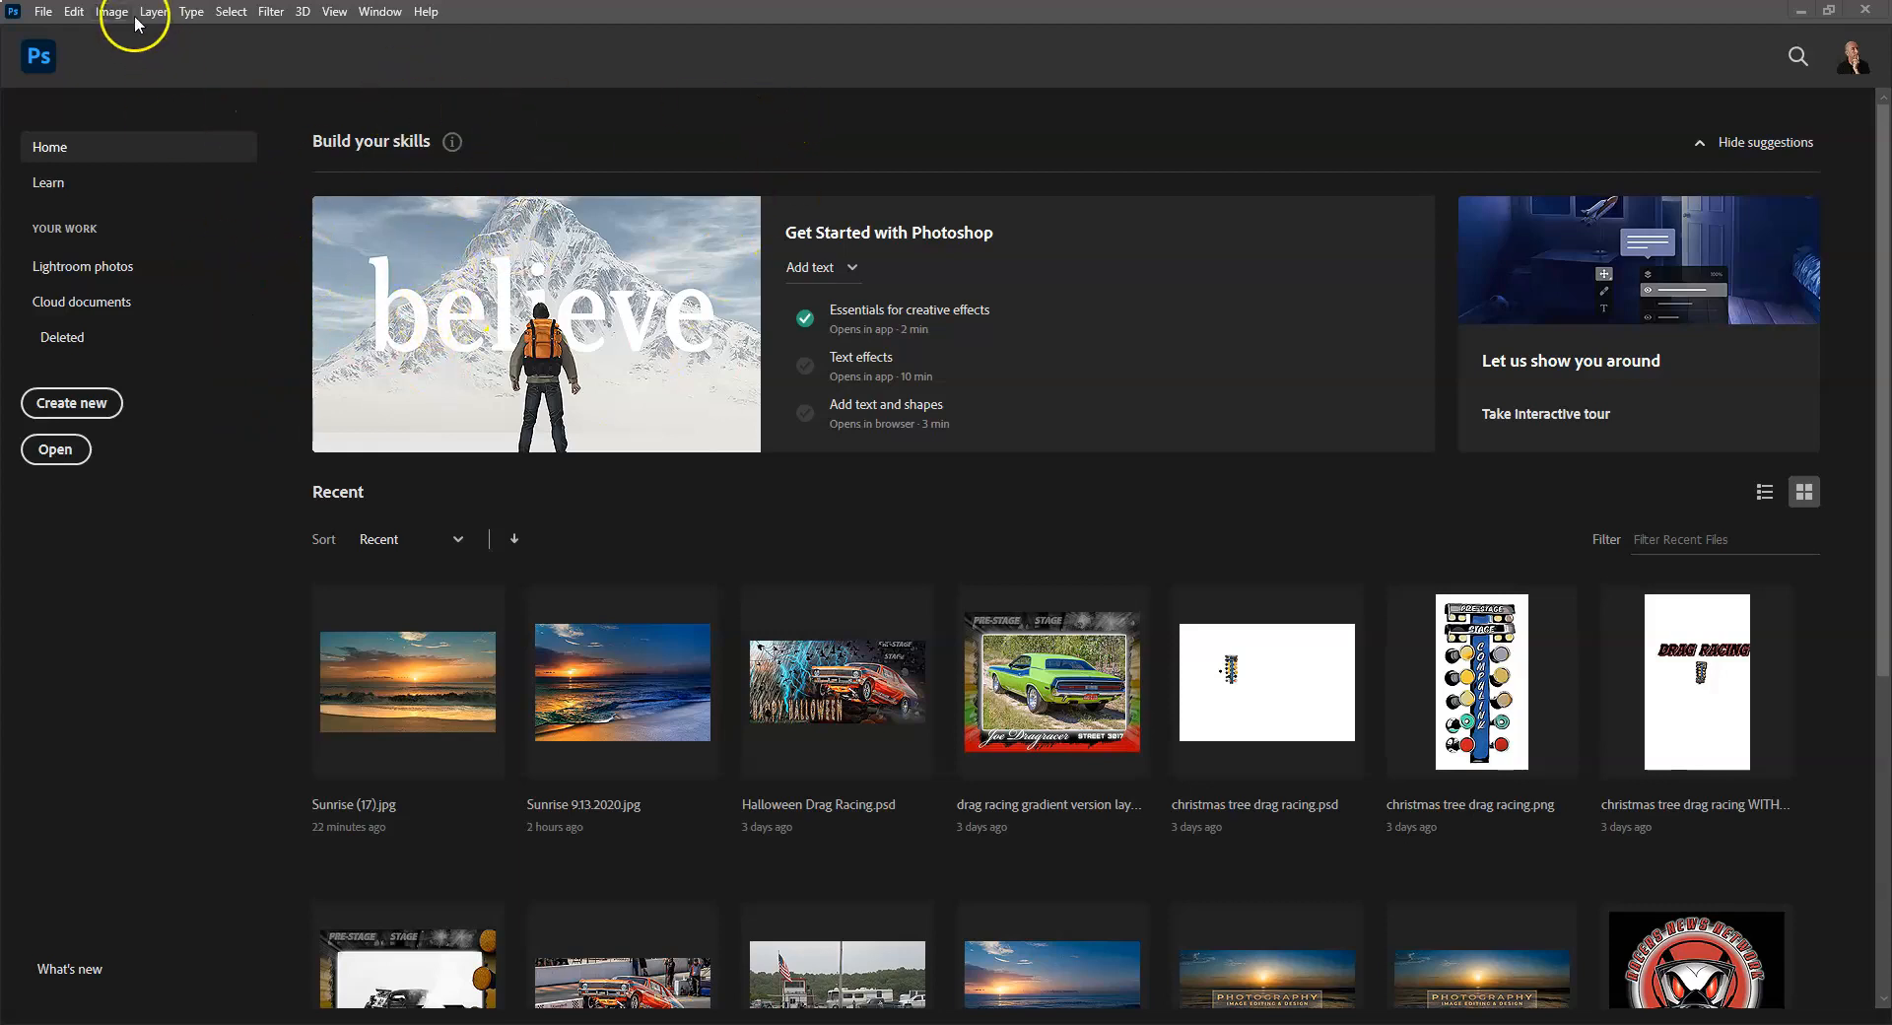
In the General preferences, turn Auto show the Home Screen off and back on, and accept the settings.
{"action": "left_click", "coordinate": [75, 14]}
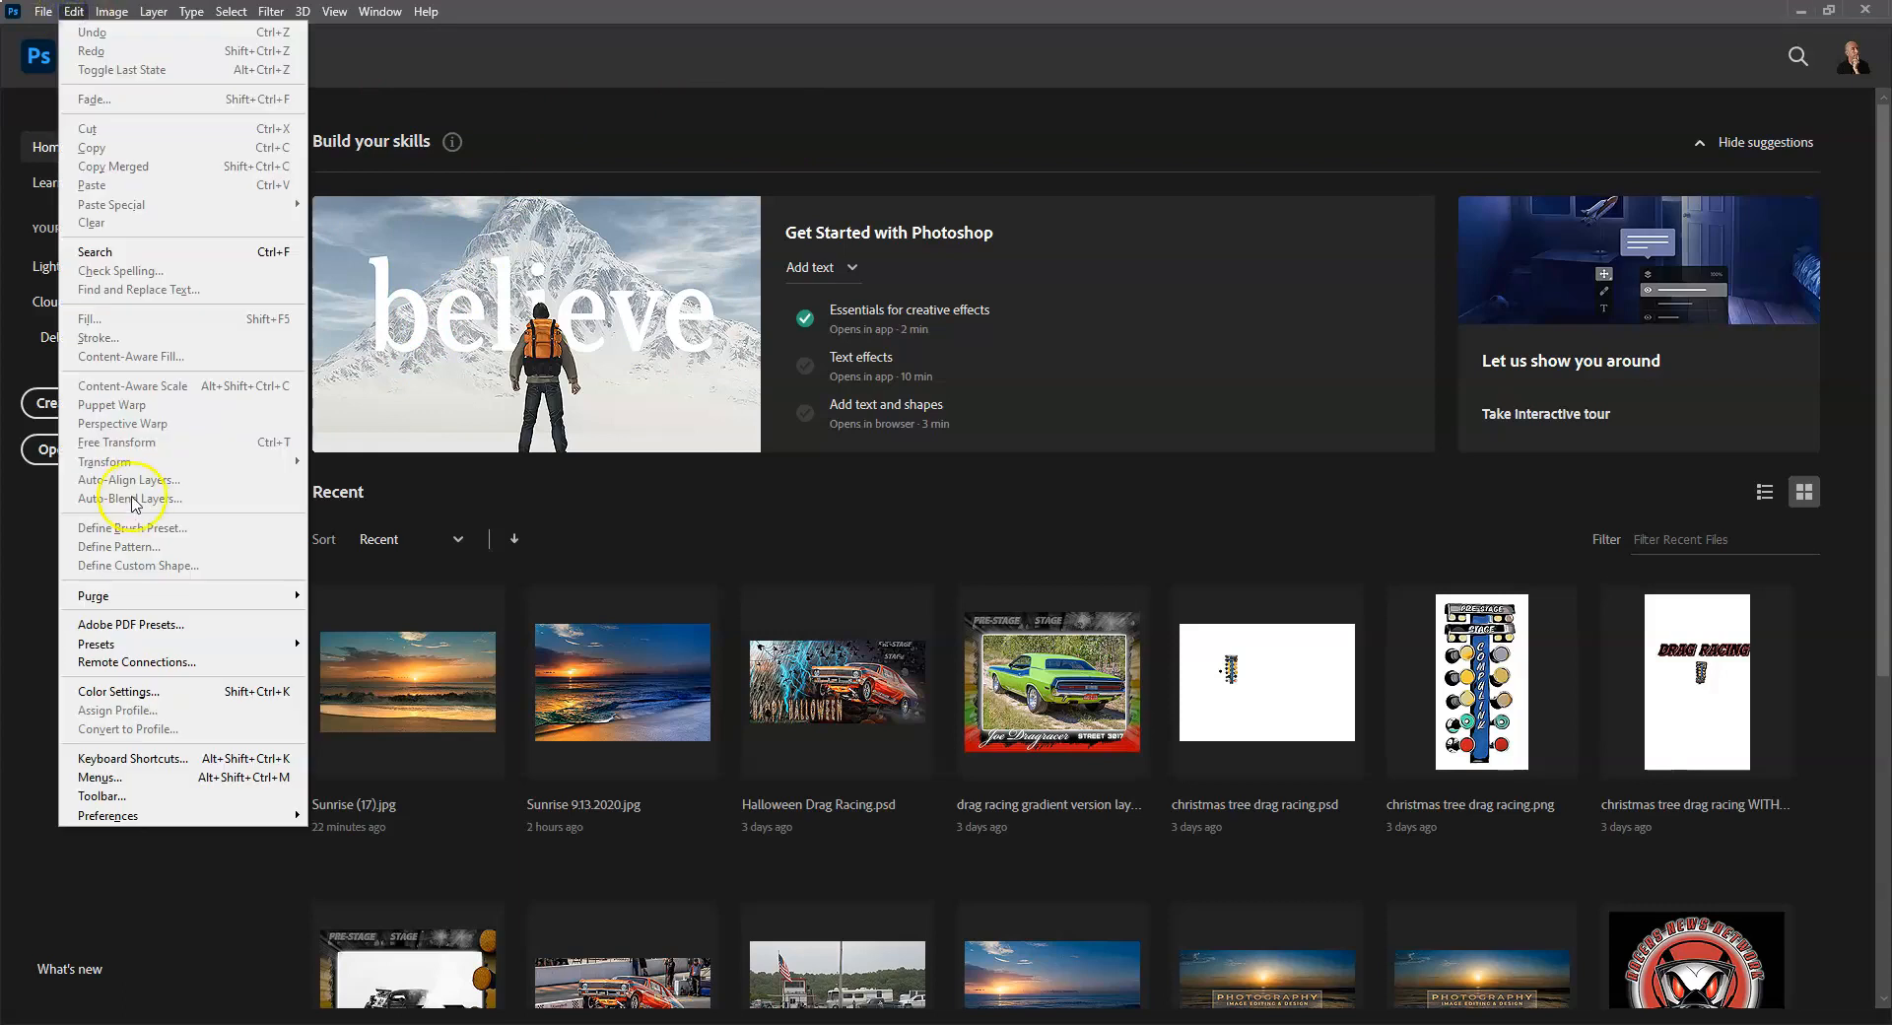
{"action": "mouse_move", "coordinate": [132, 814]}
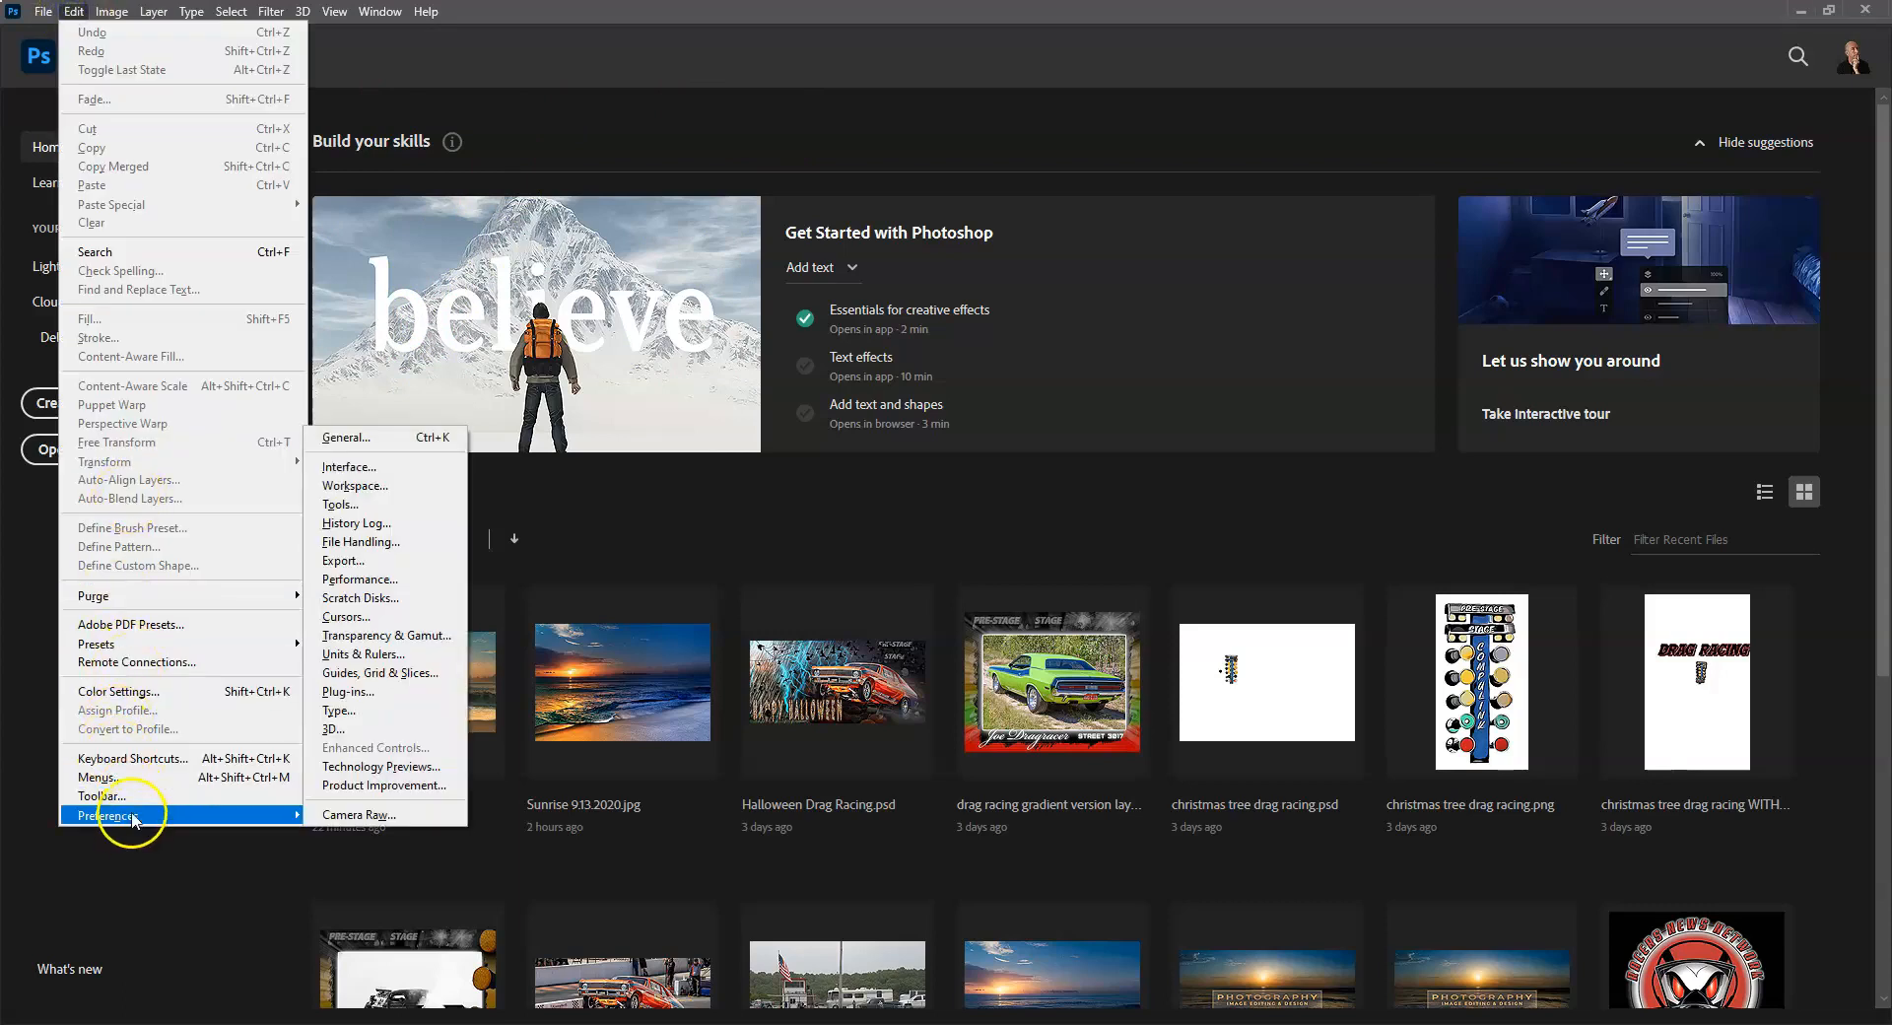
{"action": "left_click", "coordinate": [371, 446]}
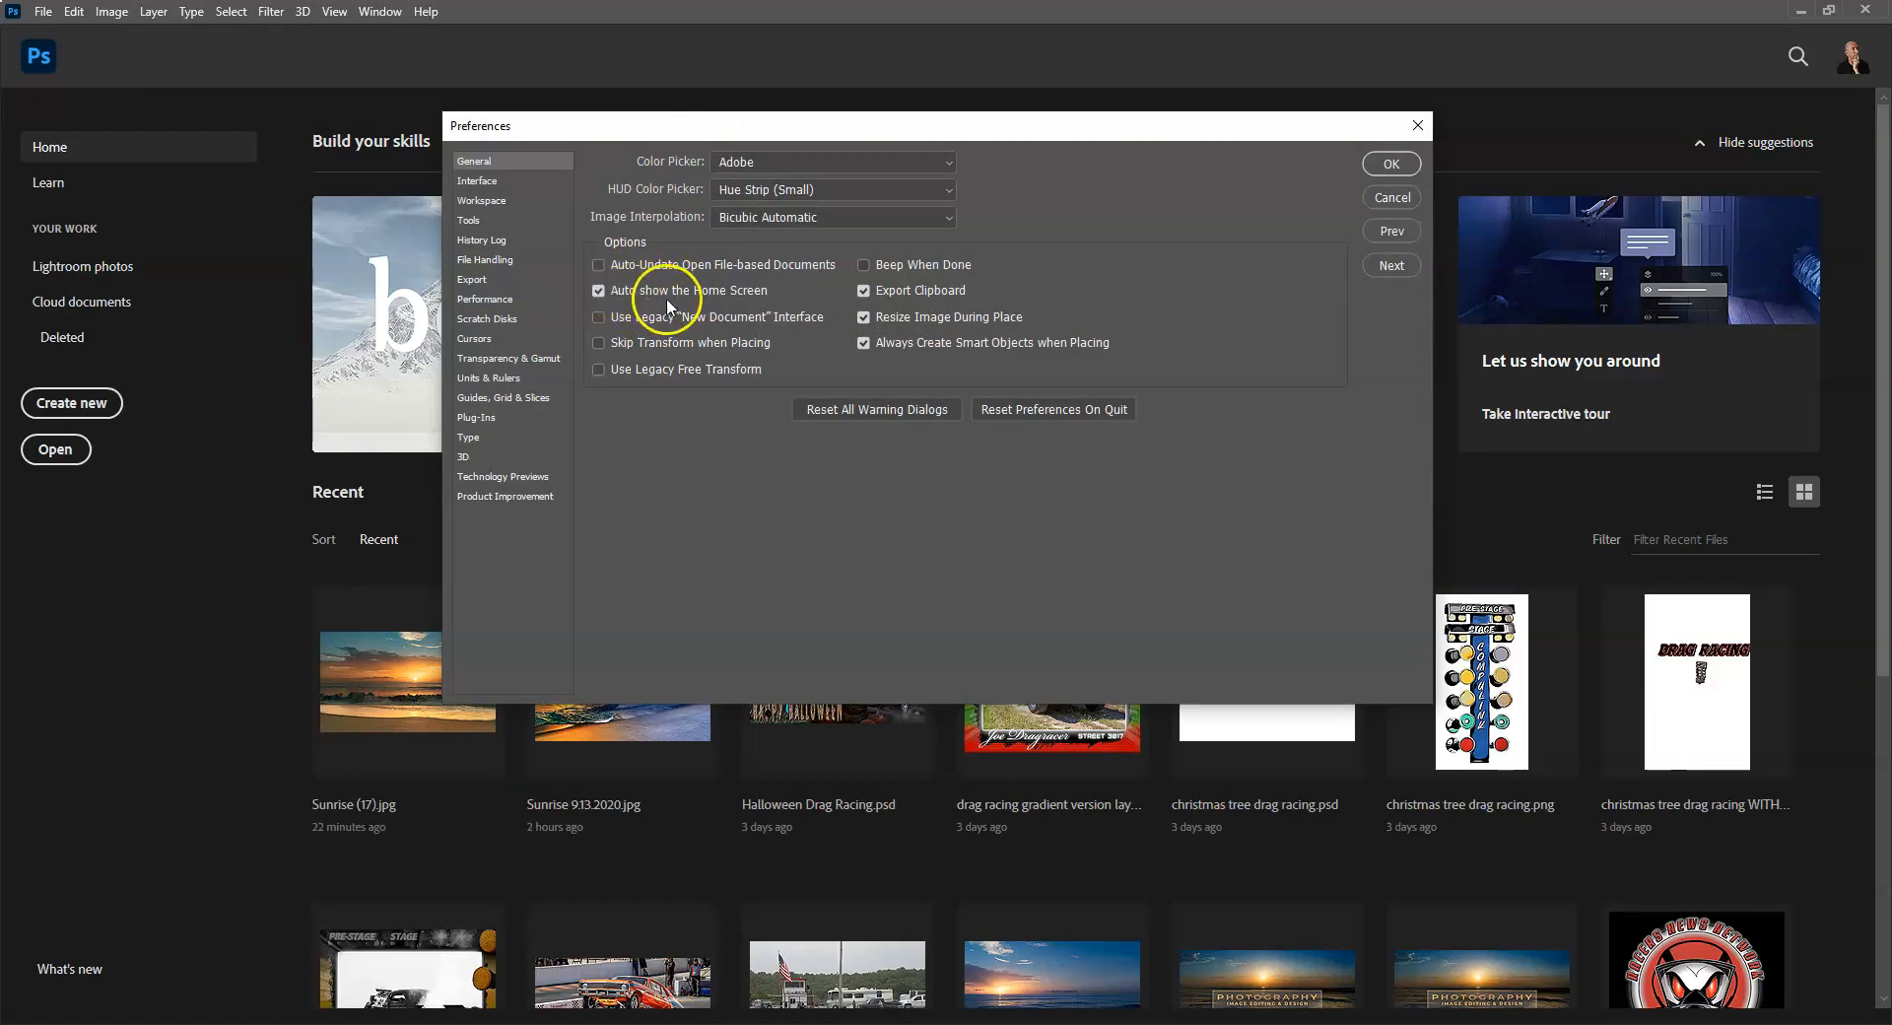
{"action": "left_click", "coordinate": [599, 291]}
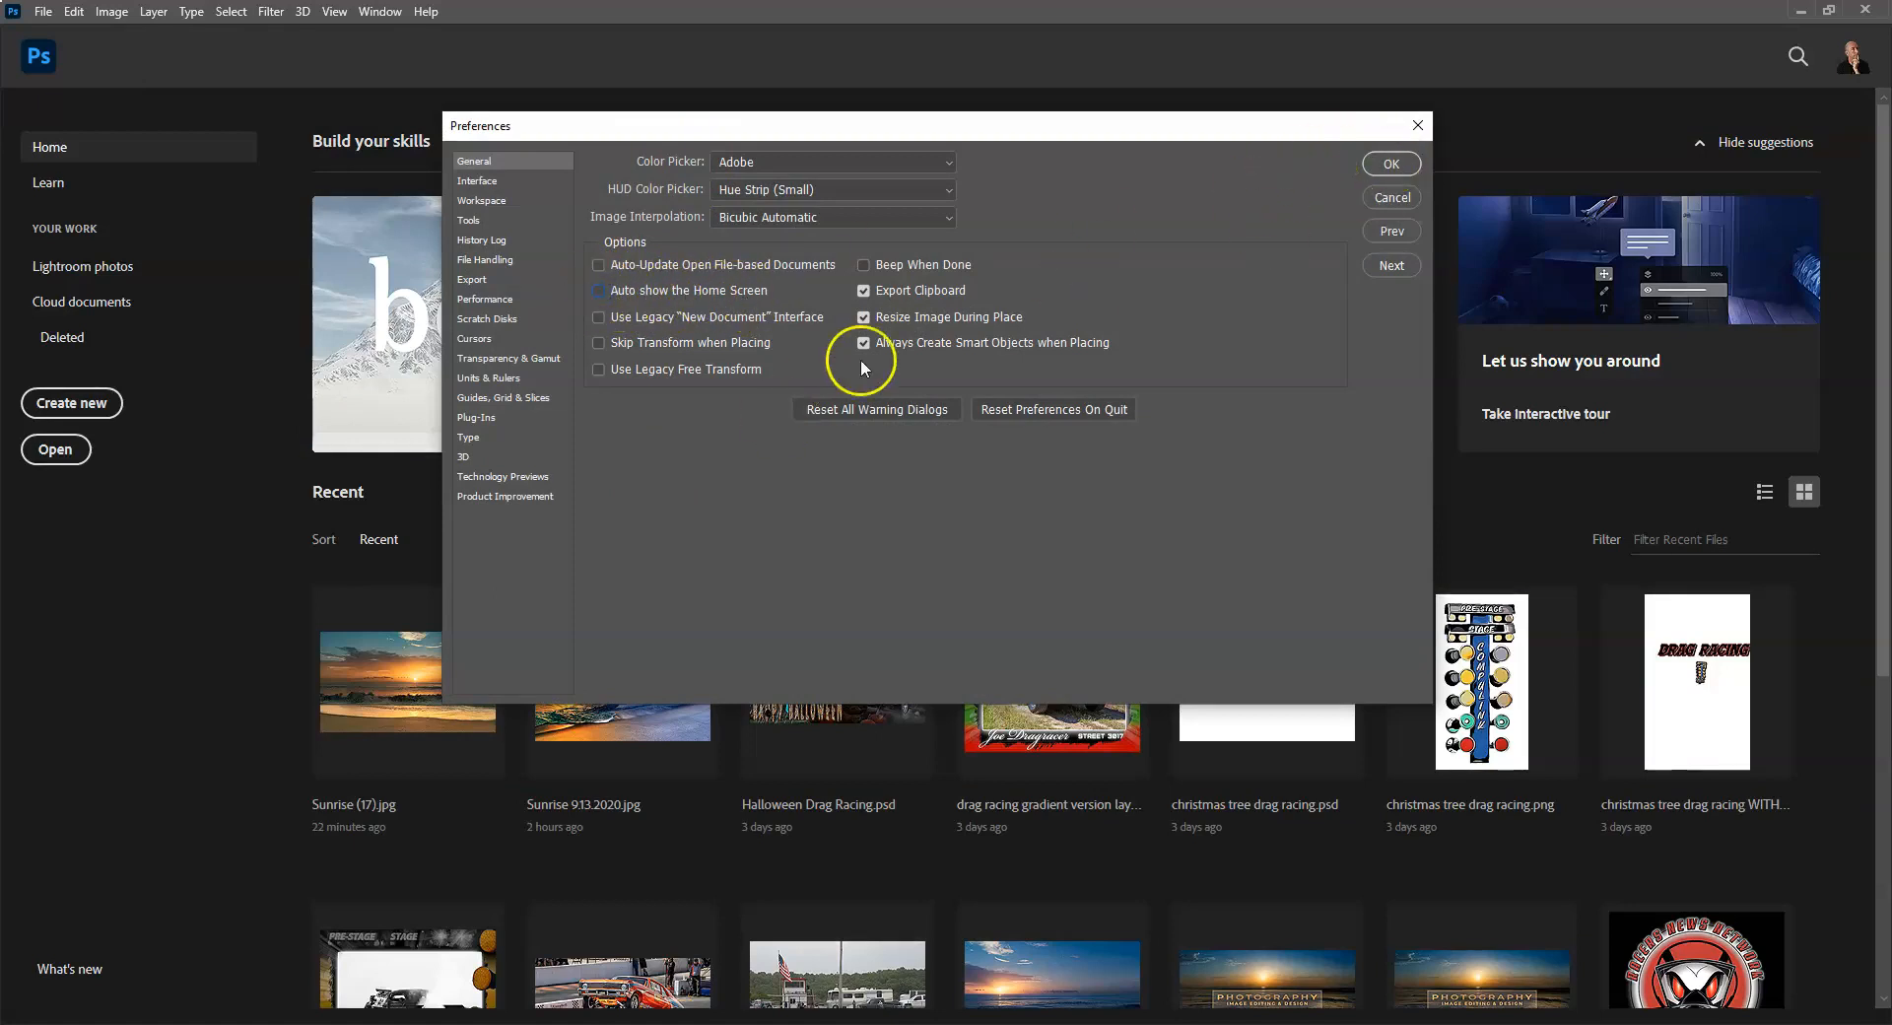
{"action": "left_click", "coordinate": [599, 290]}
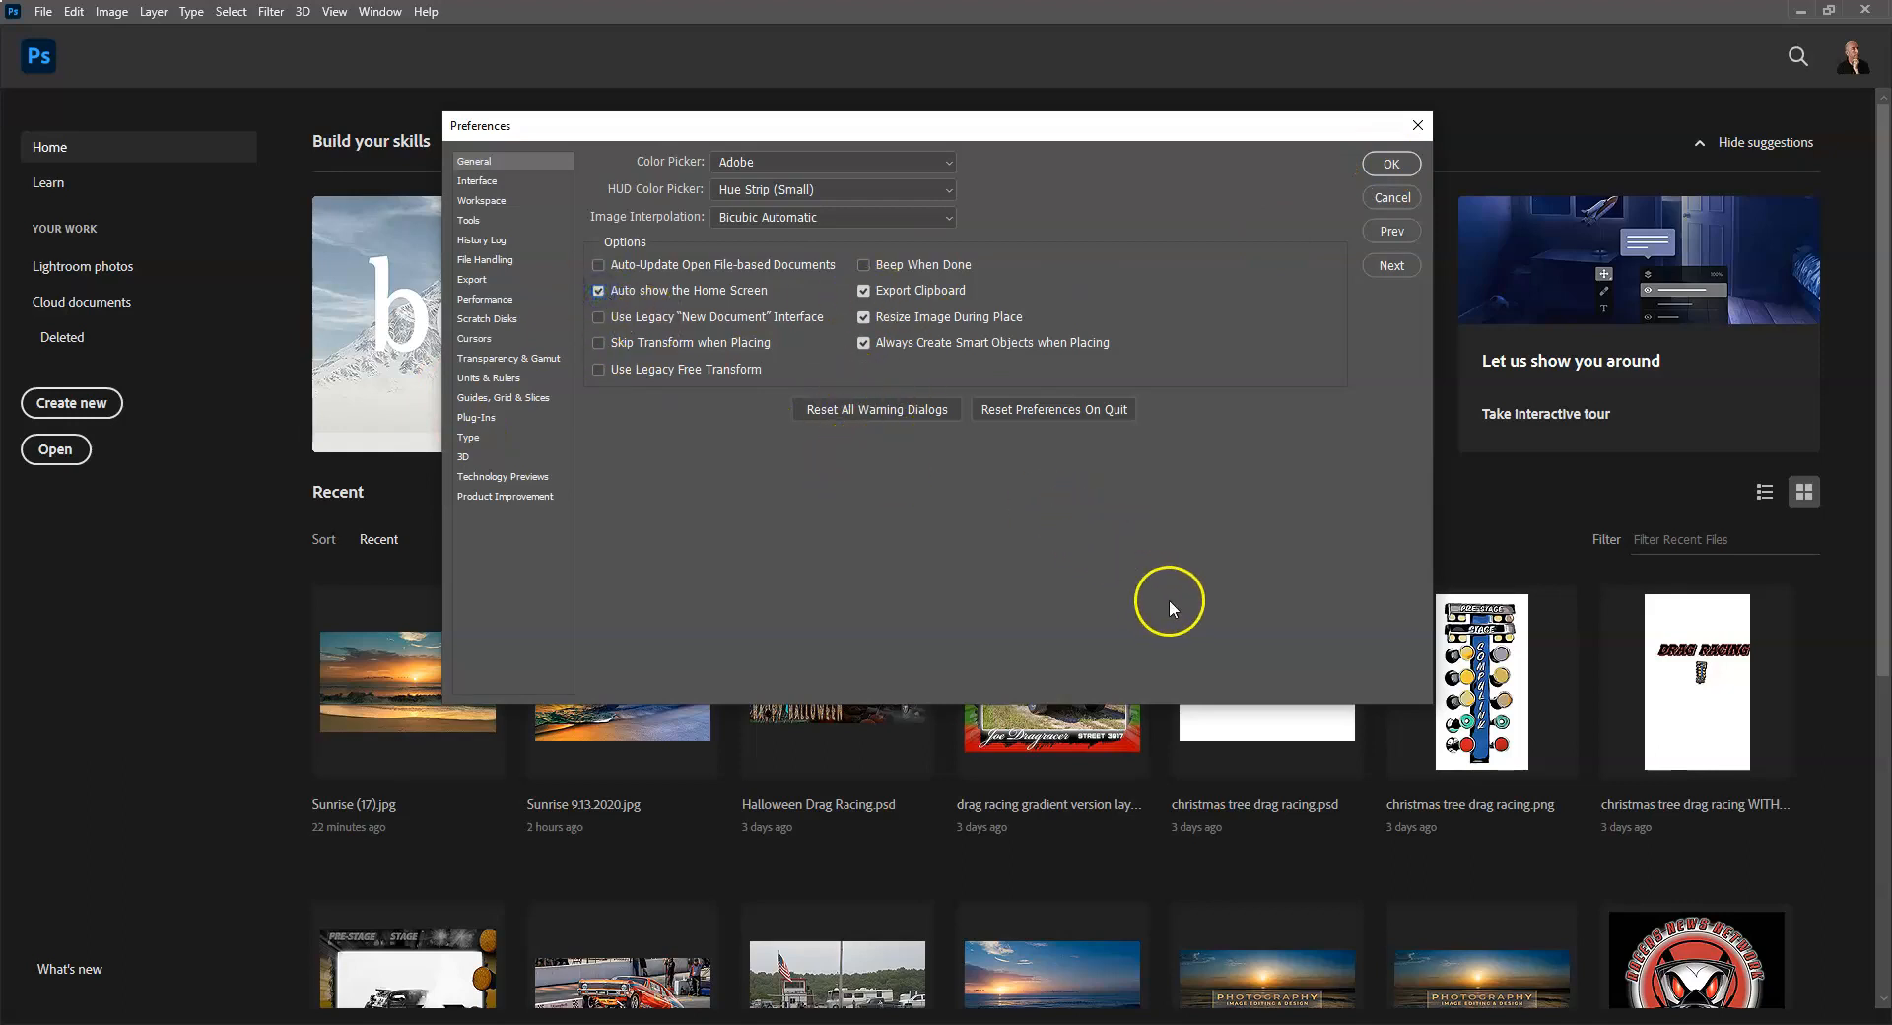
{"action": "left_click", "coordinate": [1392, 164]}
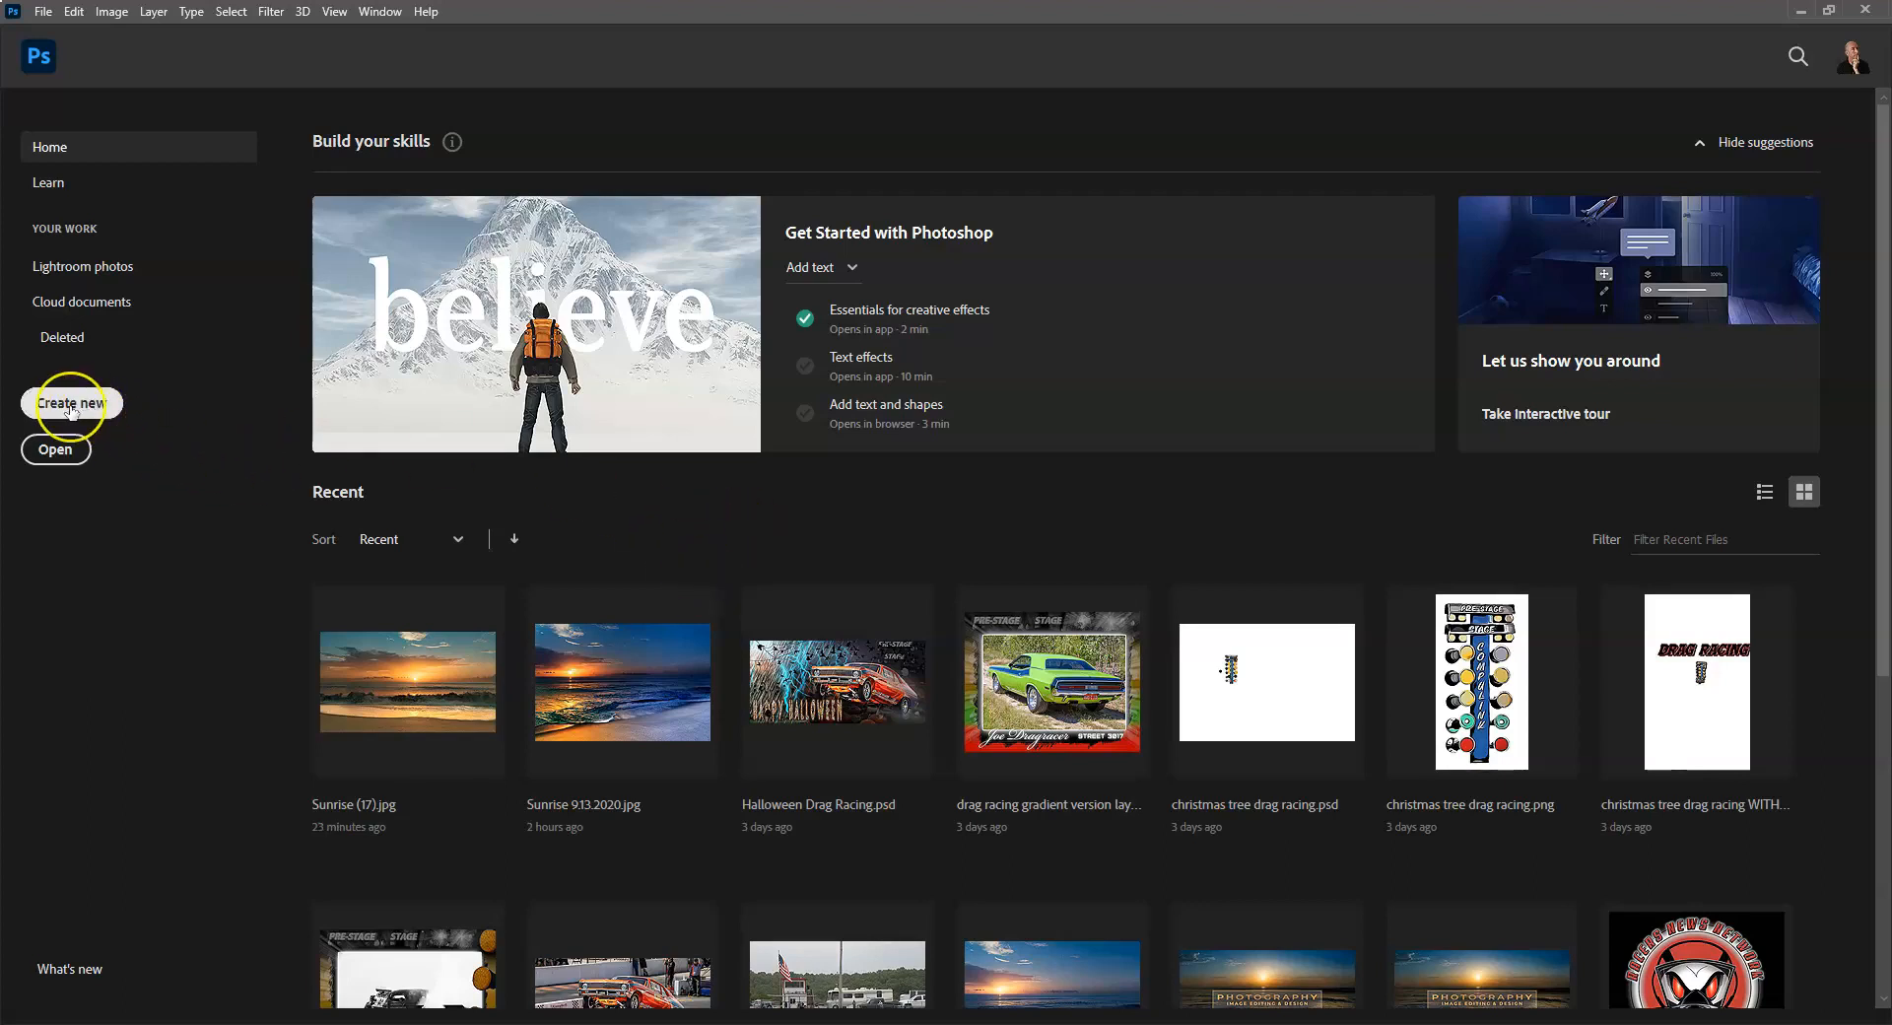
Start creating a new document from the Home screen.
{"action": "left_click", "coordinate": [43, 11]}
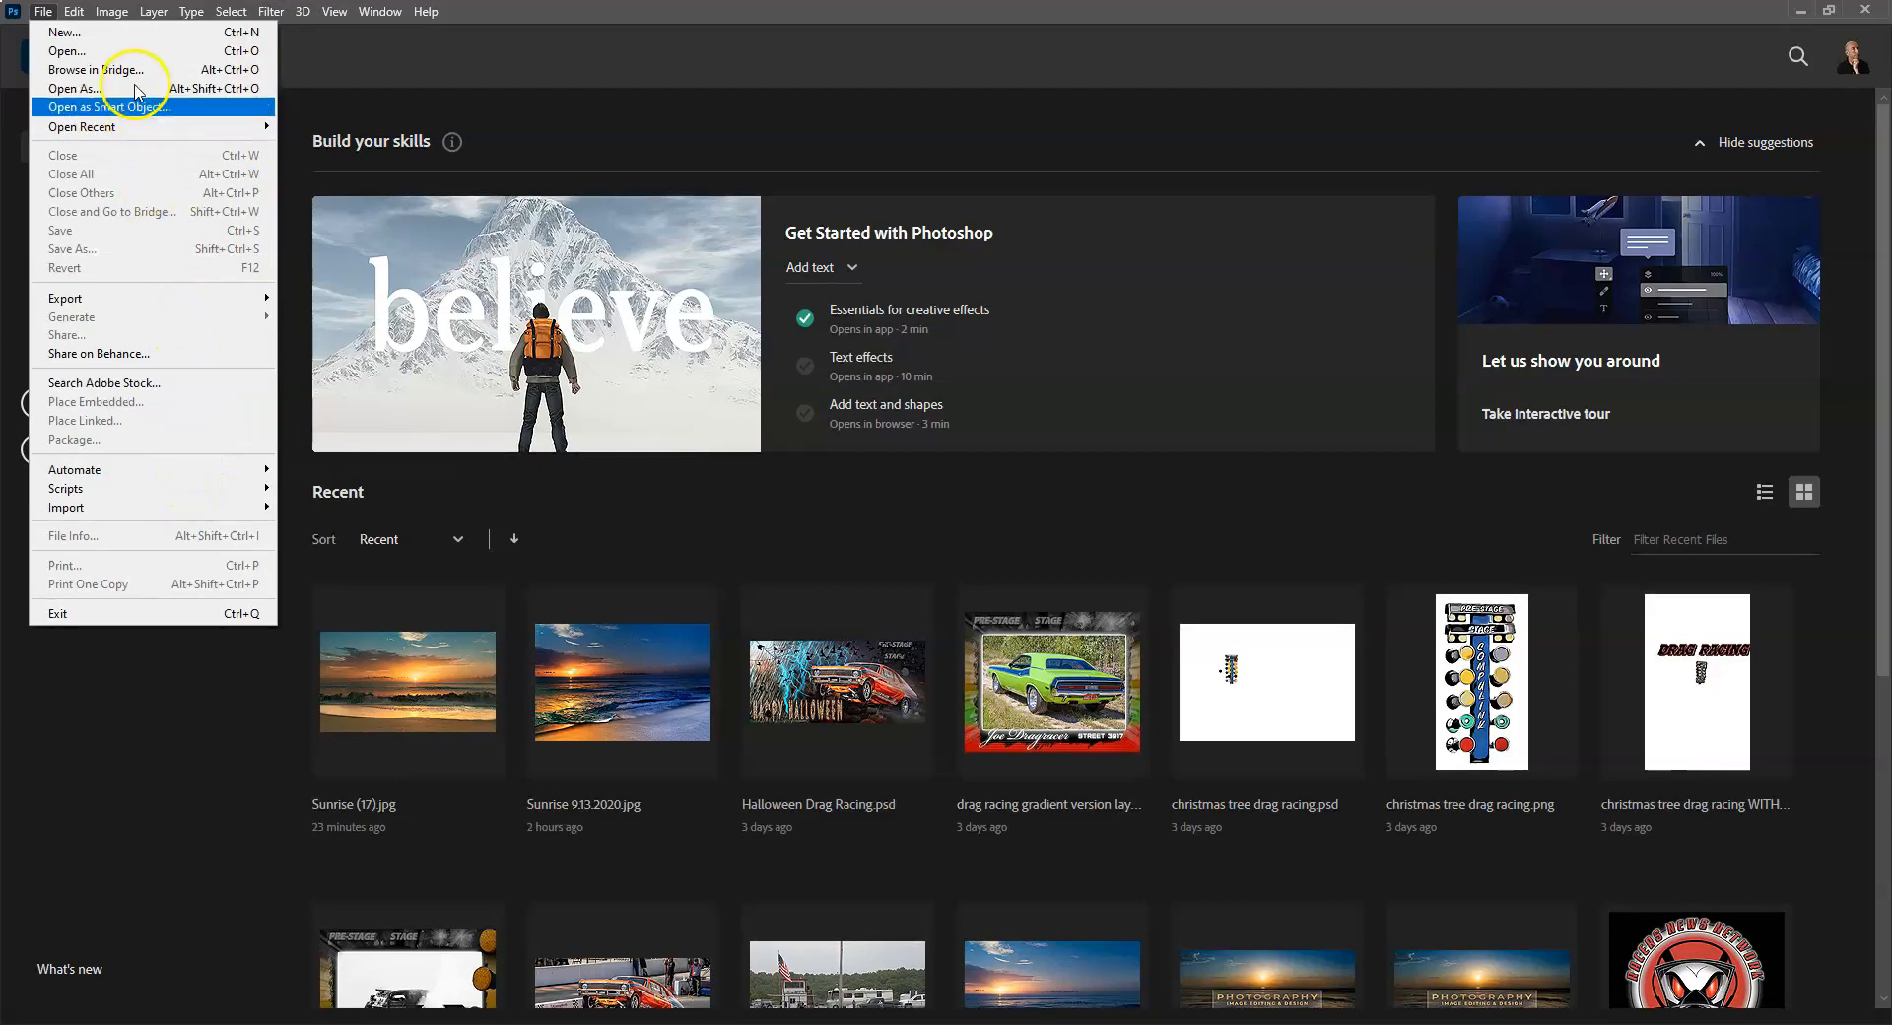
{"action": "left_click", "coordinate": [487, 8]}
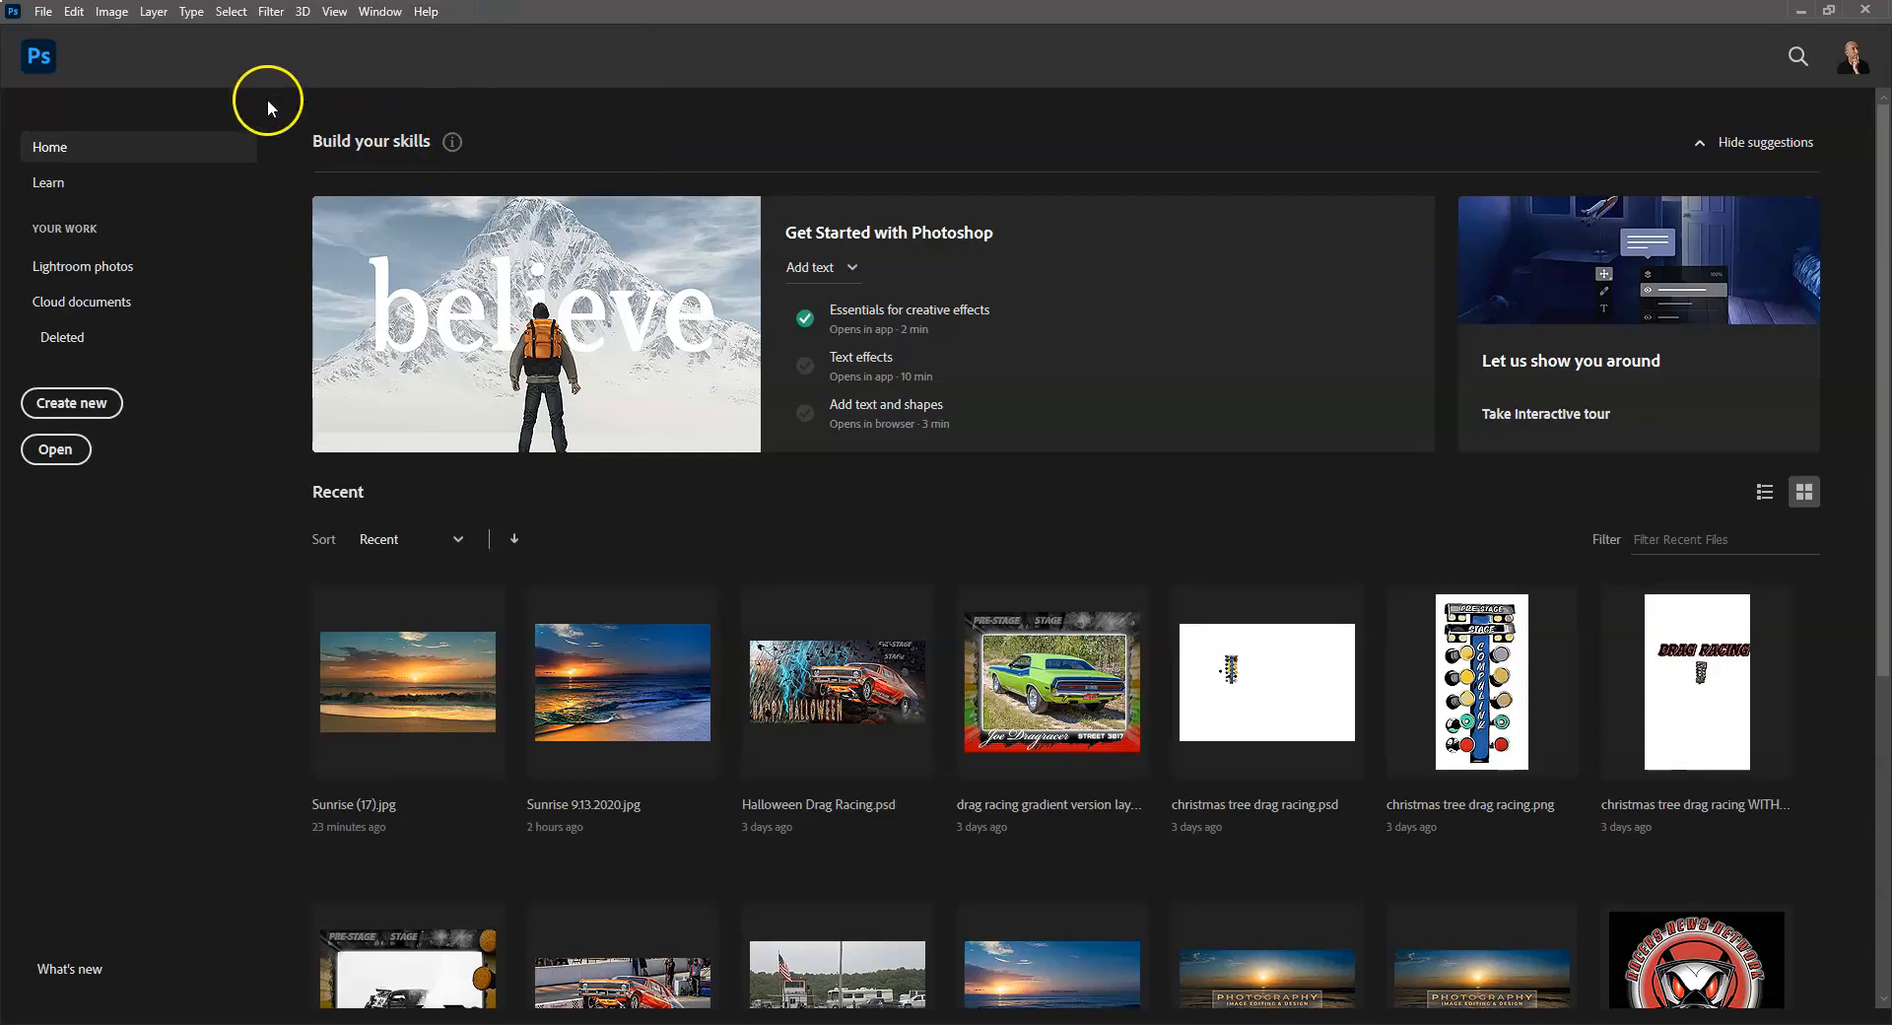
{"action": "left_click", "coordinate": [72, 406]}
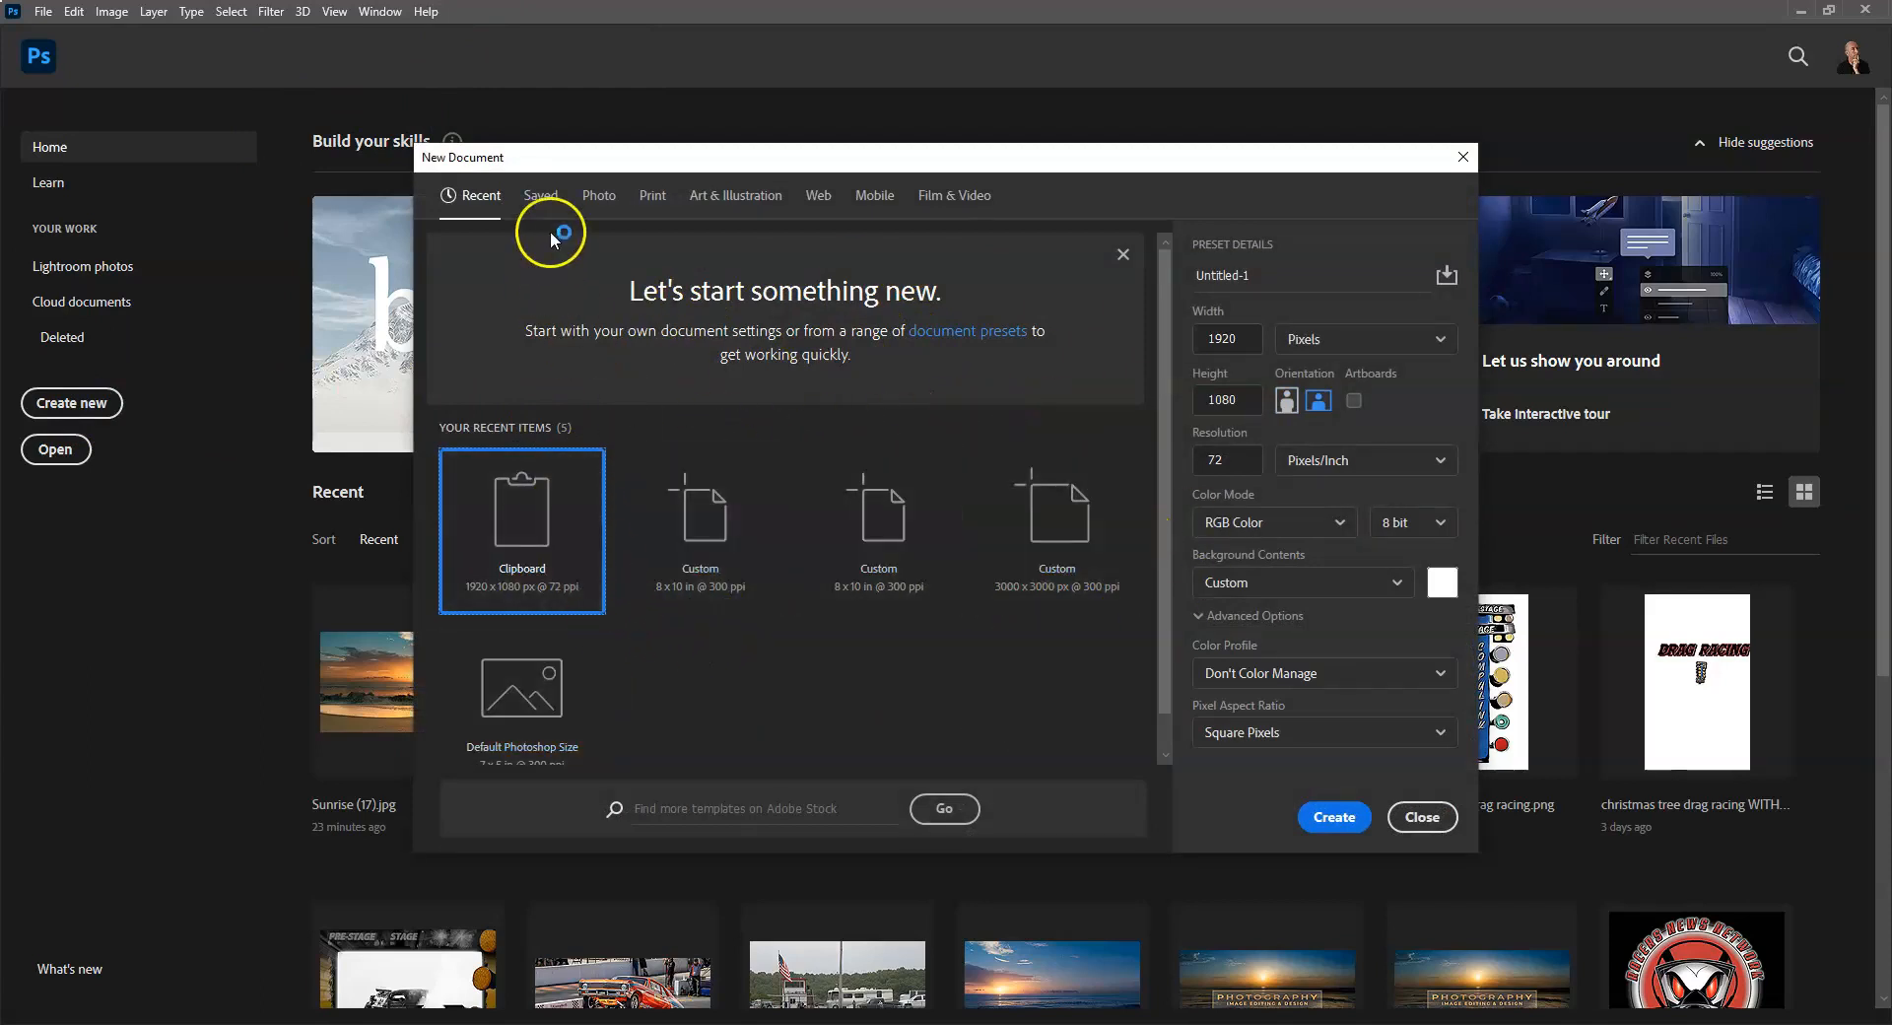
Examine the Saved presets and the Photo category's blank document presets and templates.
{"action": "left_click", "coordinate": [539, 195]}
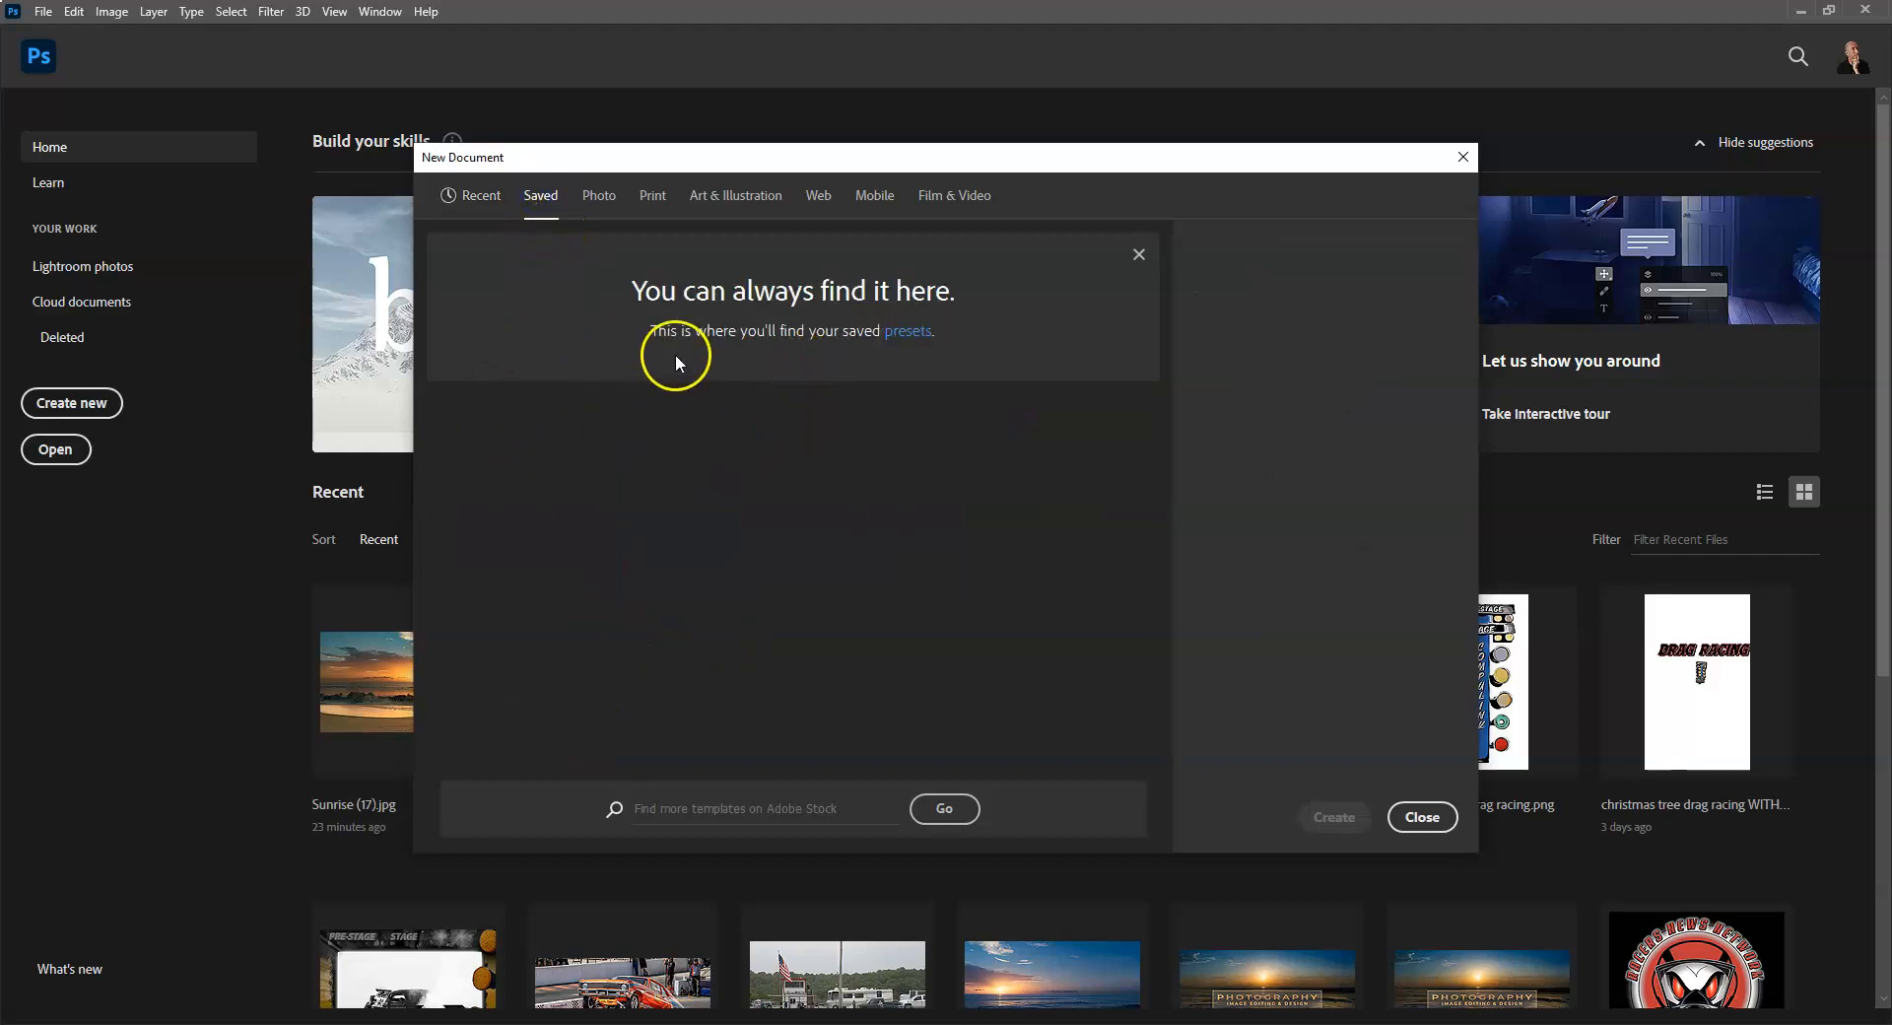
{"action": "left_click", "coordinate": [594, 197]}
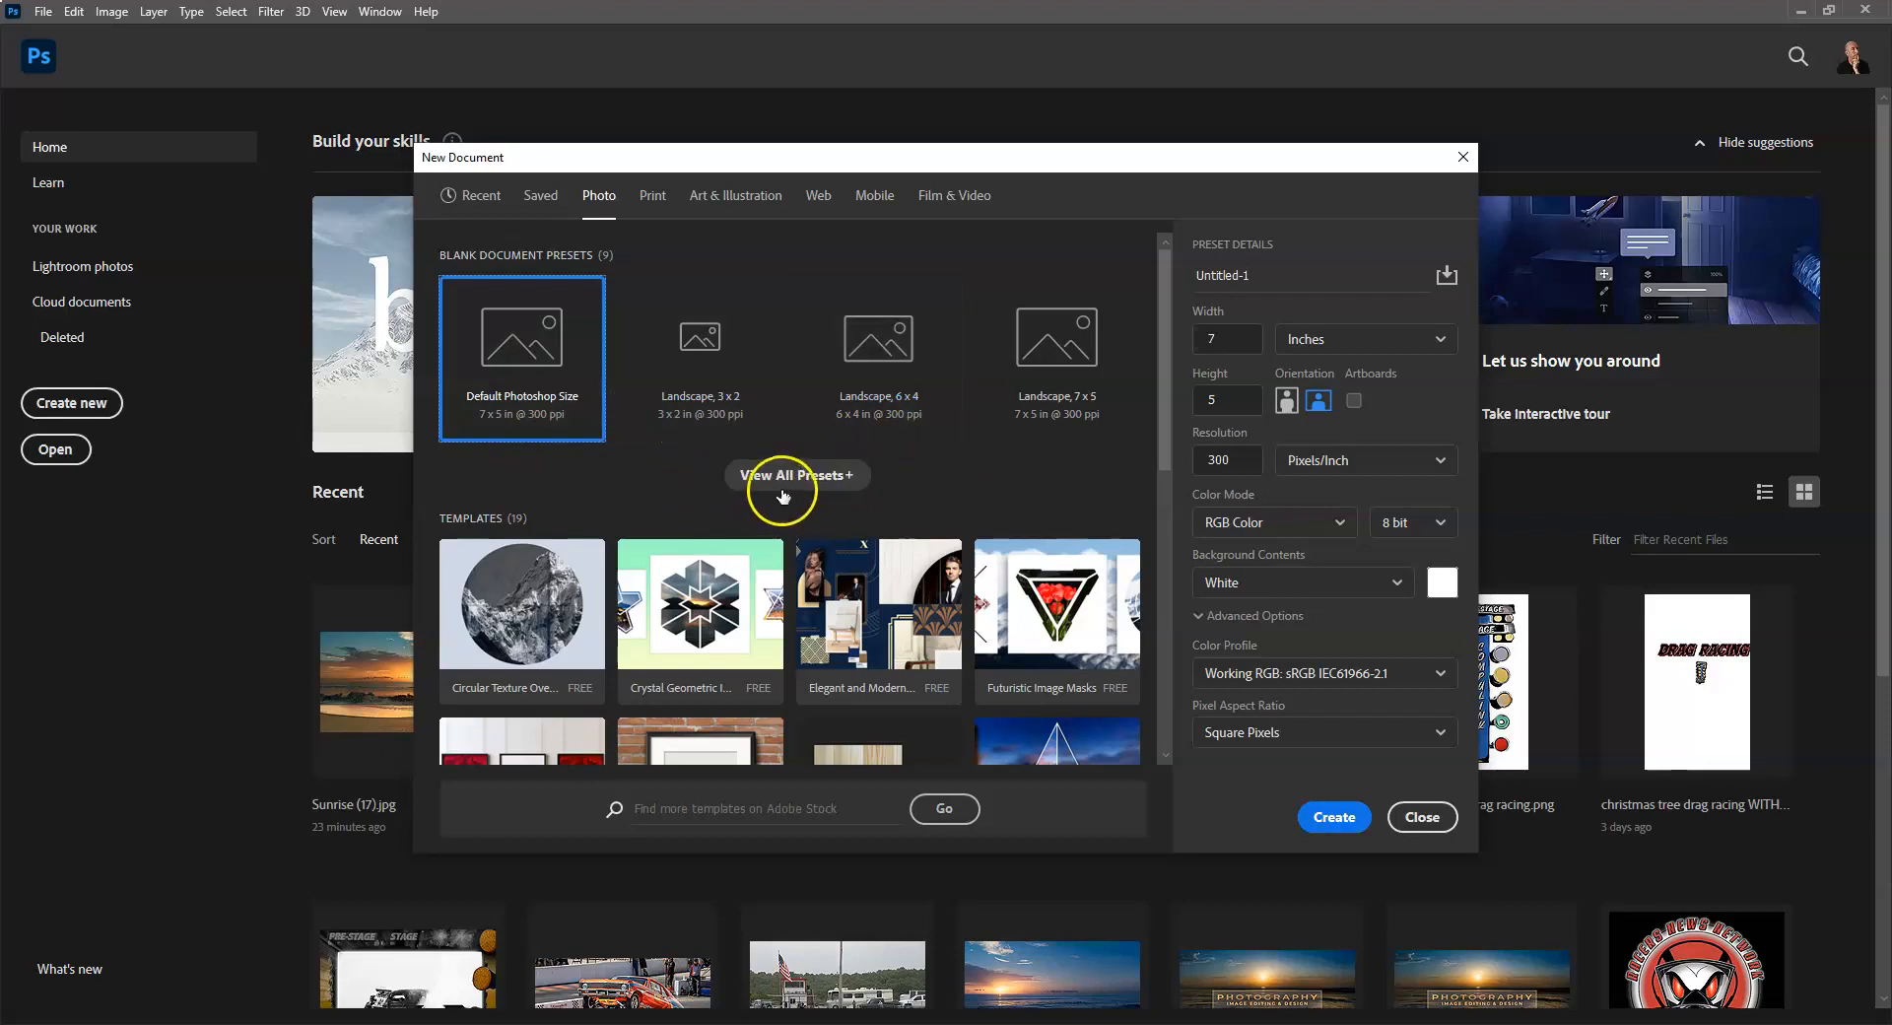
{"action": "scroll", "coordinate": [782, 489], "scroll_direction": "down", "scroll_amount": 2}
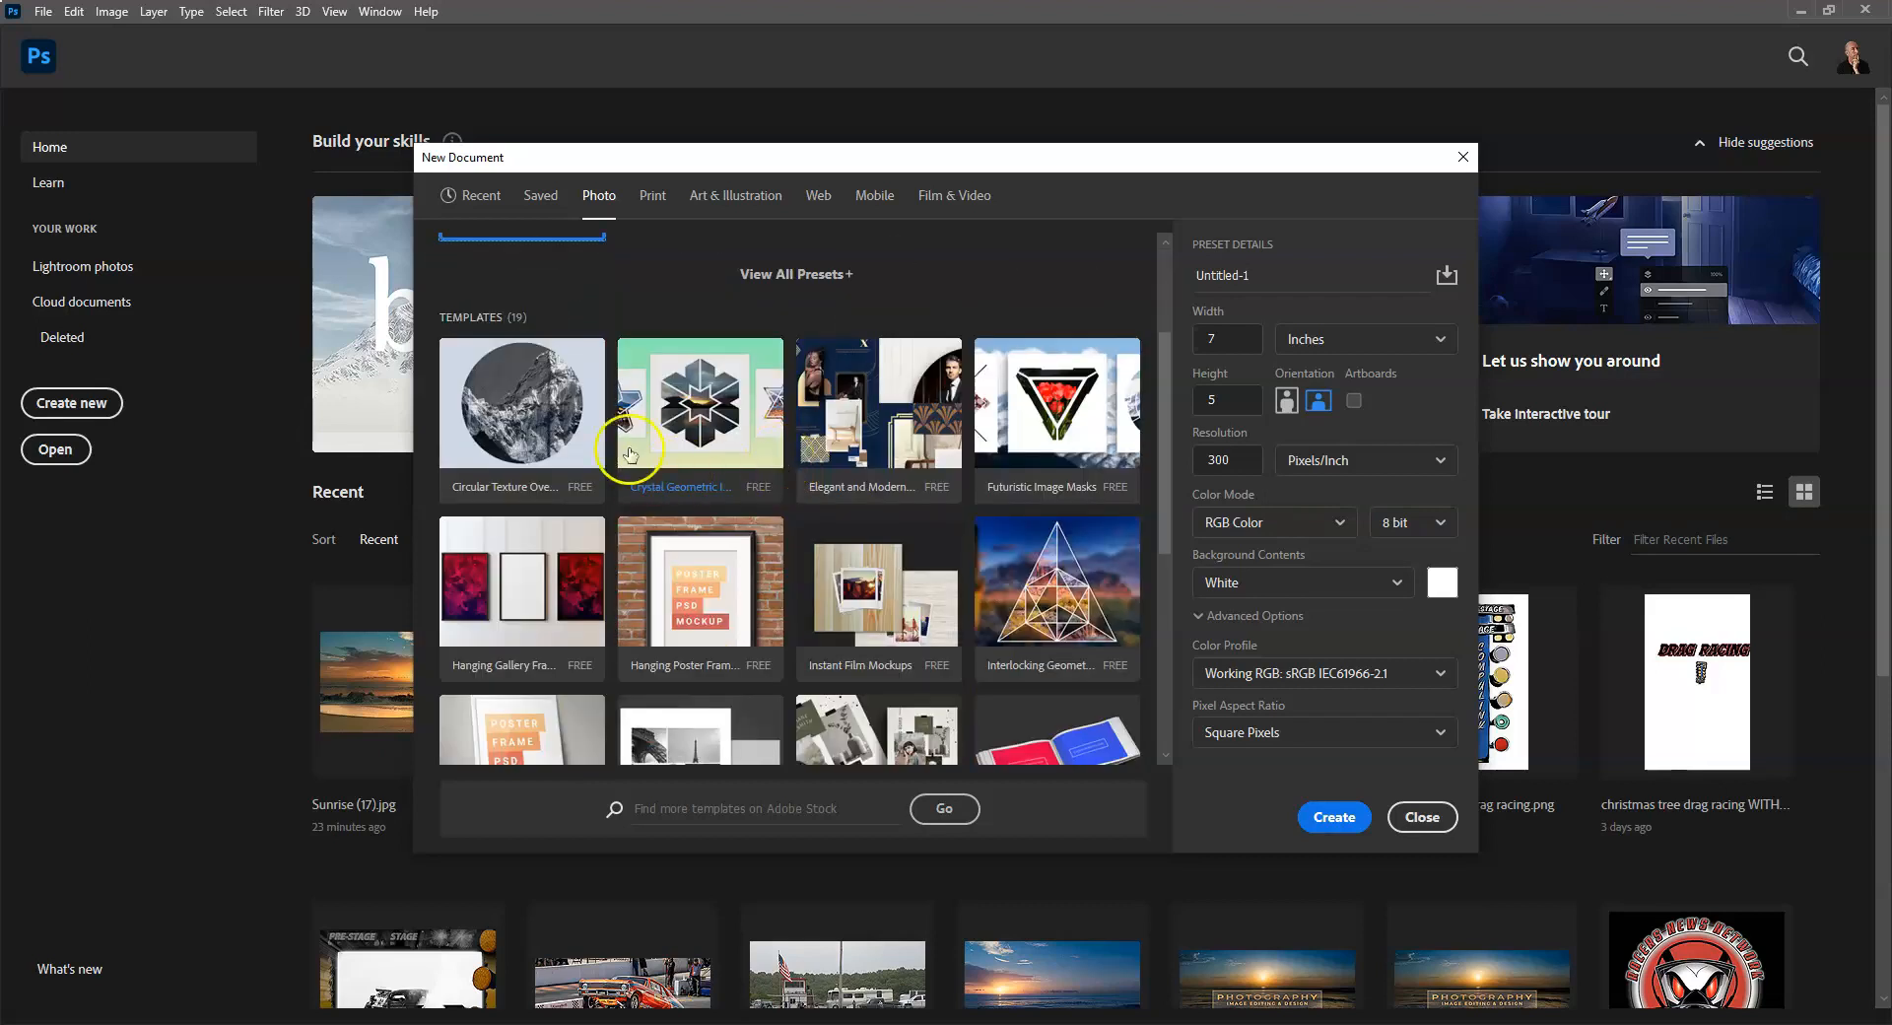
{"action": "scroll", "coordinate": [759, 618], "scroll_direction": "down", "scroll_amount": 3}
{"action": "scroll", "coordinate": [760, 618], "scroll_direction": "down", "scroll_amount": 2}
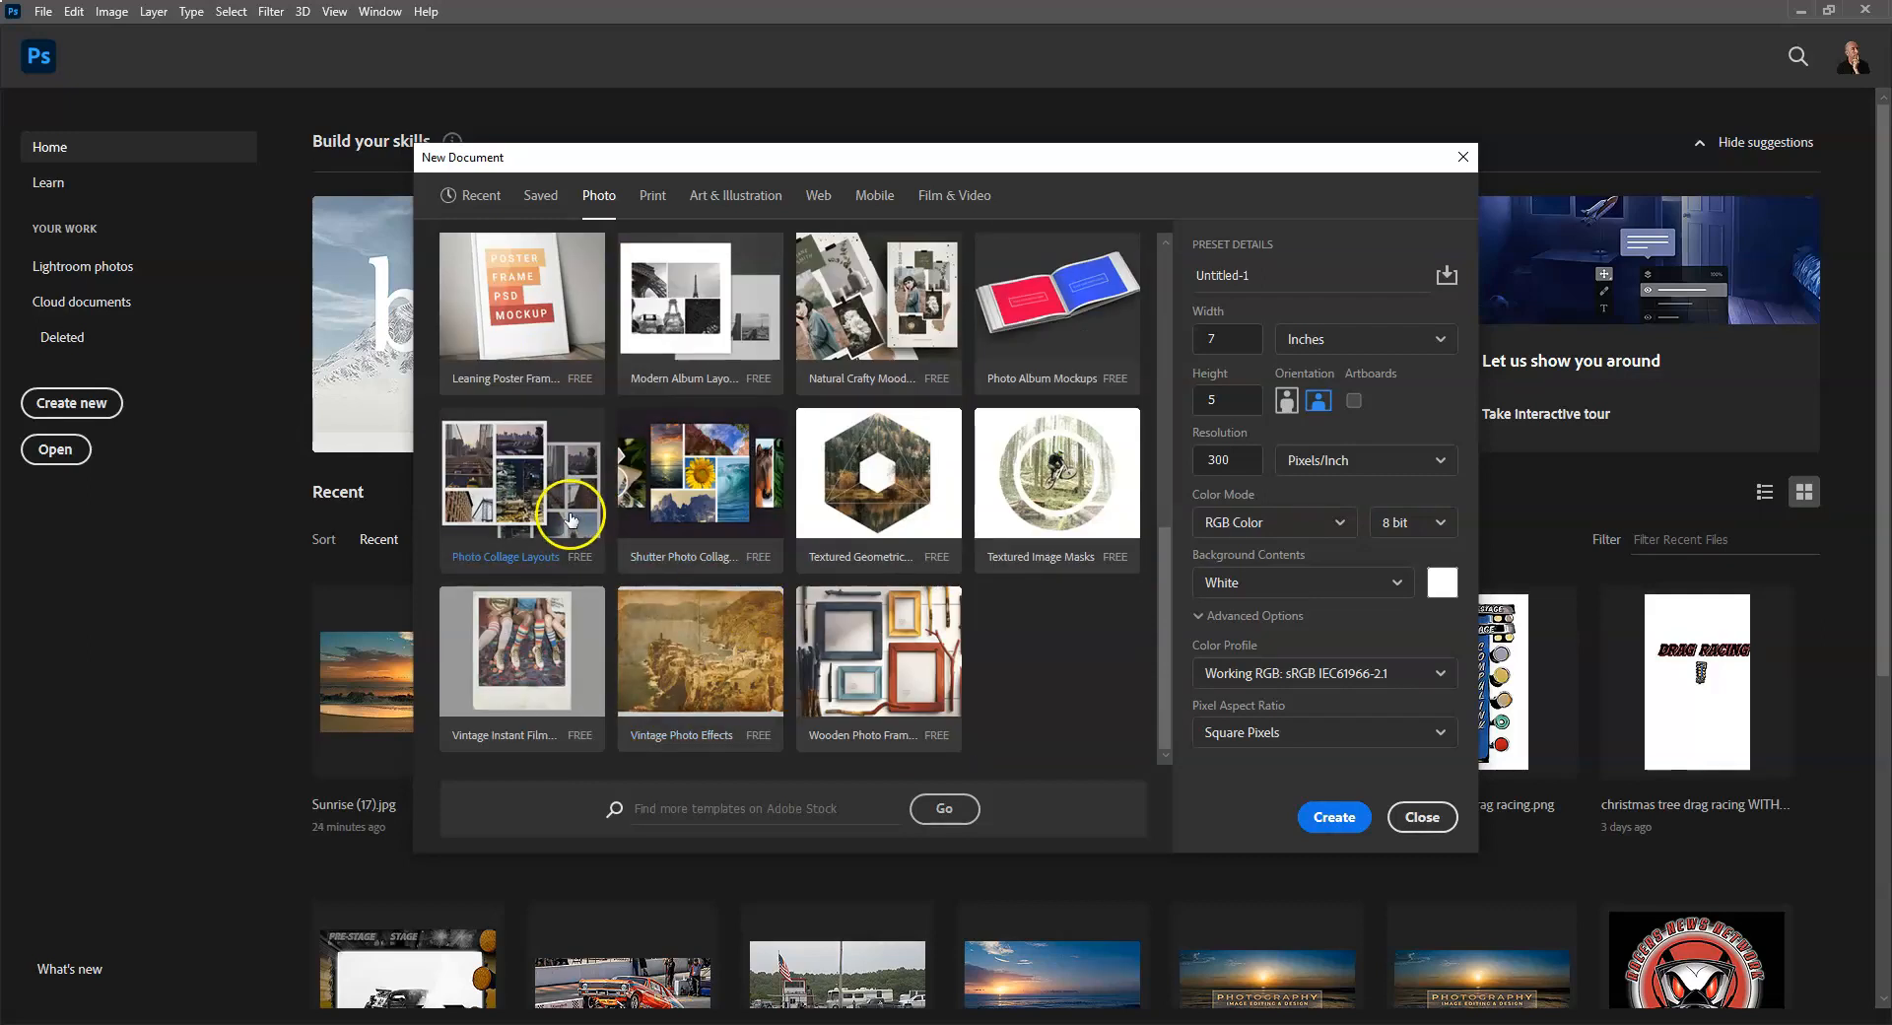
{"action": "scroll", "coordinate": [571, 520], "scroll_direction": "up", "scroll_amount": 6}
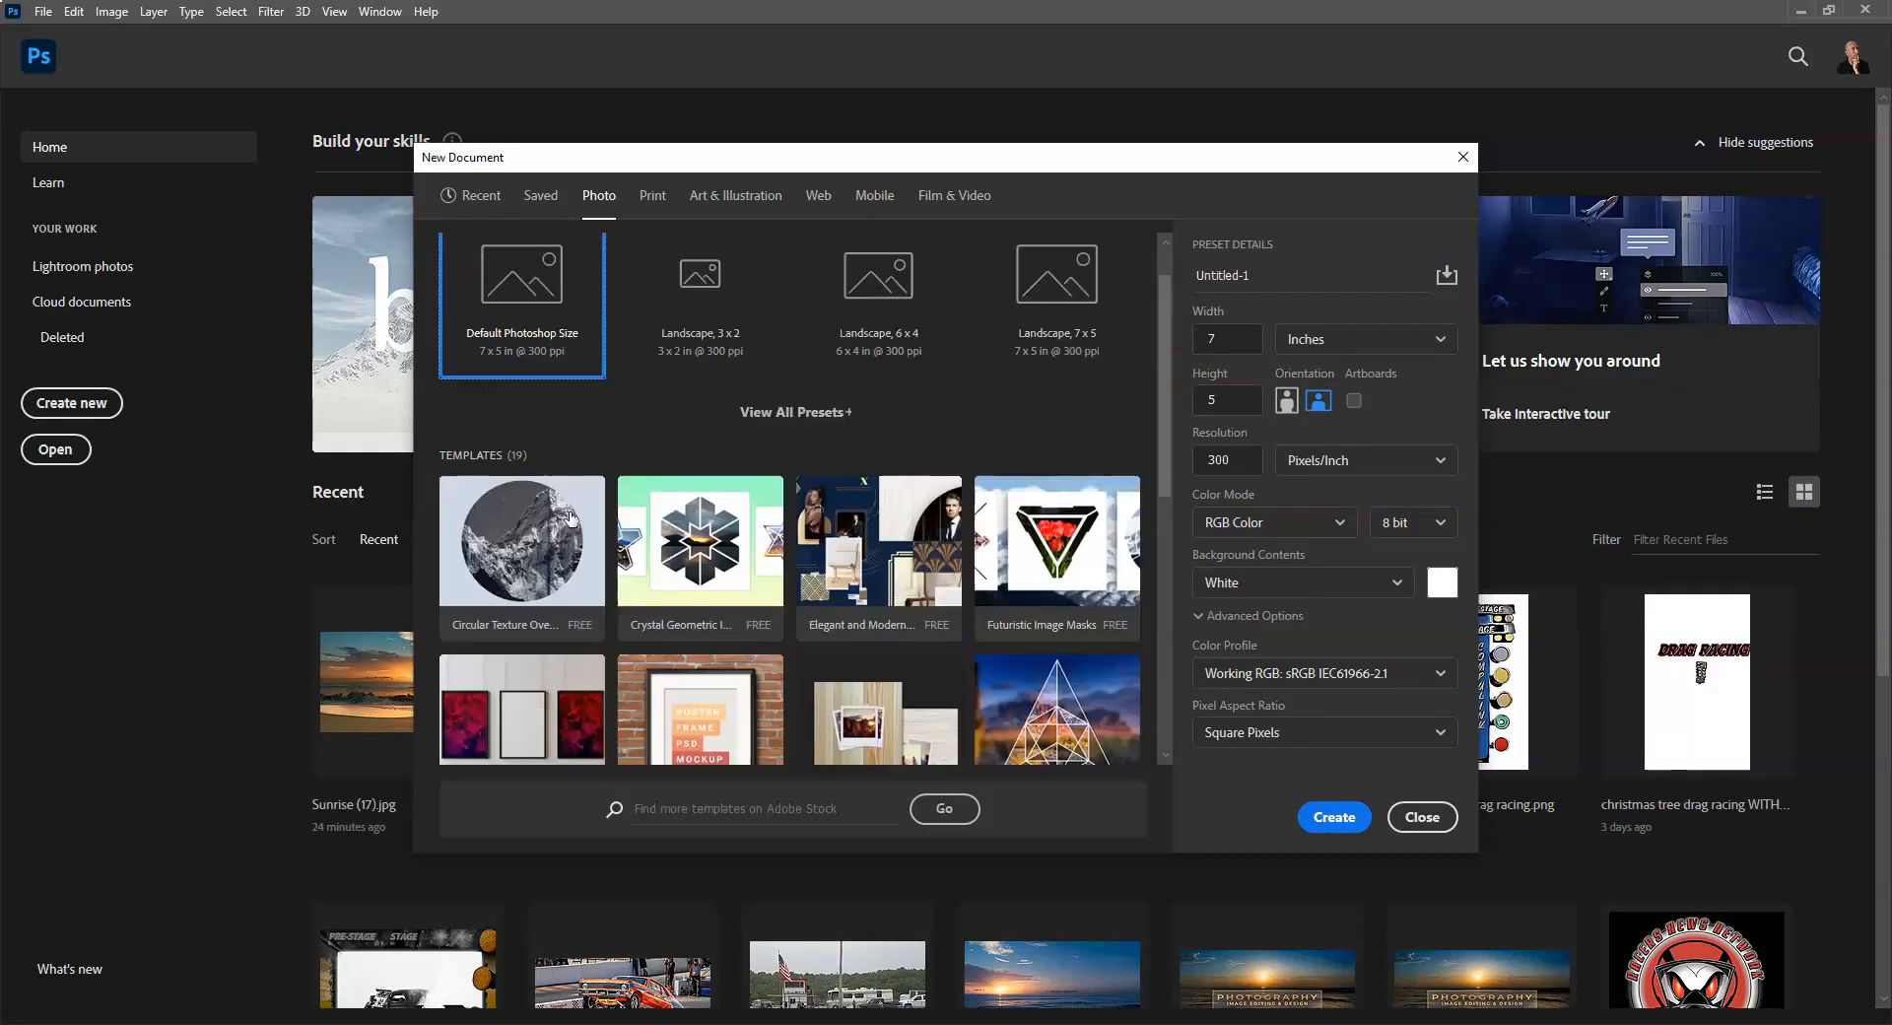
{"action": "scroll", "coordinate": [572, 519], "scroll_direction": "up", "scroll_amount": 1}
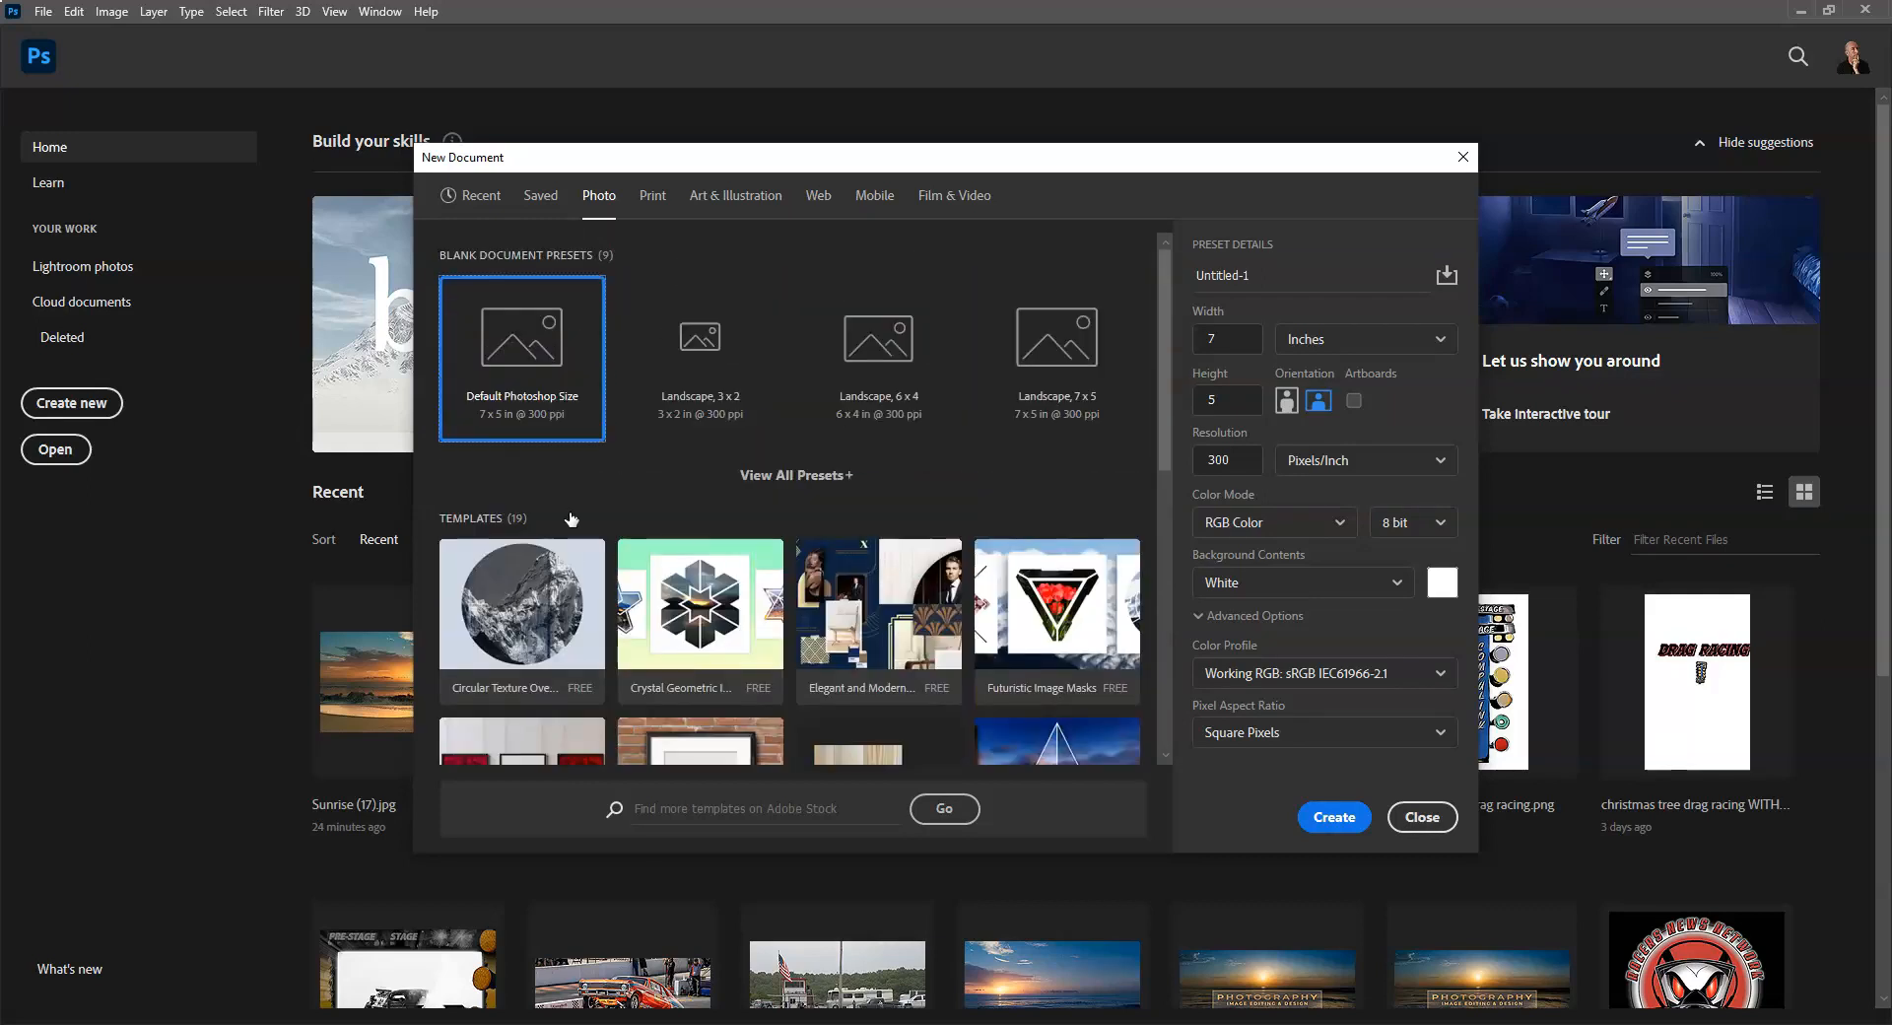
Look through the Print category's blank document presets and templates.
{"action": "left_click", "coordinate": [649, 200]}
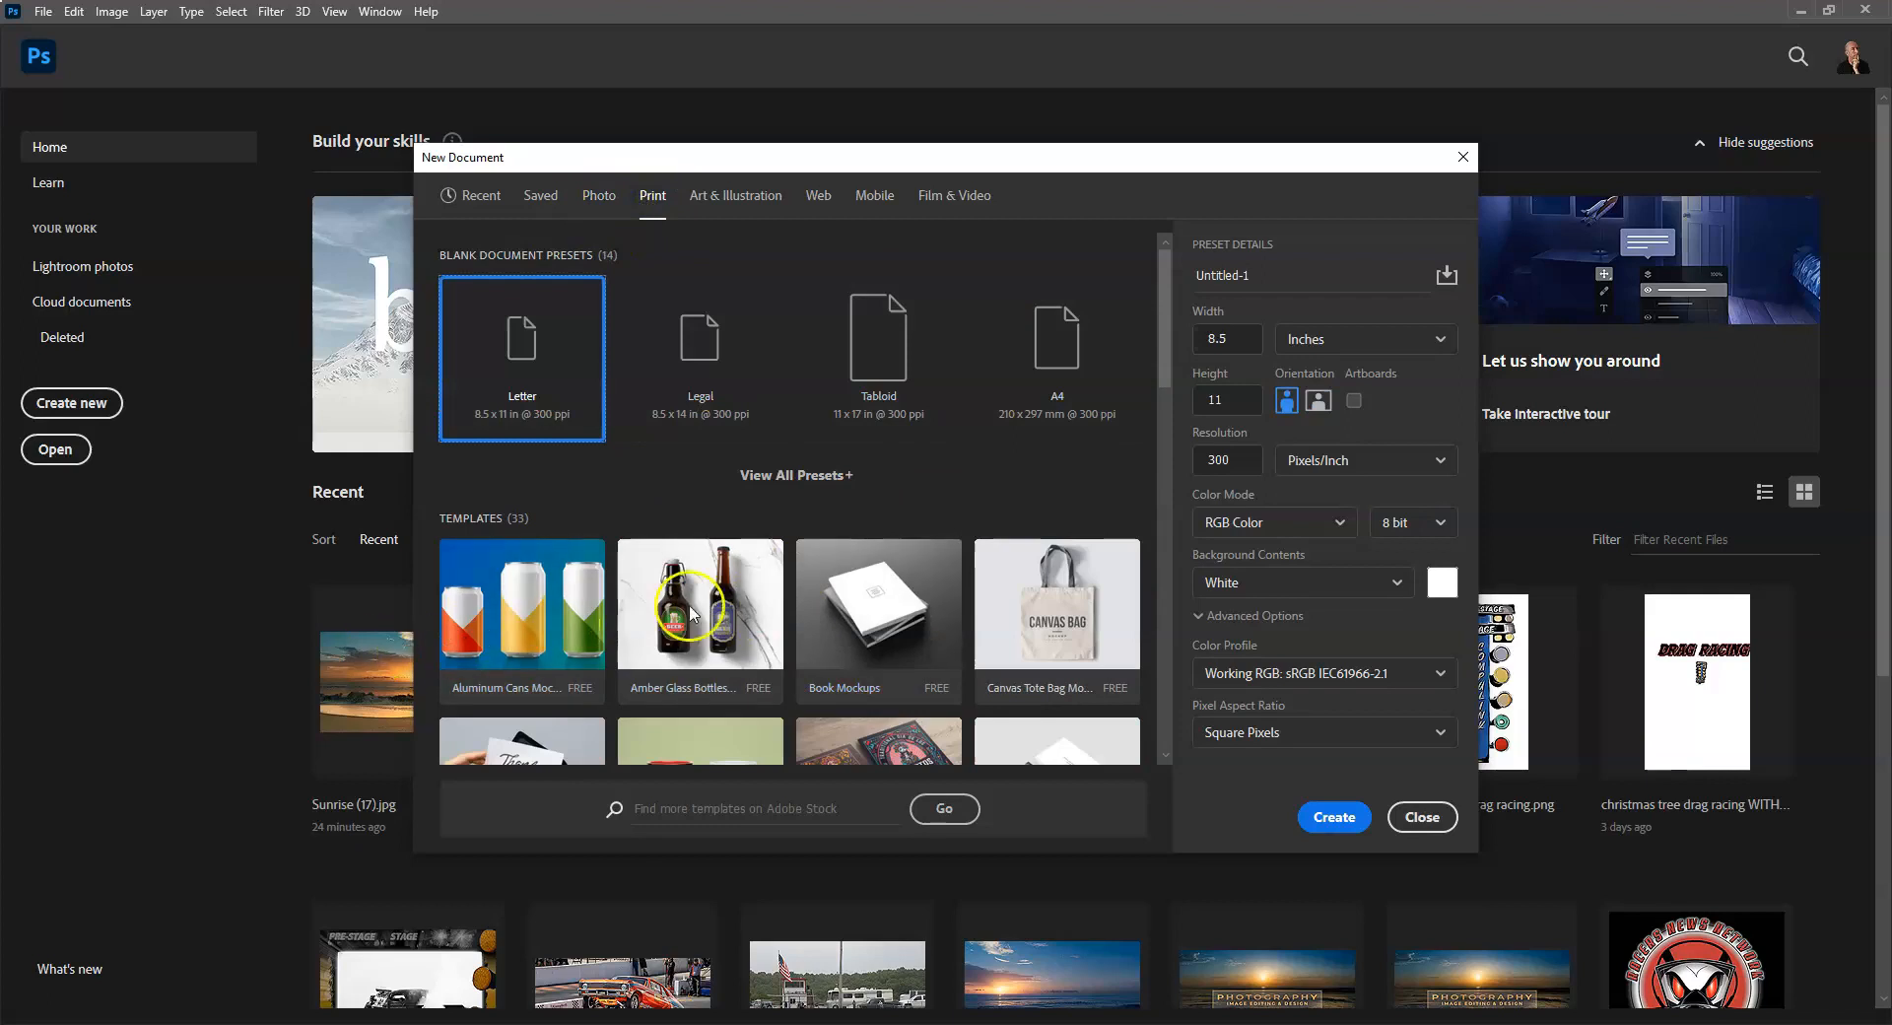
{"action": "scroll", "coordinate": [710, 641], "scroll_direction": "down", "scroll_amount": 3}
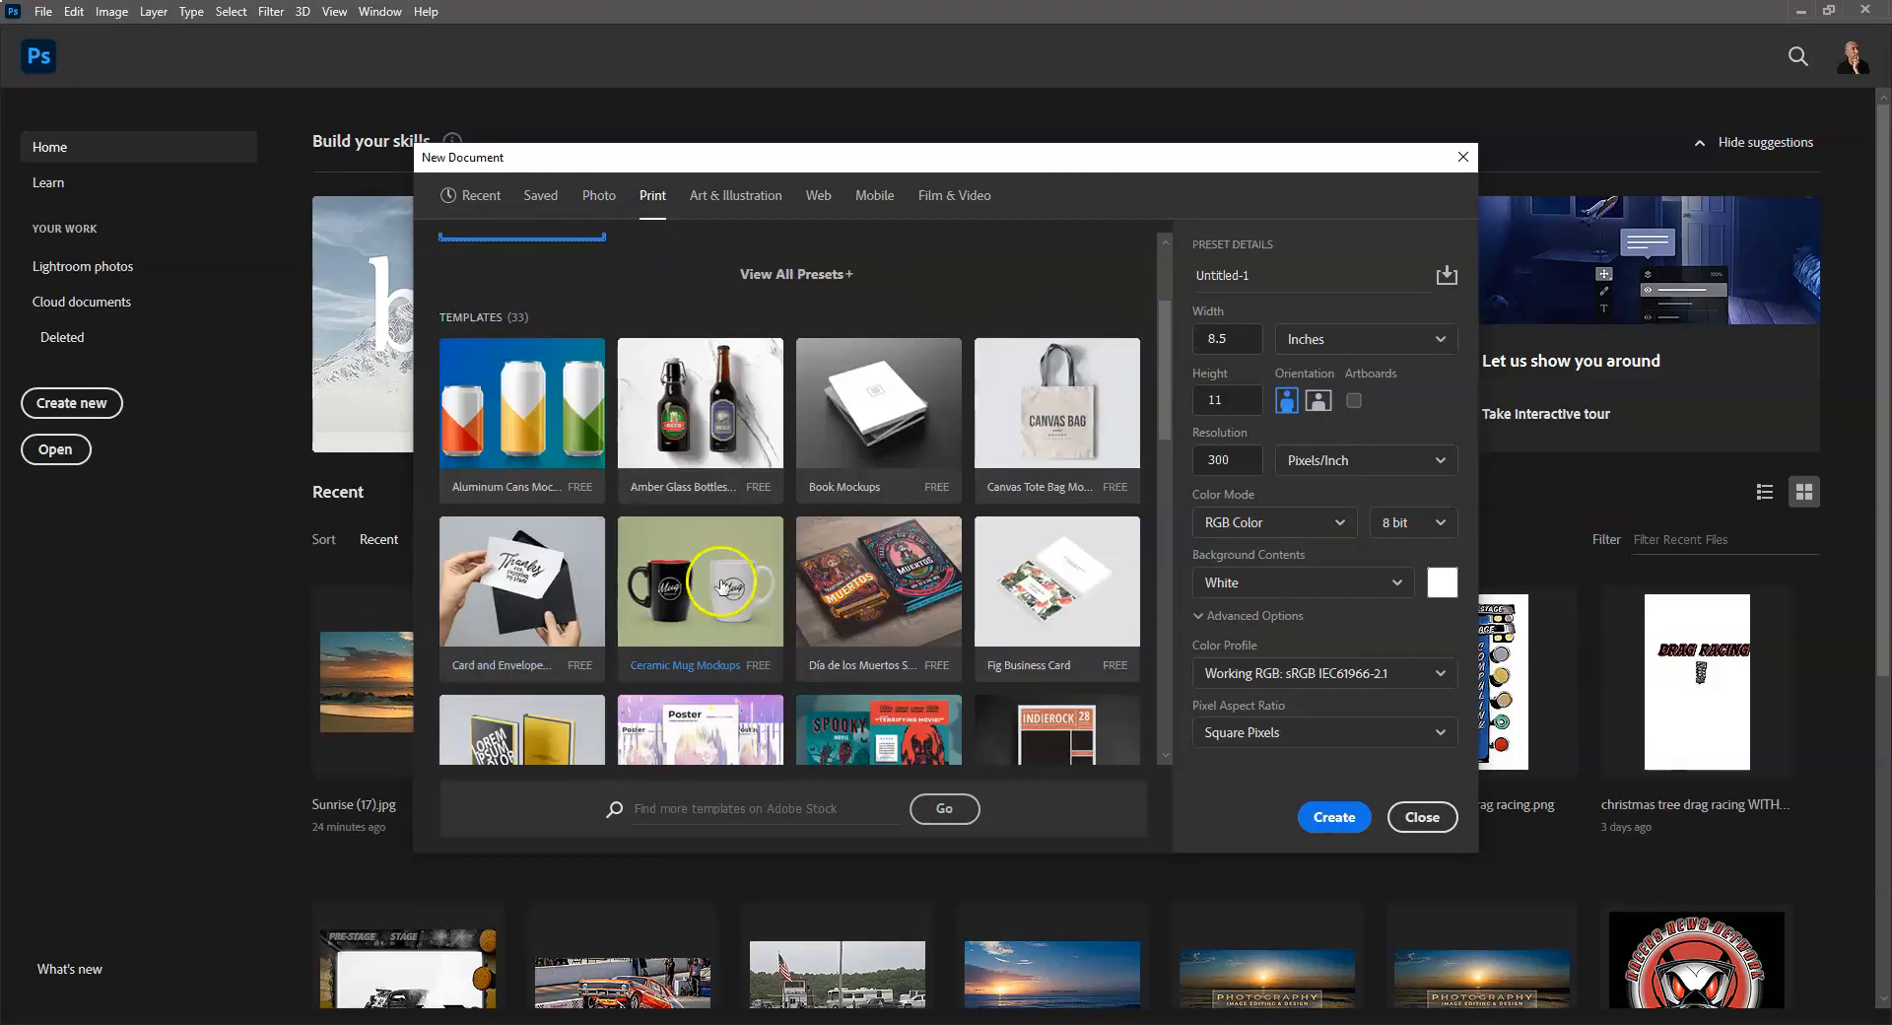
{"action": "scroll", "coordinate": [718, 591], "scroll_direction": "up", "scroll_amount": 3}
{"action": "scroll", "coordinate": [641, 335], "scroll_direction": "down", "scroll_amount": 2}
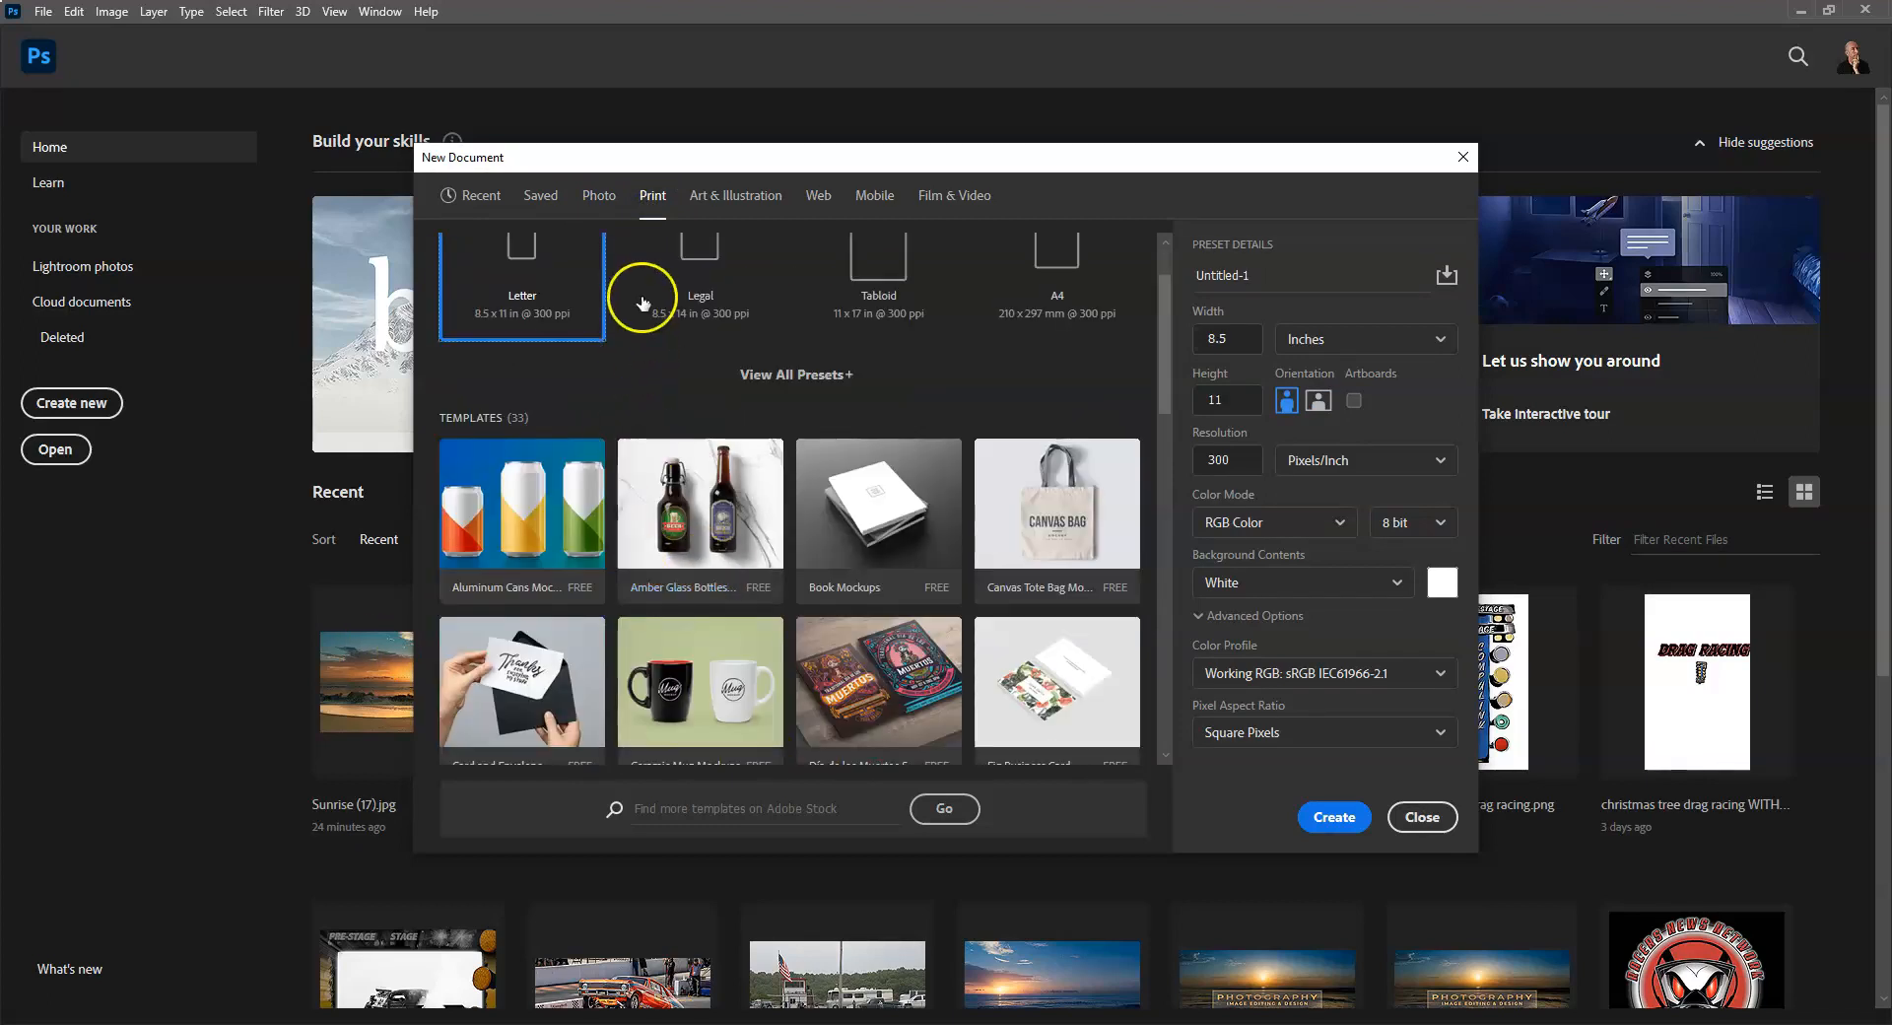
Show all blank document presets in the Art & Illustration category and in the Web category.
{"action": "left_click", "coordinate": [717, 196]}
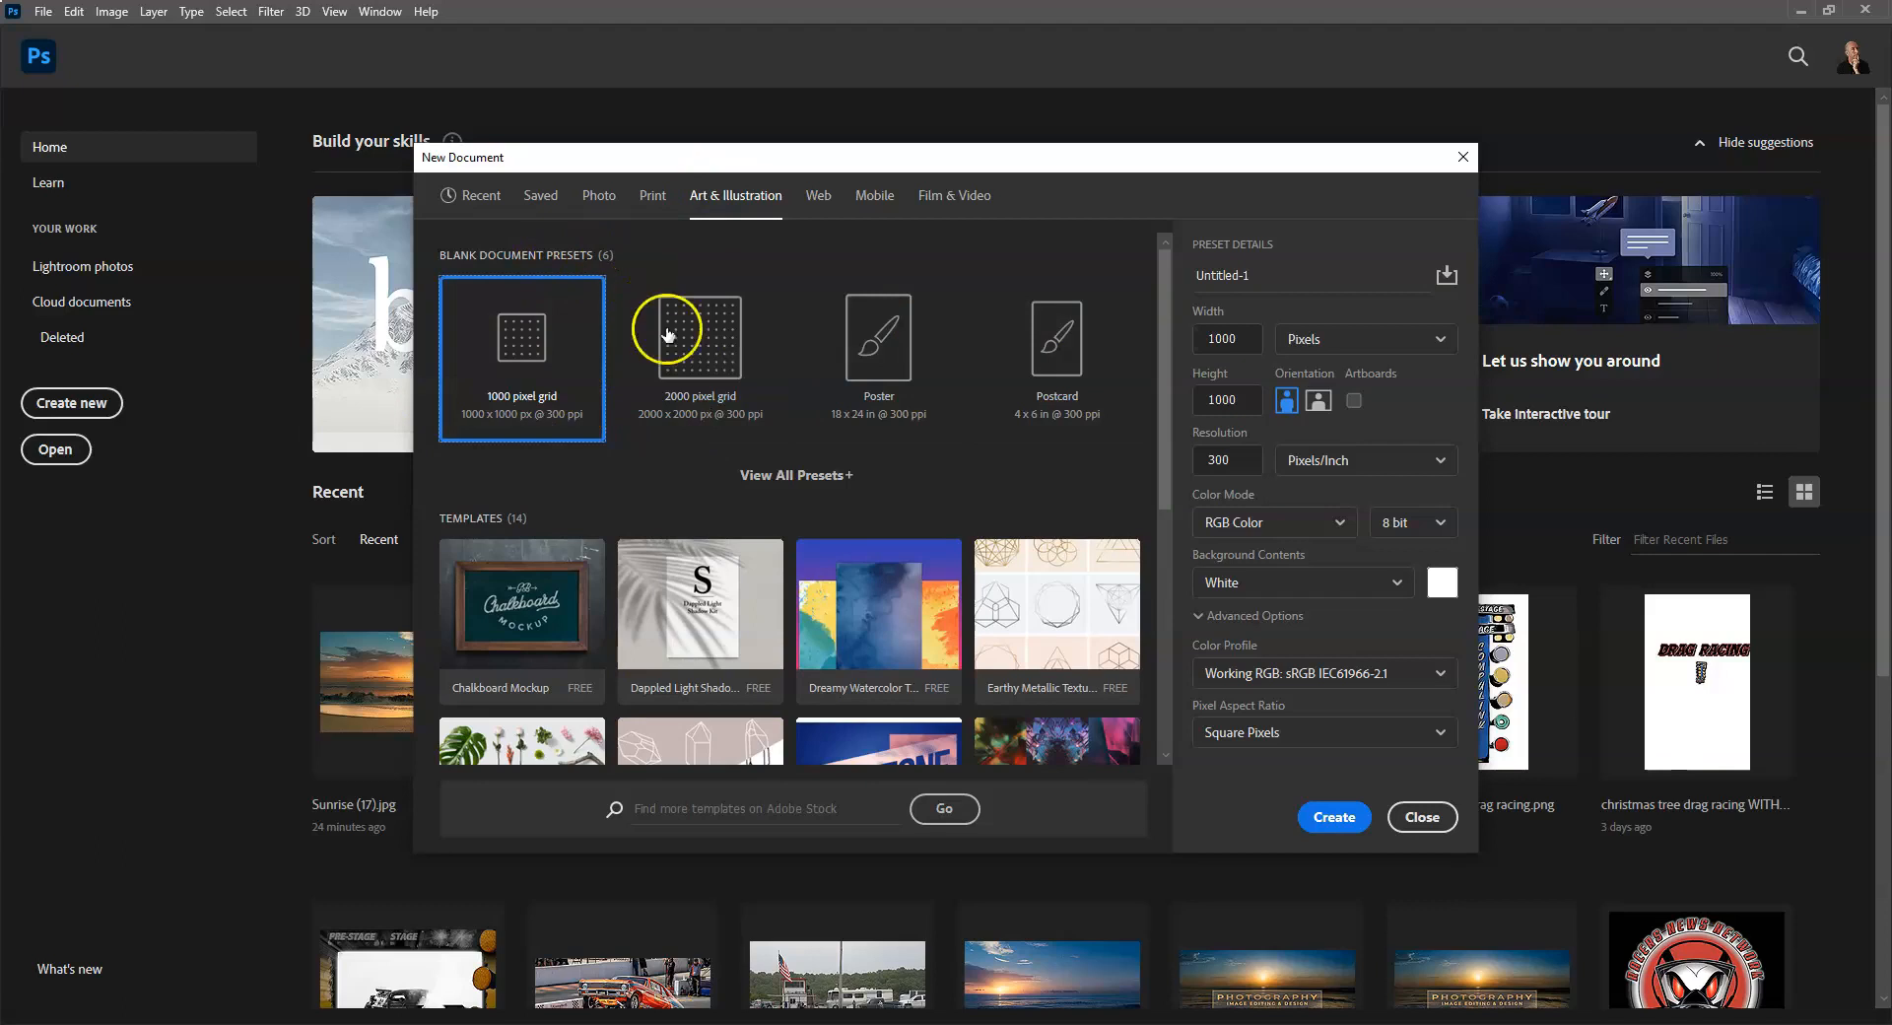
{"action": "left_click", "coordinate": [800, 475]}
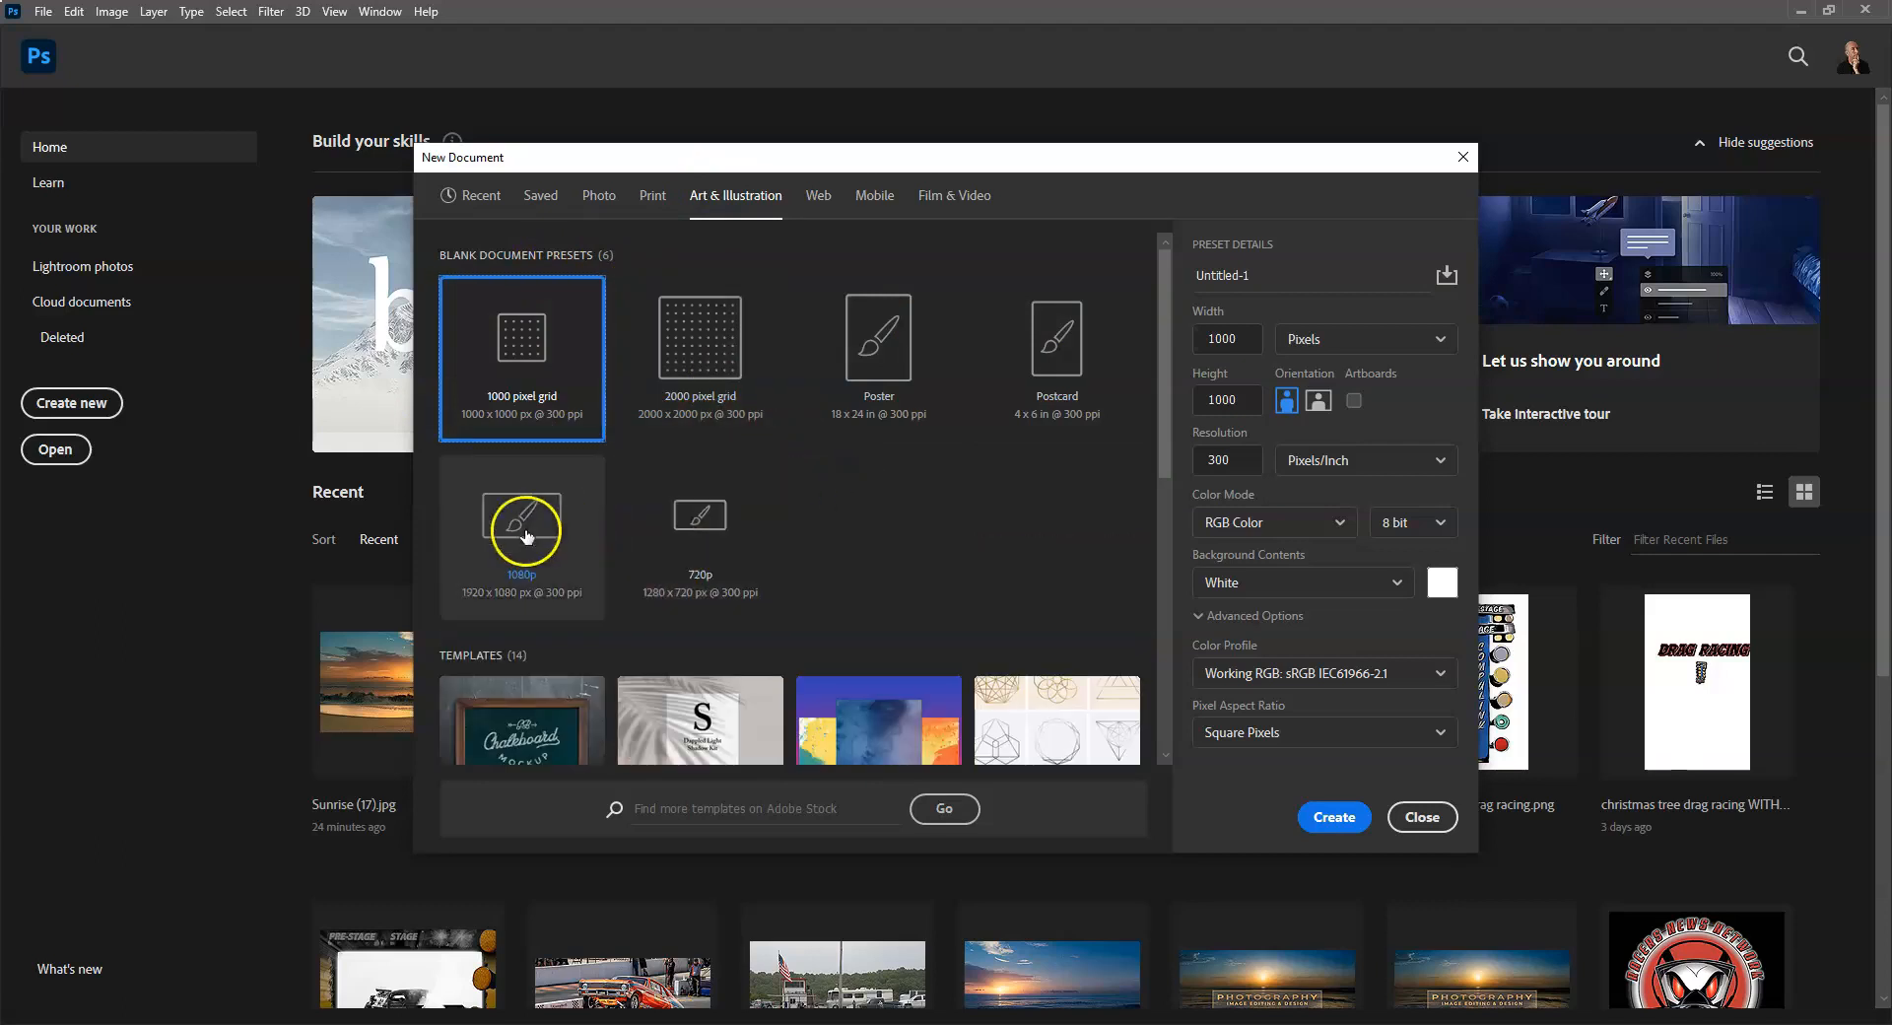
{"action": "left_click", "coordinate": [817, 195]}
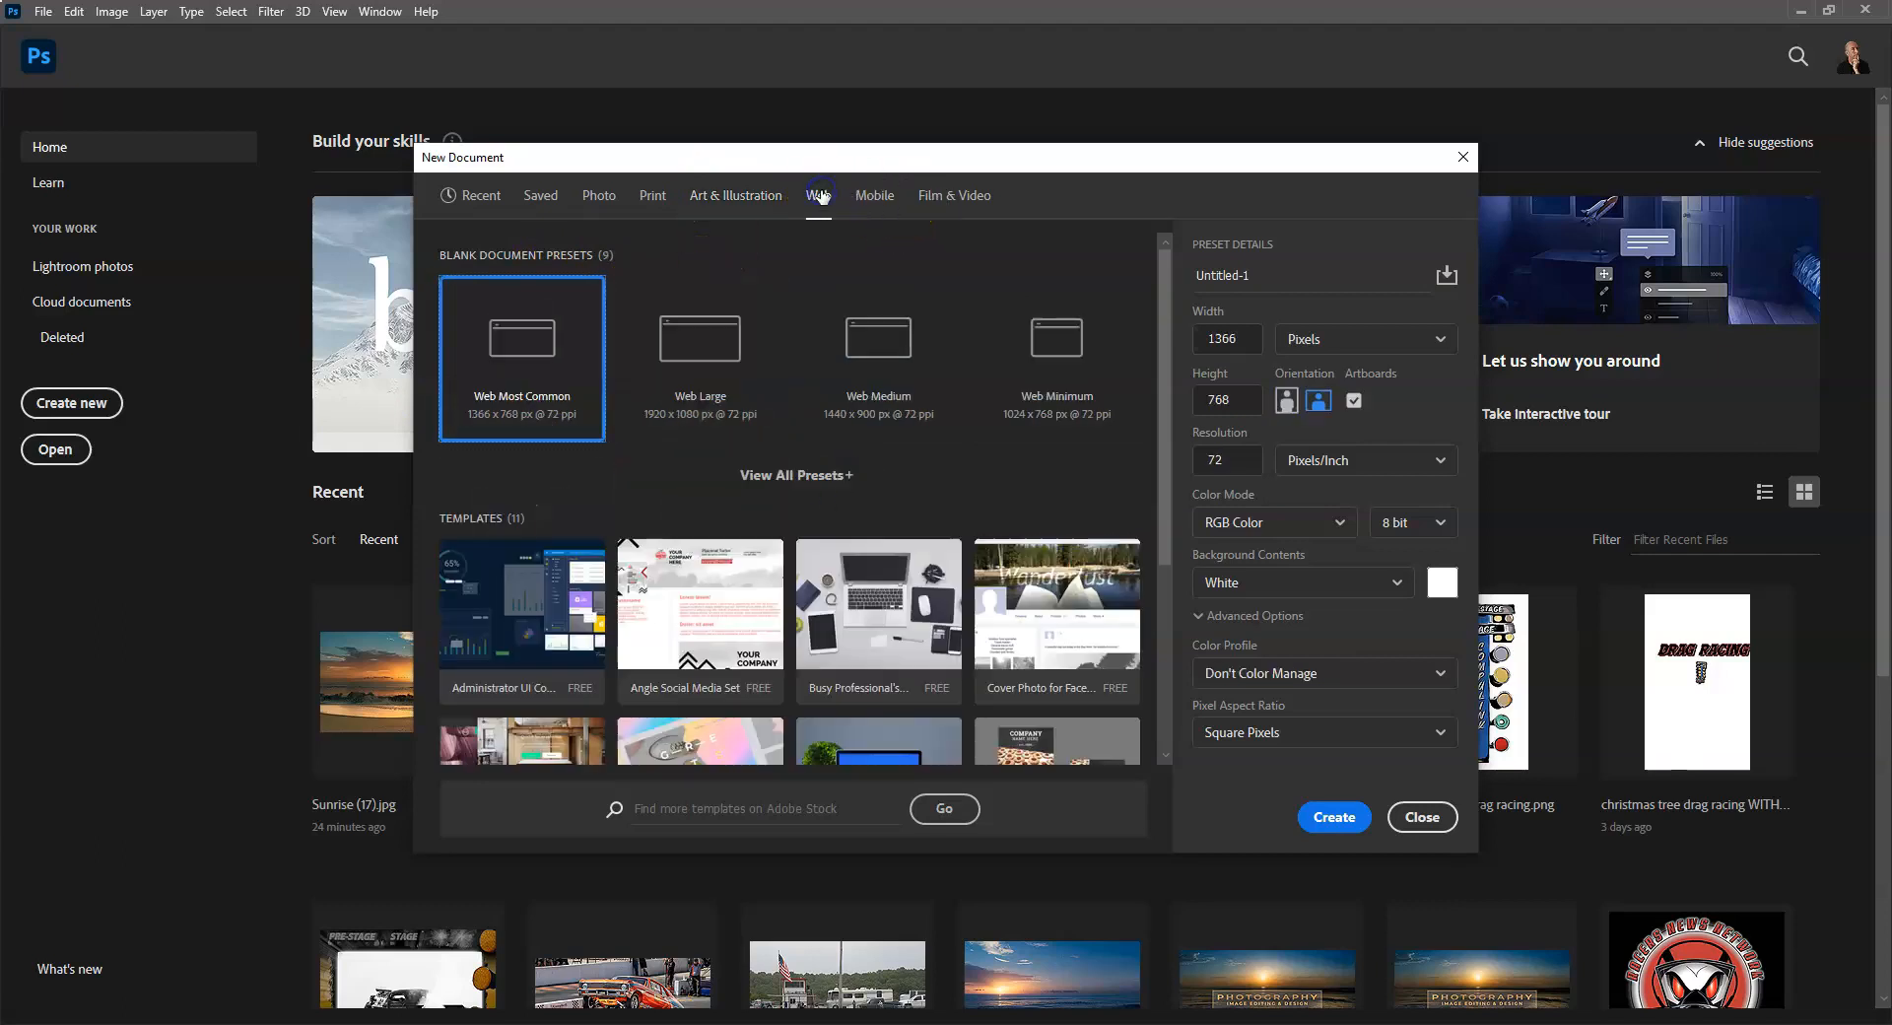
{"action": "left_click", "coordinate": [800, 475]}
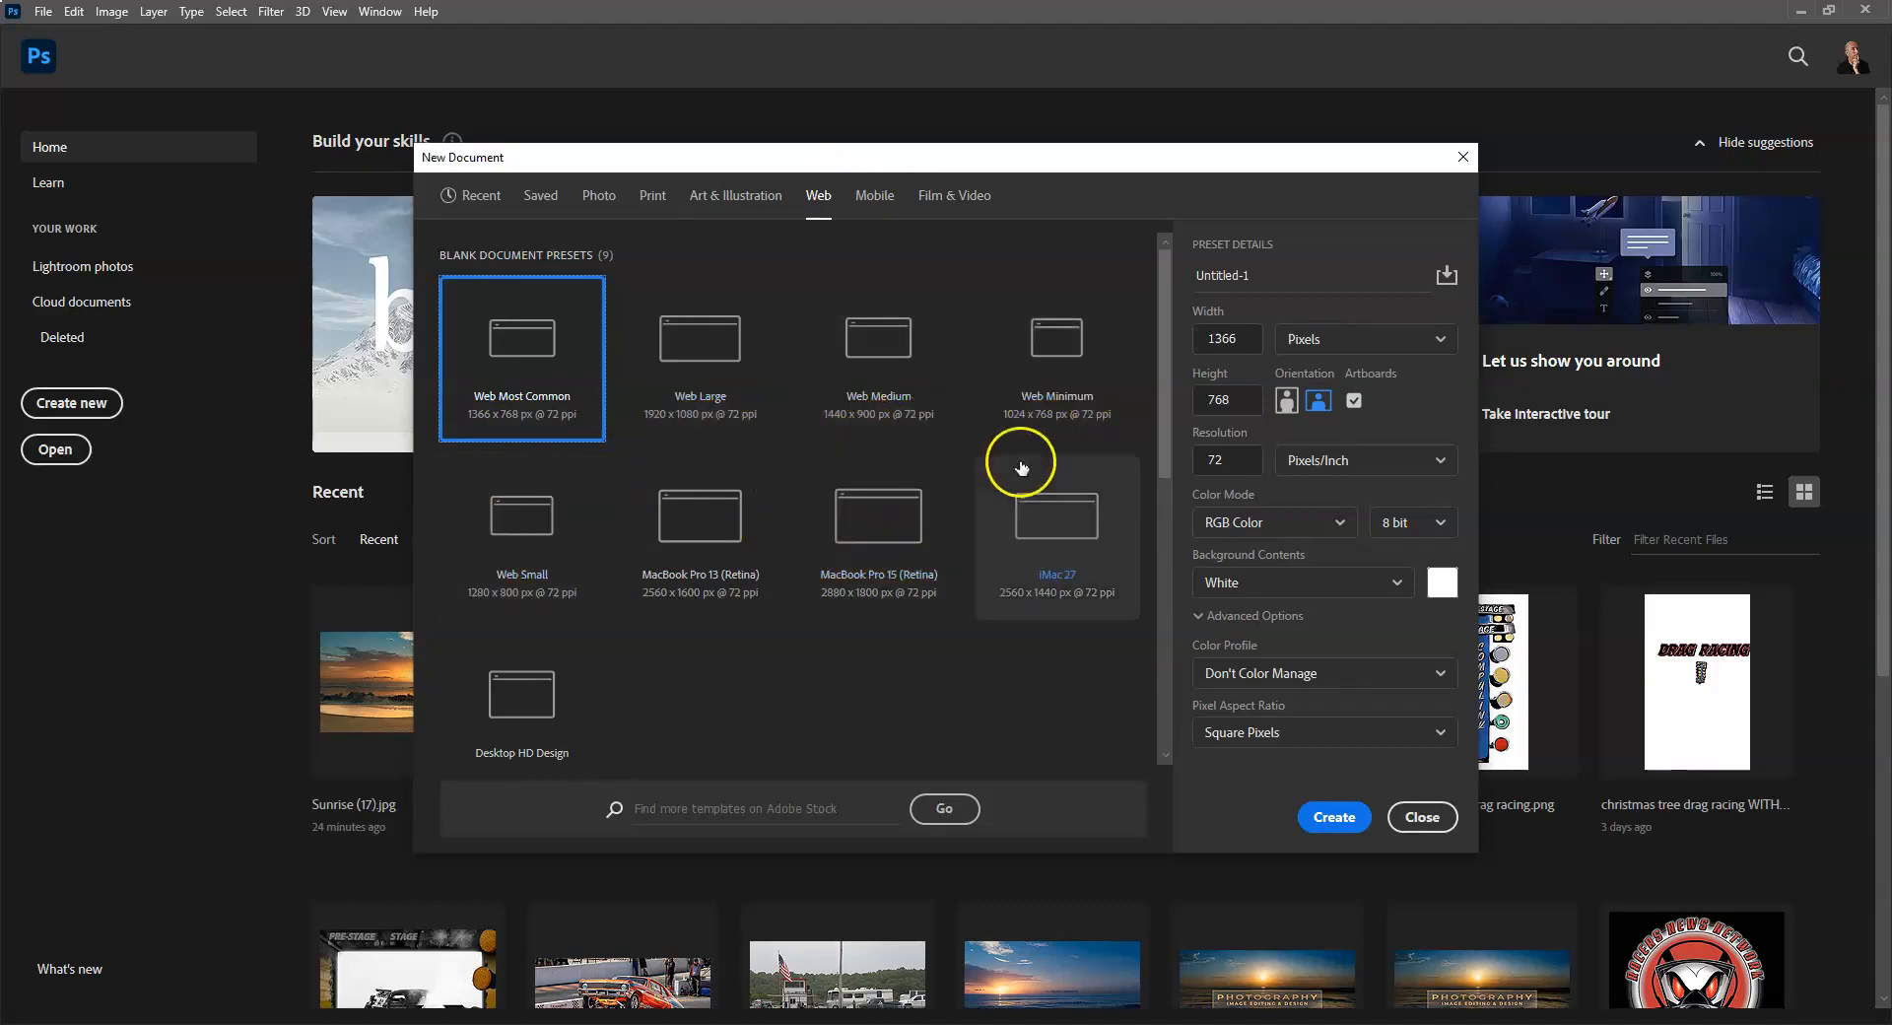
Expand and look through all Mobile device presets, and view the Film & Video presets.
{"action": "left_click", "coordinate": [882, 197]}
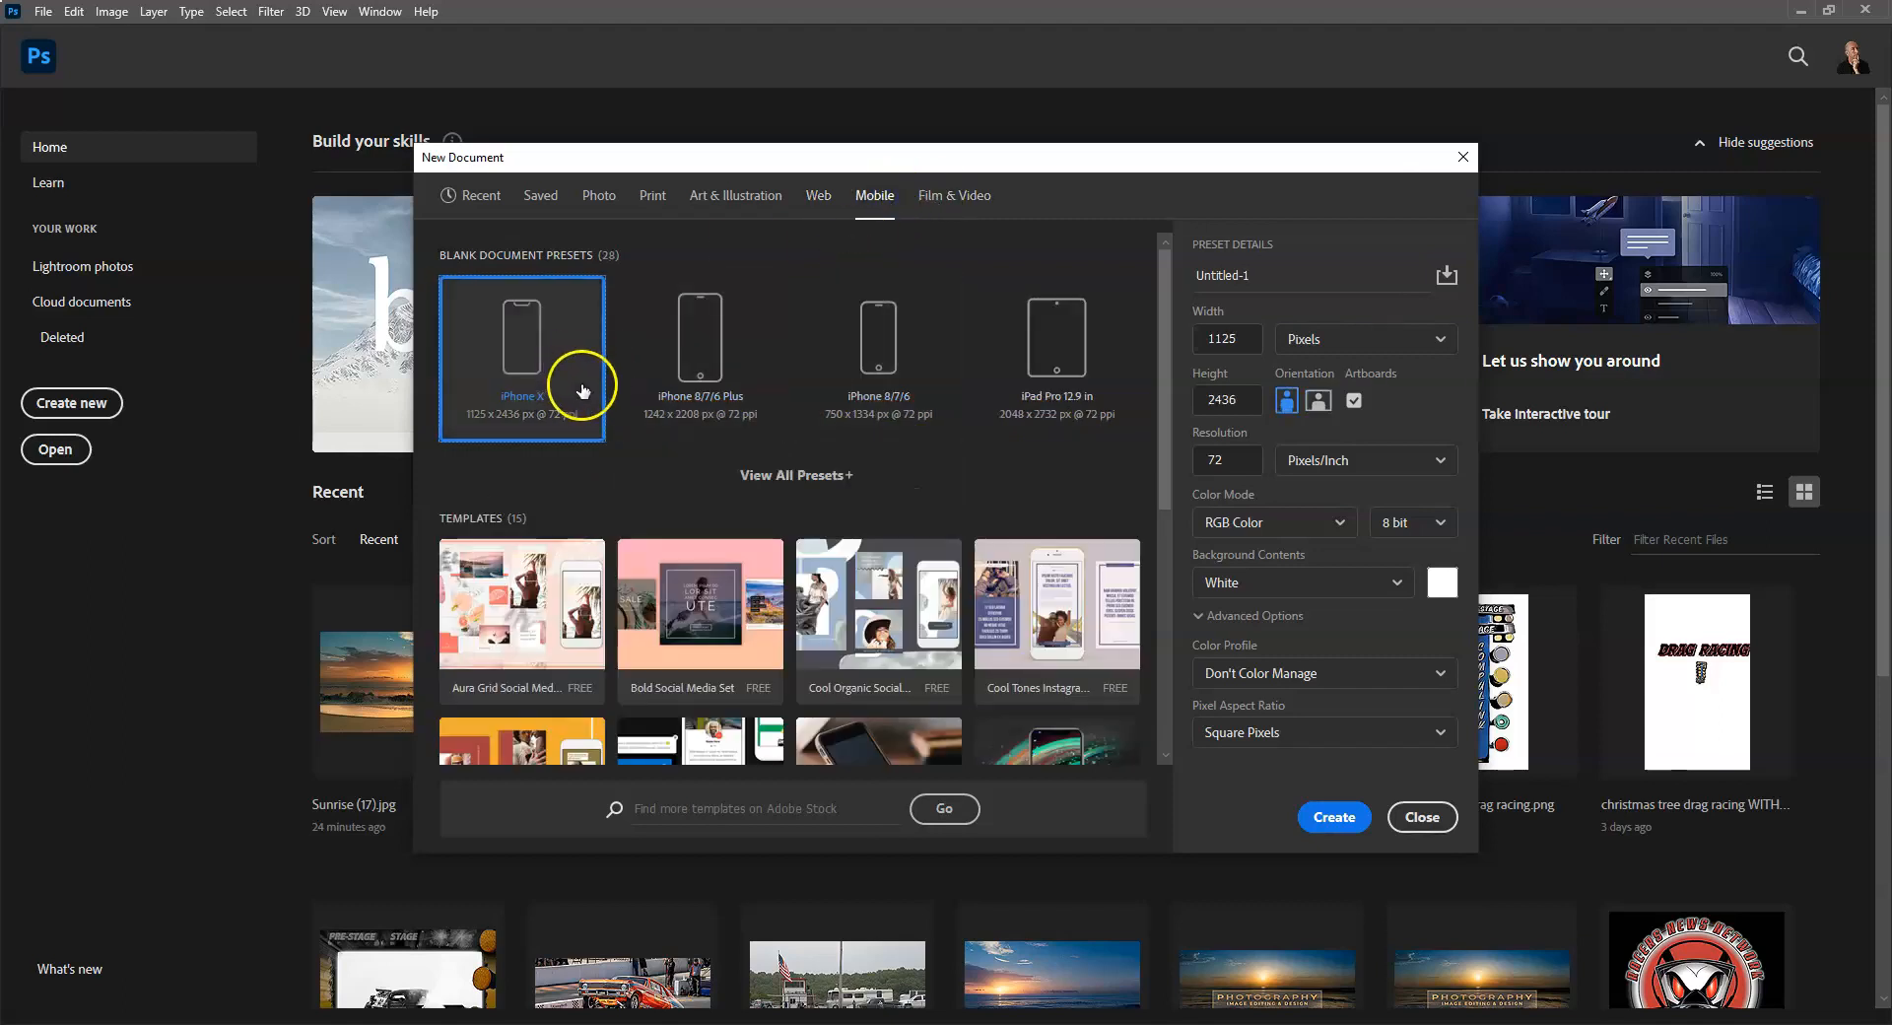
{"action": "left_click", "coordinate": [768, 483]}
{"action": "scroll", "coordinate": [816, 559], "scroll_direction": "down", "scroll_amount": 2}
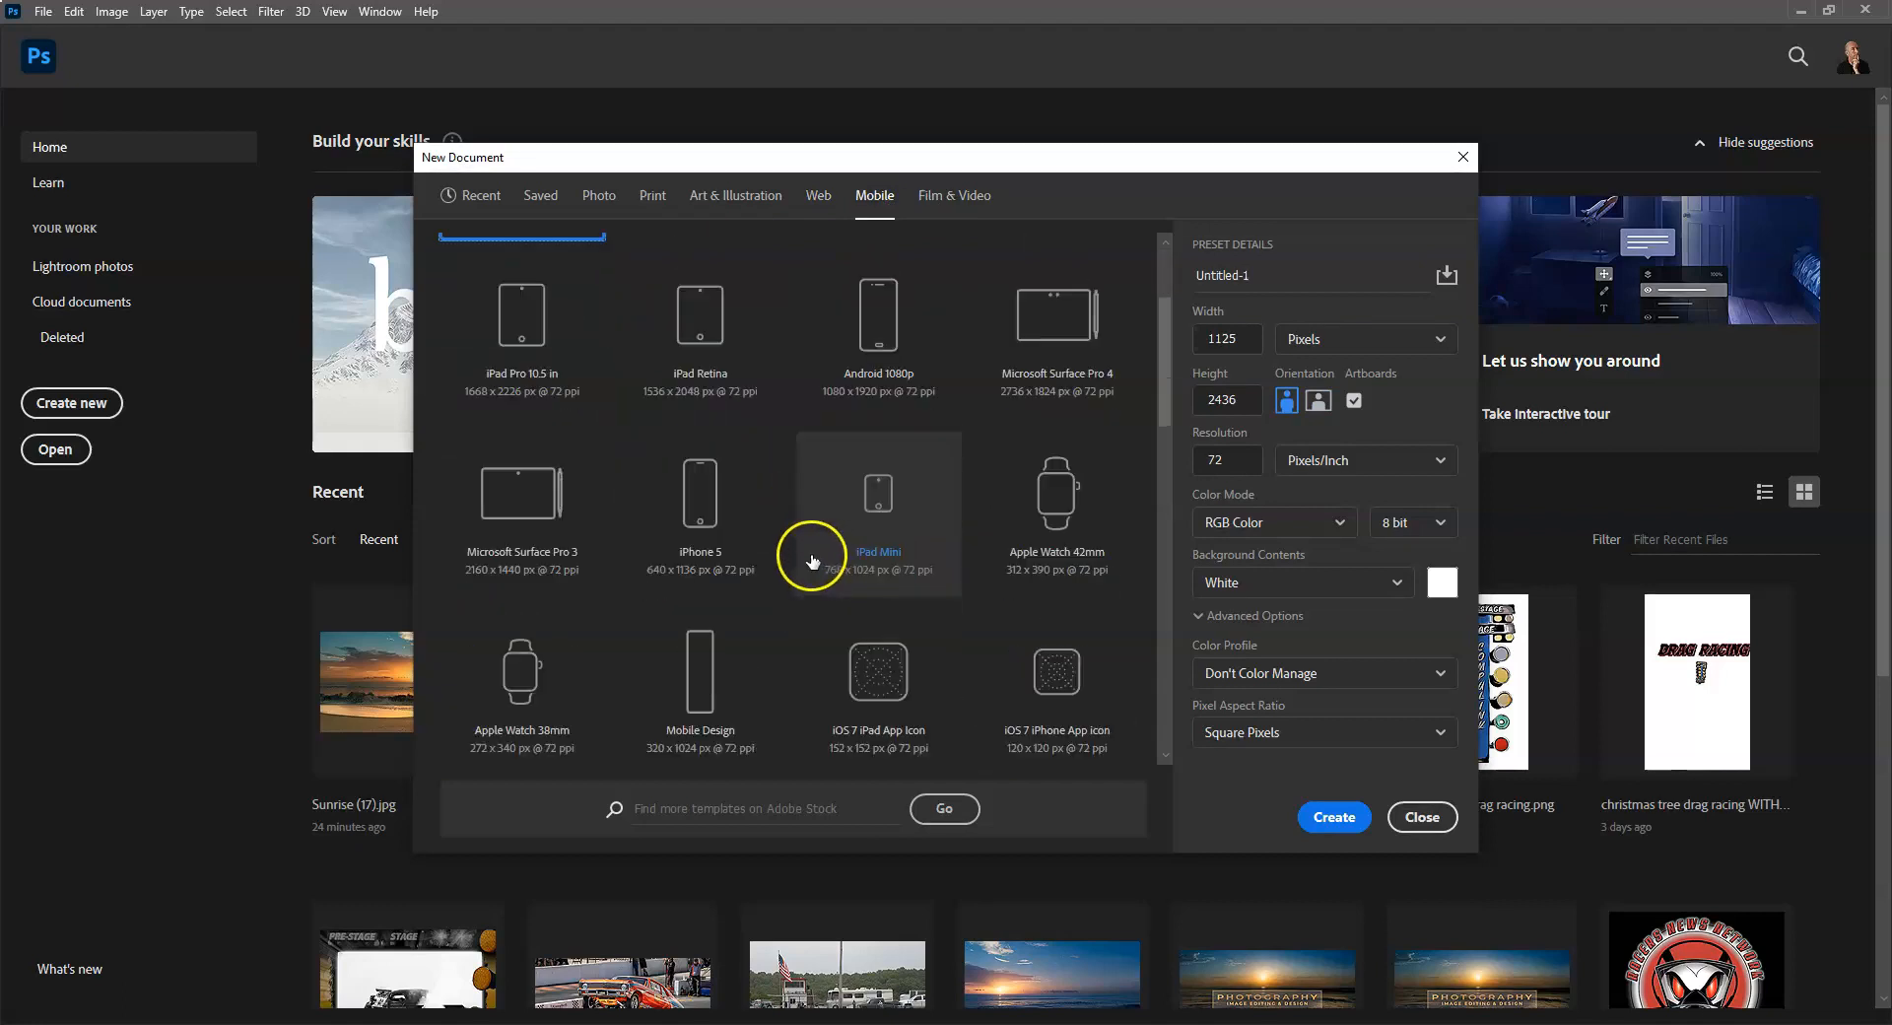
{"action": "scroll", "coordinate": [769, 493], "scroll_direction": "down", "scroll_amount": 2}
{"action": "scroll", "coordinate": [769, 492], "scroll_direction": "down", "scroll_amount": 2}
{"action": "scroll", "coordinate": [773, 549], "scroll_direction": "down", "scroll_amount": 2}
{"action": "scroll", "coordinate": [765, 538], "scroll_direction": "up", "scroll_amount": 5}
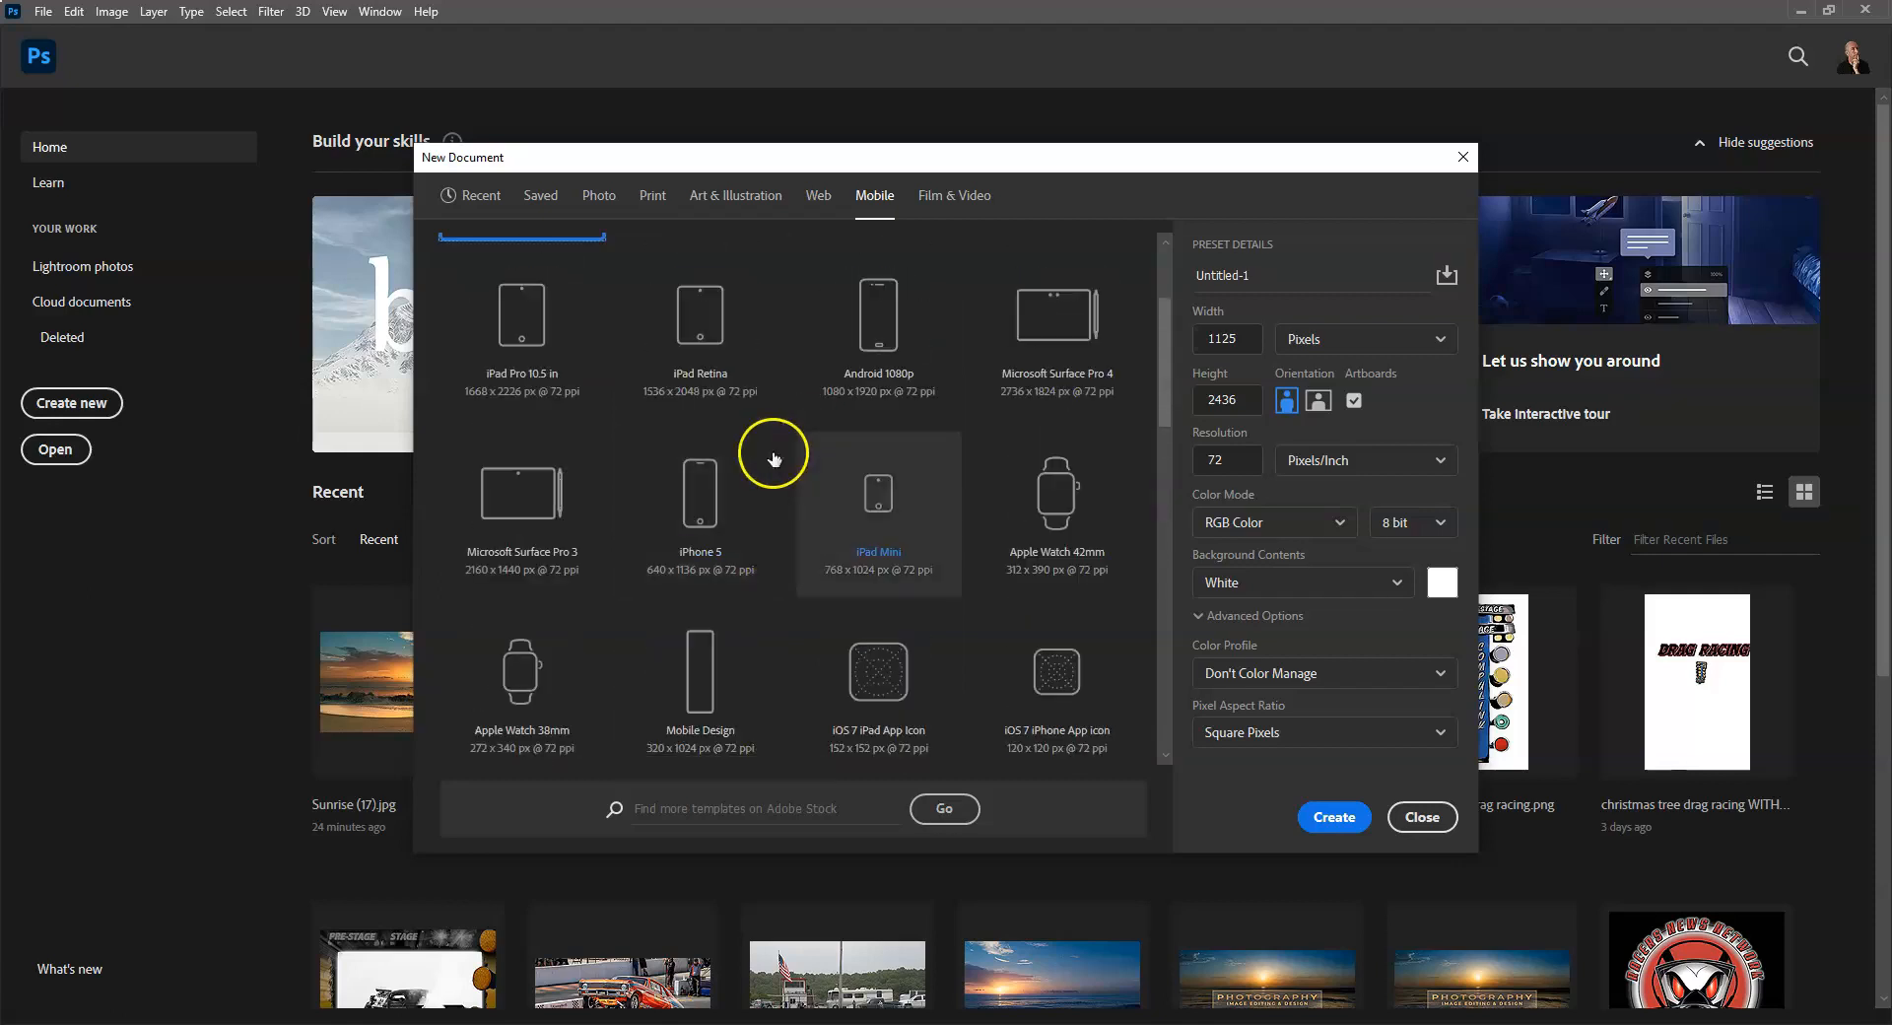
{"action": "scroll", "coordinate": [726, 473], "scroll_direction": "up", "scroll_amount": 2}
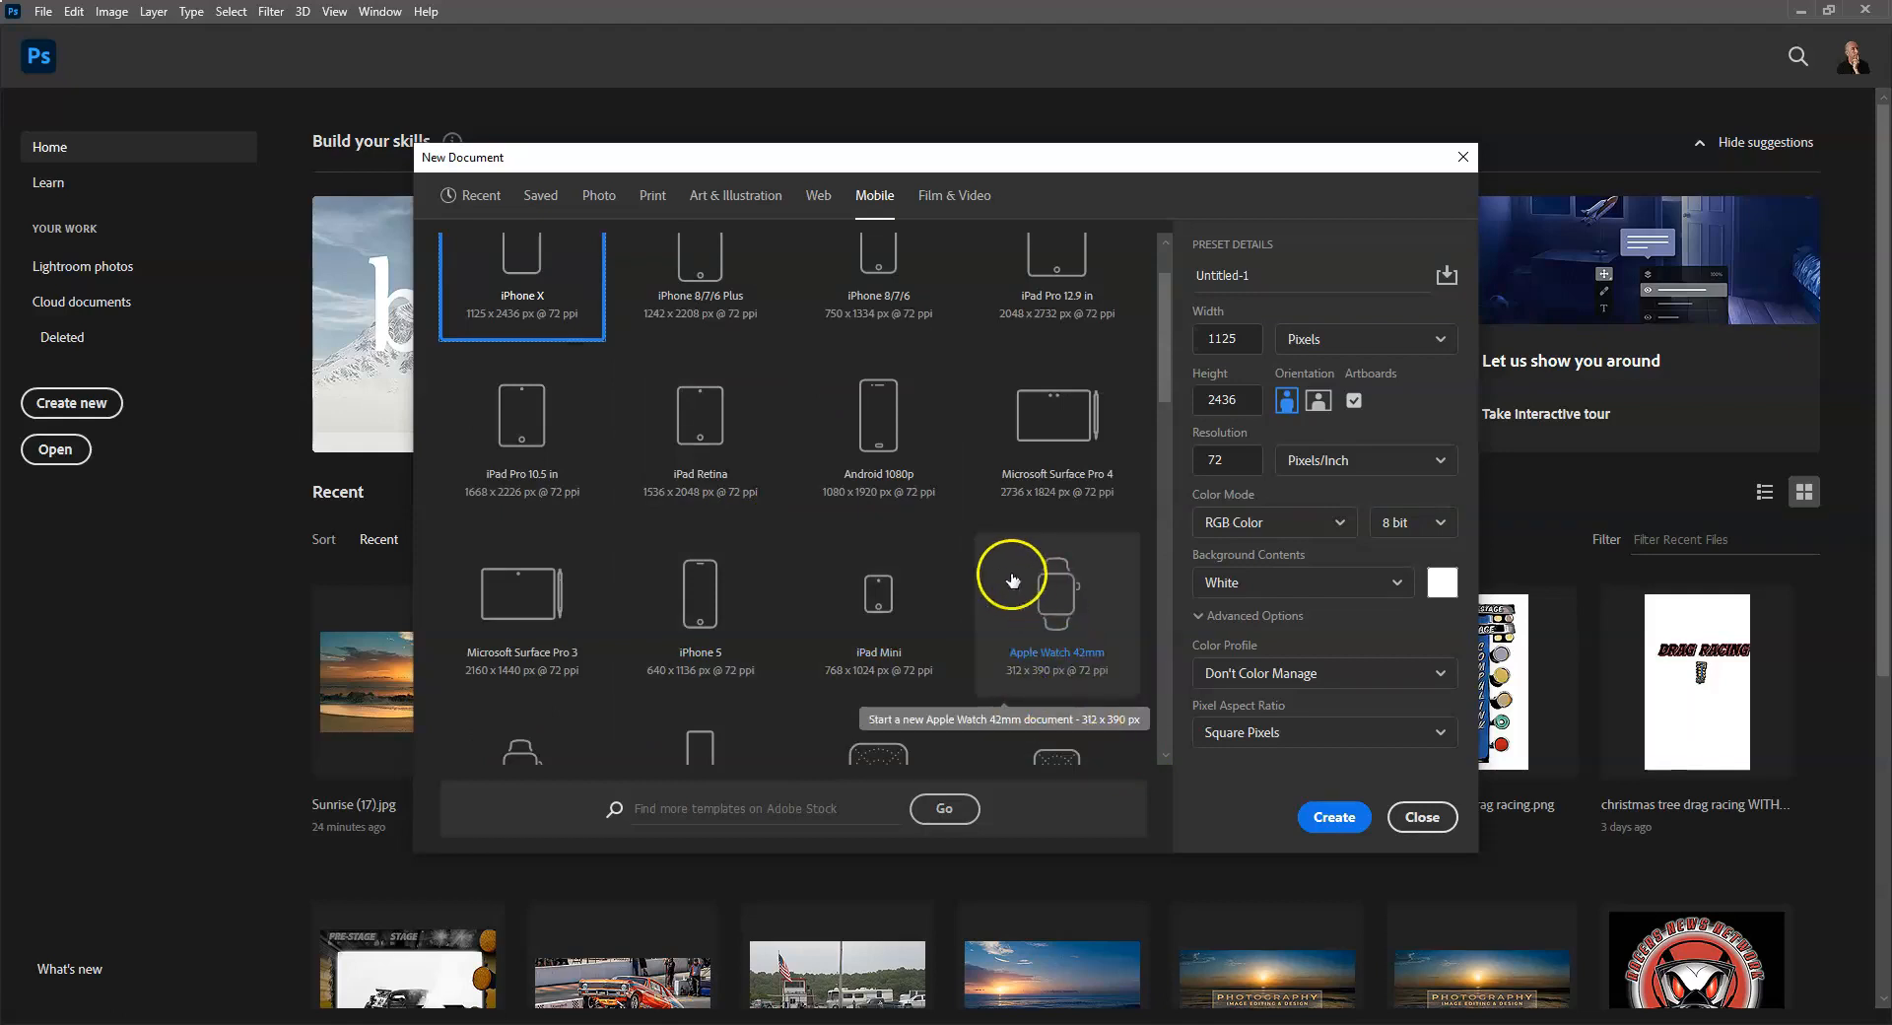
{"action": "scroll", "coordinate": [1020, 583], "scroll_direction": "up", "scroll_amount": 2}
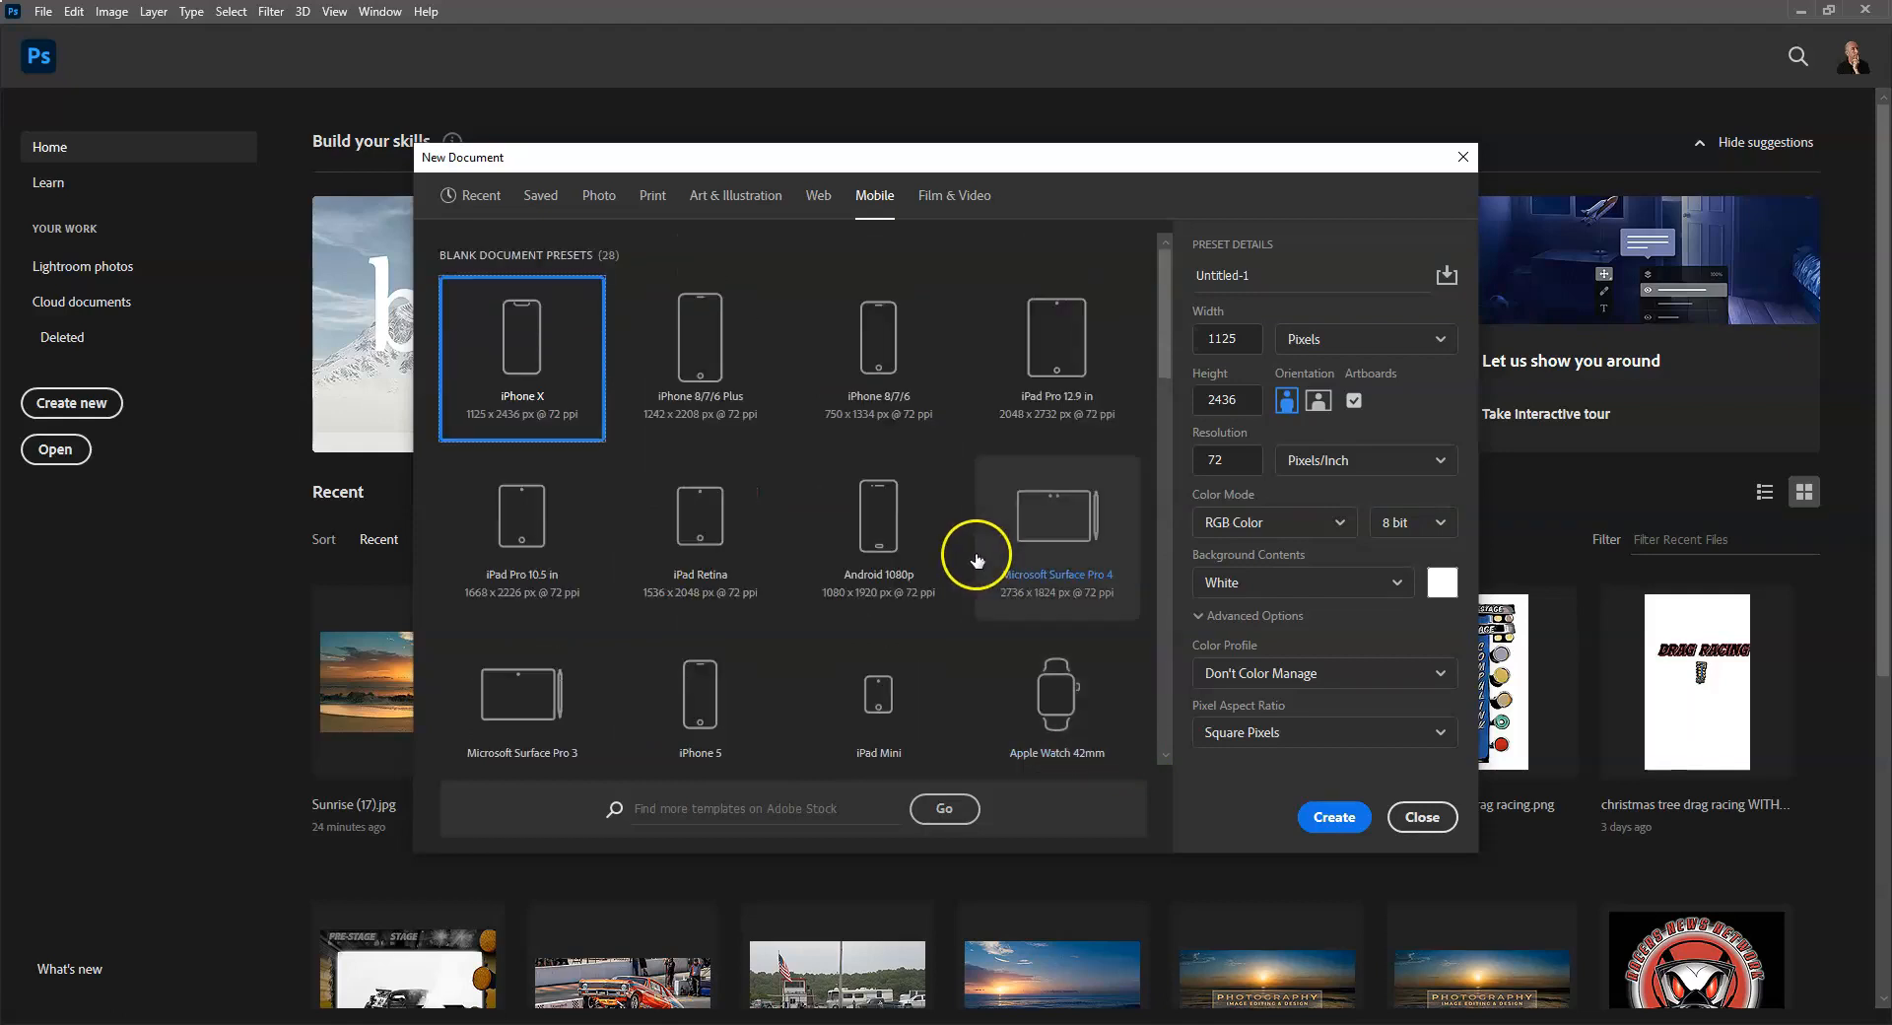
{"action": "left_click", "coordinate": [938, 194]}
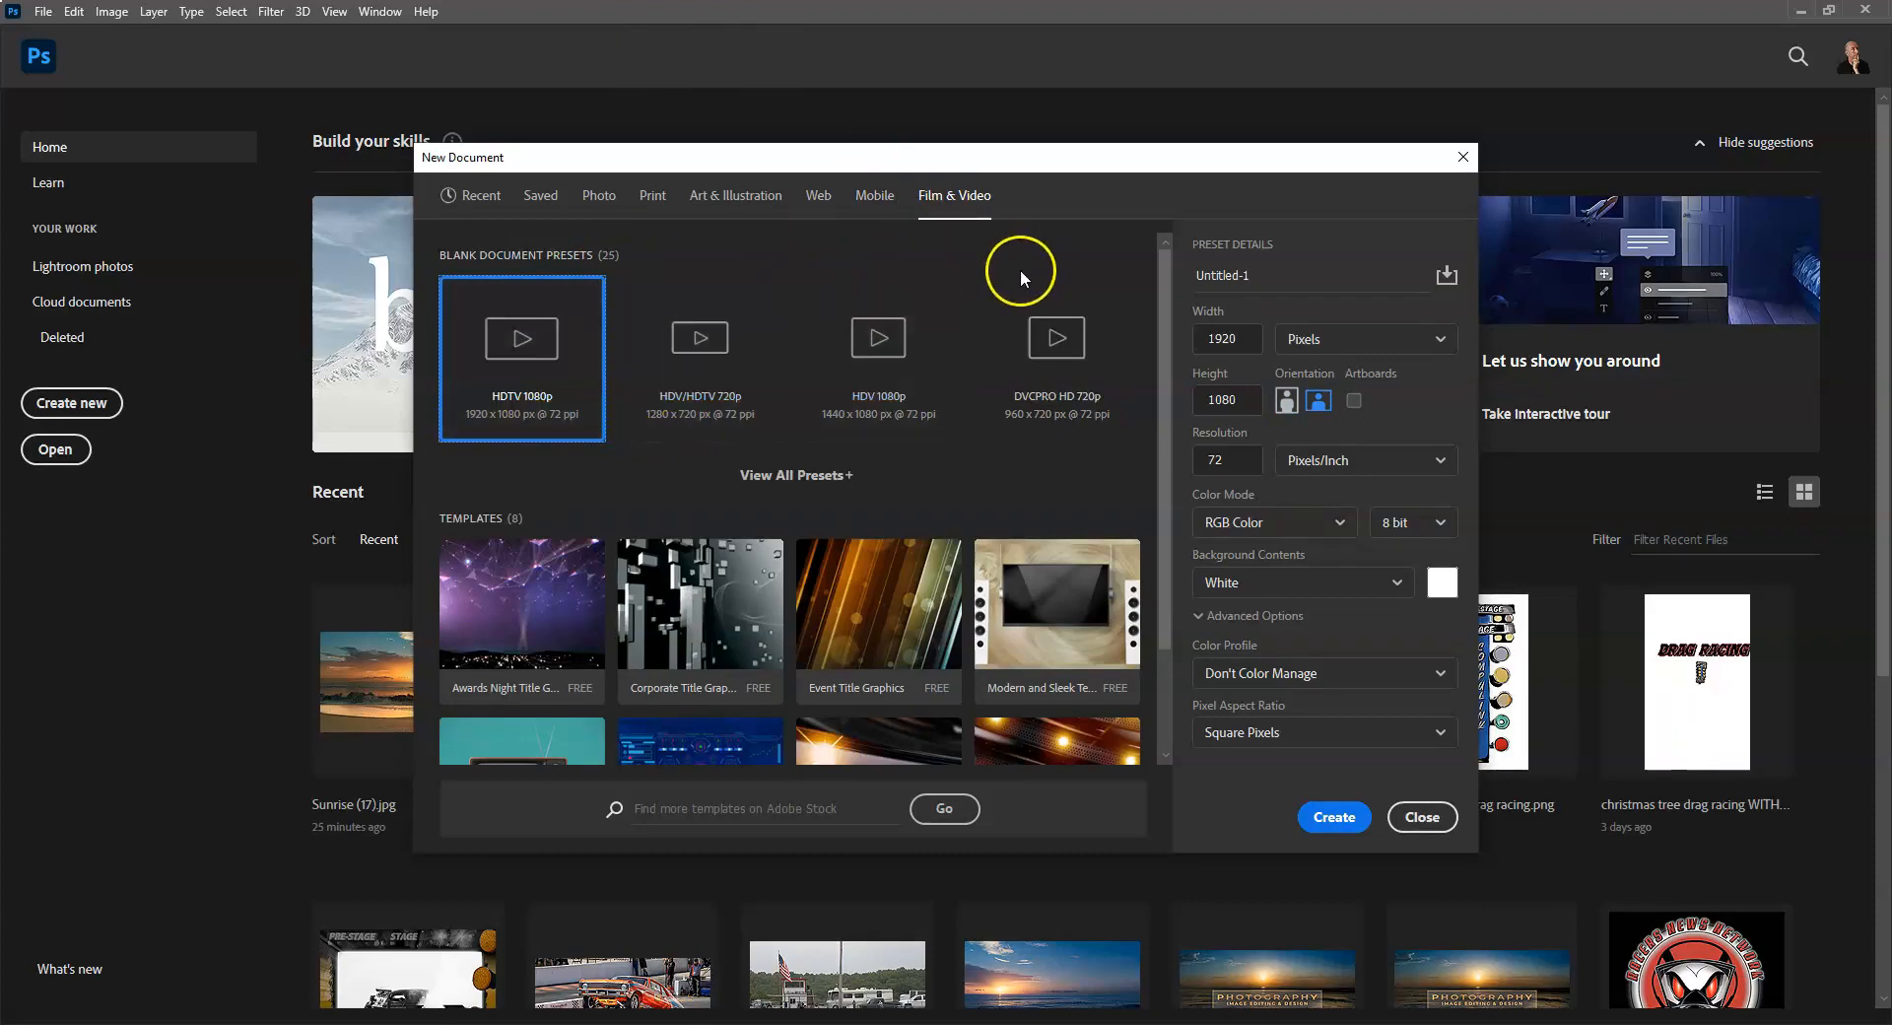
Return to the recent document presets and change the new document's measurement unit to inches.
{"action": "left_click", "coordinate": [482, 197]}
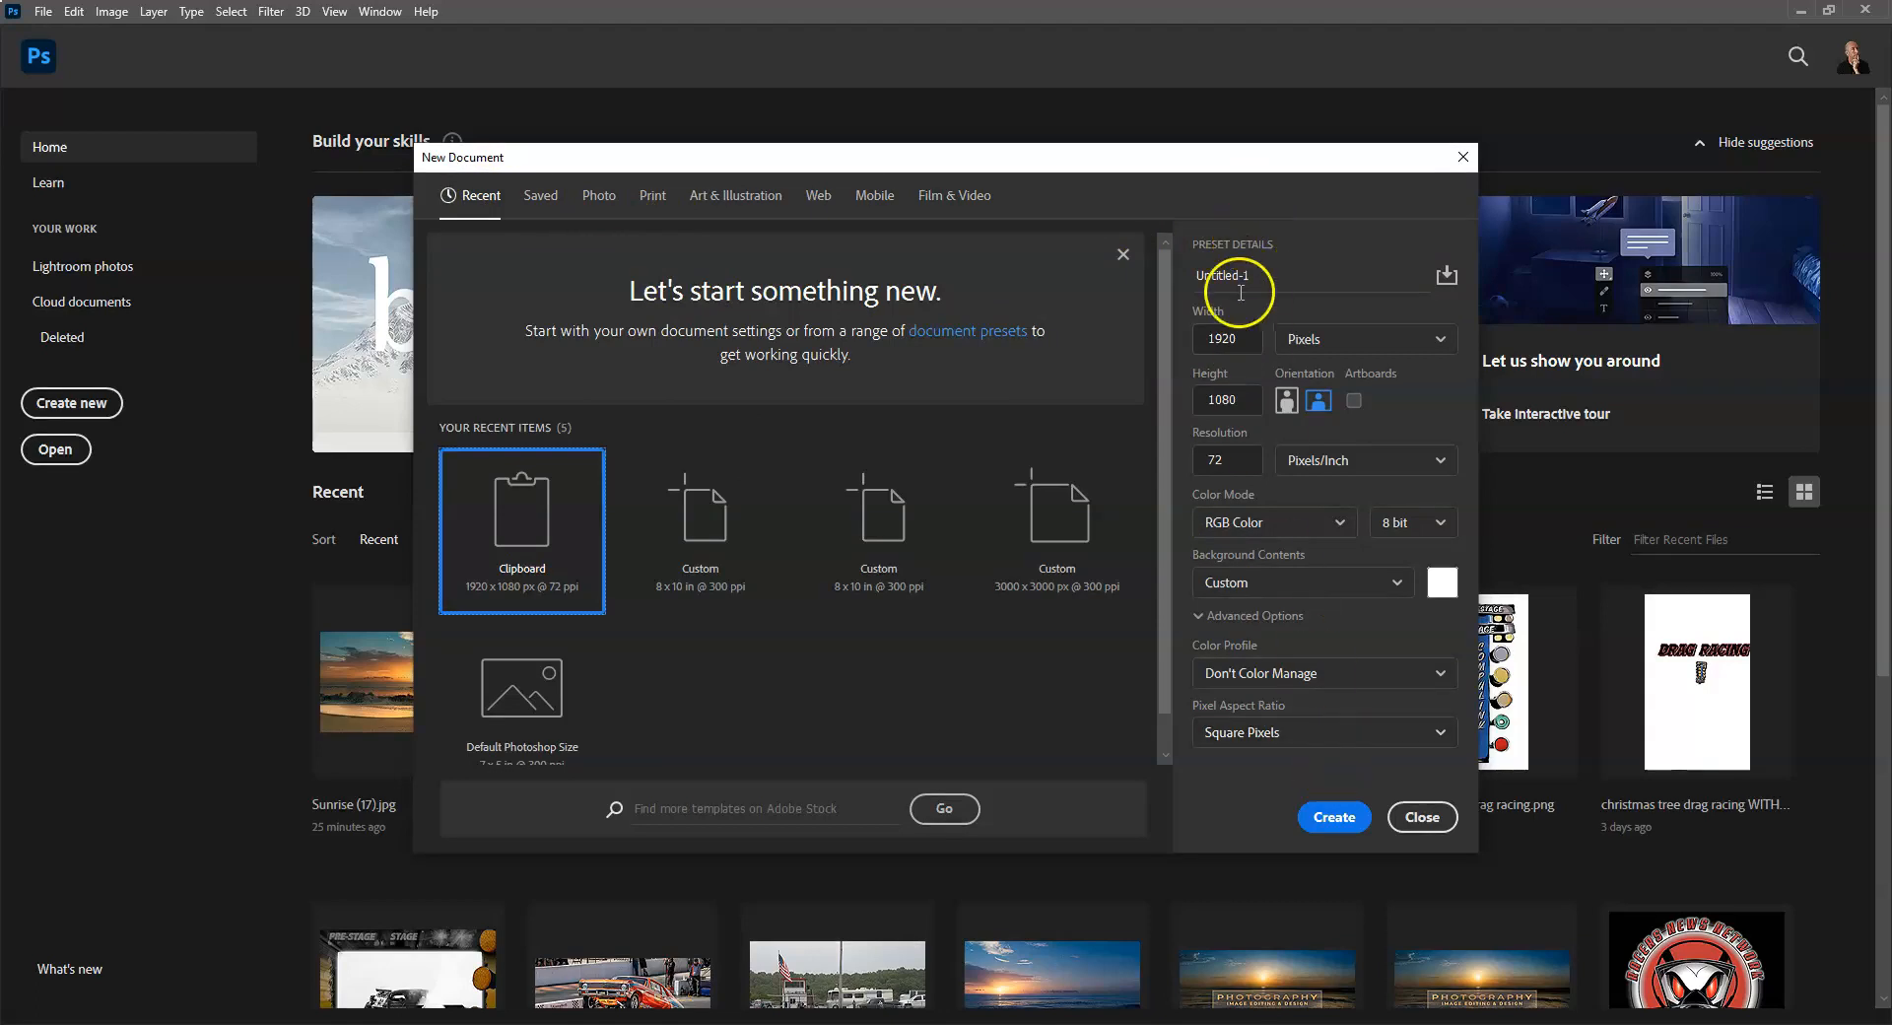
{"action": "left_click", "coordinate": [1415, 338]}
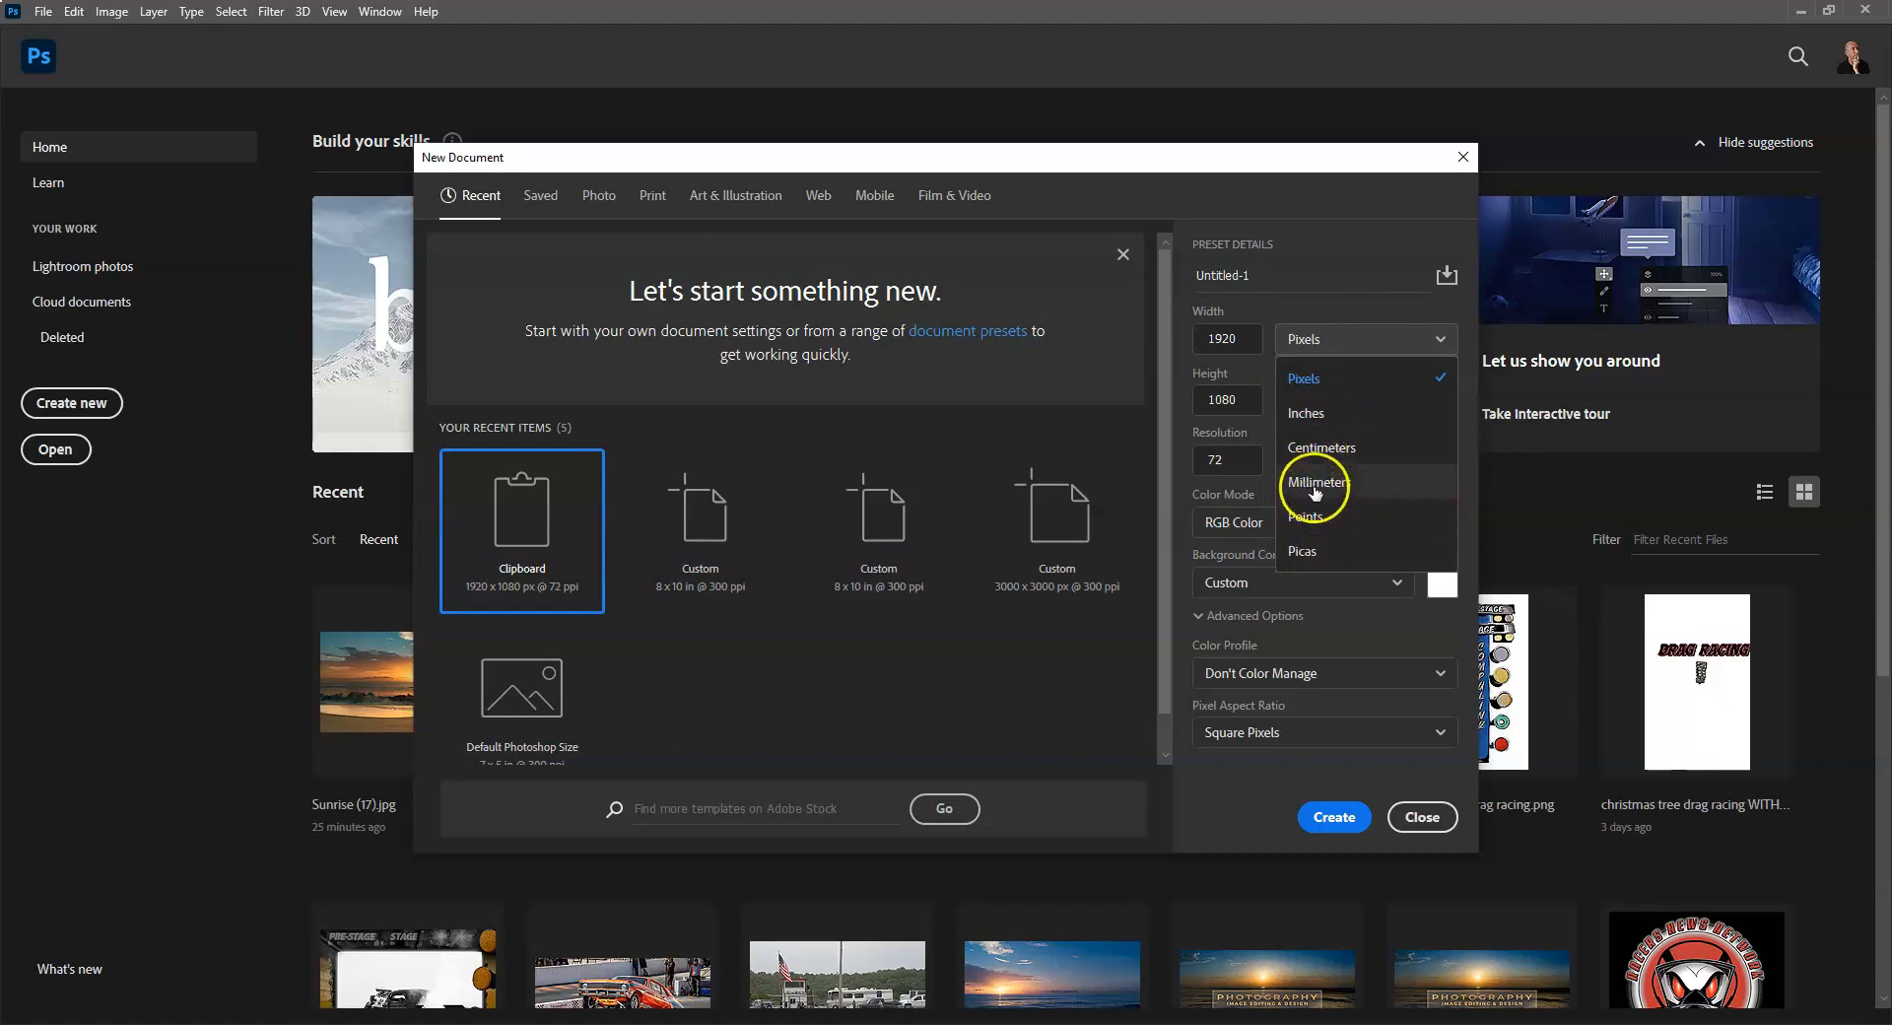
{"action": "left_click", "coordinate": [1311, 340]}
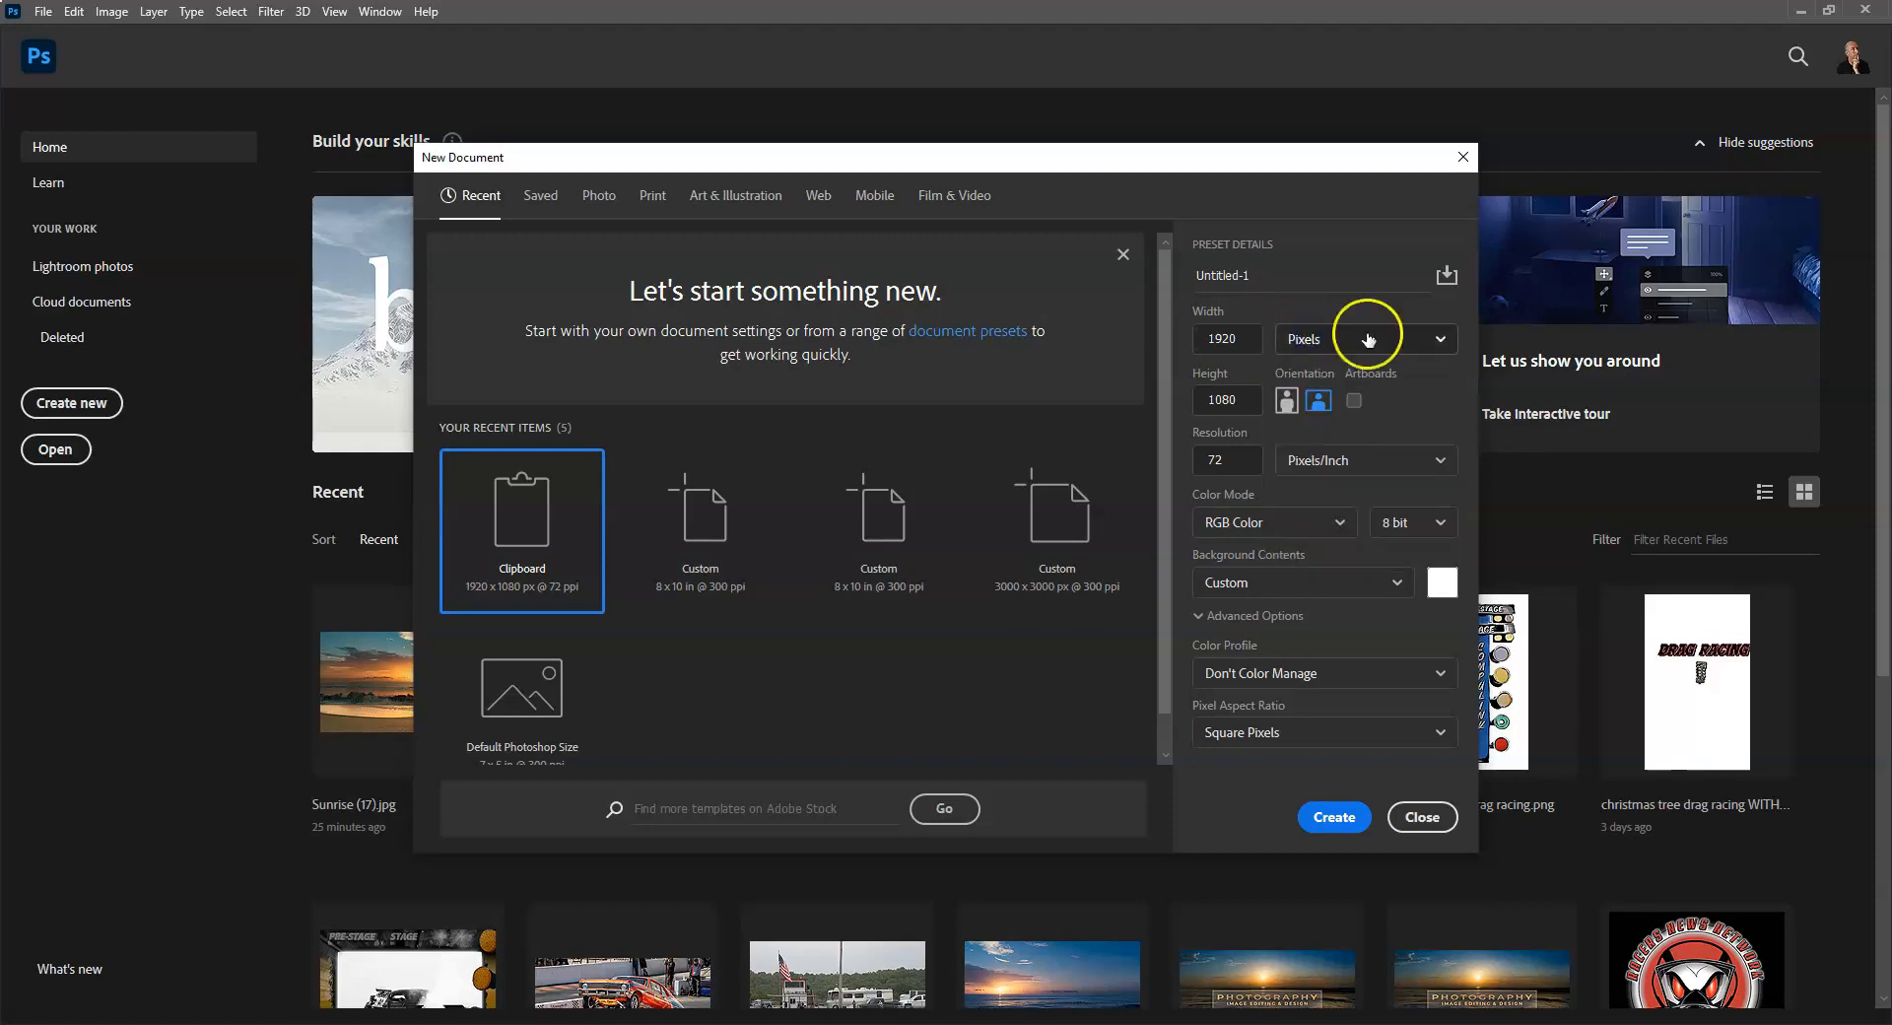
{"action": "left_click", "coordinate": [1440, 338]}
{"action": "left_click", "coordinate": [1320, 417]}
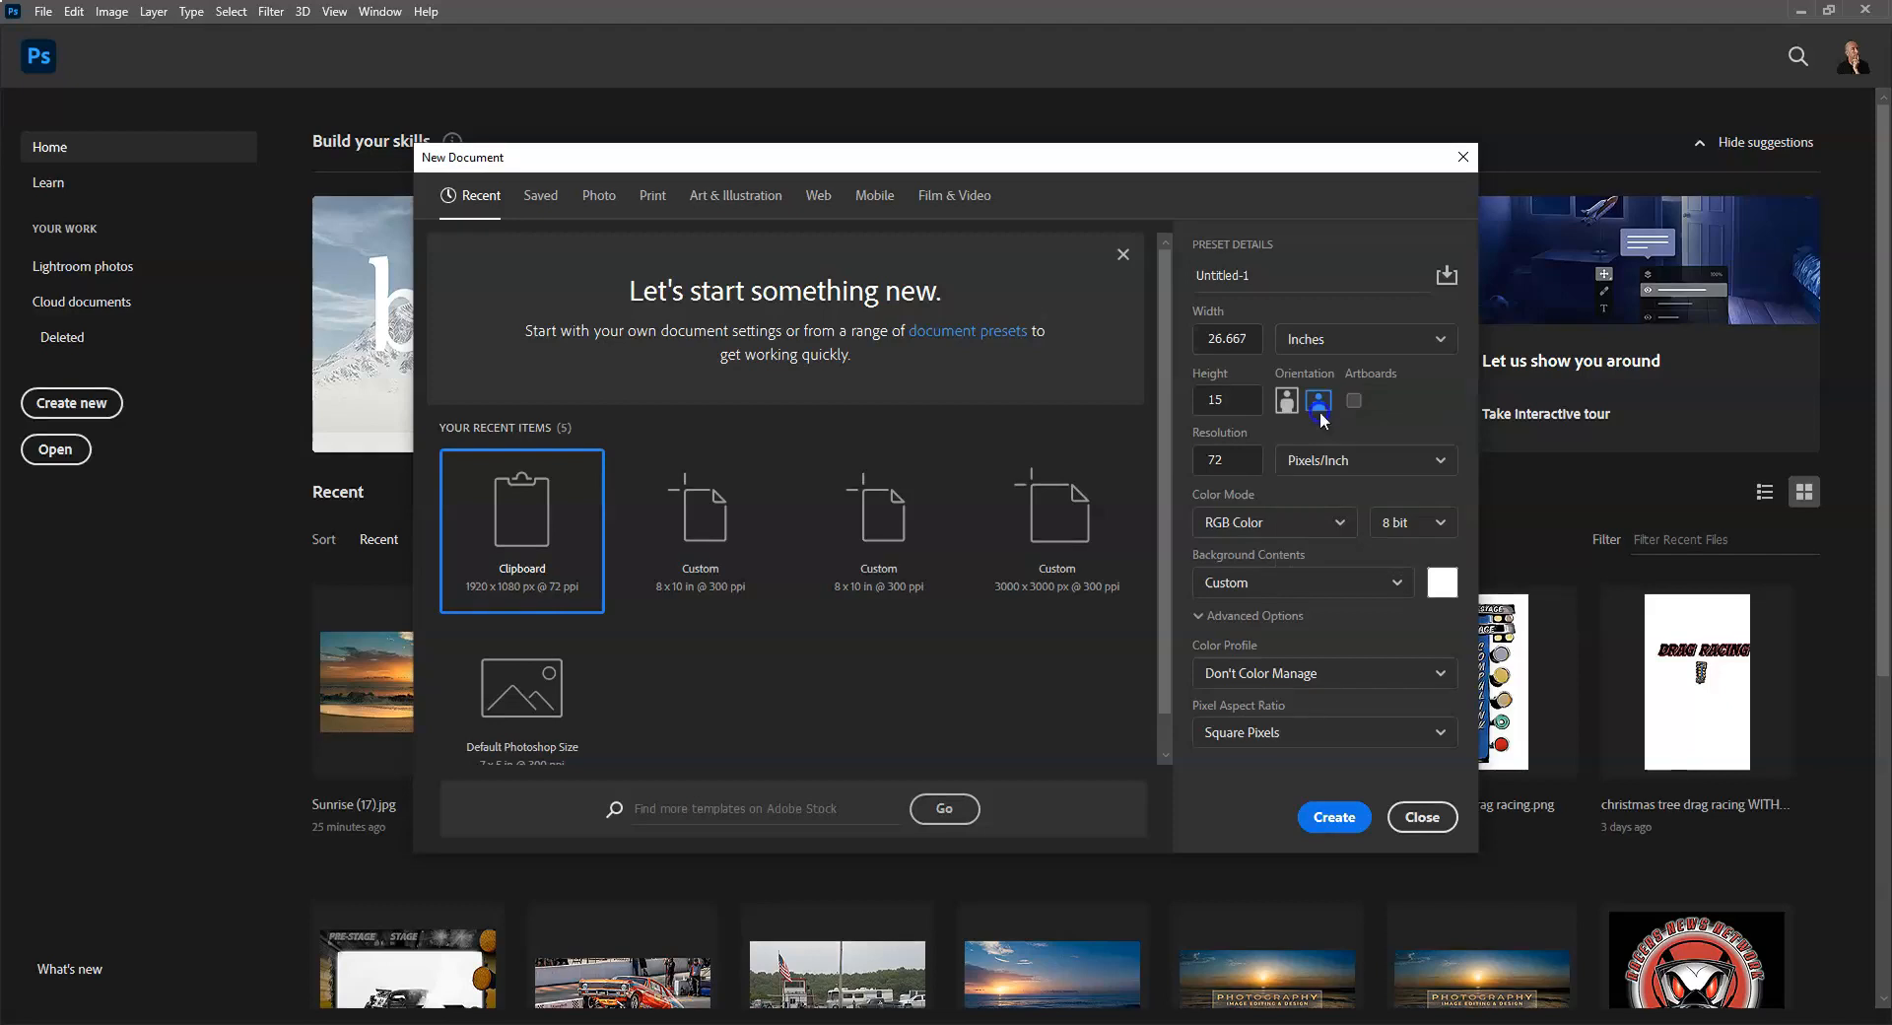
Set the document width to 10 inches and height to 8 inches, and switch the orientation to portrait.
{"action": "left_click", "coordinate": [1246, 339]}
{"action": "type", "text": "10"}
{"action": "key", "text": "Tab"}
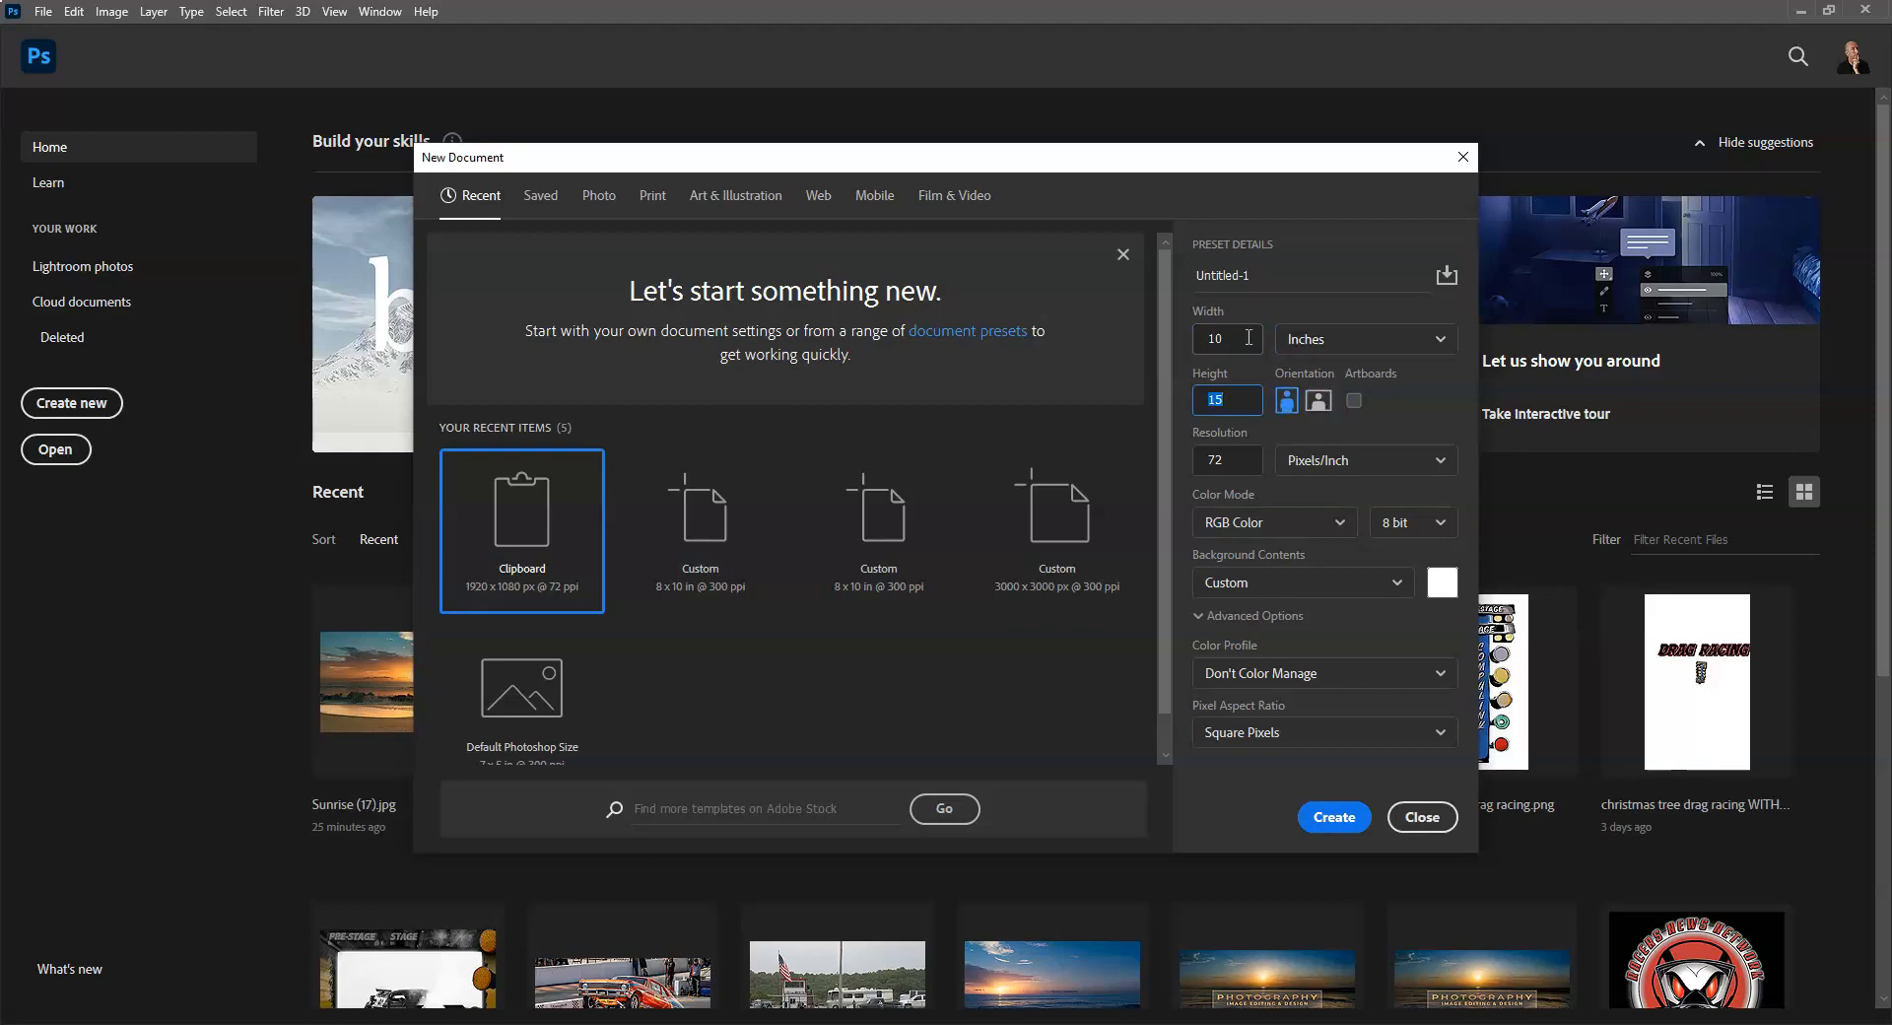
{"action": "type", "text": "8"}
{"action": "key", "text": "Tab"}
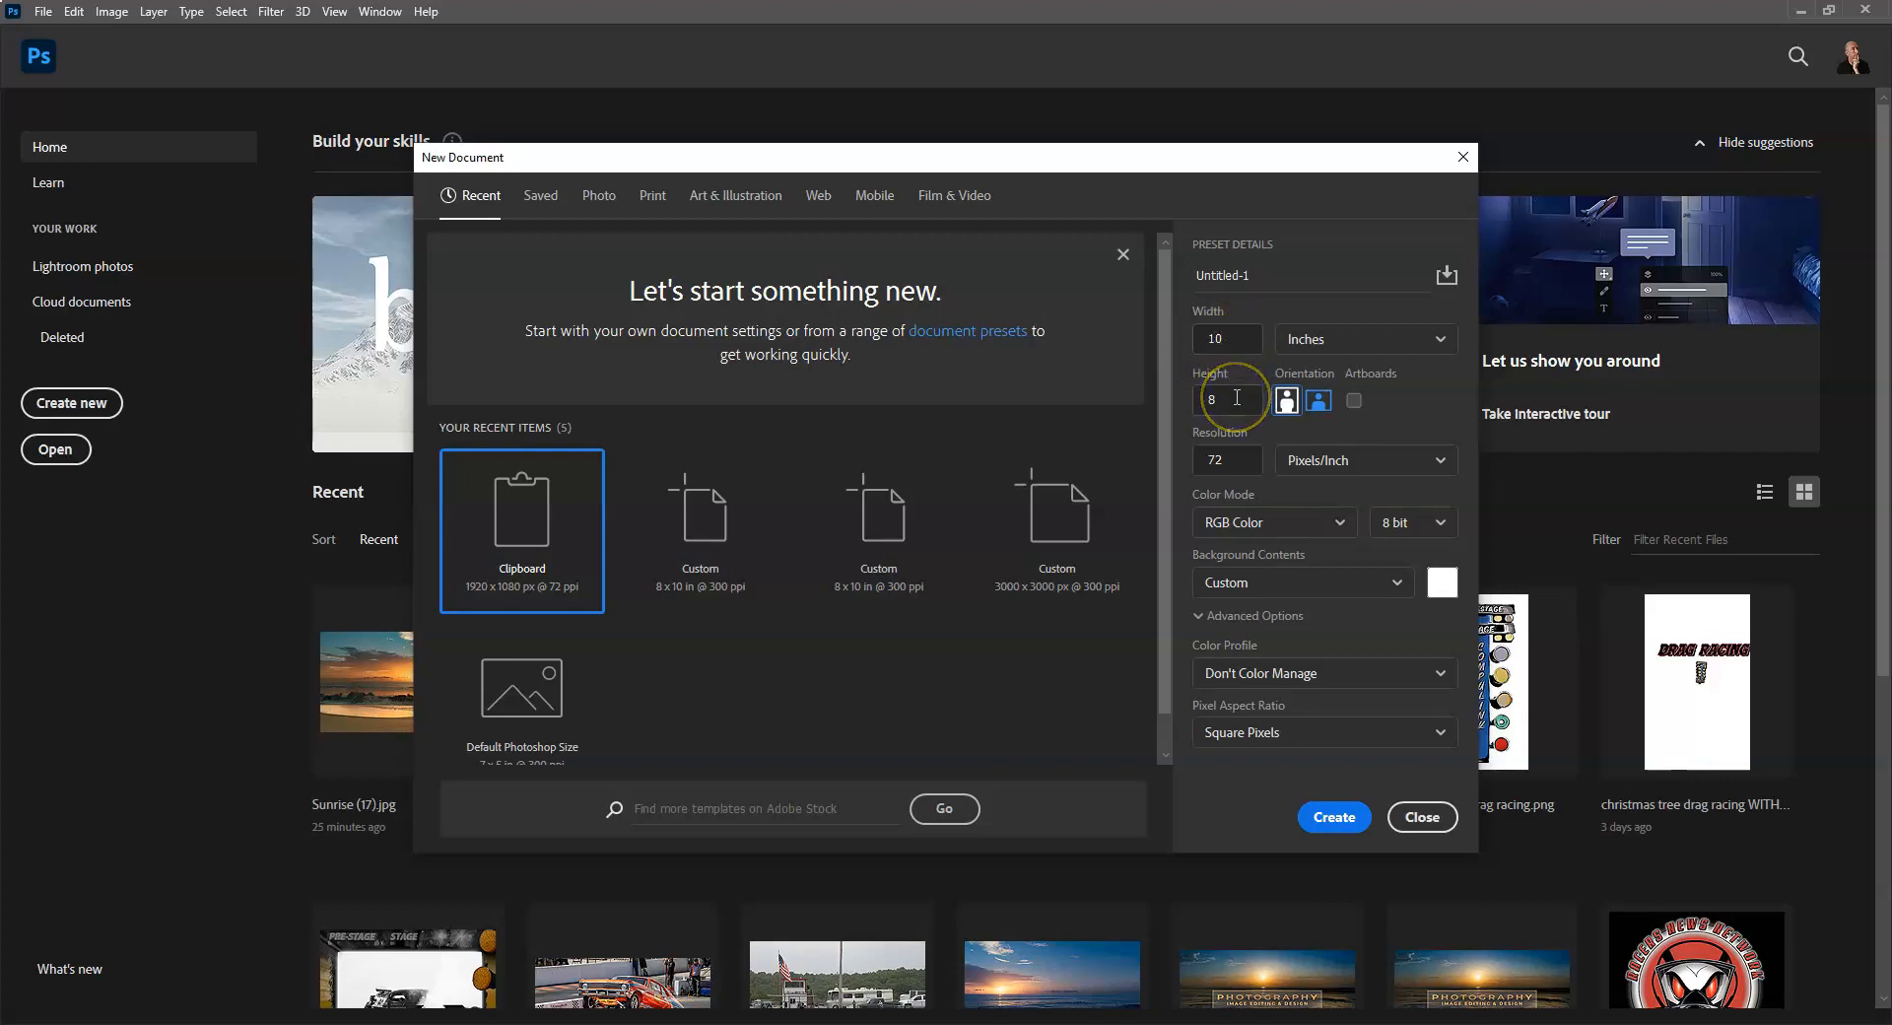
{"action": "left_click", "coordinate": [1286, 402]}
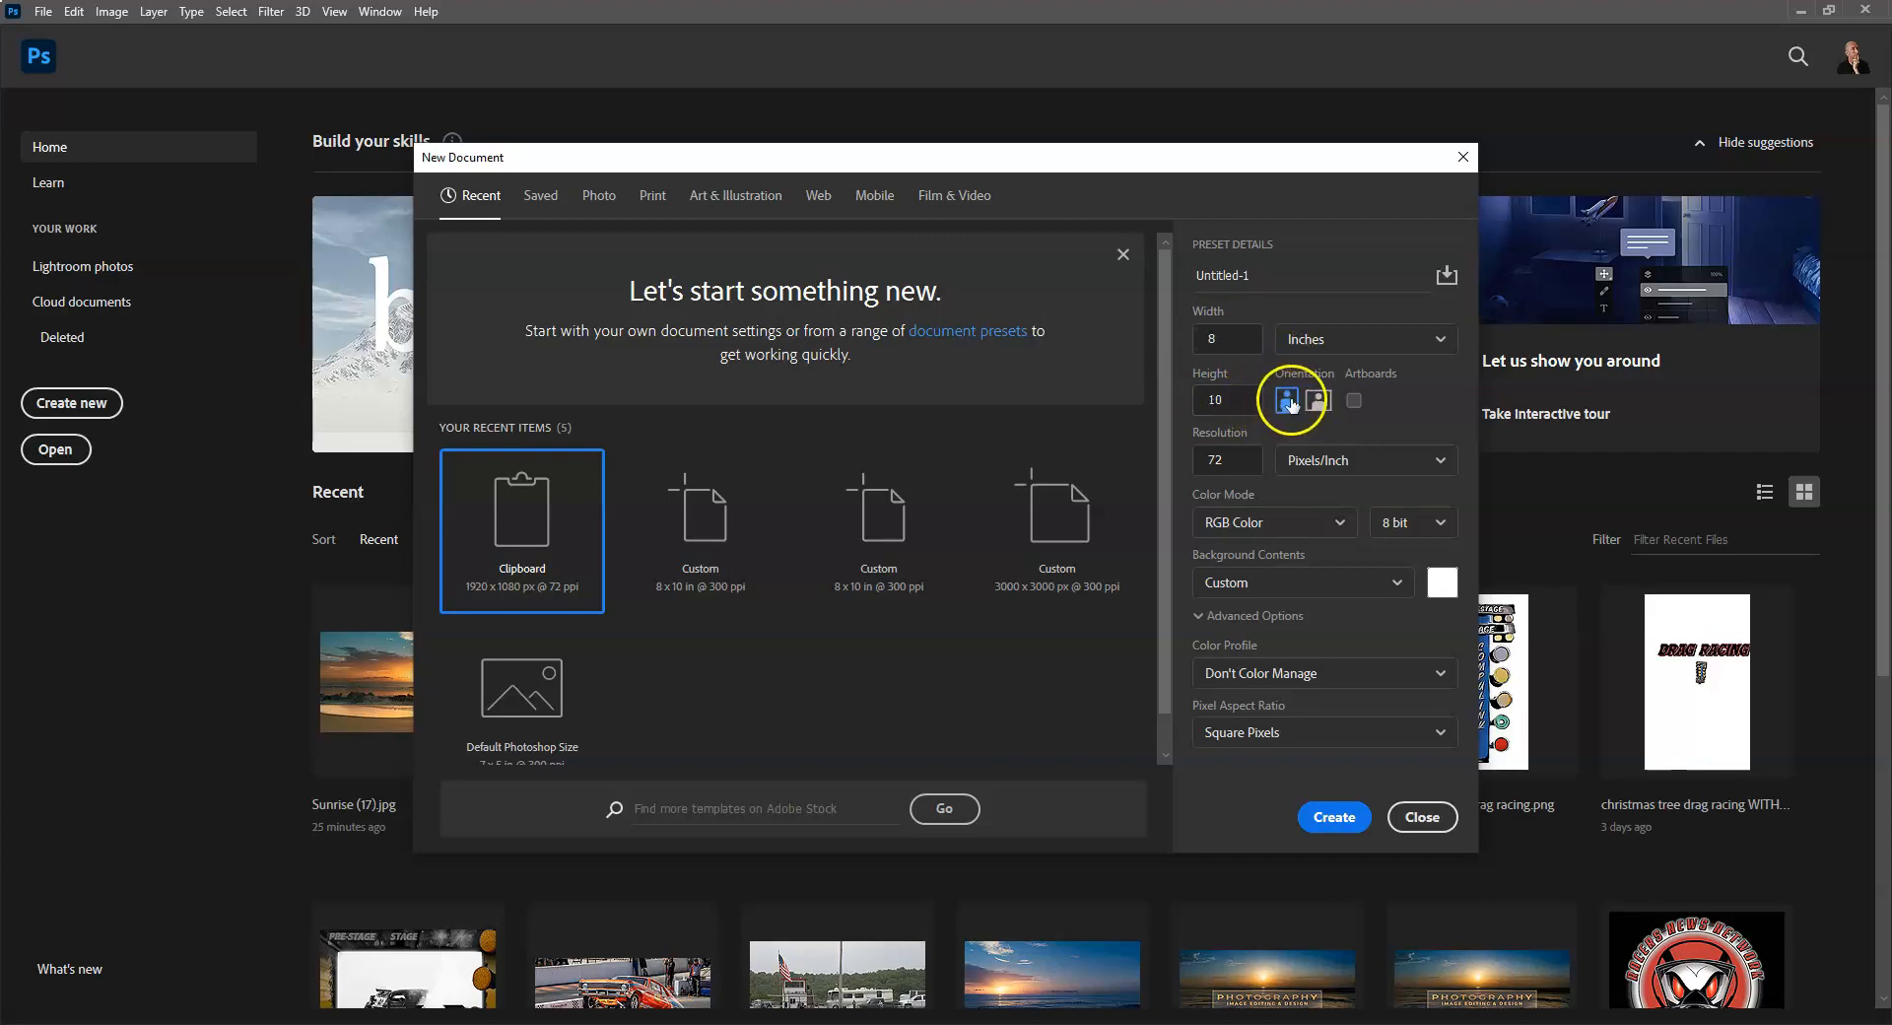
Switch the new document to landscape orientation and set its resolution to 300 pixels/inch.
{"action": "left_click", "coordinate": [1318, 402]}
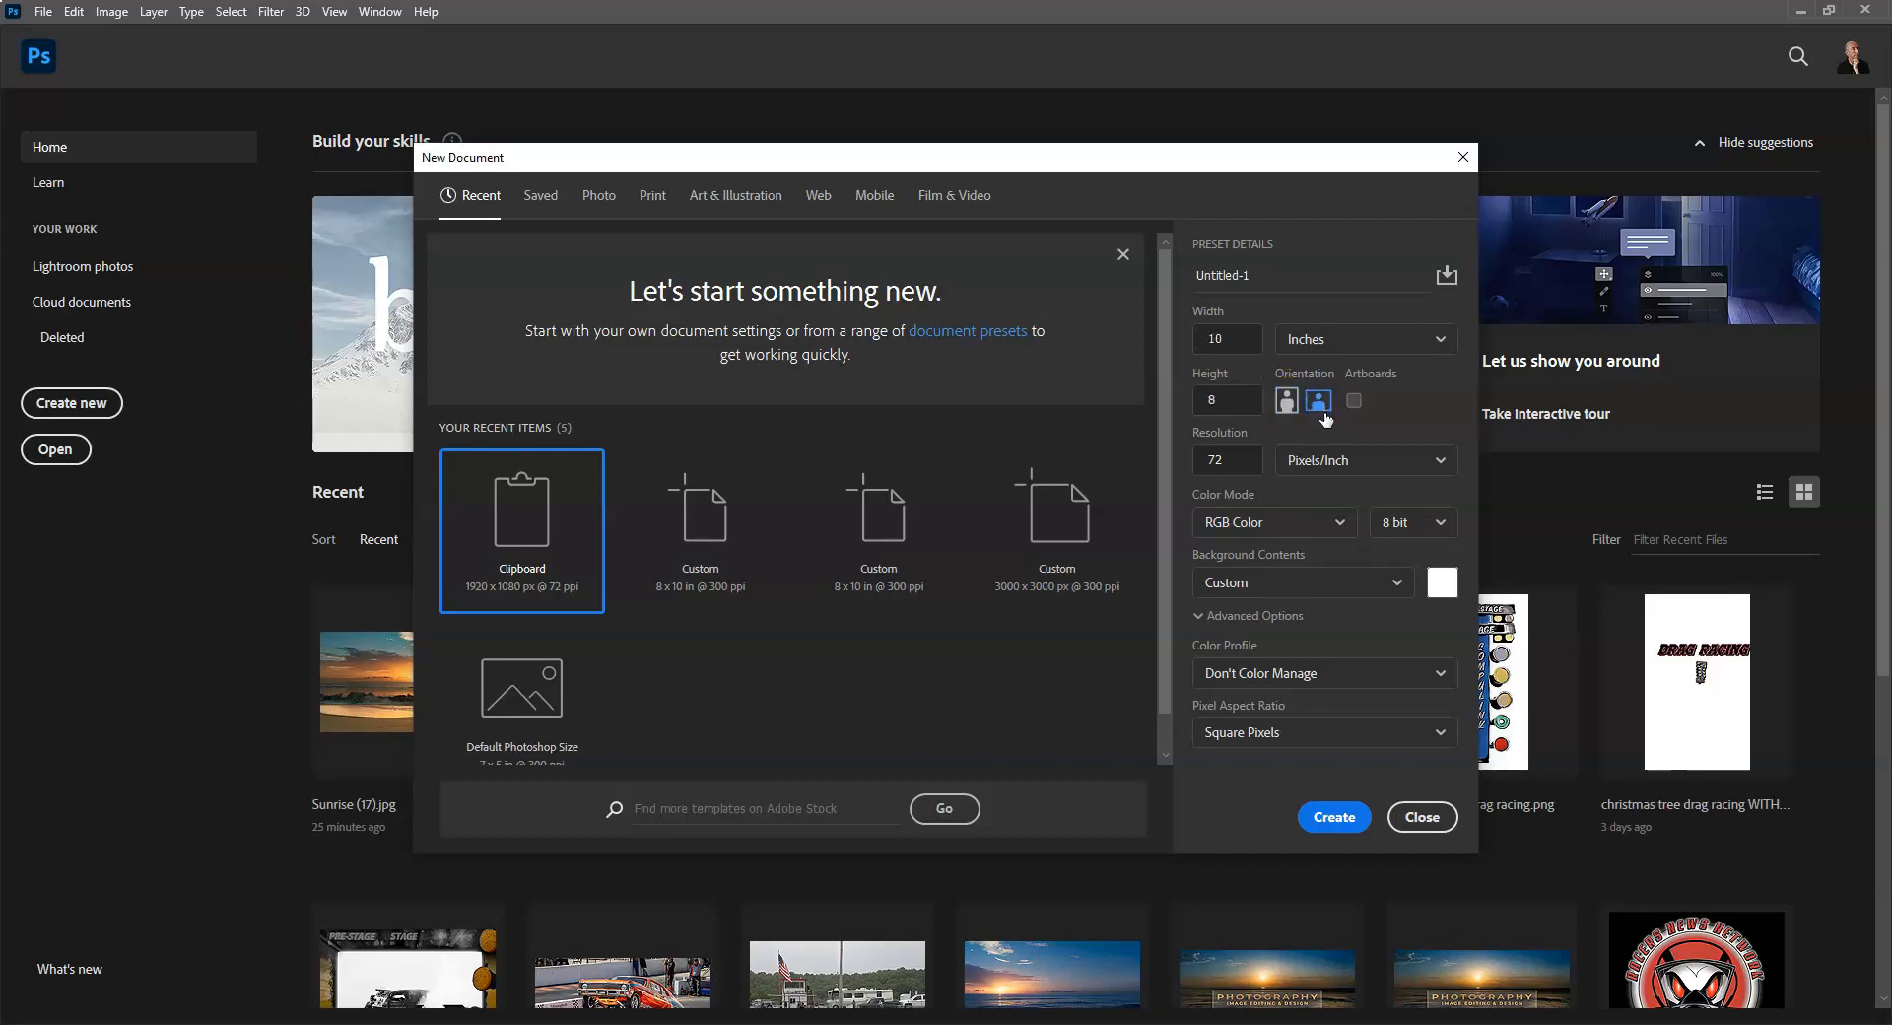
{"action": "left_click", "coordinate": [1232, 460]}
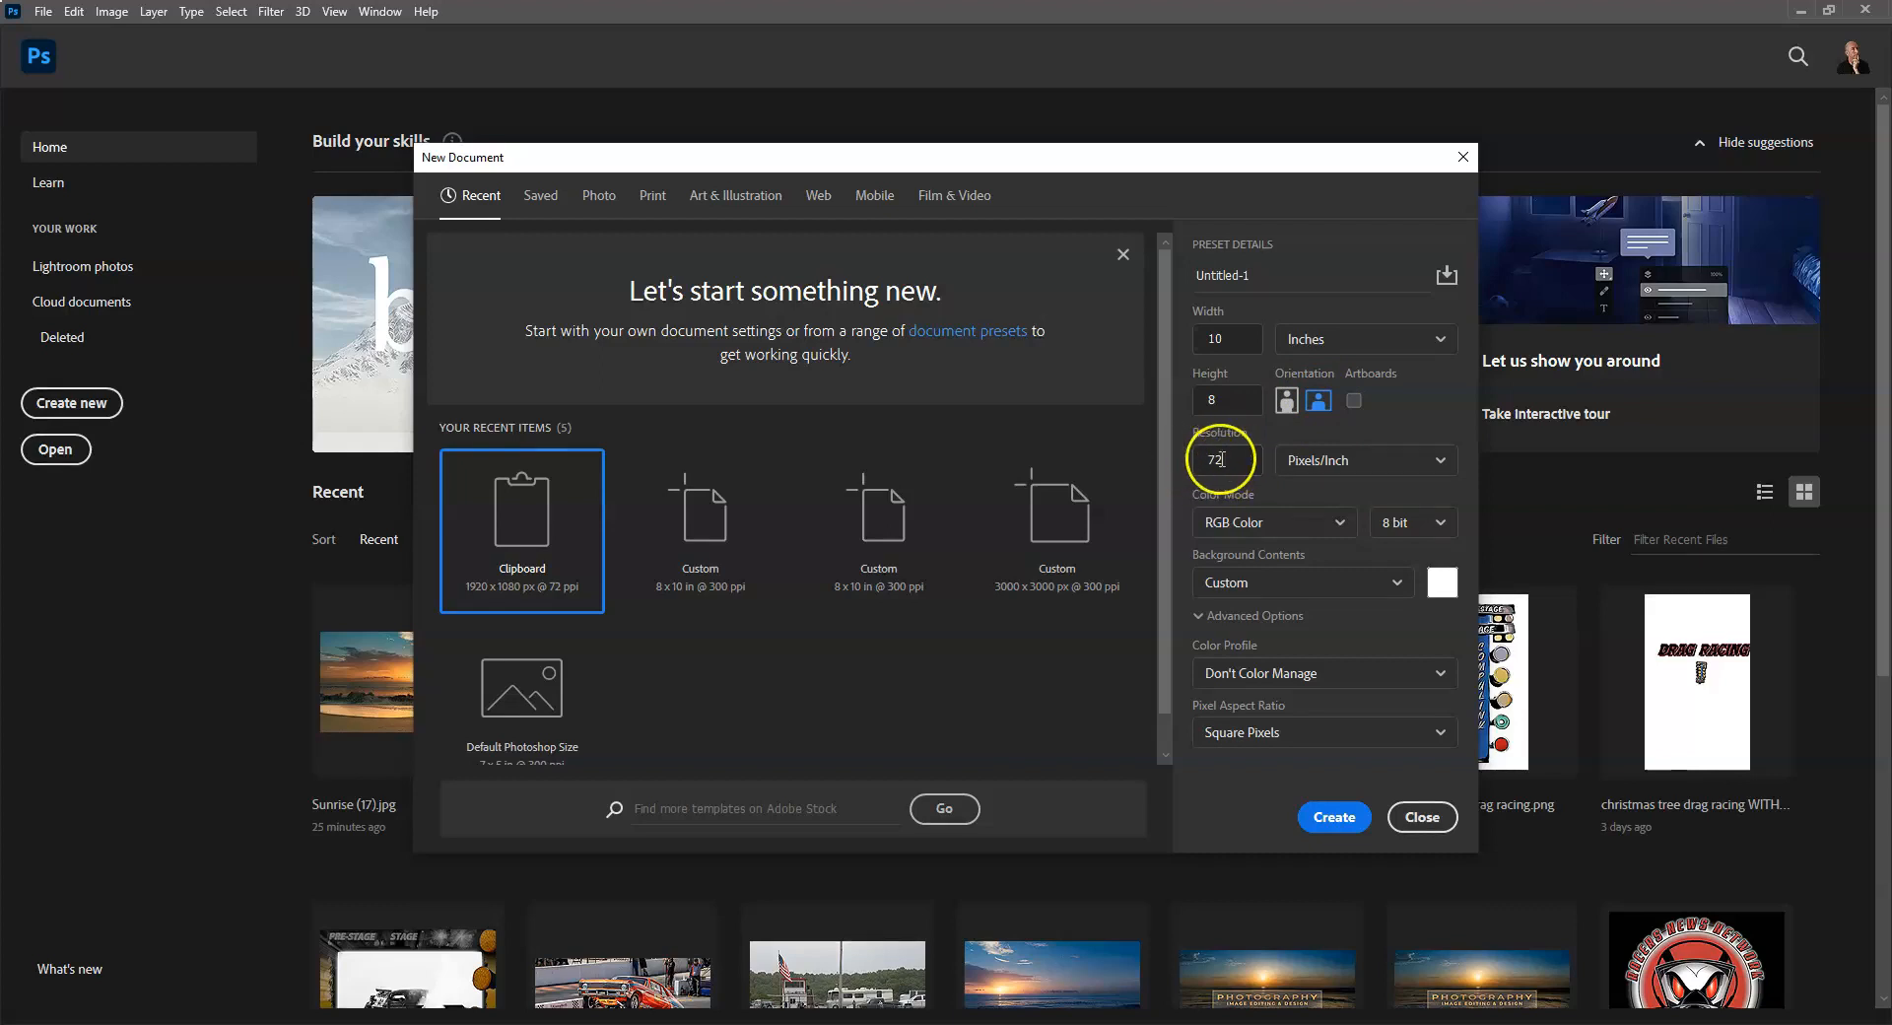
{"action": "left_click", "coordinate": [1227, 459]}
{"action": "left_click", "coordinate": [1301, 488]}
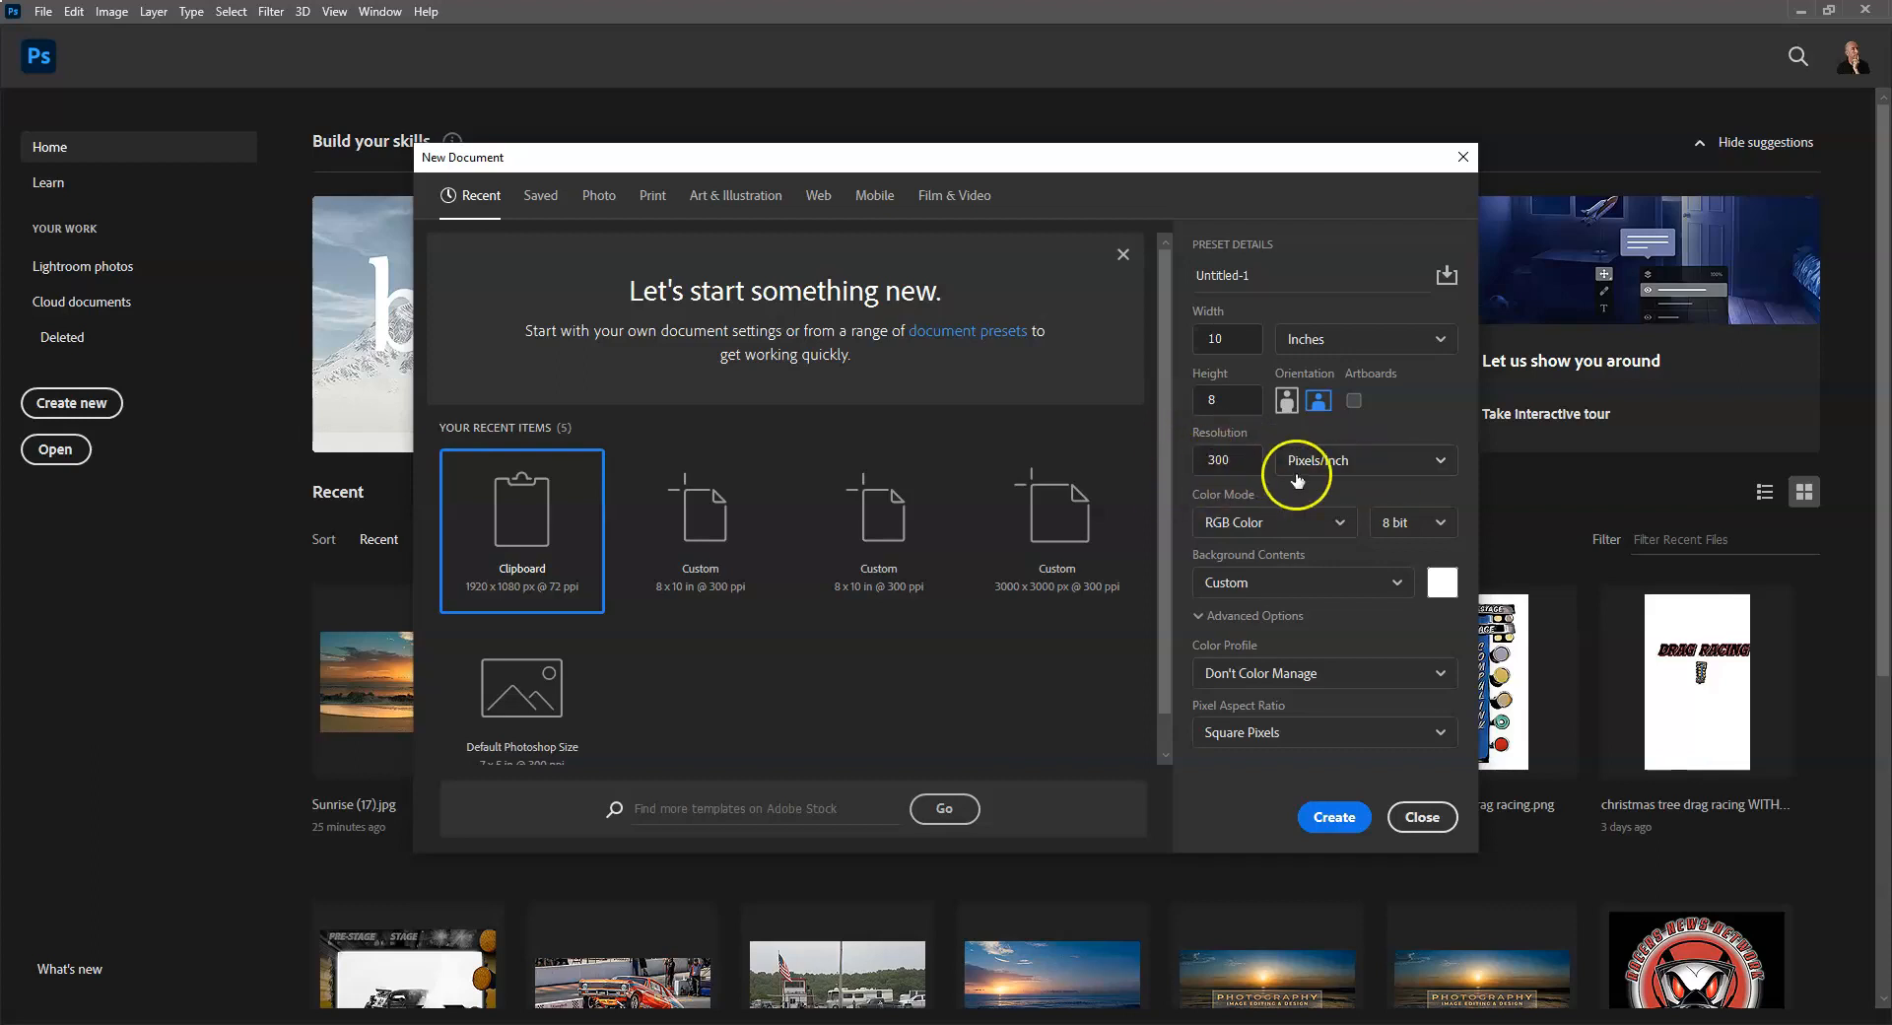
{"action": "left_click", "coordinate": [1361, 465]}
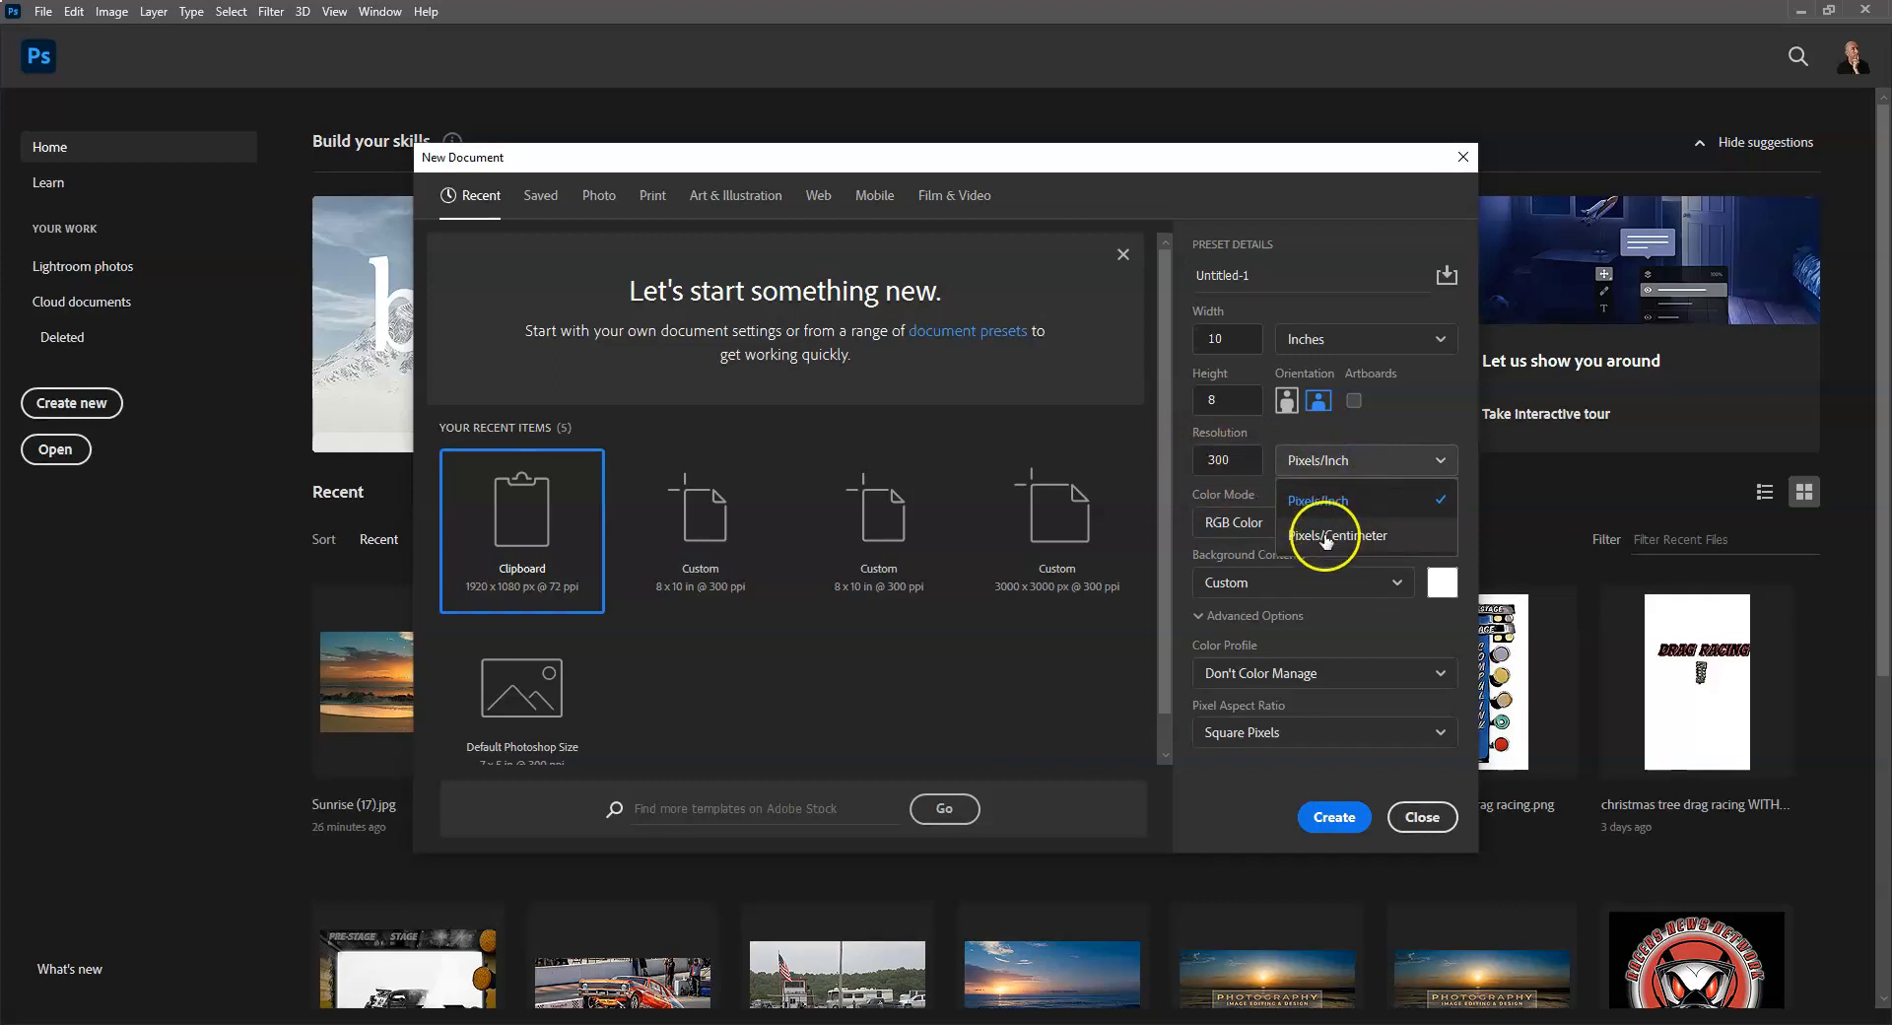
{"action": "left_click", "coordinate": [1287, 495]}
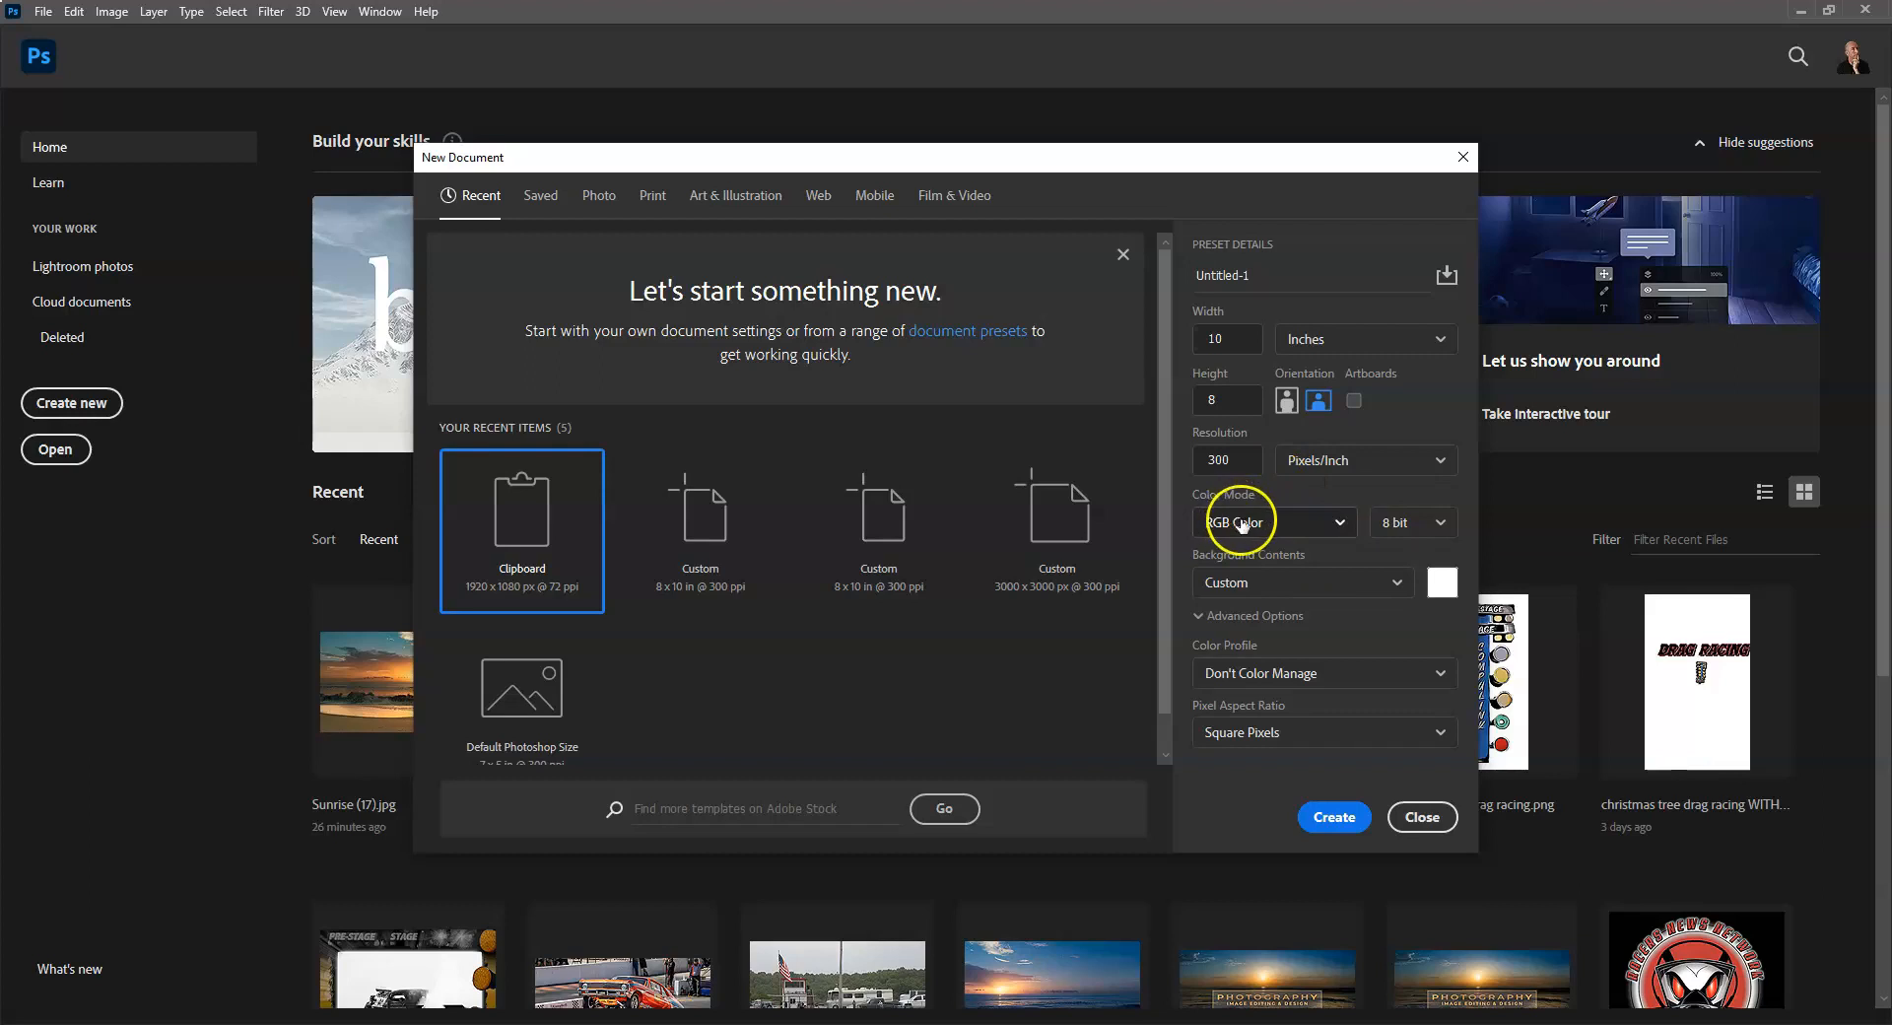
Choose the RGB Color mode at 8 bit and set the background contents to White.
{"action": "left_click", "coordinate": [1338, 524]}
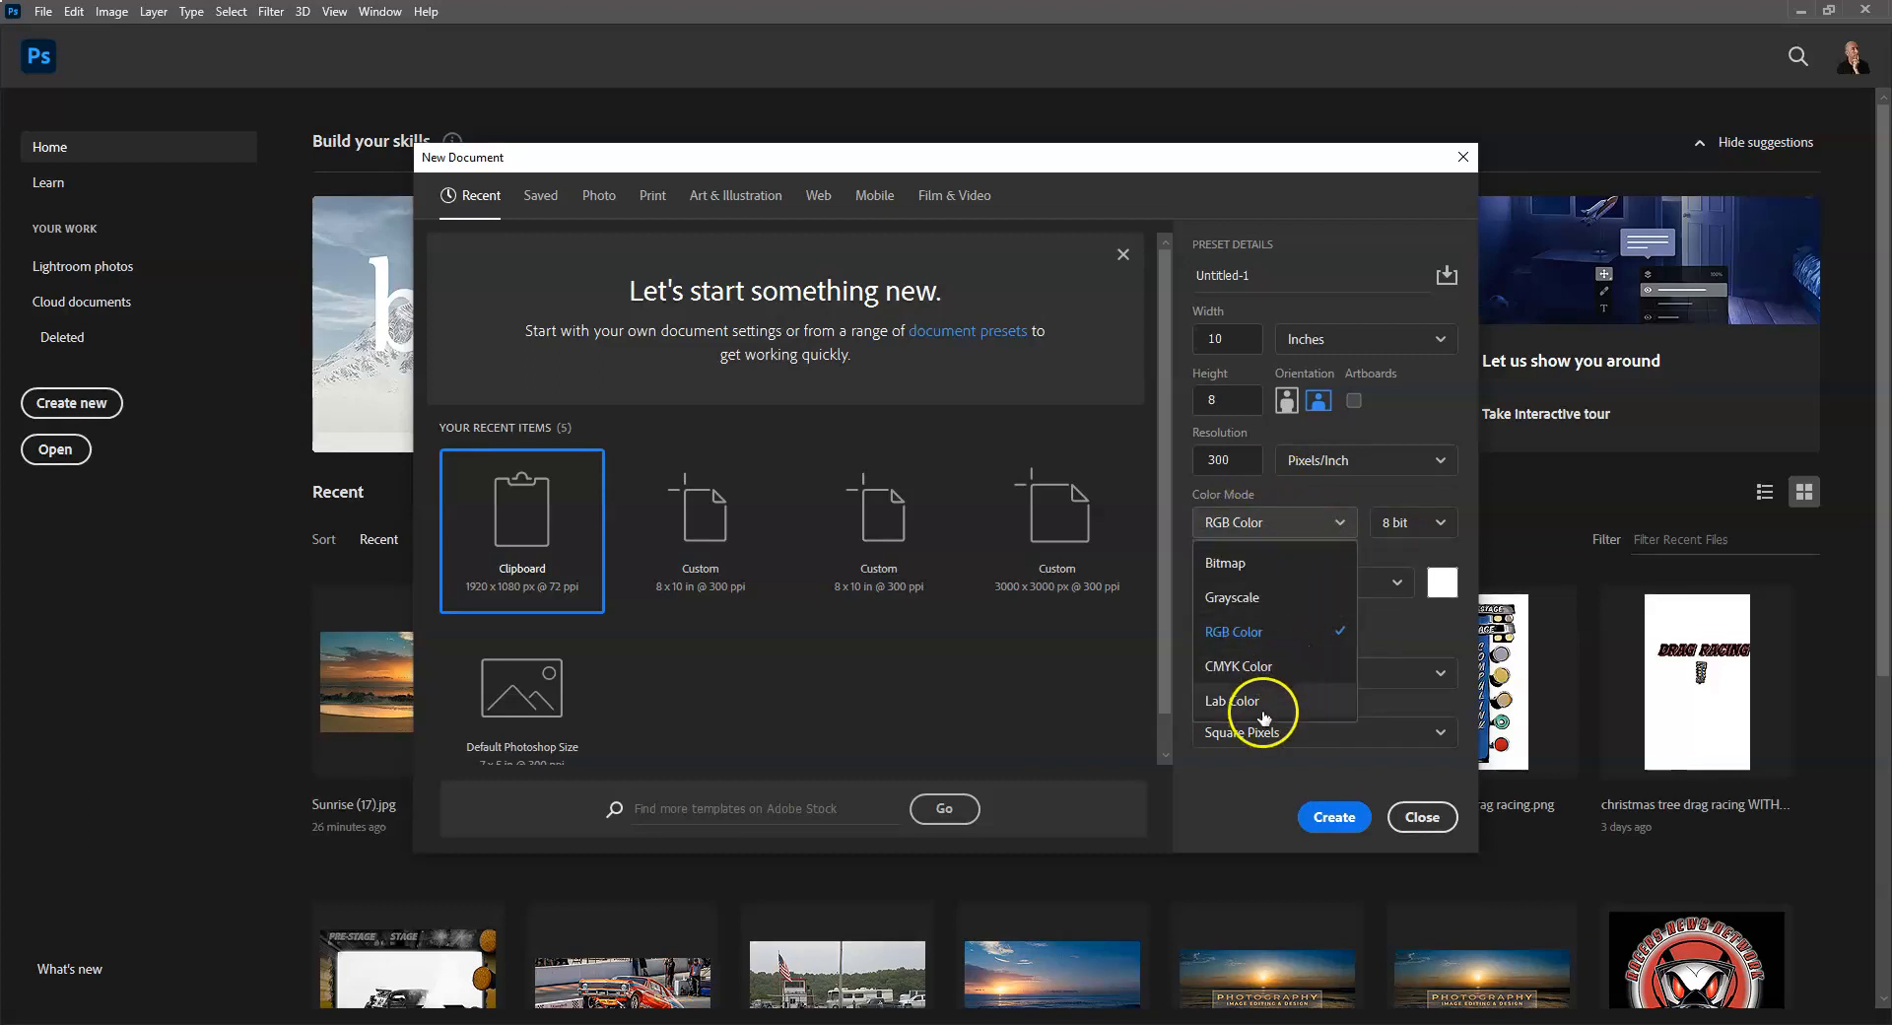
{"action": "left_click", "coordinate": [1240, 632]}
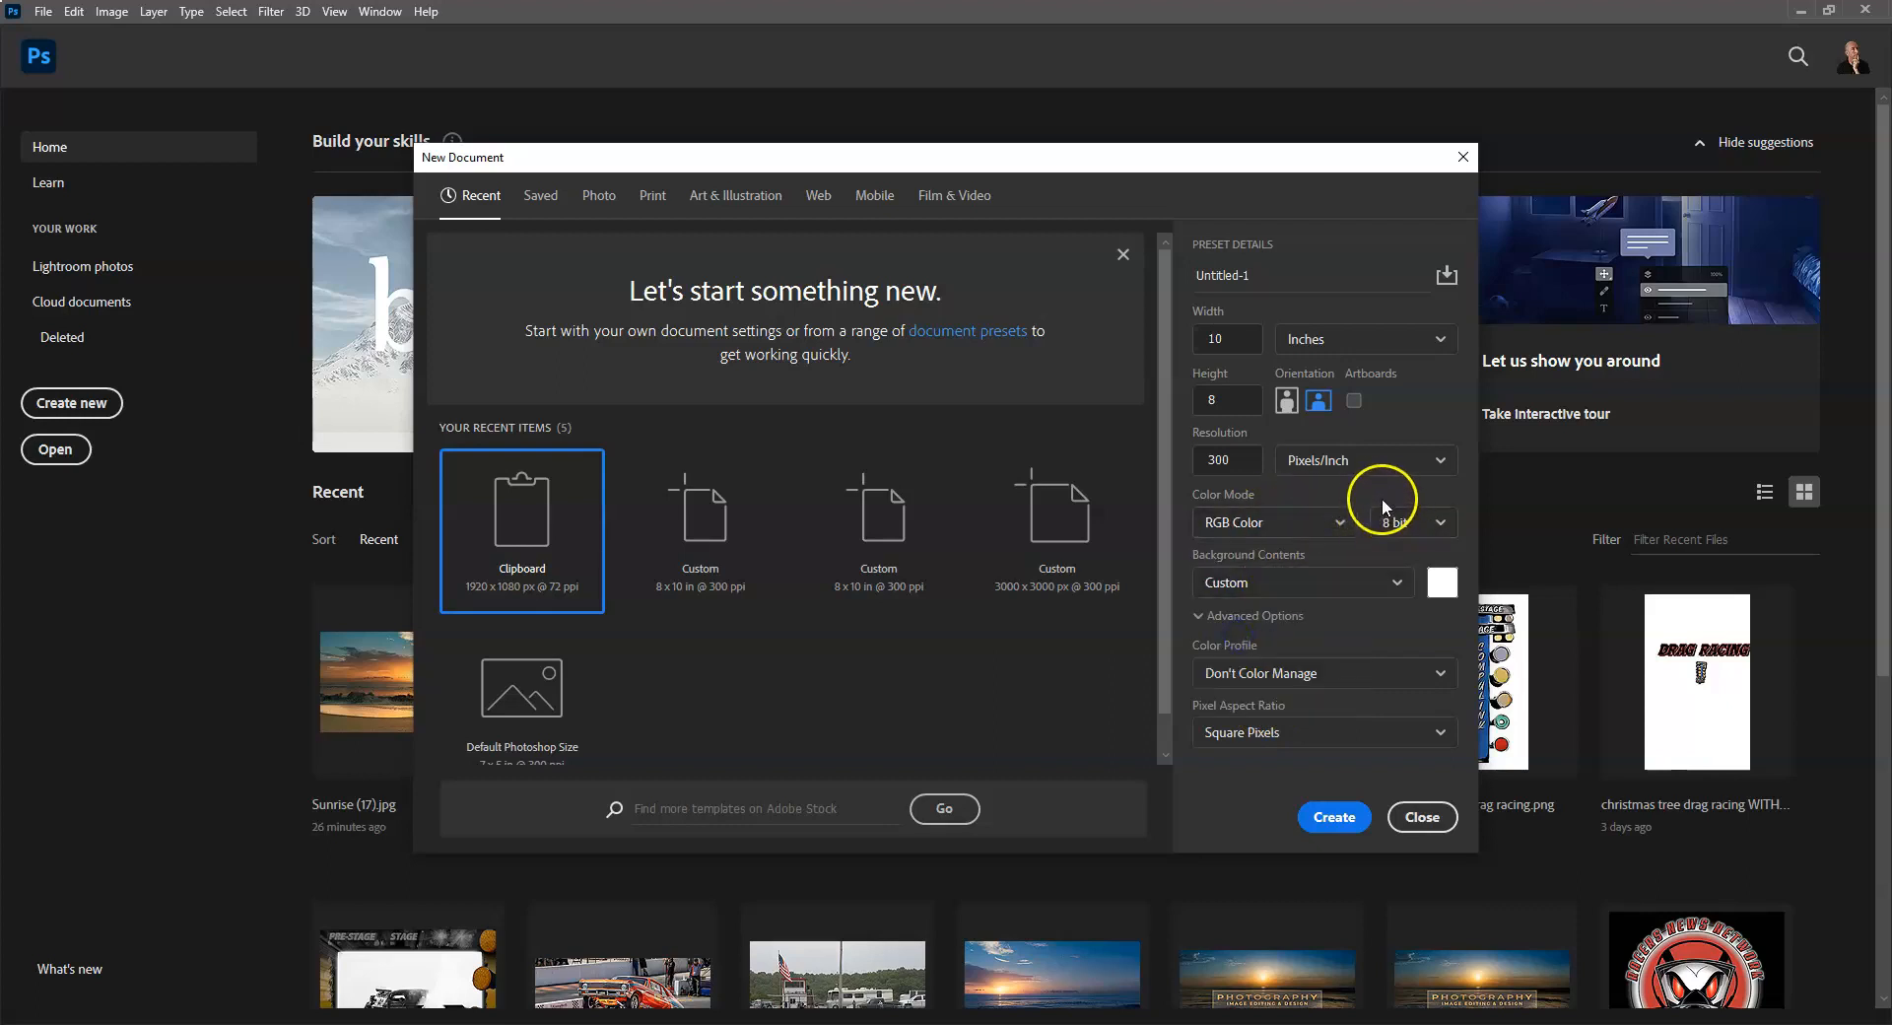
{"action": "left_click", "coordinate": [1411, 522]}
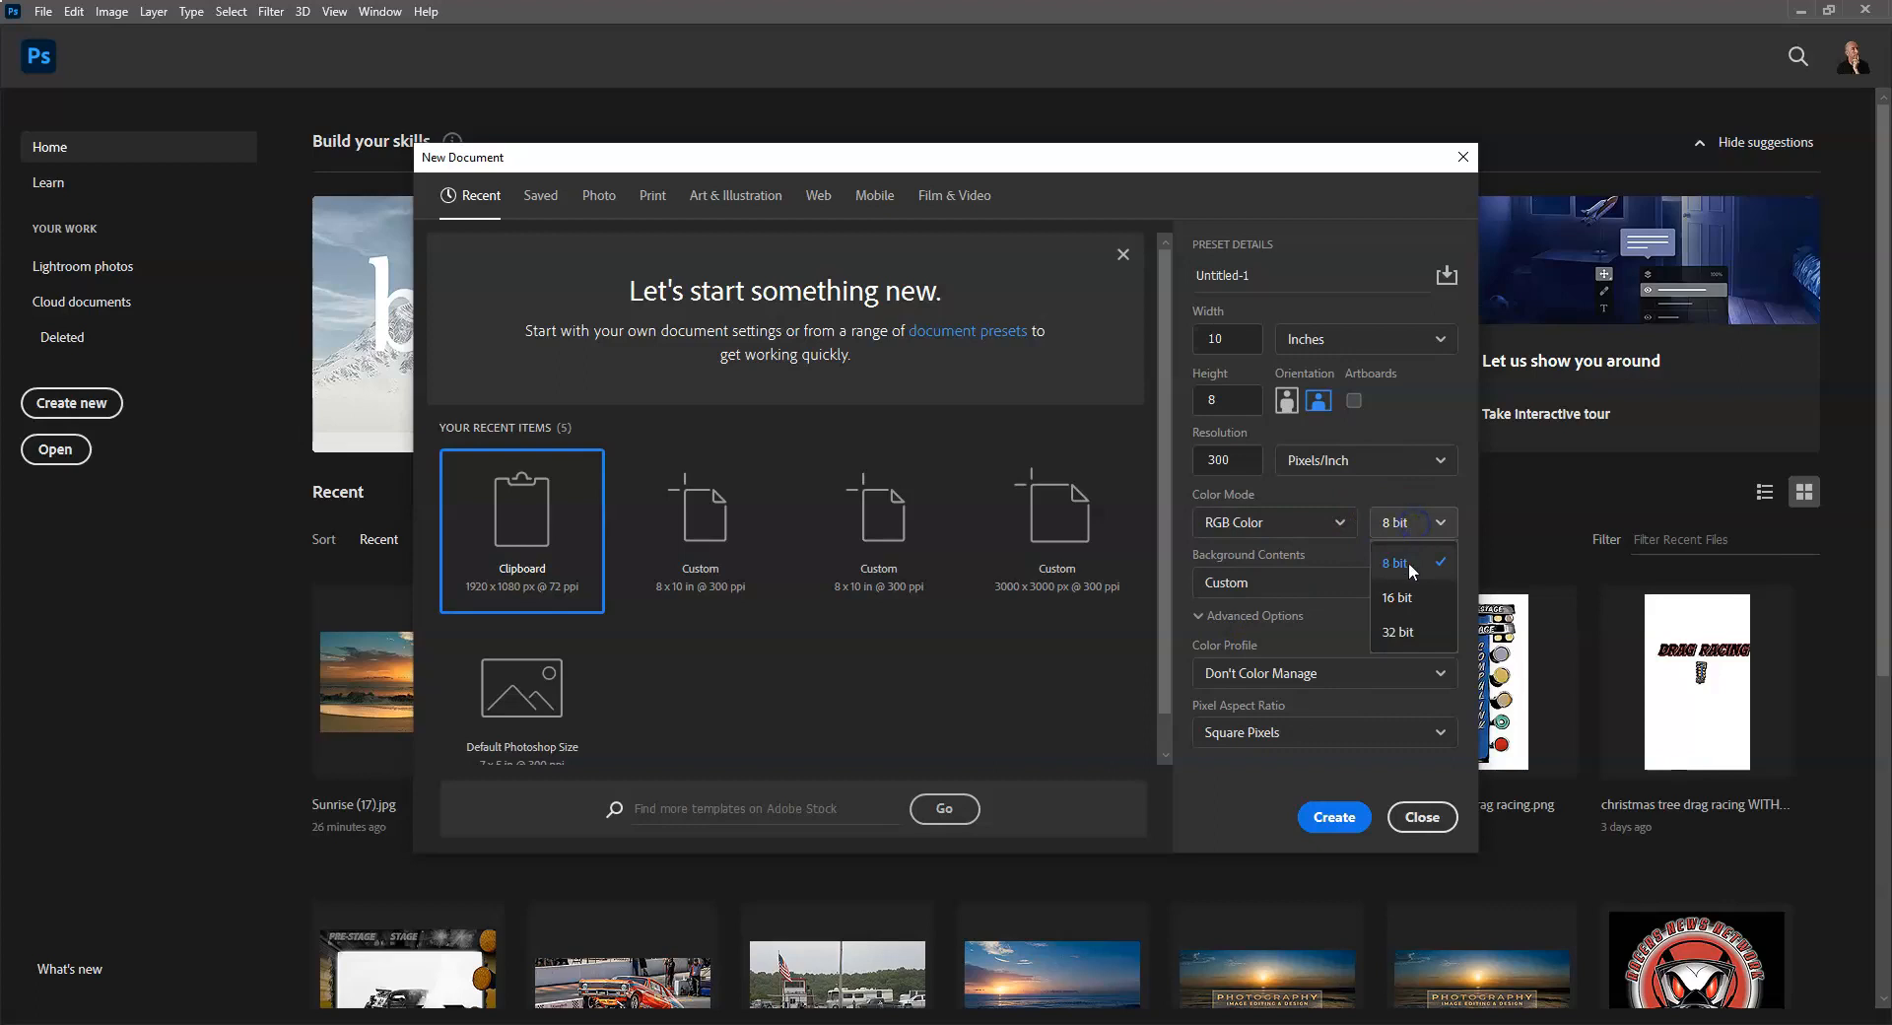
{"action": "left_click", "coordinate": [1399, 562]}
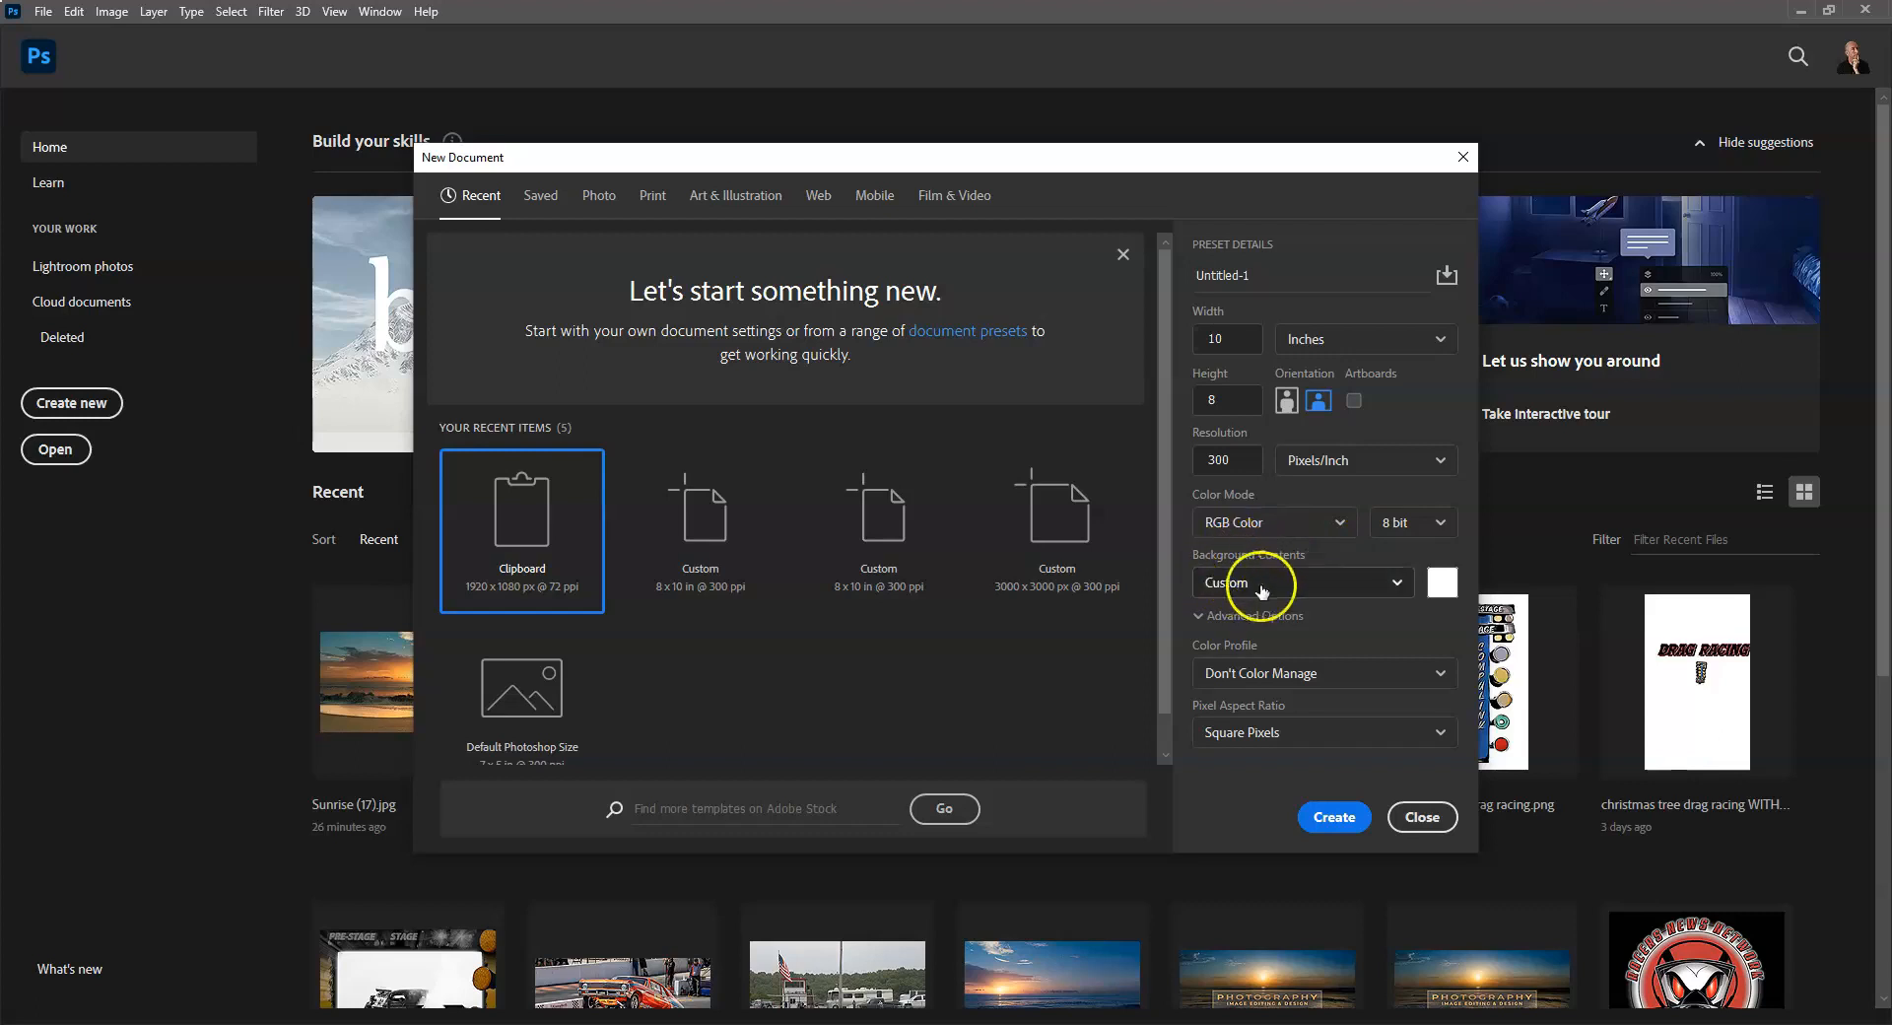
{"action": "left_click", "coordinate": [1349, 587]}
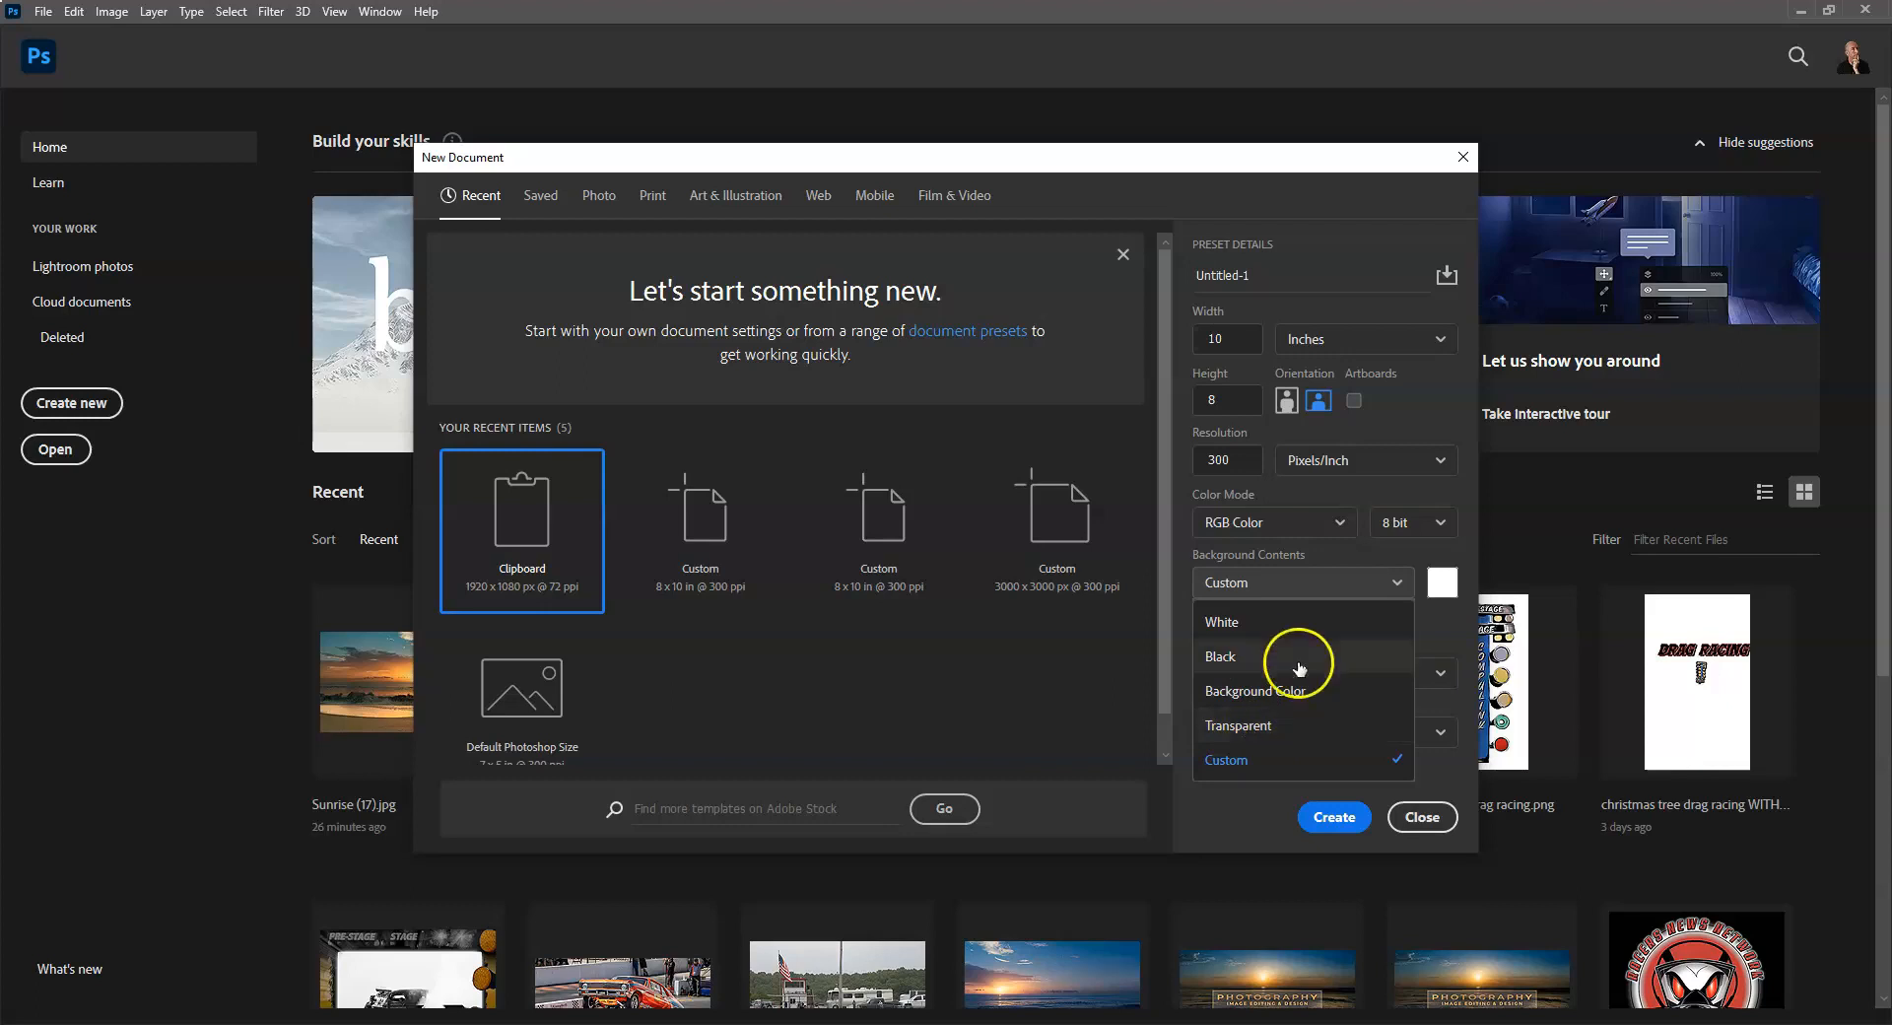
{"action": "left_click", "coordinate": [1267, 622]}
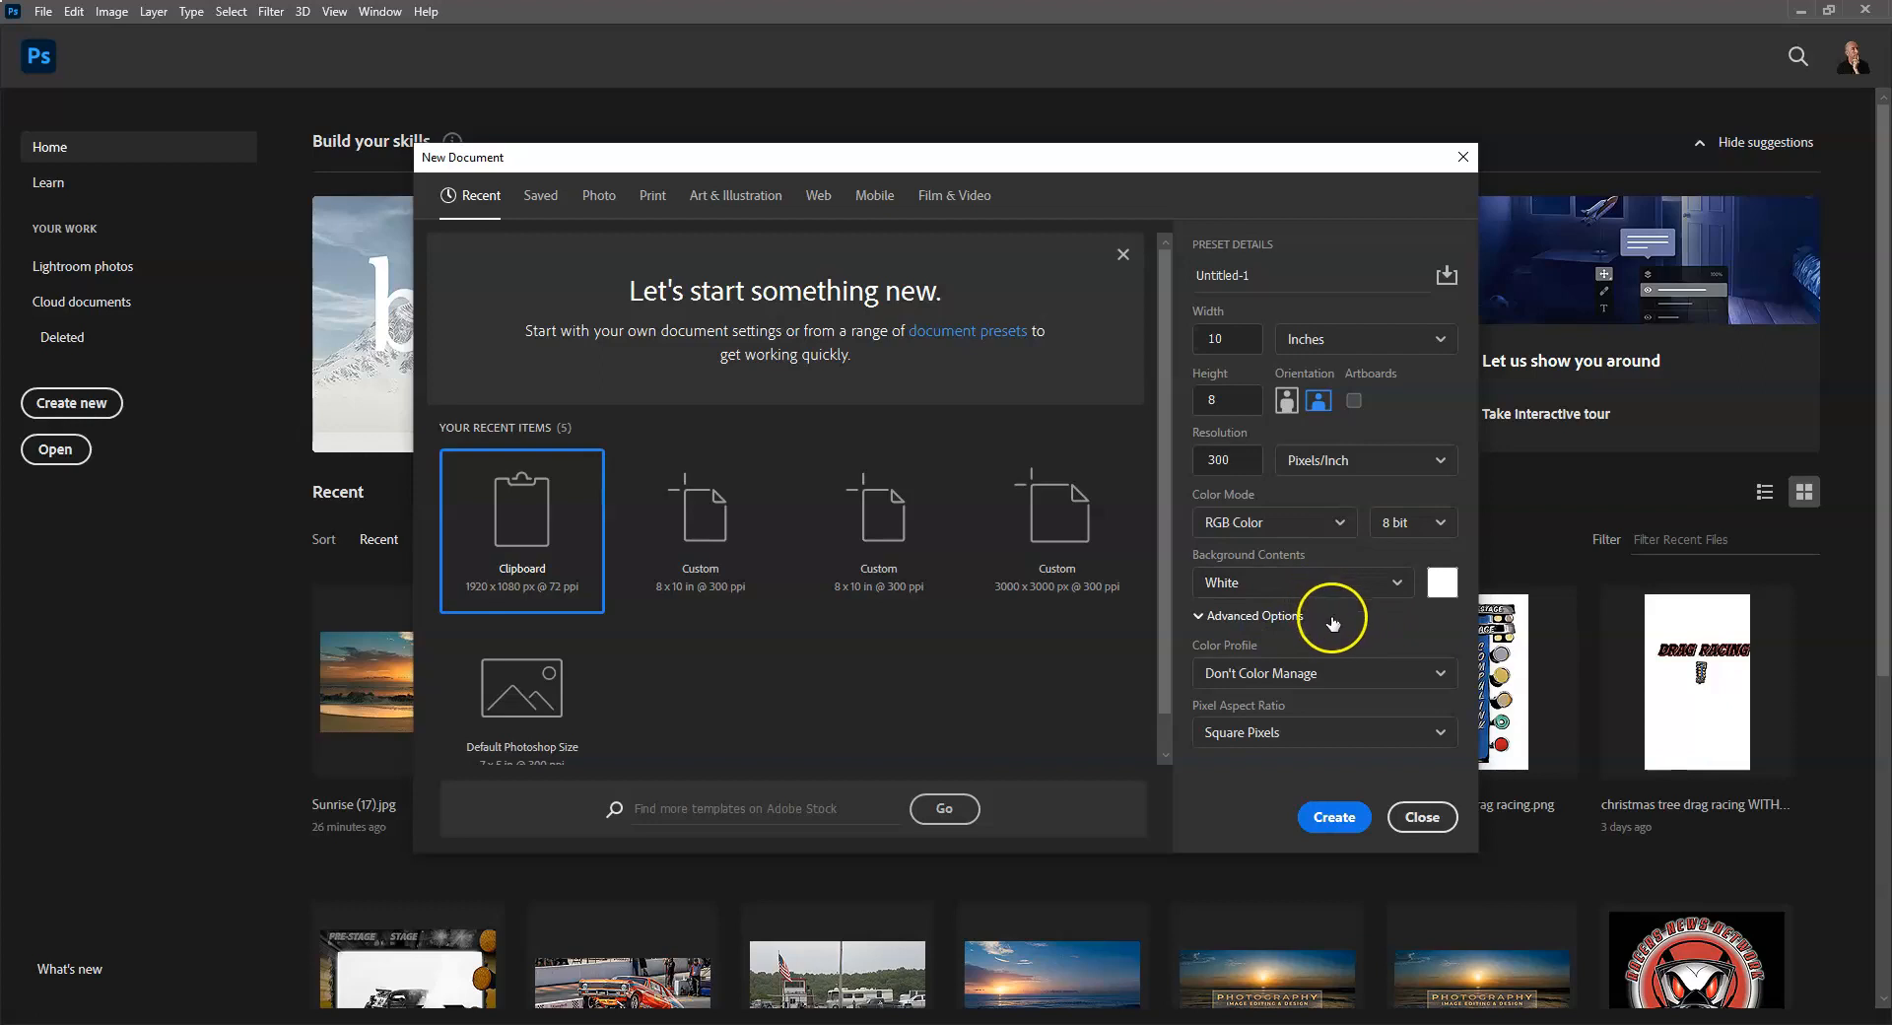
Collapse and reopen the advanced options, and set the color profile to sRGB IEC61966-2.1.
{"action": "left_click", "coordinate": [1199, 616]}
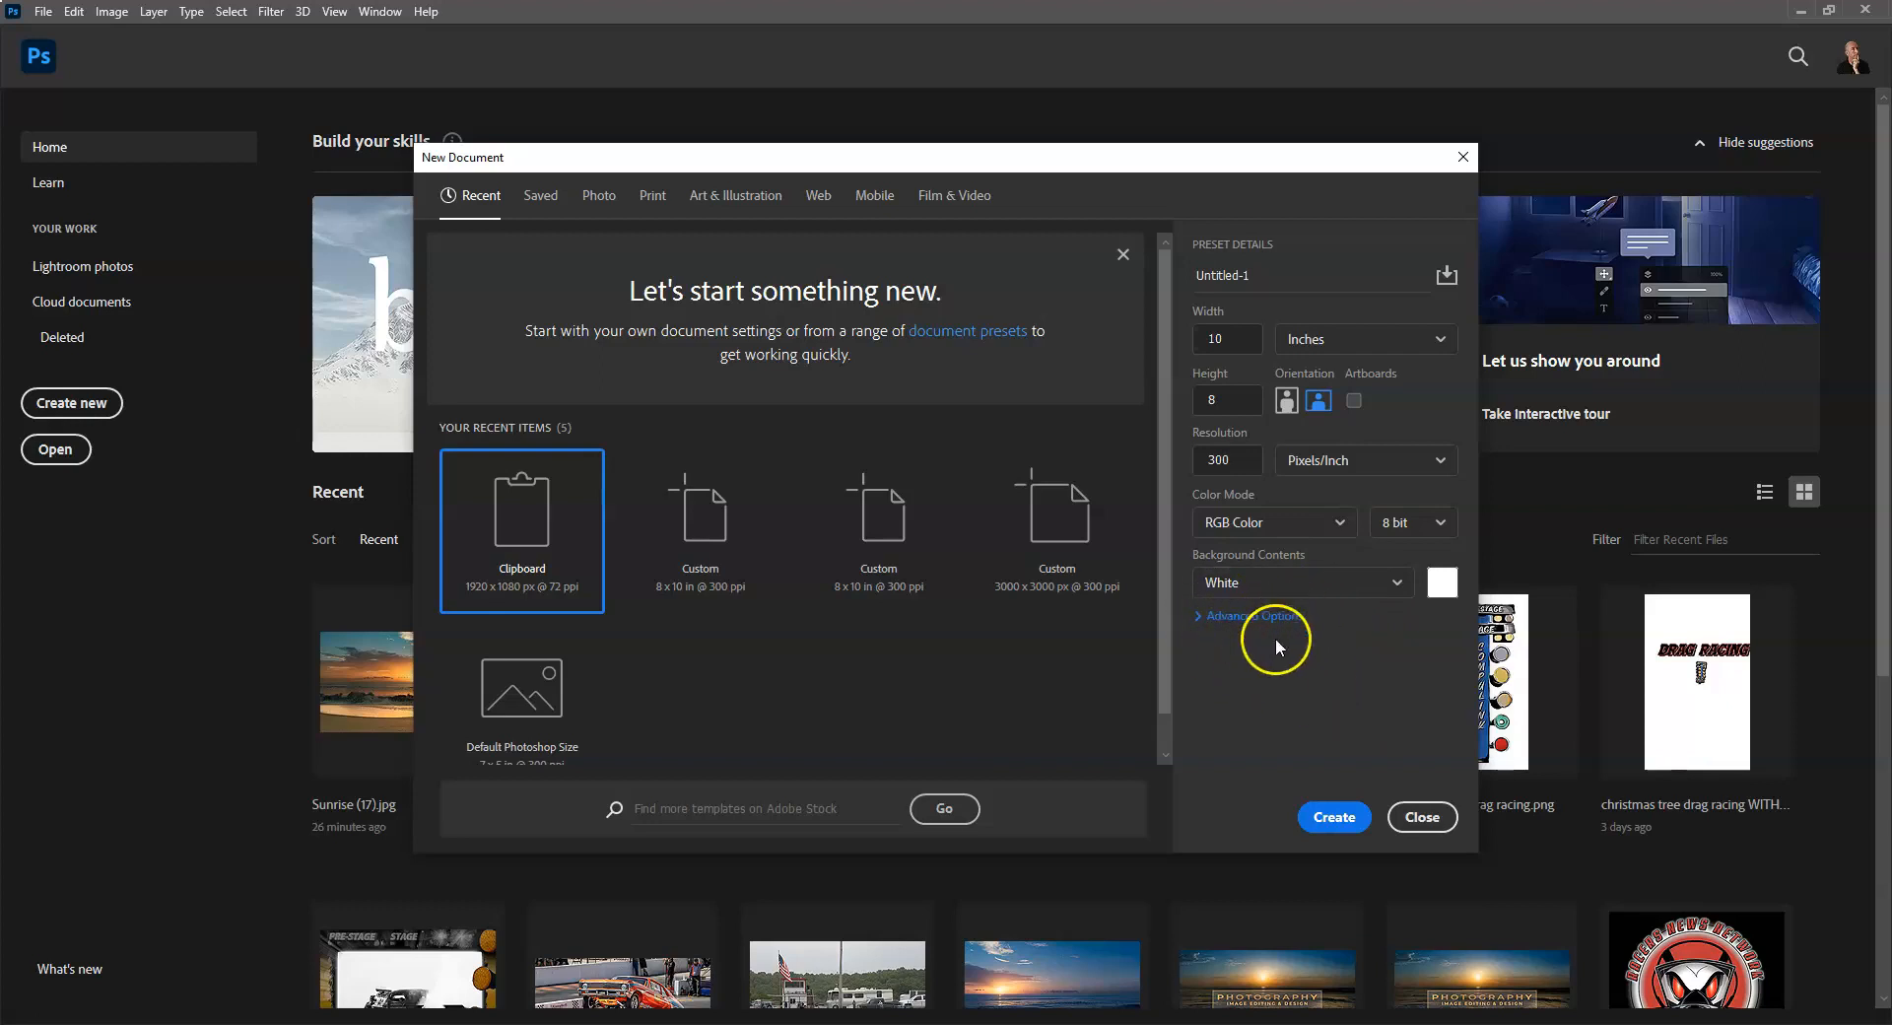
{"action": "left_click", "coordinate": [1197, 617]}
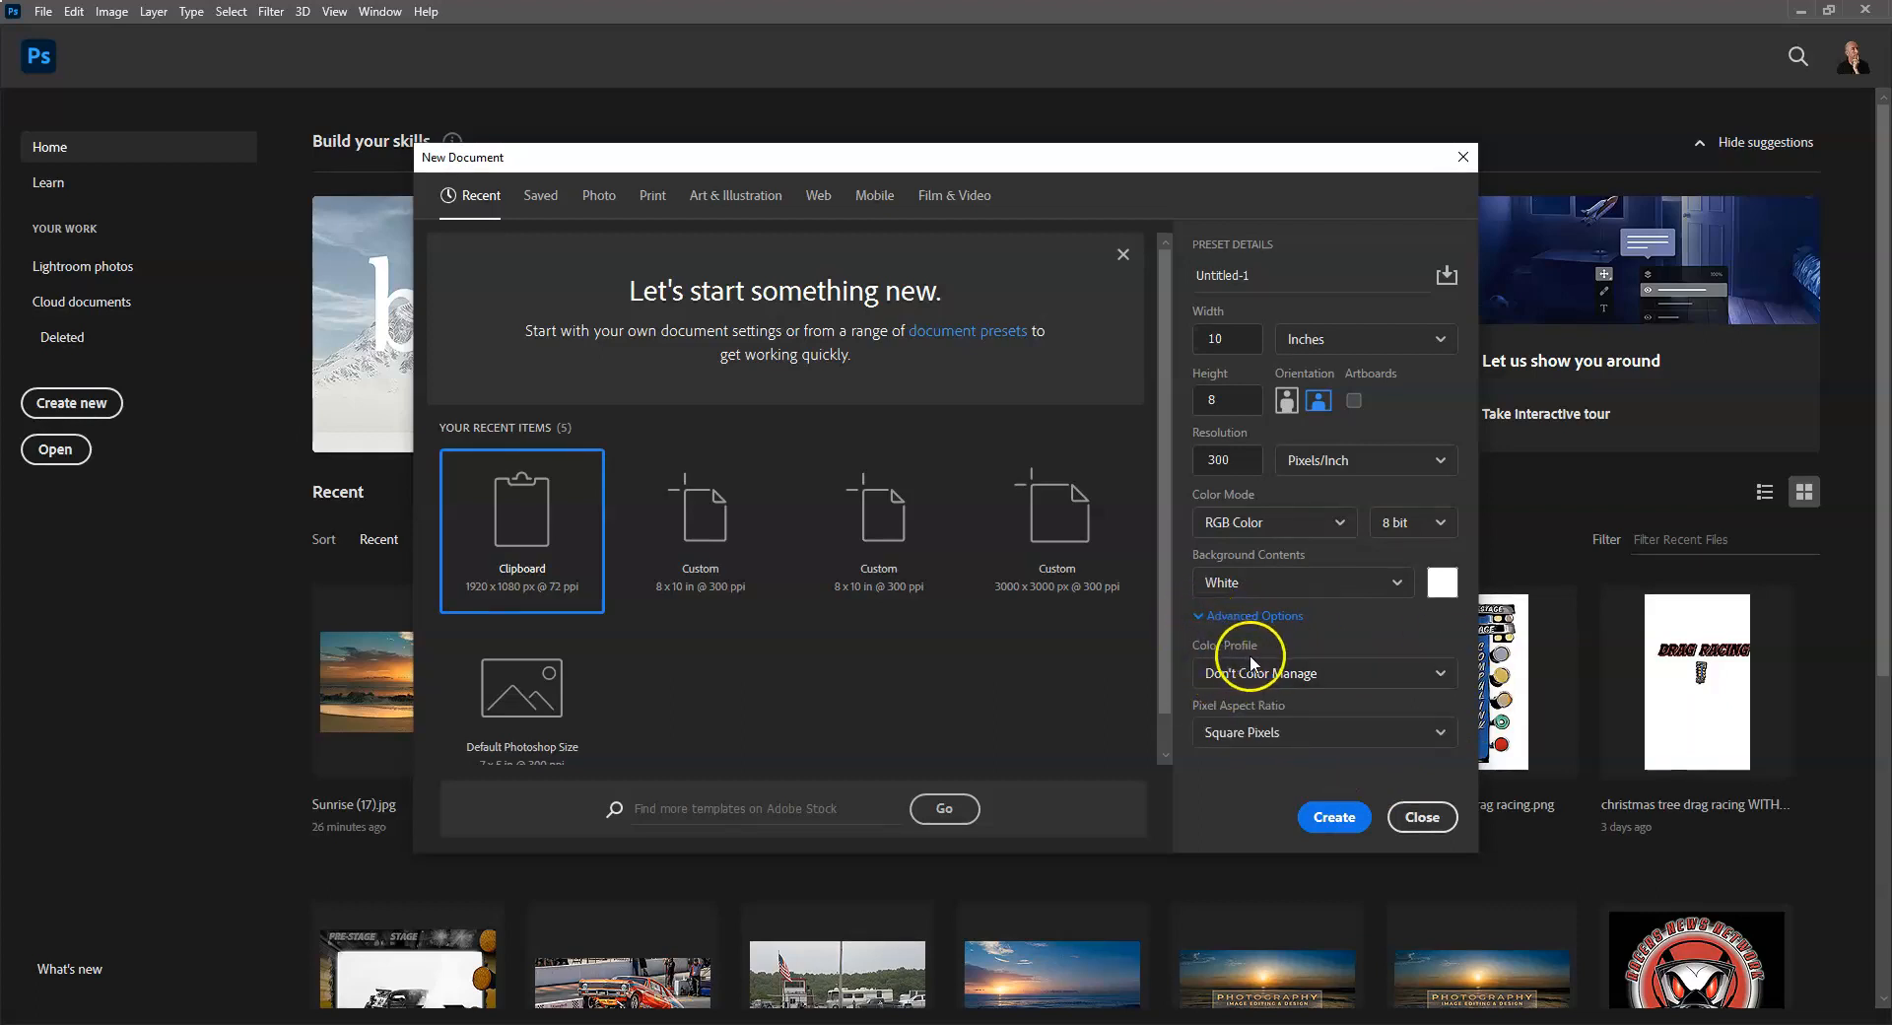
{"action": "left_click", "coordinate": [1386, 676]}
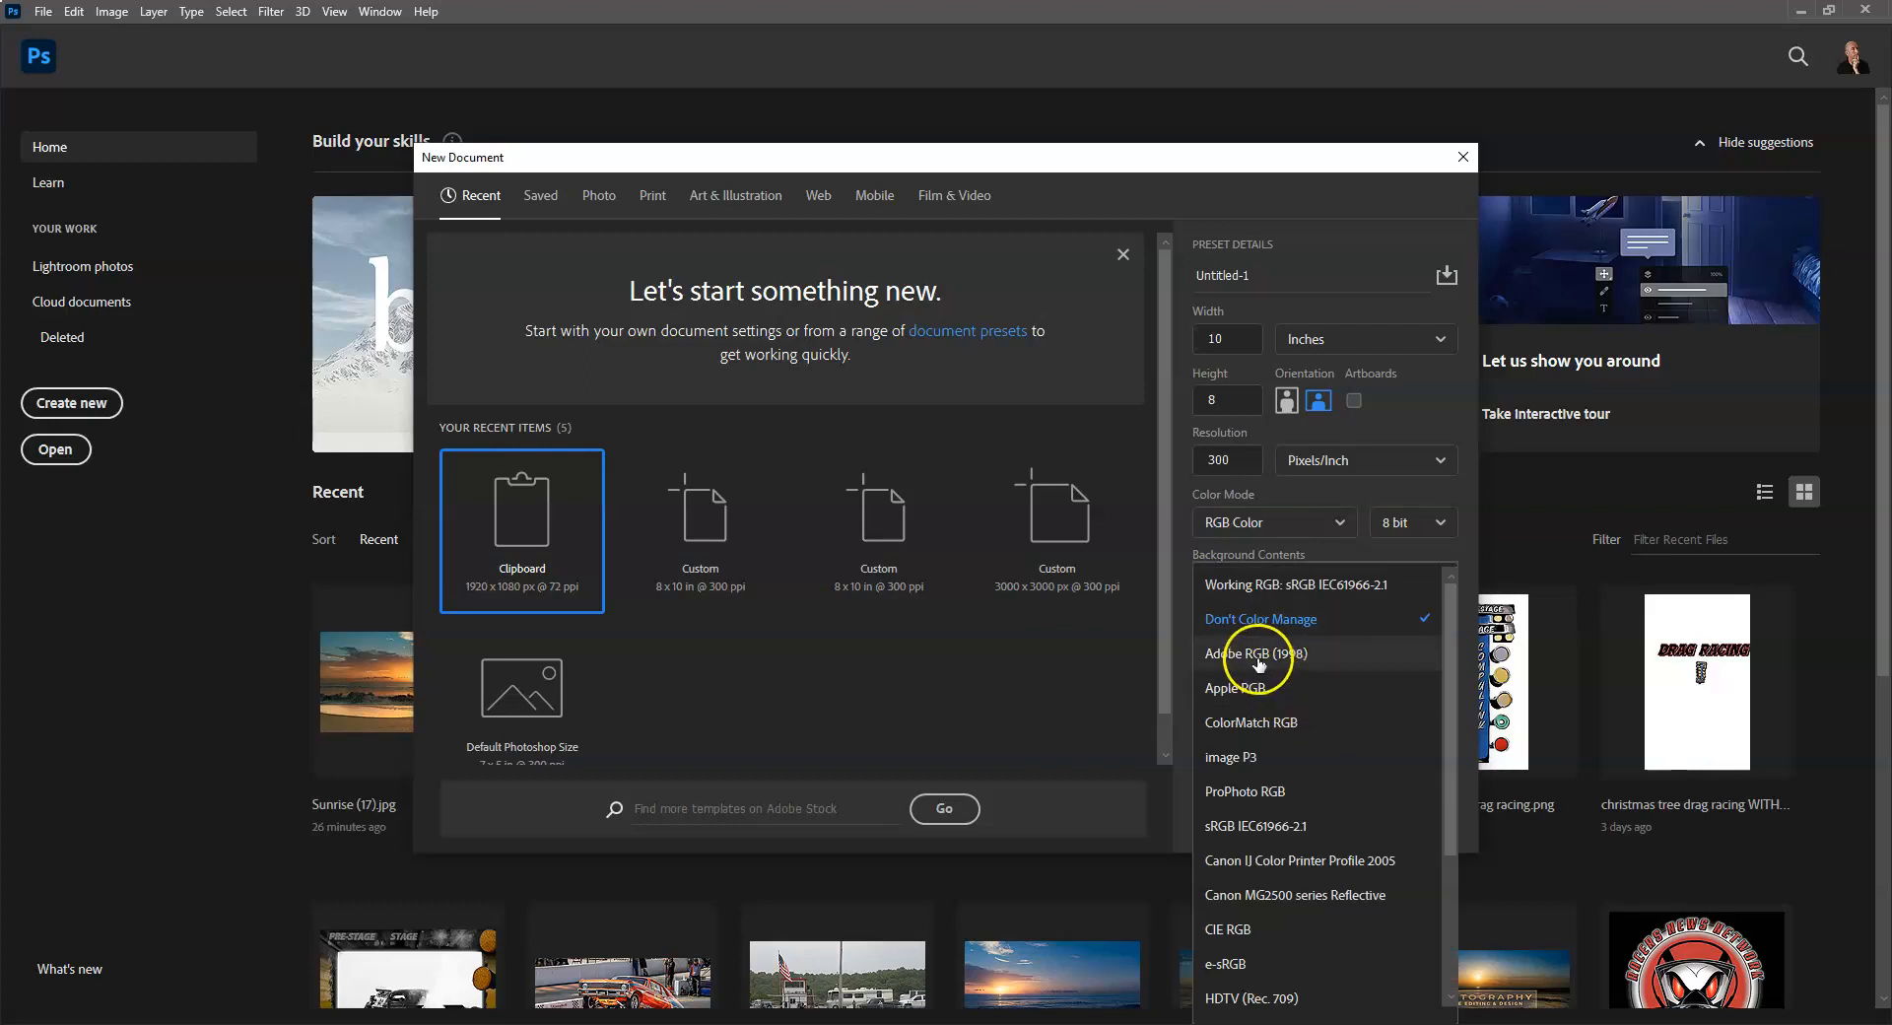
{"action": "scroll", "coordinate": [1259, 663], "scroll_direction": "down", "scroll_amount": 2}
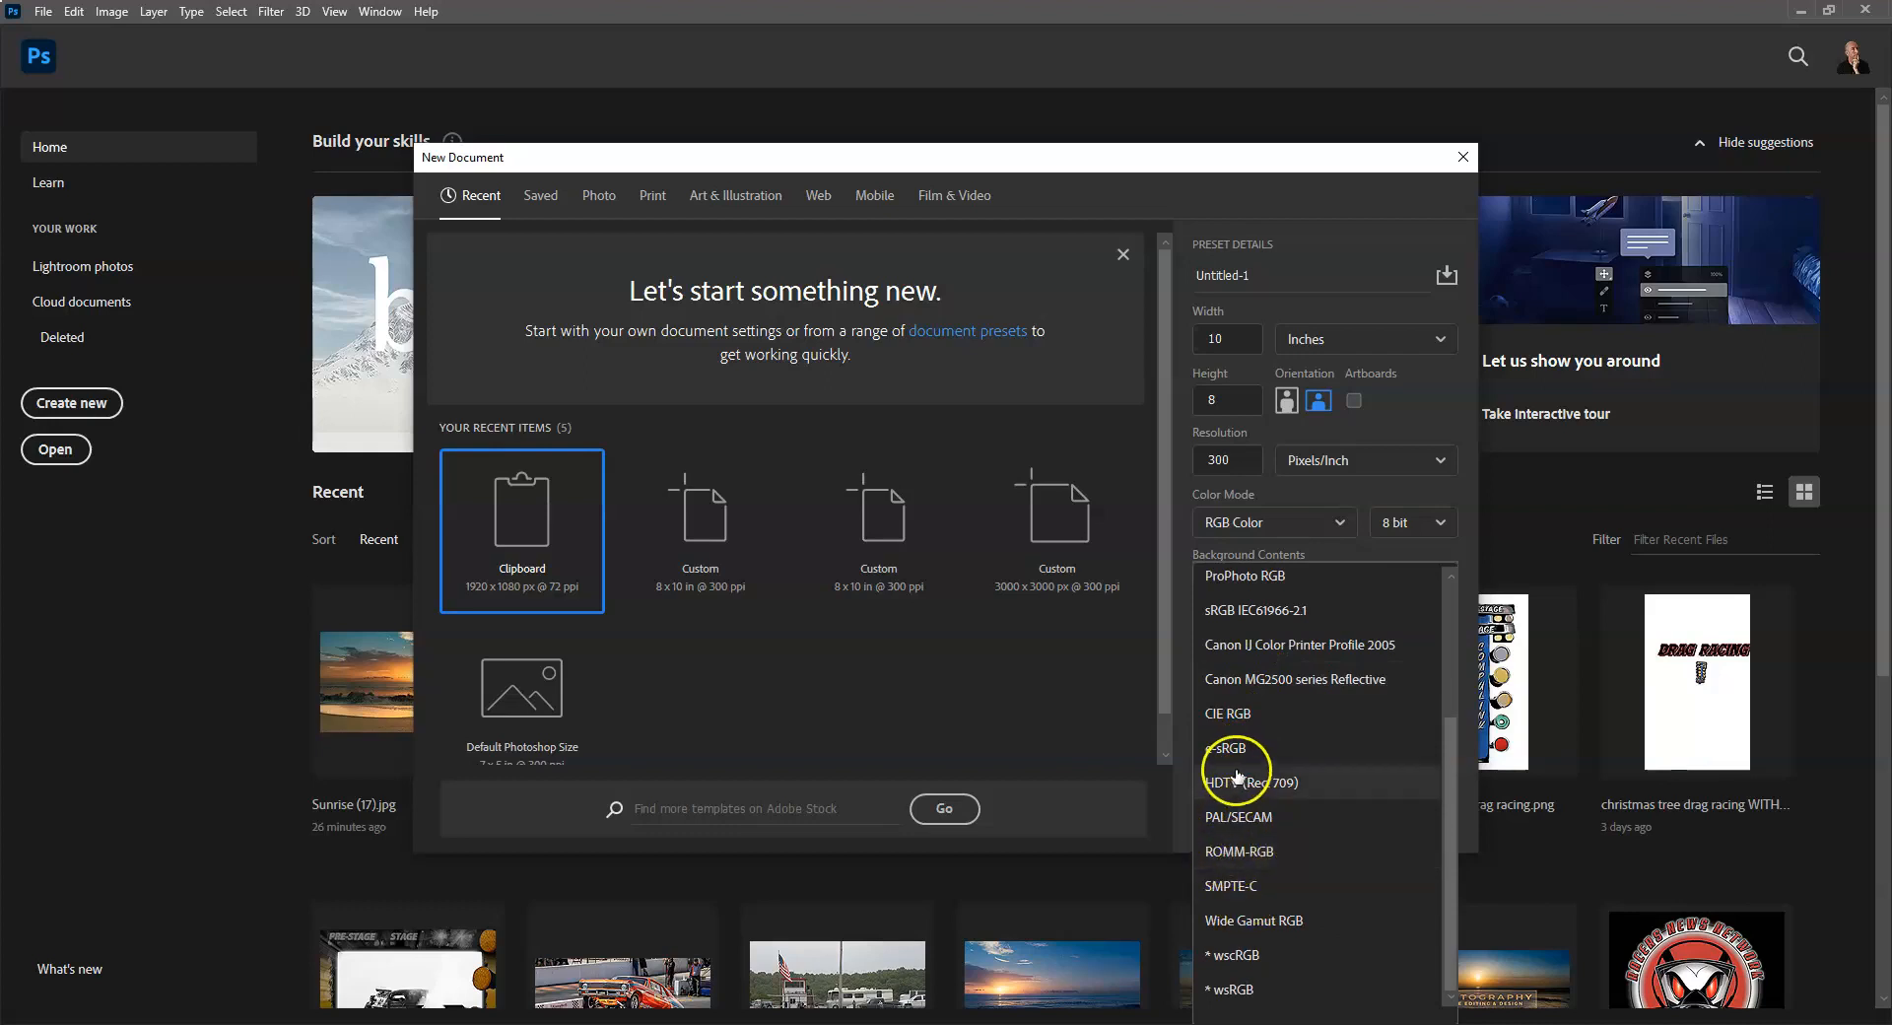
{"action": "left_click", "coordinate": [1247, 612]}
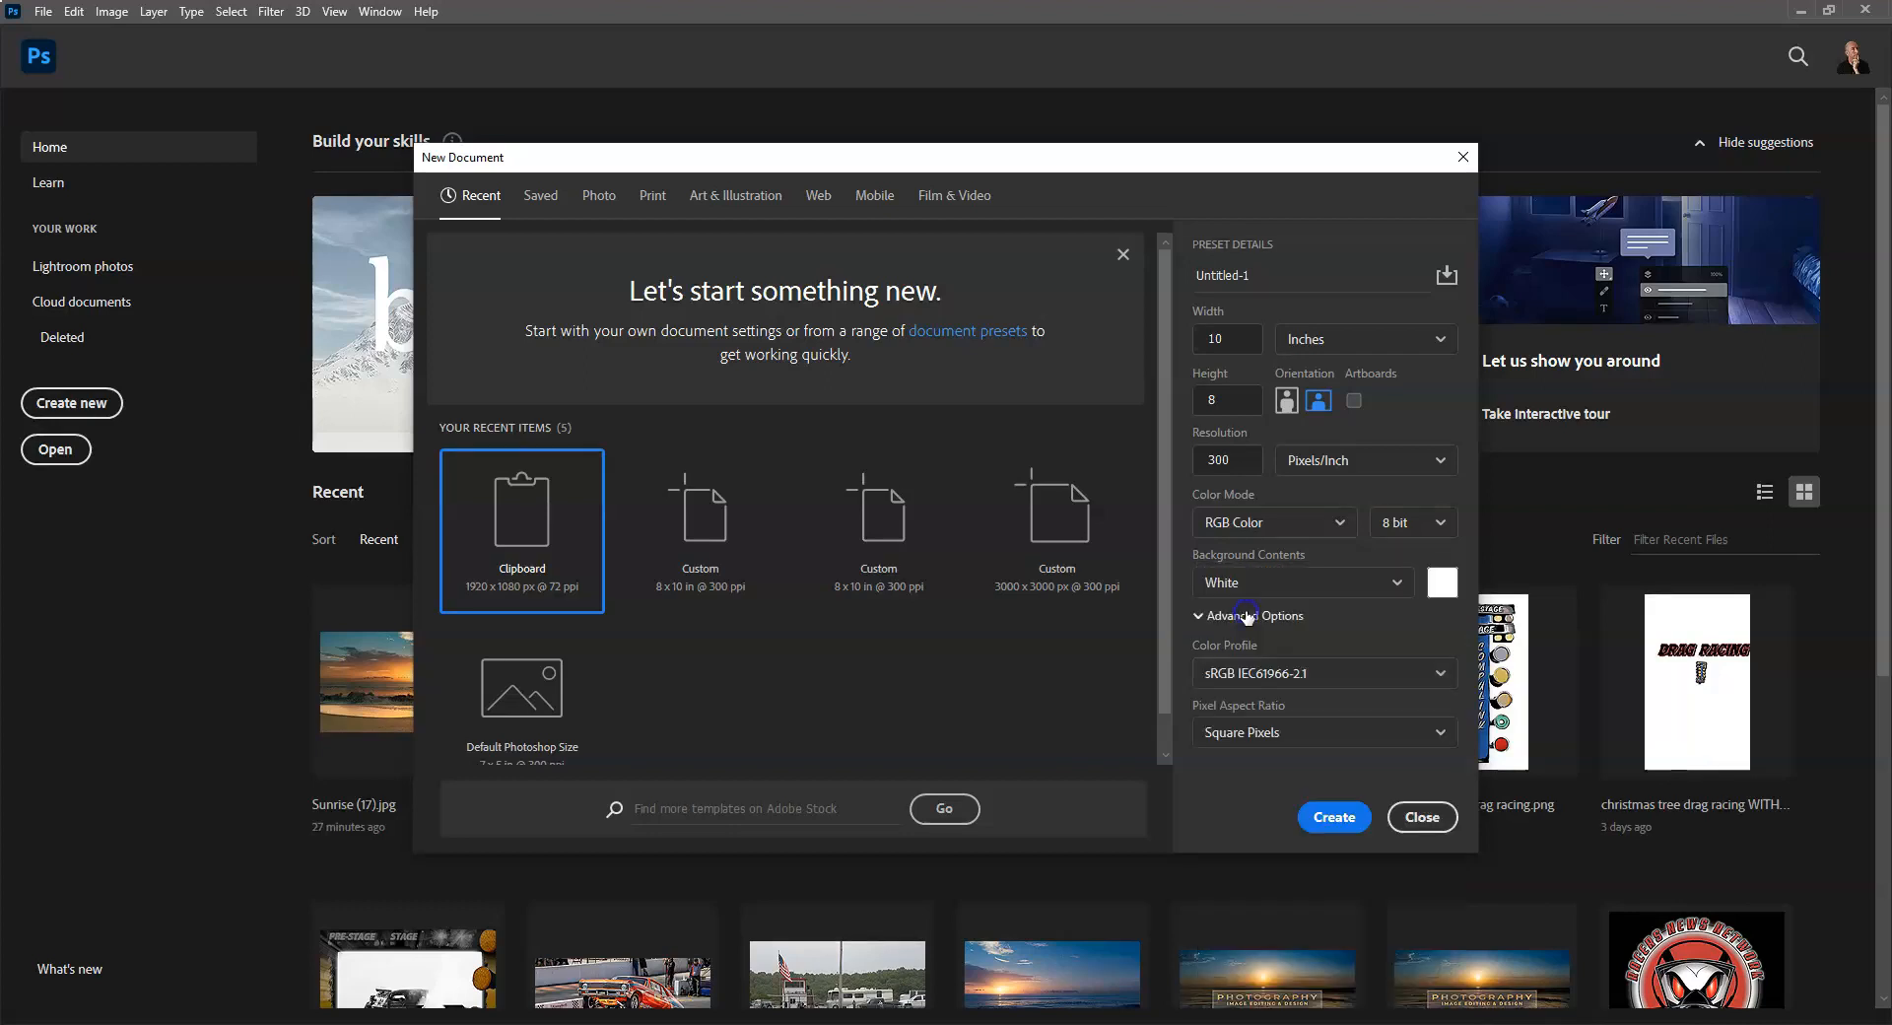
Choose Square Pixels as the pixel aspect ratio and create the document.
{"action": "left_click", "coordinate": [1252, 731]}
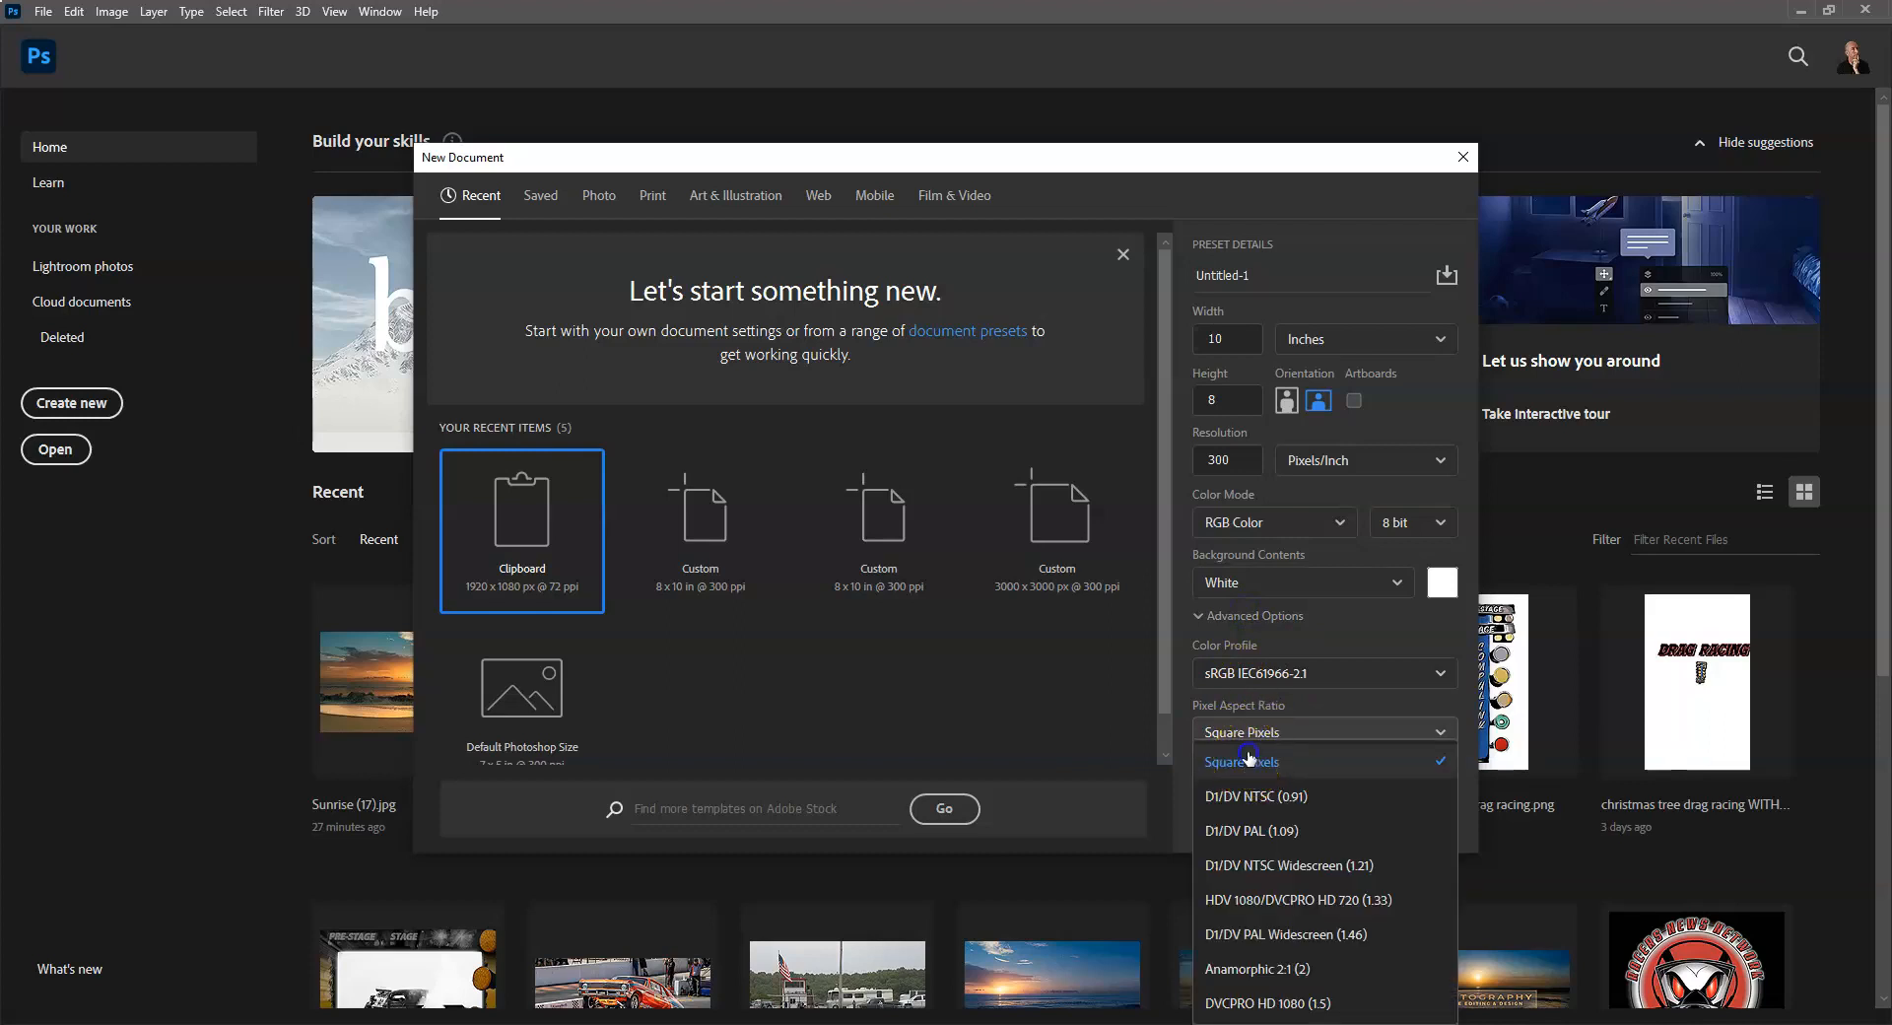
{"action": "left_click", "coordinate": [1249, 762]}
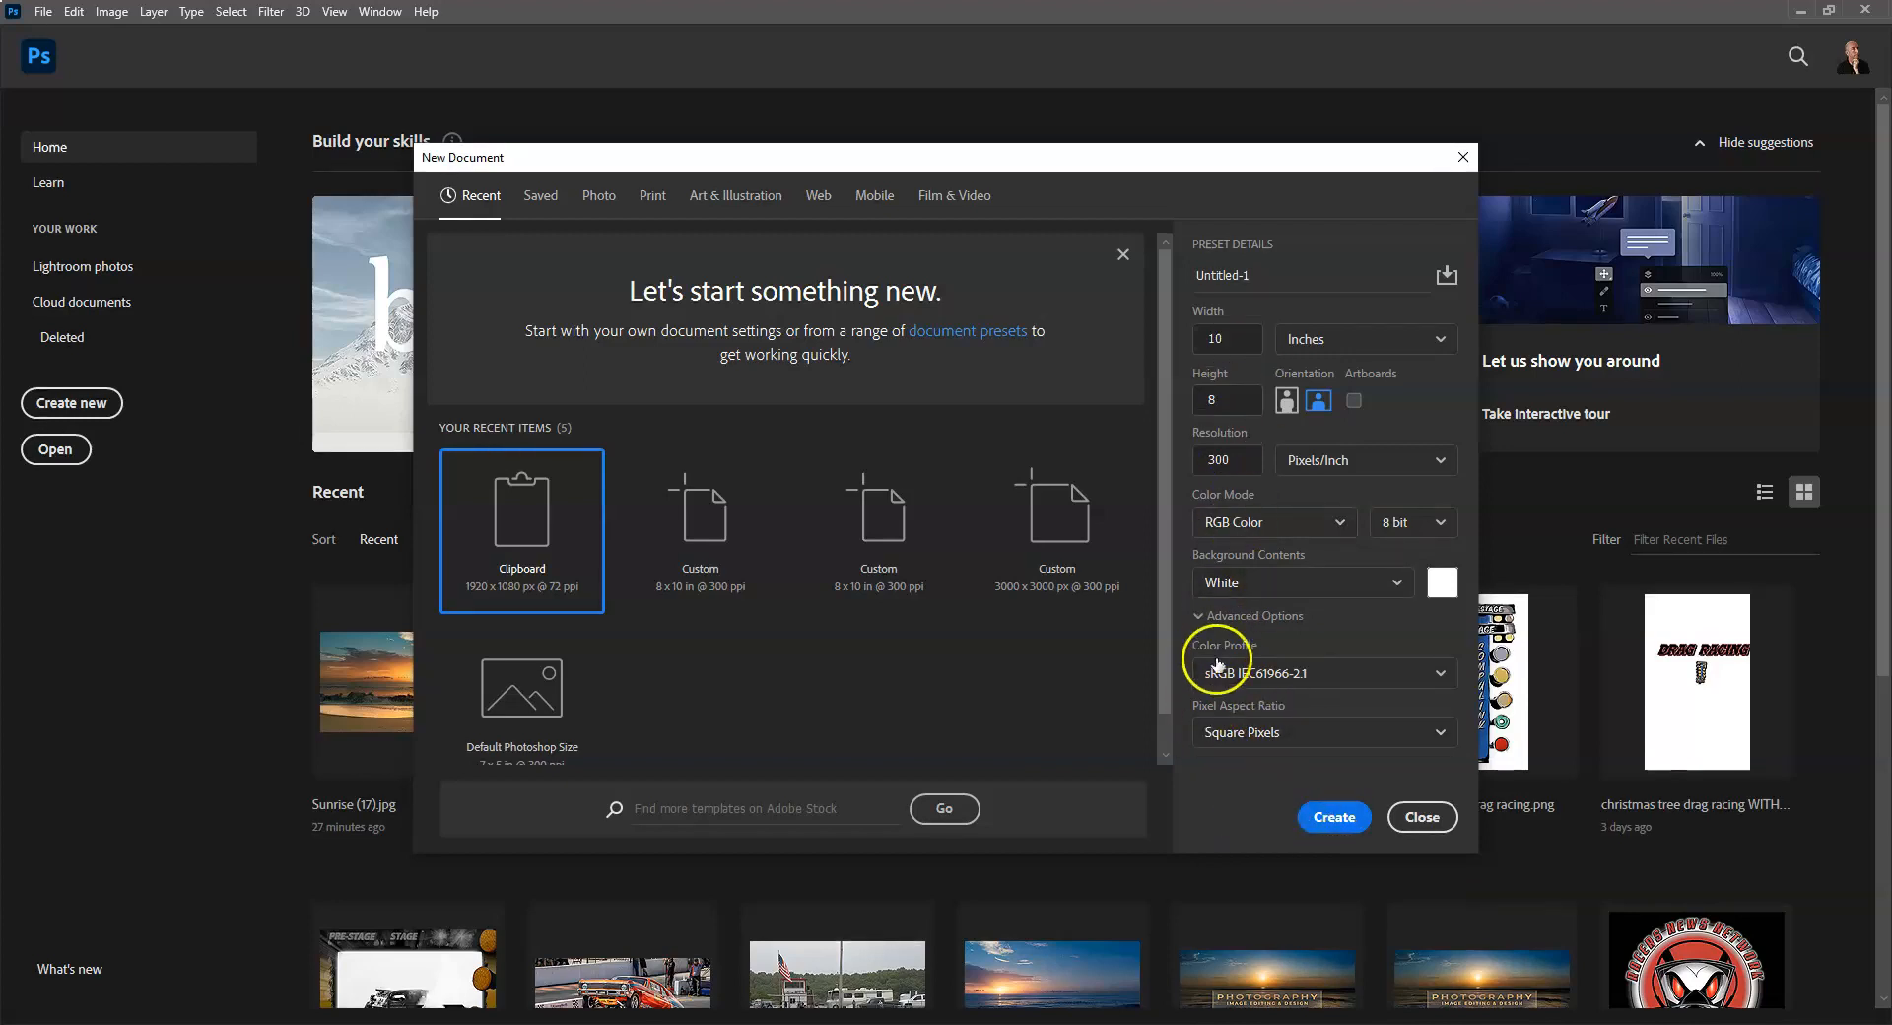
{"action": "left_click", "coordinate": [1325, 818]}
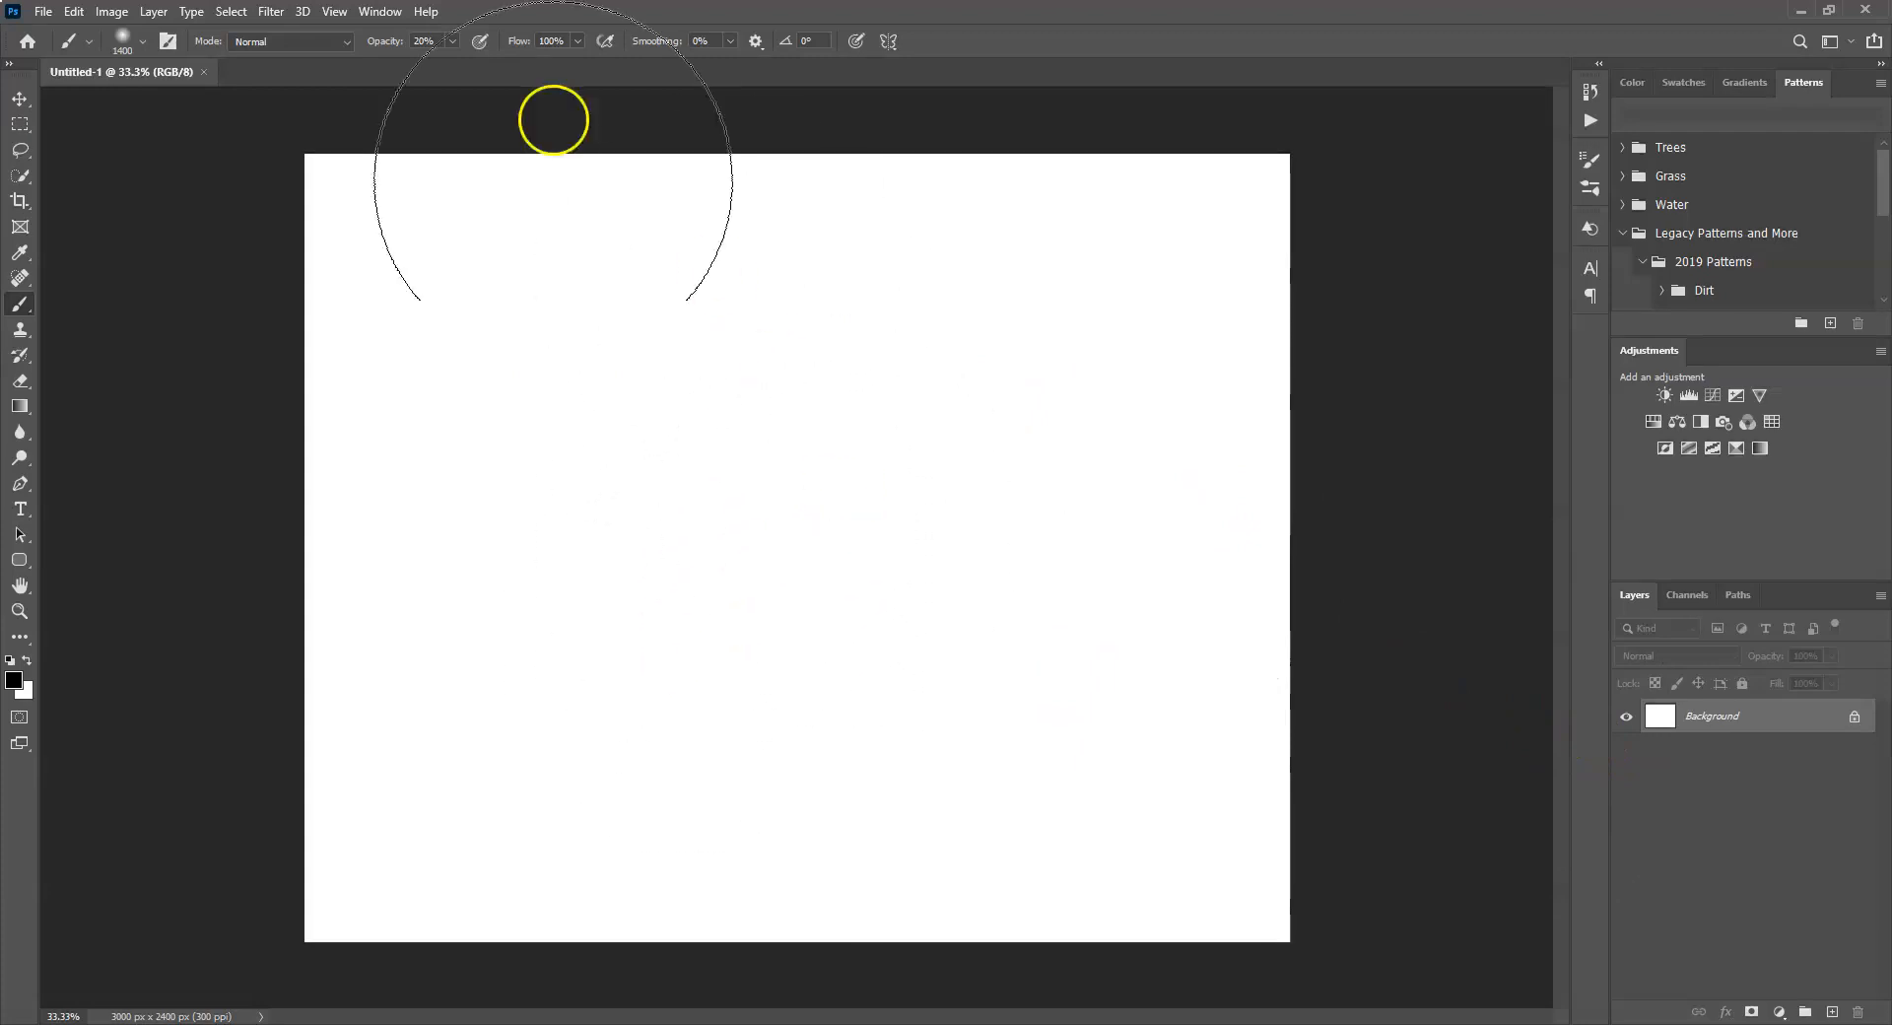
Widen the canvas to 12 inches with Canvas Size, using inches as the unit, and undo the change.
{"action": "left_click", "coordinate": [109, 17]}
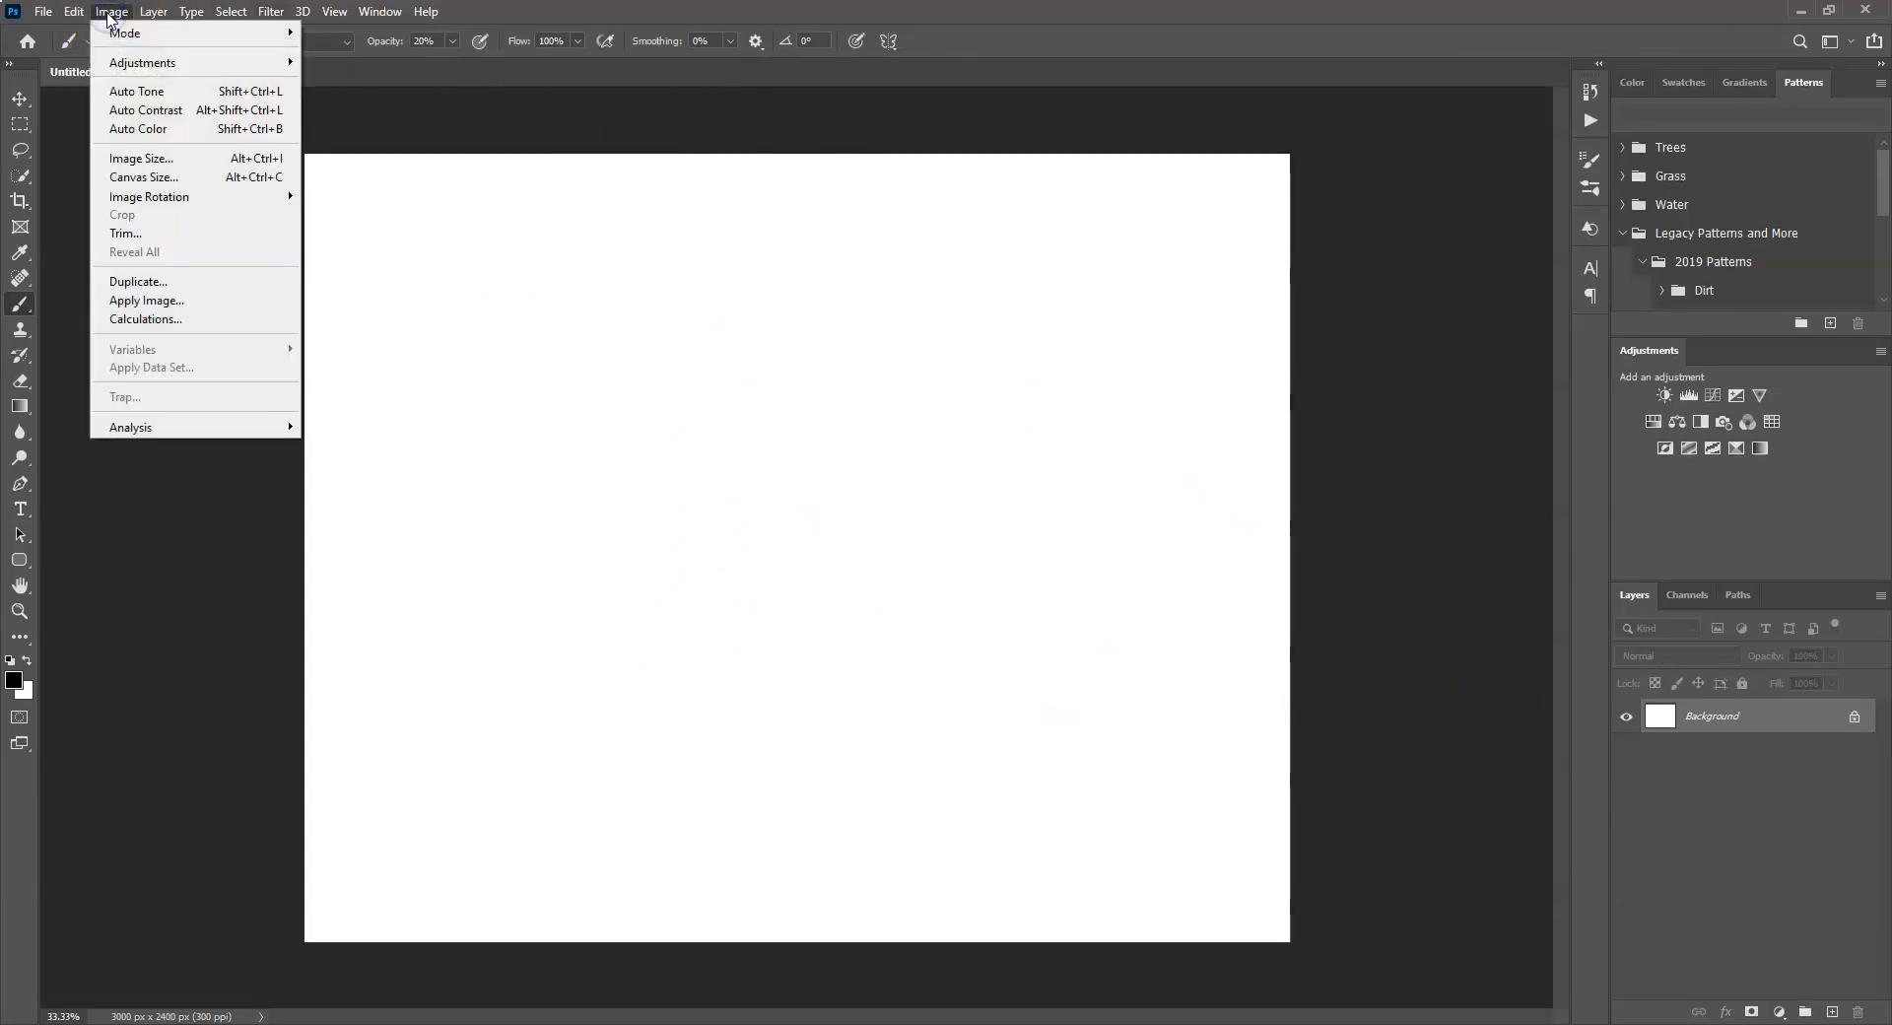
{"action": "left_click", "coordinate": [170, 174]}
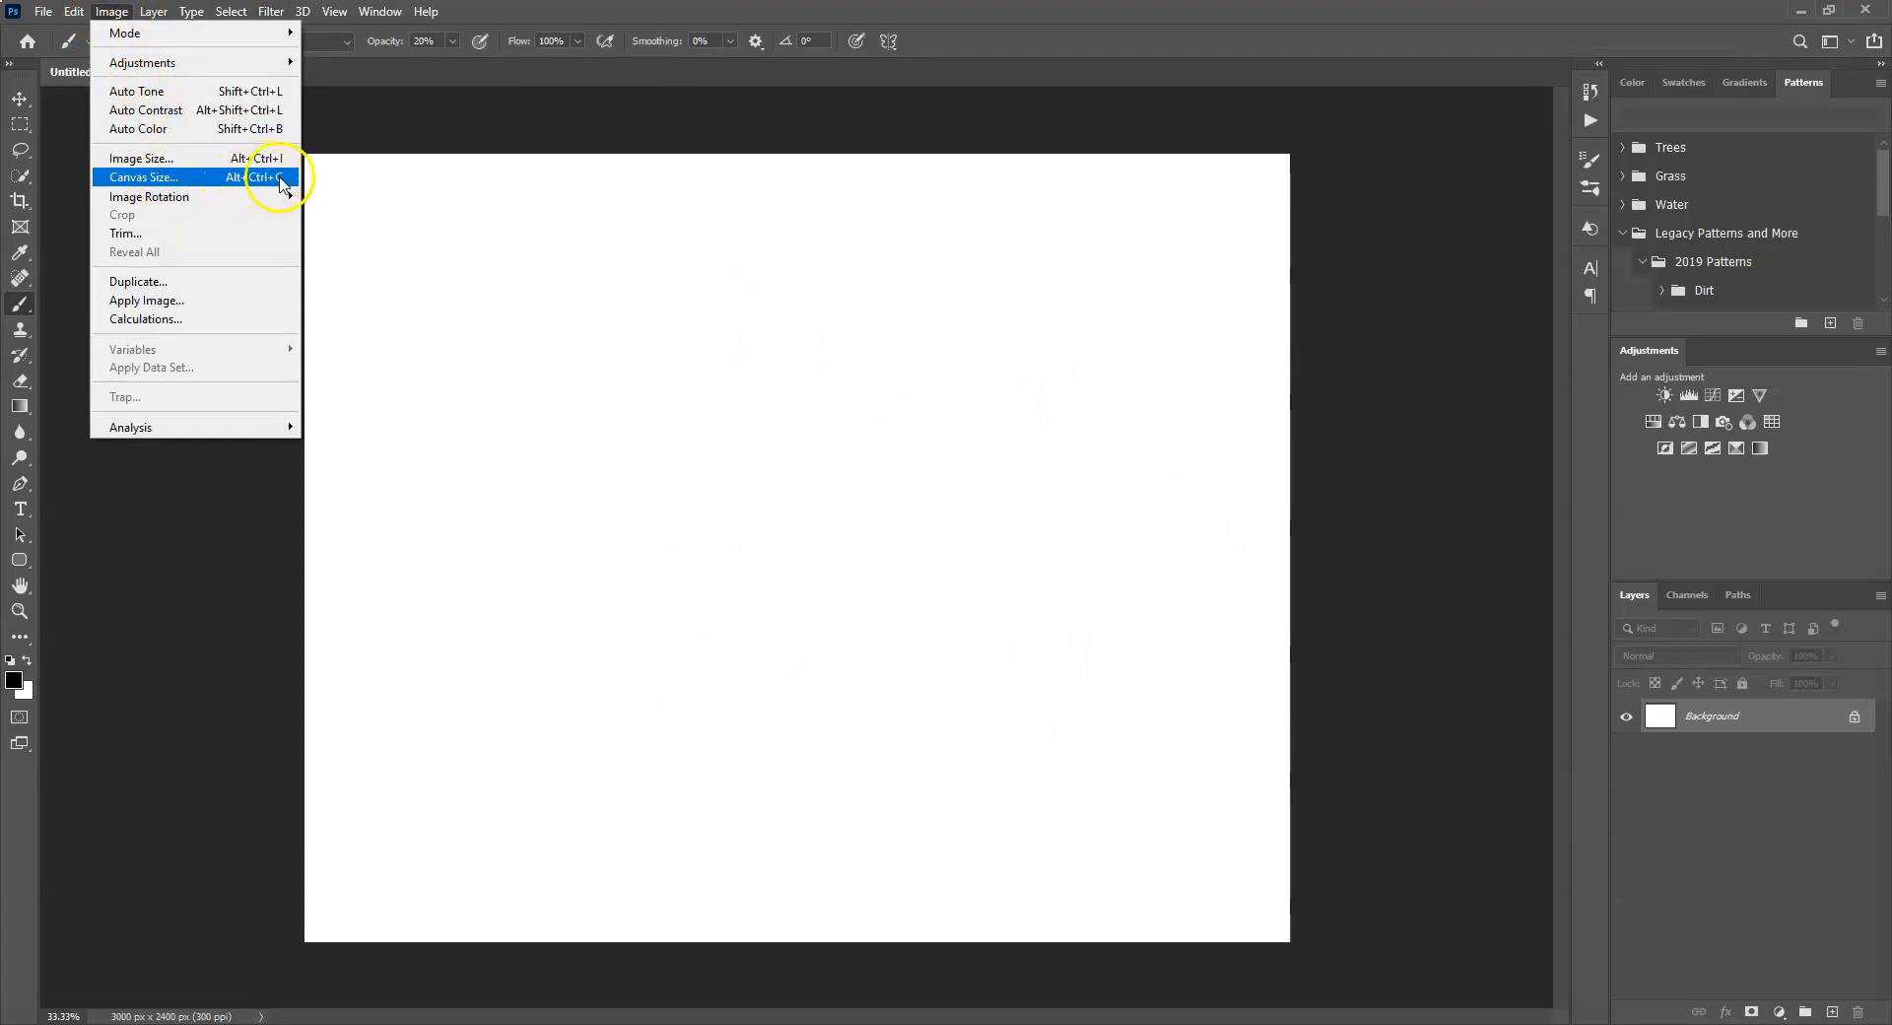
{"action": "left_click", "coordinate": [216, 184]}
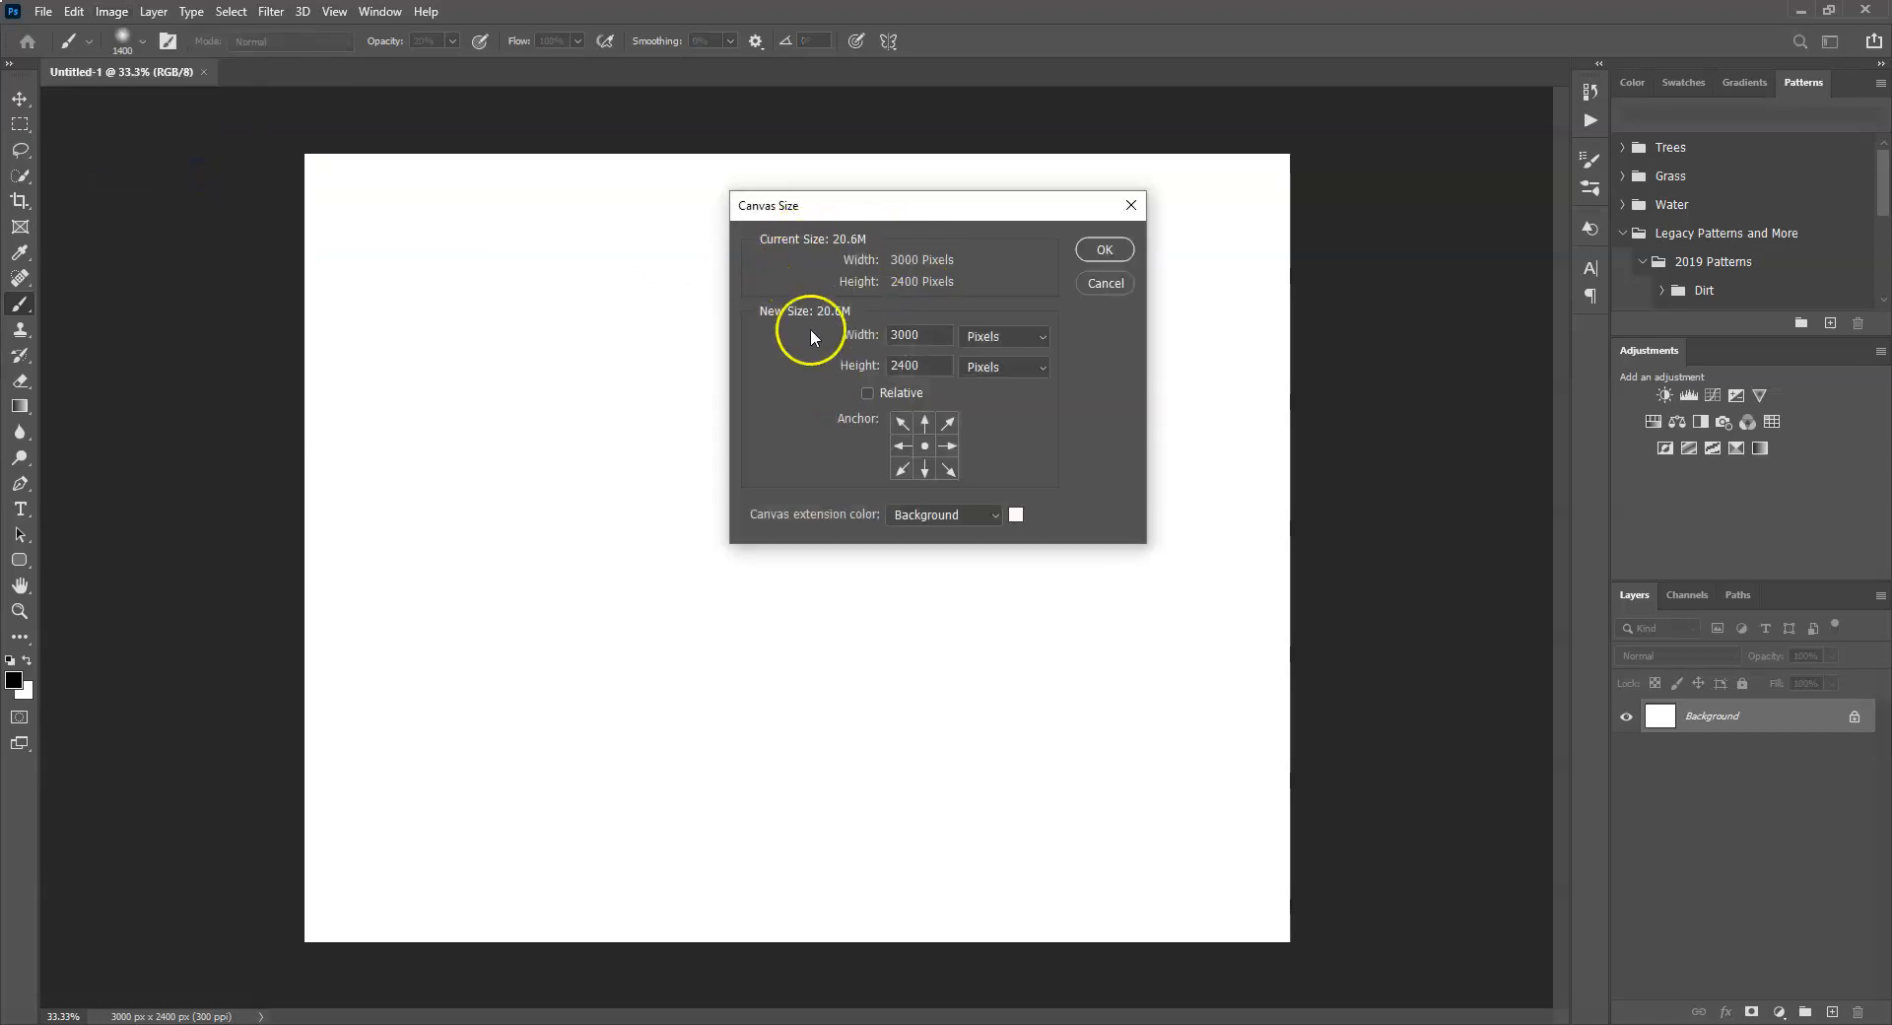
{"action": "left_click", "coordinate": [1035, 342]}
{"action": "left_click", "coordinate": [1009, 396]}
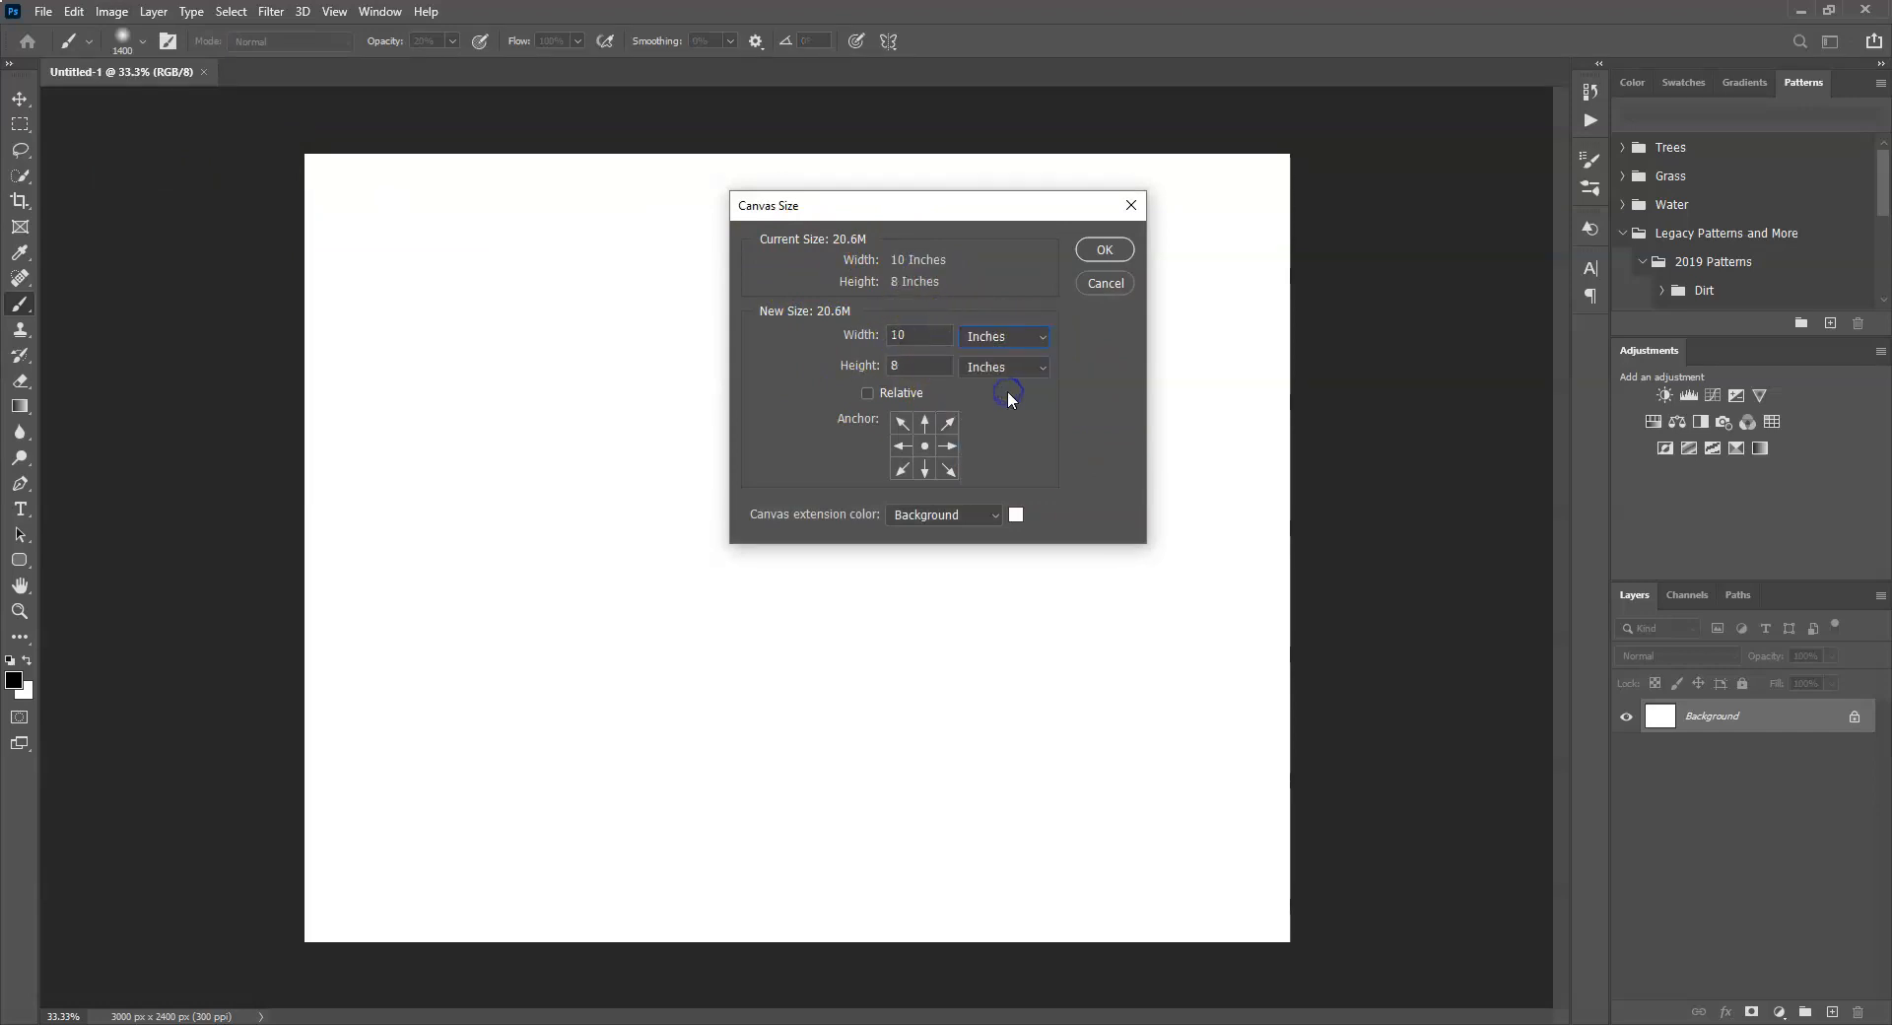
{"action": "left_click", "coordinate": [911, 333]}
{"action": "type", "text": "12"}
{"action": "left_click", "coordinate": [1101, 251]}
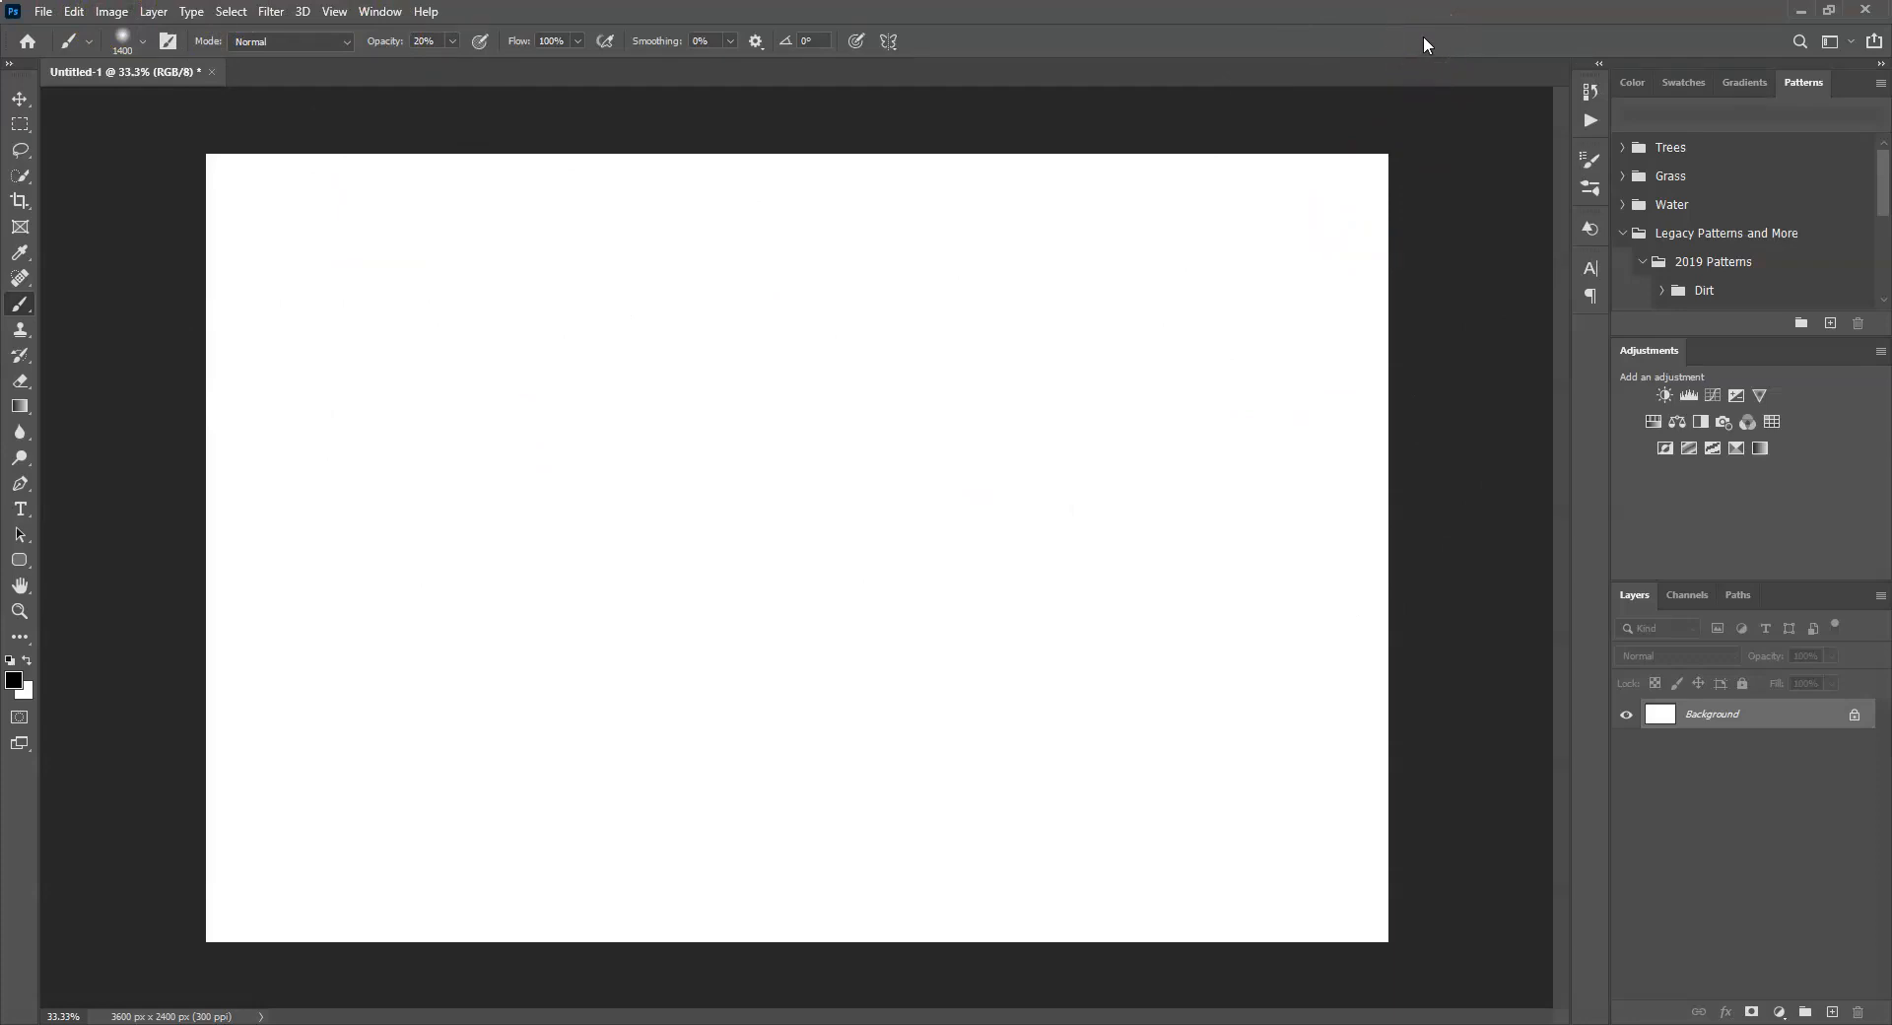
{"action": "key", "text": "ctrl+z"}
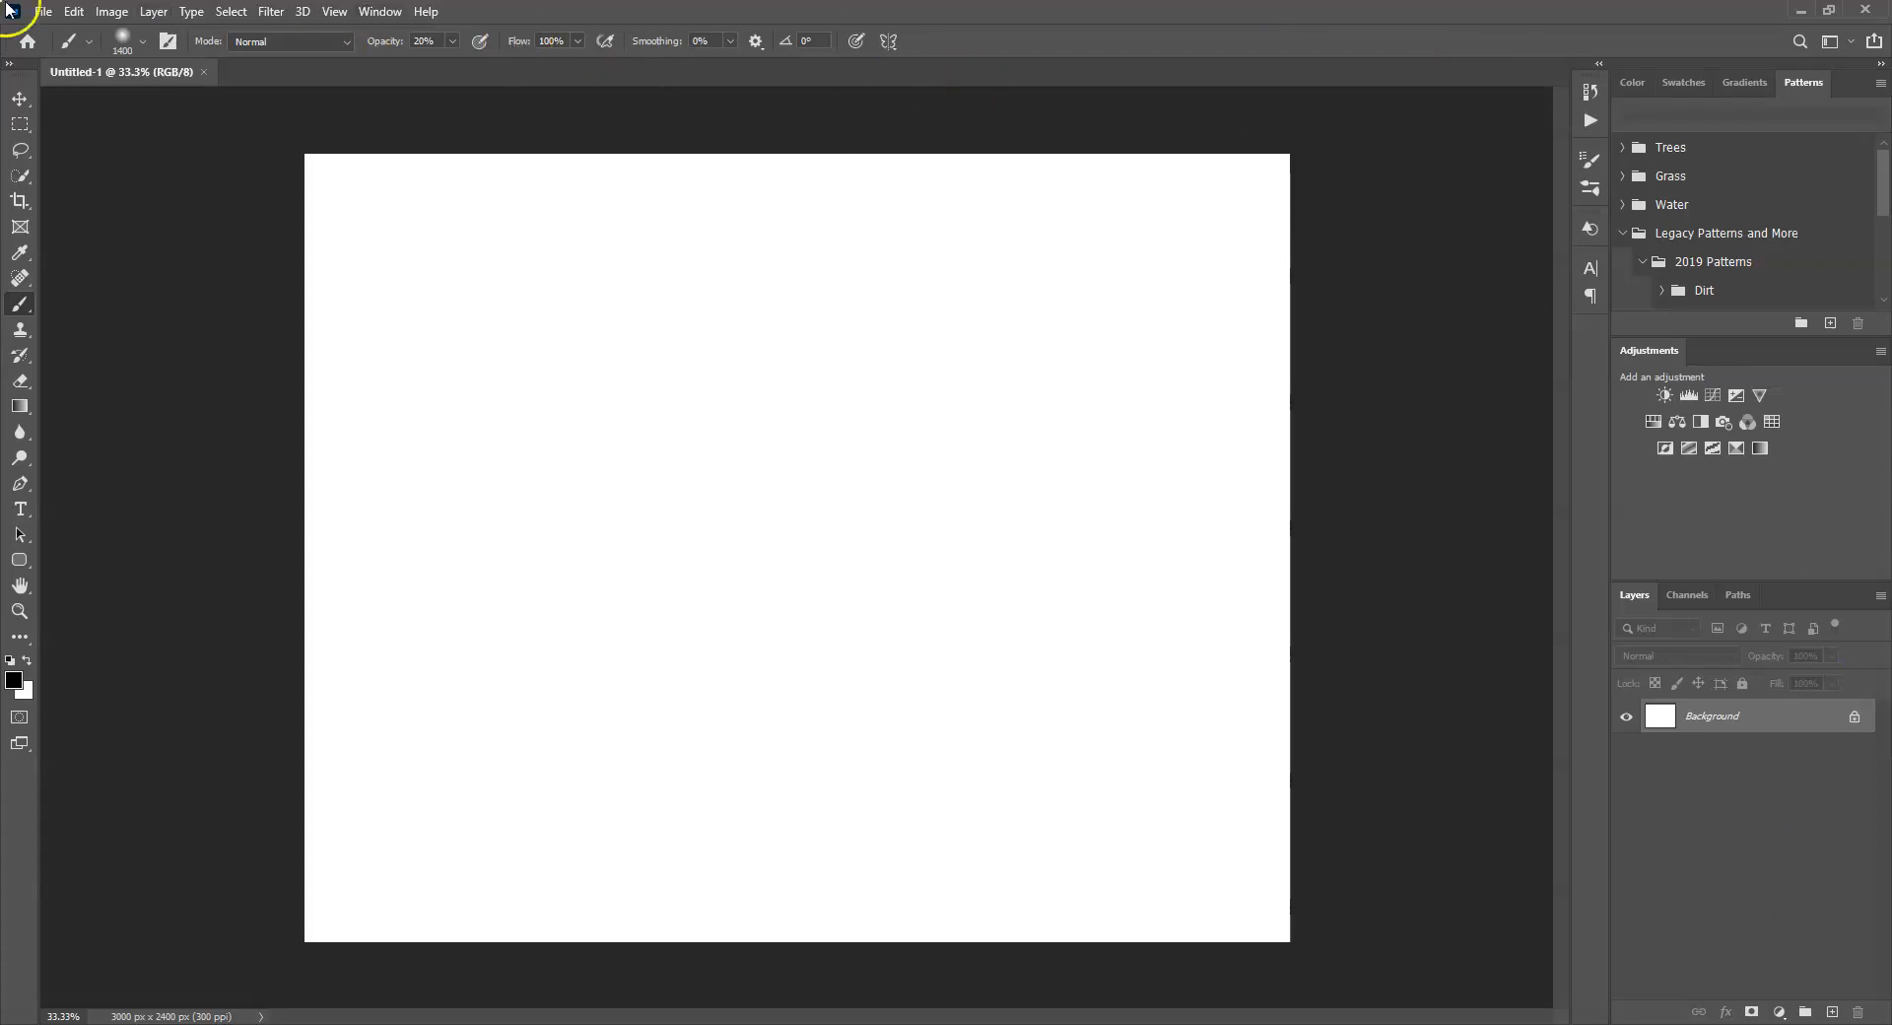
{"action": "left_click", "coordinate": [74, 13]}
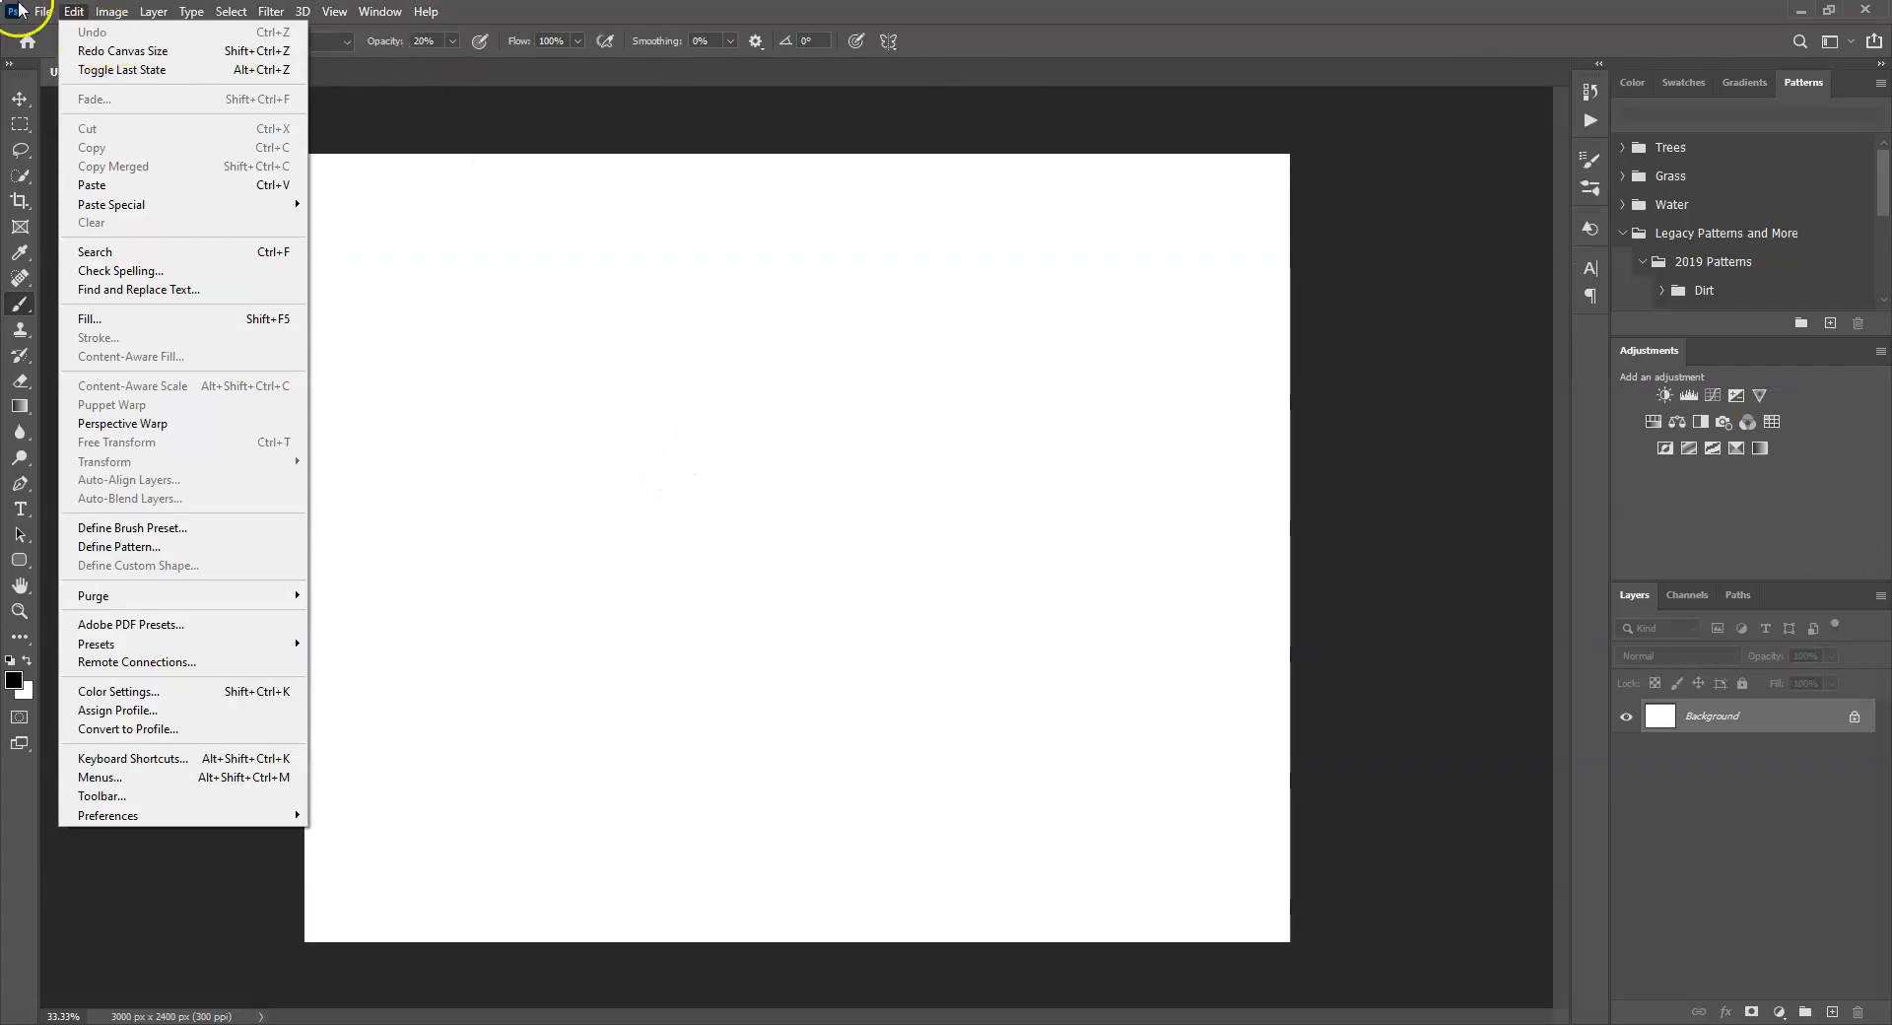
{"action": "left_click", "coordinate": [380, 11]}
{"action": "left_click", "coordinate": [660, 8]}
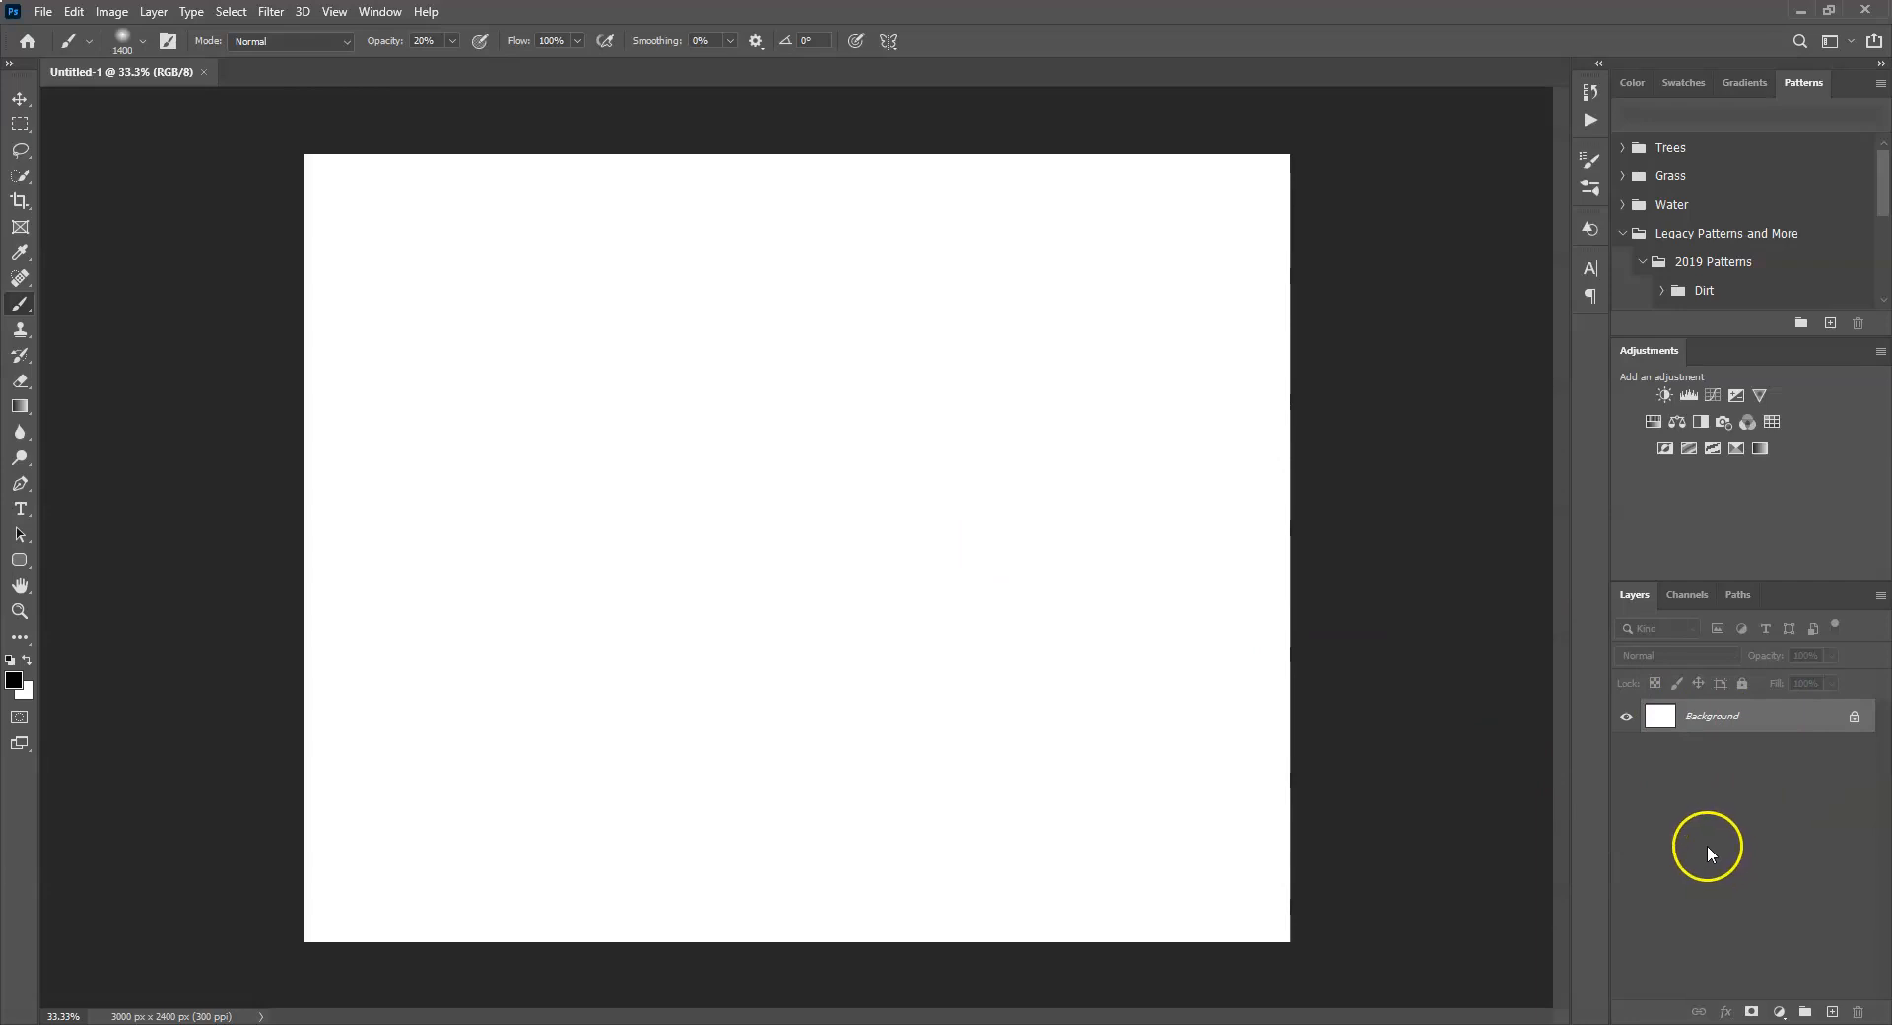
Add a new empty layer above the Background layer.
{"action": "left_click", "coordinate": [1832, 1012]}
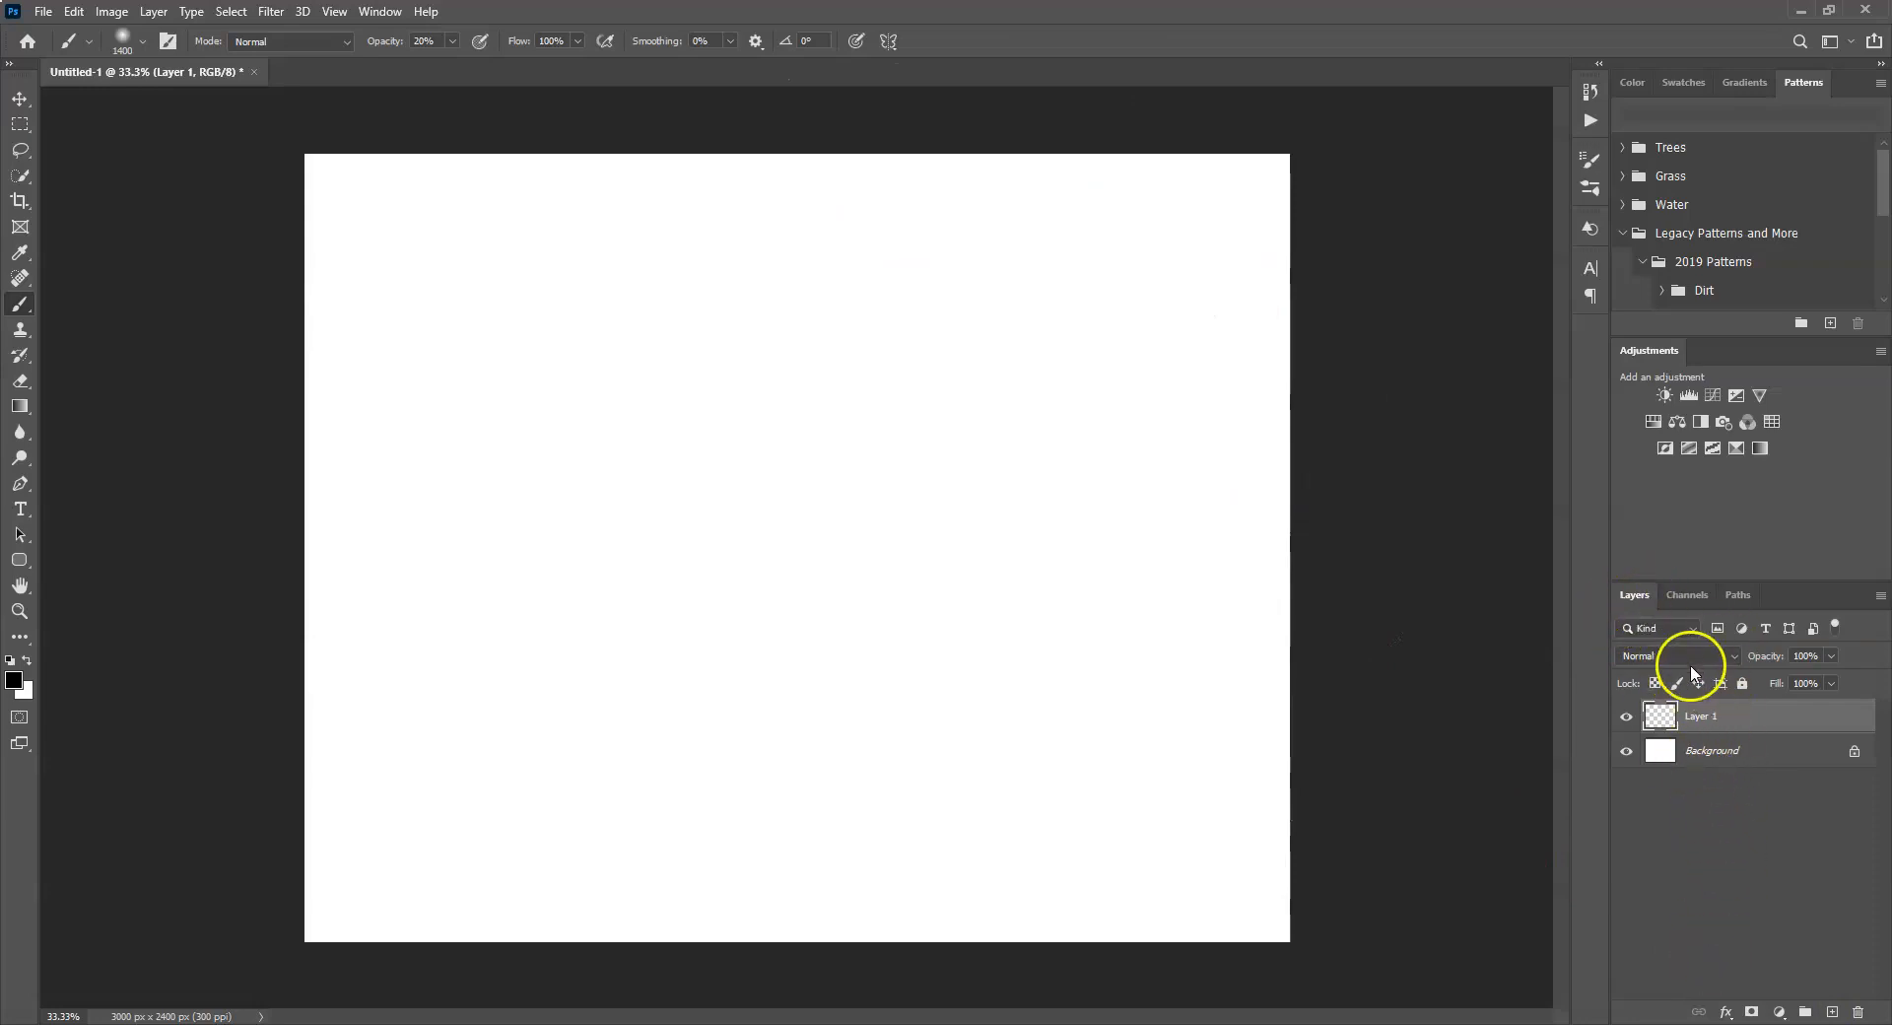
Hide the Layers panel and bring it back into the workspace.
{"action": "left_click", "coordinate": [377, 14]}
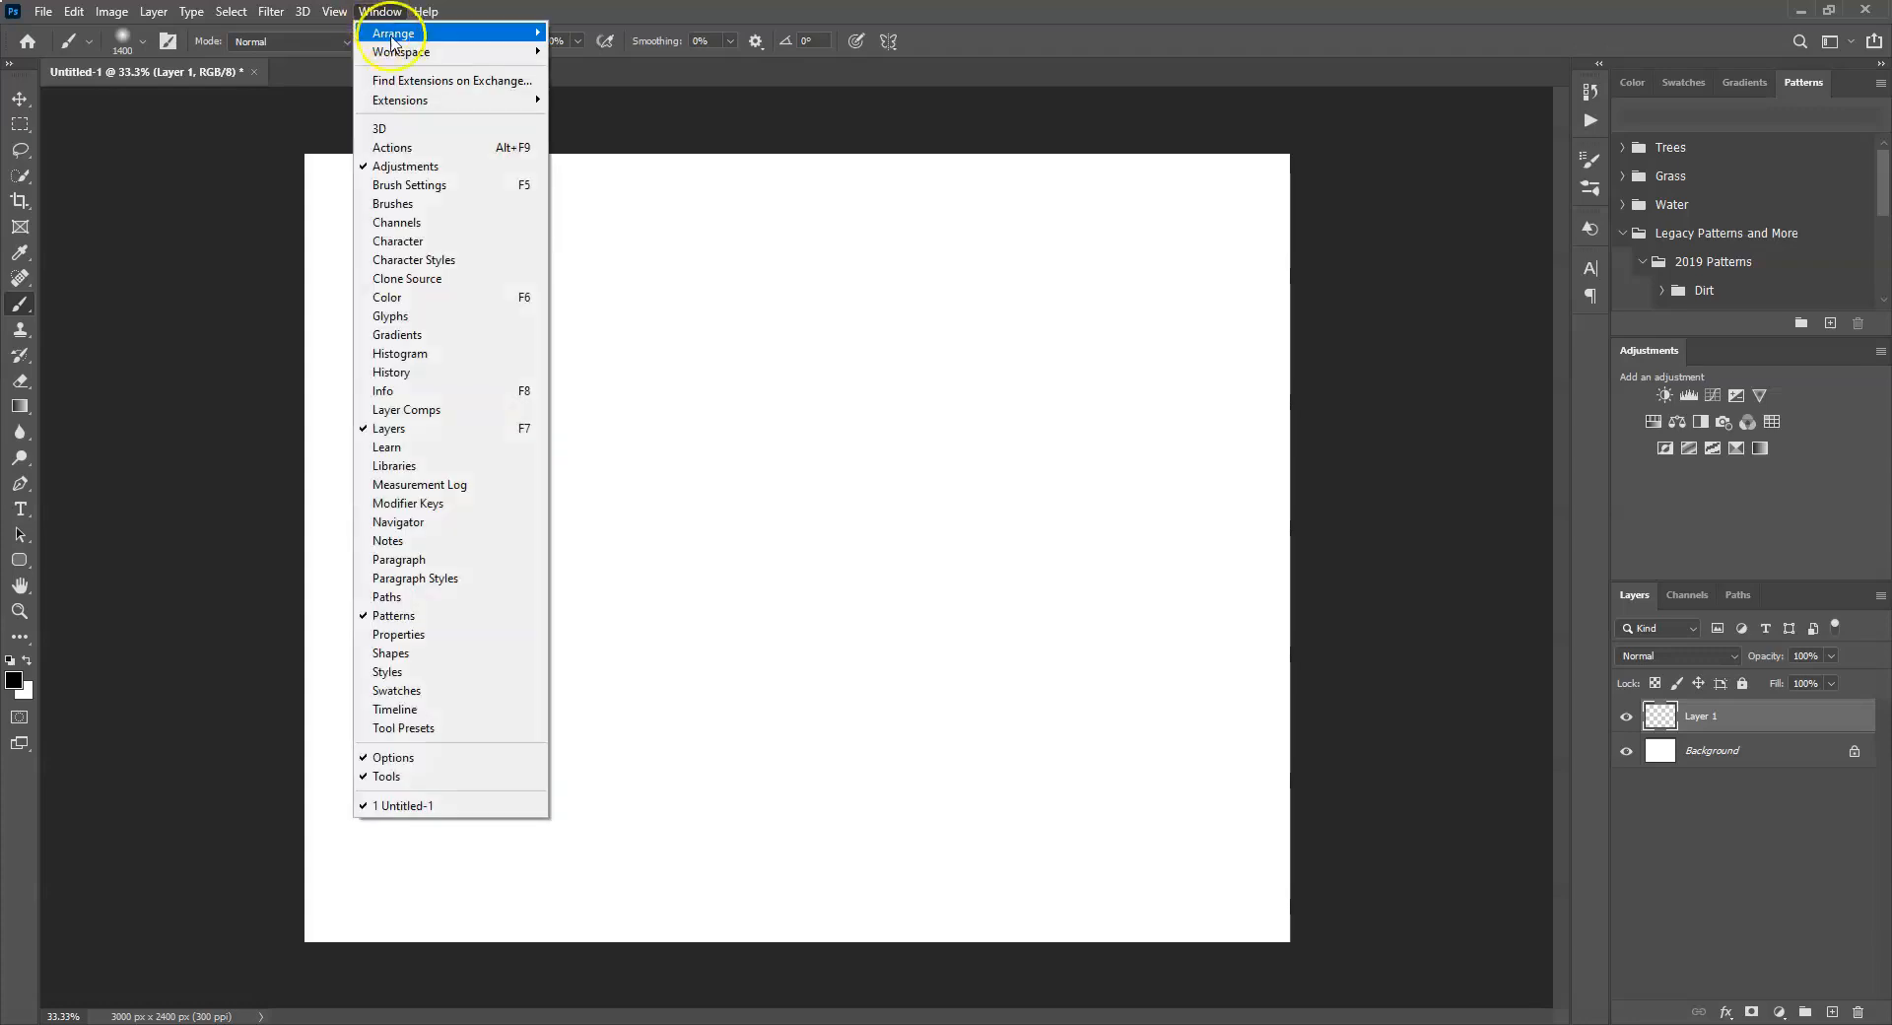
{"action": "left_click", "coordinate": [387, 430]}
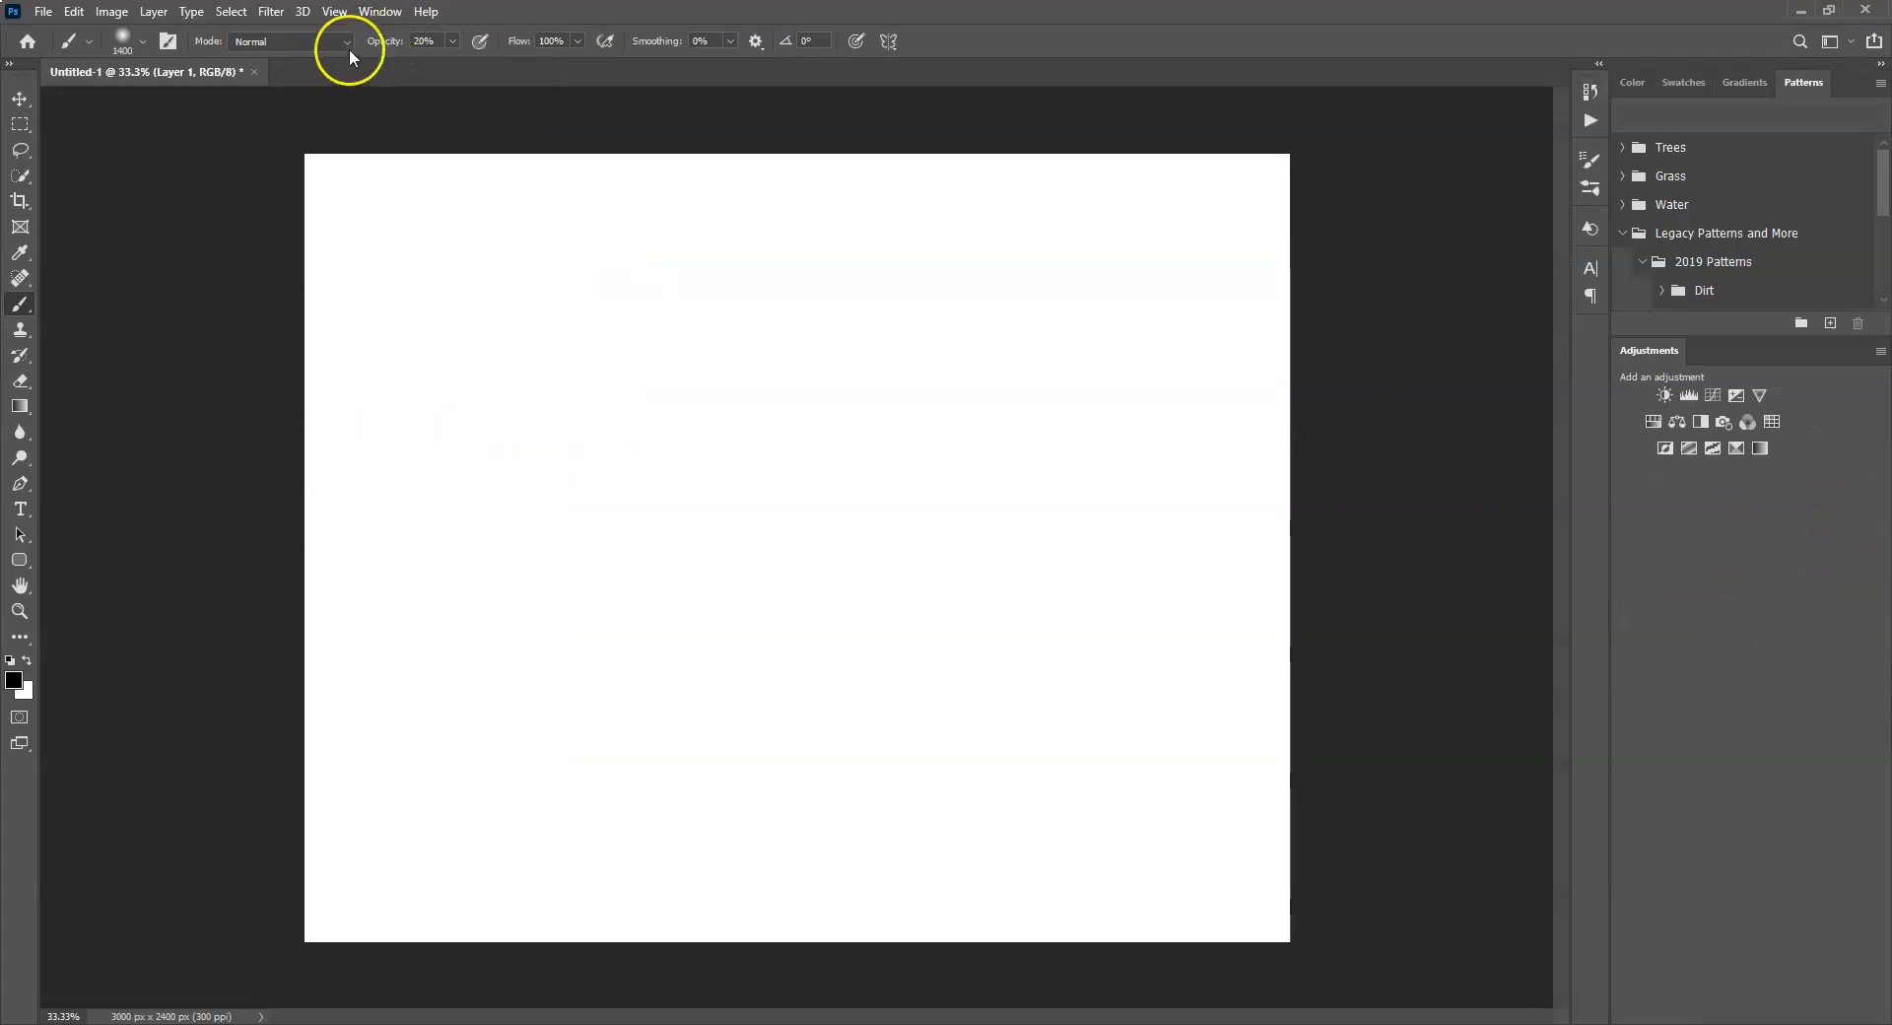
{"action": "left_click", "coordinate": [379, 12]}
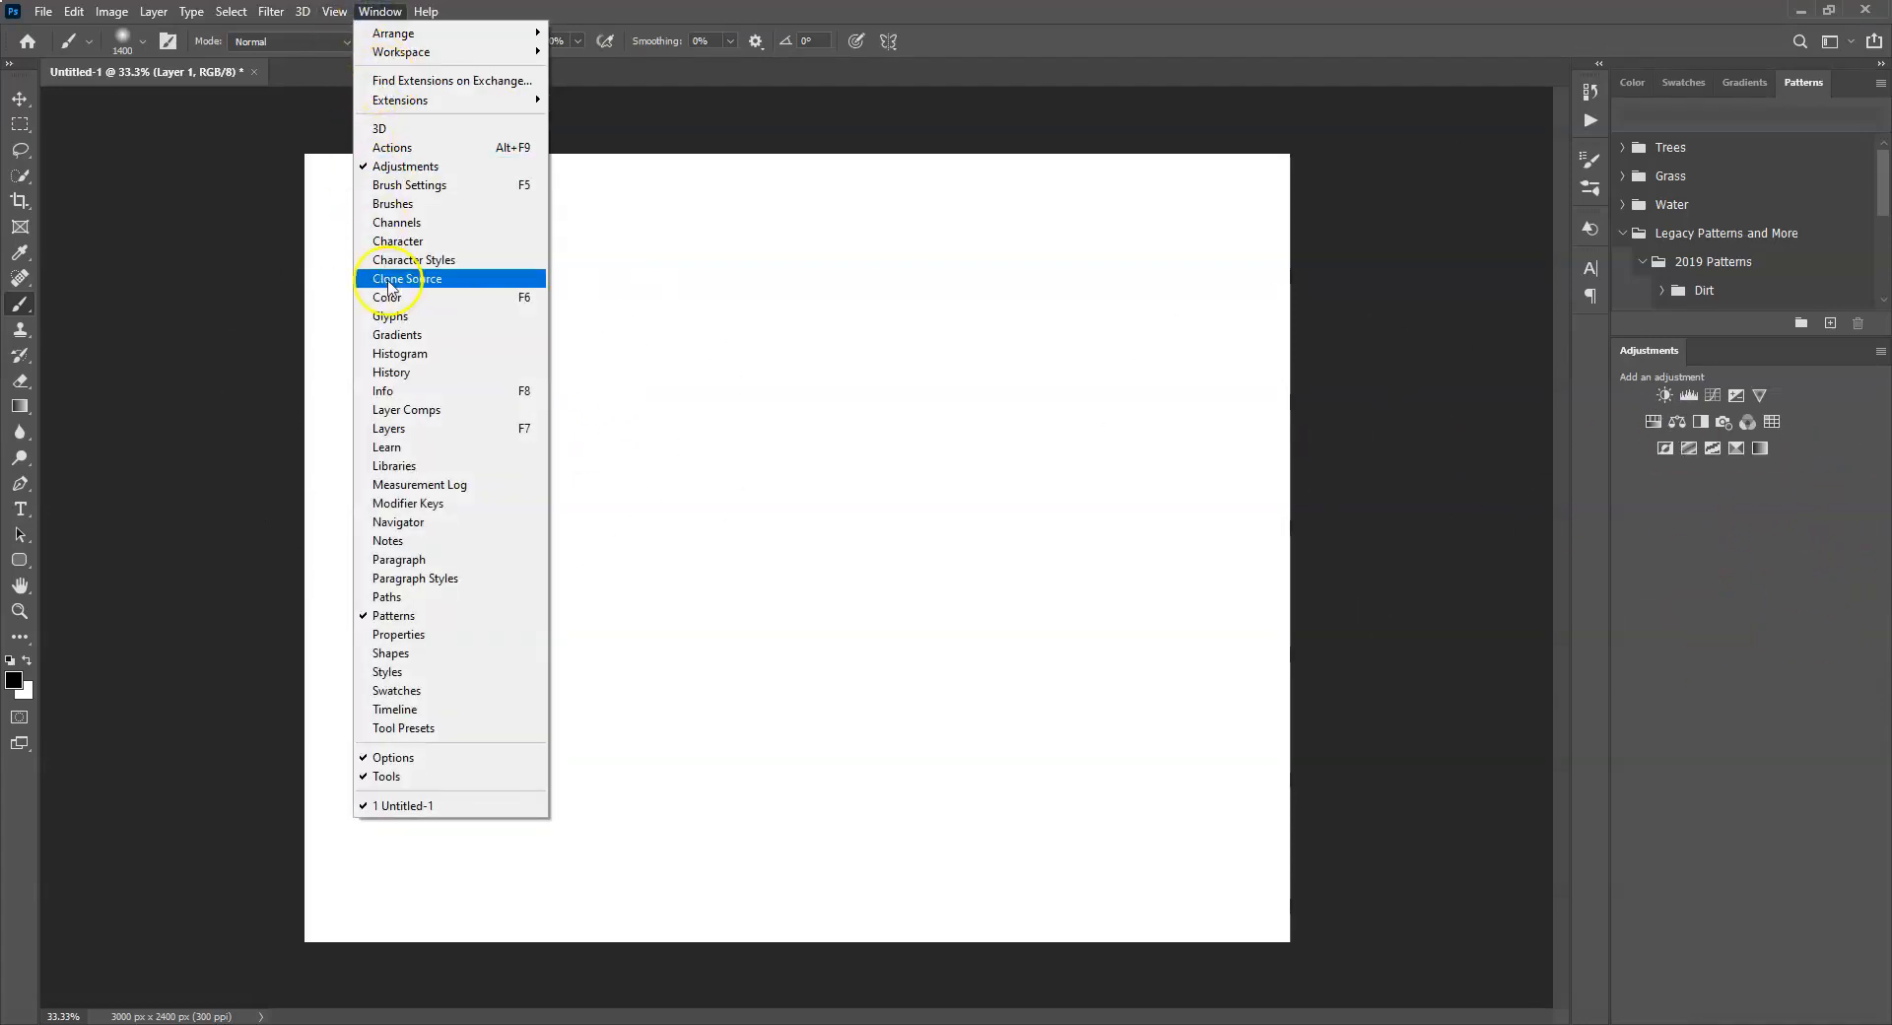
{"action": "left_click", "coordinate": [394, 432]}
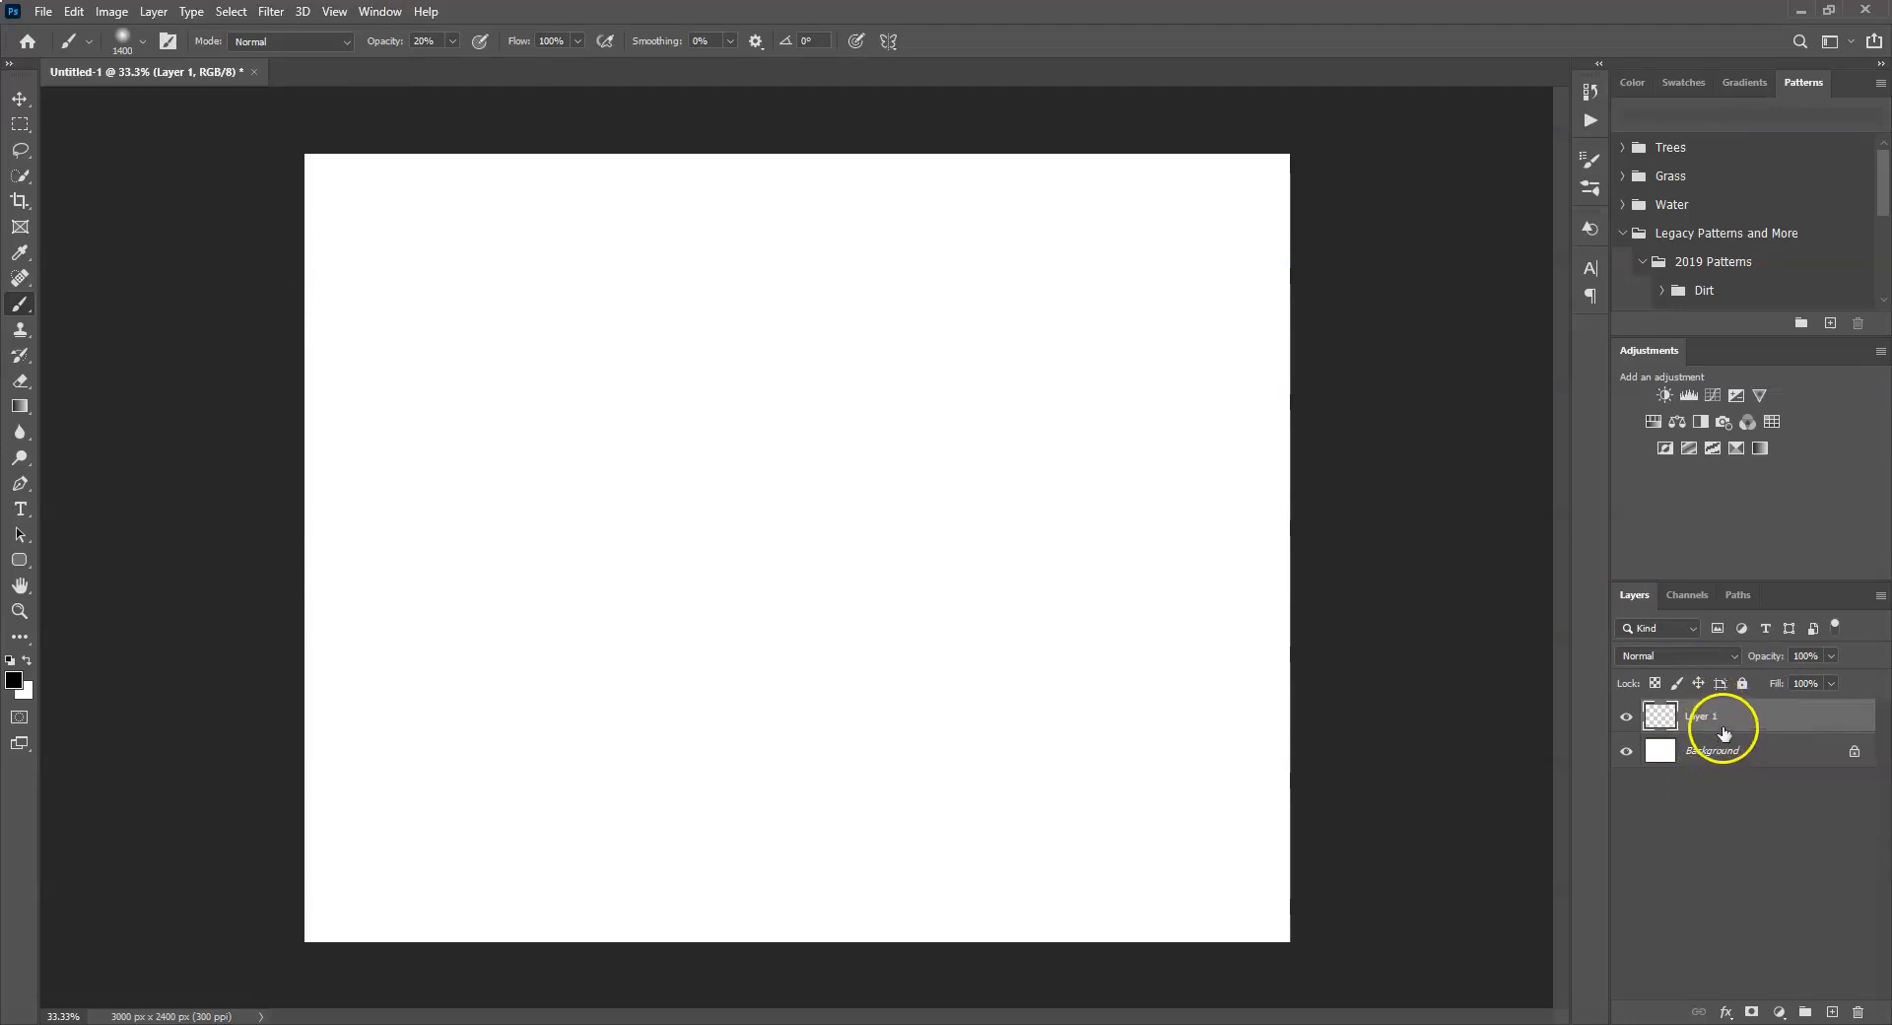
Add a second empty layer above Layer 1.
{"action": "left_click", "coordinate": [1831, 1012]}
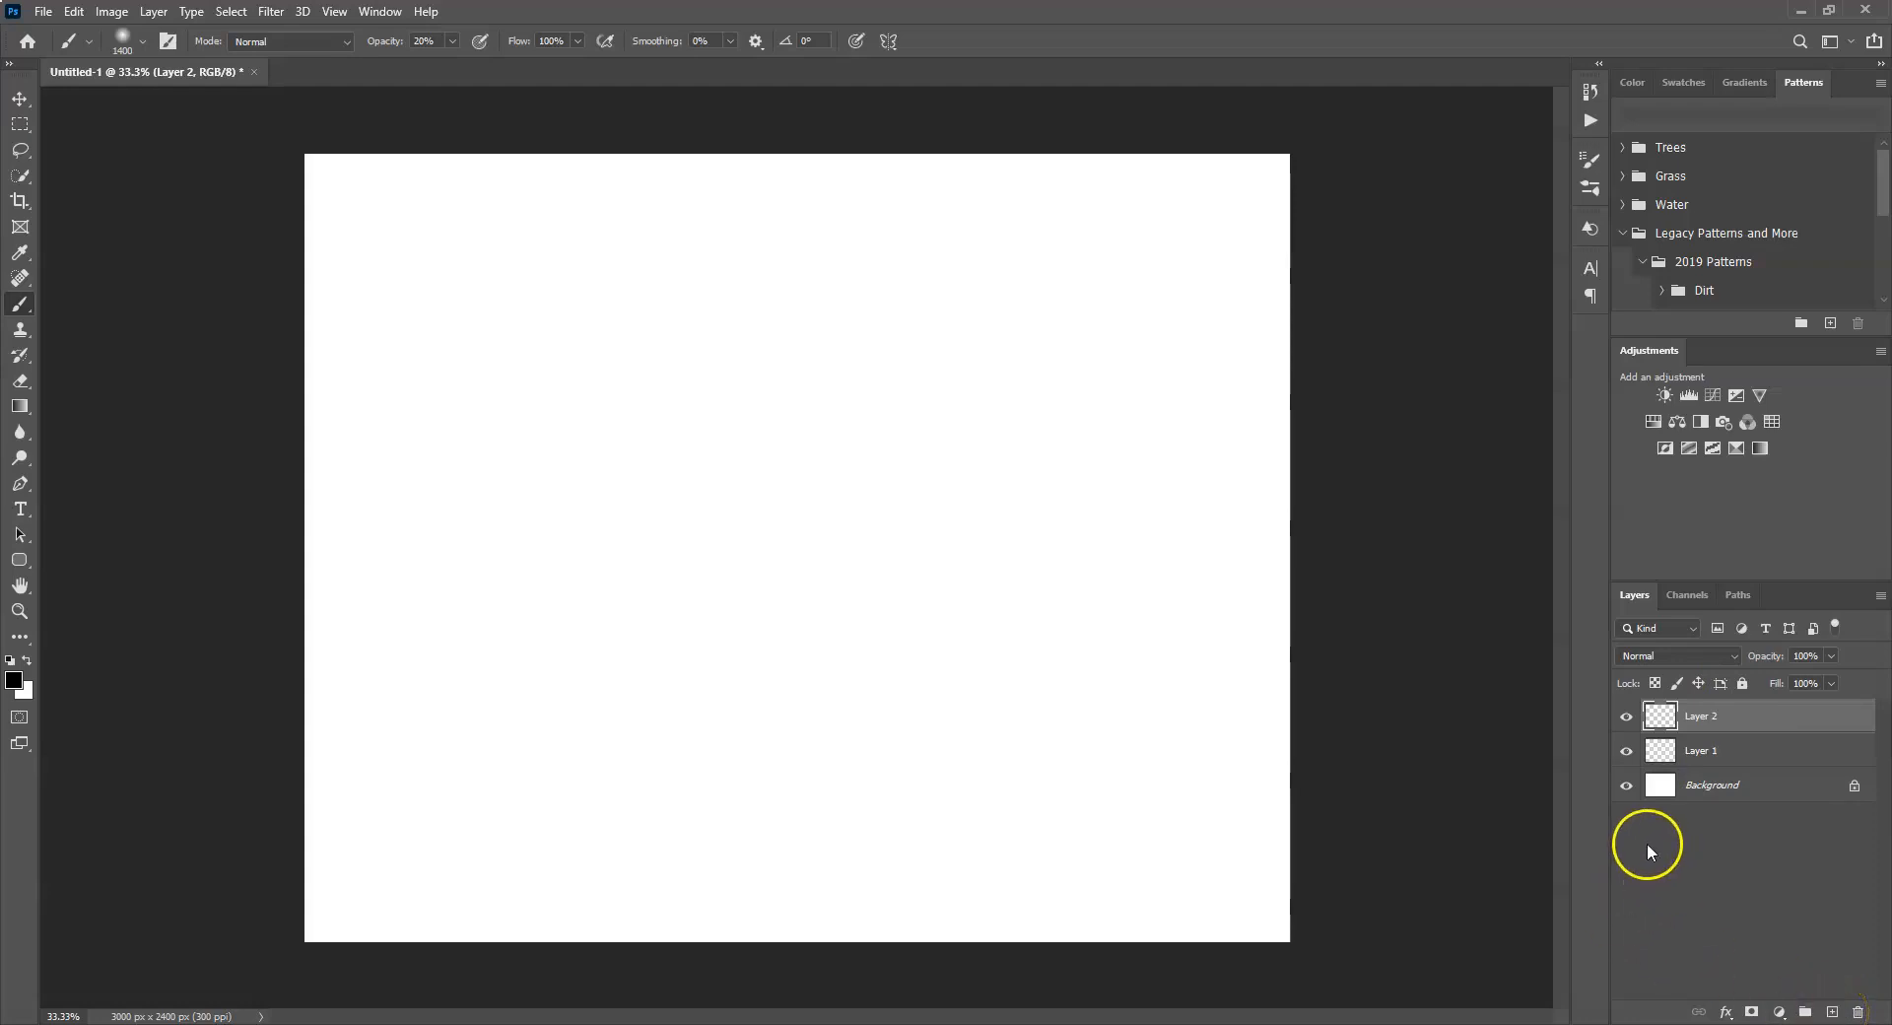
Select Layer 1 and Layer 2 in turn, delete Layer 2, and undo the deletion.
{"action": "left_click", "coordinate": [1737, 747]}
{"action": "left_click", "coordinate": [1732, 715]}
{"action": "double_click", "coordinate": [1815, 716]}
{"action": "left_click_drag", "start_coordinate": [1816, 712], "coordinate": [1856, 1012]}
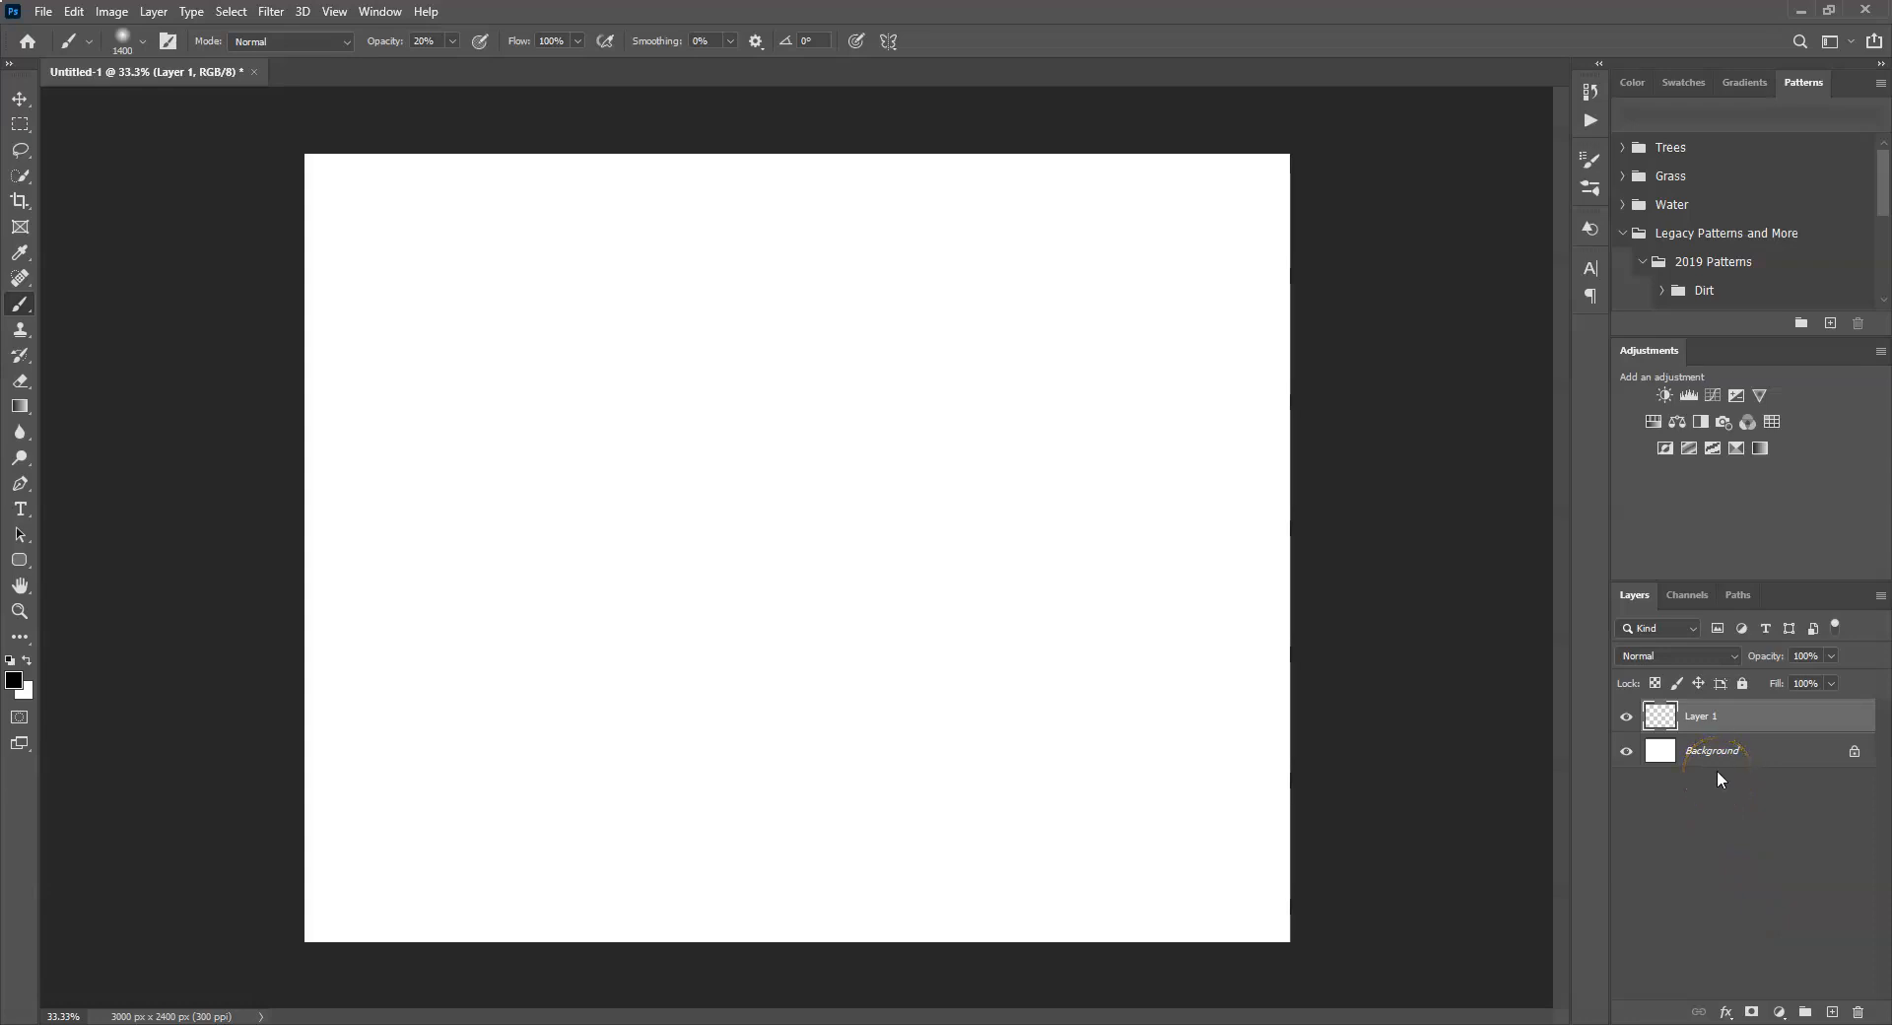
{"action": "key", "text": "ctrl+z"}
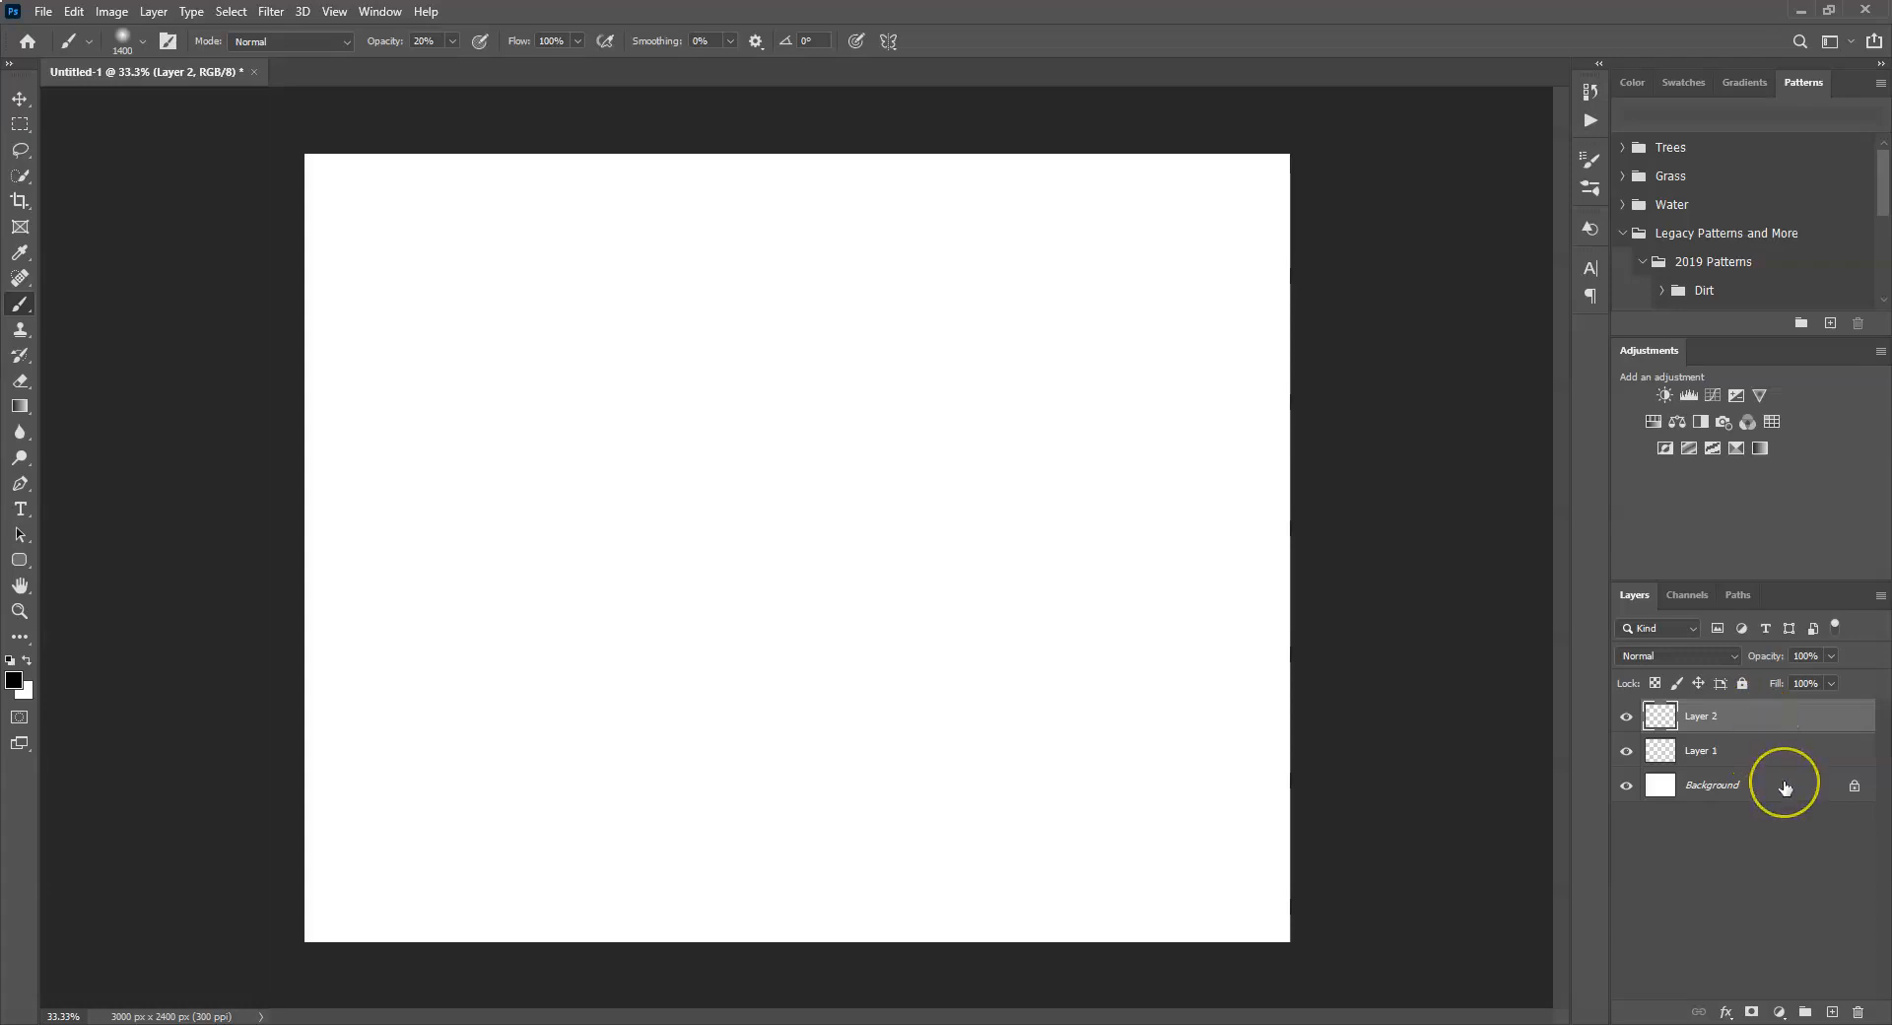
Delete Layer 2, undo the deletion, and delete the same layer again.
{"action": "key", "text": "Delete"}
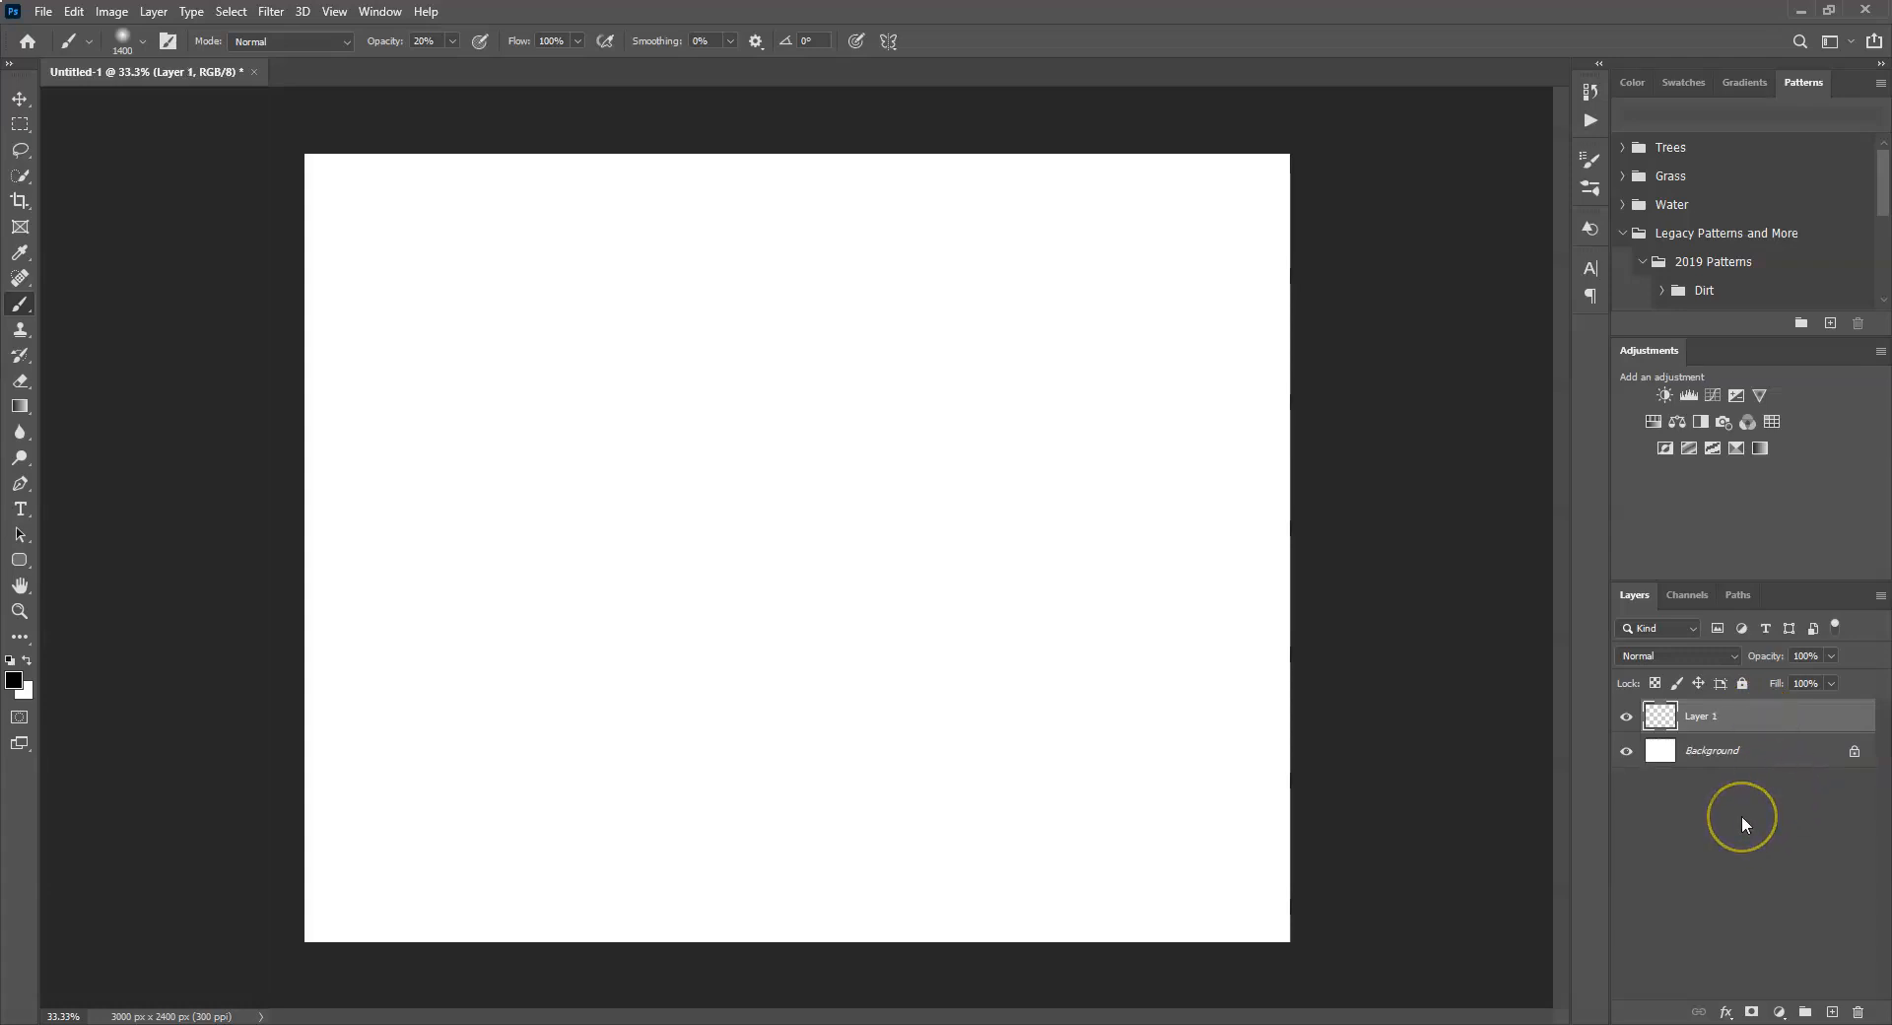
{"action": "key", "text": "ctrl+z"}
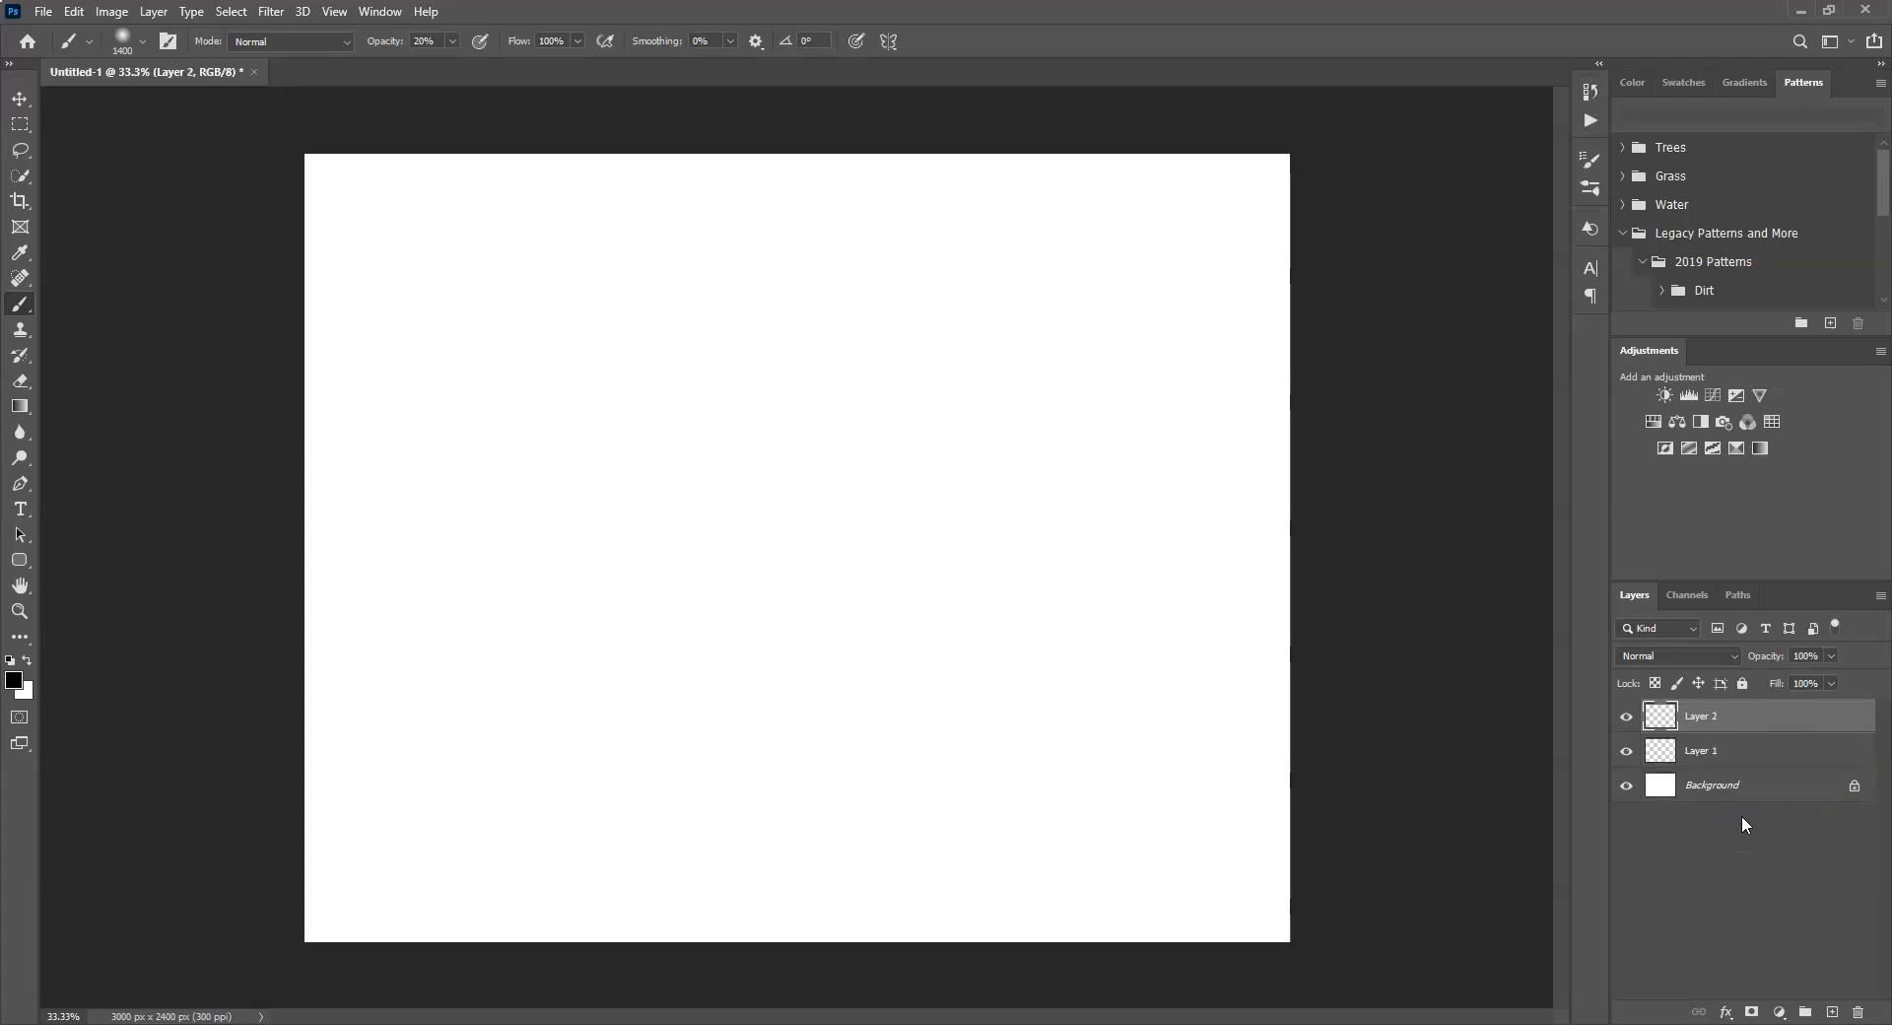
{"action": "right_click", "coordinate": [1730, 711]}
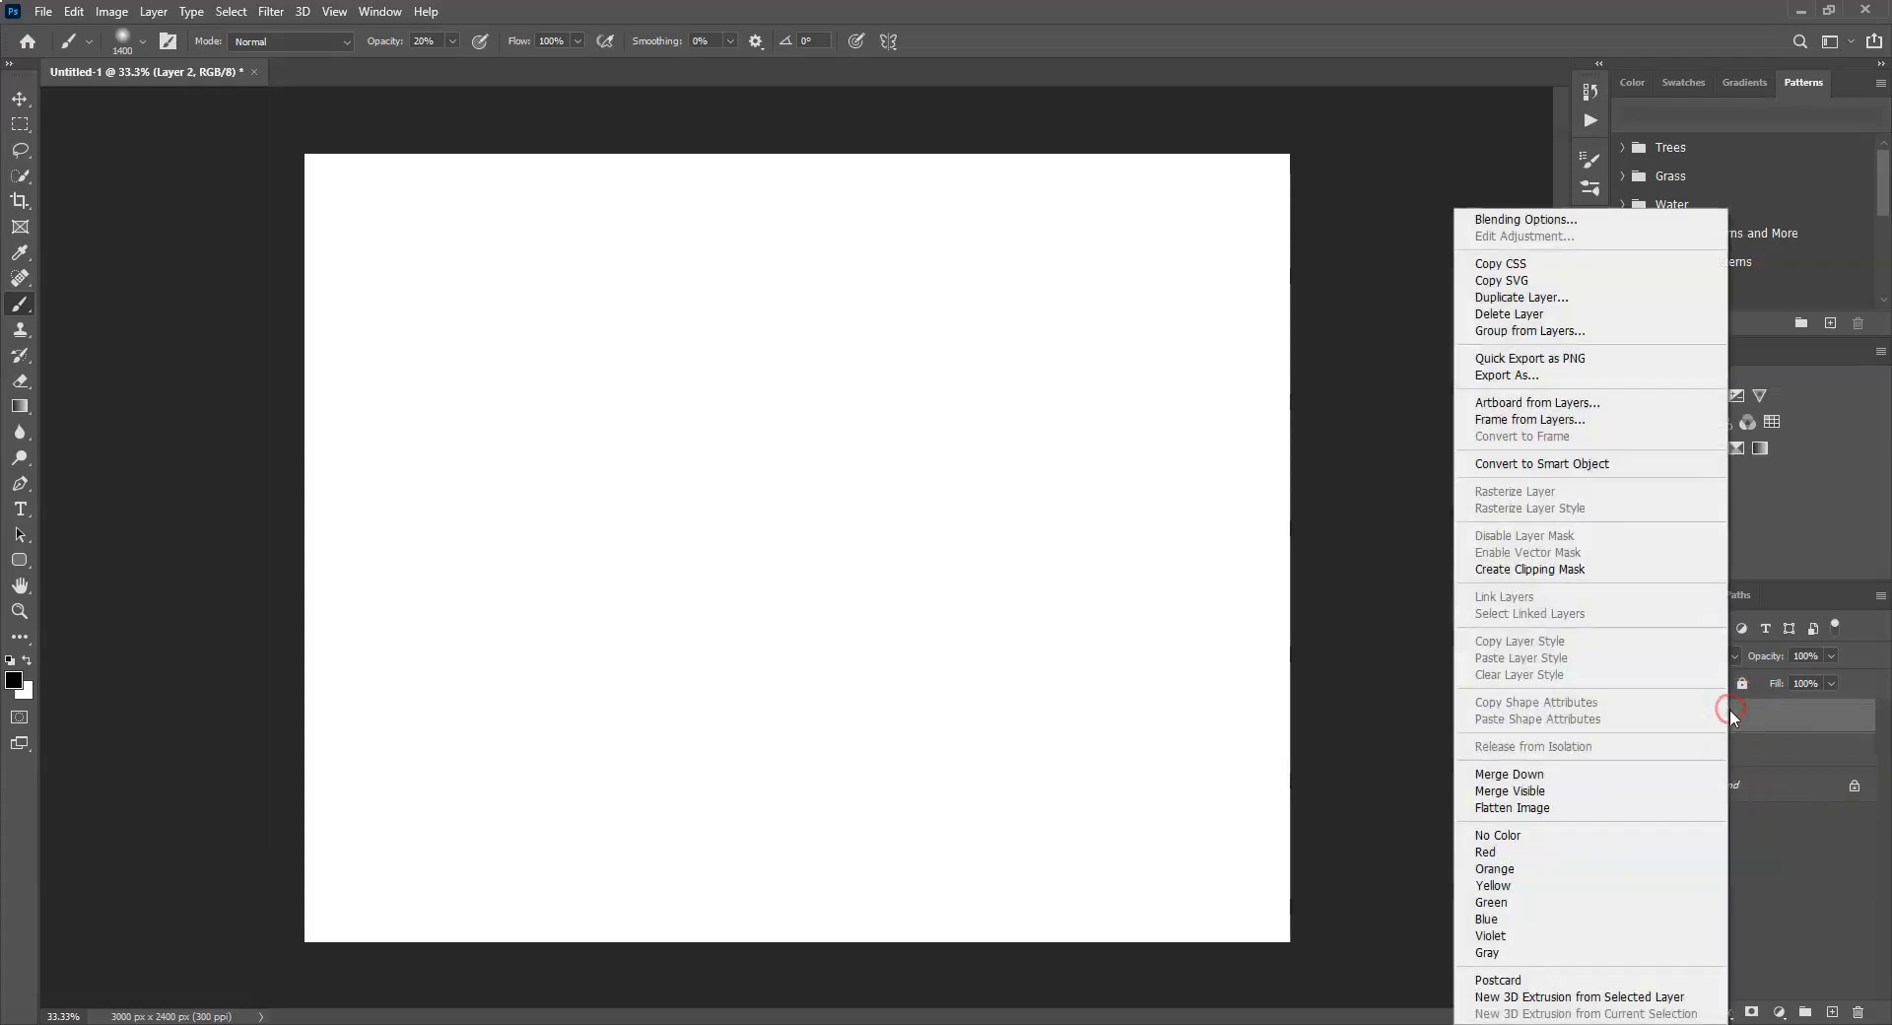
{"action": "left_click", "coordinate": [1511, 316]}
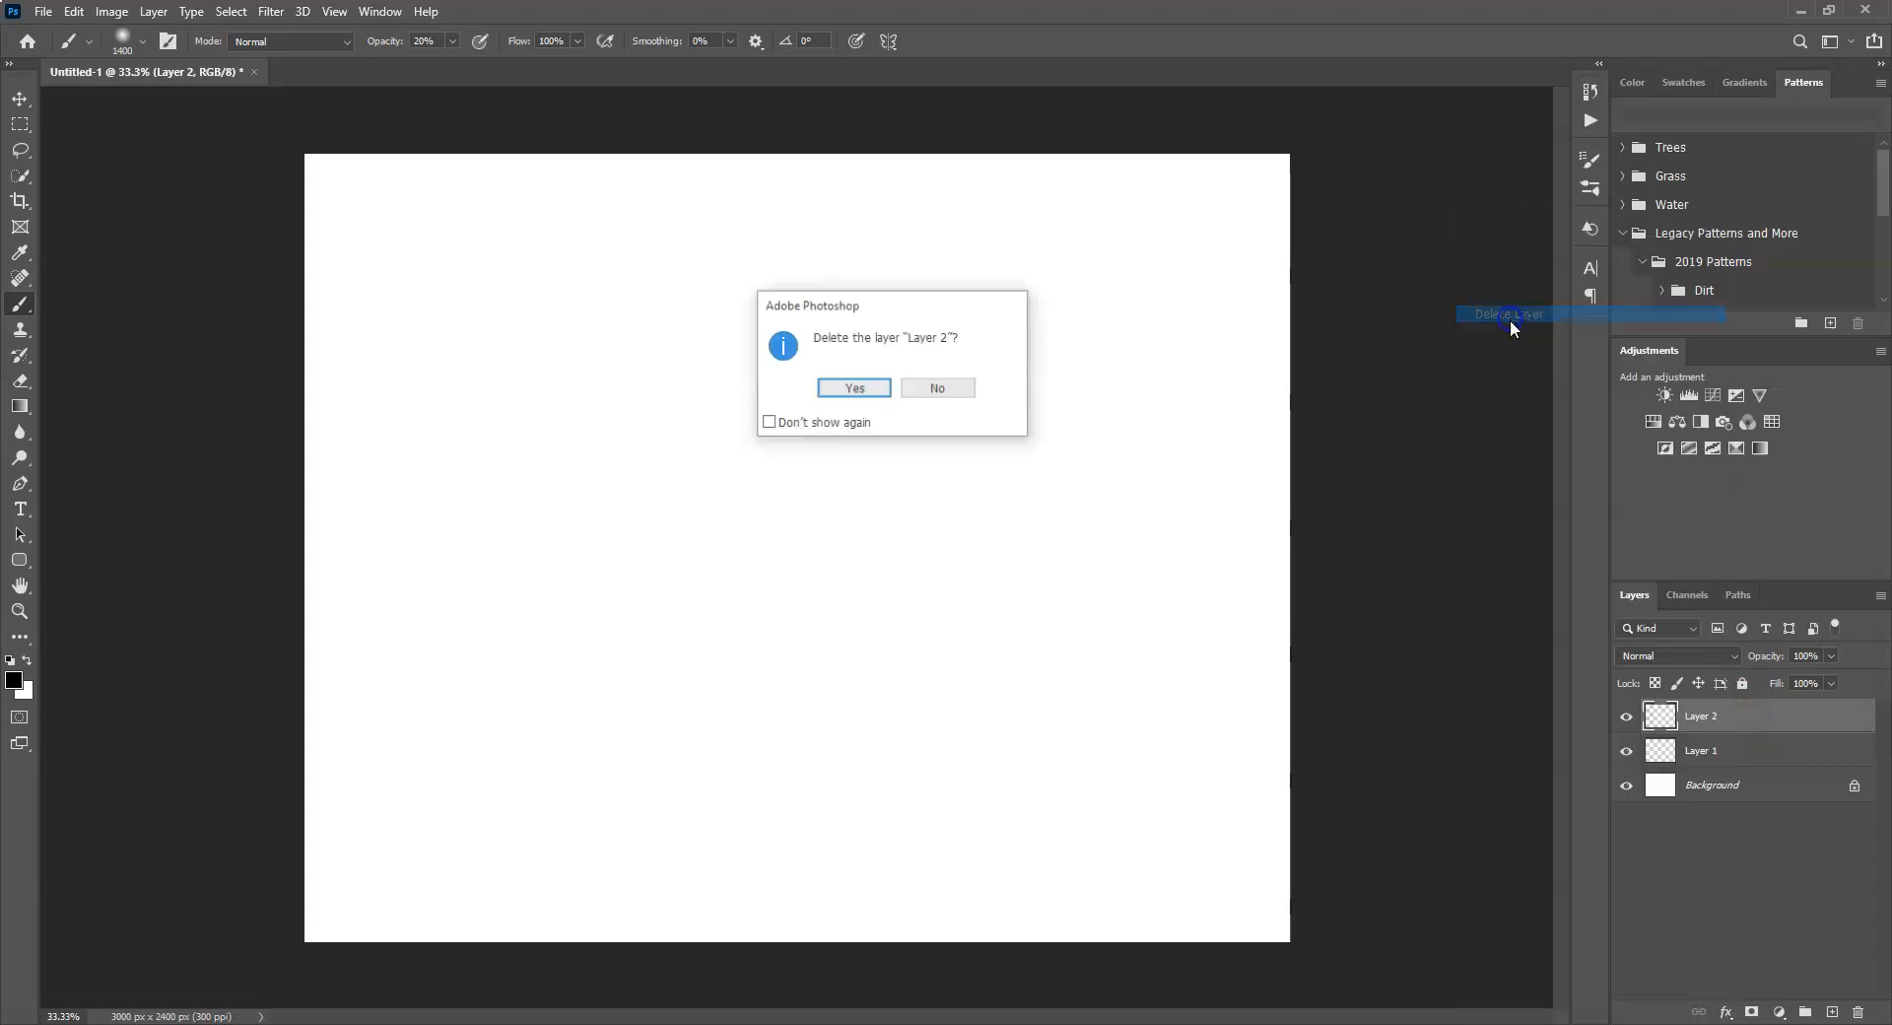
{"action": "left_click", "coordinate": [847, 388]}
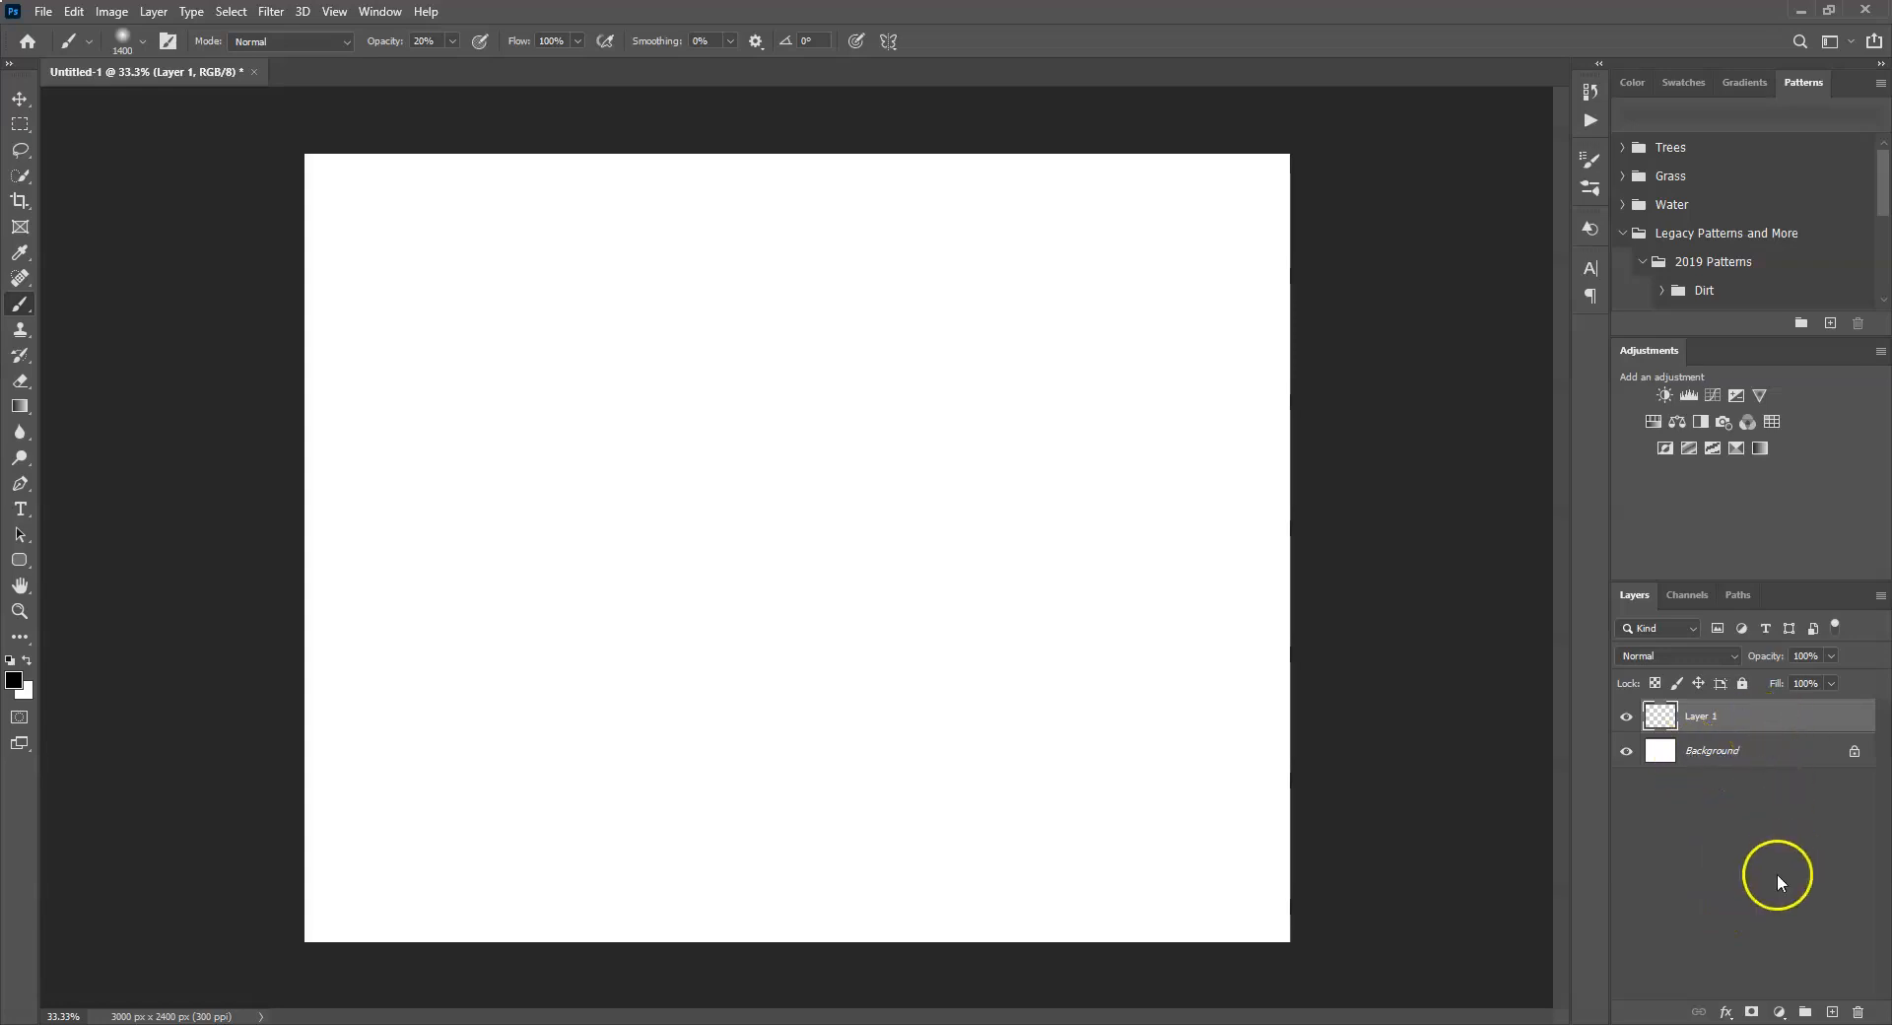
Add a new empty layer above Layer 1.
{"action": "left_click", "coordinate": [1831, 1013]}
{"action": "key", "text": "ctrl+n"}
{"action": "left_click", "coordinate": [1417, 818]}
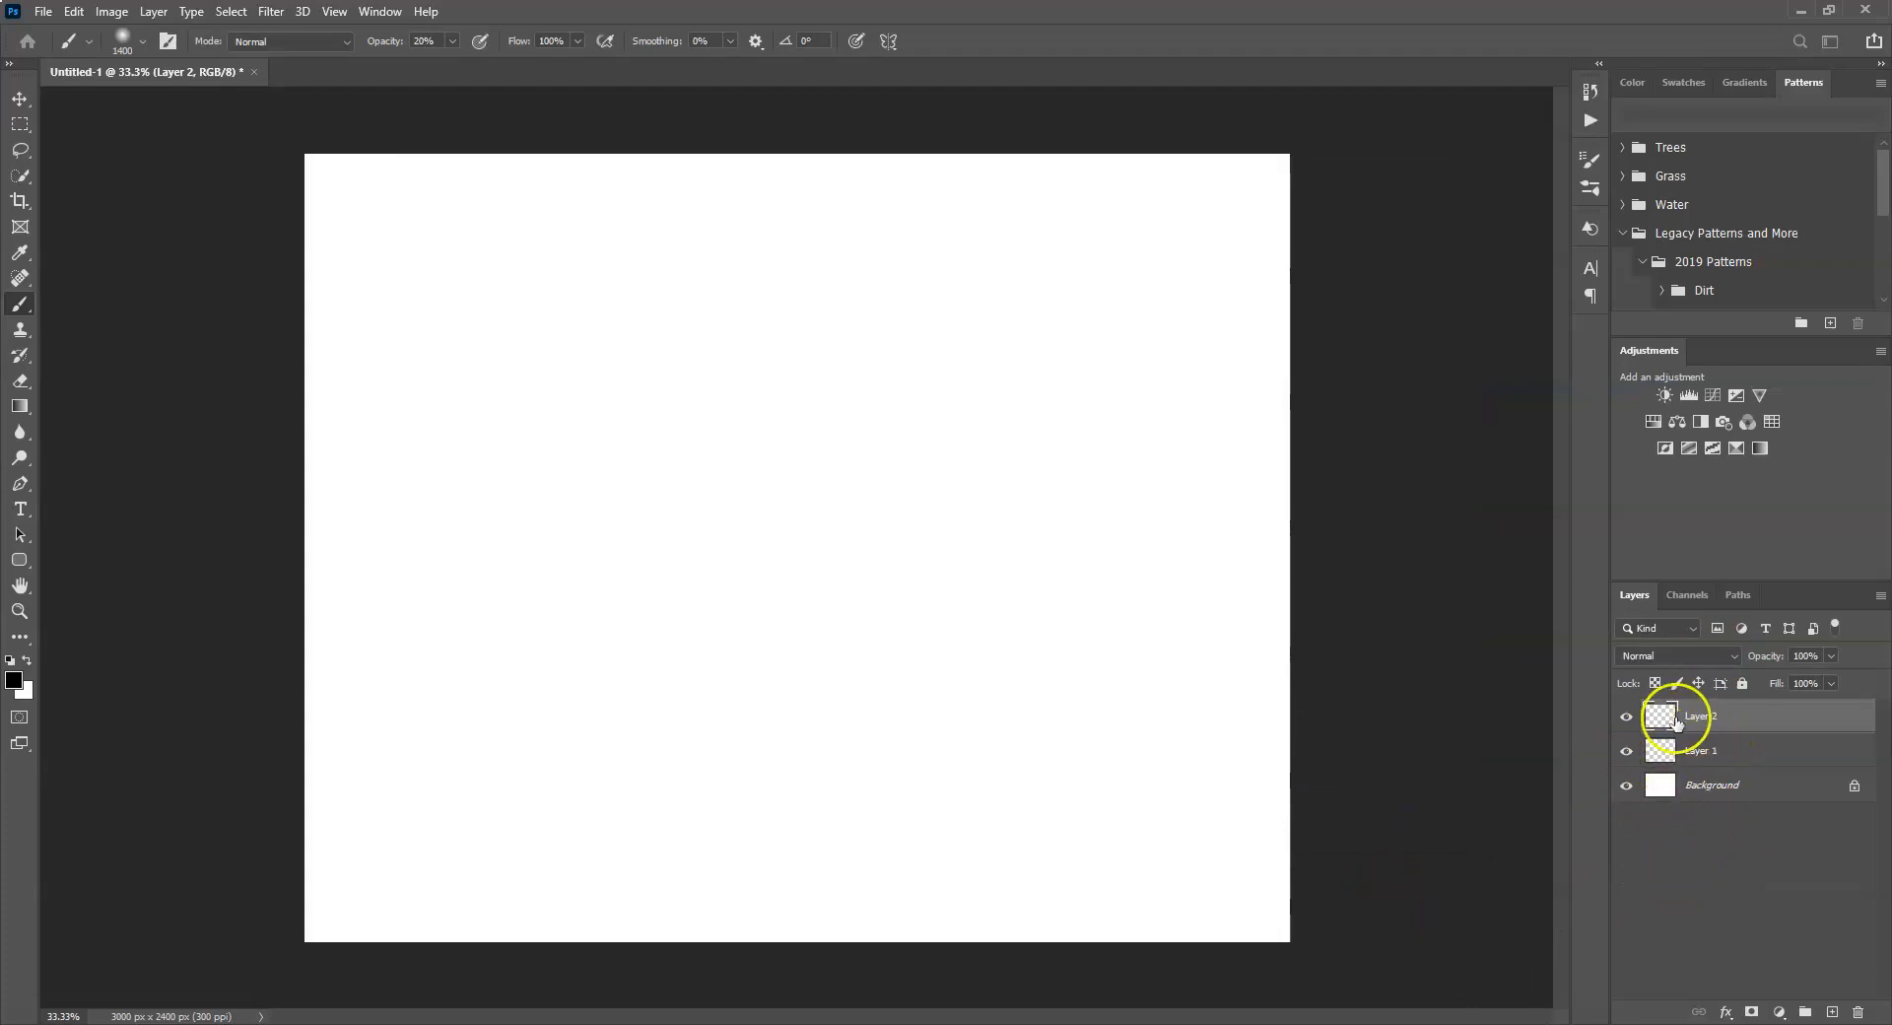
Try to move the locked Background layer on the canvas with the Move tool, and try the same with Layer 1 selected.
{"action": "left_click", "coordinate": [1702, 790]}
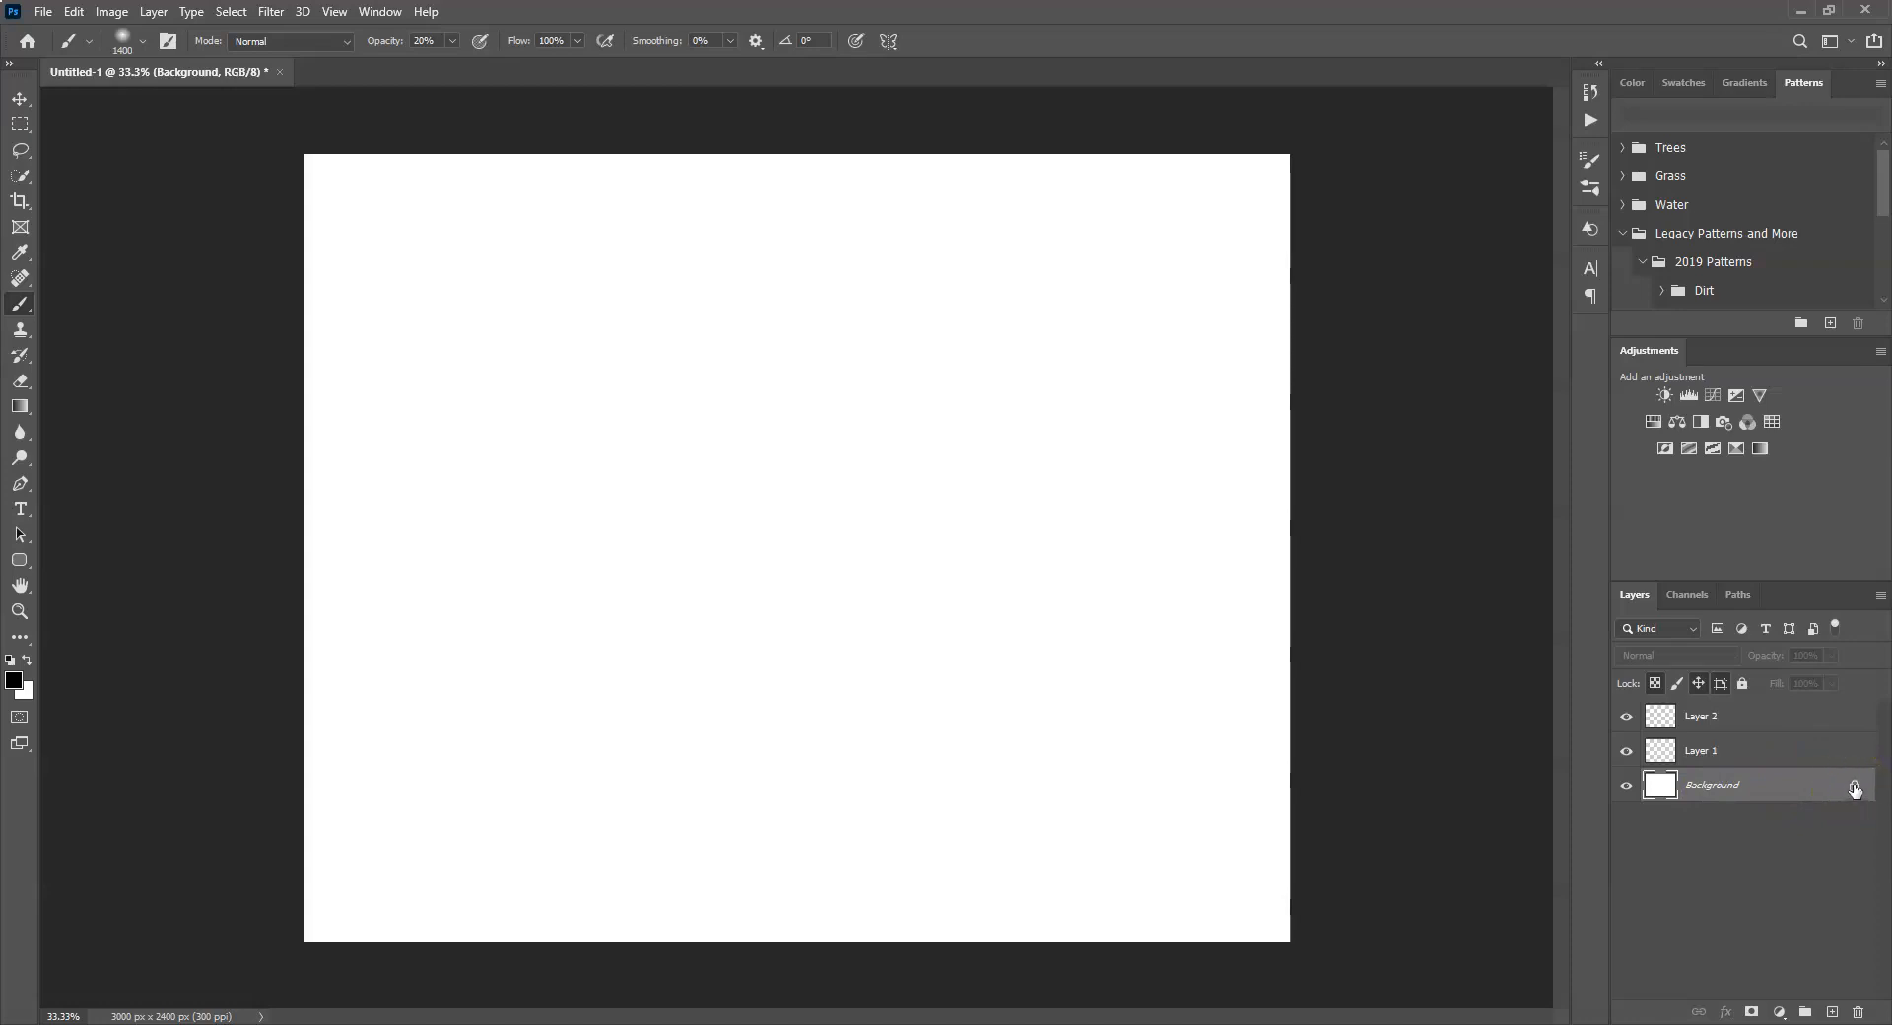
{"action": "left_click", "coordinate": [19, 102]}
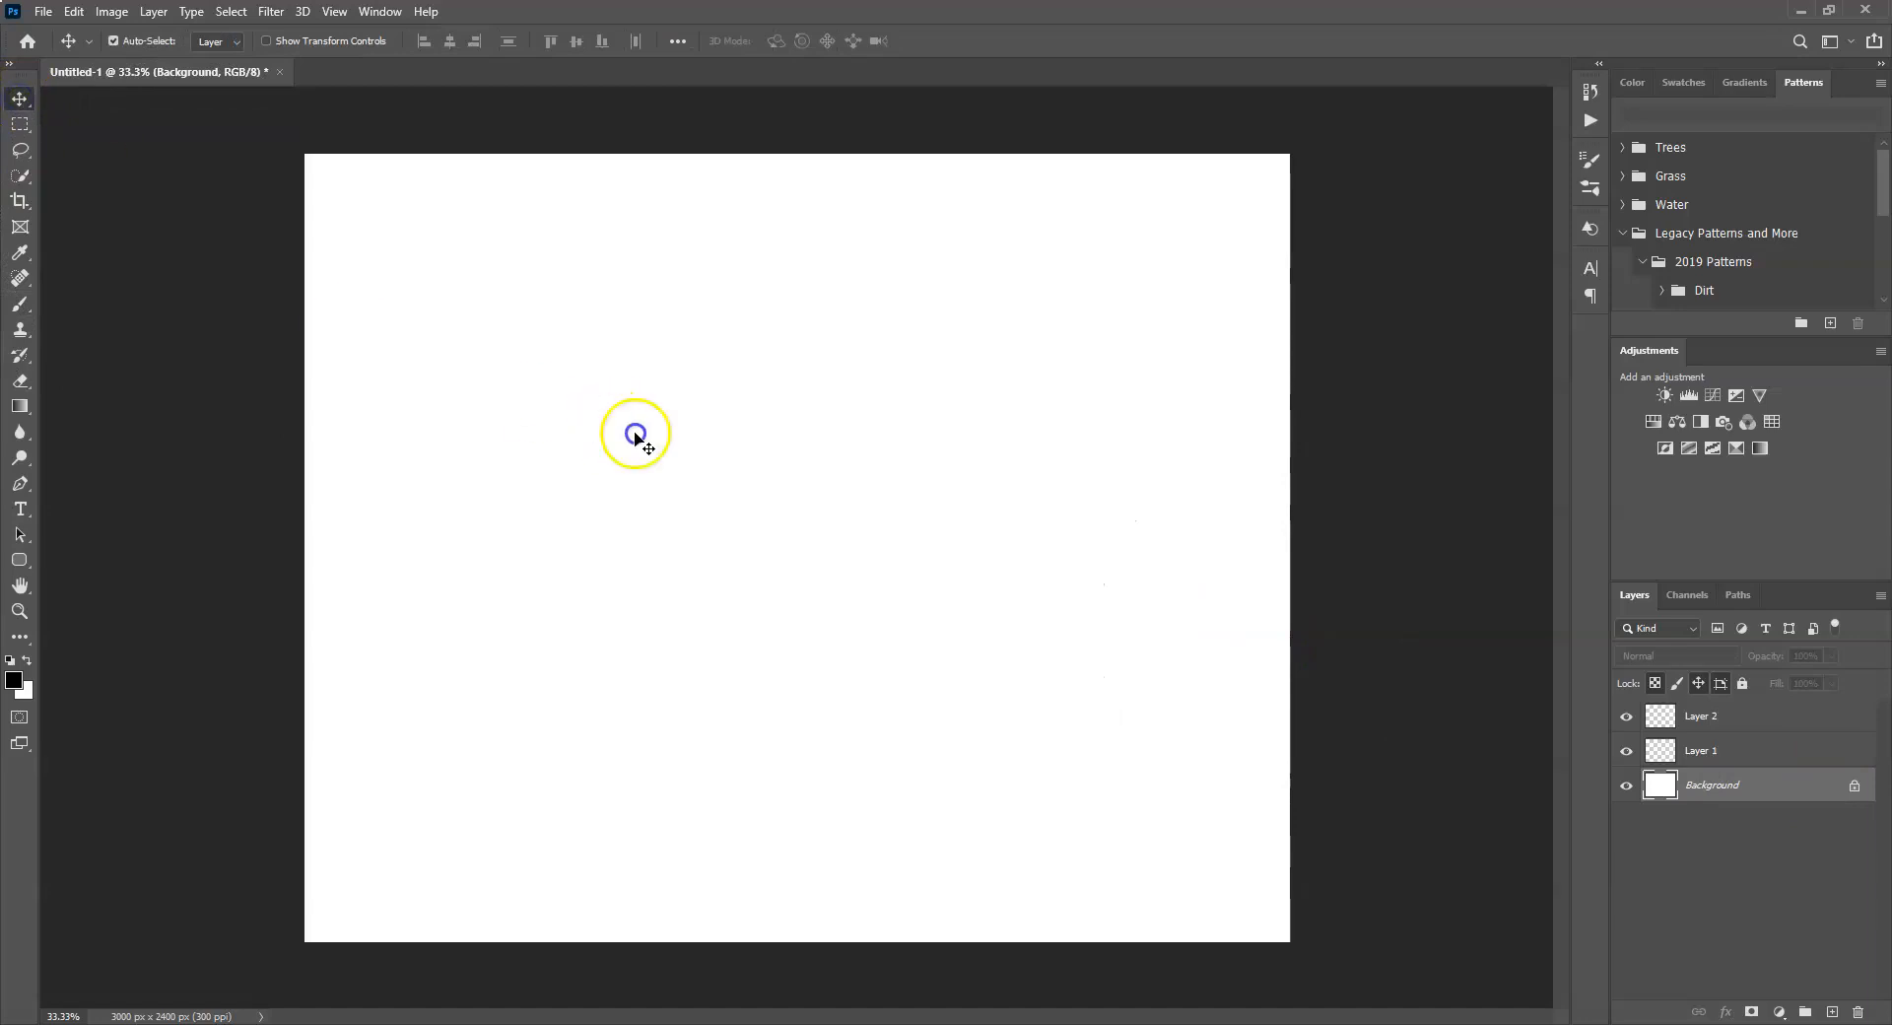
{"action": "left_click_drag", "start_coordinate": [634, 433], "coordinate": [824, 448]}
{"action": "left_click_drag", "start_coordinate": [552, 573], "coordinate": [628, 566]}
{"action": "left_click_drag", "start_coordinate": [911, 390], "coordinate": [916, 372]}
{"action": "left_click_drag", "start_coordinate": [811, 296], "coordinate": [702, 253]}
{"action": "left_click_drag", "start_coordinate": [472, 338], "coordinate": [593, 634]}
{"action": "left_click_drag", "start_coordinate": [1127, 654], "coordinate": [1107, 396]}
{"action": "left_click_drag", "start_coordinate": [724, 351], "coordinate": [701, 367]}
{"action": "left_click_drag", "start_coordinate": [583, 641], "coordinate": [807, 646]}
{"action": "left_click", "coordinate": [1712, 752]}
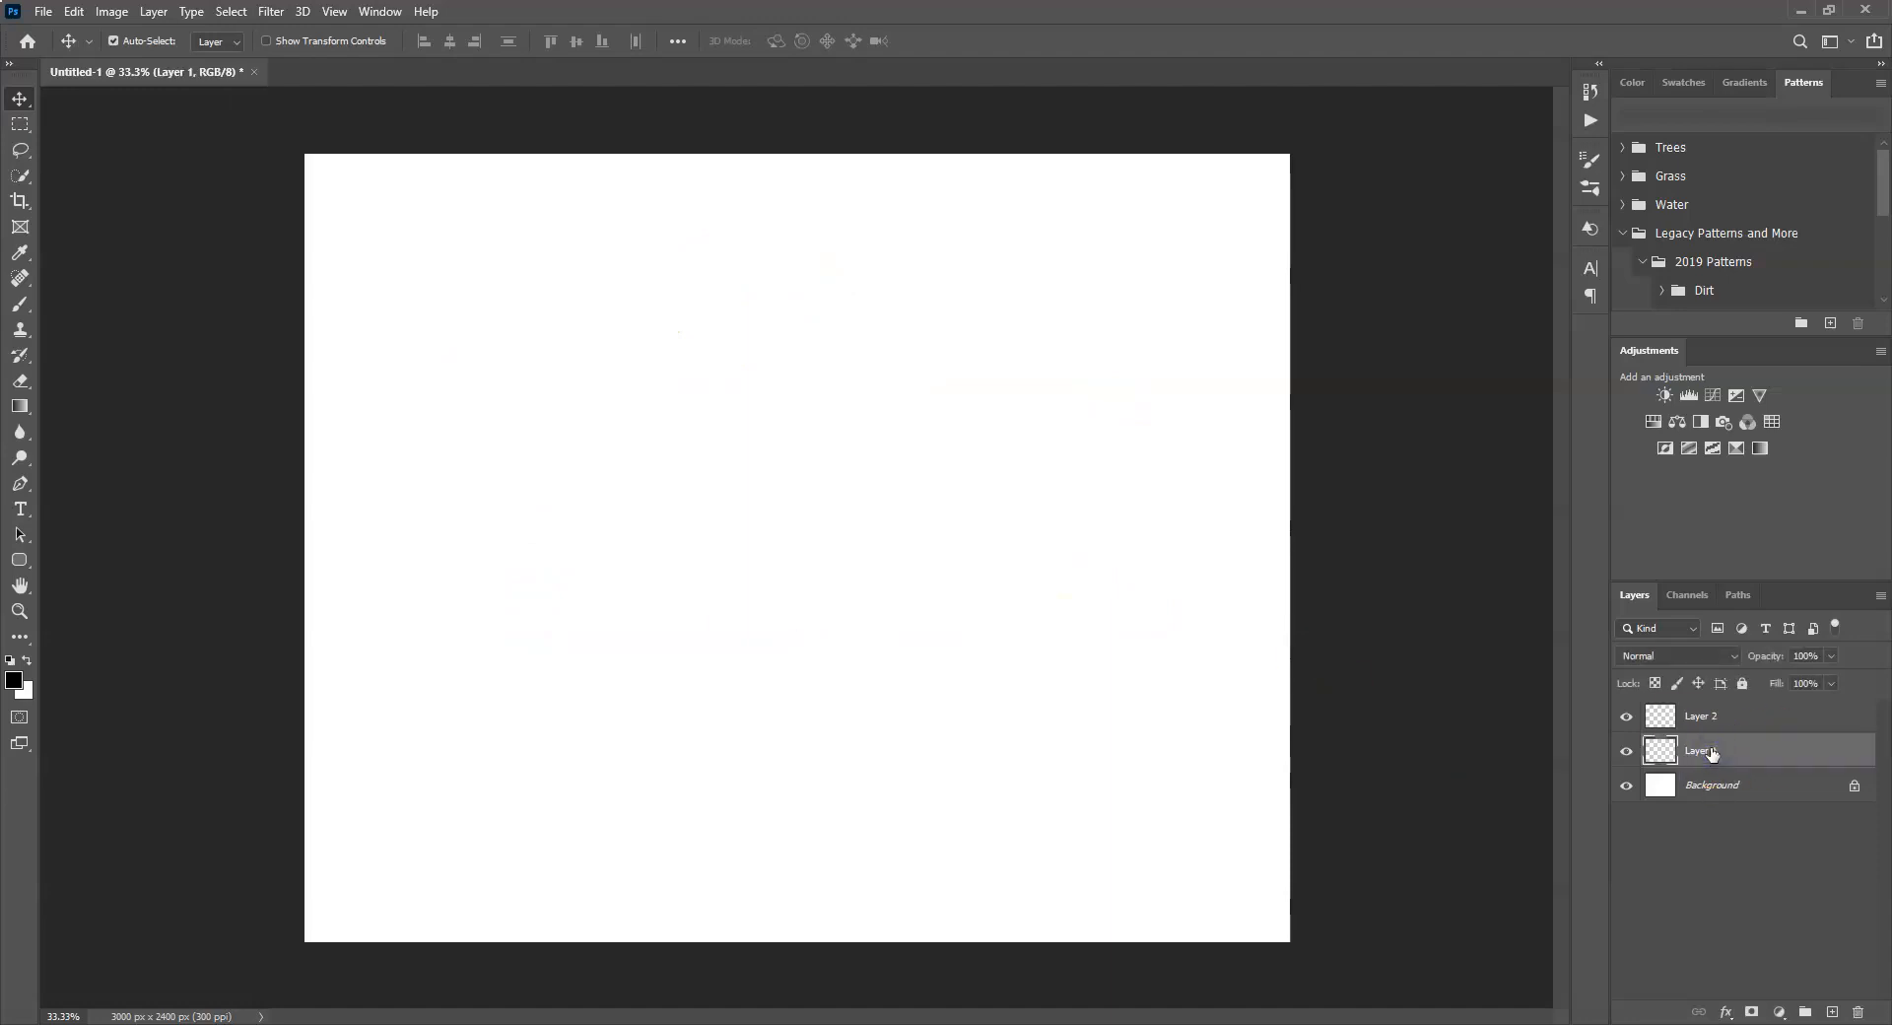
{"action": "left_click_drag", "start_coordinate": [917, 507], "coordinate": [464, 440]}
Select the Background layer and add a Solid Color fill layer directly above it.
{"action": "left_click", "coordinate": [1767, 769]}
{"action": "left_click", "coordinate": [1722, 783]}
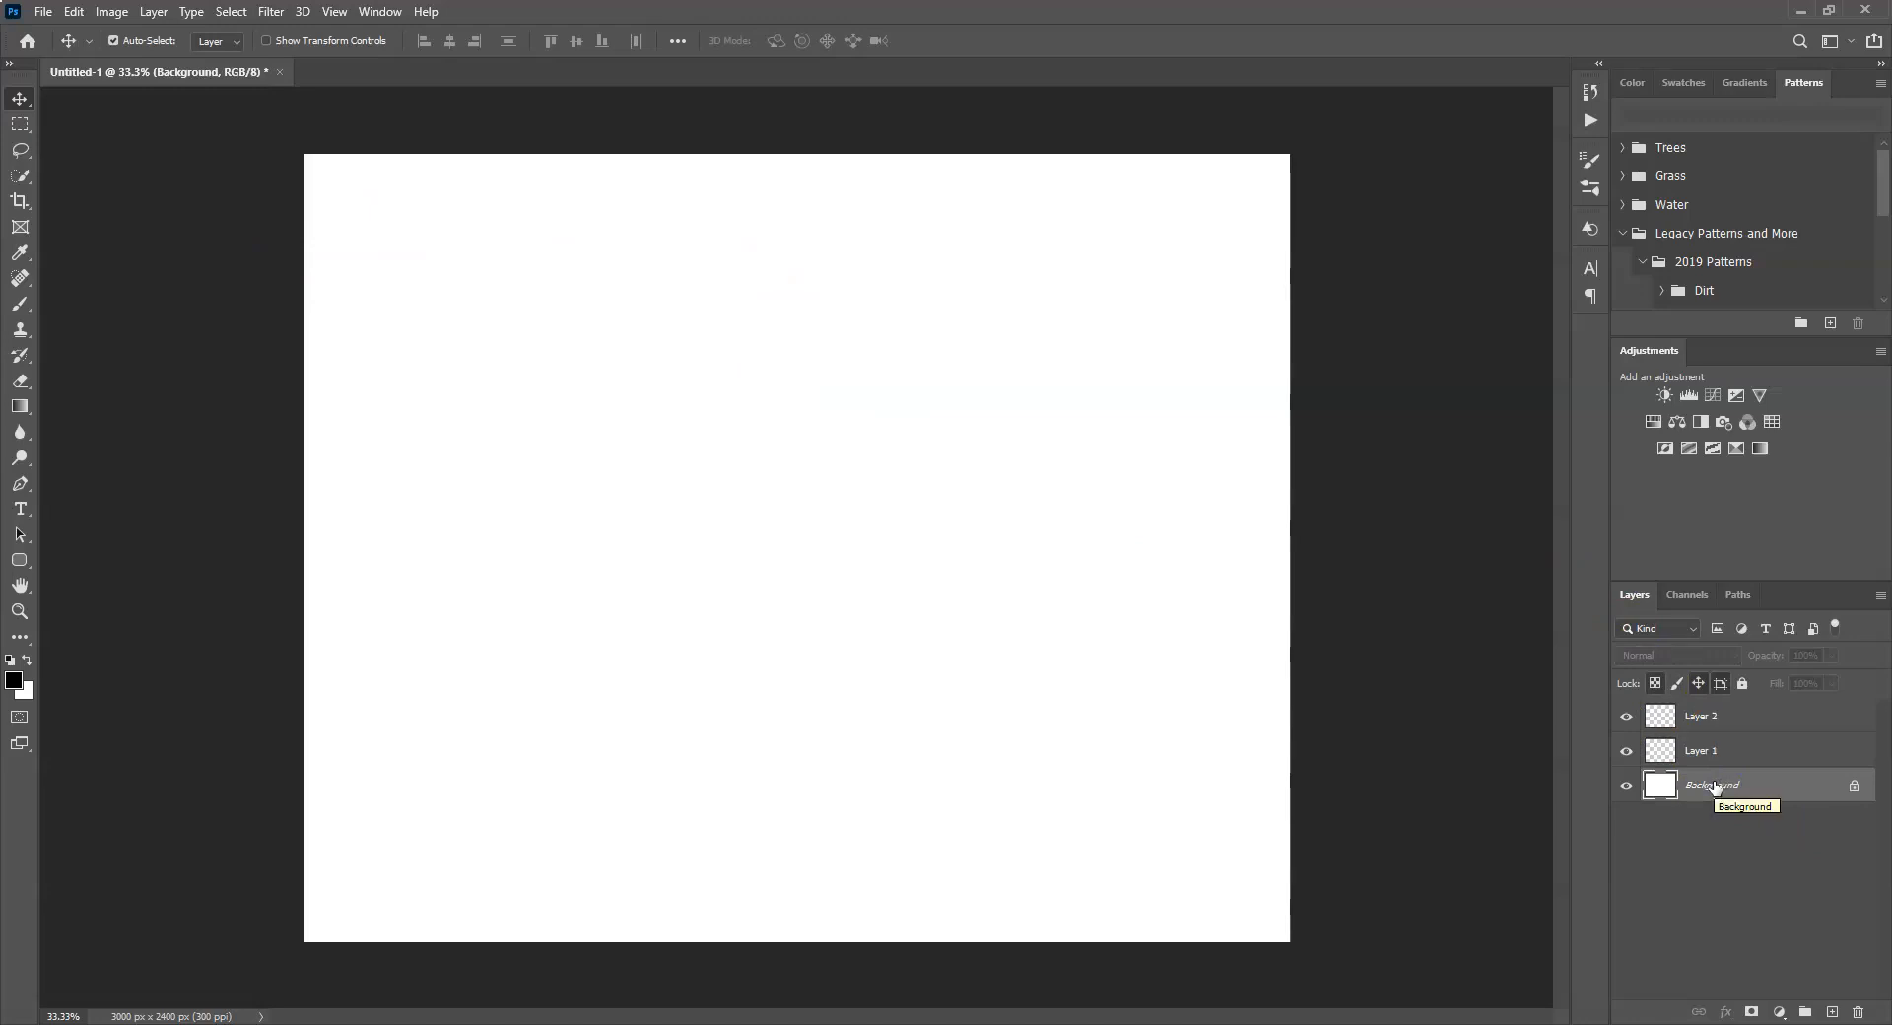
{"action": "left_click", "coordinate": [1720, 786]}
{"action": "left_click", "coordinate": [1717, 807]}
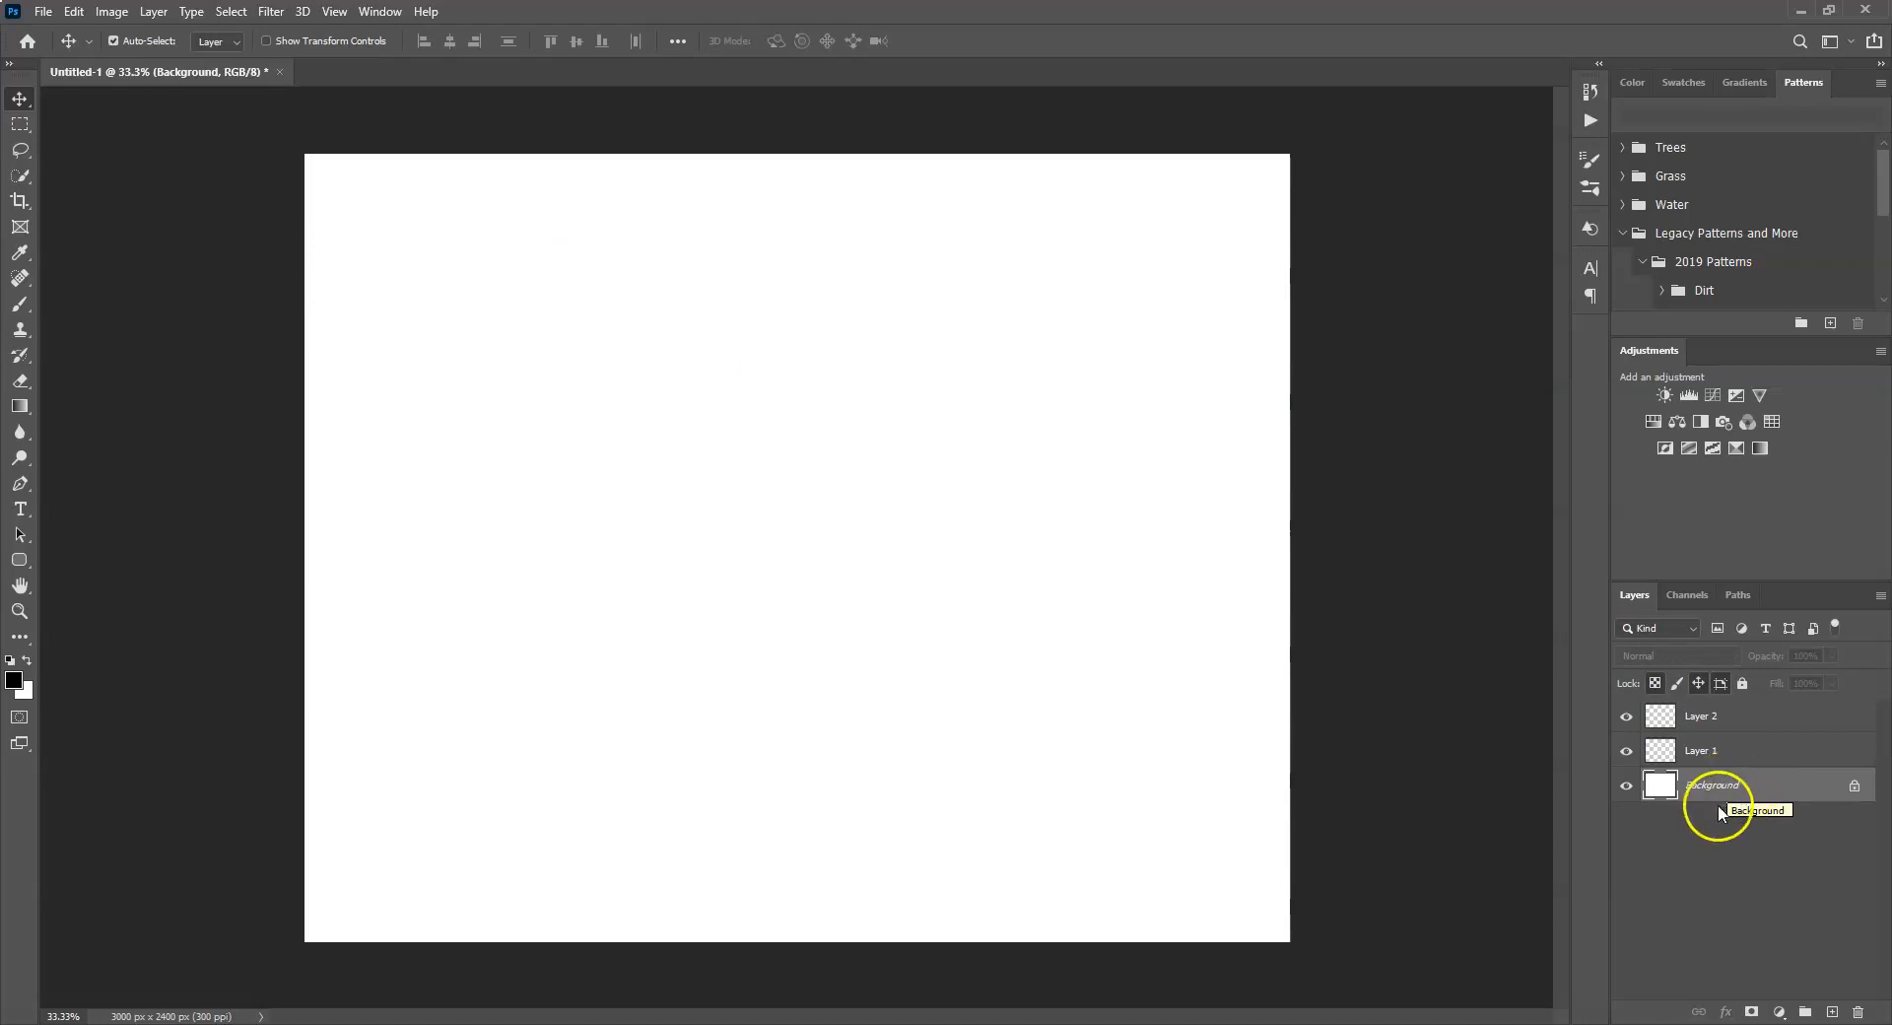
{"action": "left_click", "coordinate": [1778, 1012]}
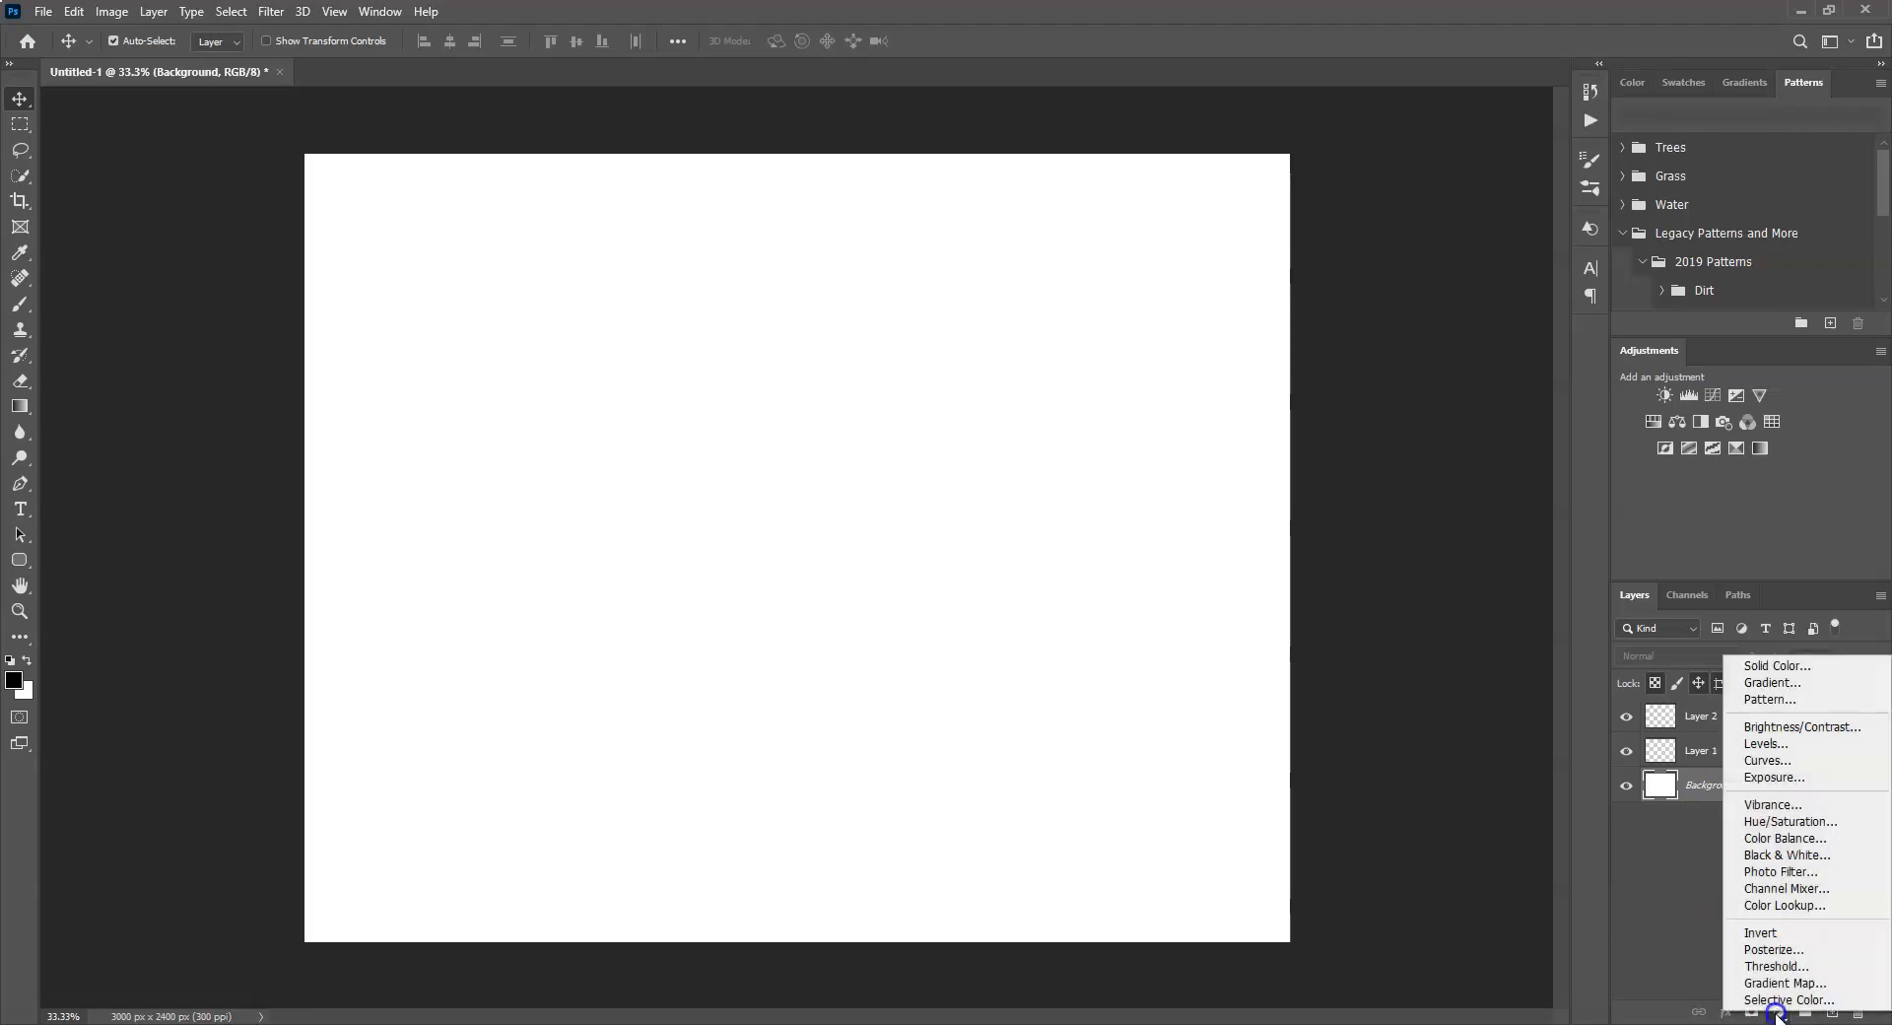
{"action": "left_click", "coordinate": [1774, 668]}
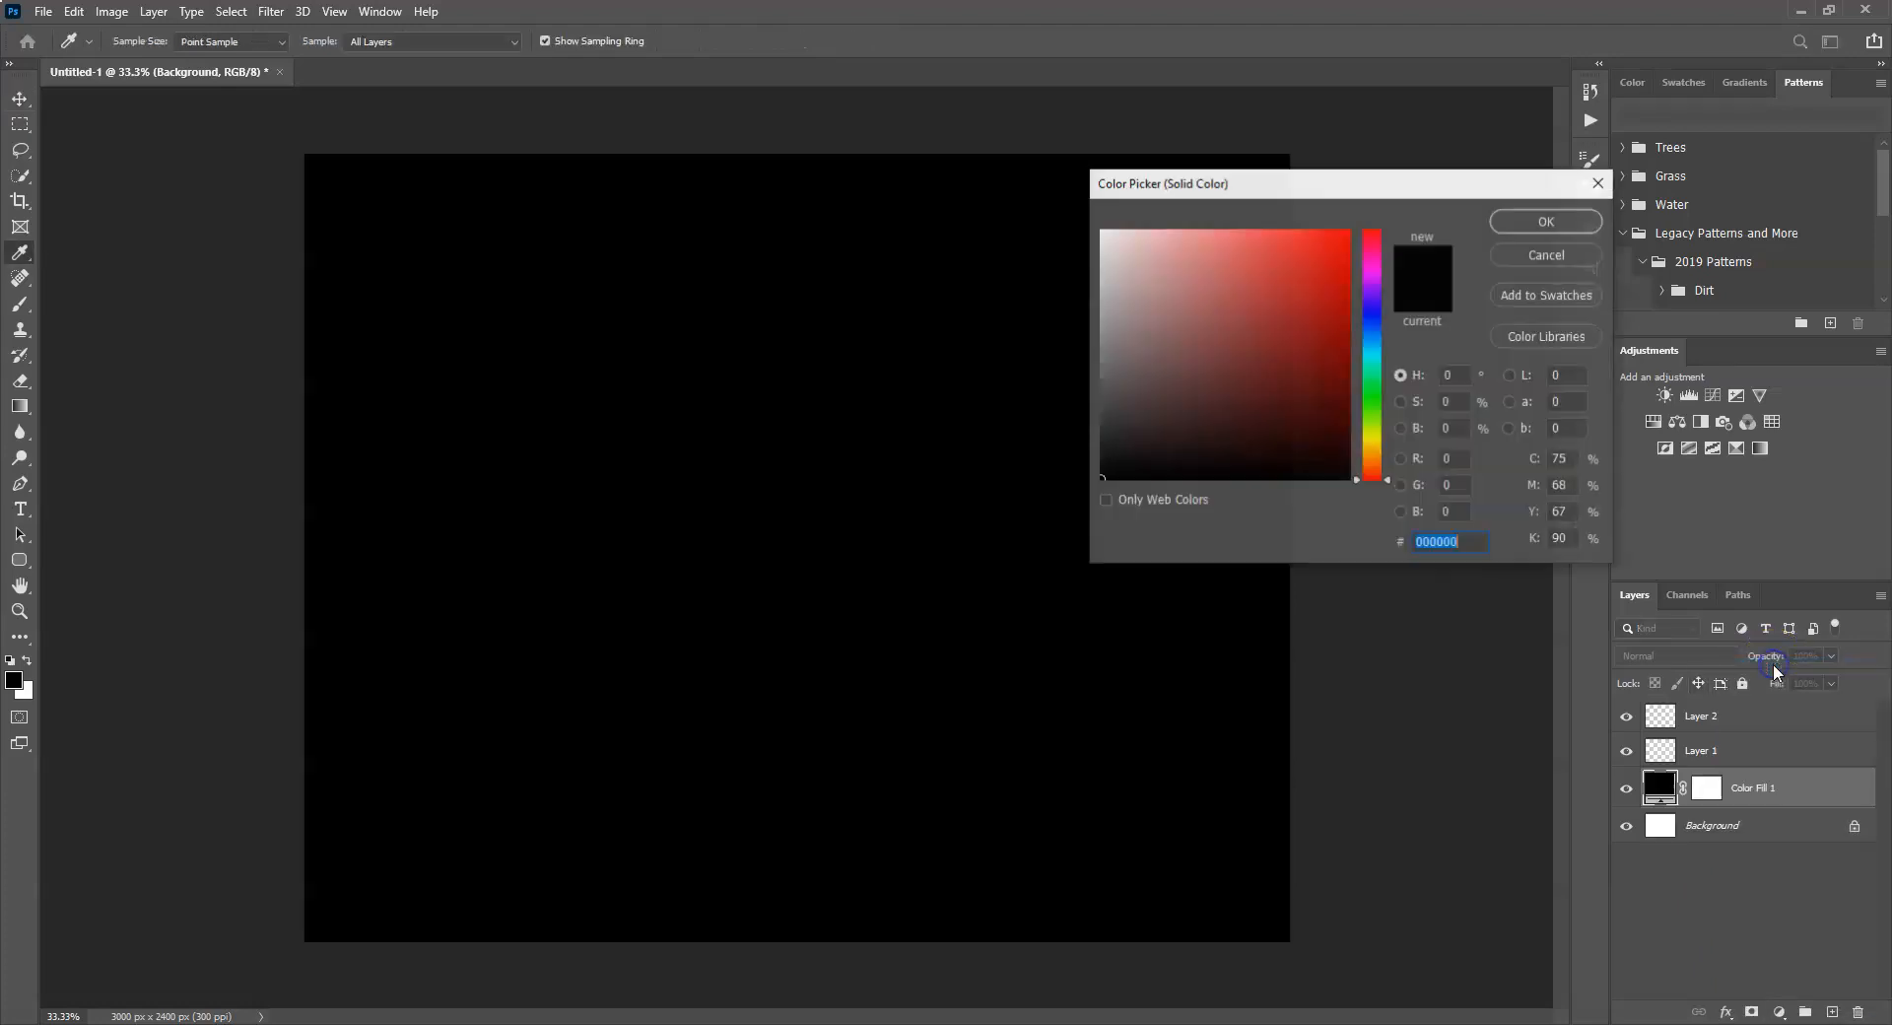
Set the solid fill layer's colour to bright red (fe0404).
{"action": "left_click_drag", "start_coordinate": [1148, 393], "coordinate": [1331, 405]}
{"action": "left_click", "coordinate": [1347, 361]}
{"action": "left_click", "coordinate": [1331, 269]}
{"action": "left_click", "coordinate": [1371, 249]}
{"action": "left_click", "coordinate": [1371, 230]}
{"action": "left_click", "coordinate": [1337, 239]}
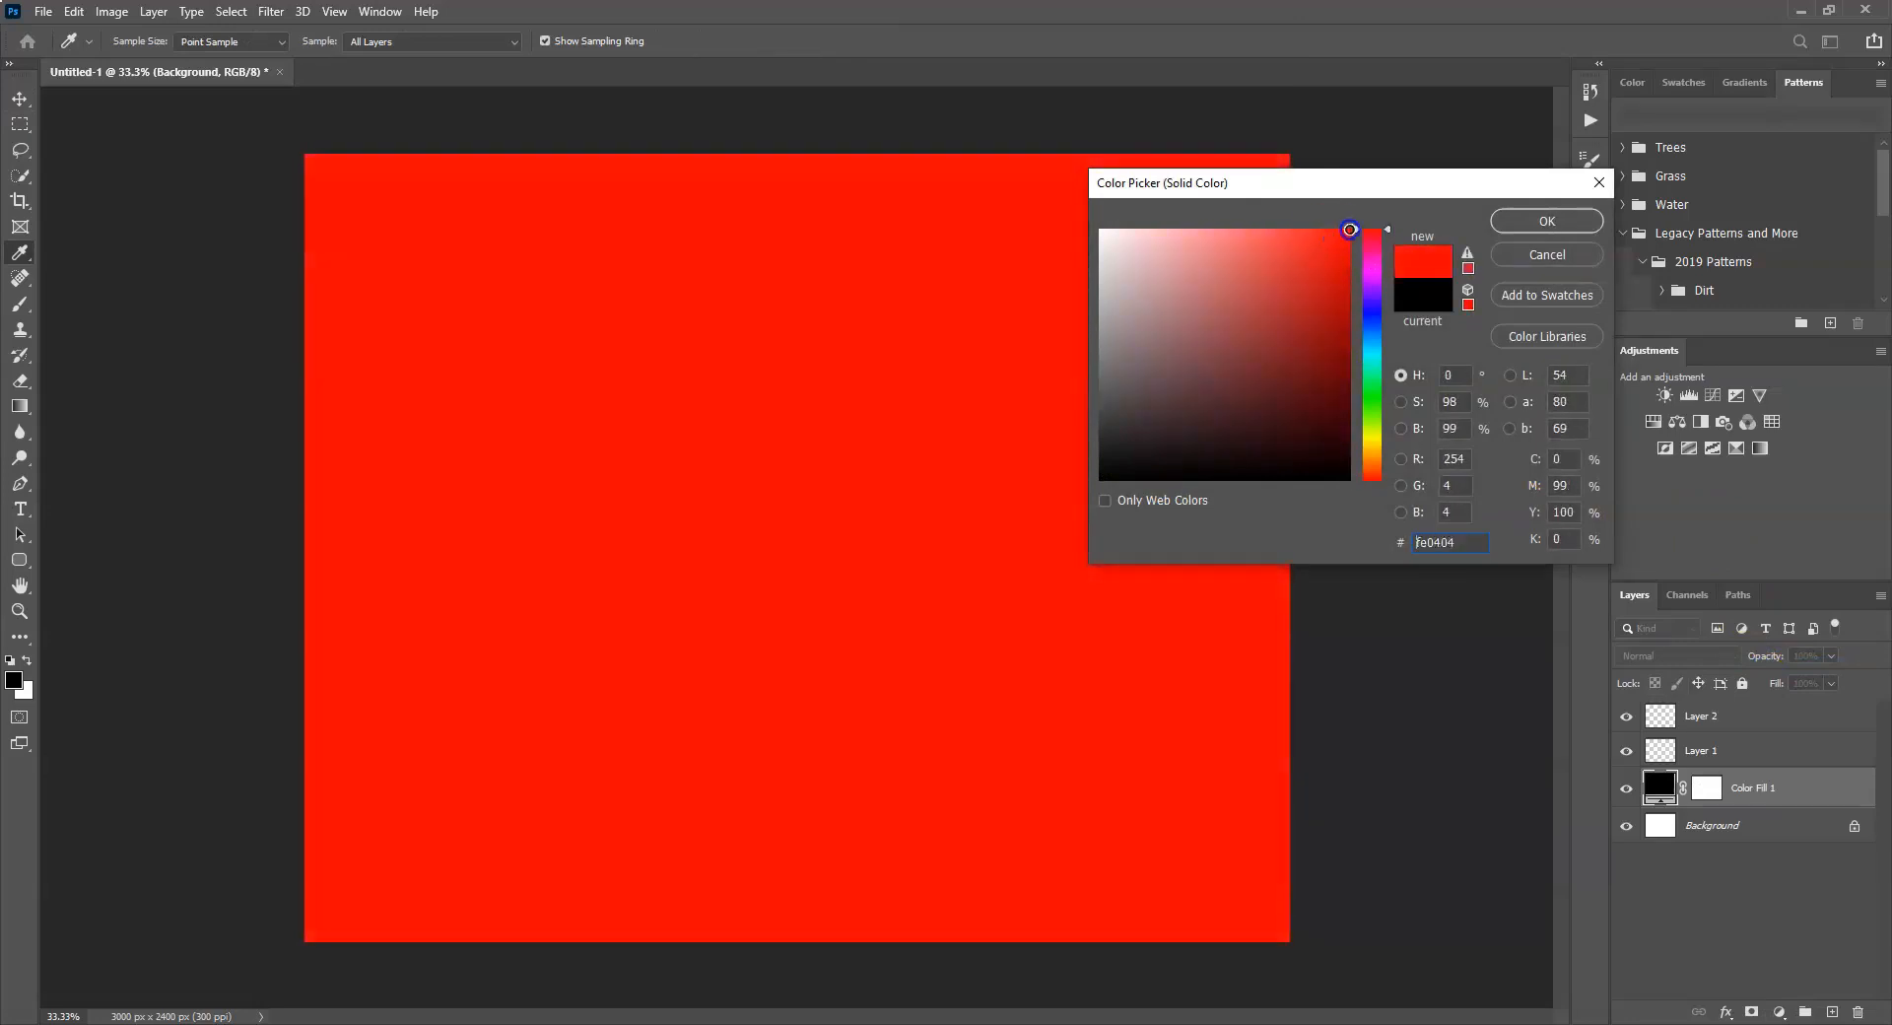
{"action": "left_click", "coordinate": [1547, 220]}
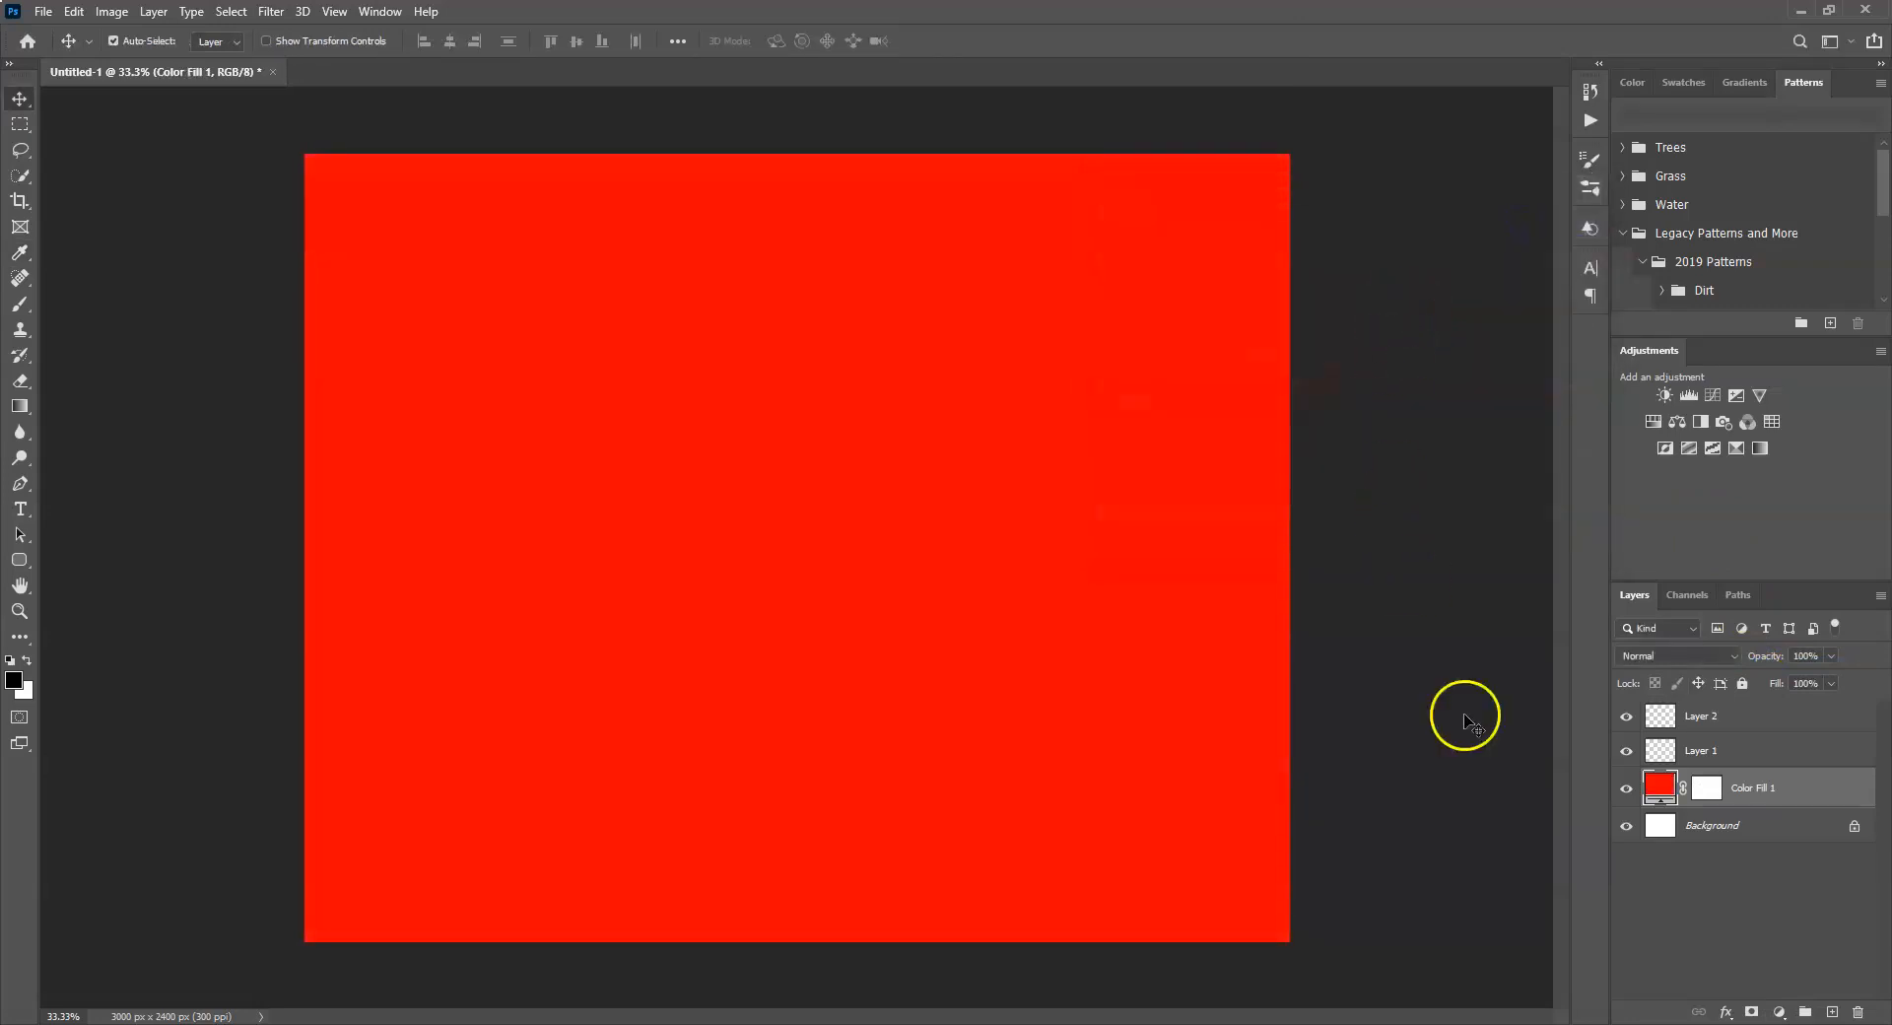
Delete the white Background layer beneath the red fill layer.
{"action": "left_click_drag", "start_coordinate": [1753, 828], "coordinate": [1859, 1012]}
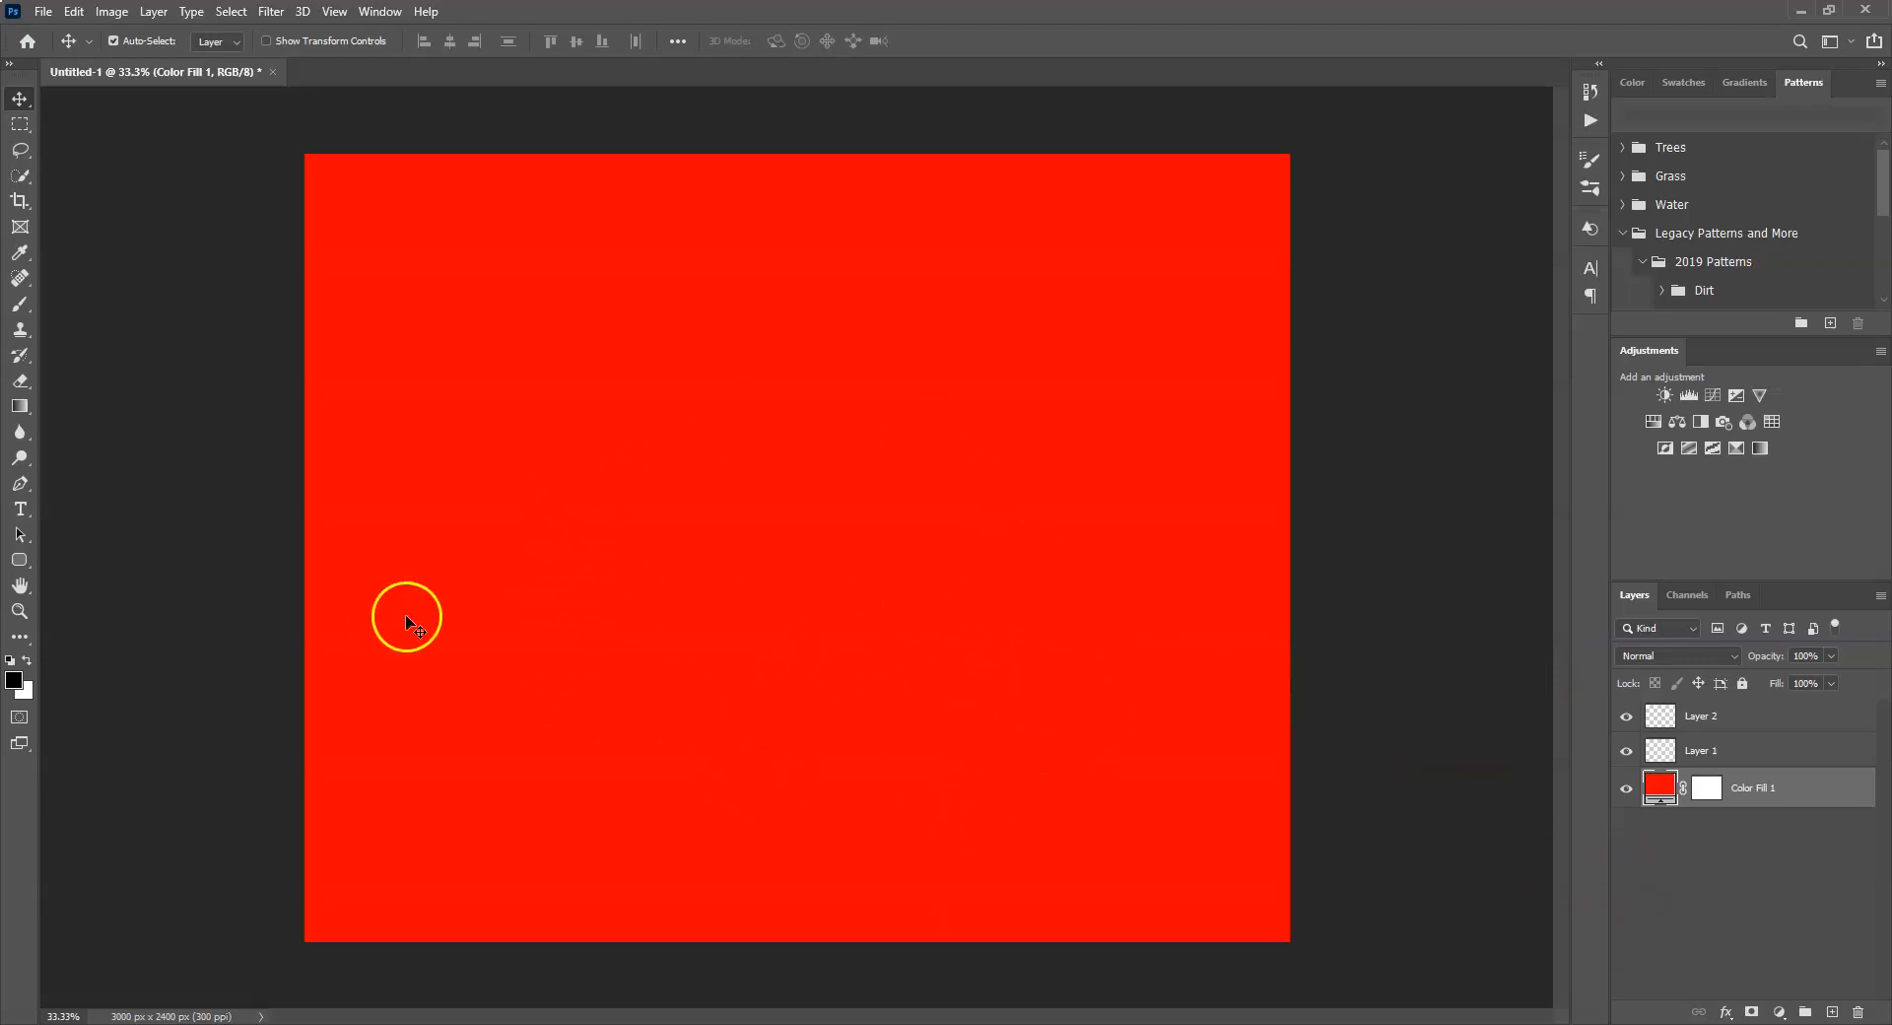
Place the photo DSC_3707.jpg from the Pictures folder into the document as an embedded image.
{"action": "left_click", "coordinate": [43, 18]}
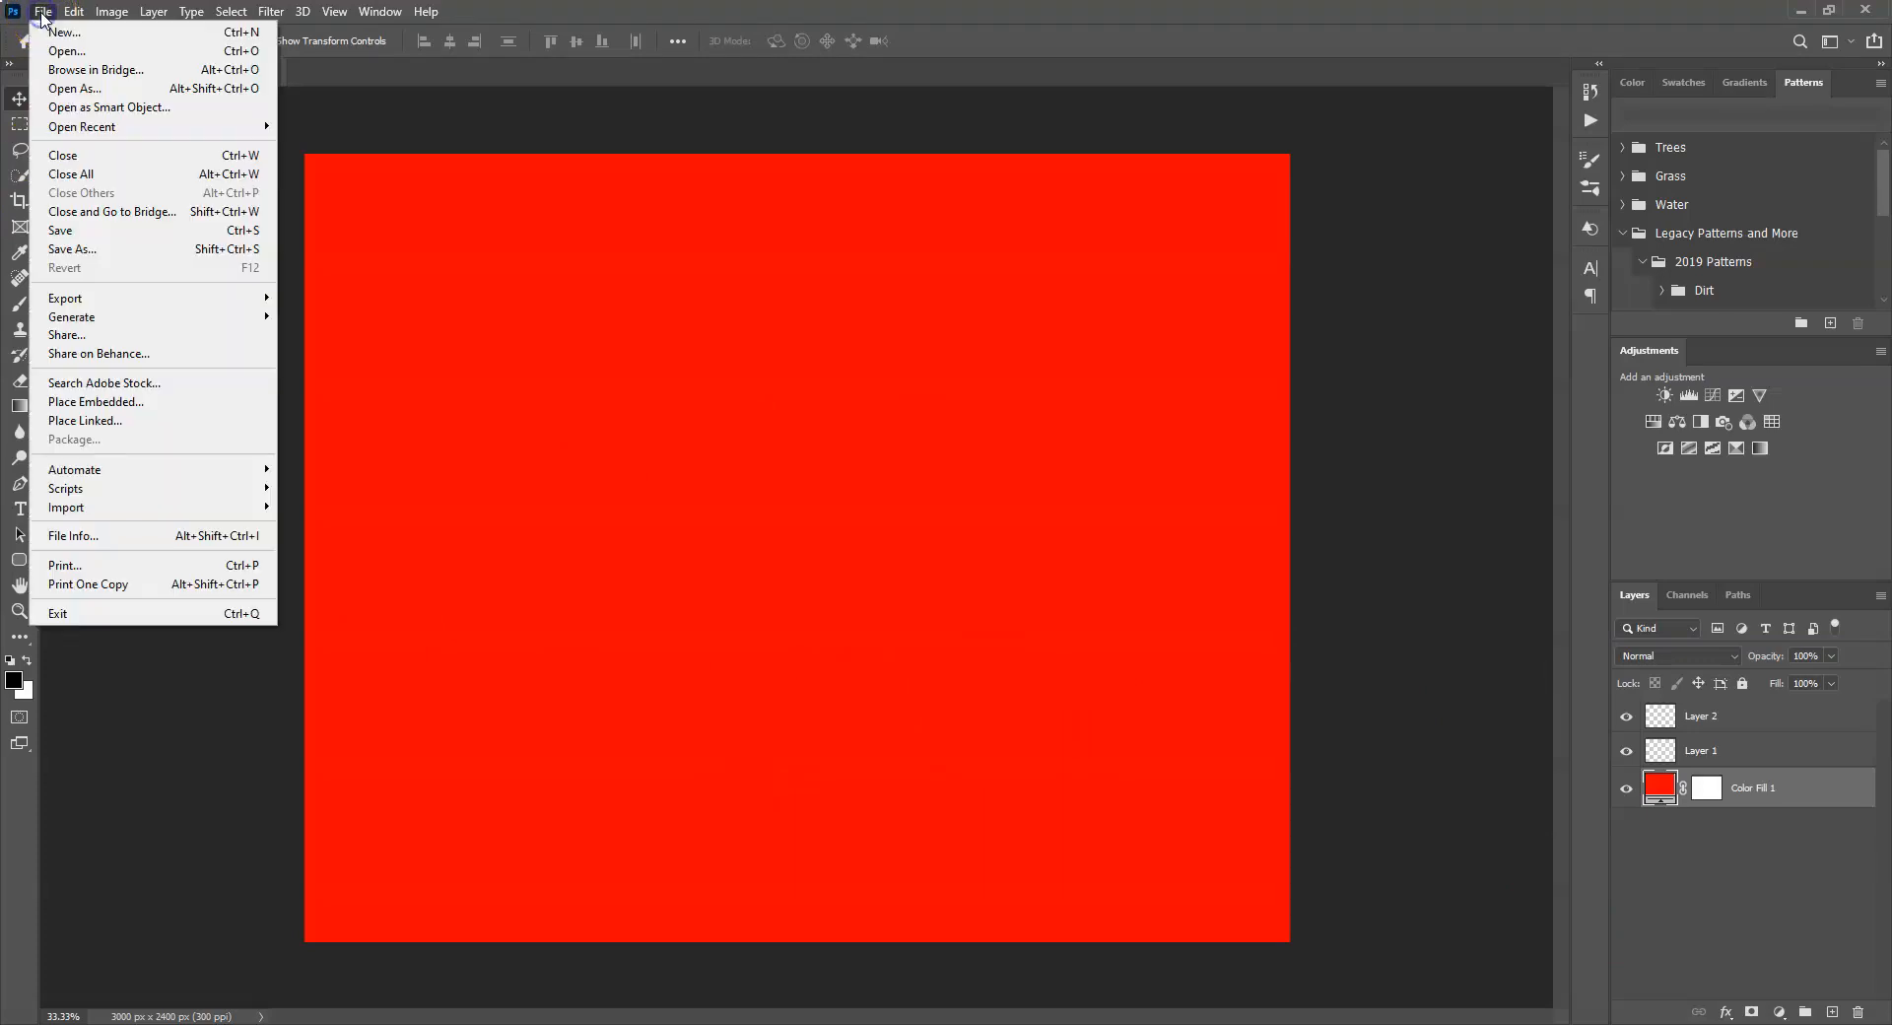
{"action": "left_click", "coordinate": [92, 404]}
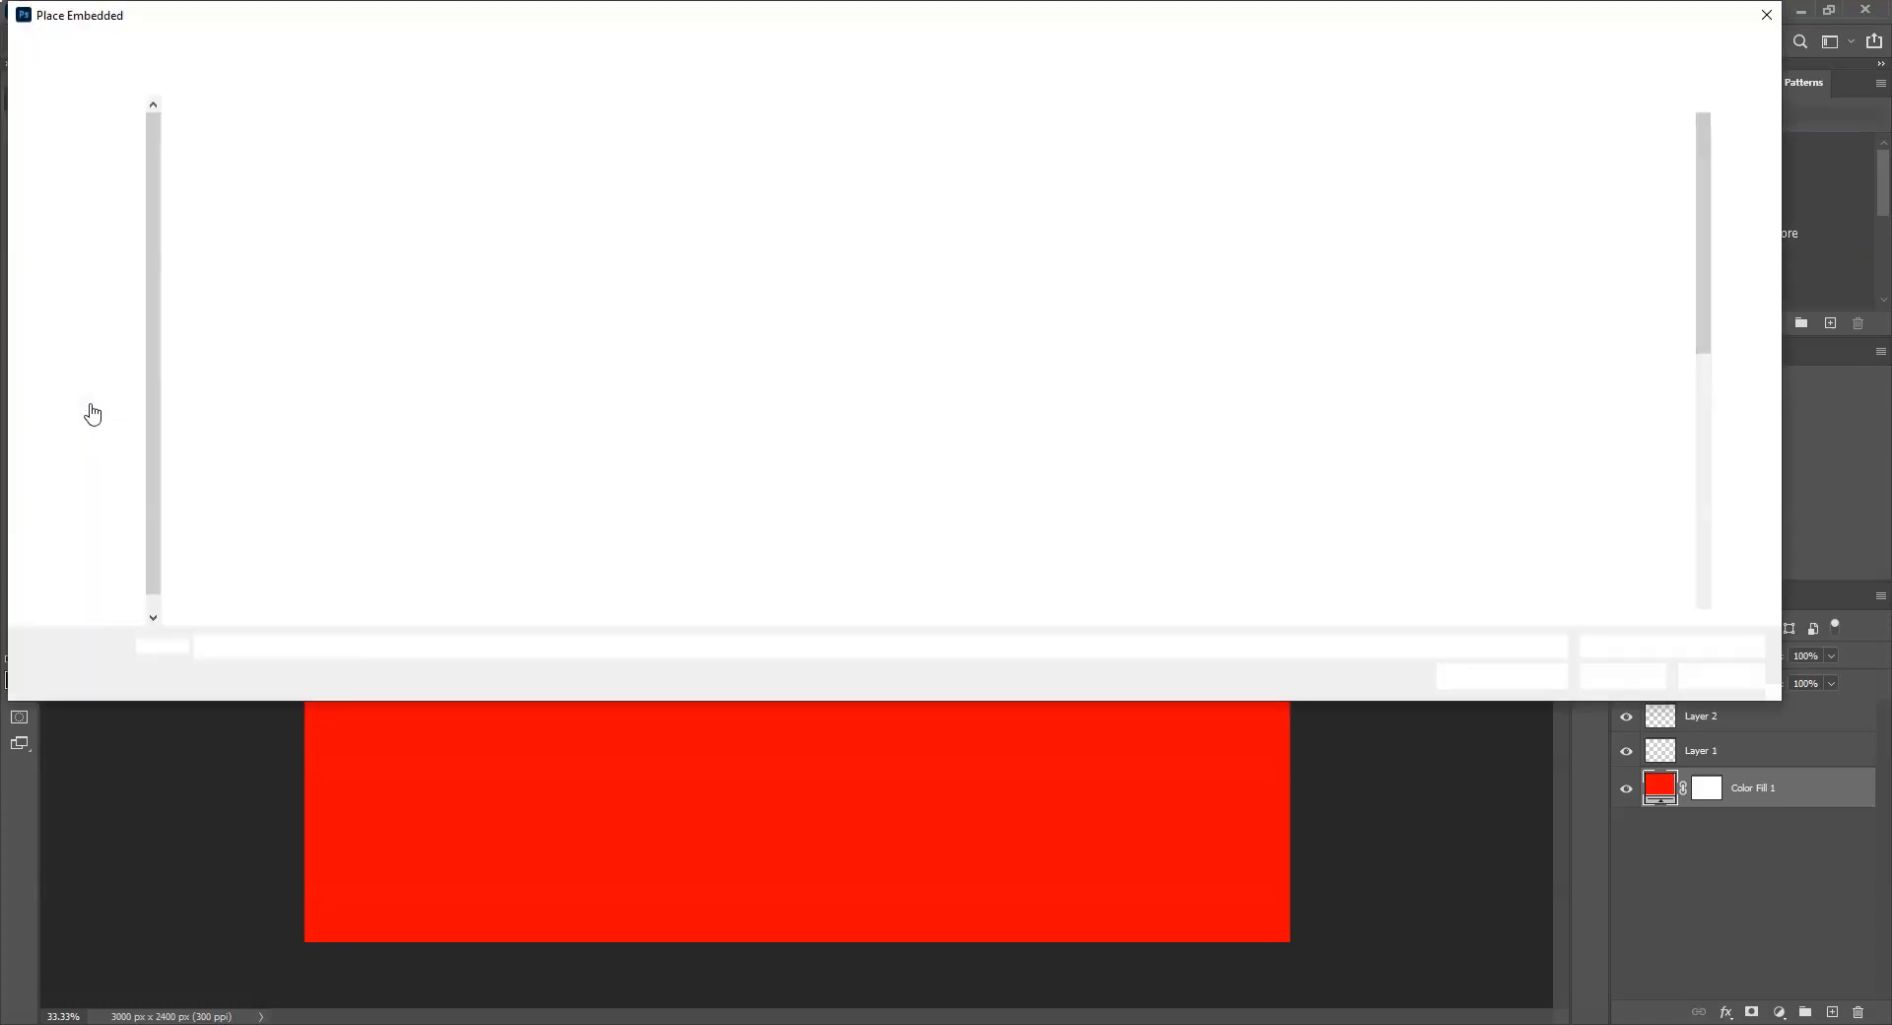
{"action": "scroll", "coordinate": [1202, 492], "scroll_direction": "down", "scroll_amount": 10}
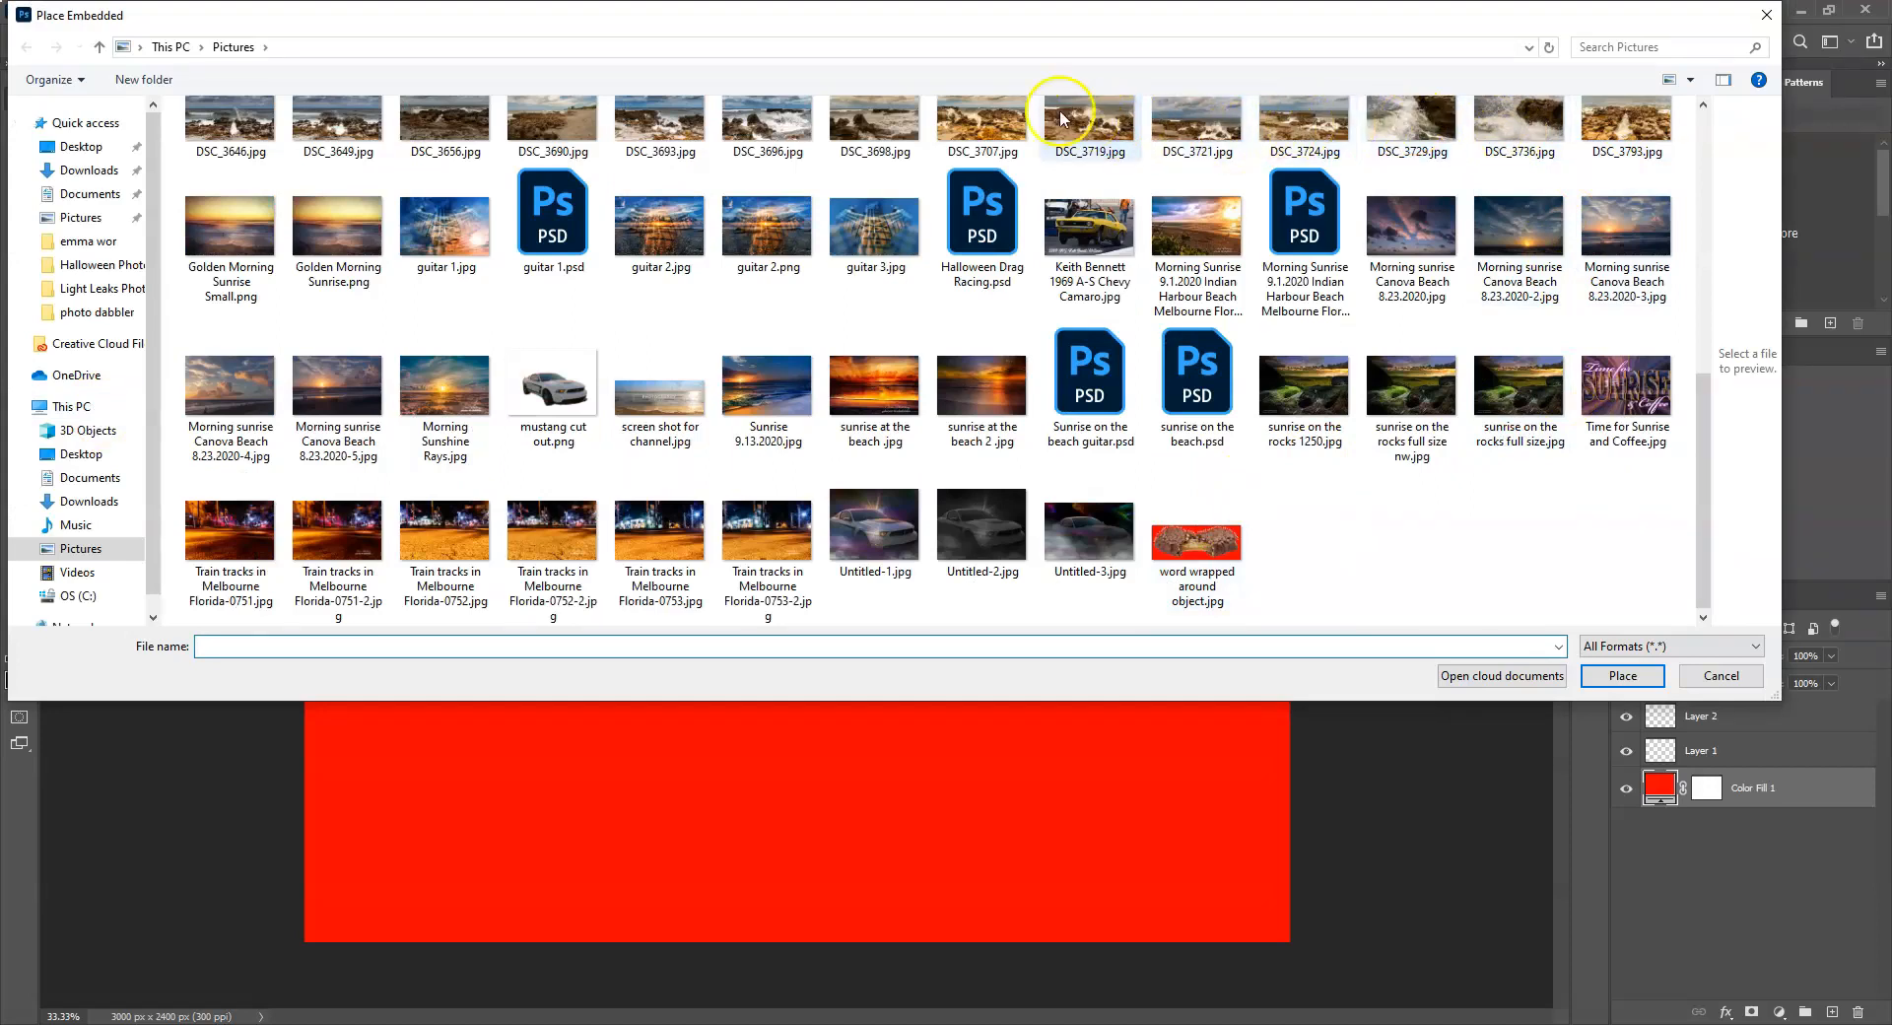
{"action": "left_click", "coordinate": [997, 121]}
{"action": "left_click", "coordinate": [1636, 678]}
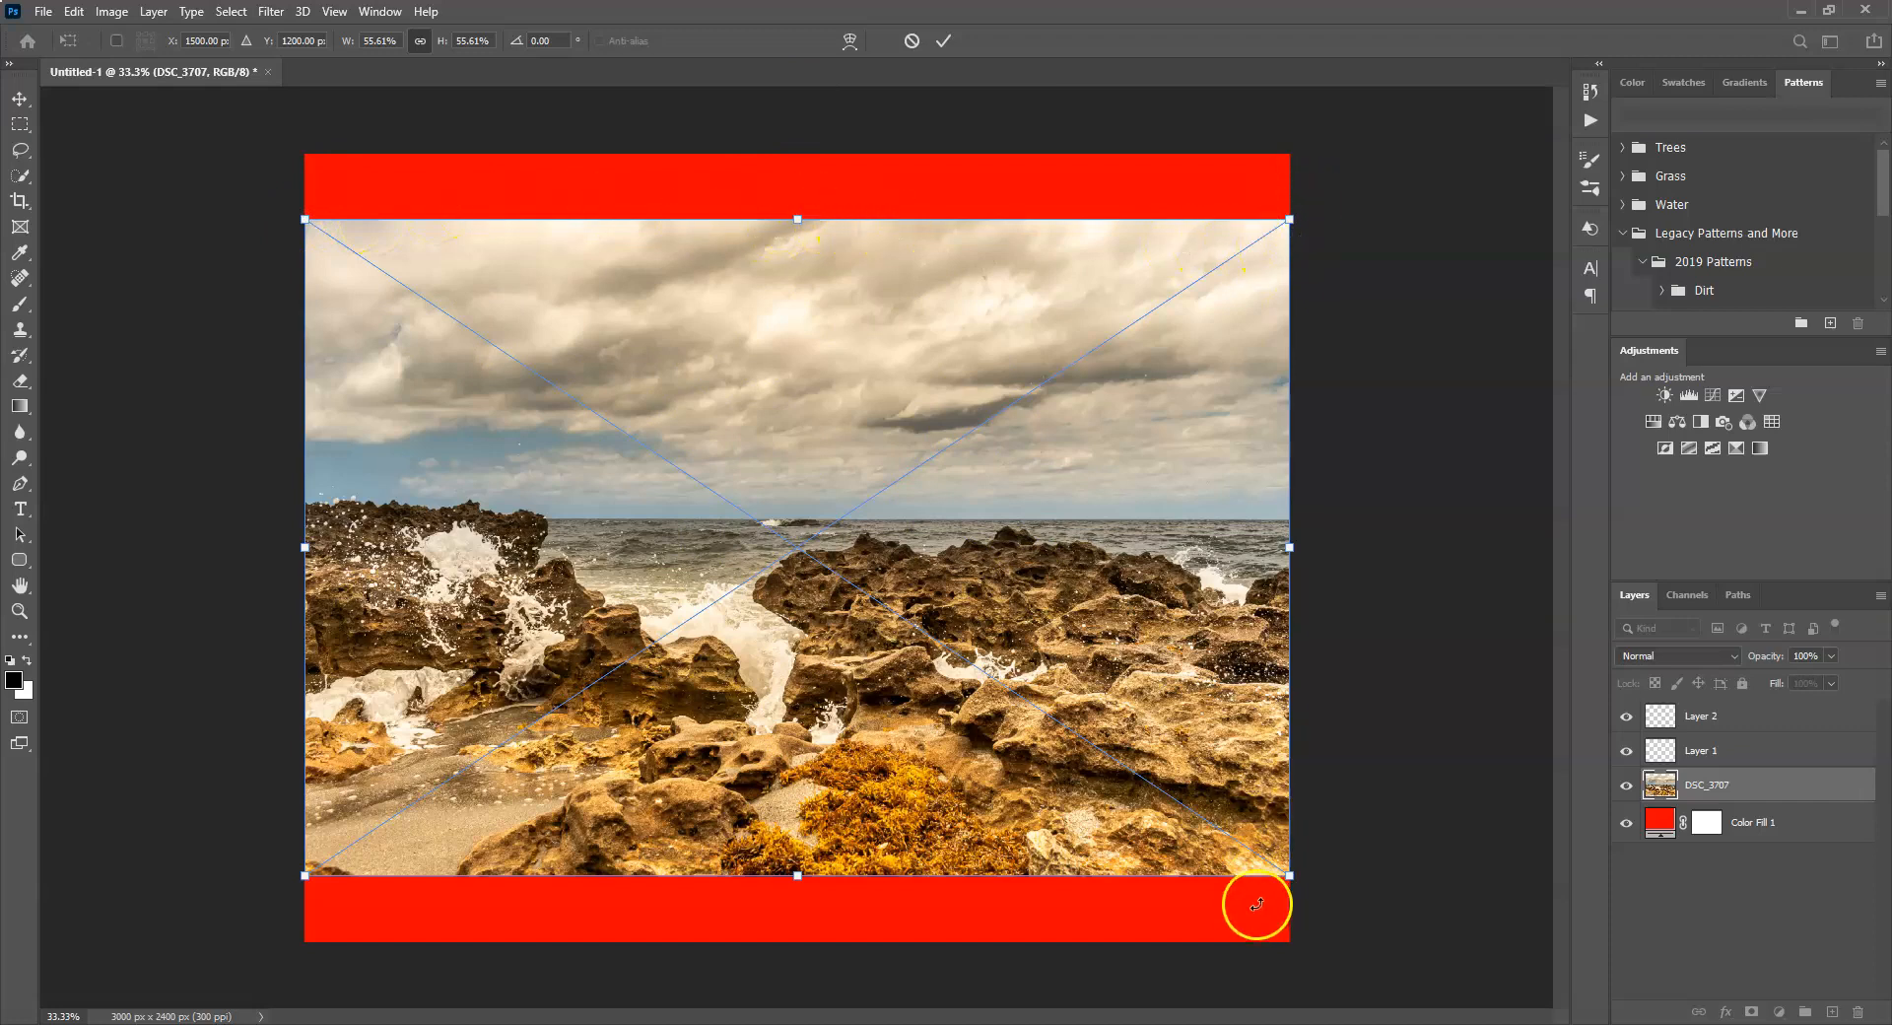
Scale the placed seascape photo to about two-thirds size toward its lower-left corner and move it slightly away from the canvas's left edge.
{"action": "mouse_move", "coordinate": [305, 547]}
{"action": "left_mouse_down"}
{"action": "mouse_move", "coordinate": [194, 555]}
{"action": "mouse_move", "coordinate": [304, 547]}
{"action": "left_mouse_up"}
{"action": "left_click_drag", "start_coordinate": [1293, 212], "coordinate": [1019, 428]}
{"action": "key", "text": "Return"}
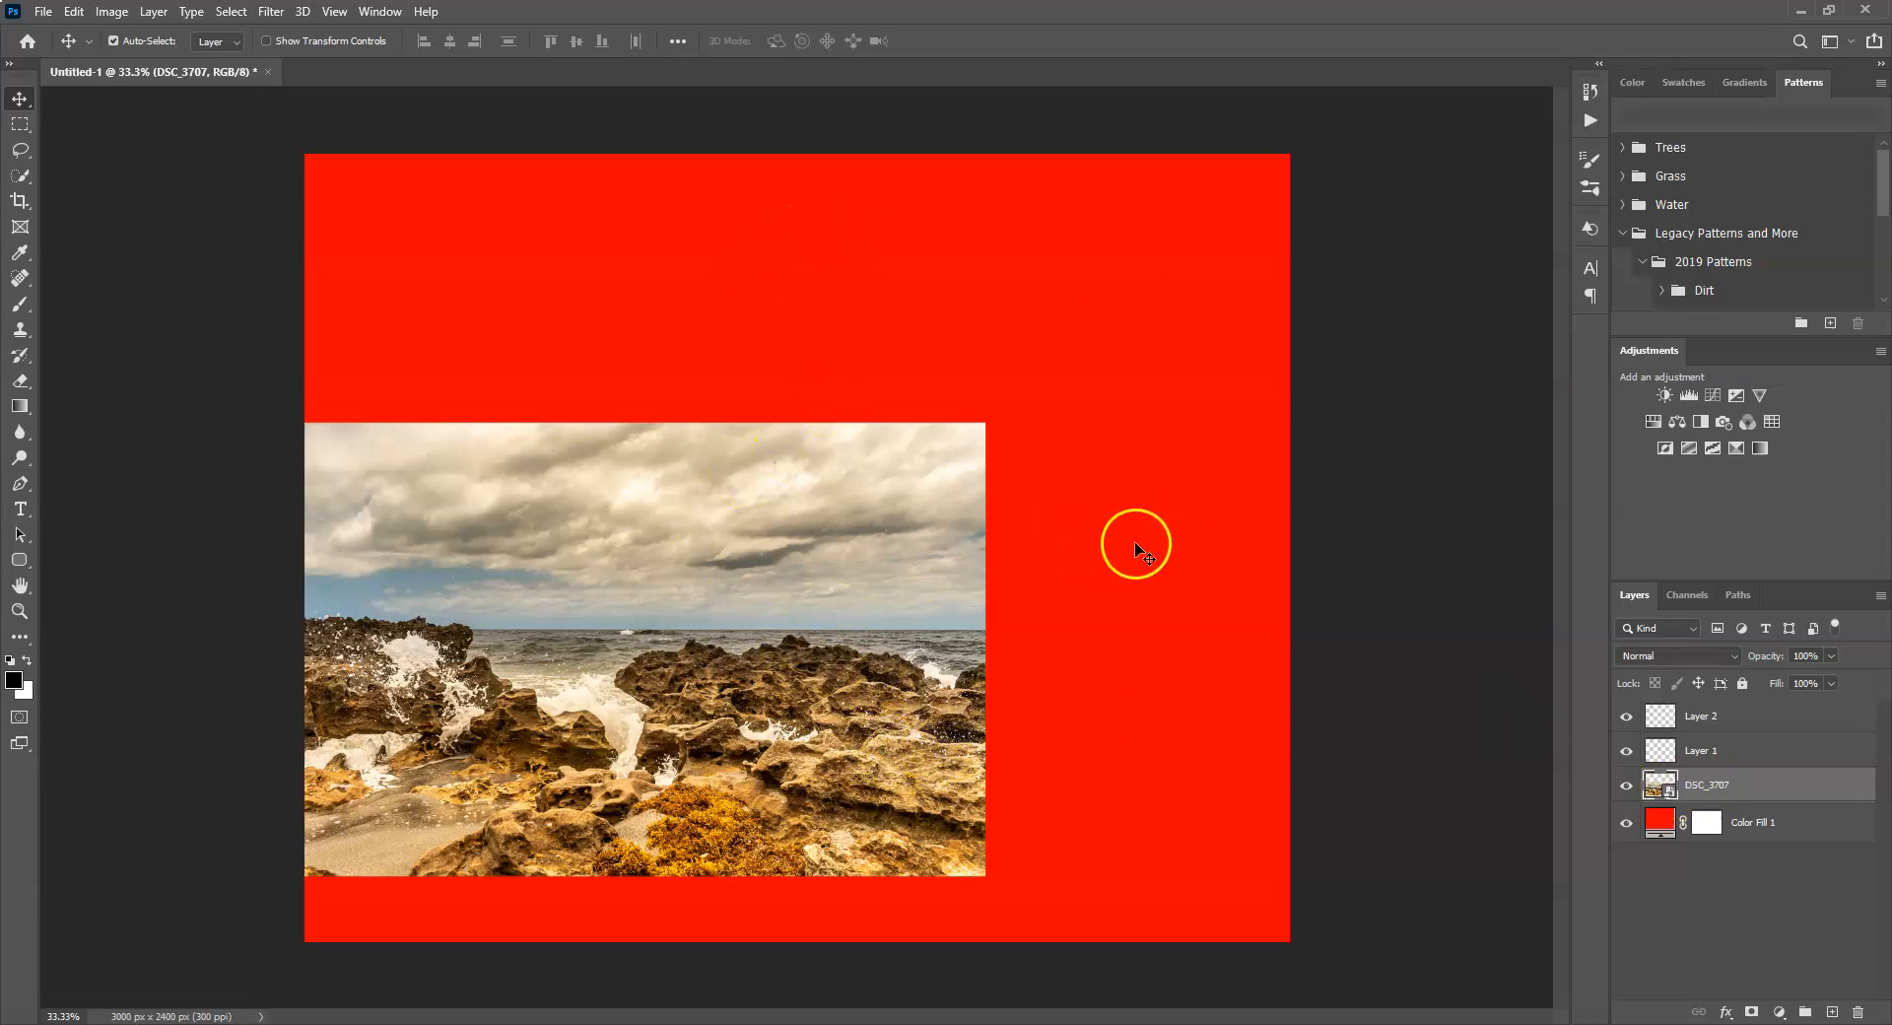
{"action": "left_click", "coordinate": [18, 102]}
{"action": "left_click_drag", "start_coordinate": [768, 558], "coordinate": [761, 625]}
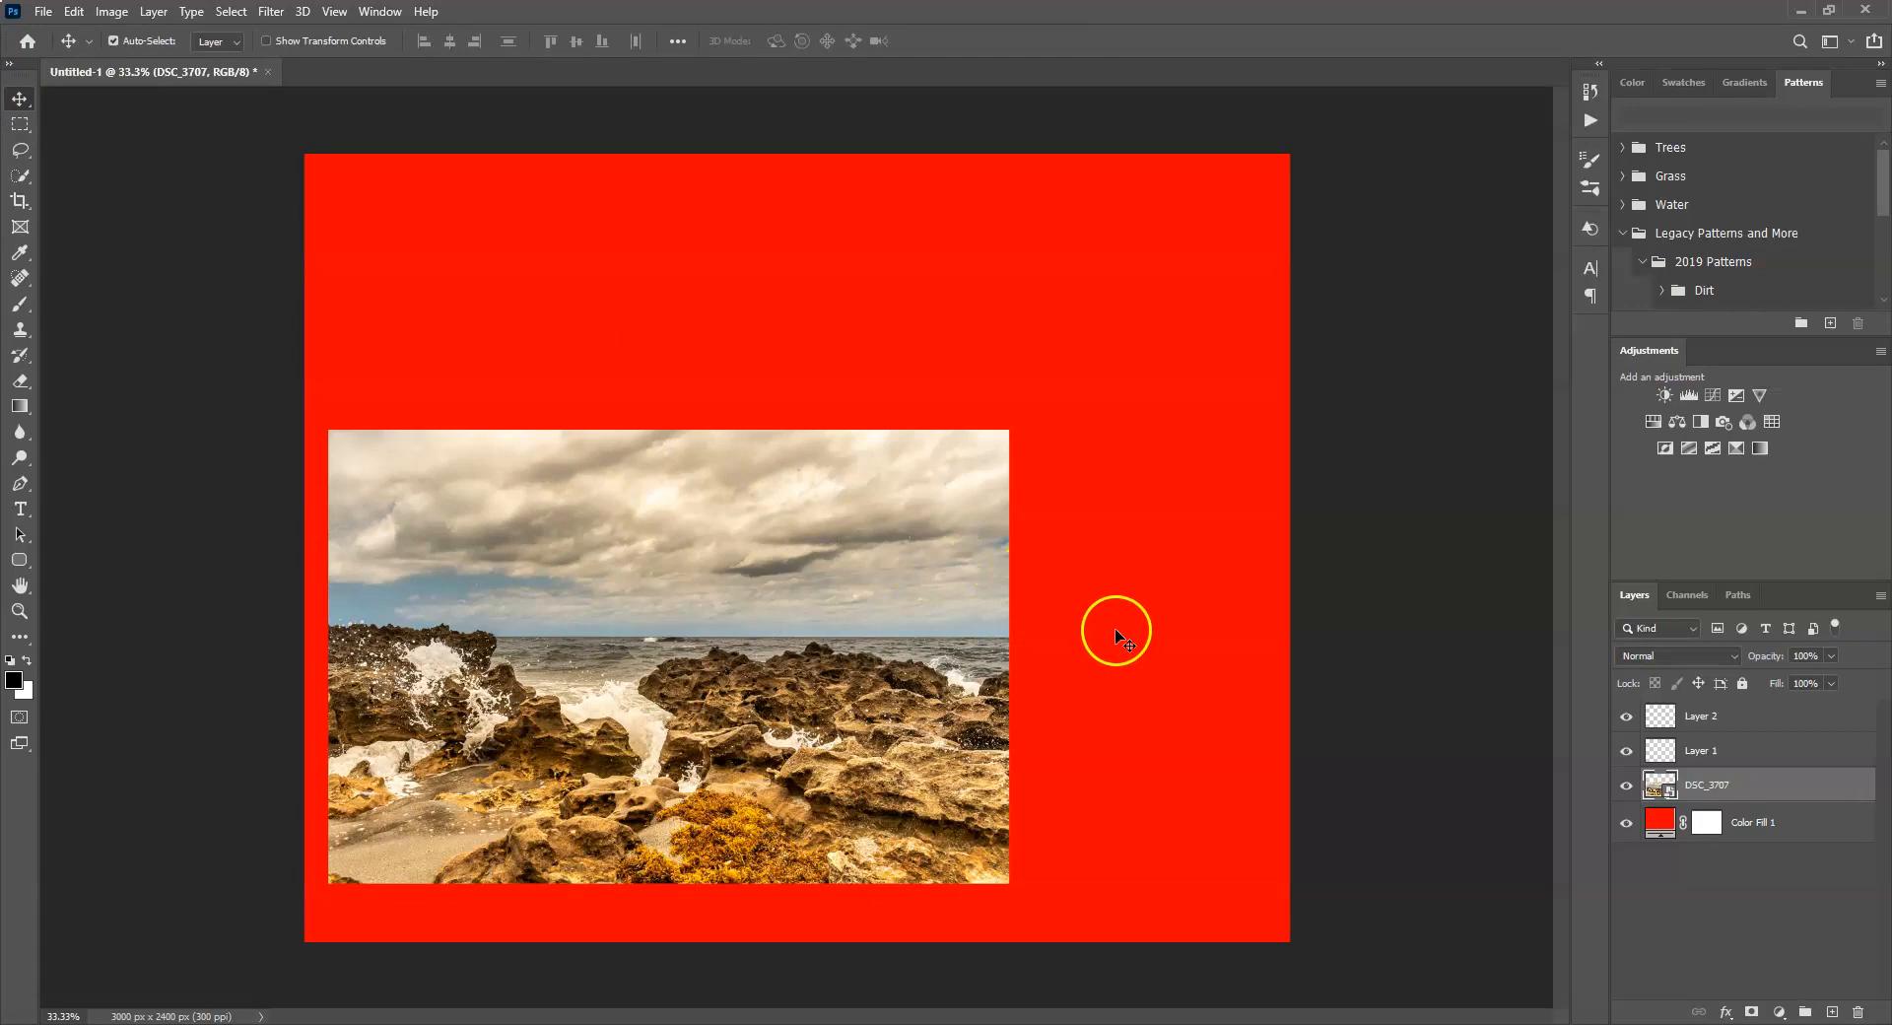
With Layer 1 selected, move the seascape photo up and right toward the canvas centre using the Move tool's Auto-Select.
{"action": "left_click", "coordinate": [1718, 757]}
{"action": "left_click", "coordinate": [21, 303]}
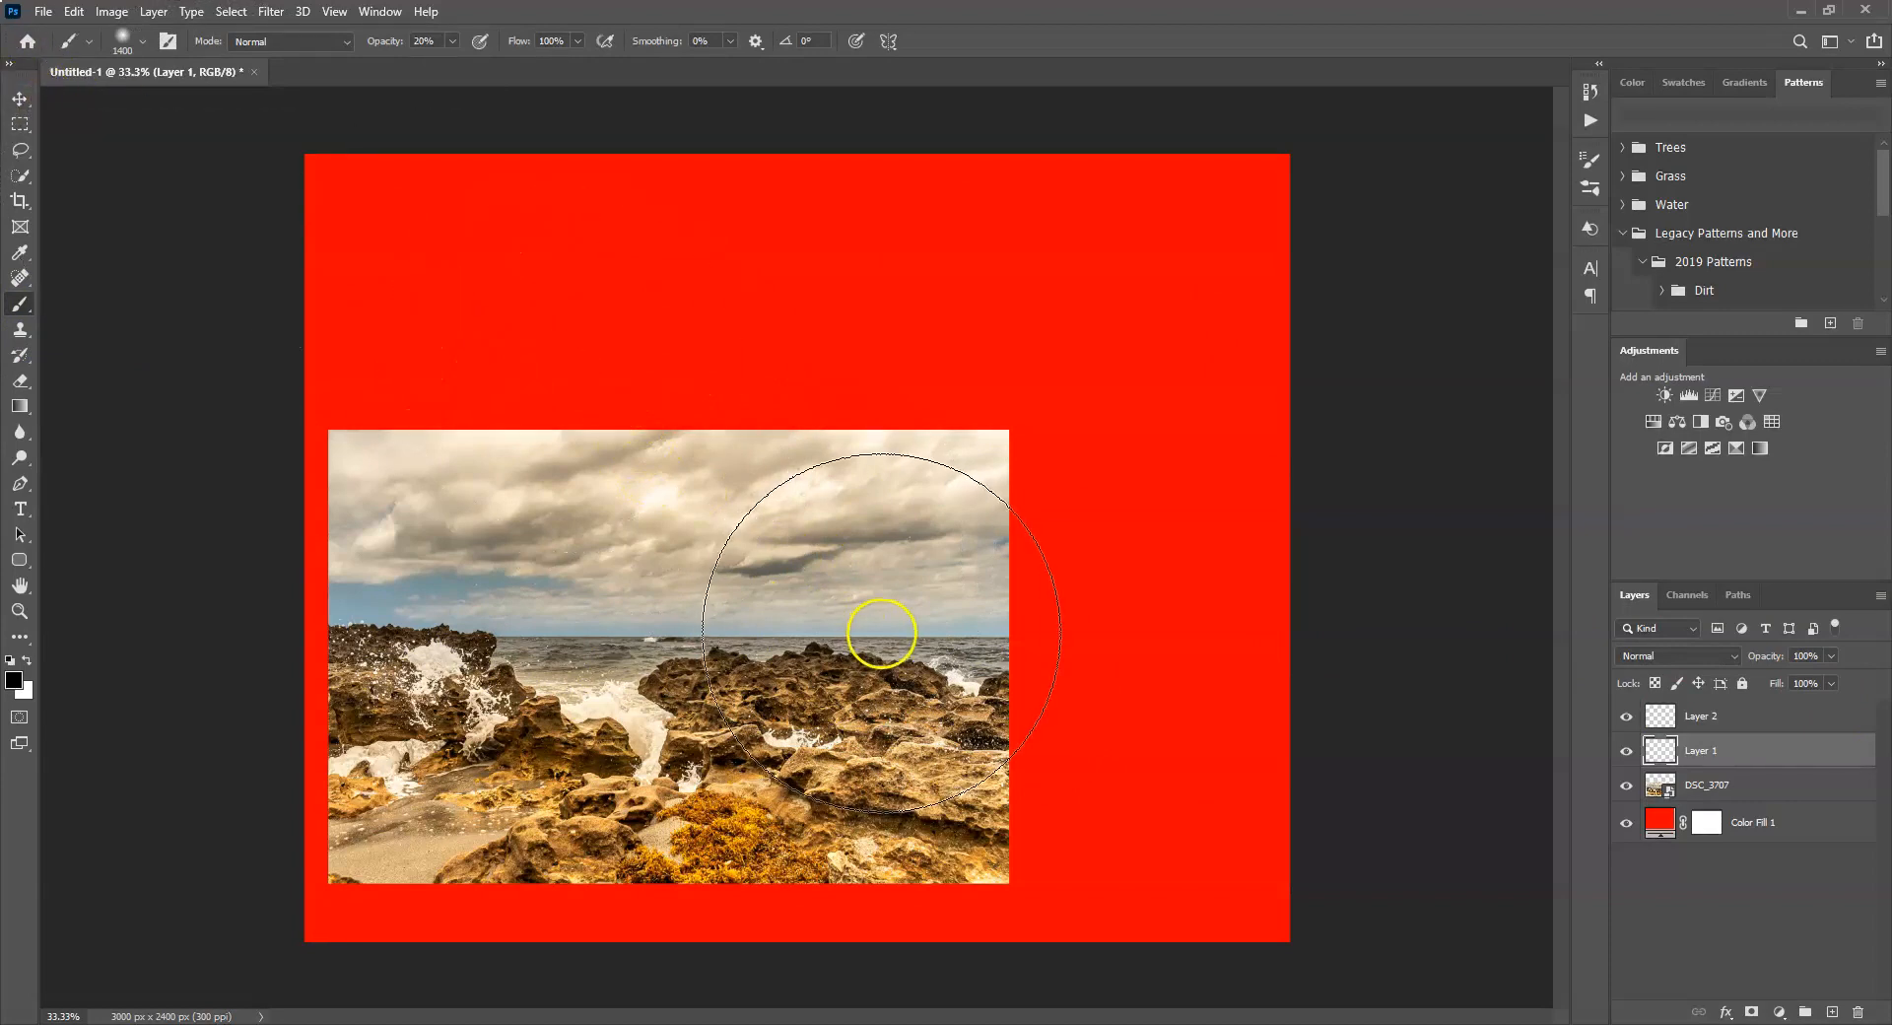
{"action": "key", "text": "v"}
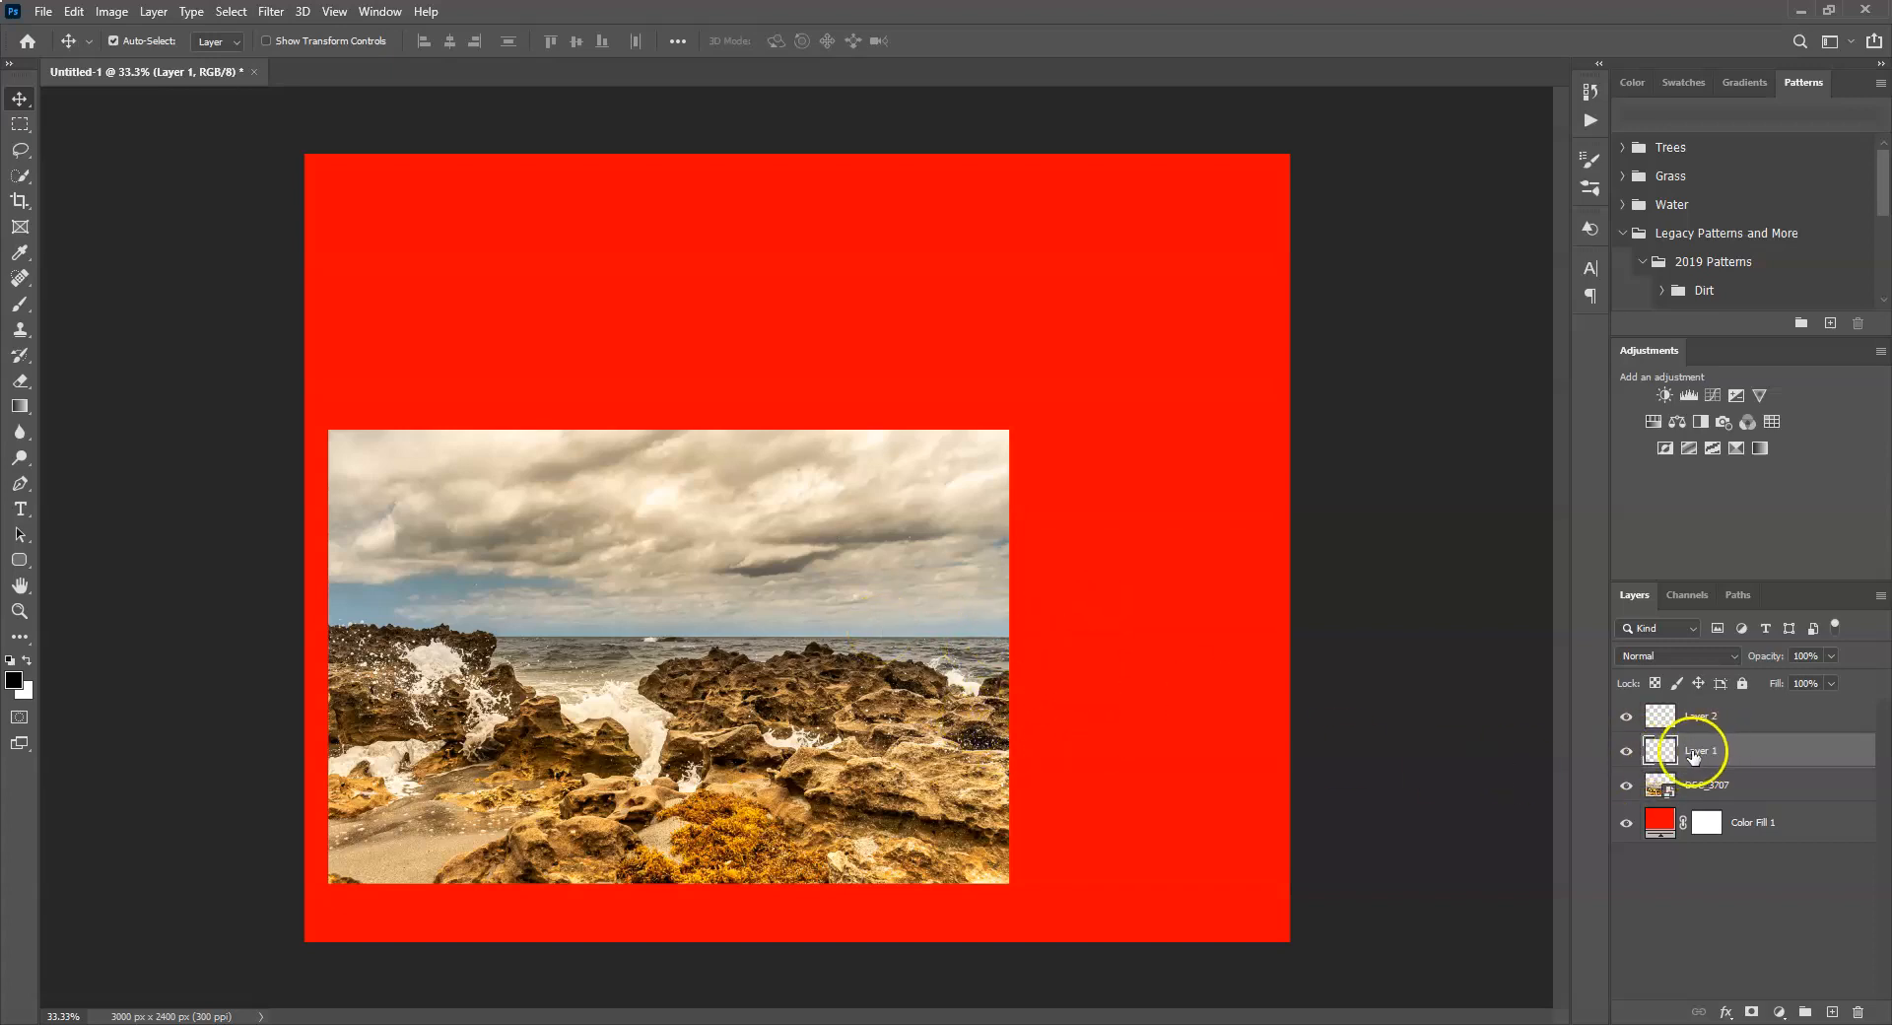
{"action": "left_click_drag", "start_coordinate": [630, 638], "coordinate": [655, 560]}
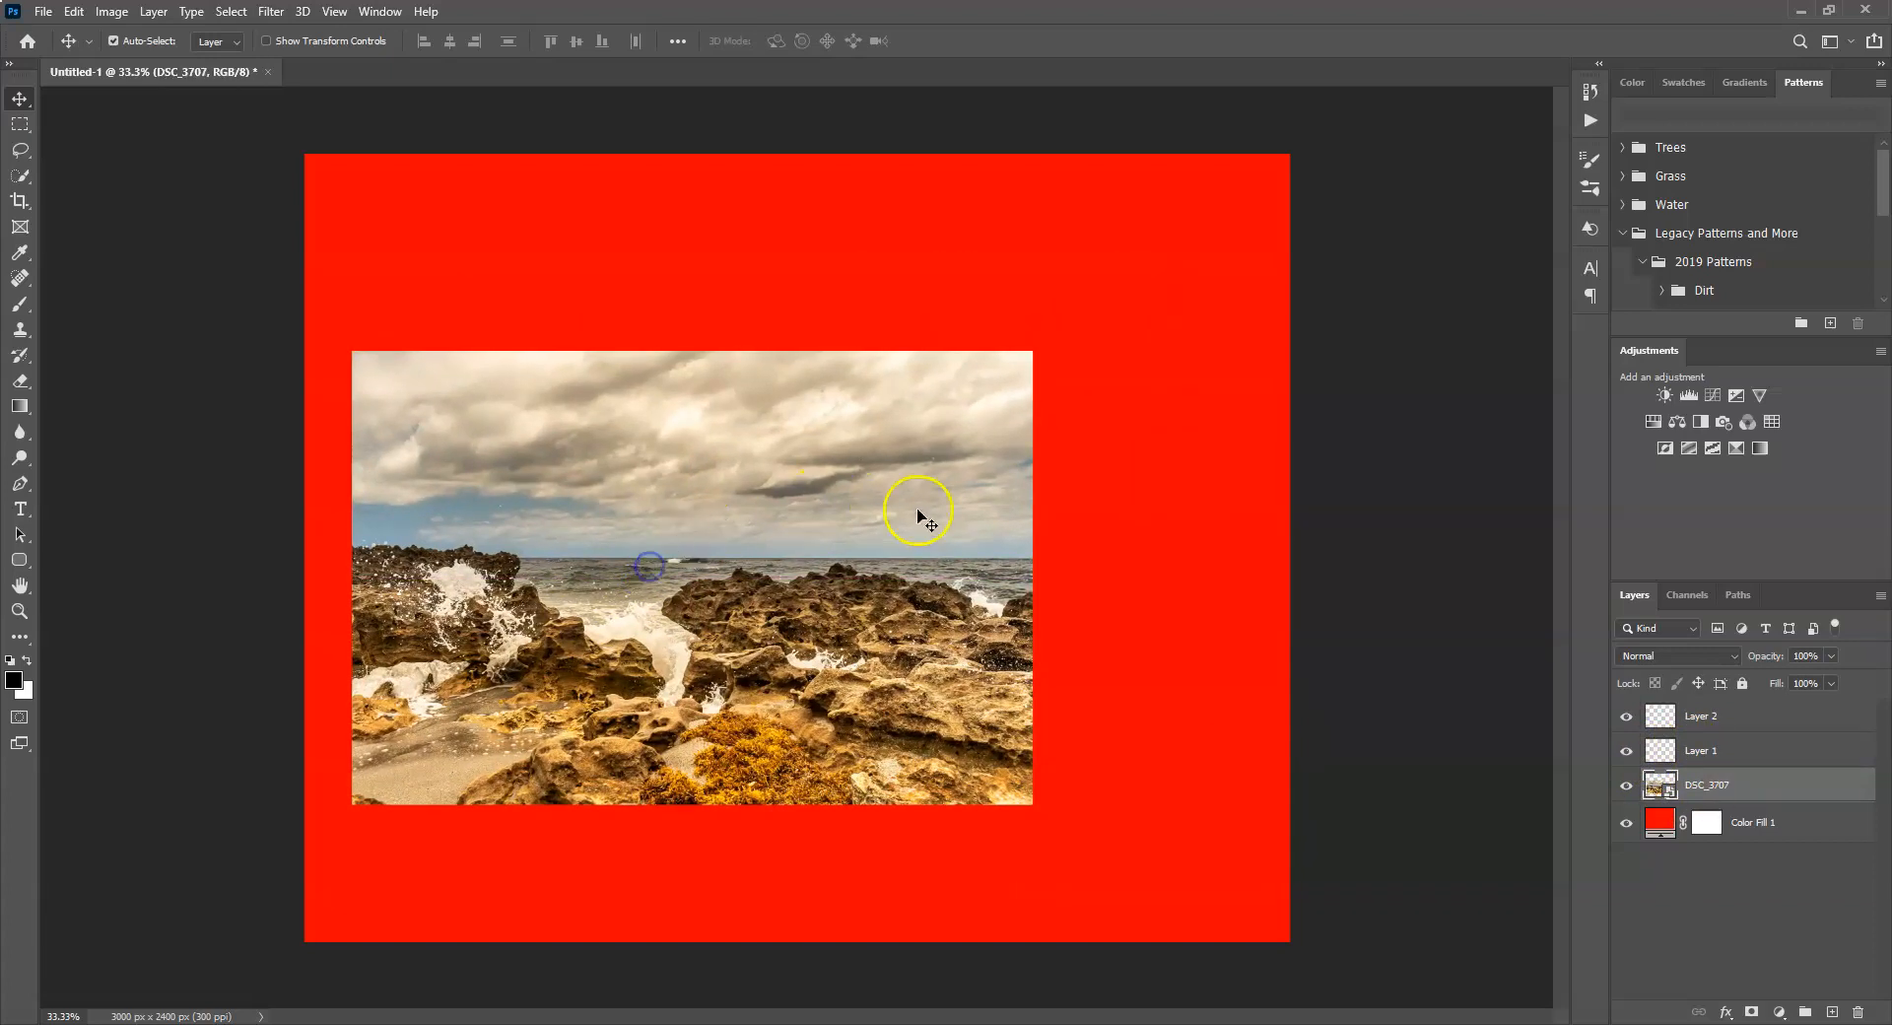
{"action": "left_click", "coordinate": [1700, 750]}
{"action": "left_click_drag", "start_coordinate": [749, 479], "coordinate": [822, 489]}
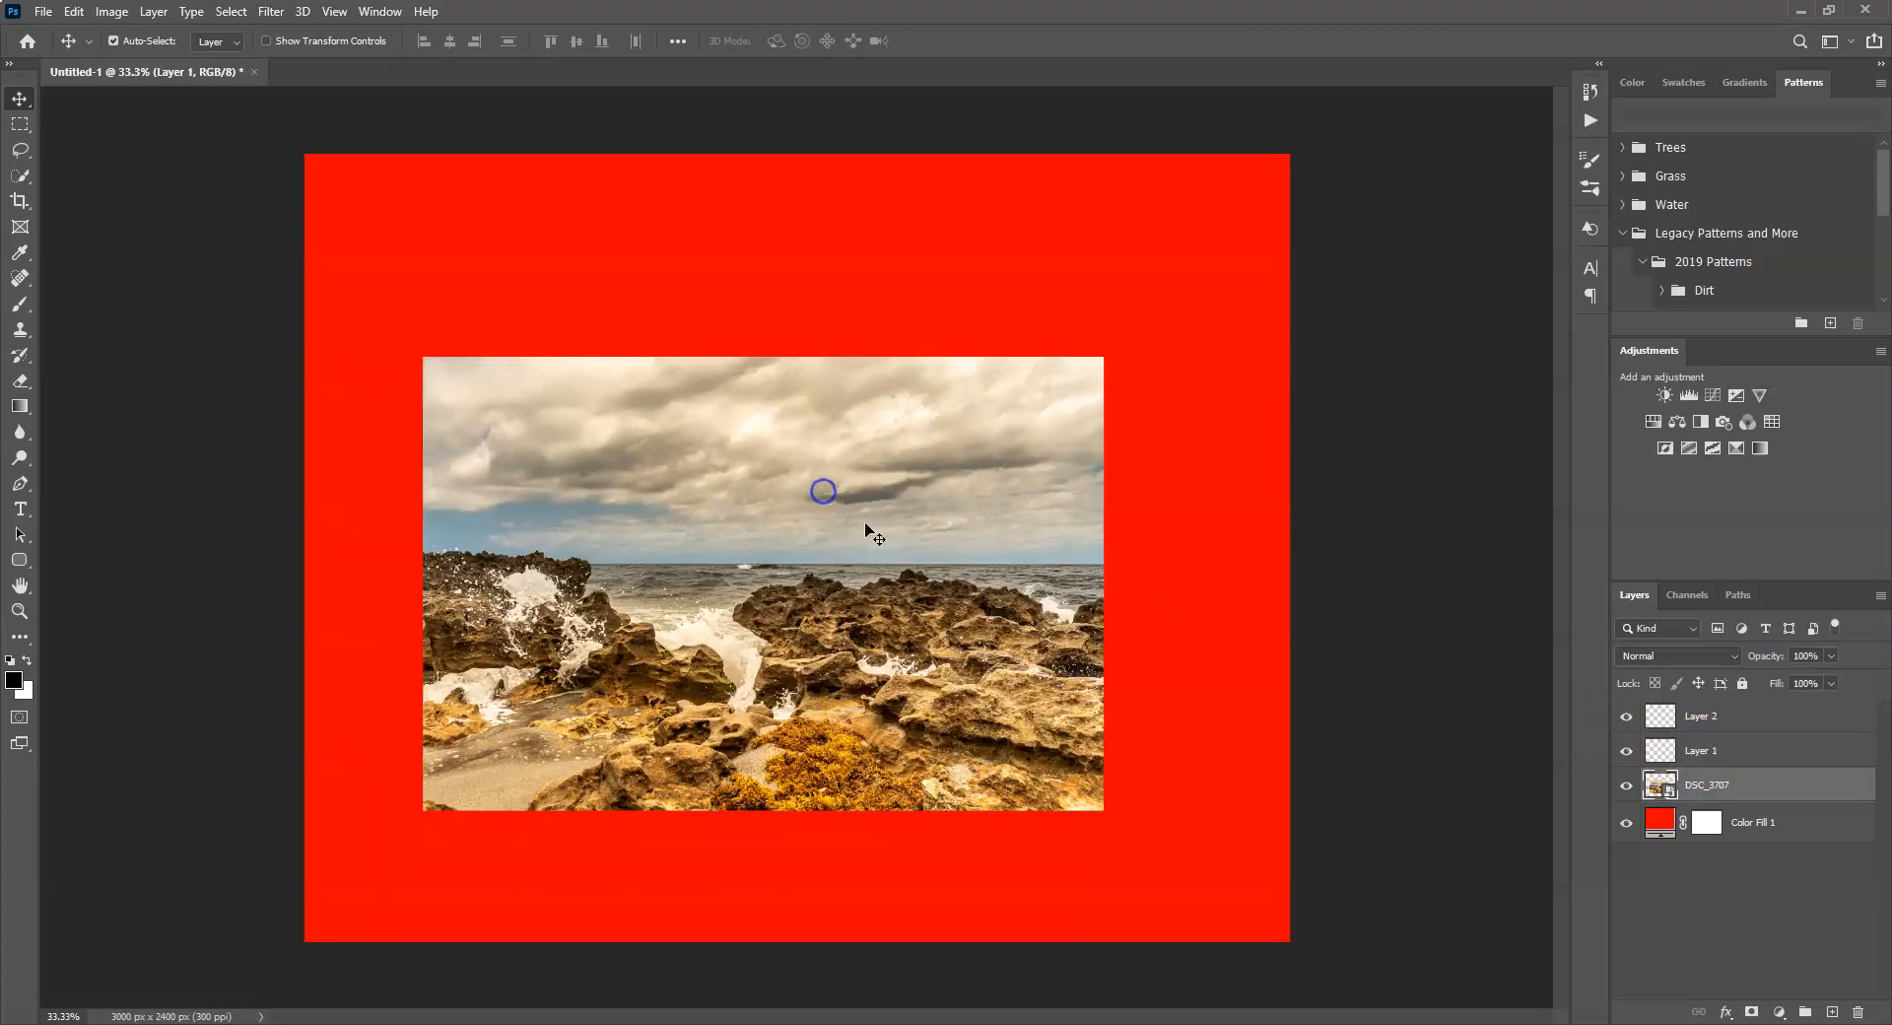
Select the DSC_3707 layer and move its photo back toward the left side of the canvas.
{"action": "left_click", "coordinate": [1721, 751]}
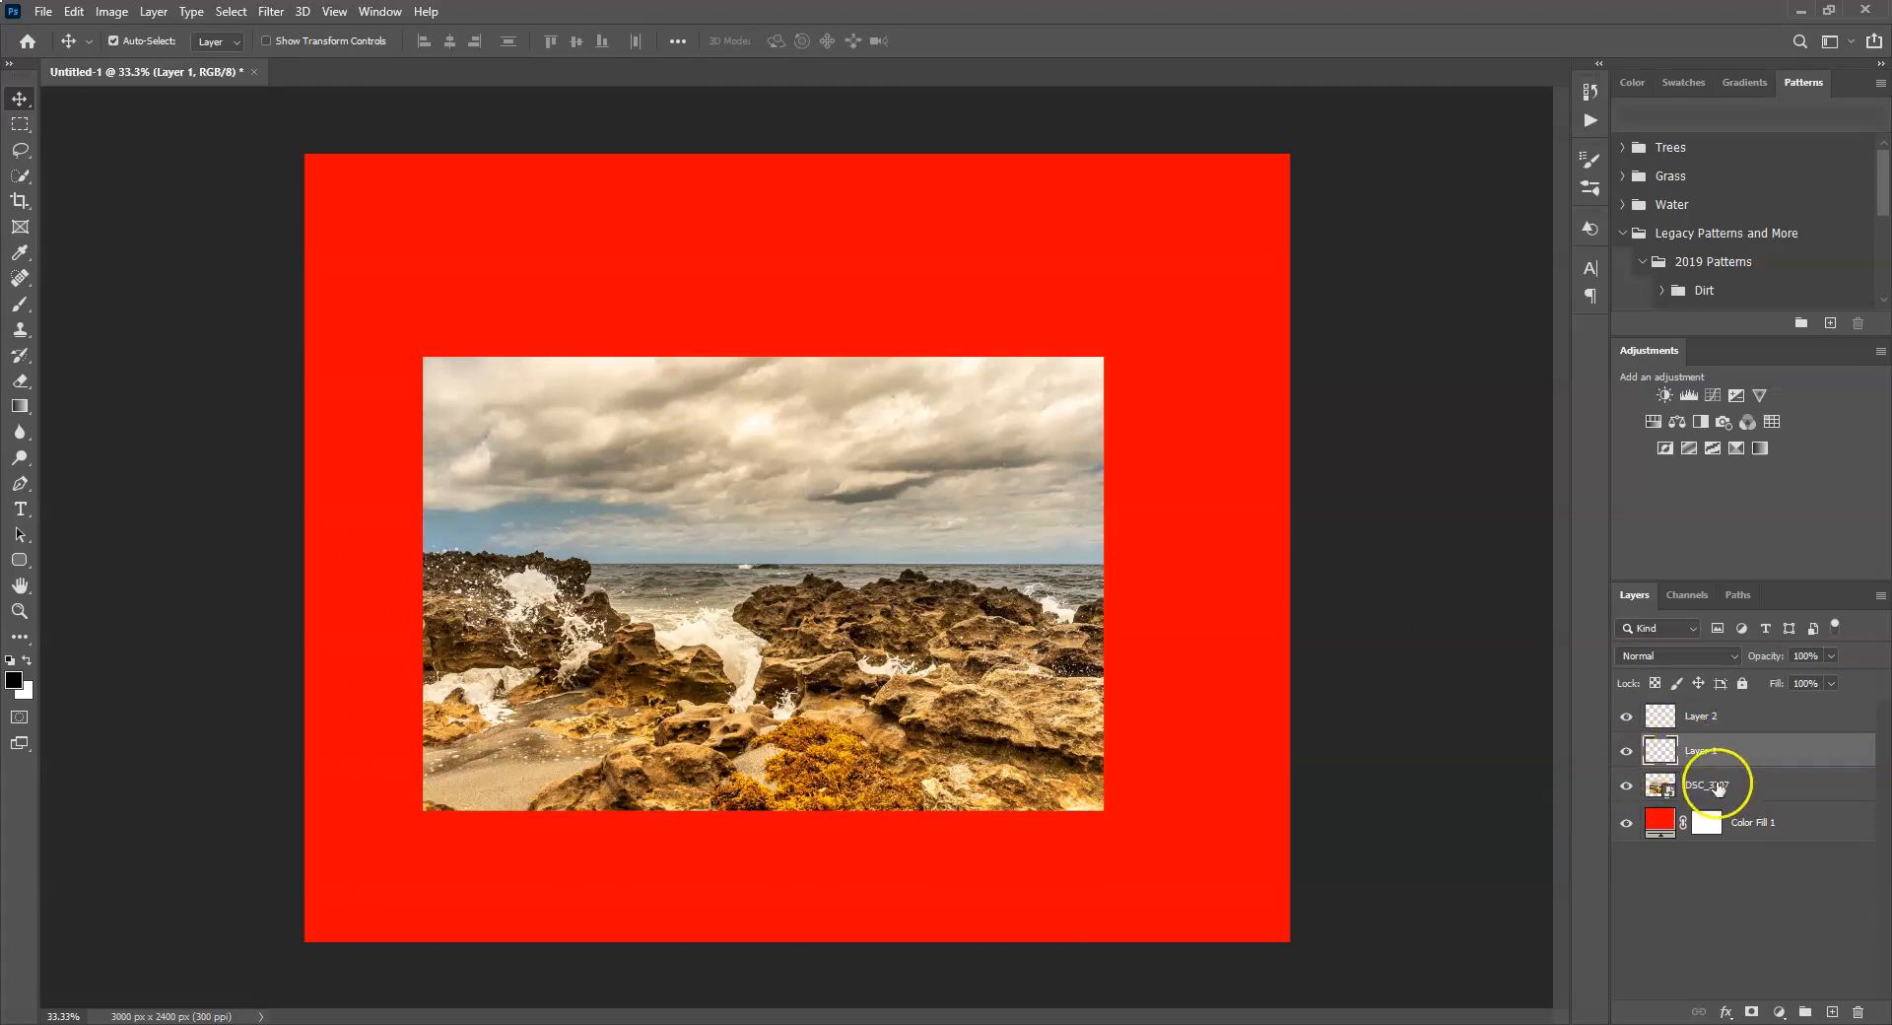
{"action": "left_click", "coordinate": [1707, 785]}
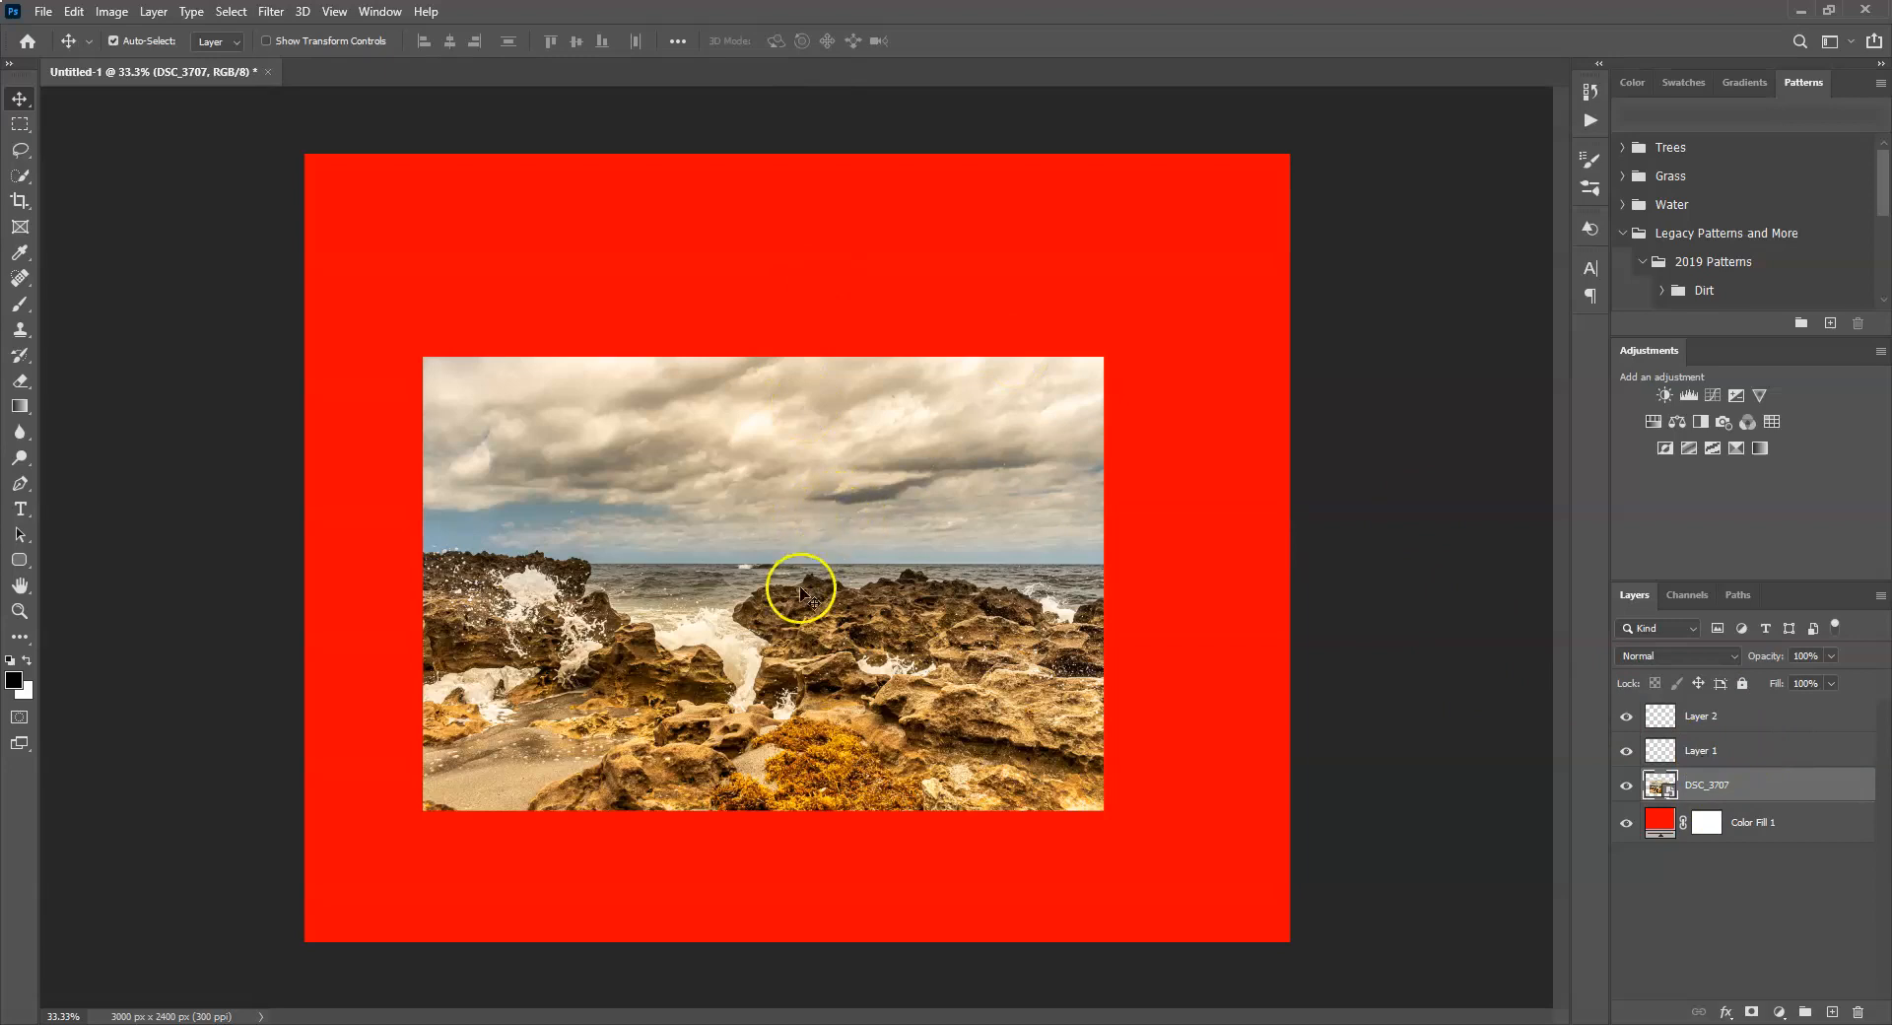
{"action": "mouse_move", "coordinate": [796, 587]}
{"action": "left_mouse_down"}
{"action": "mouse_move", "coordinate": [1000, 439]}
{"action": "mouse_move", "coordinate": [494, 612]}
{"action": "mouse_move", "coordinate": [973, 591]}
{"action": "mouse_move", "coordinate": [660, 587]}
{"action": "mouse_move", "coordinate": [773, 595]}
{"action": "left_mouse_up"}
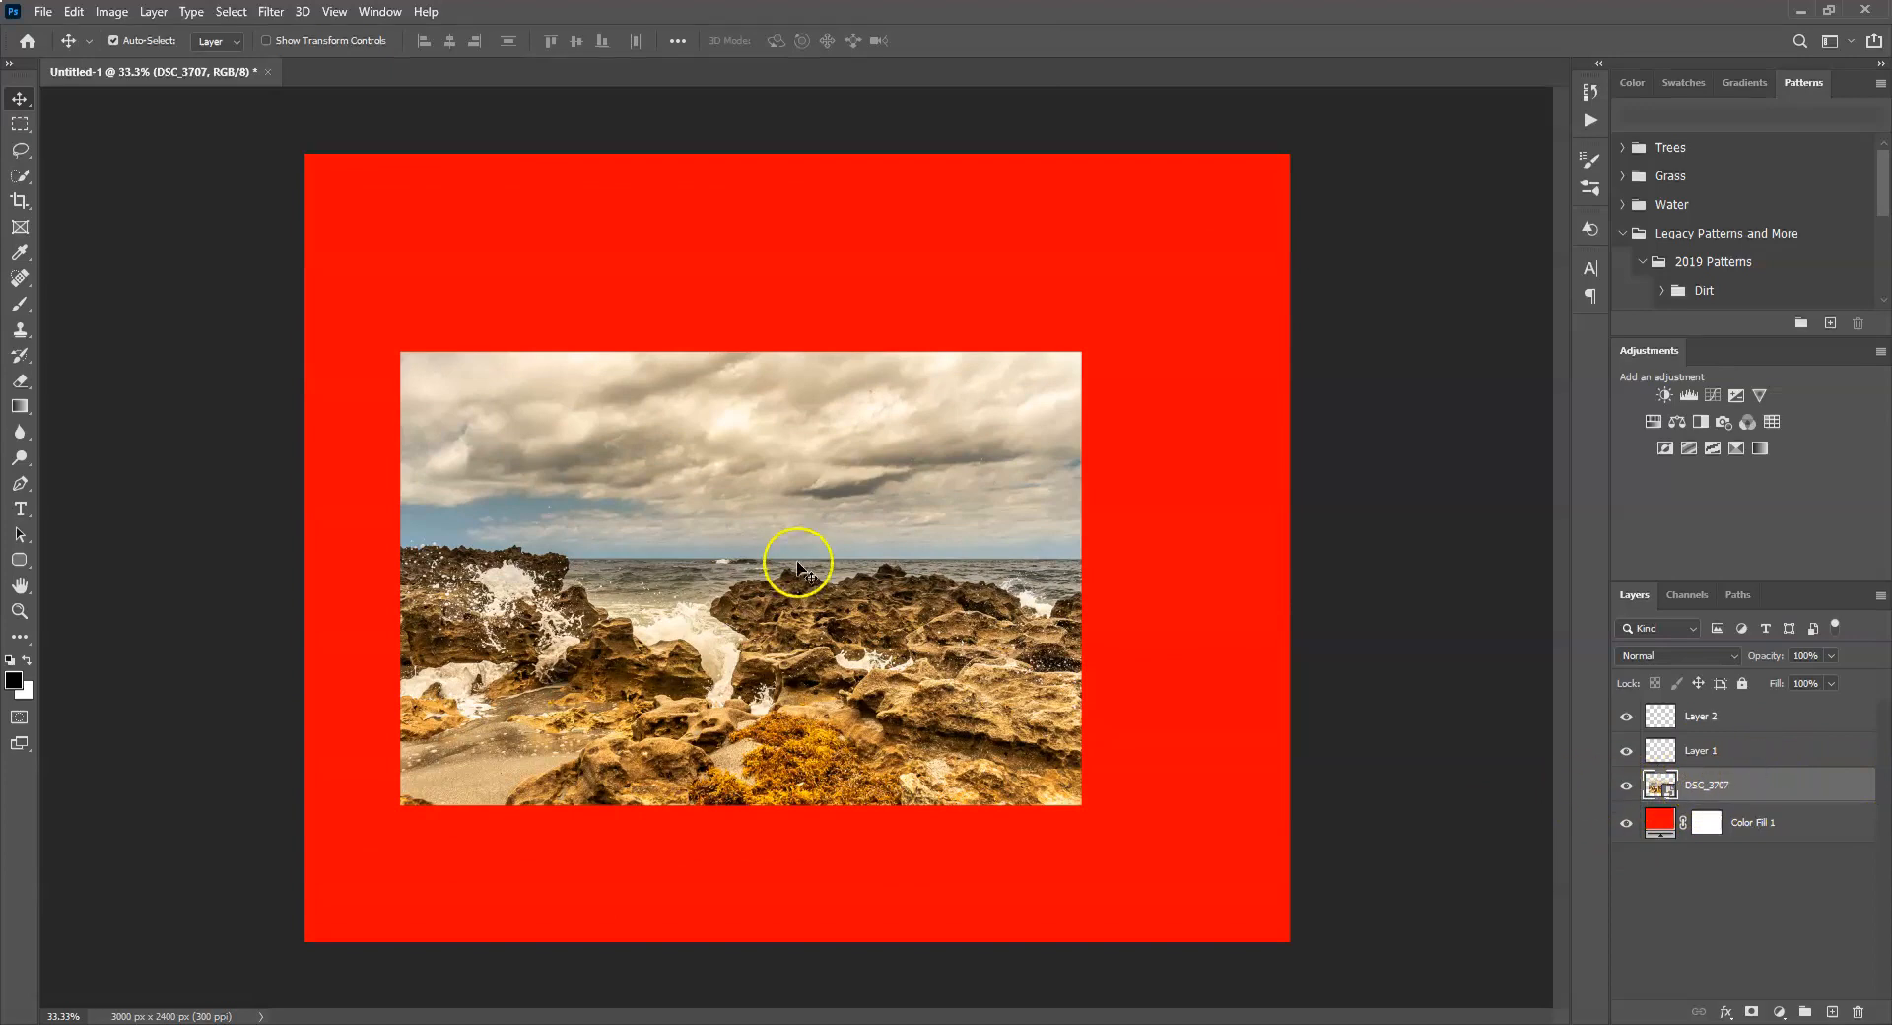
{"action": "left_click_drag", "start_coordinate": [764, 581], "coordinate": [705, 603]}
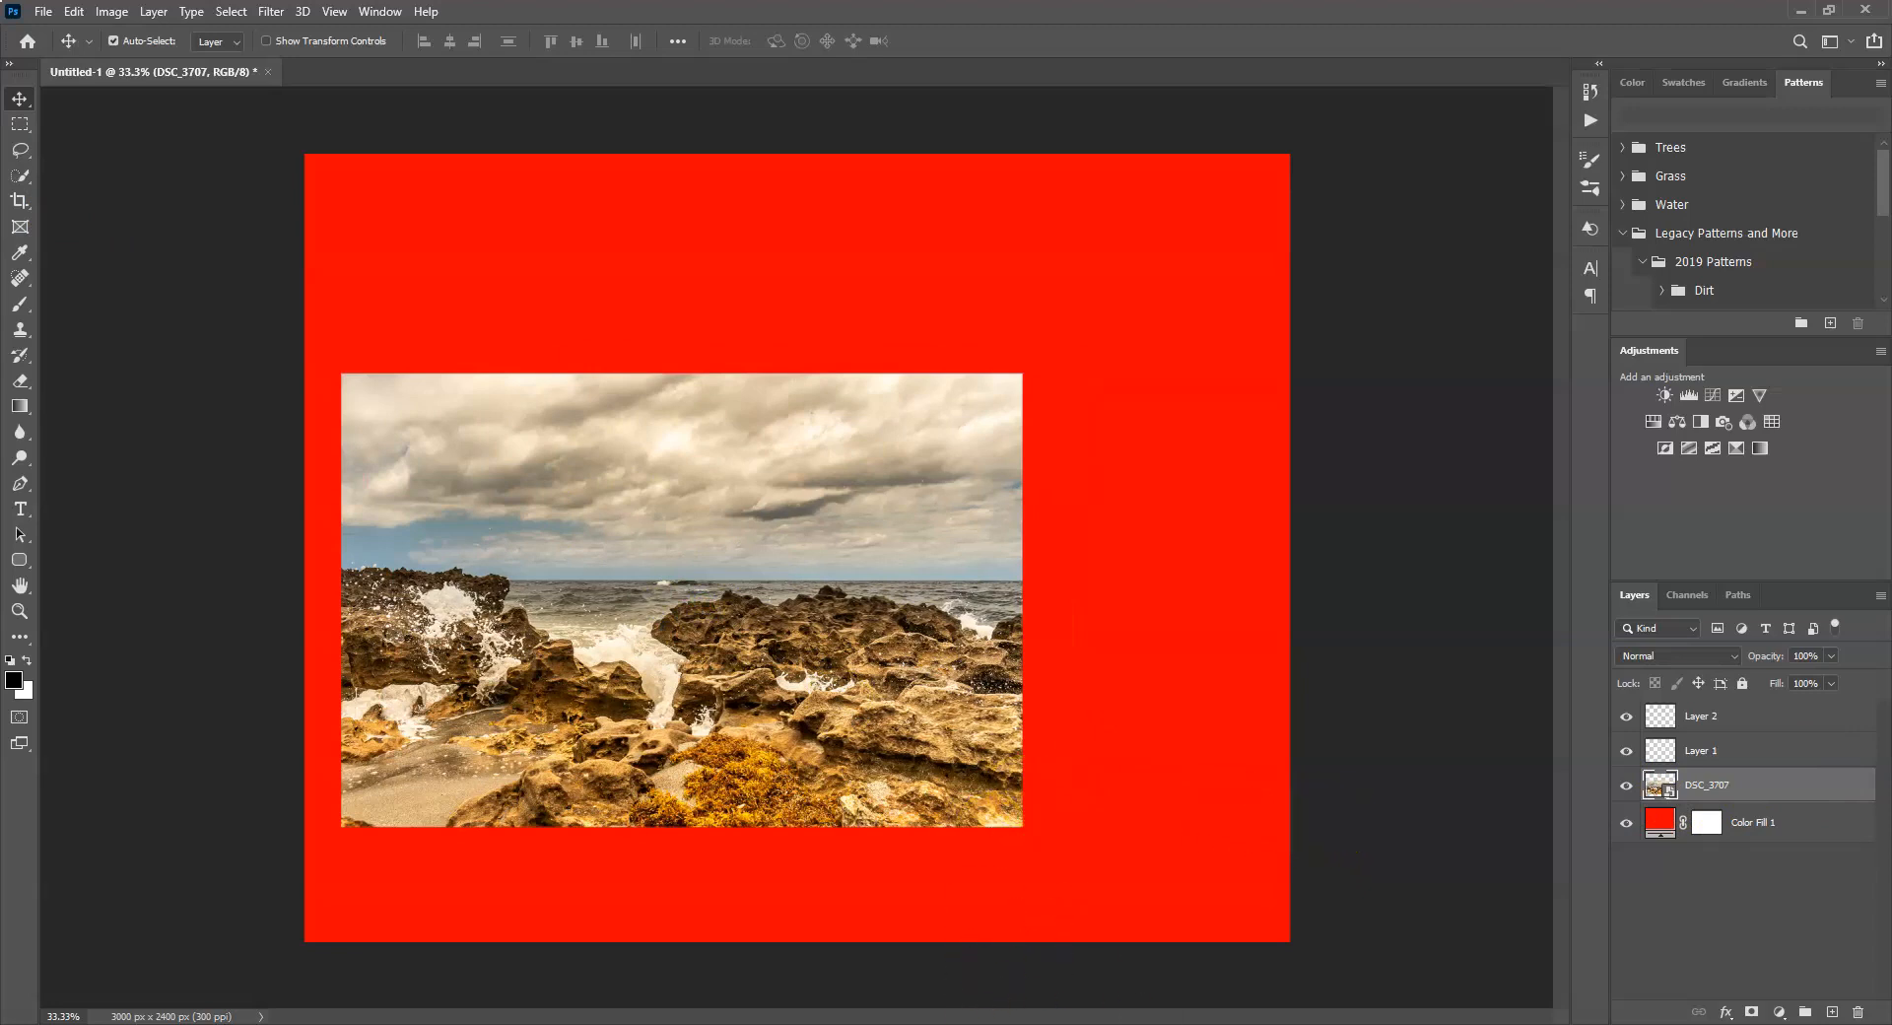
Switch to File Explorer and place Sunrise (12).jpg from the 365 sunrise photo download folder onto the Photoshop canvas.
{"action": "left_click", "coordinate": [990, 1024]}
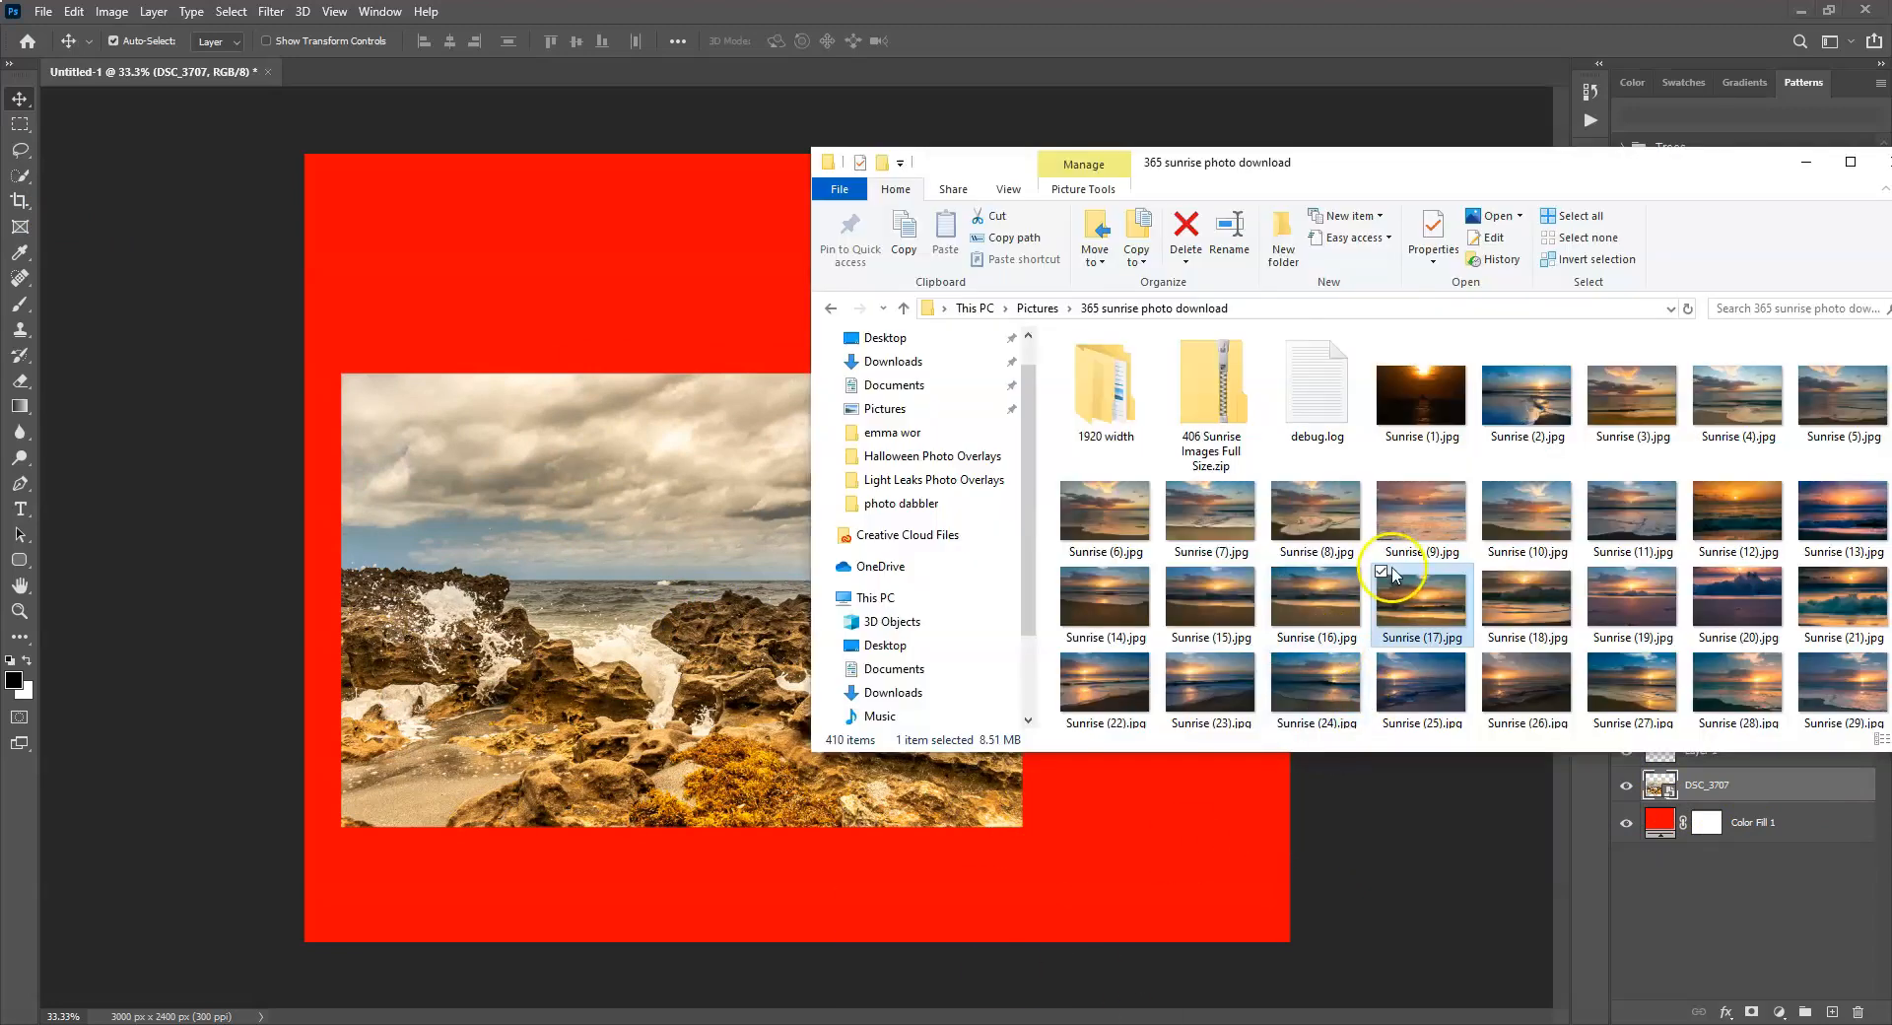
{"action": "left_click", "coordinate": [1732, 515]}
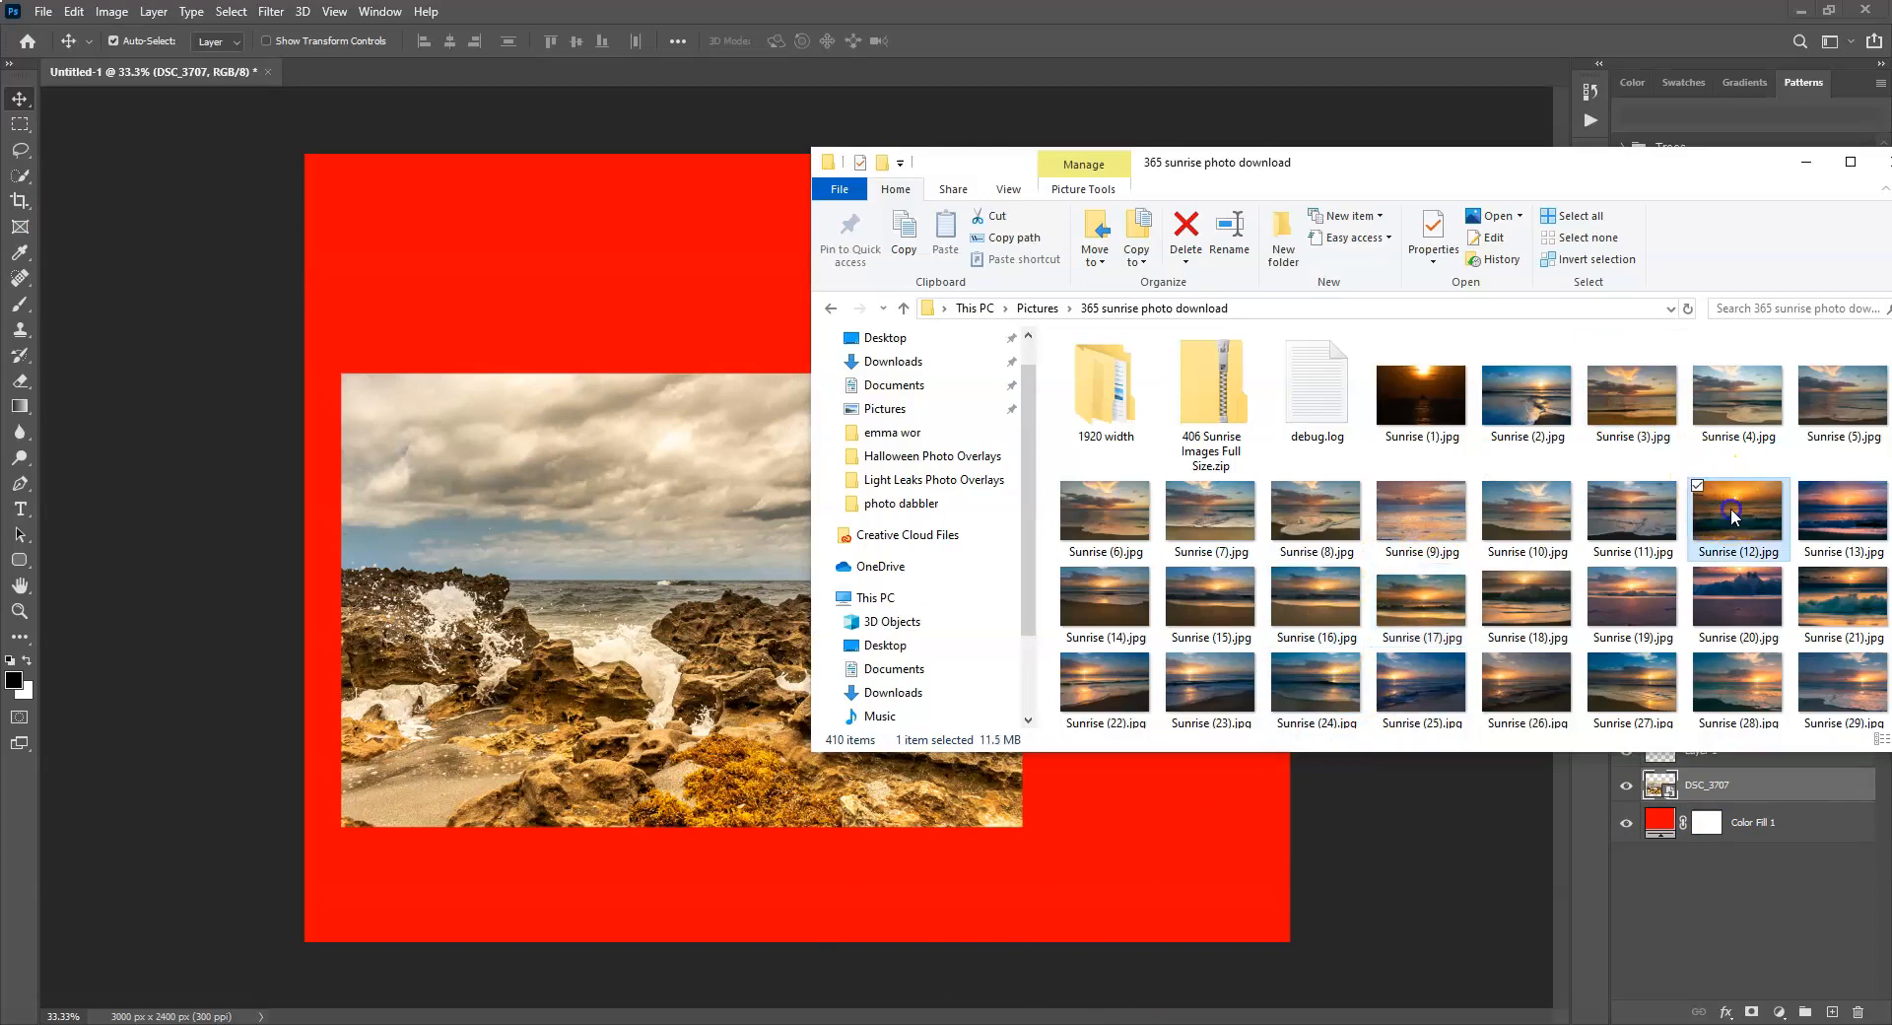
{"action": "left_click_drag", "start_coordinate": [1740, 512], "coordinate": [610, 441]}
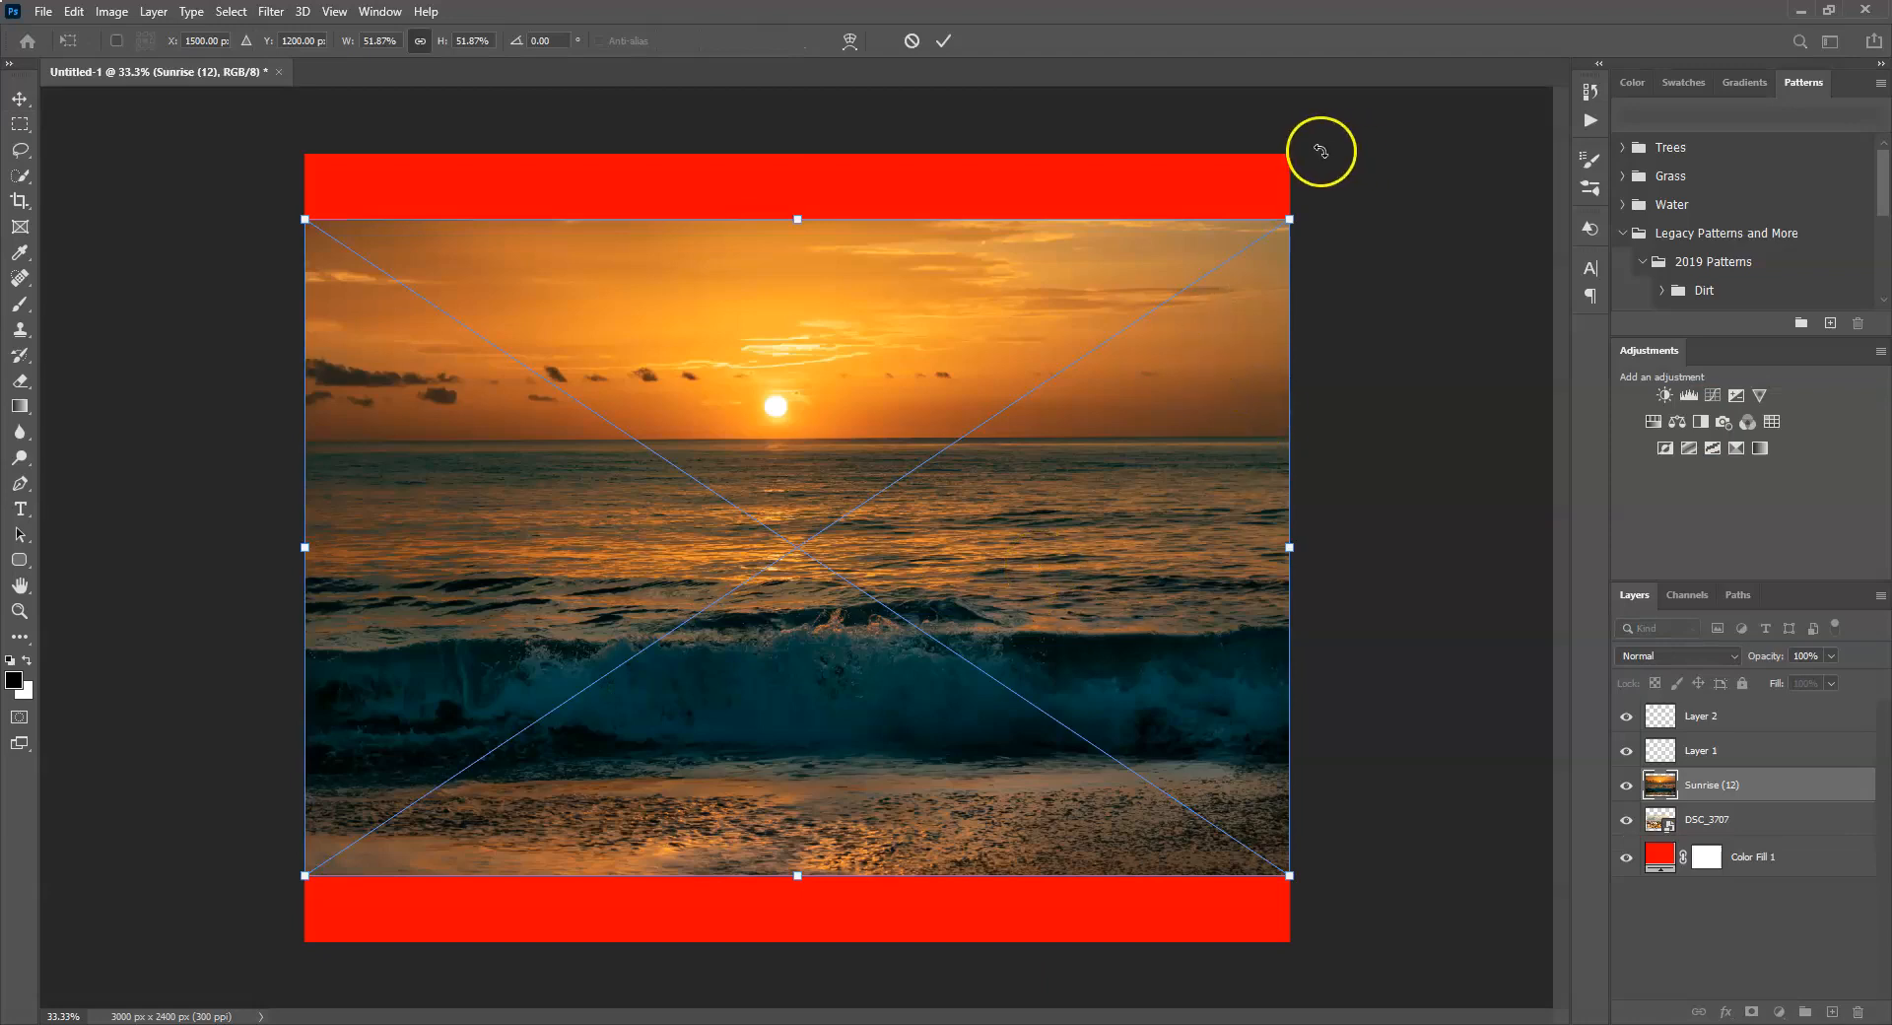
Scale the sunrise photo to about 28.5% and position it near the canvas's upper-right corner, overlapping the seascape photo.
{"action": "left_click_drag", "start_coordinate": [1290, 219], "coordinate": [1174, 329]}
{"action": "mouse_move", "coordinate": [730, 304]}
{"action": "left_mouse_down"}
{"action": "mouse_move", "coordinate": [714, 529]}
{"action": "mouse_move", "coordinate": [731, 339]}
{"action": "left_mouse_up"}
{"action": "left_click_drag", "start_coordinate": [807, 578], "coordinate": [1055, 388]}
{"action": "left_click_drag", "start_coordinate": [1303, 713], "coordinate": [1068, 517]}
{"action": "left_click_drag", "start_coordinate": [936, 412], "coordinate": [1133, 390]}
{"action": "key", "text": "Left"}
{"action": "key", "text": "Left"}
{"action": "key", "text": "Left"}
{"action": "key", "text": "Left"}
{"action": "key", "text": "Left"}
{"action": "key", "text": "Left"}
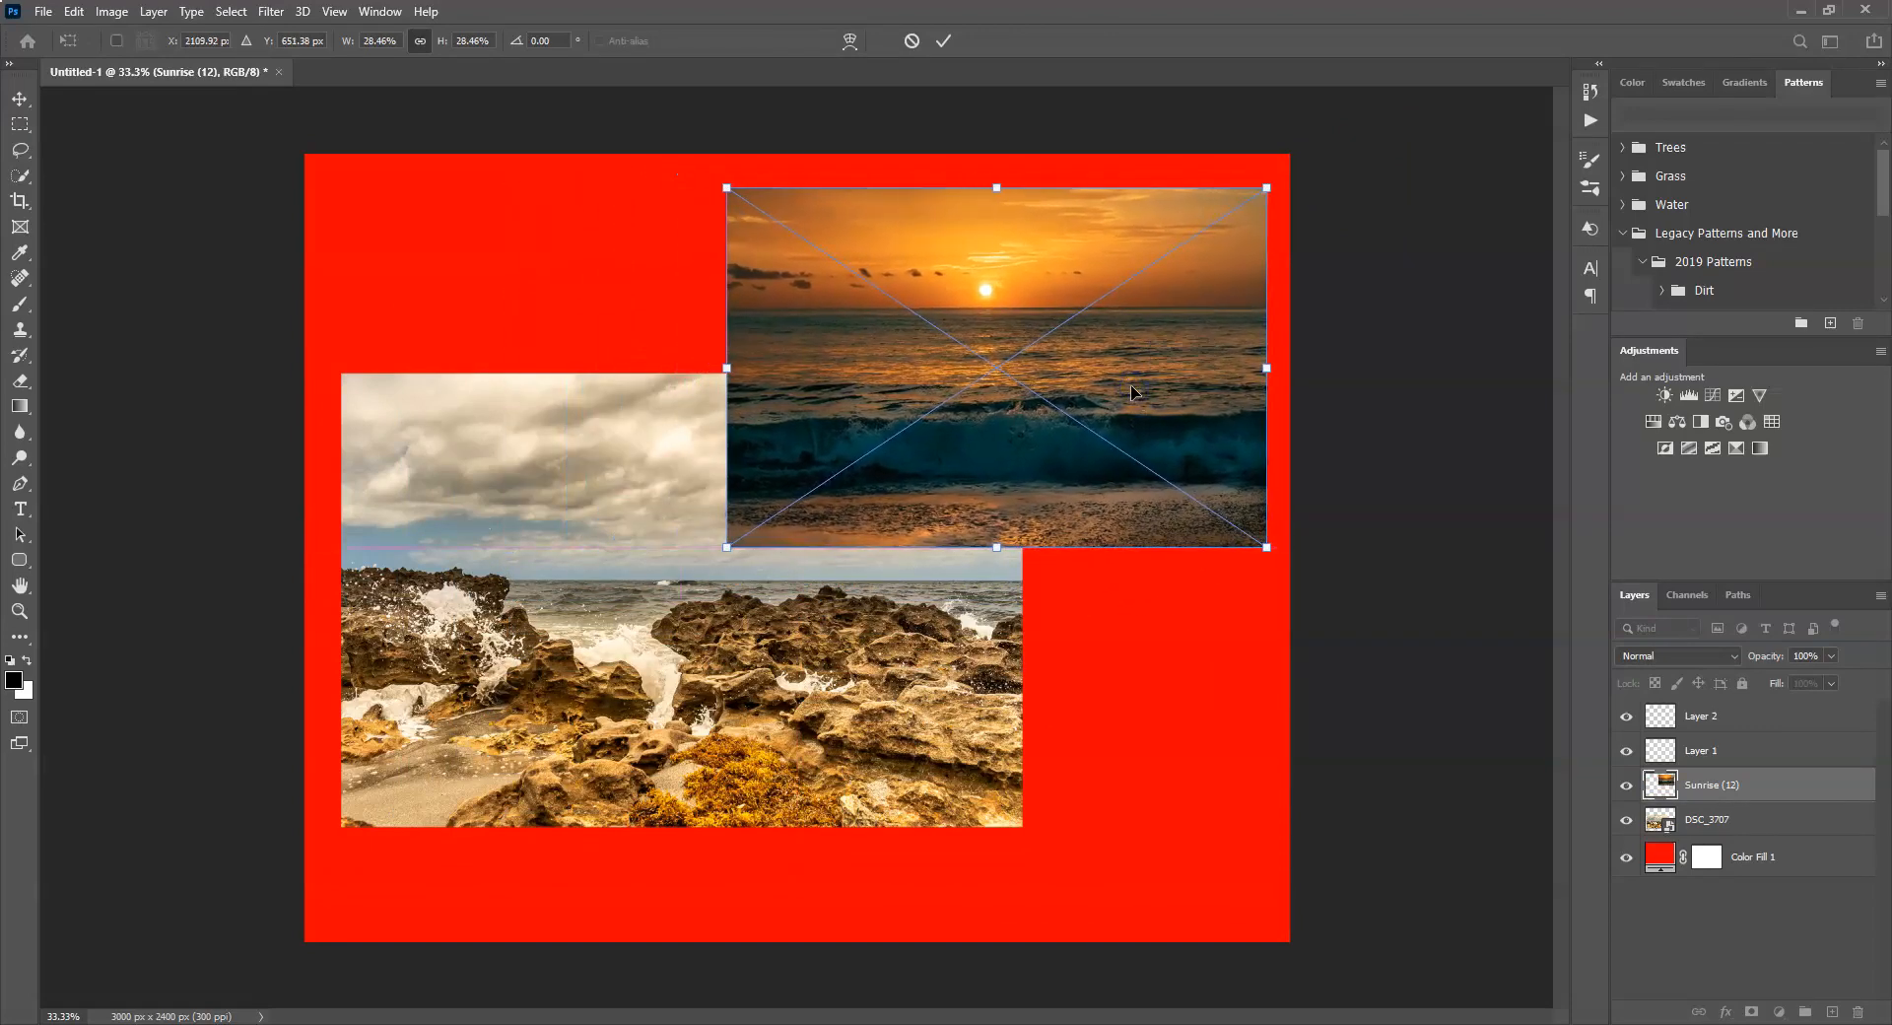
{"action": "key", "text": "Return"}
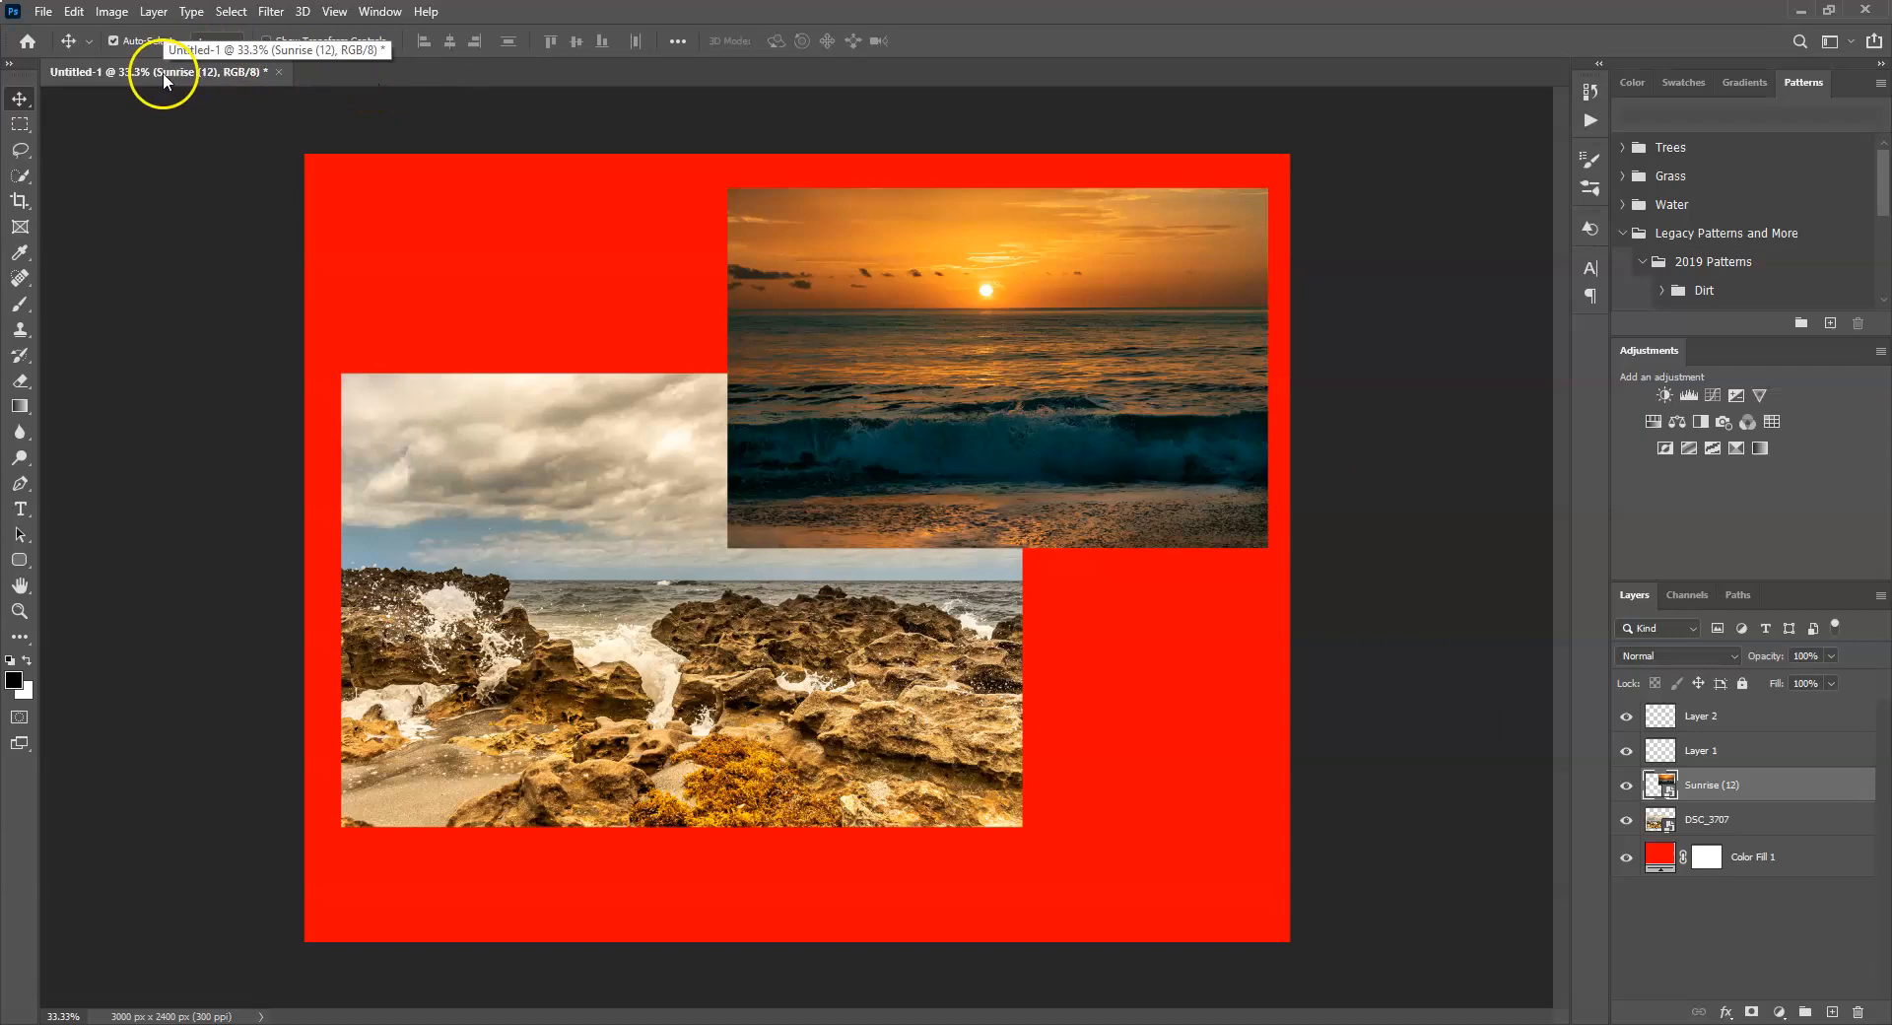
{"action": "left_click", "coordinate": [42, 12]}
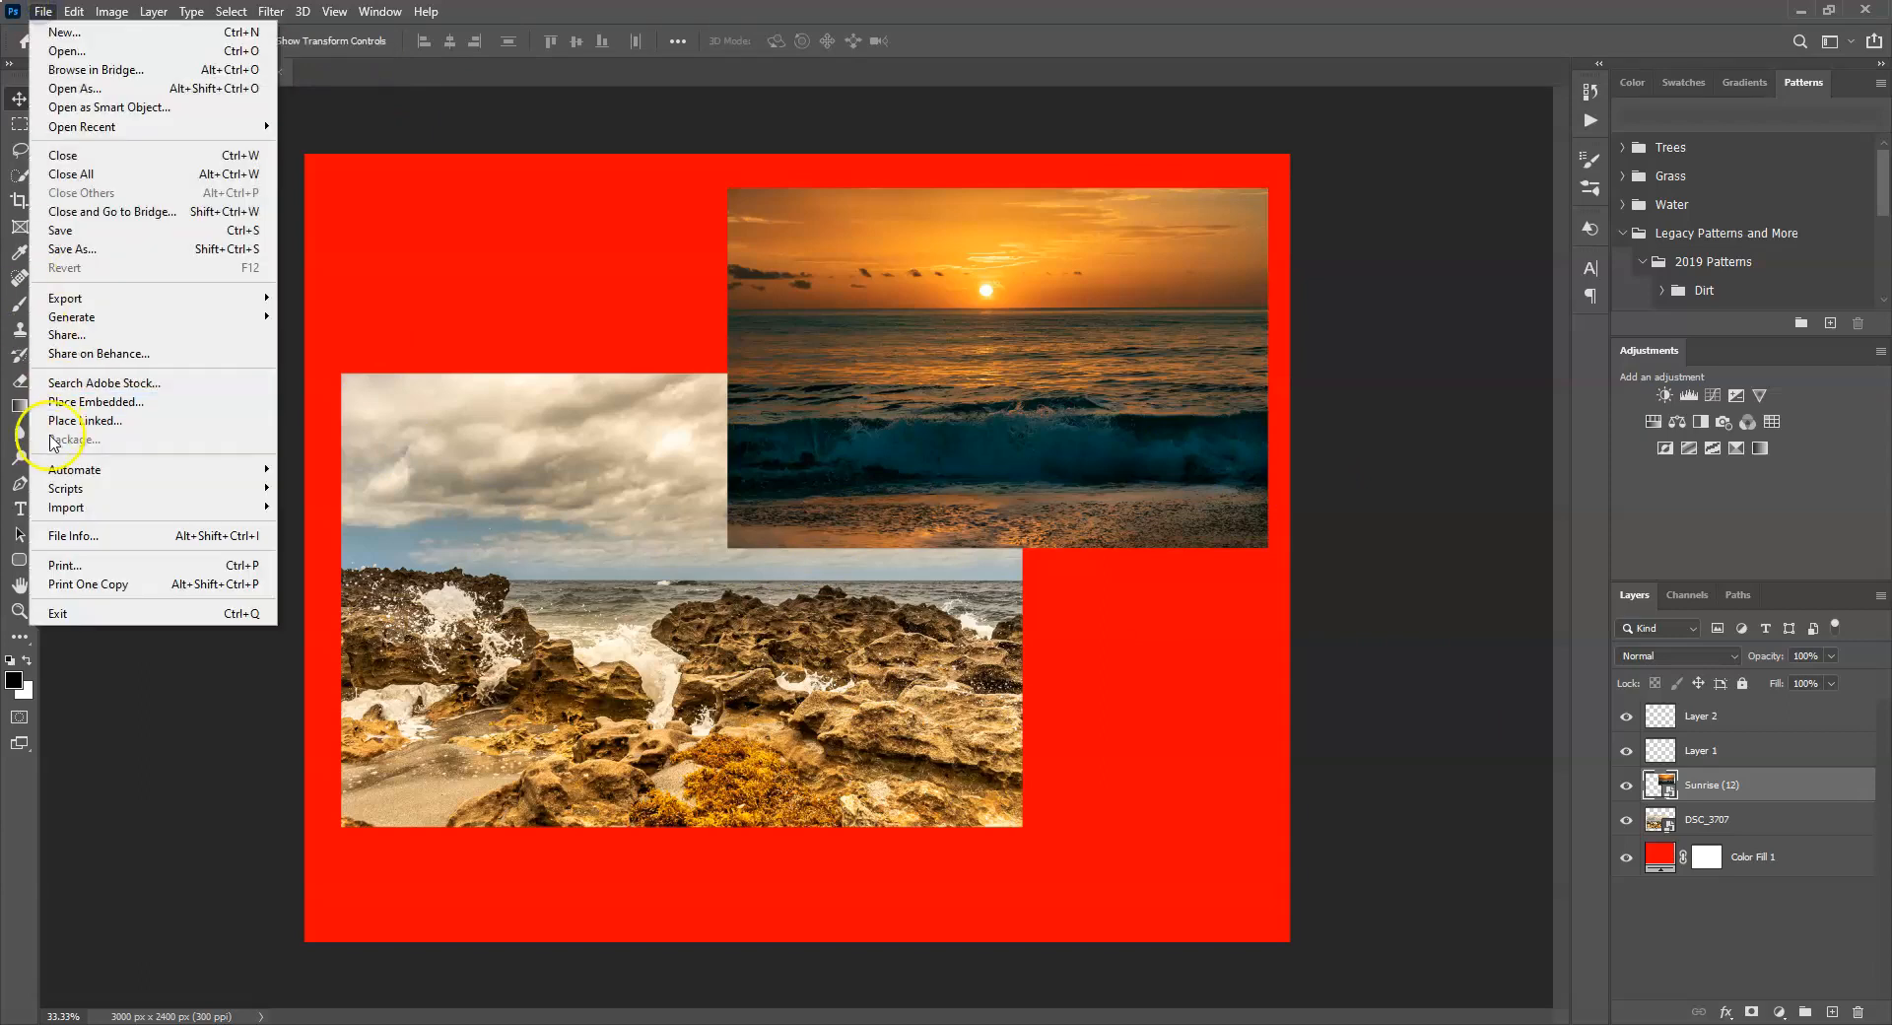
{"action": "left_click", "coordinate": [451, 9]}
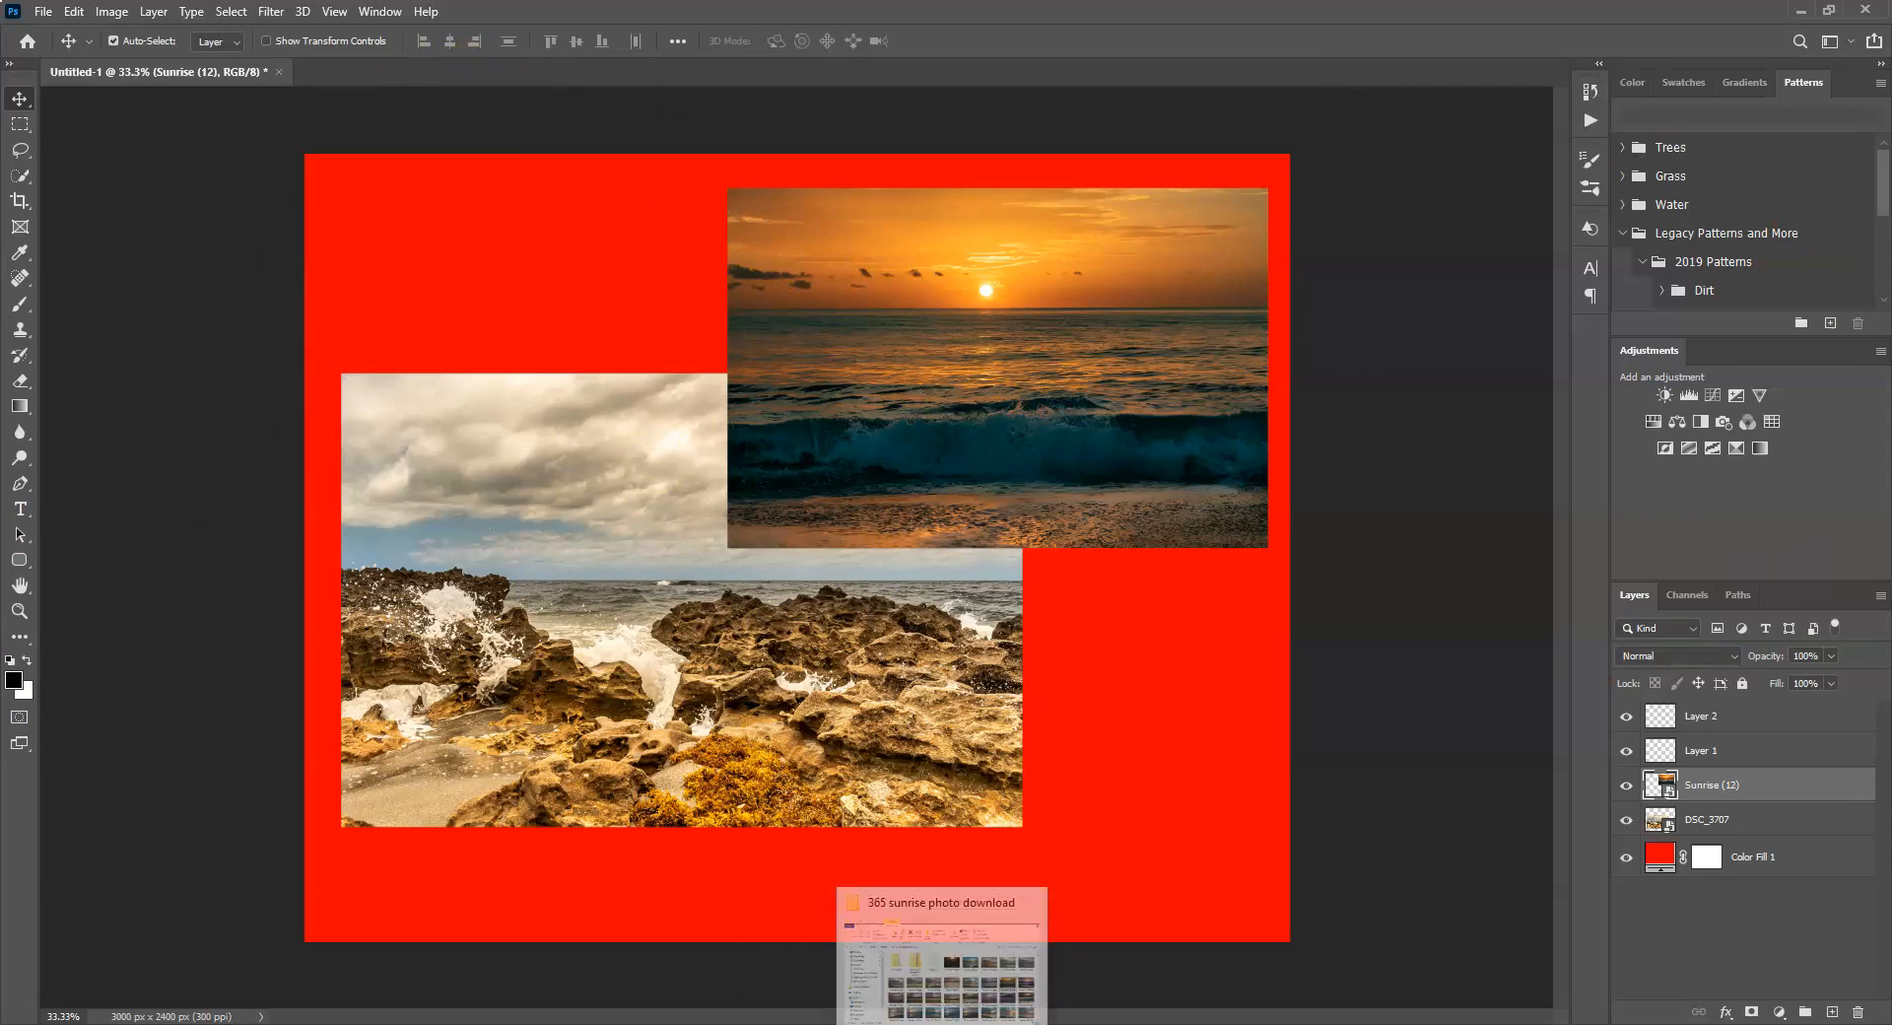
Open Sunrise (13).jpg from the 365 sunrise photo download folder in File Explorer as a separate Photoshop document, and return to Untitled-1.
{"action": "left_click", "coordinate": [946, 1024]}
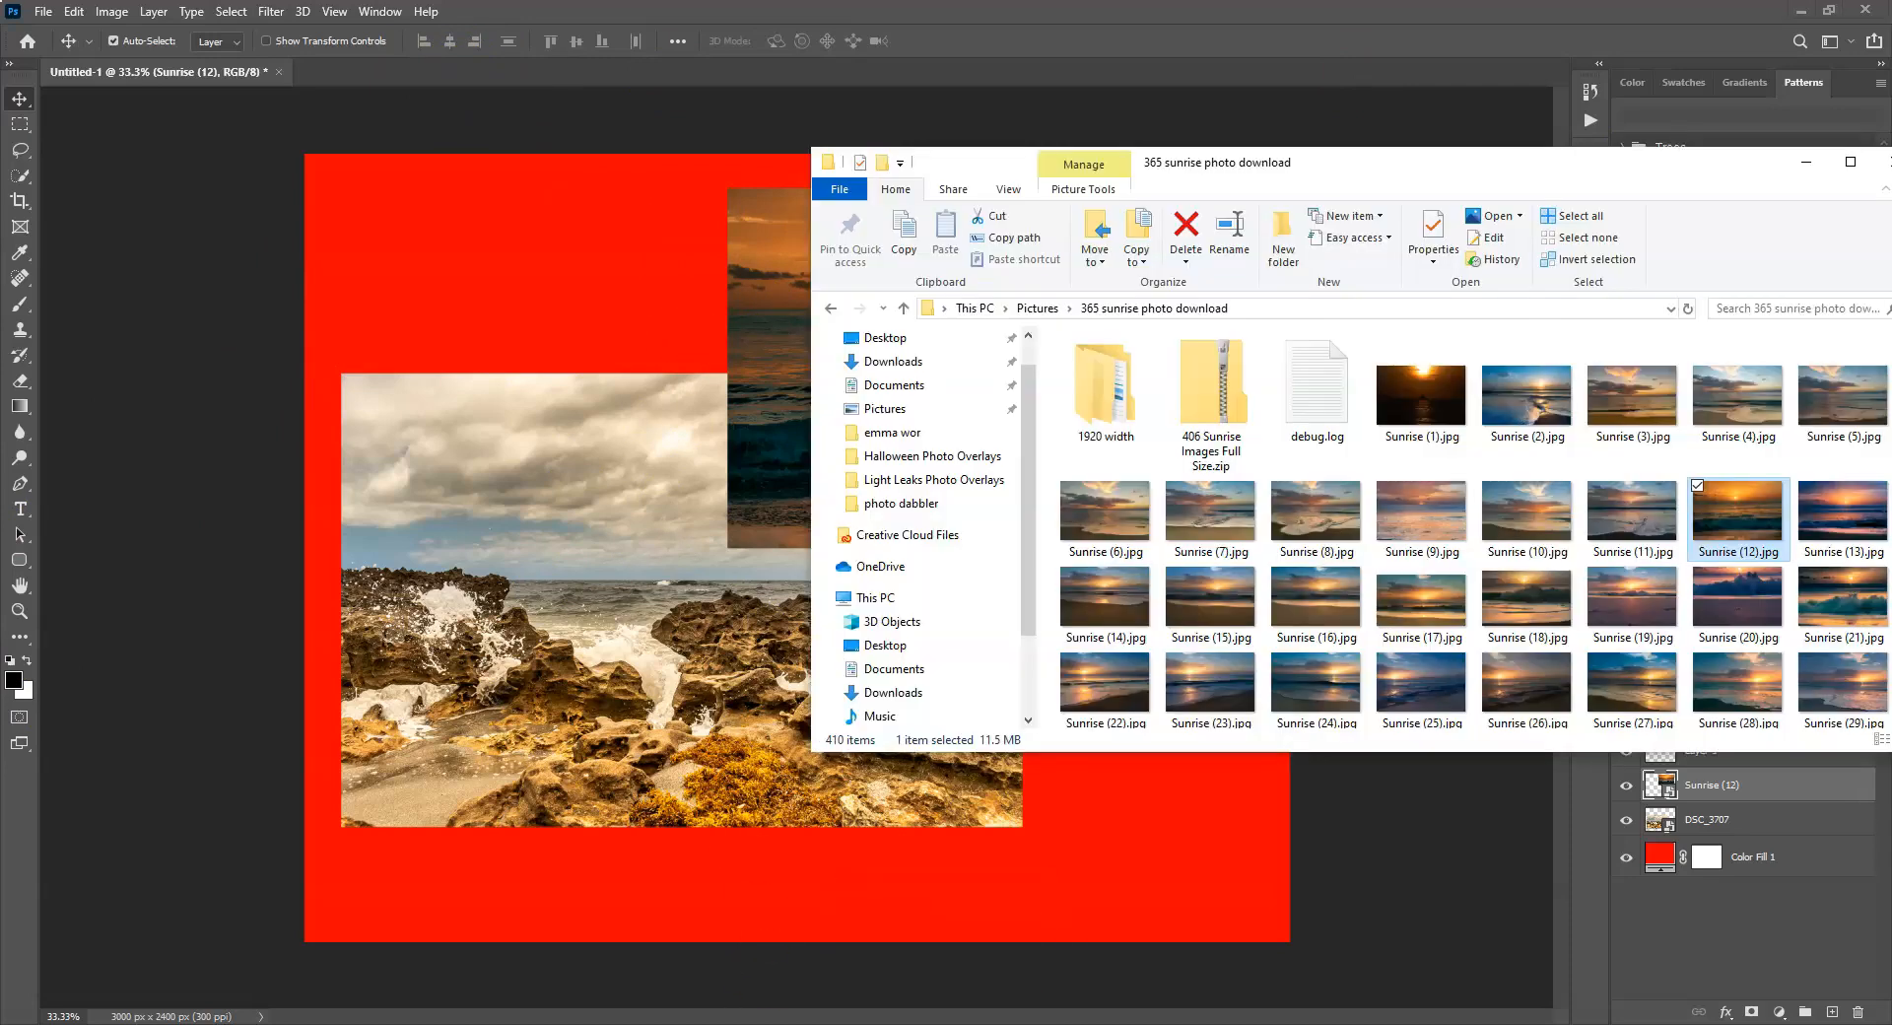
{"action": "left_click", "coordinate": [1831, 516]}
{"action": "left_click_drag", "start_coordinate": [1831, 516], "coordinate": [887, 110]}
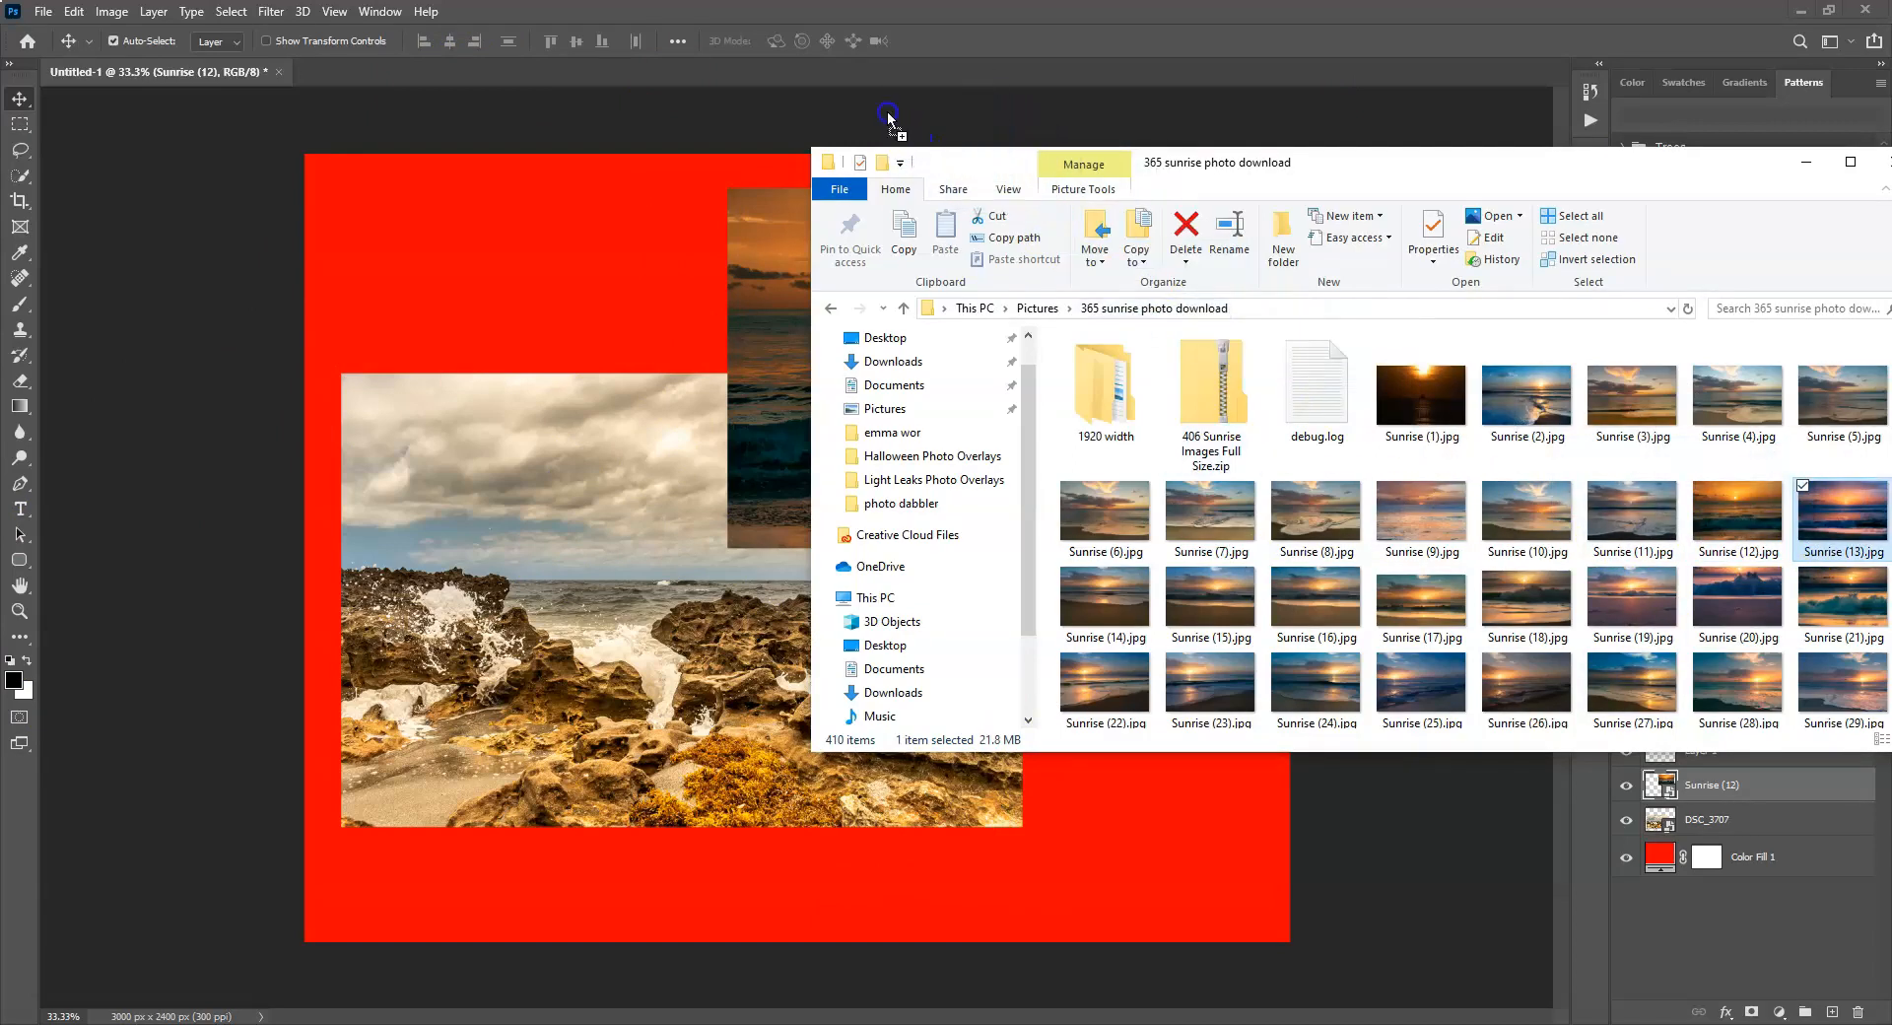
{"action": "left_click_drag", "start_coordinate": [901, 4], "coordinate": [1065, 25]}
{"action": "left_click_drag", "start_coordinate": [388, 323], "coordinate": [1011, 88]}
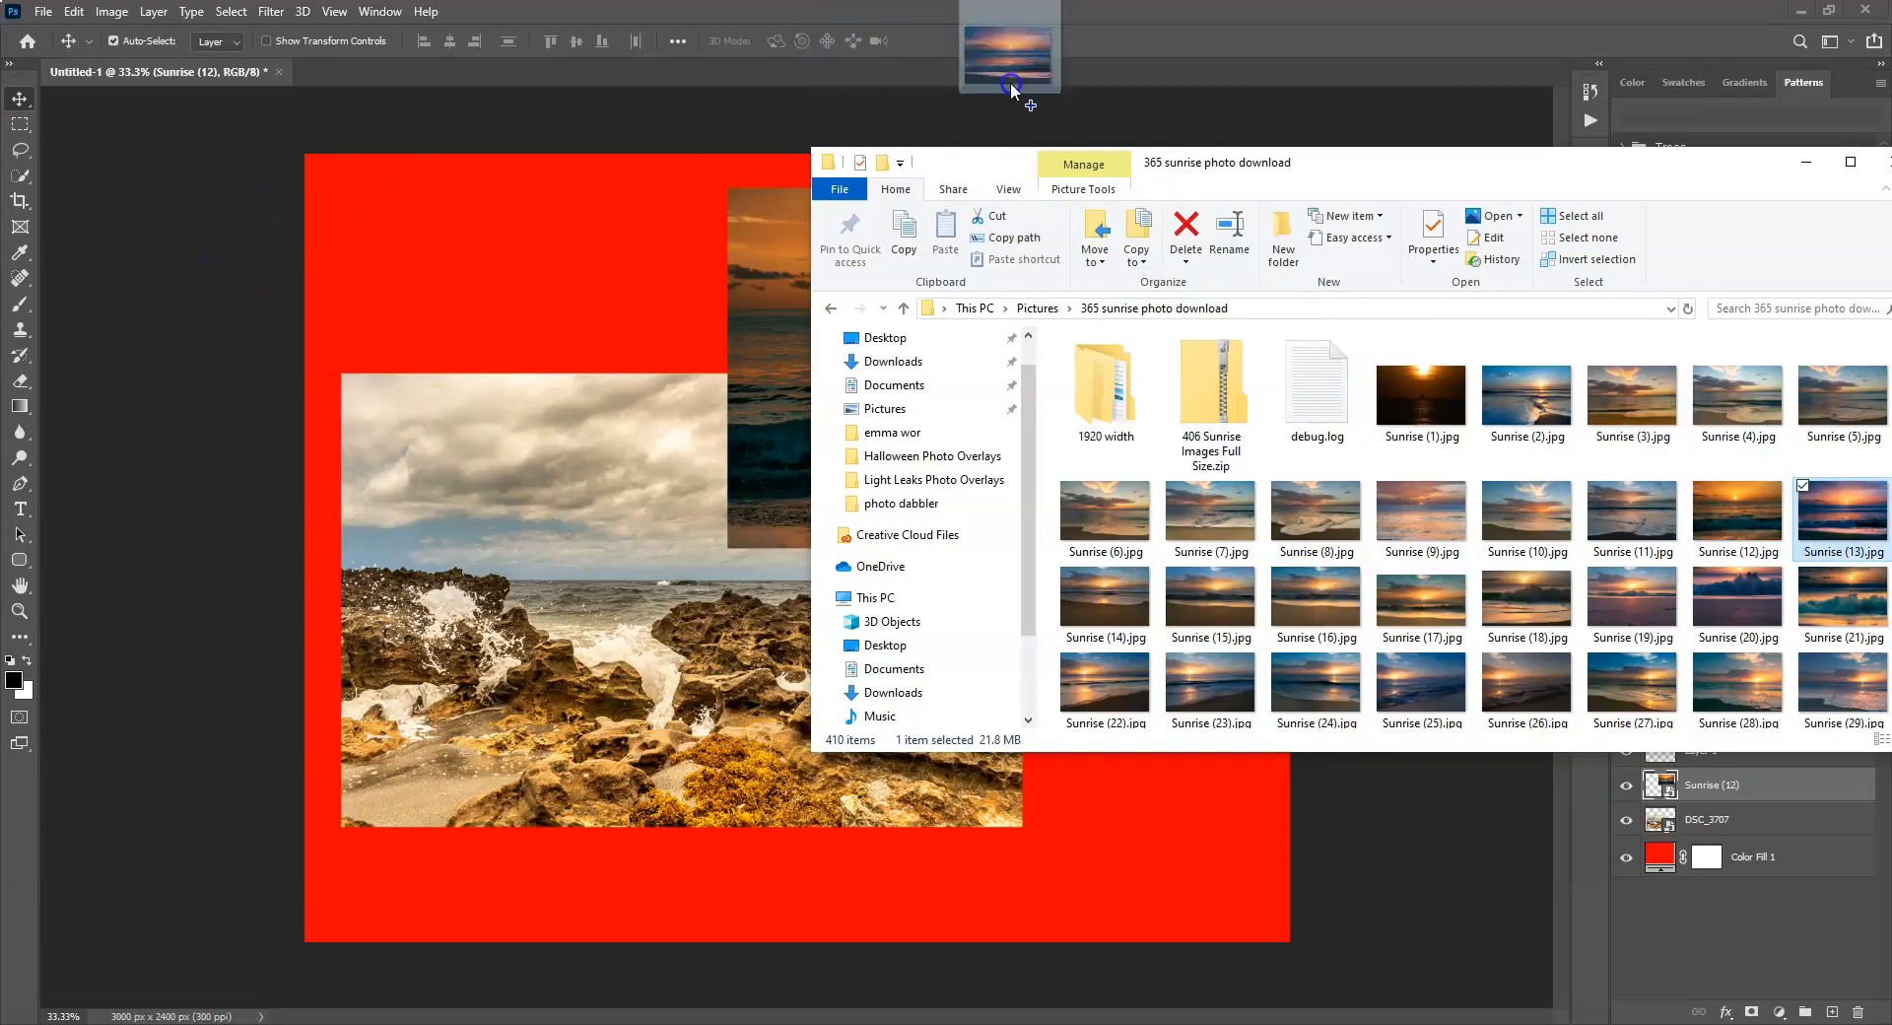
{"action": "left_click_drag", "start_coordinate": [1005, 26], "coordinate": [1003, 27]}
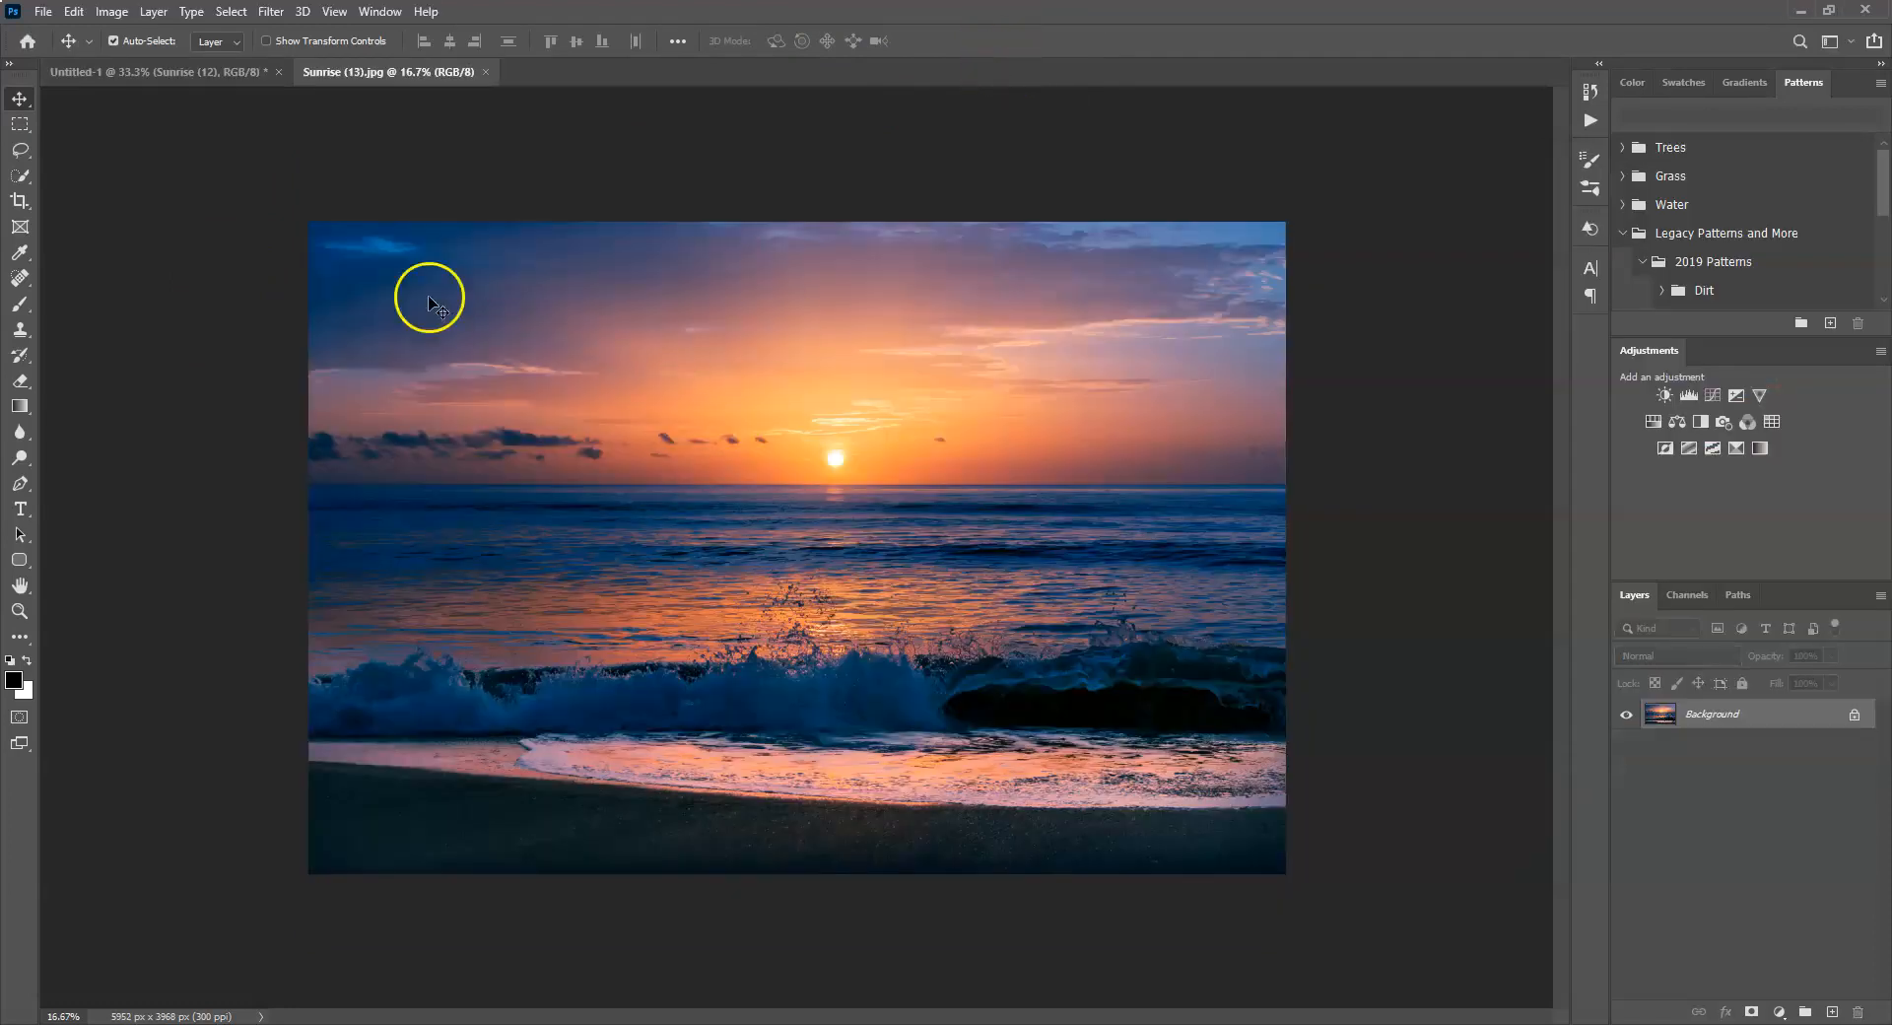
{"action": "left_click", "coordinate": [211, 74]}
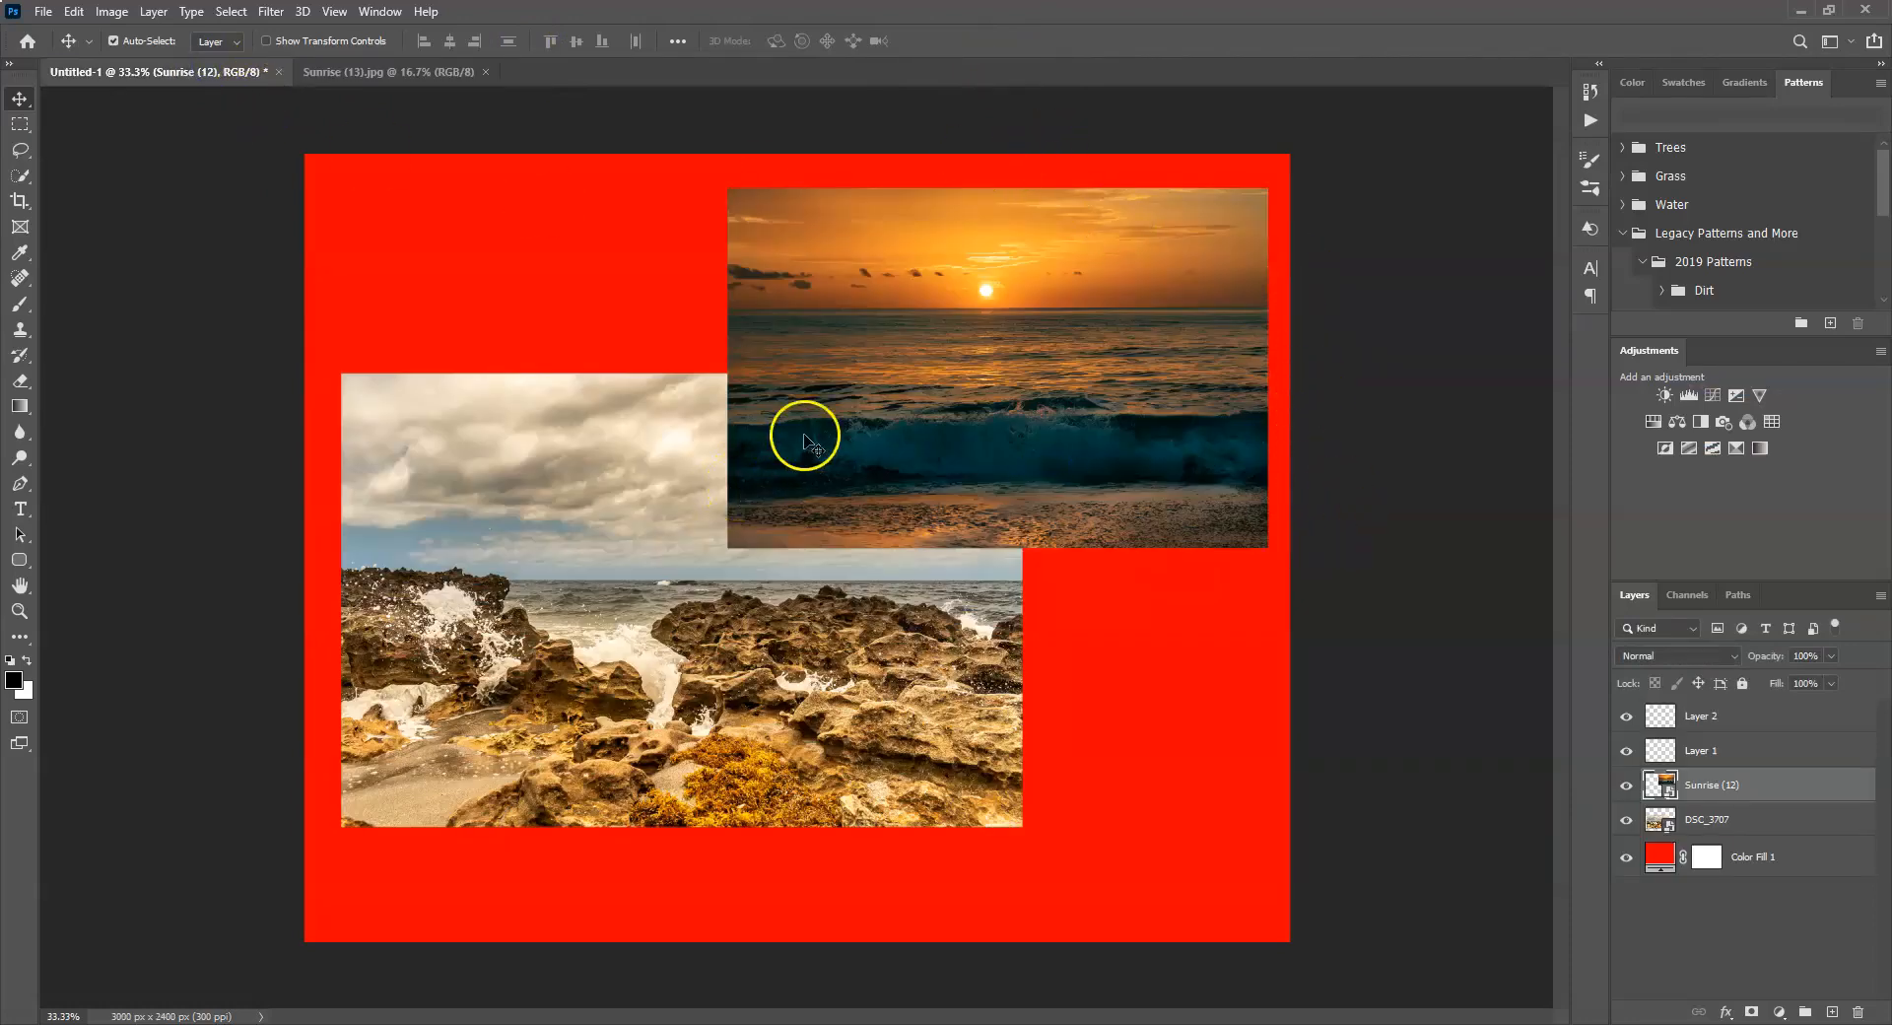
Delete the DSC_3707 layer and undo the deletion.
{"action": "left_click", "coordinate": [519, 572]}
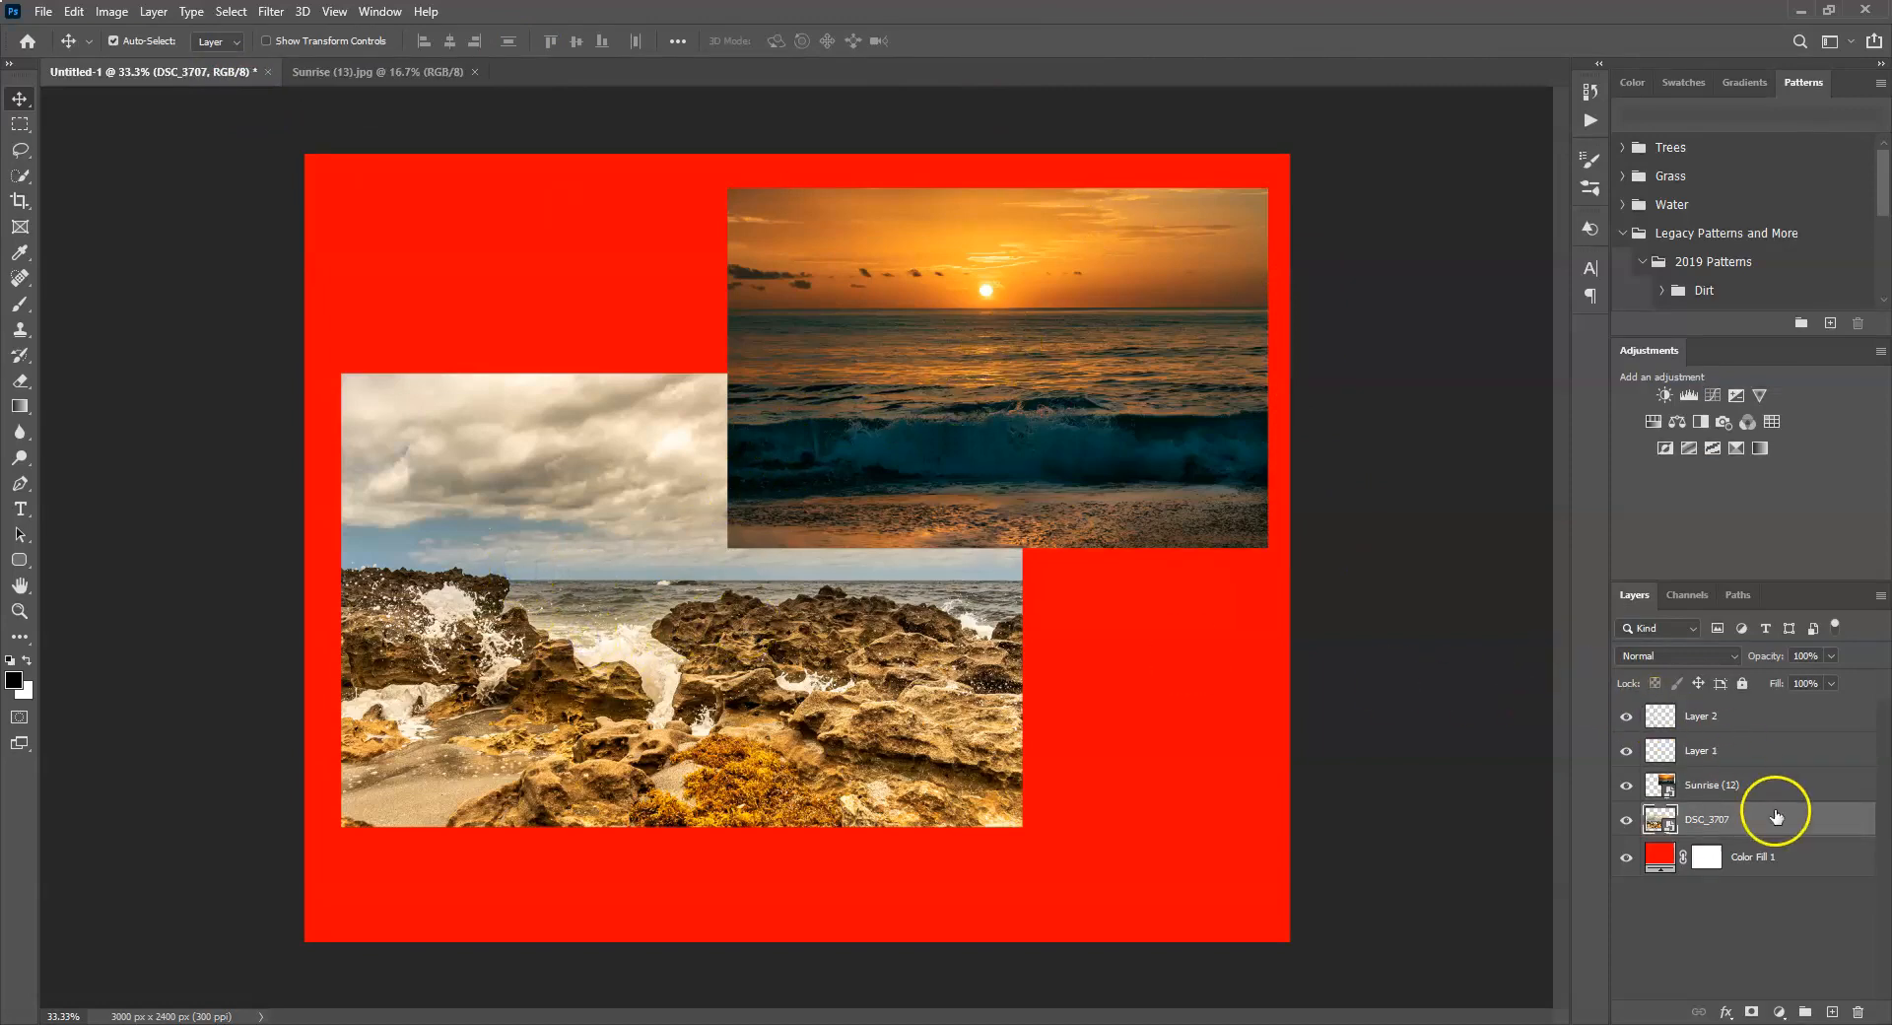
{"action": "left_click", "coordinate": [1746, 777]}
{"action": "left_click", "coordinate": [1727, 821]}
{"action": "left_click_drag", "start_coordinate": [1729, 820], "coordinate": [1858, 1013]}
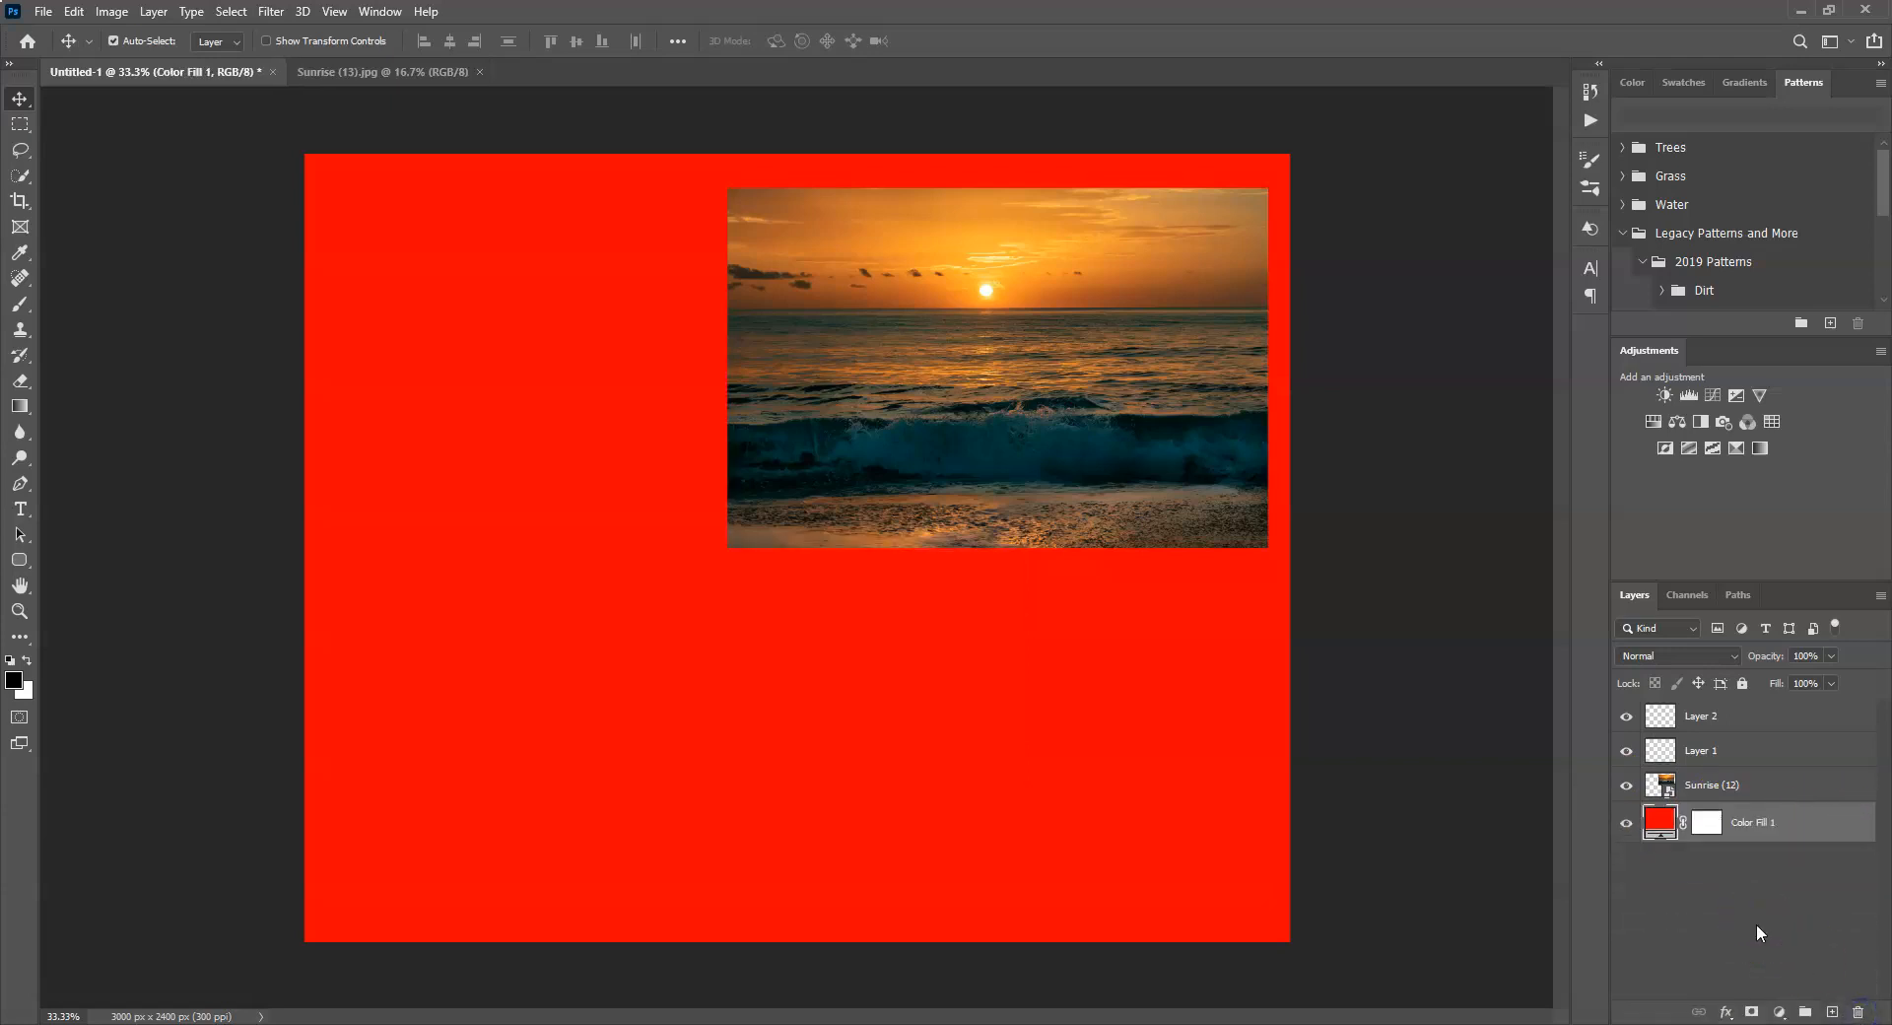
{"action": "key", "text": "ctrl+z"}
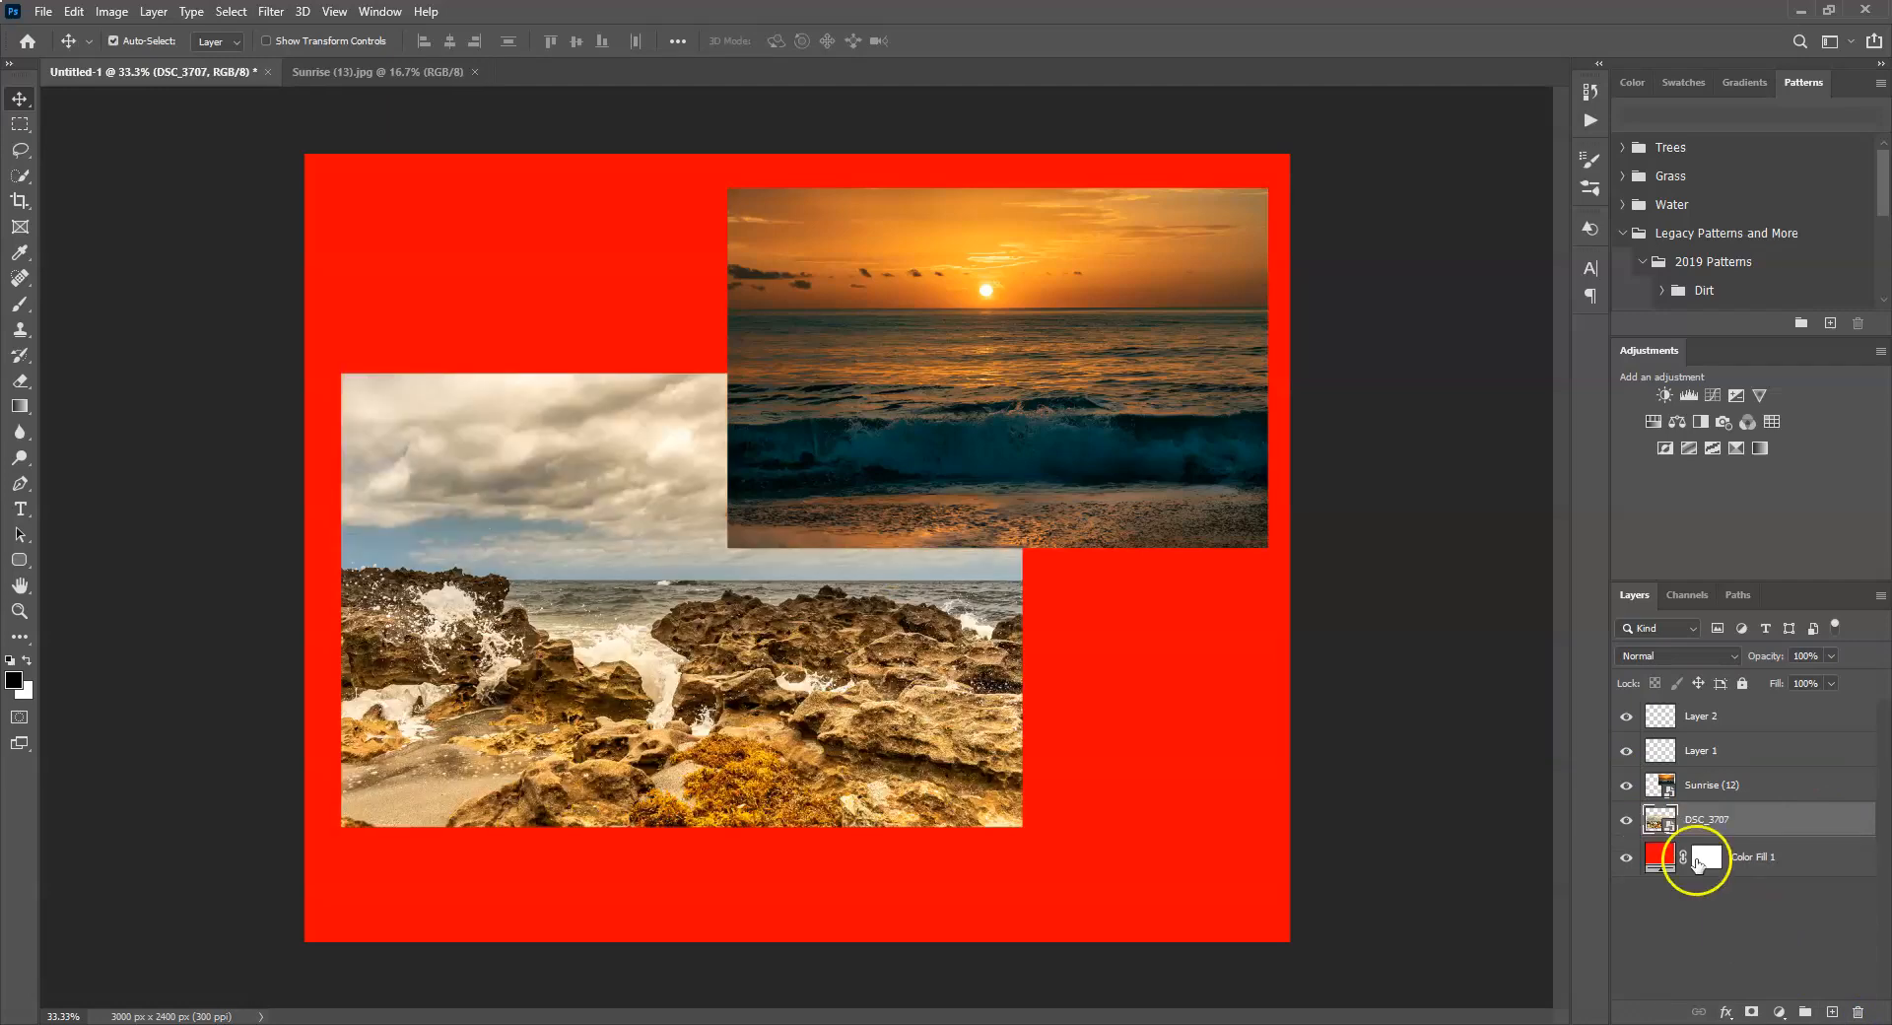
Delete the DSC_3707 layer twice more, undoing each deletion to restore the seascape photo.
{"action": "right_click", "coordinate": [1739, 819]}
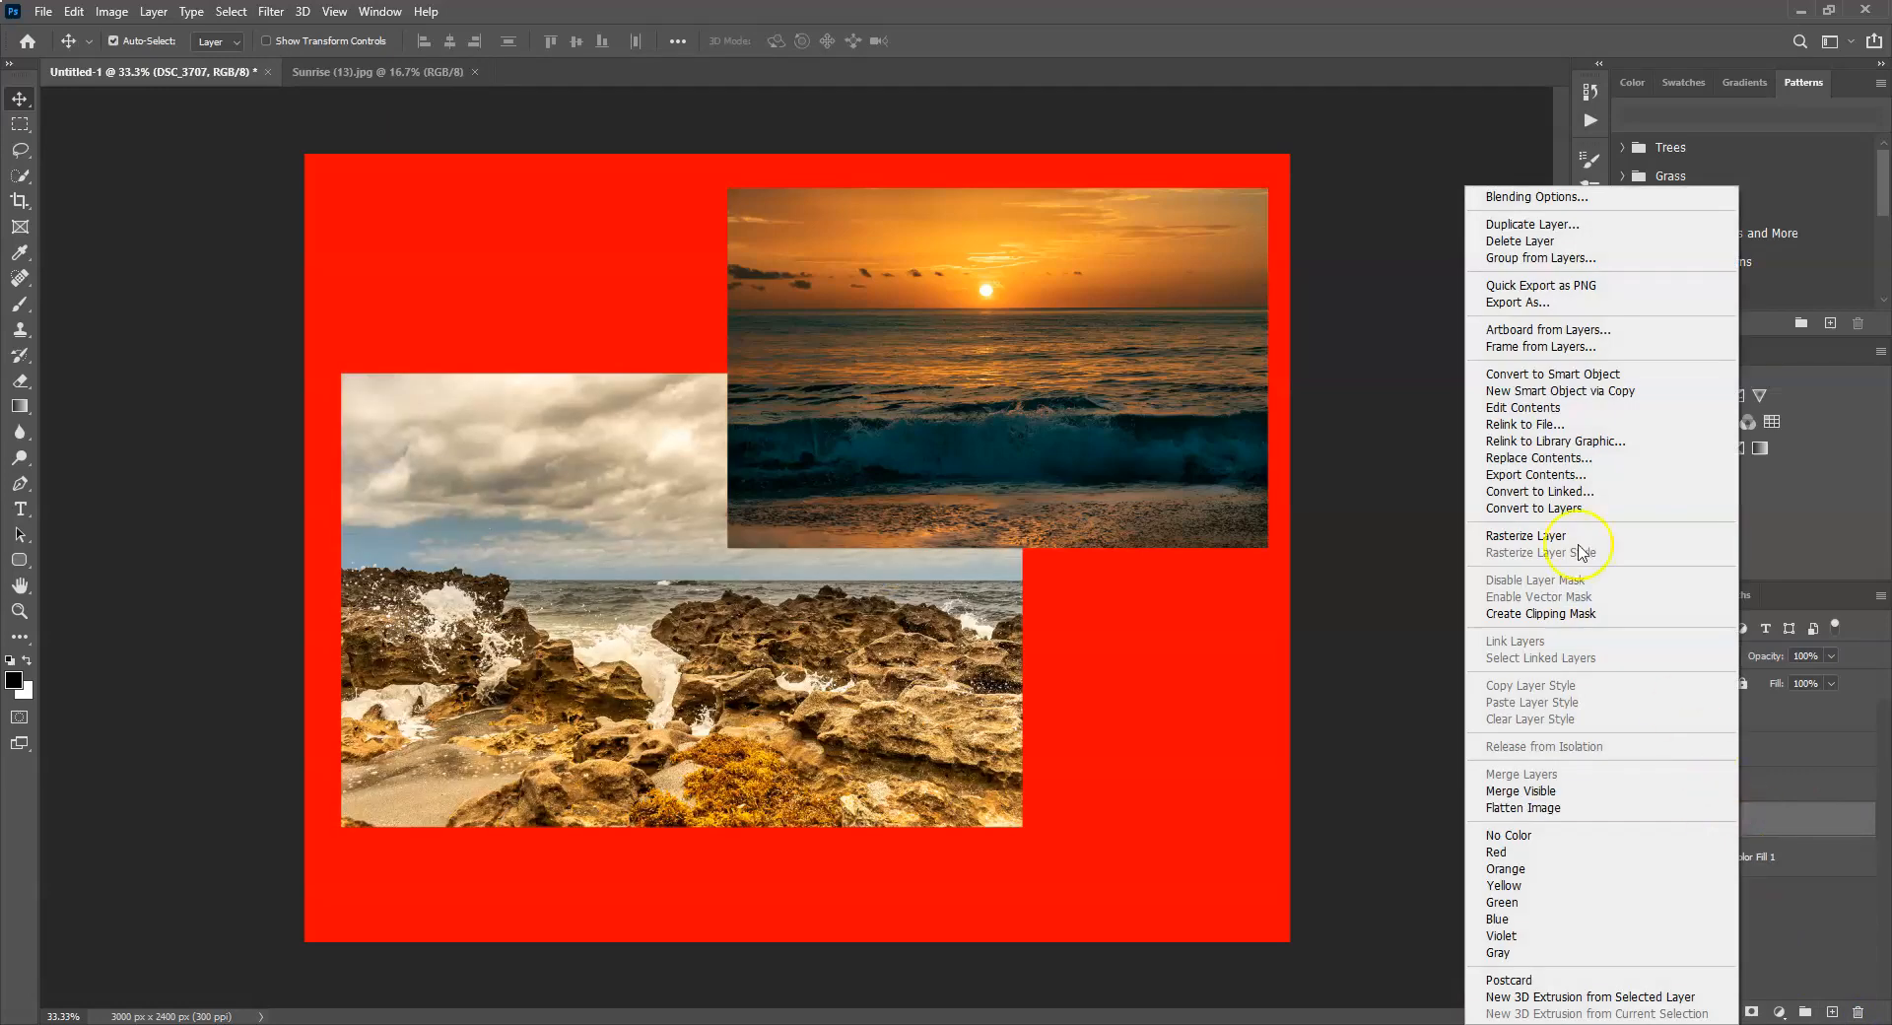
{"action": "left_click", "coordinate": [1525, 244]}
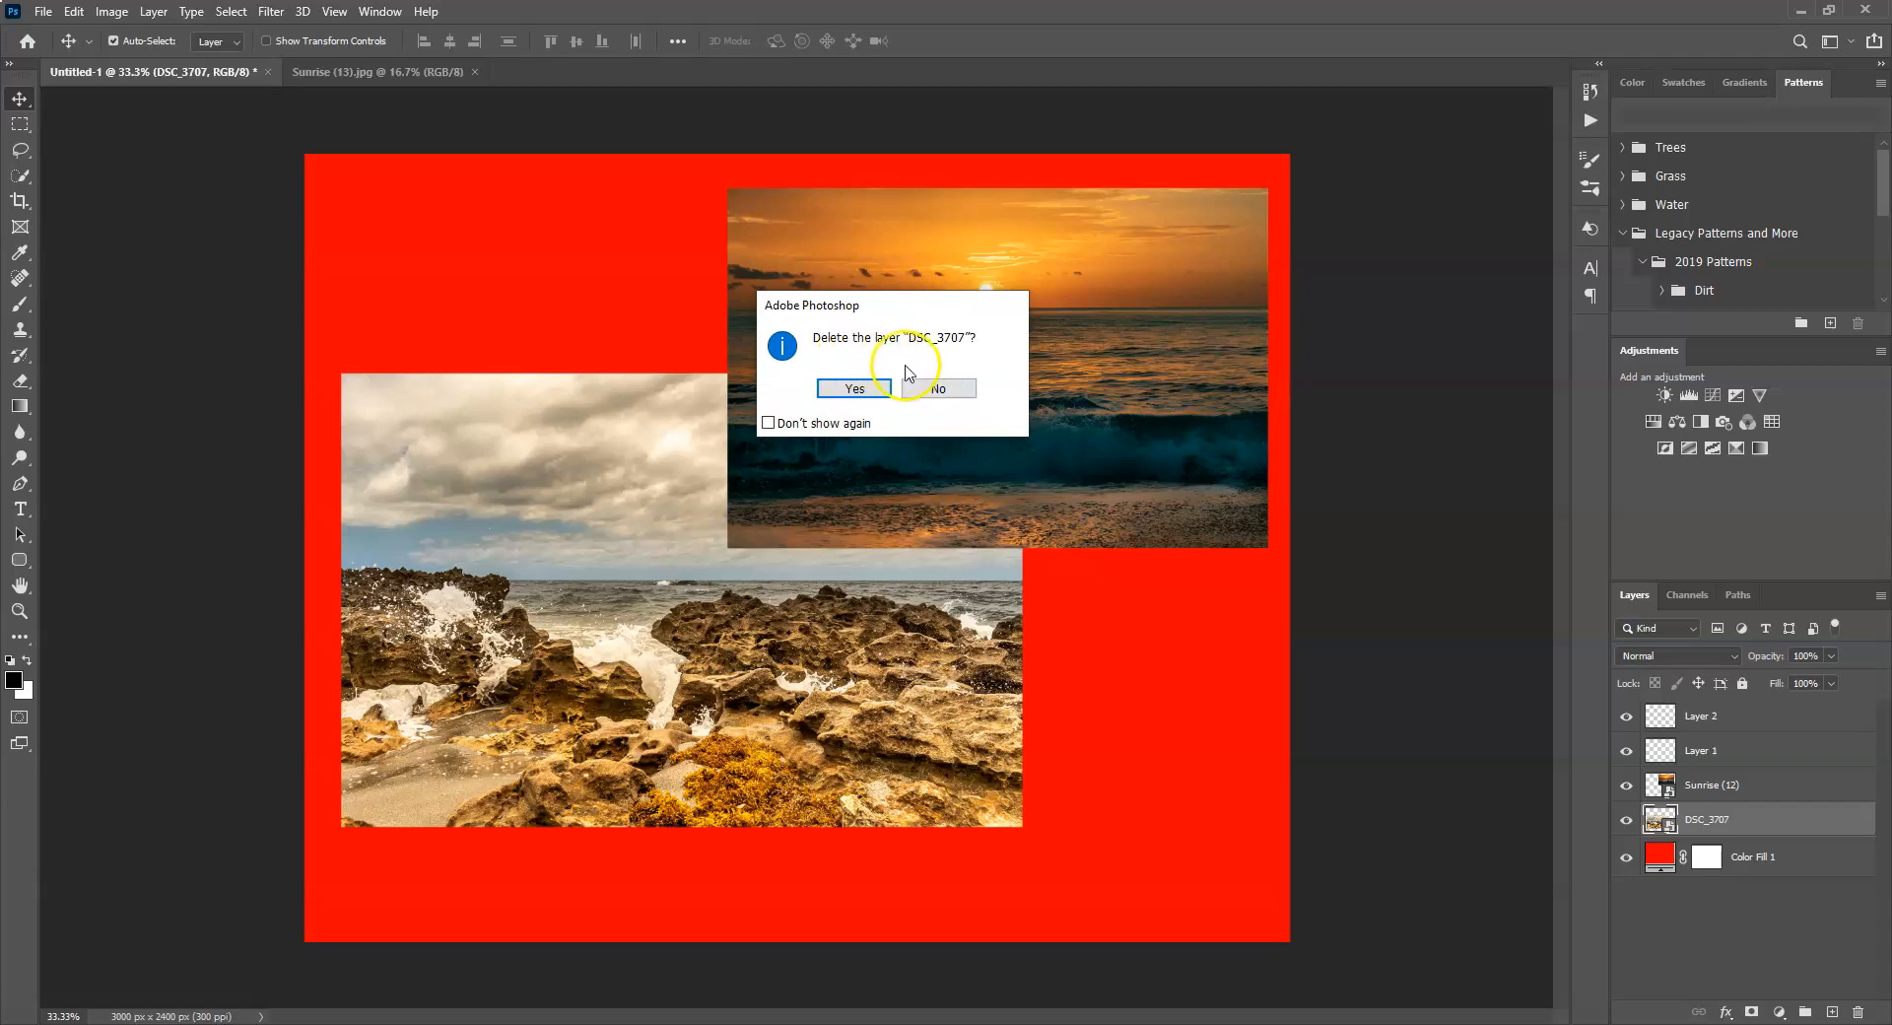
{"action": "left_click", "coordinate": [854, 388]}
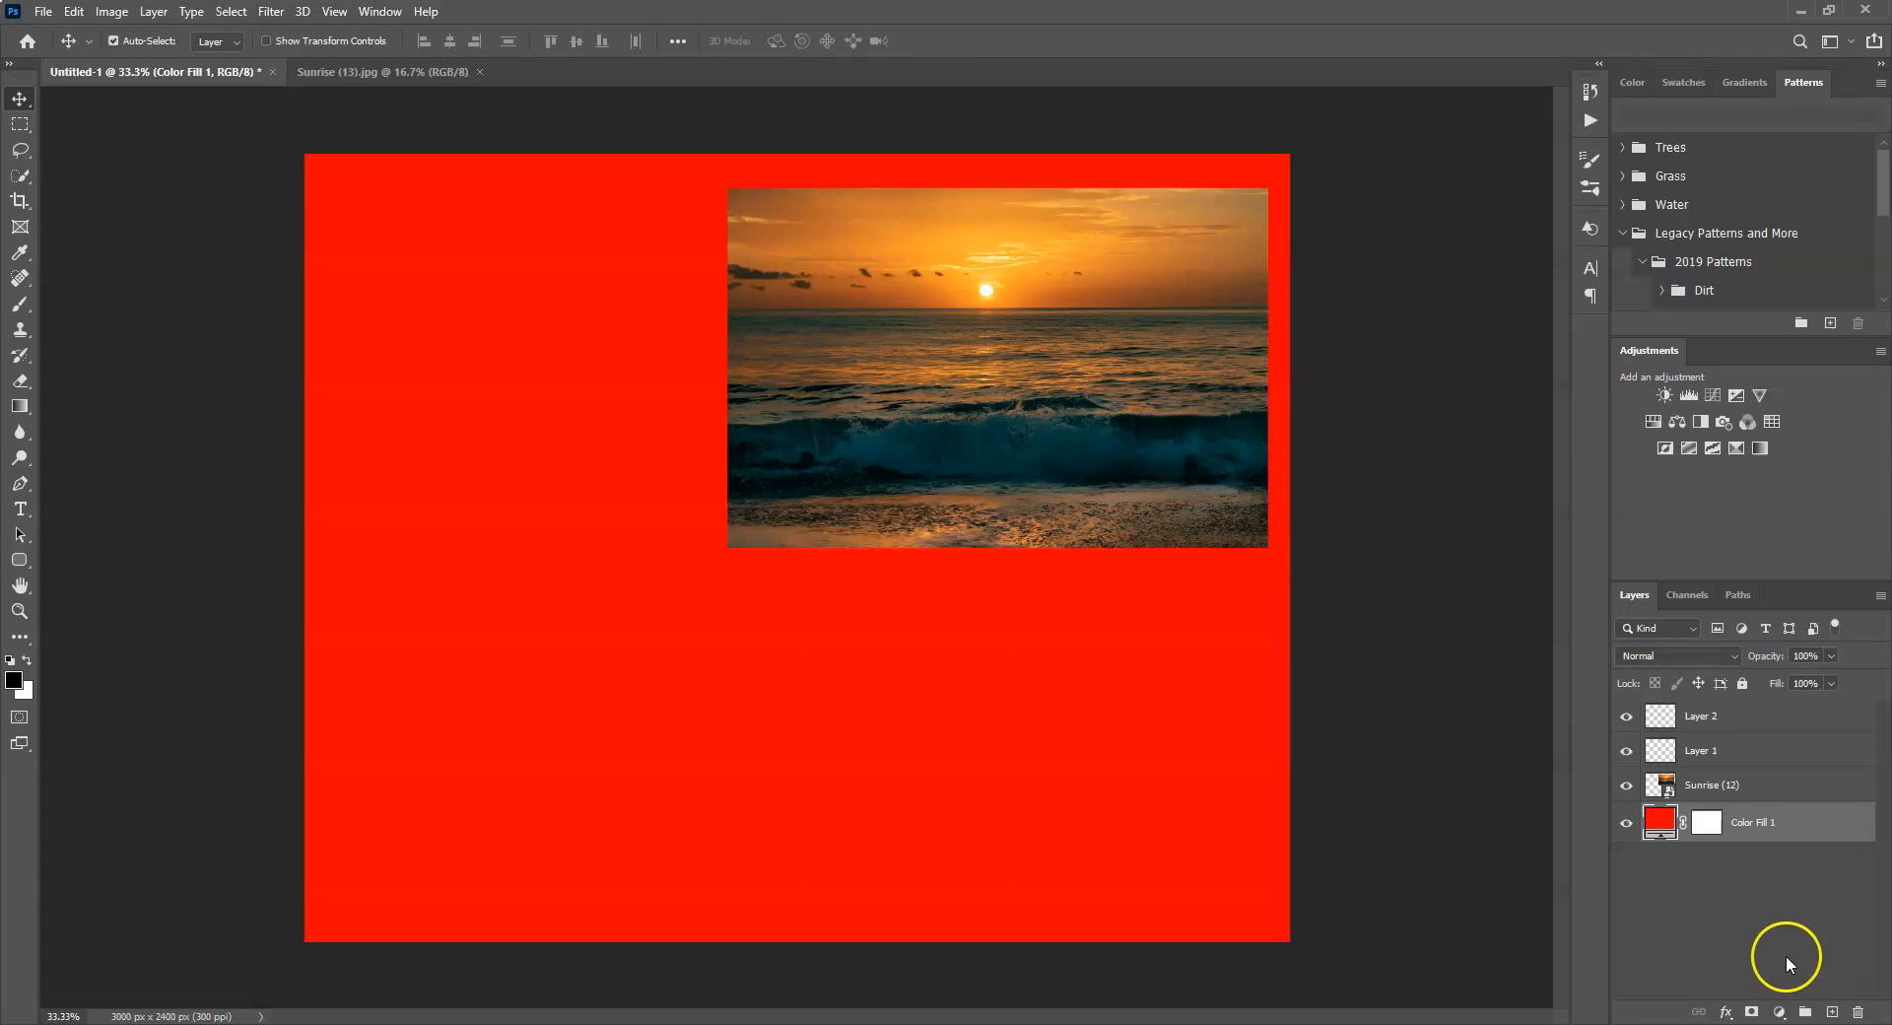
{"action": "key", "text": "ctrl+z"}
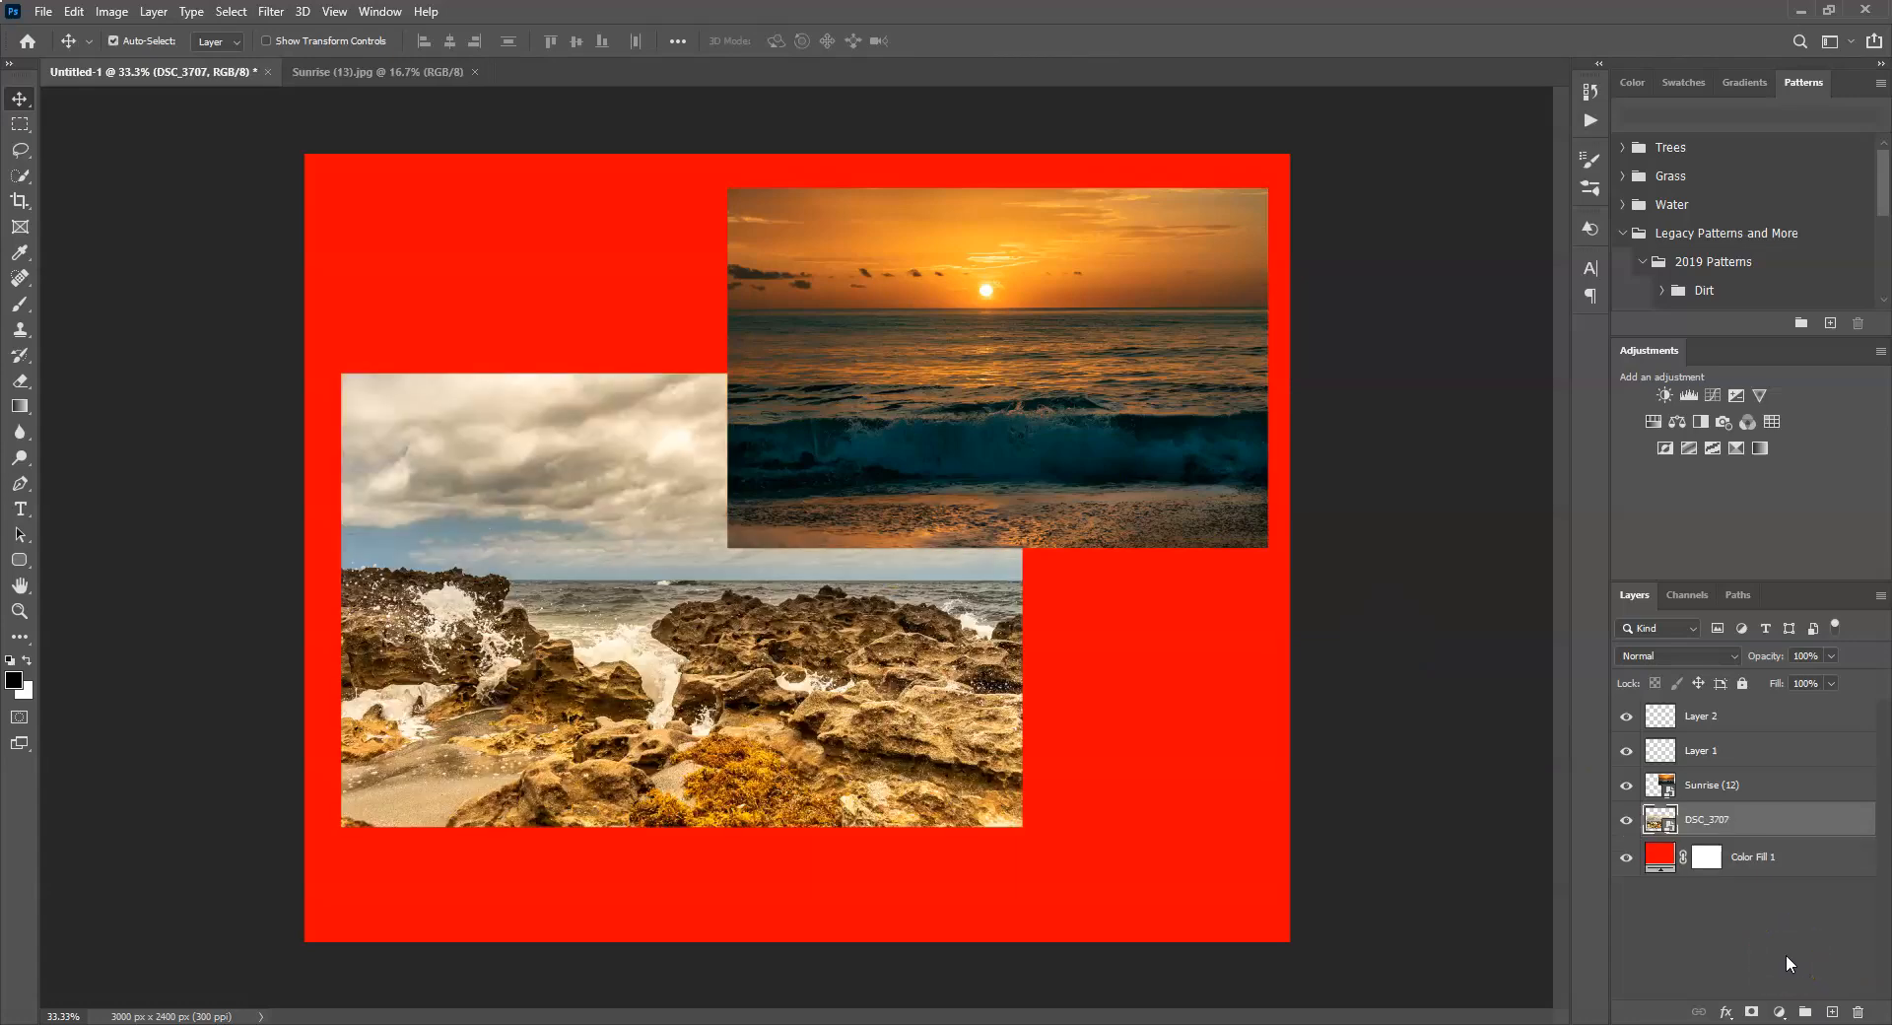
{"action": "left_click", "coordinate": [1765, 818]}
{"action": "key", "text": "Delete"}
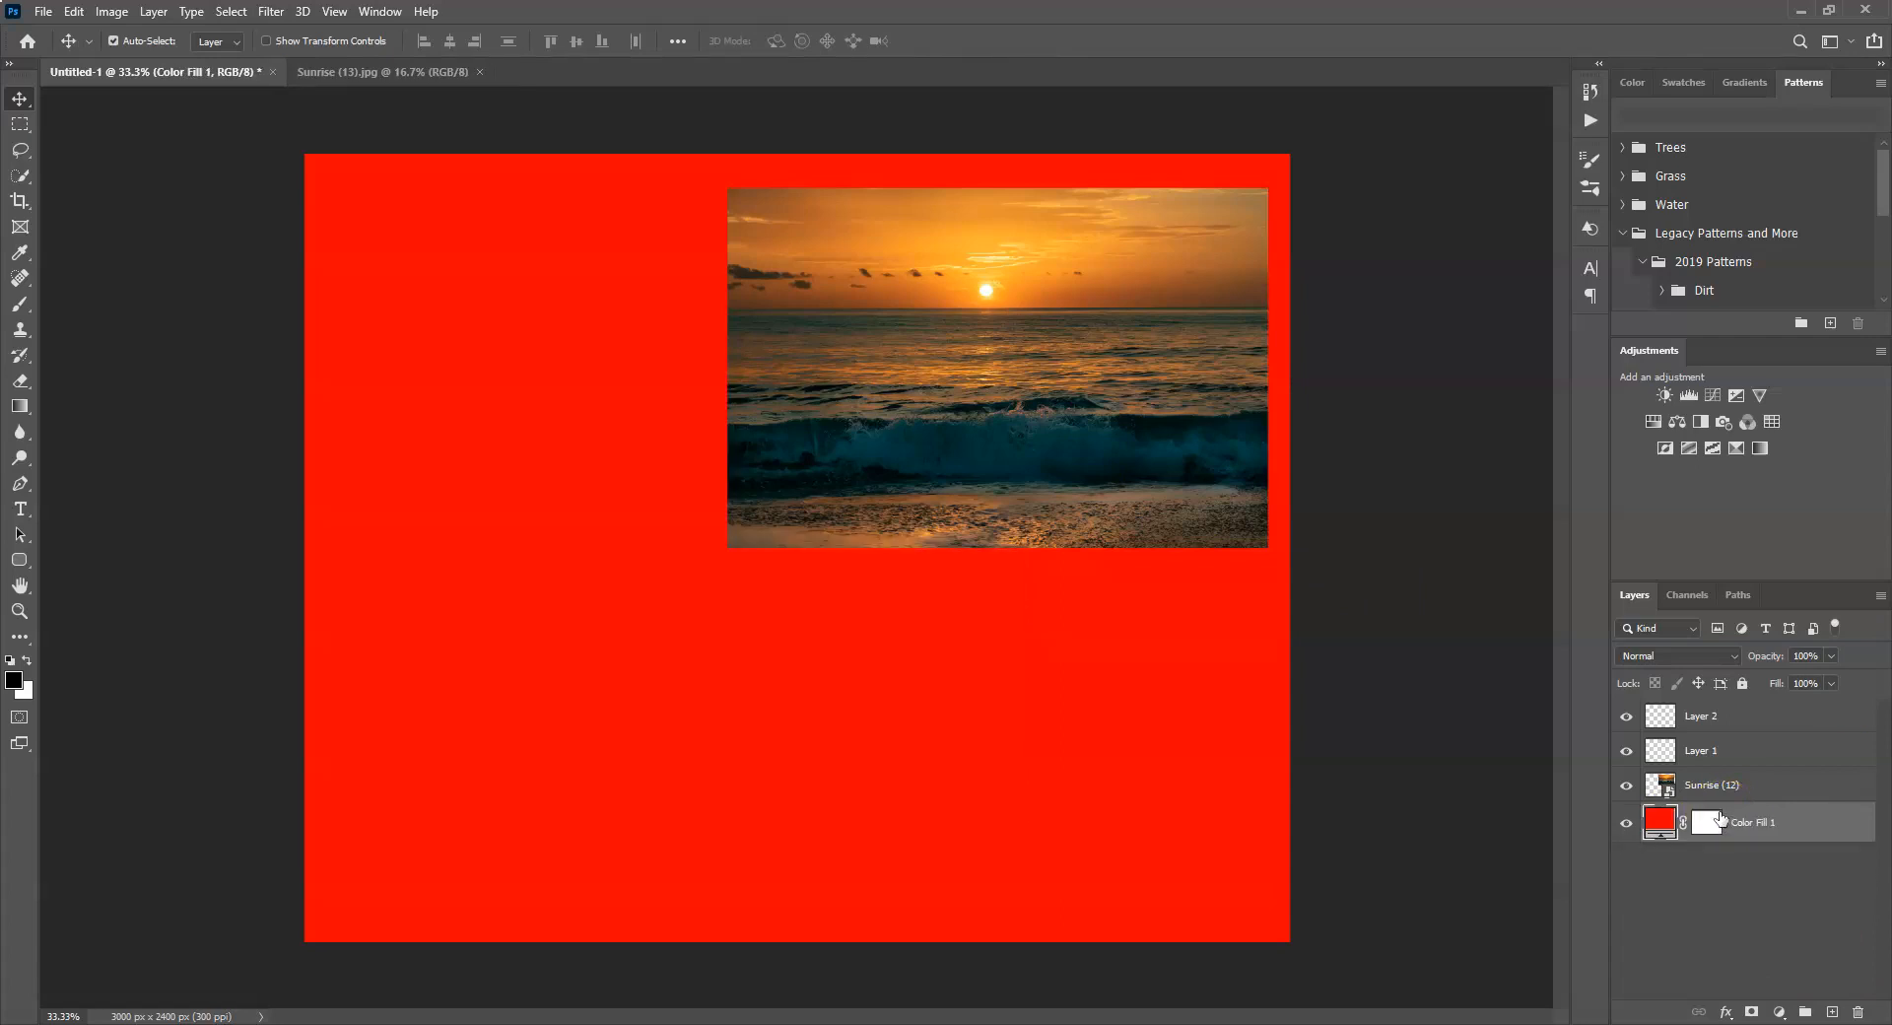
{"action": "key", "text": "ctrl+z"}
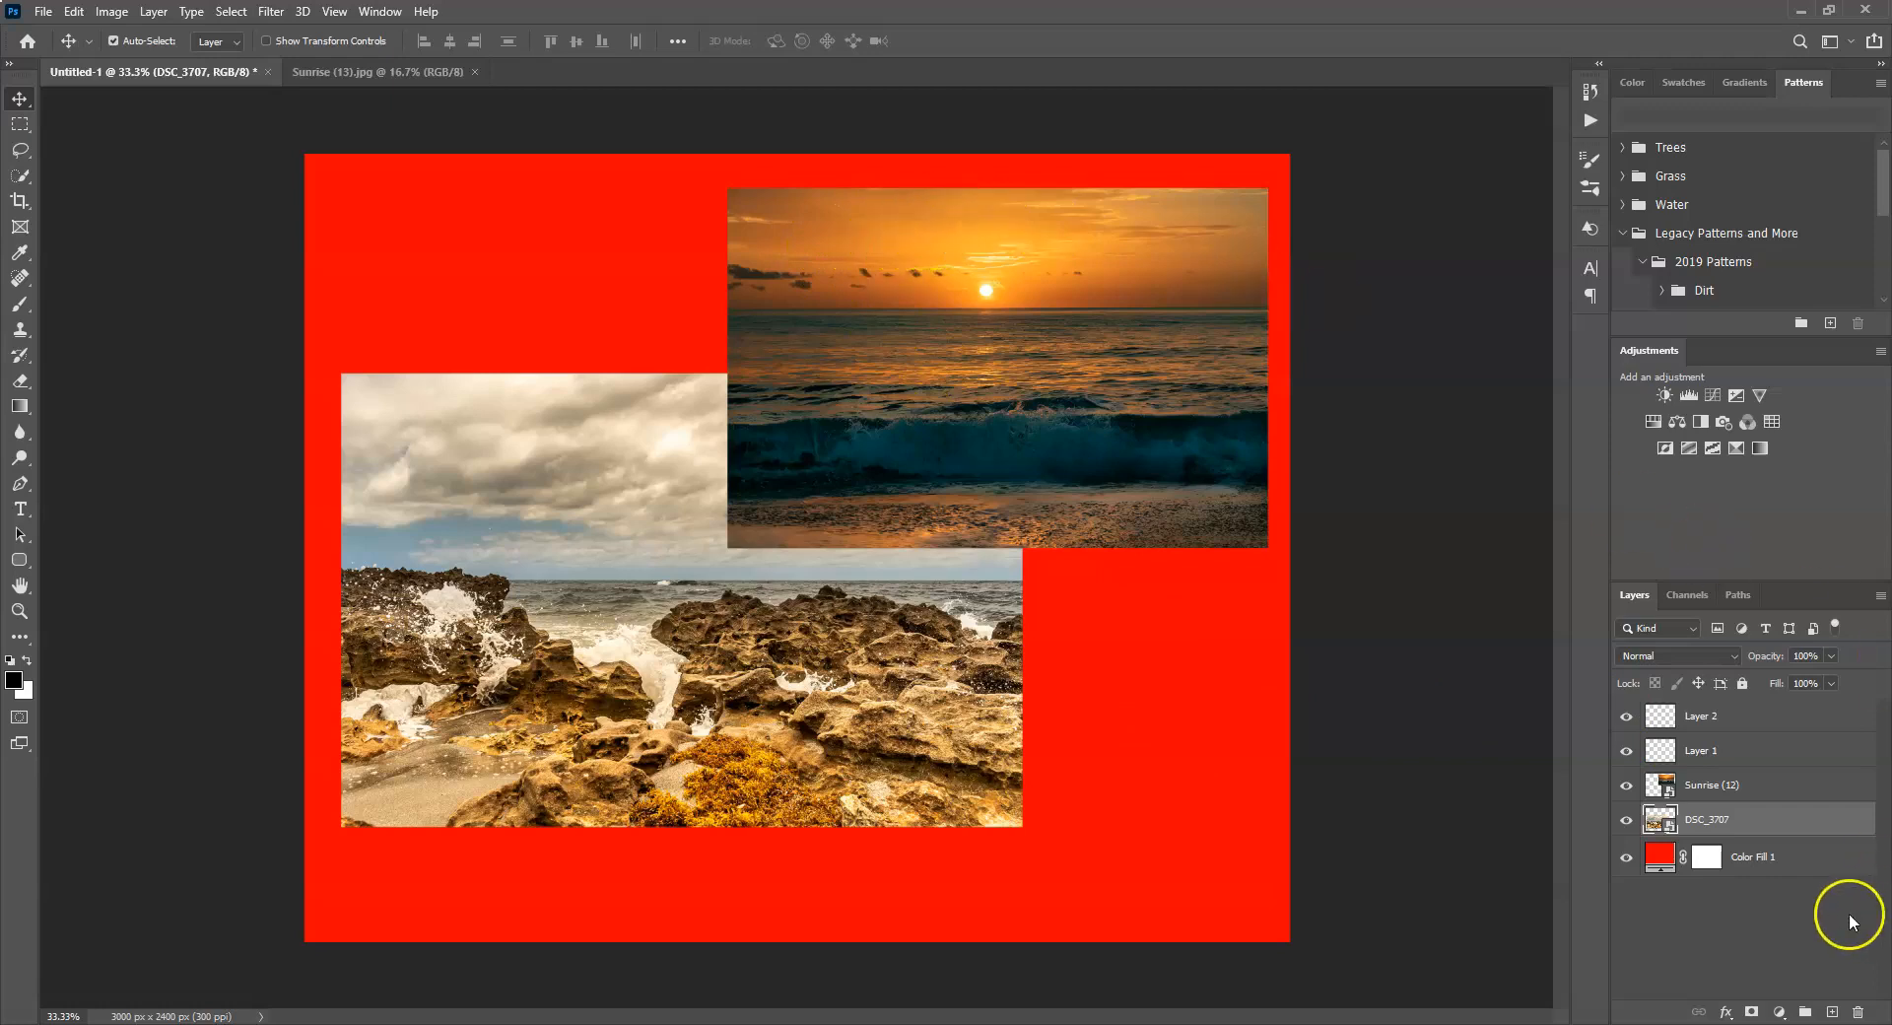
Change the Color Fill 1 layer's colour to golden yellow d3a424 in the Color Picker.
{"action": "left_click", "coordinate": [1776, 863]}
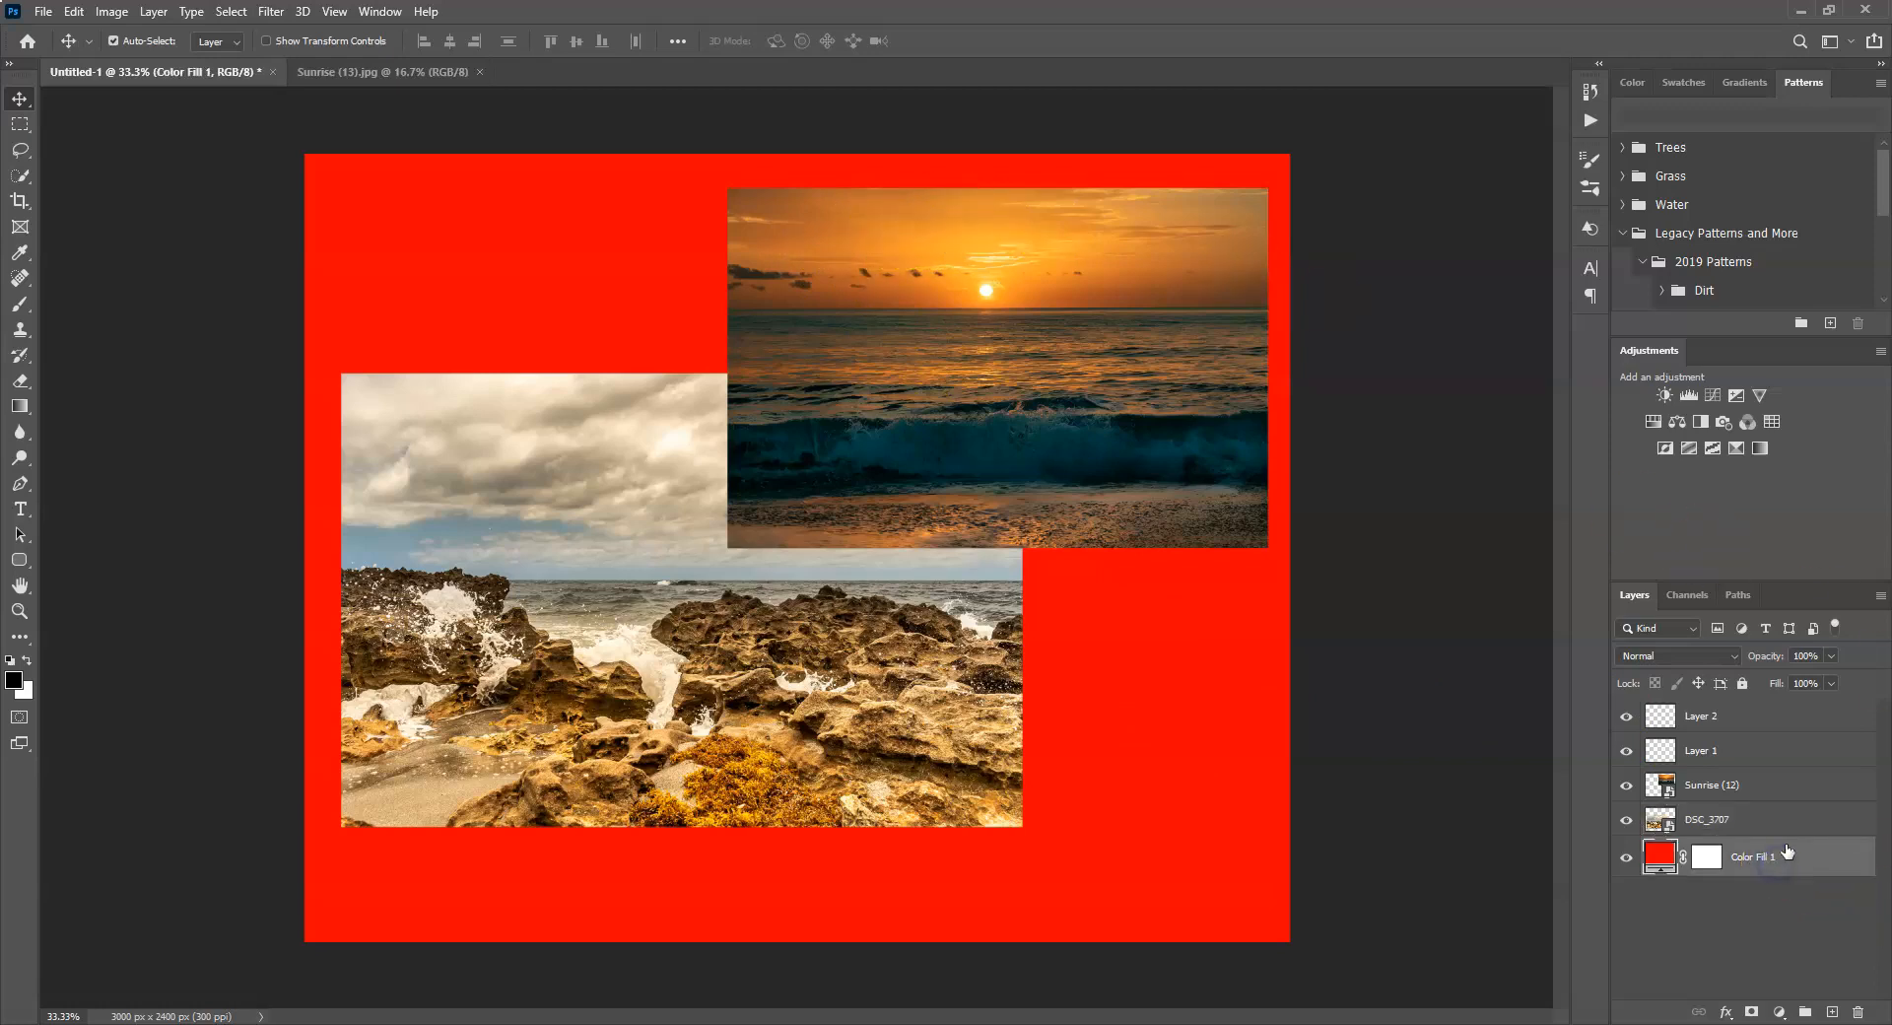
{"action": "double_click", "coordinate": [1659, 858]}
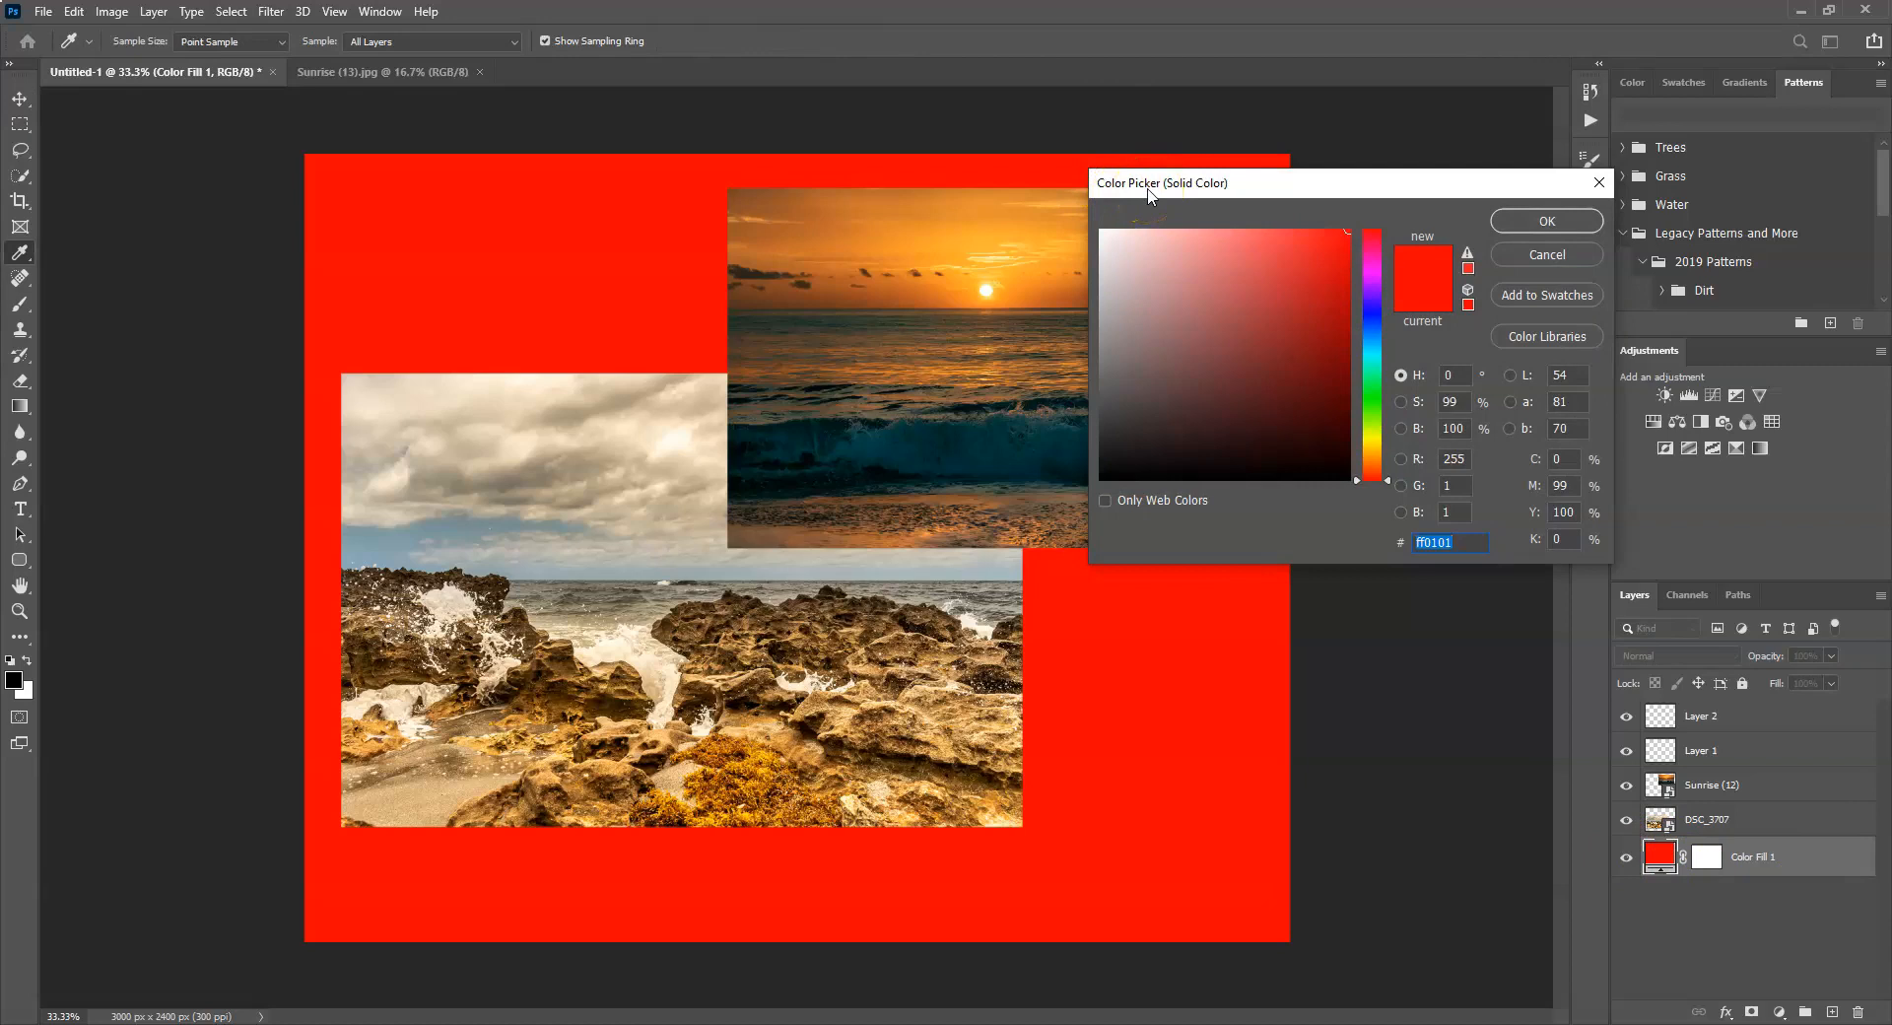
{"action": "left_click_drag", "start_coordinate": [1219, 337], "coordinate": [1331, 369]}
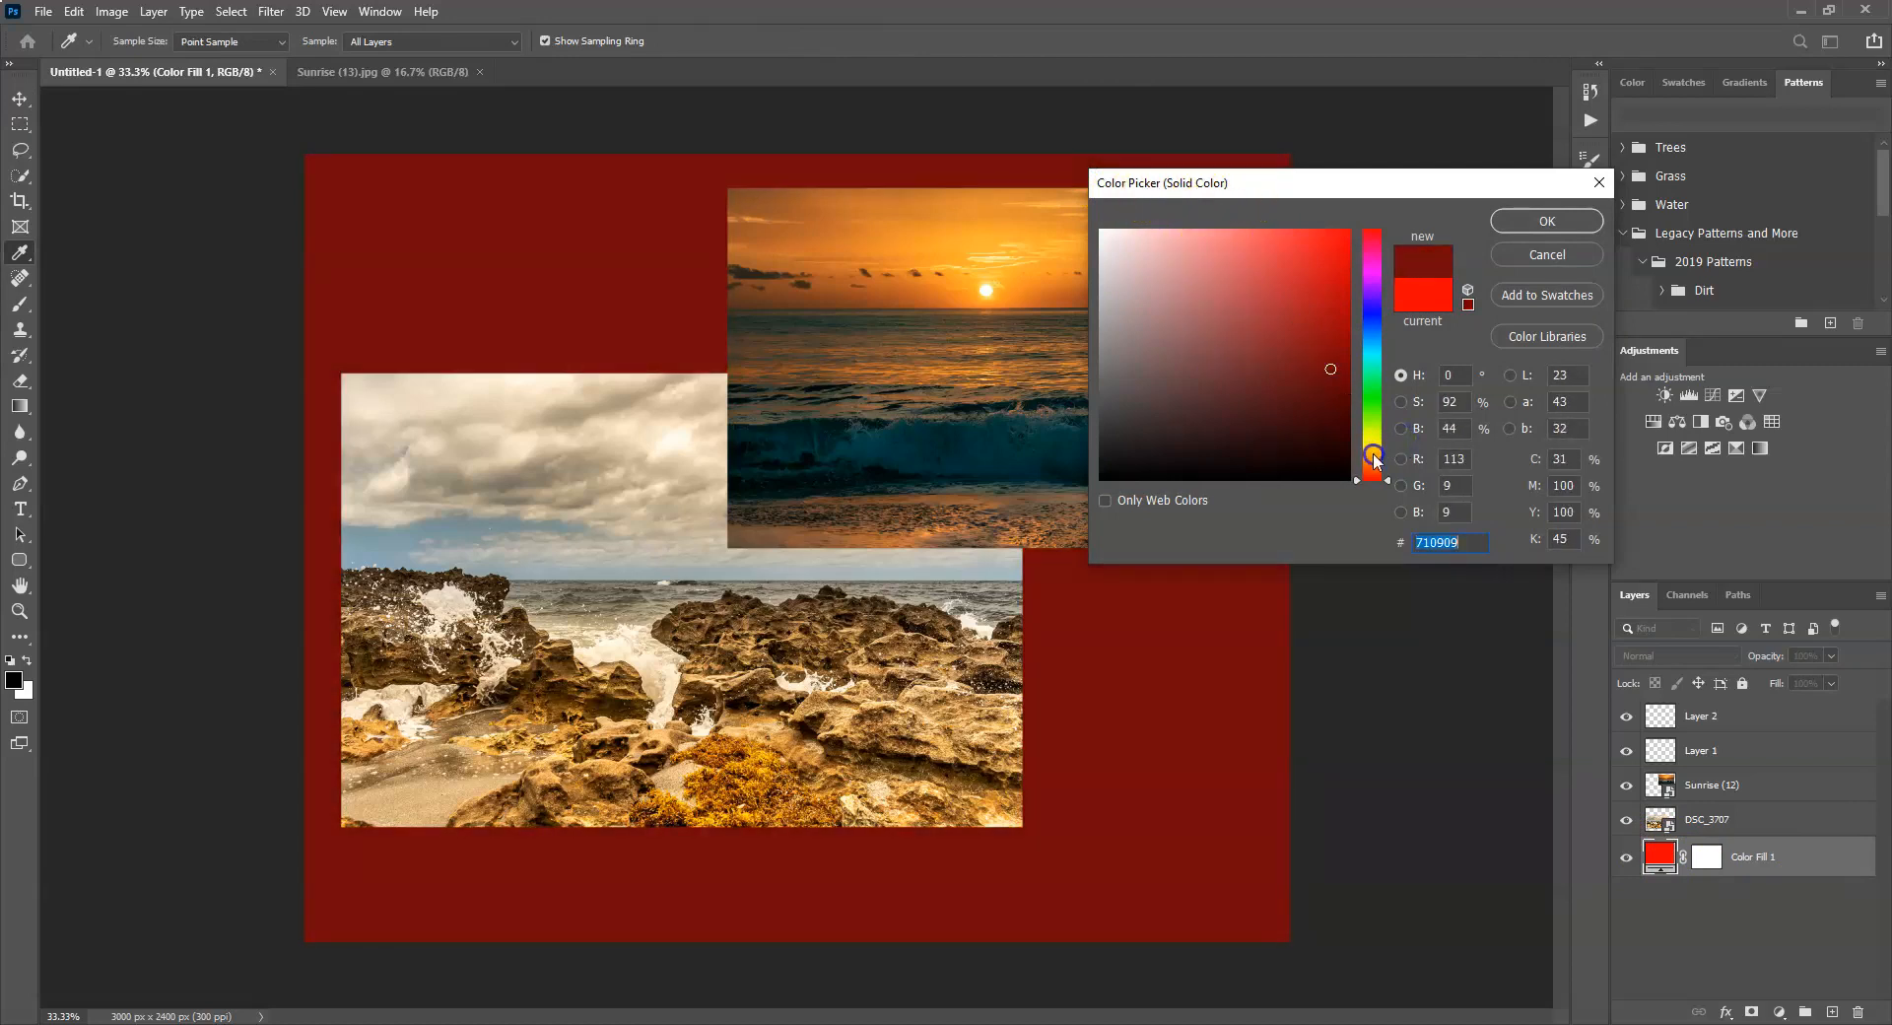
{"action": "left_click_drag", "start_coordinate": [1377, 459], "coordinate": [1376, 449]}
{"action": "mouse_move", "coordinate": [1330, 368]}
{"action": "left_mouse_down"}
{"action": "mouse_move", "coordinate": [1345, 233]}
{"action": "mouse_move", "coordinate": [1237, 233]}
{"action": "mouse_move", "coordinate": [1314, 316]}
{"action": "mouse_move", "coordinate": [1334, 266]}
{"action": "mouse_move", "coordinate": [1304, 243]}
{"action": "mouse_move", "coordinate": [1307, 273]}
{"action": "left_mouse_up"}
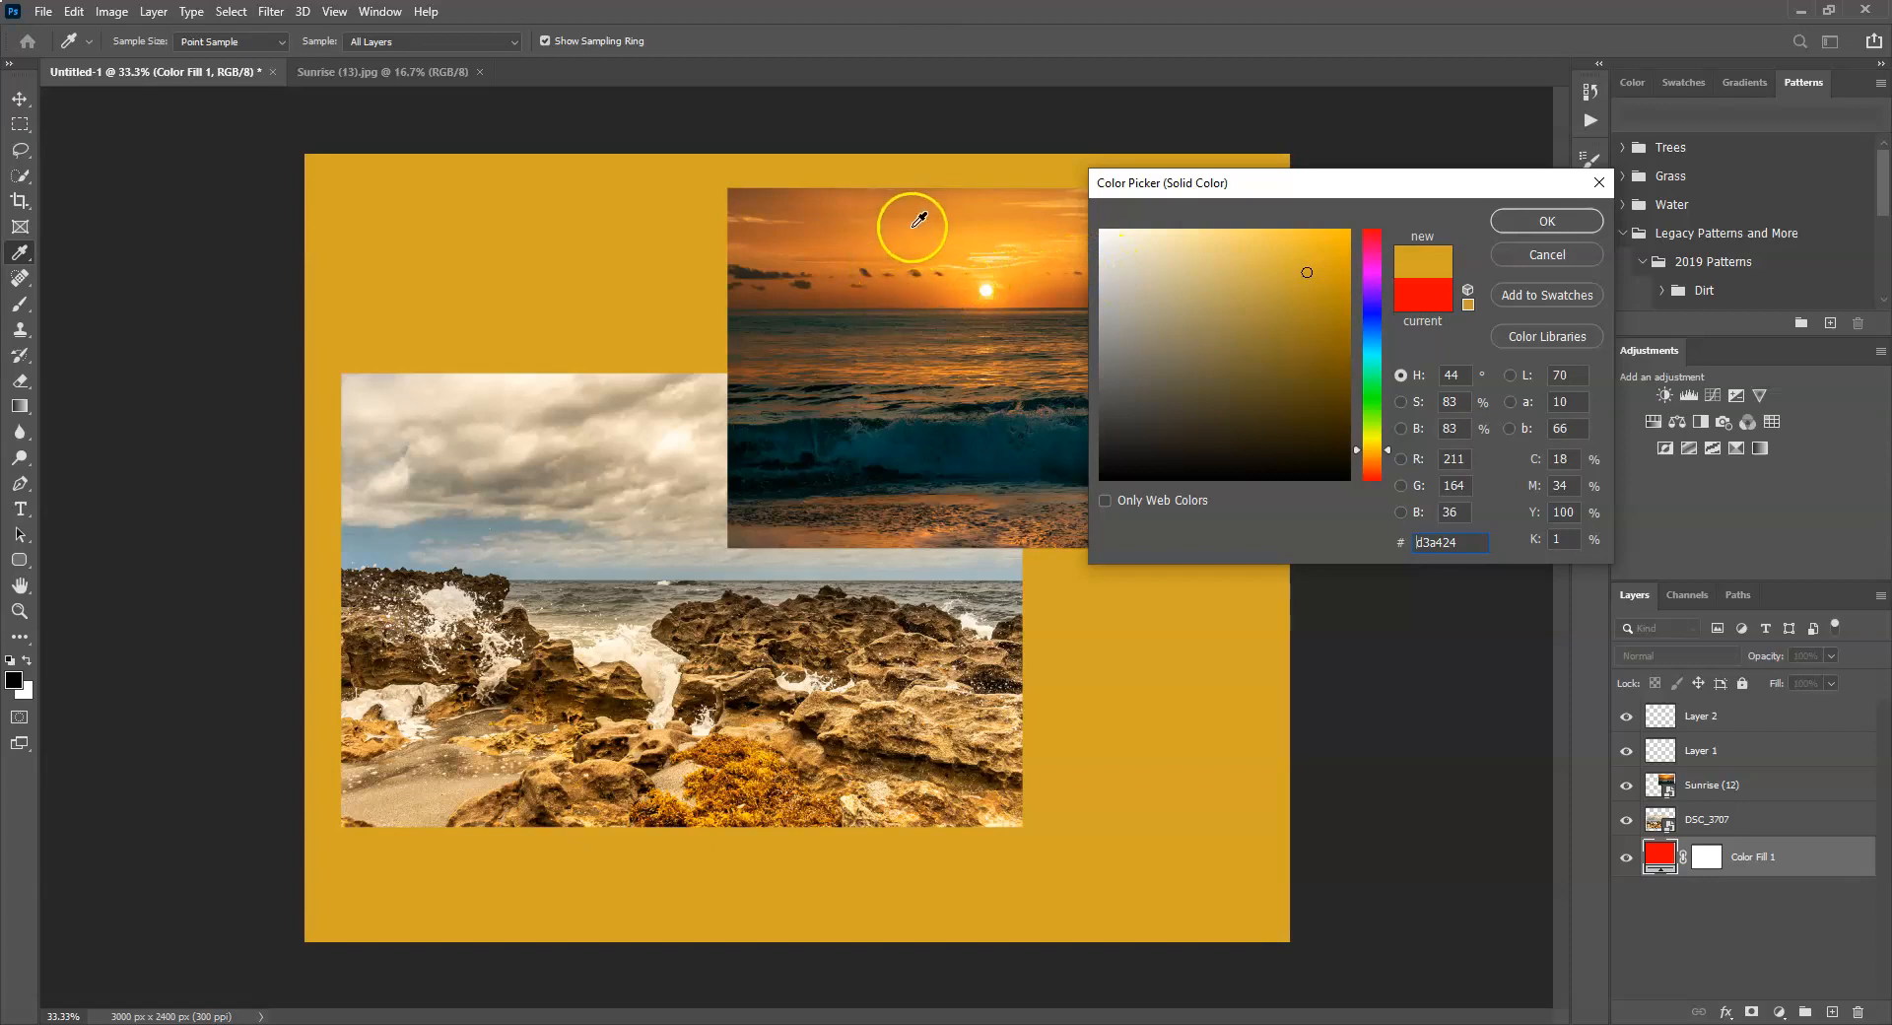
Sample several tones from the sunrise photo's sky and apply orange d76c23 to the Color Fill 1 background.
{"action": "left_click", "coordinate": [830, 283]}
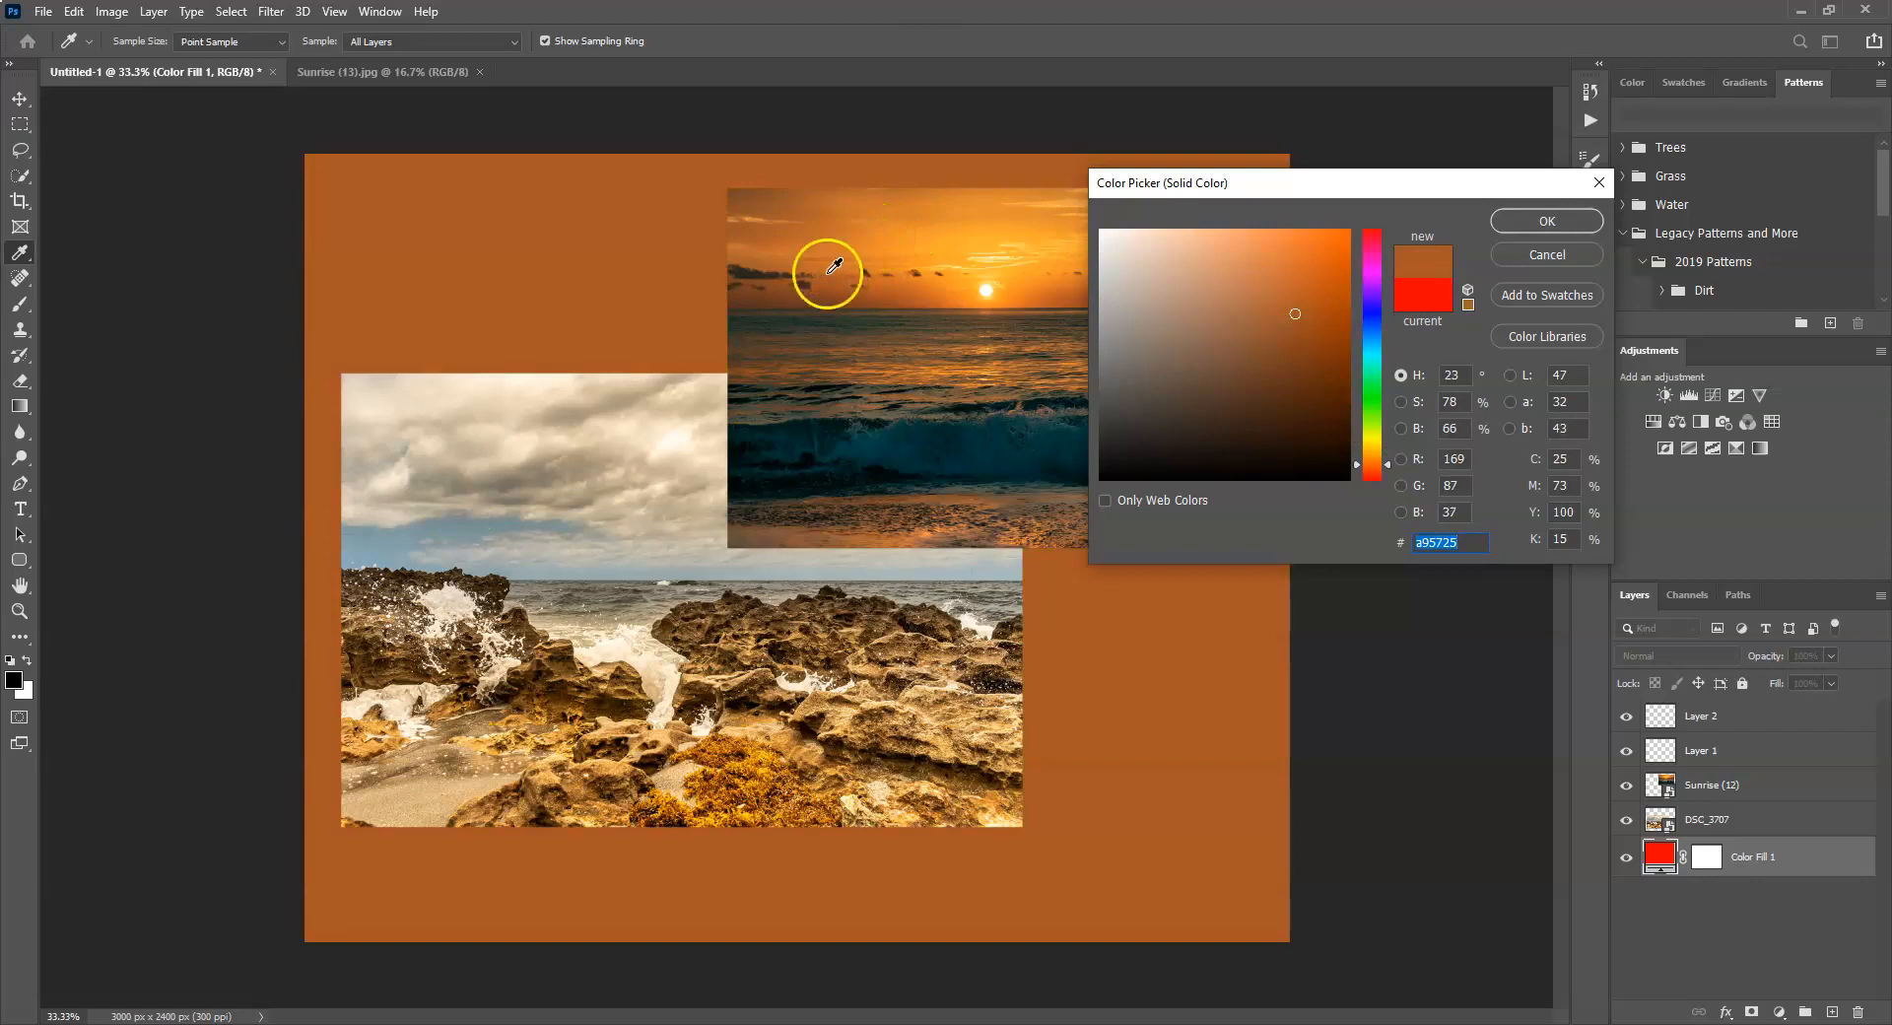
{"action": "left_click", "coordinate": [806, 238]}
{"action": "left_click", "coordinate": [898, 244]}
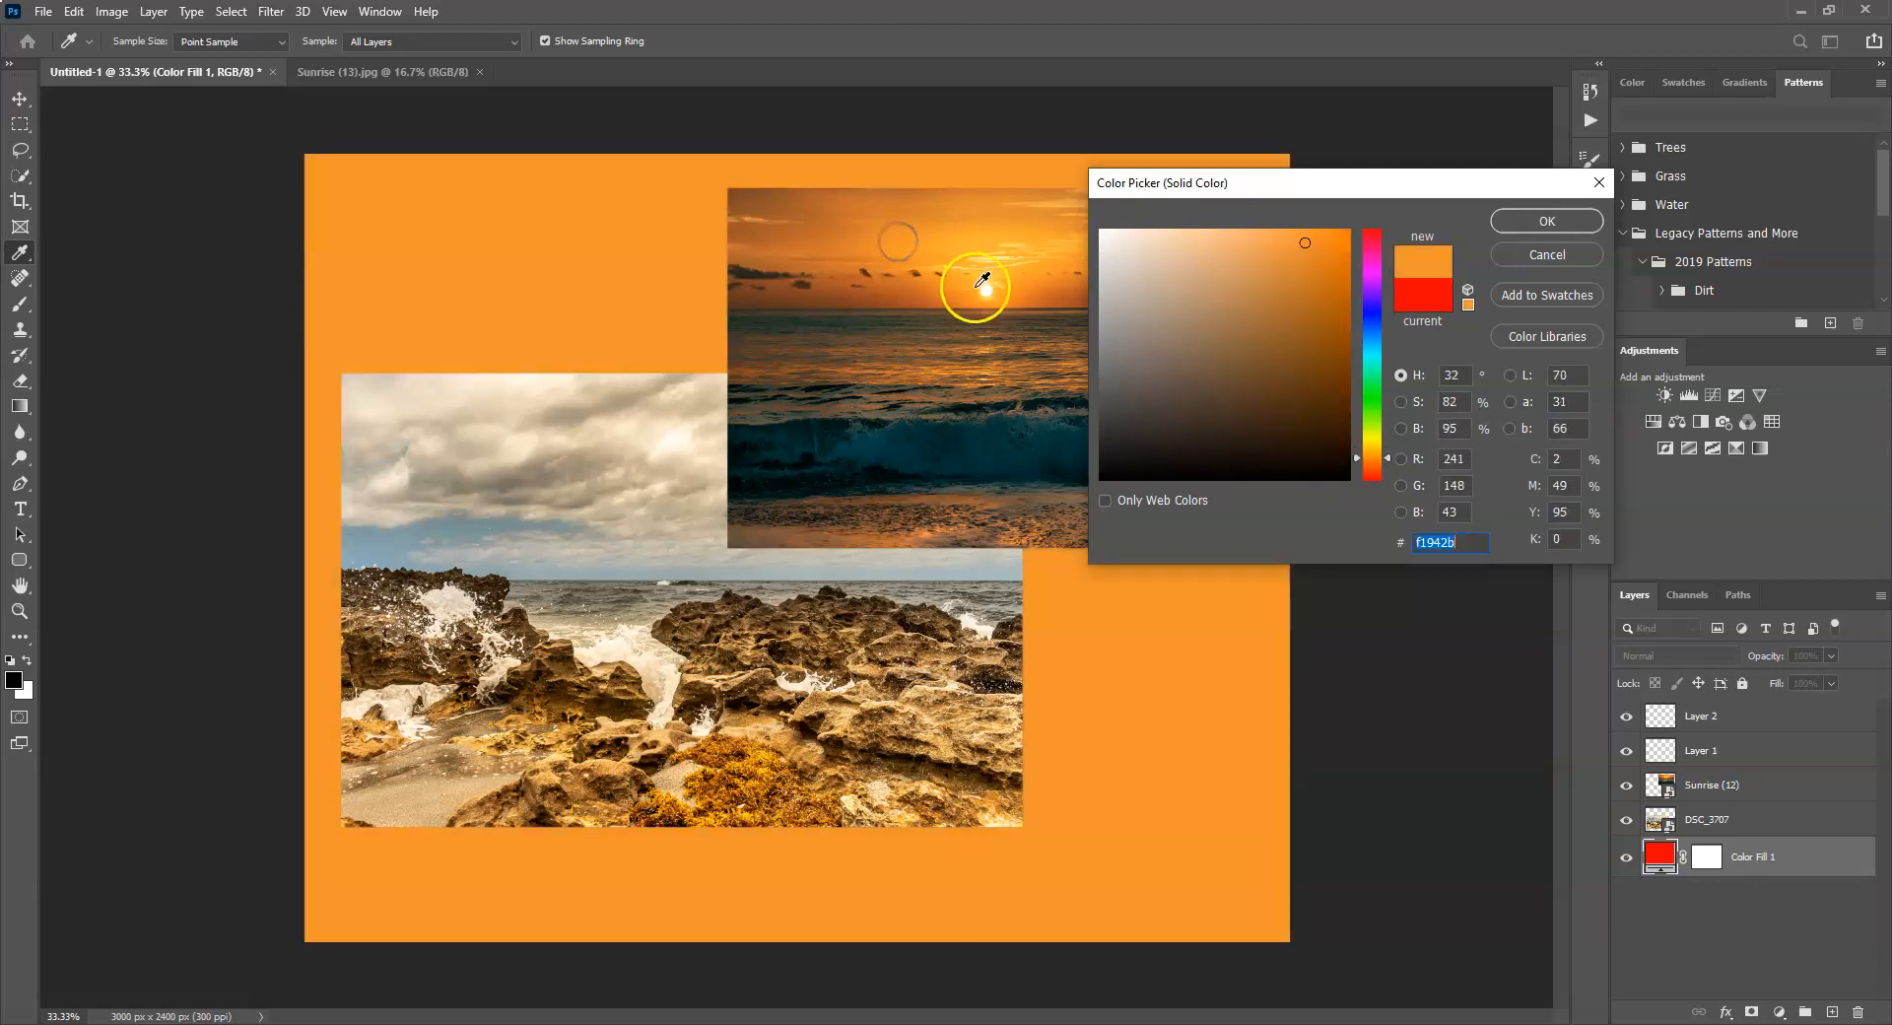
{"action": "left_click", "coordinate": [976, 289]}
{"action": "left_click", "coordinate": [985, 289]}
{"action": "left_click", "coordinate": [1018, 286]}
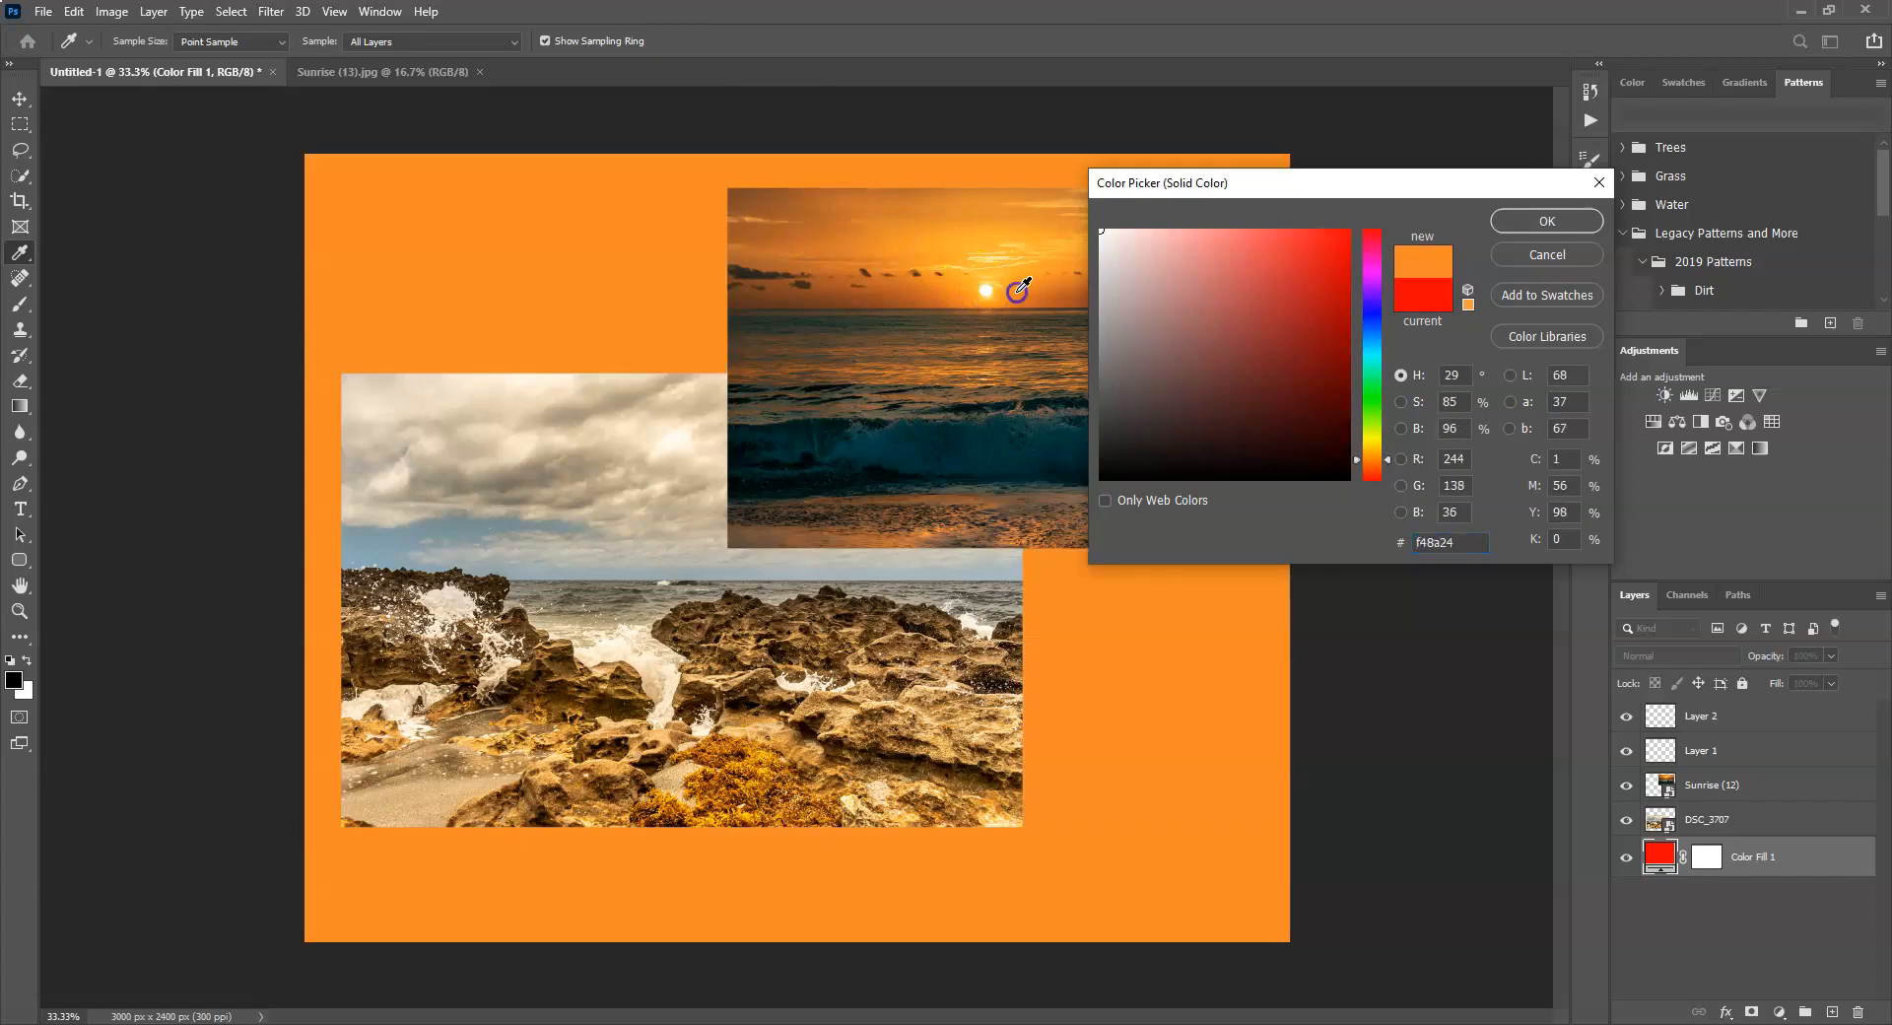
{"action": "left_click", "coordinate": [1032, 225]}
{"action": "left_click", "coordinate": [981, 193]}
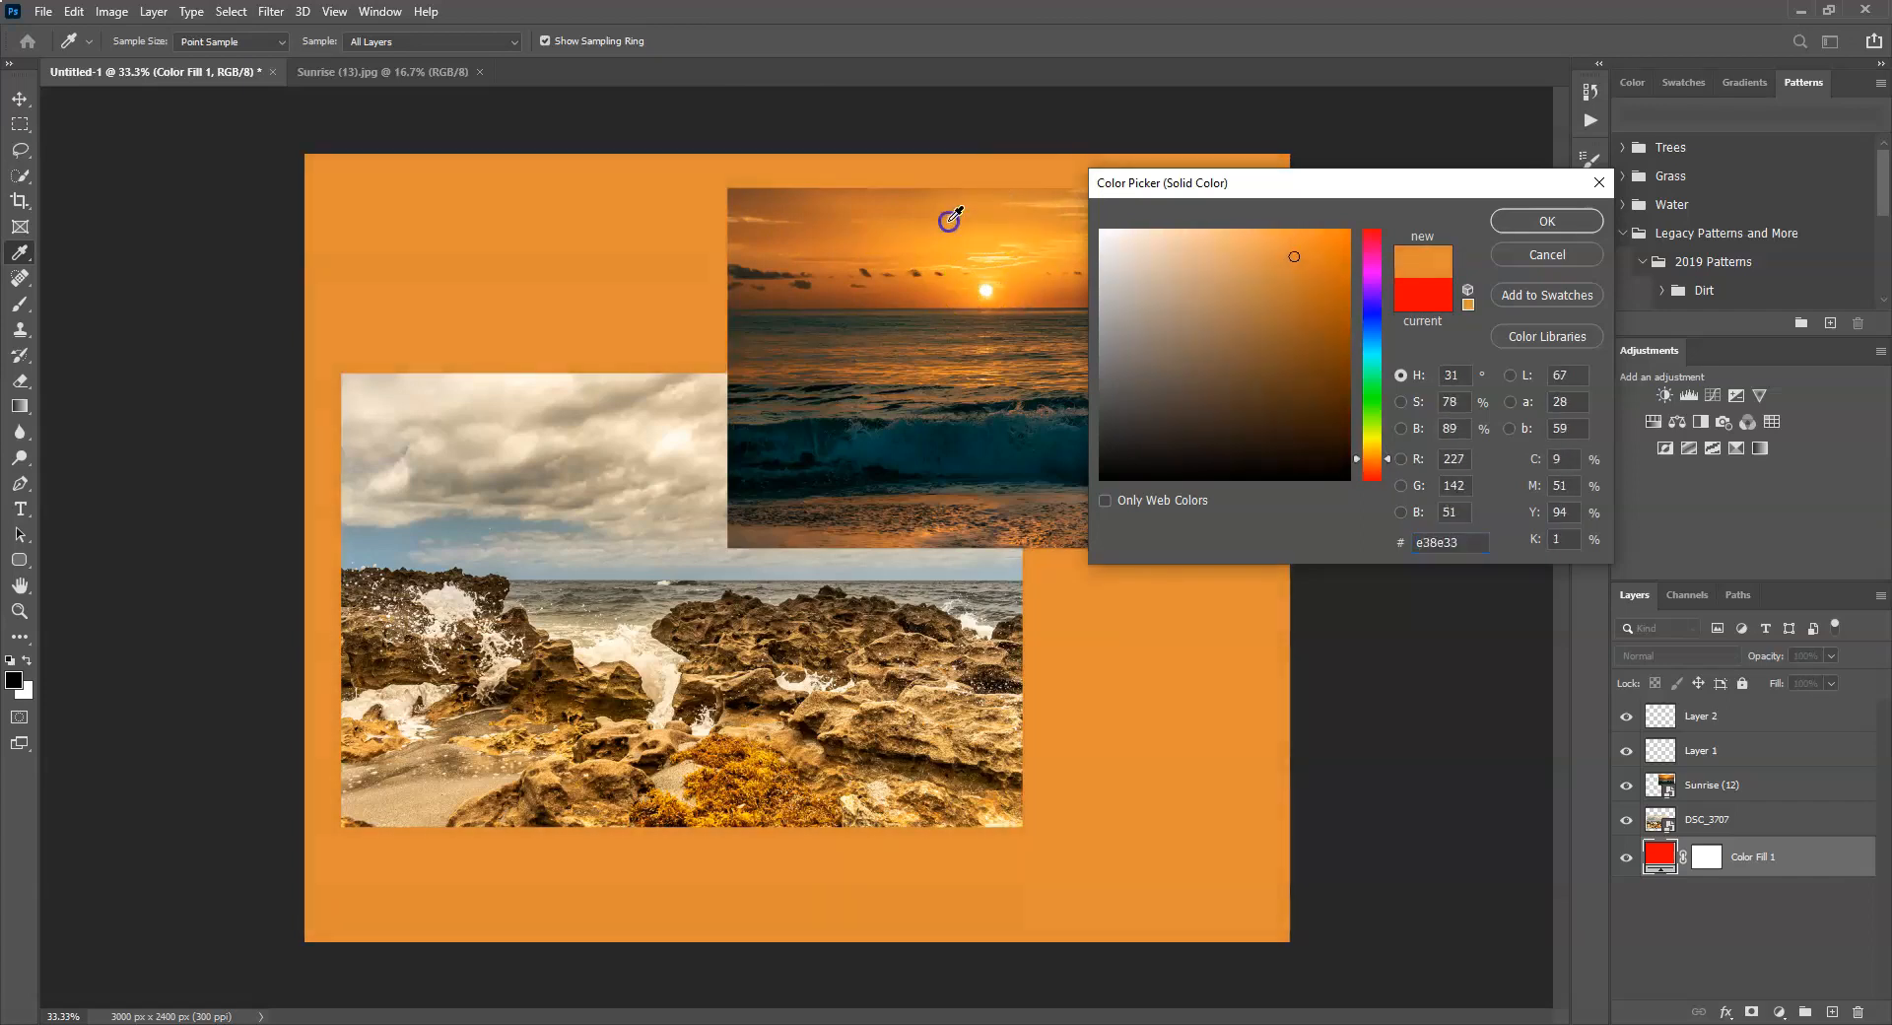
{"action": "left_click", "coordinate": [813, 247]}
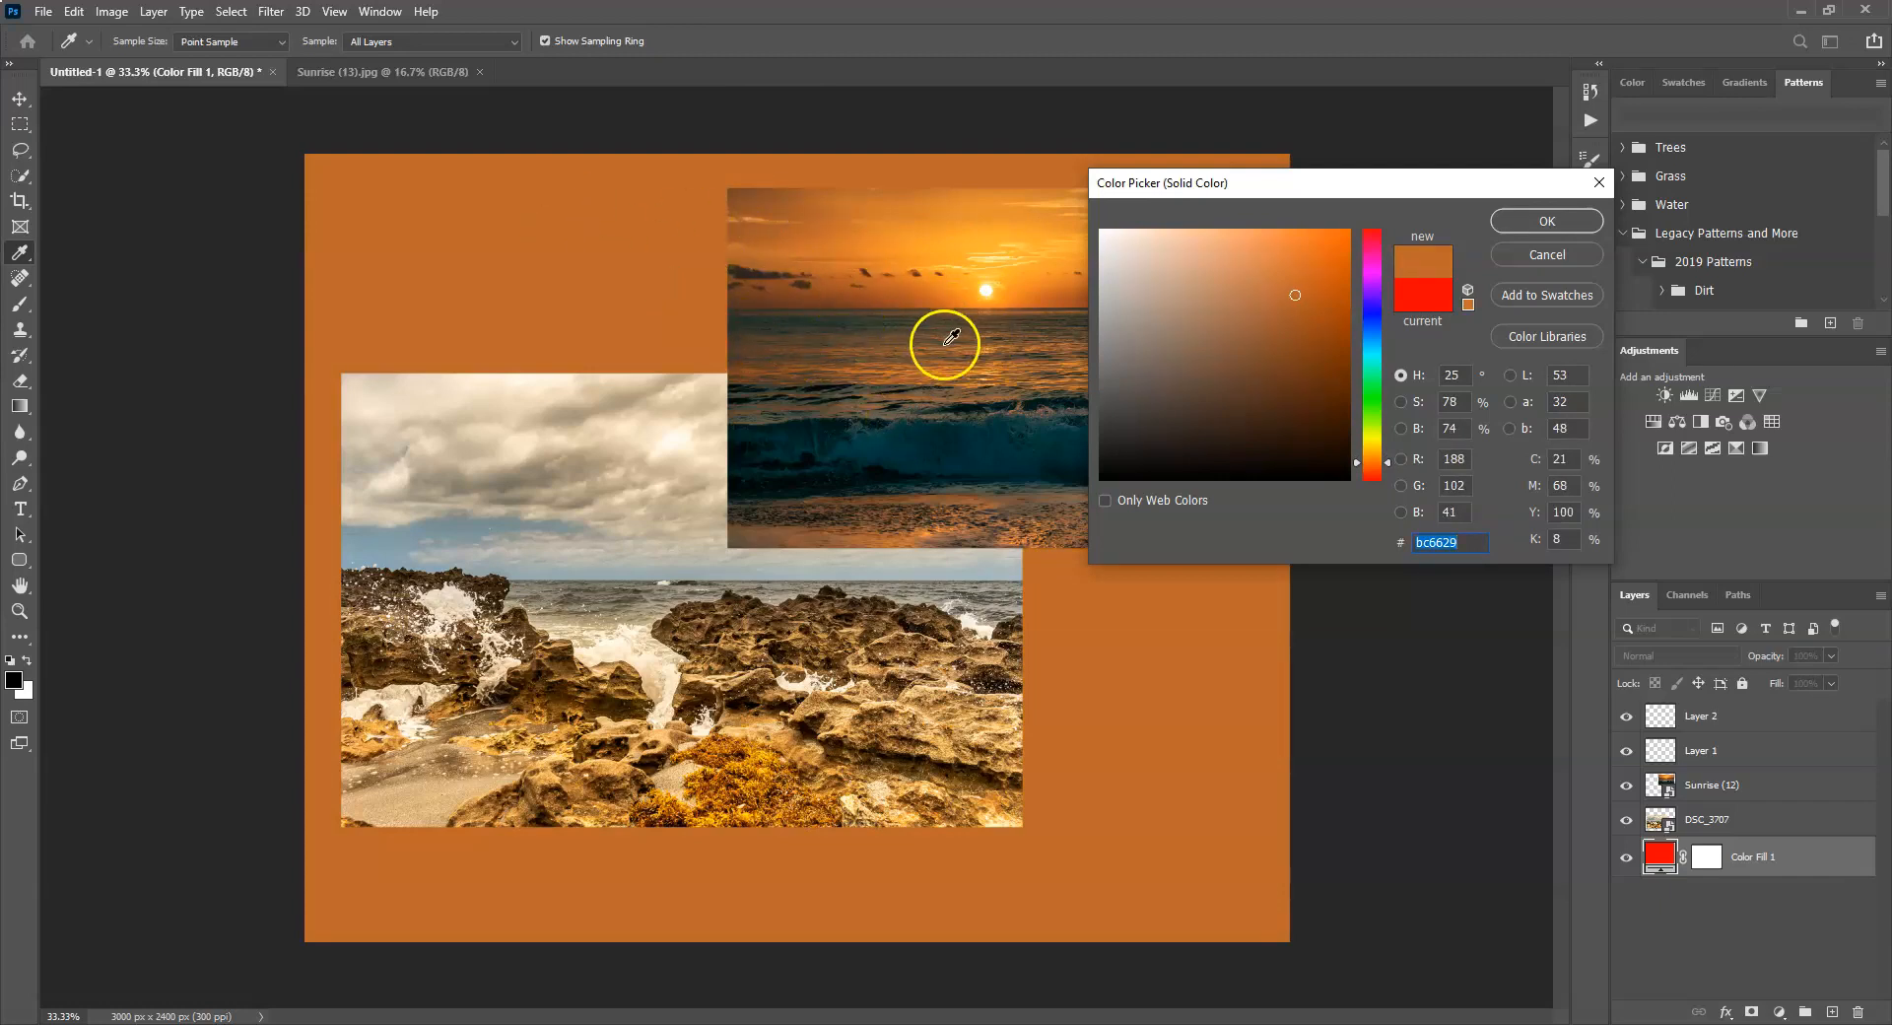
{"action": "left_click", "coordinate": [888, 294]}
{"action": "left_click", "coordinate": [885, 294]}
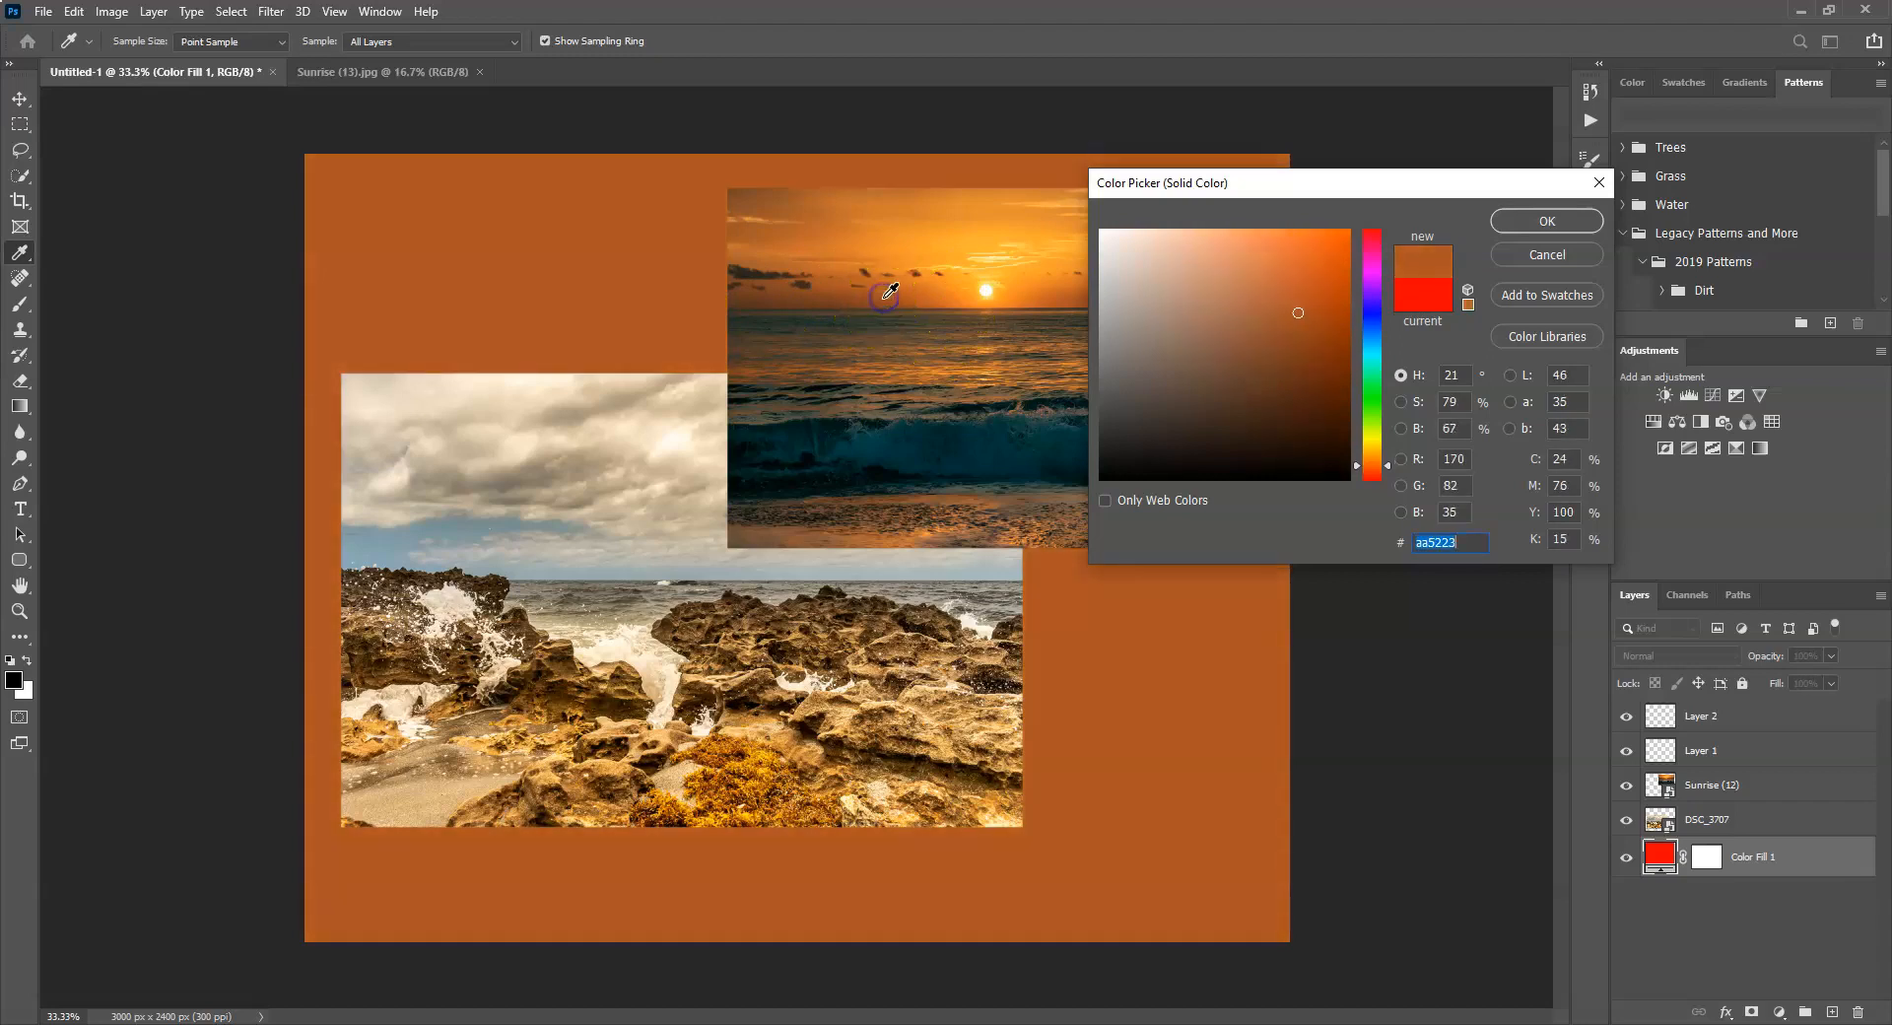
{"action": "left_click", "coordinate": [926, 297]}
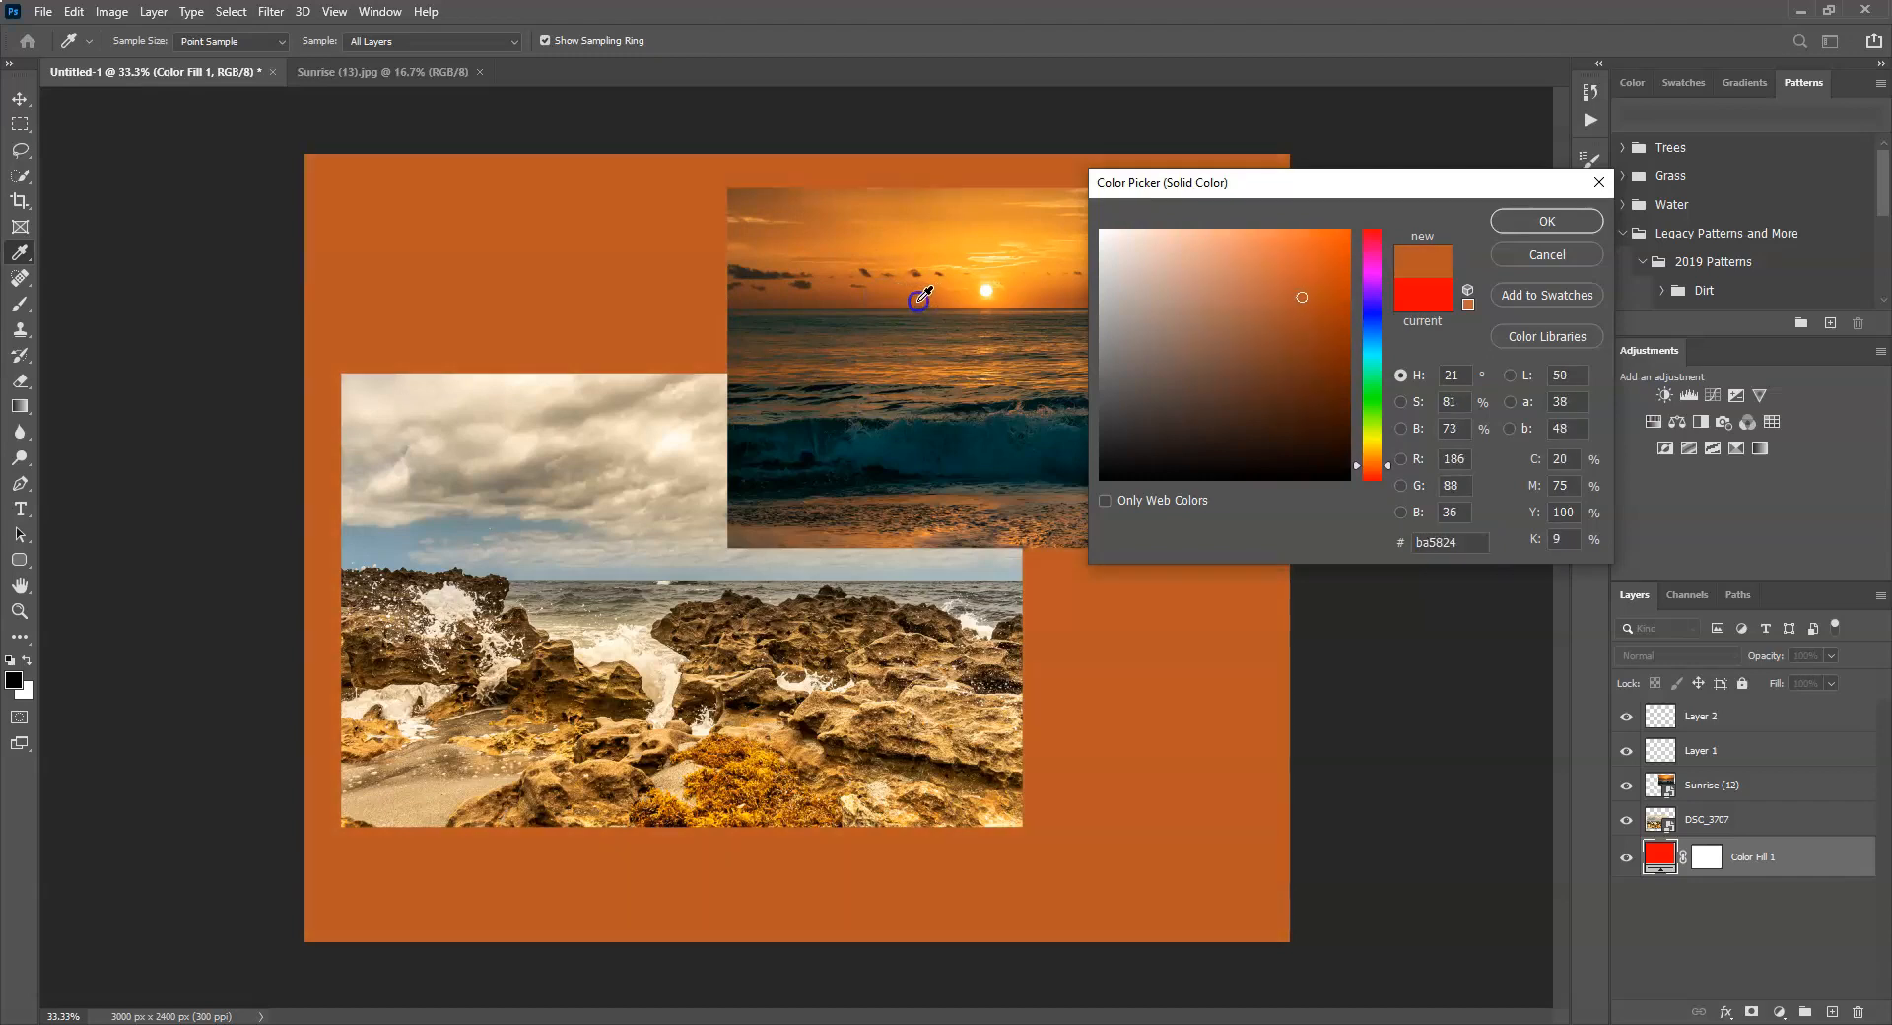
{"action": "left_click_drag", "start_coordinate": [926, 295], "coordinate": [1048, 292]}
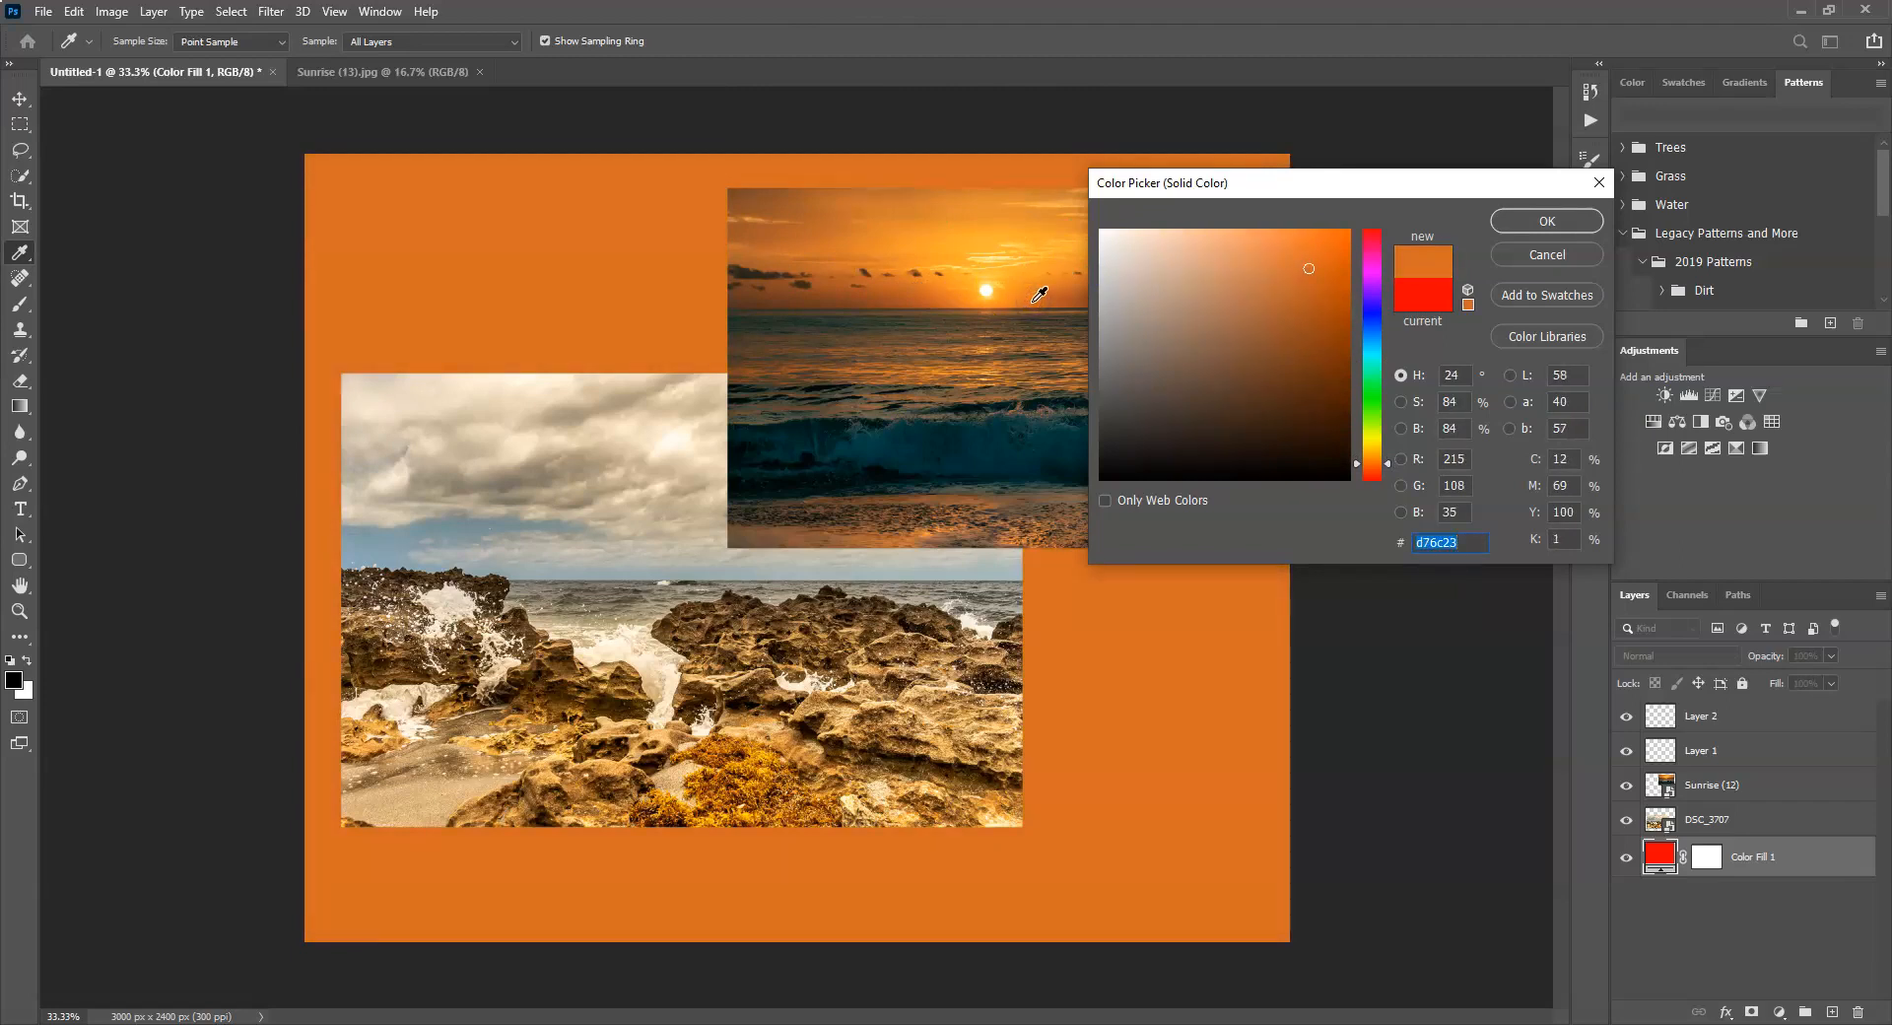
{"action": "left_click", "coordinate": [1533, 221]}
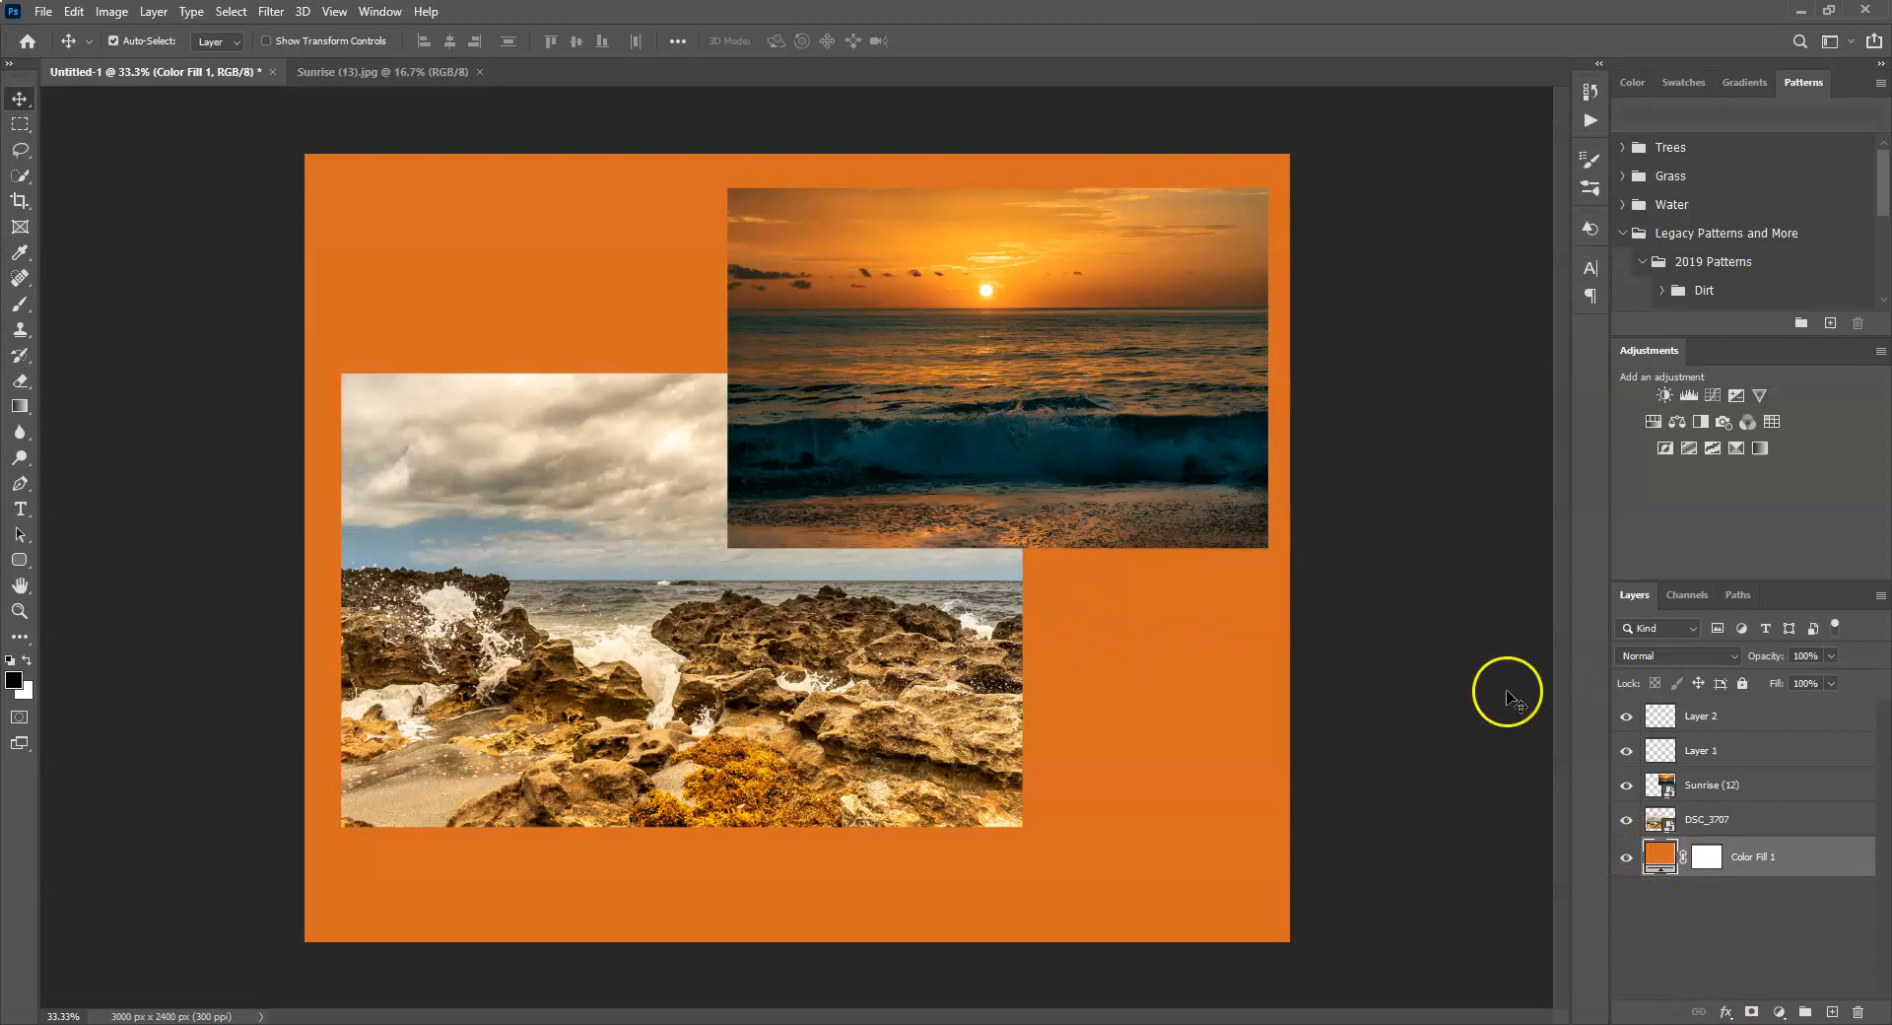
Reopen the Color Fill 1 colour, try tones sampled from the seascape photo, and apply a bright orange sampled from the sunrise sky.
{"action": "double_click", "coordinate": [1660, 858]}
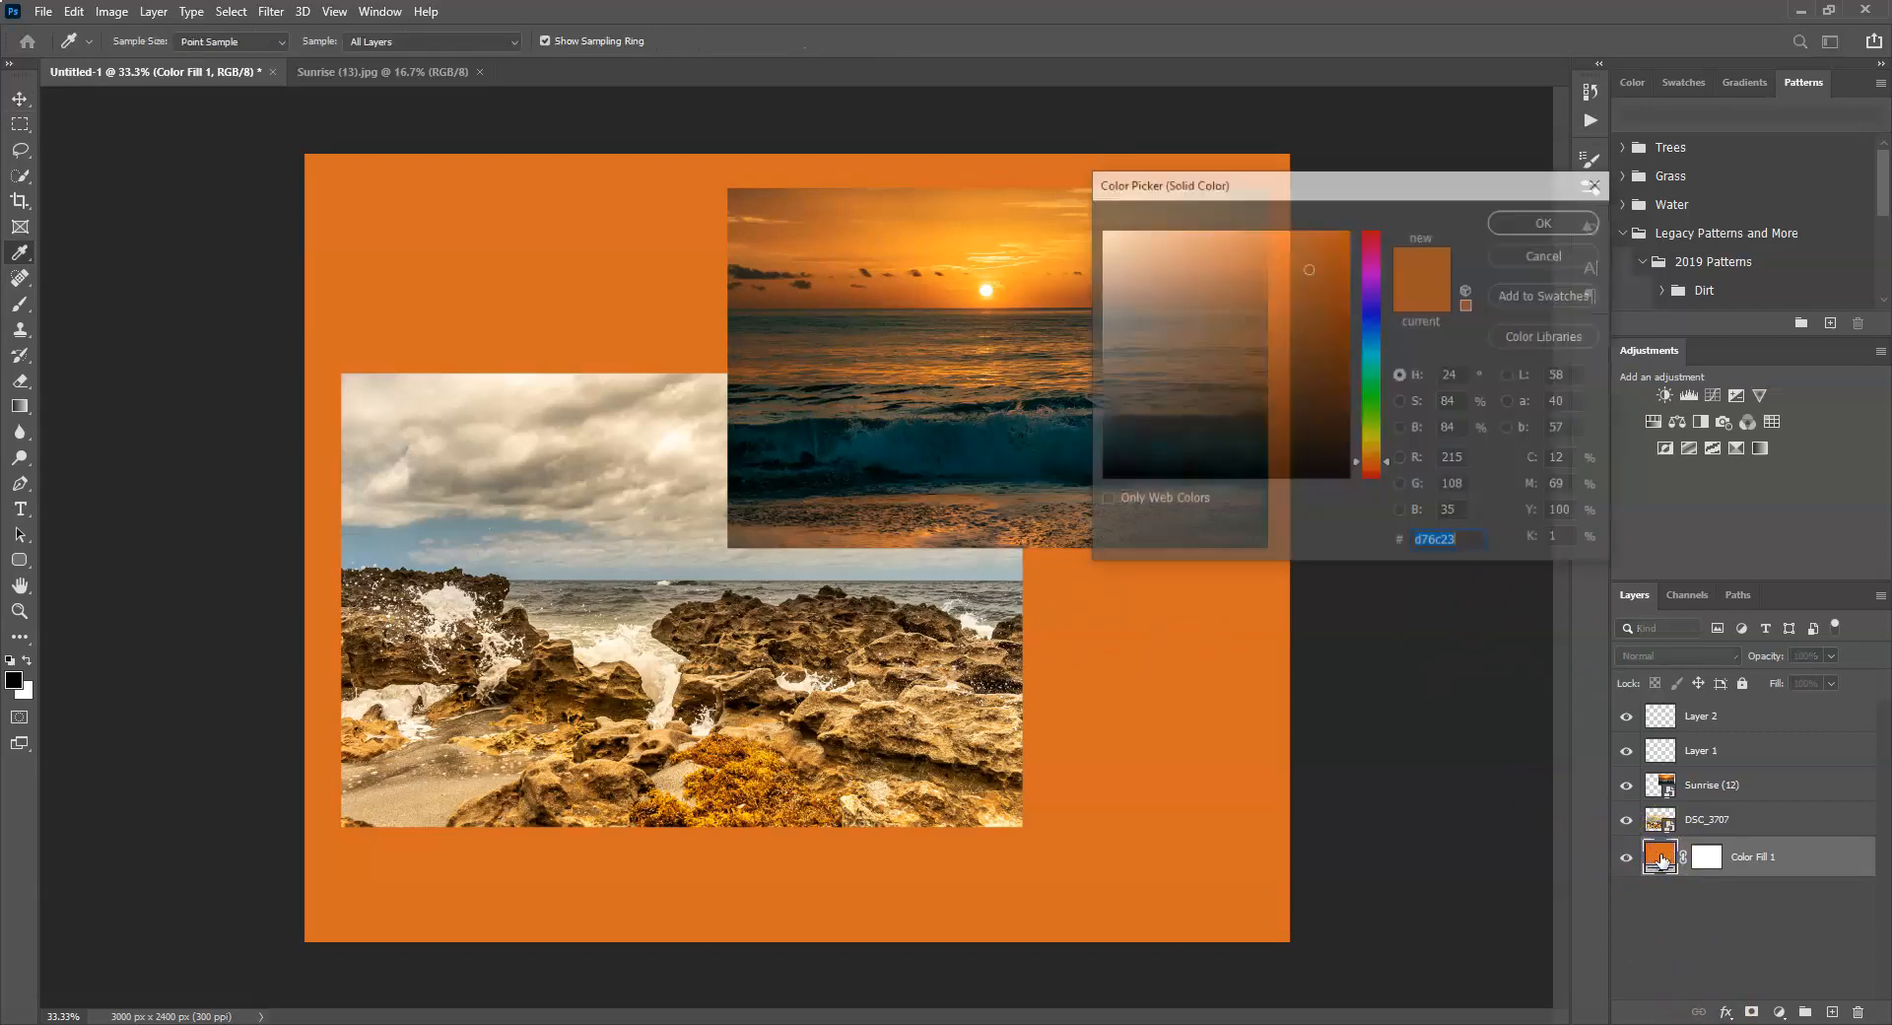
{"action": "left_click", "coordinate": [451, 525]}
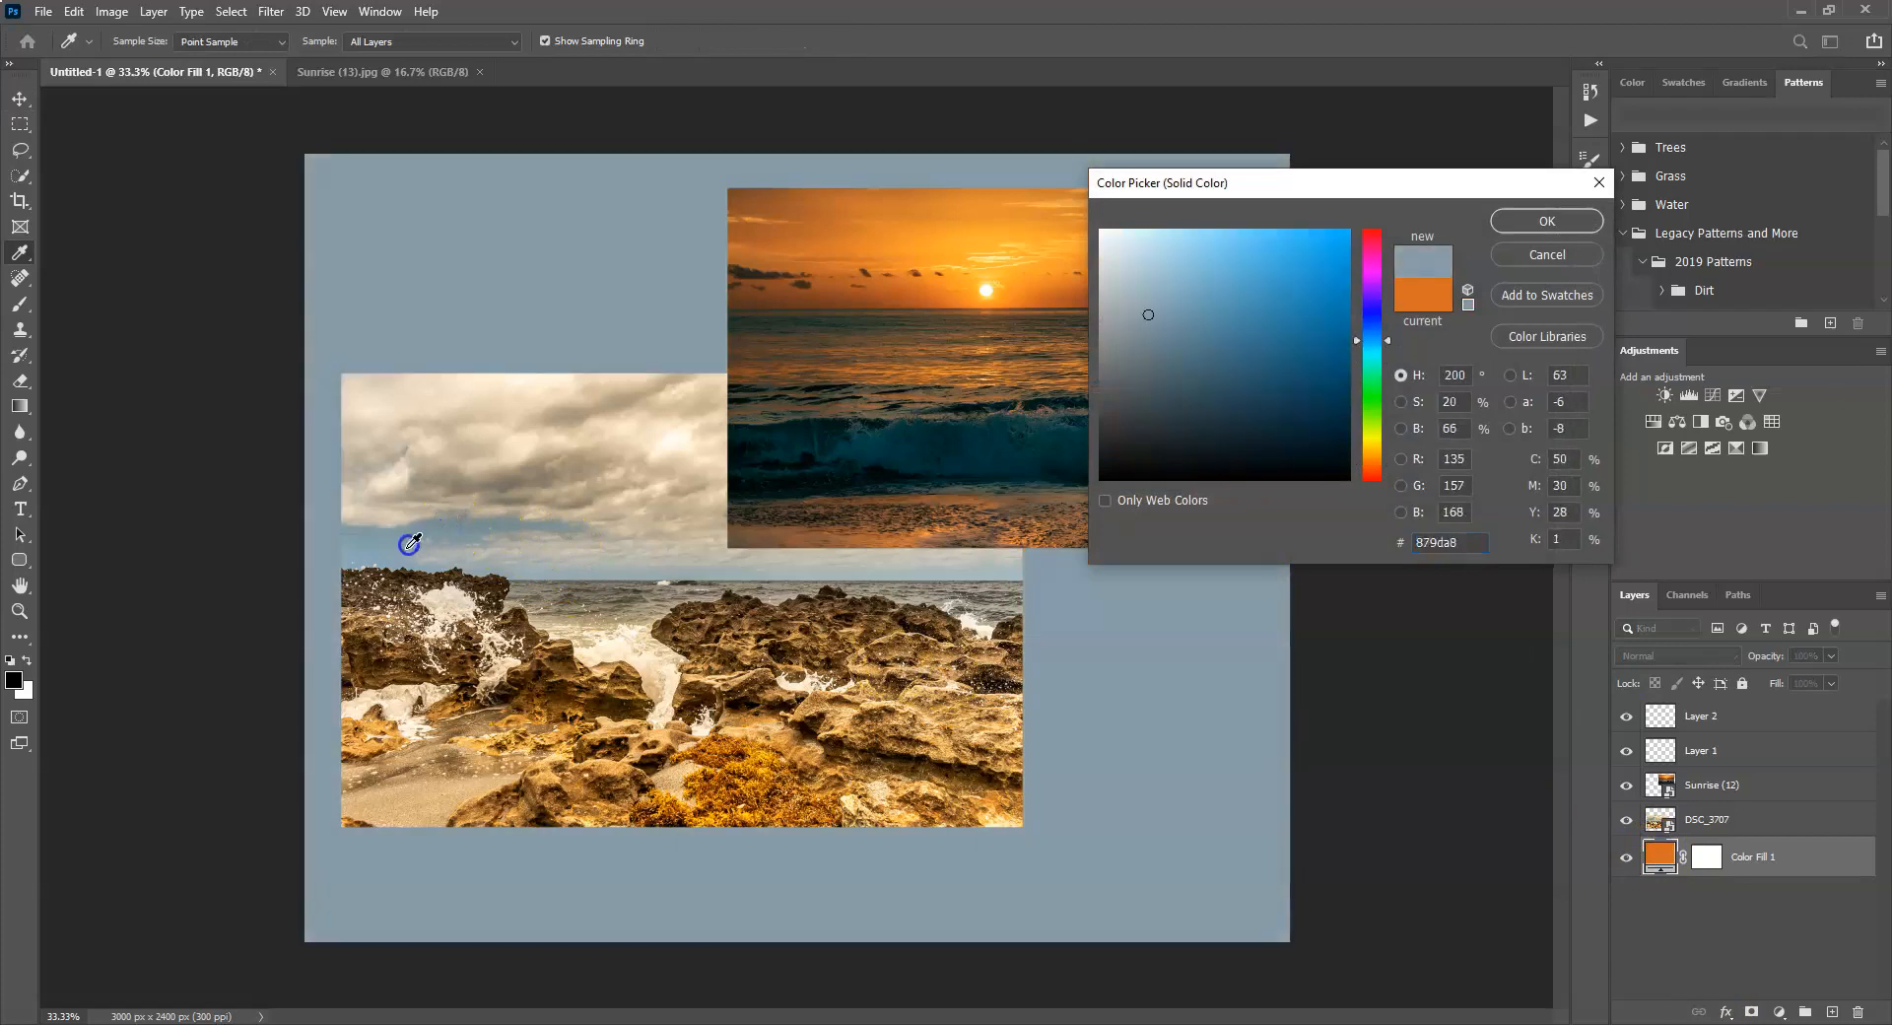
{"action": "left_click", "coordinate": [465, 400]}
{"action": "left_click", "coordinate": [561, 422]}
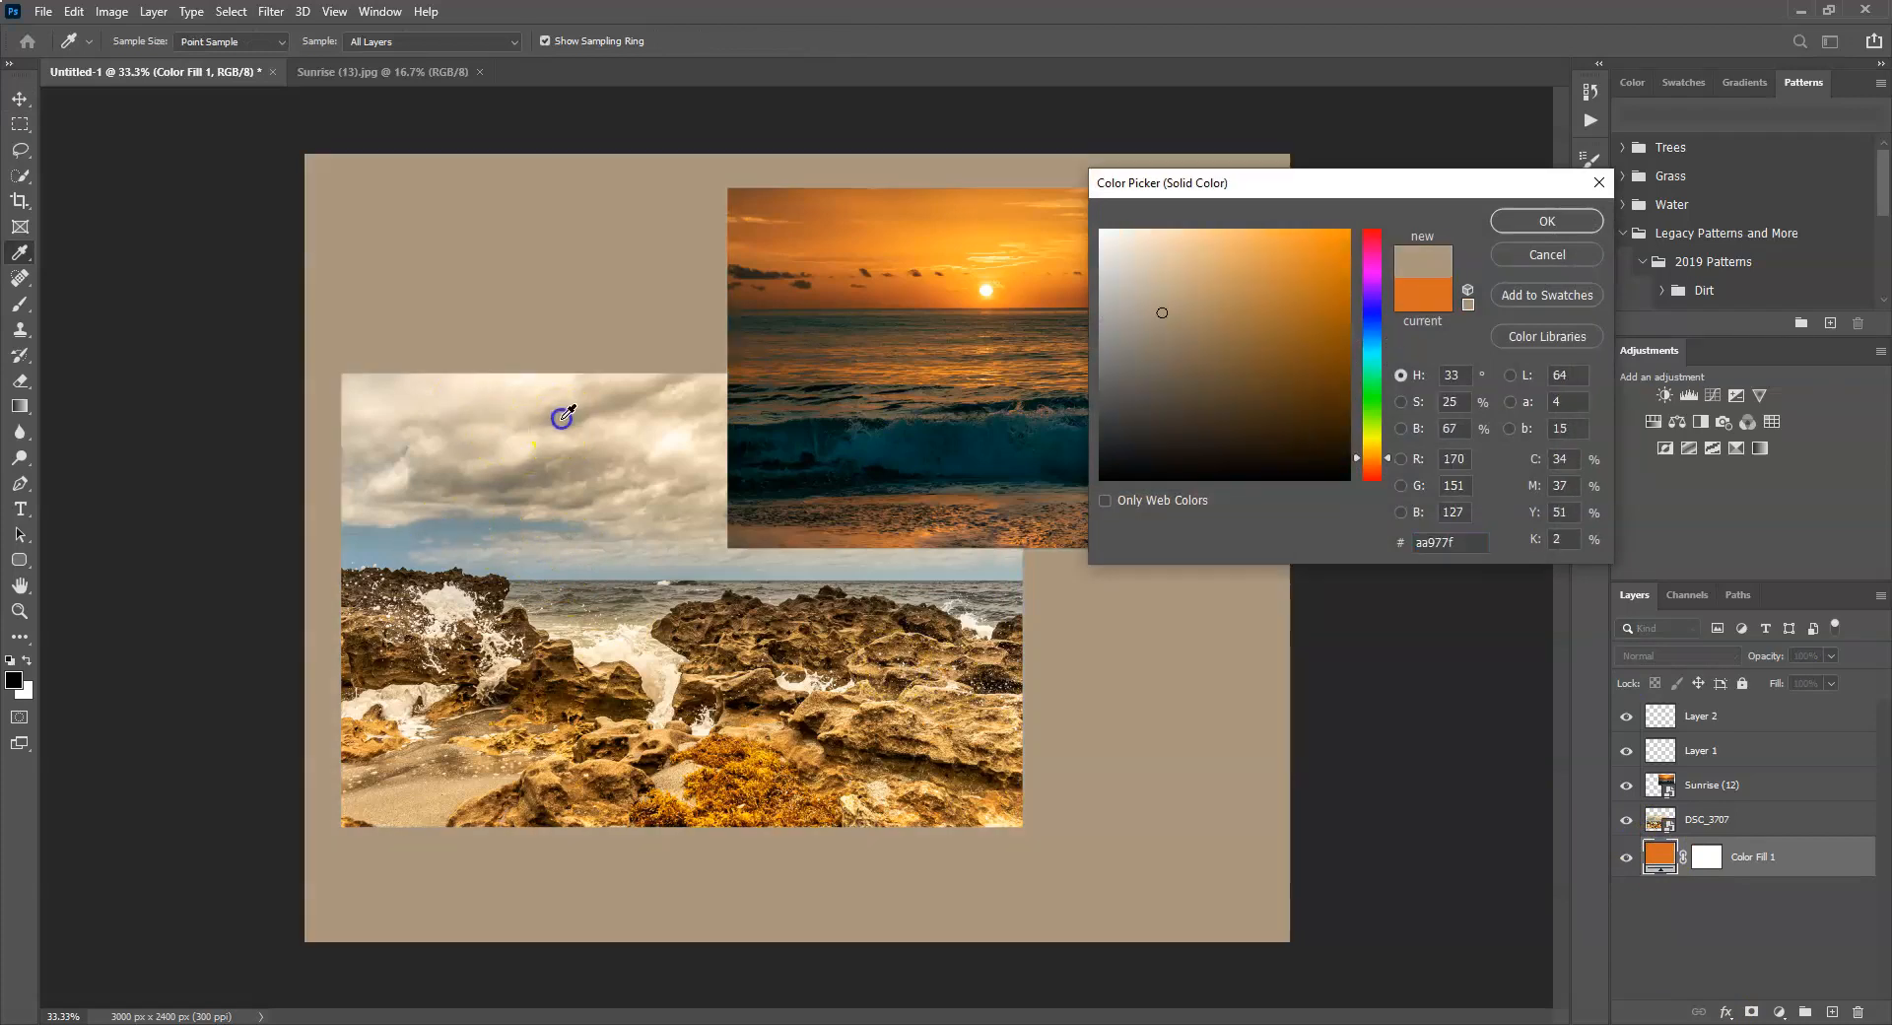
{"action": "left_click", "coordinate": [620, 682]}
{"action": "left_click_drag", "start_coordinate": [690, 796], "coordinate": [785, 474]}
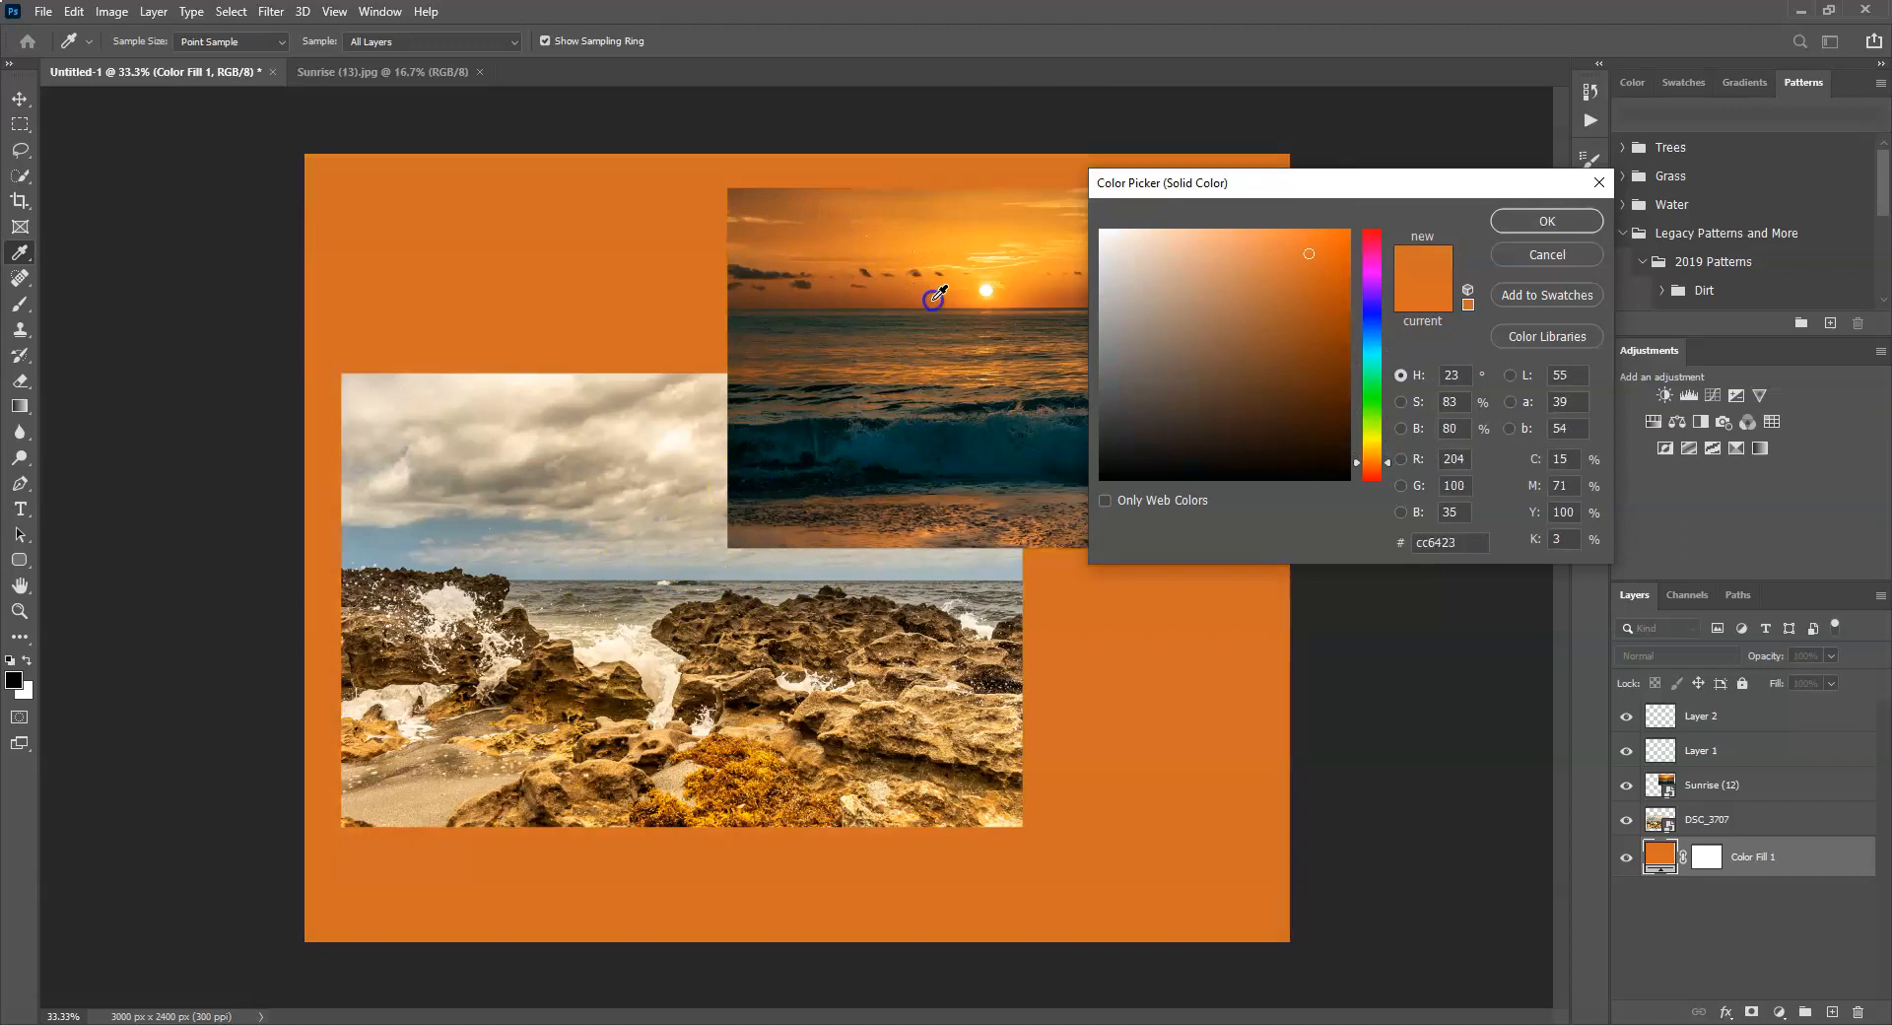
{"action": "left_click", "coordinate": [1589, 225]}
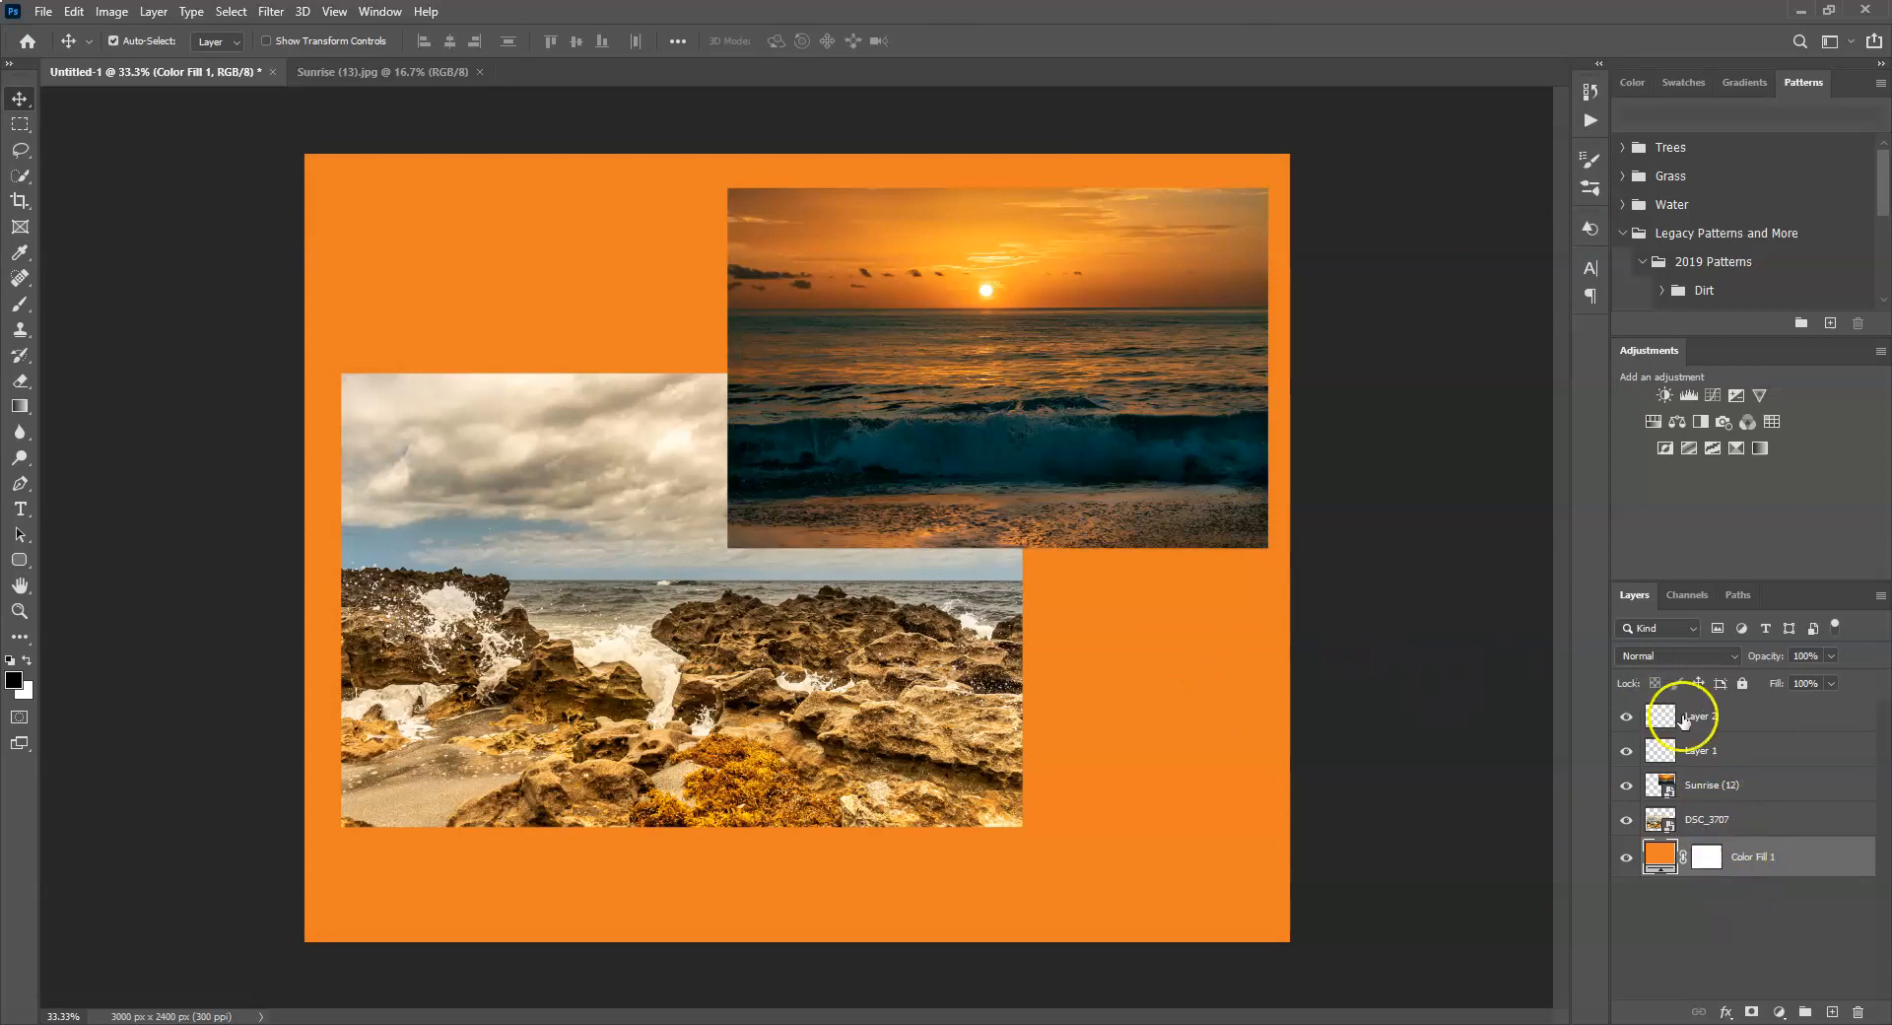
Delete the empty Layer 2 and Layer 1 from the layer stack.
{"action": "left_click", "coordinate": [1740, 717]}
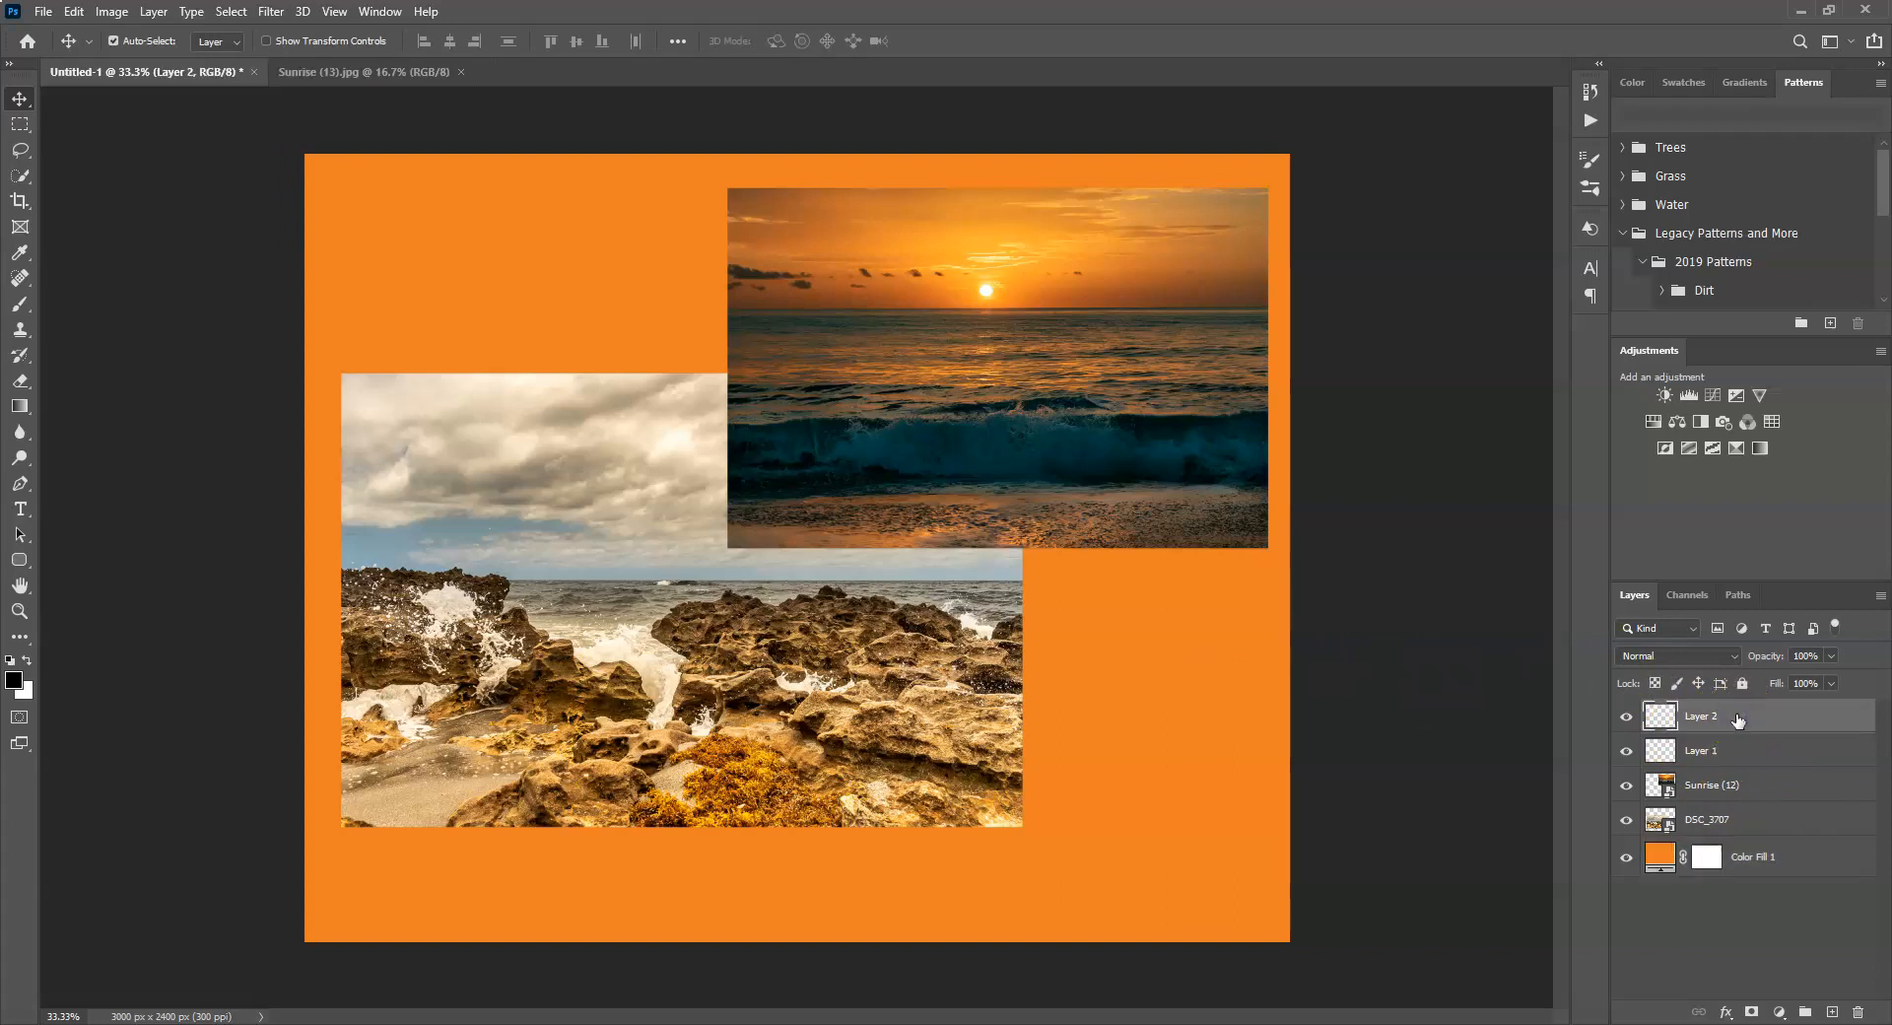
{"action": "key", "text": "Delete"}
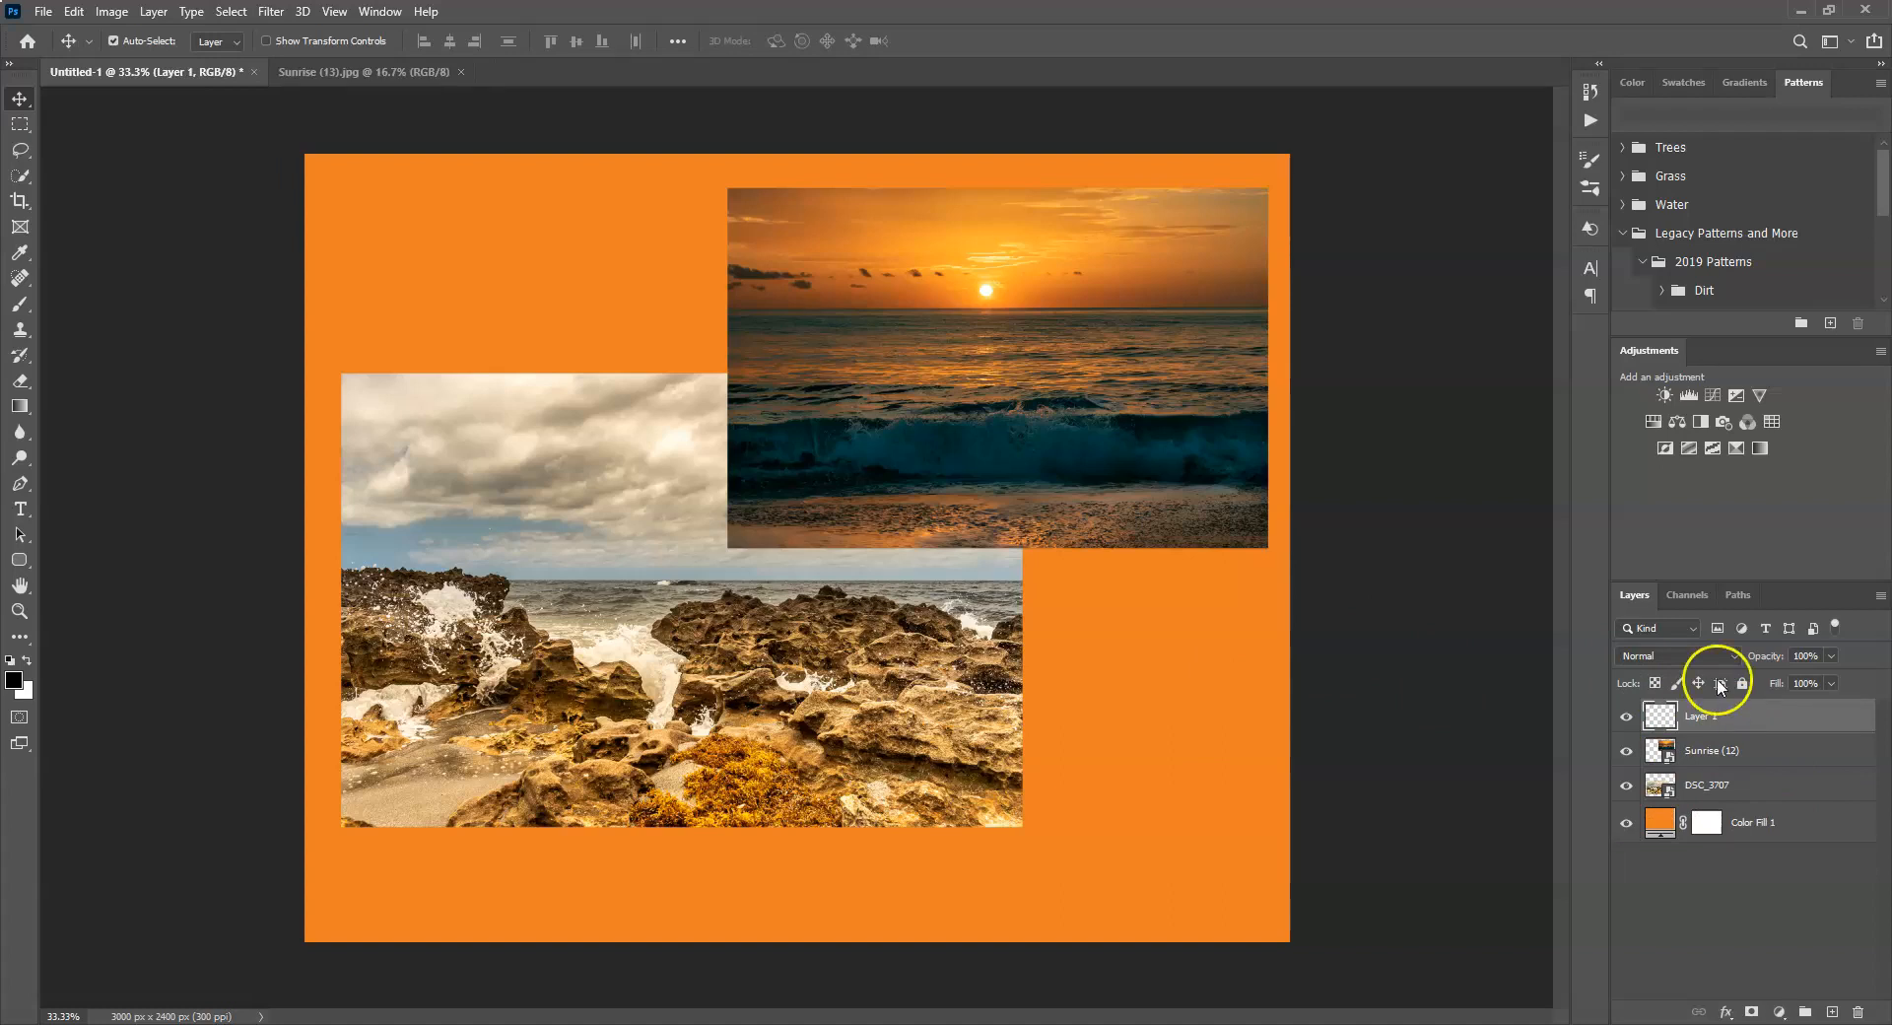
{"action": "left_click_drag", "start_coordinate": [1764, 722], "coordinate": [1860, 1002]}
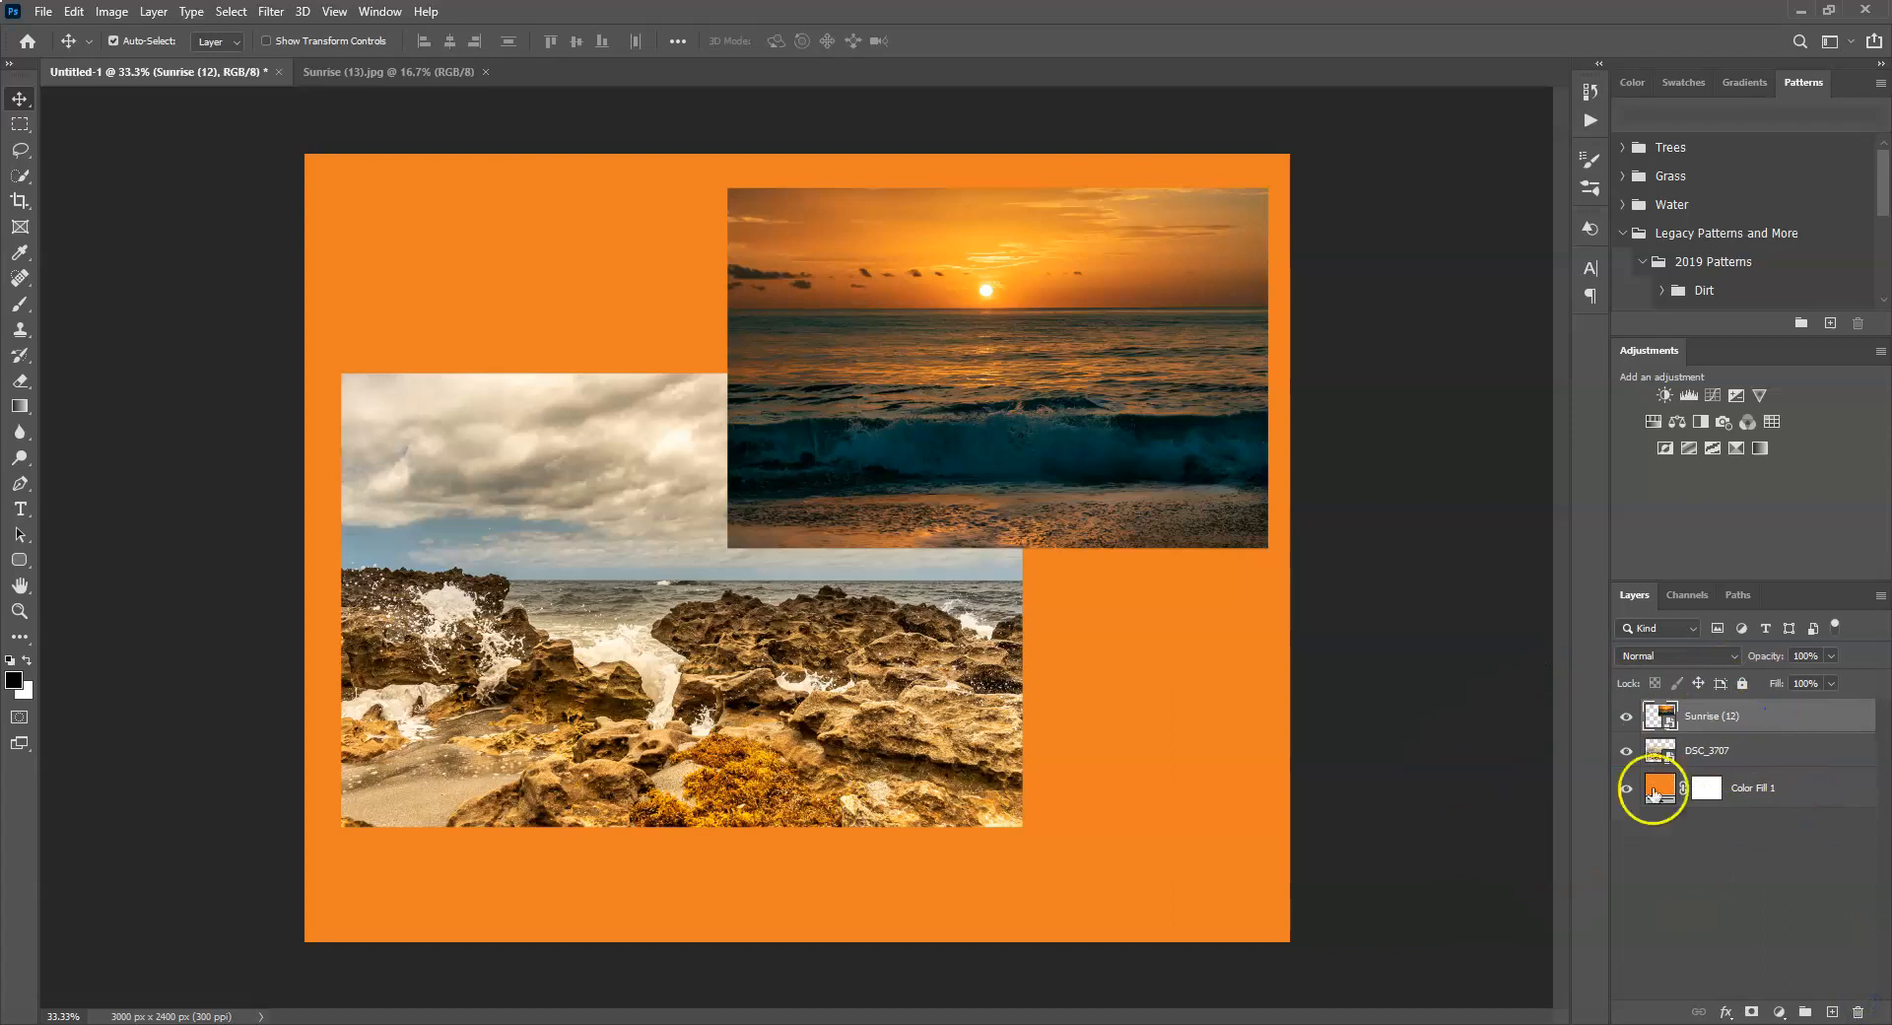
Duplicate the Sunrise (12) layer under its default name and move the copy down over the seascape photo.
{"action": "right_click", "coordinate": [1760, 714]}
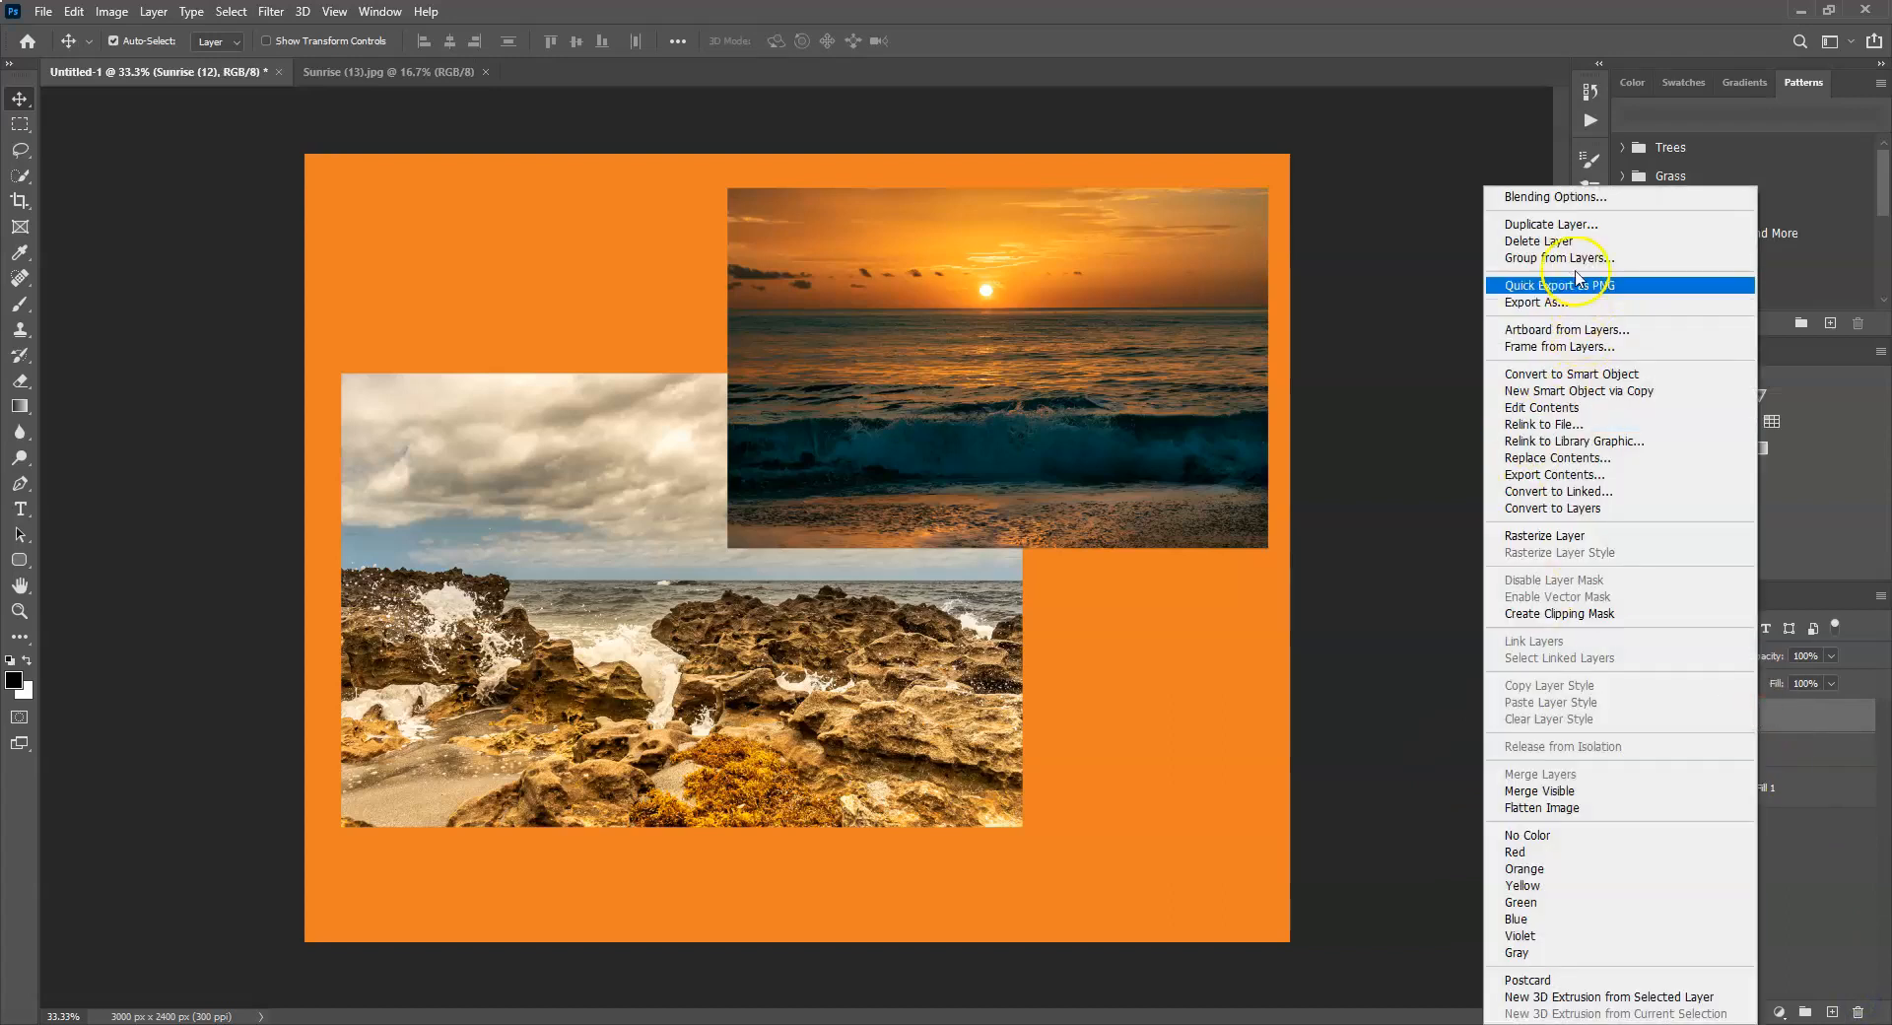
{"action": "left_click", "coordinate": [1848, 879]}
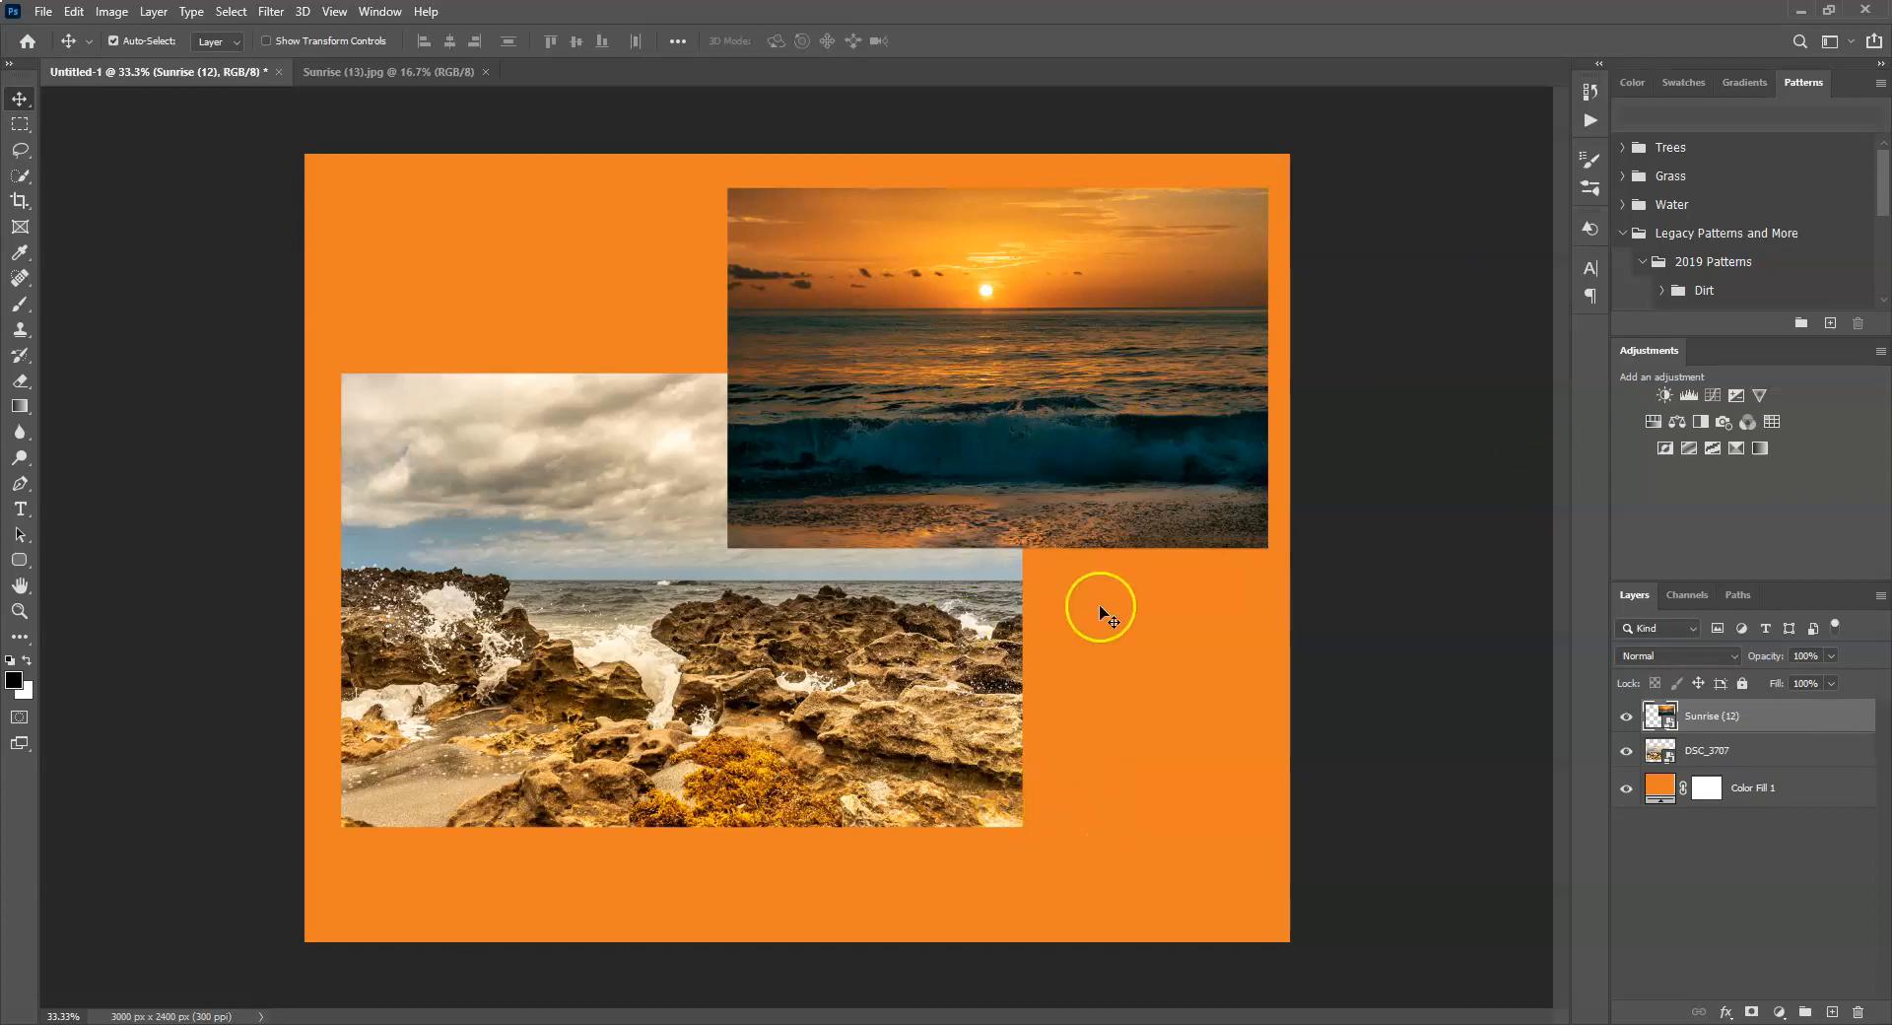
{"action": "right_click", "coordinate": [1756, 716]}
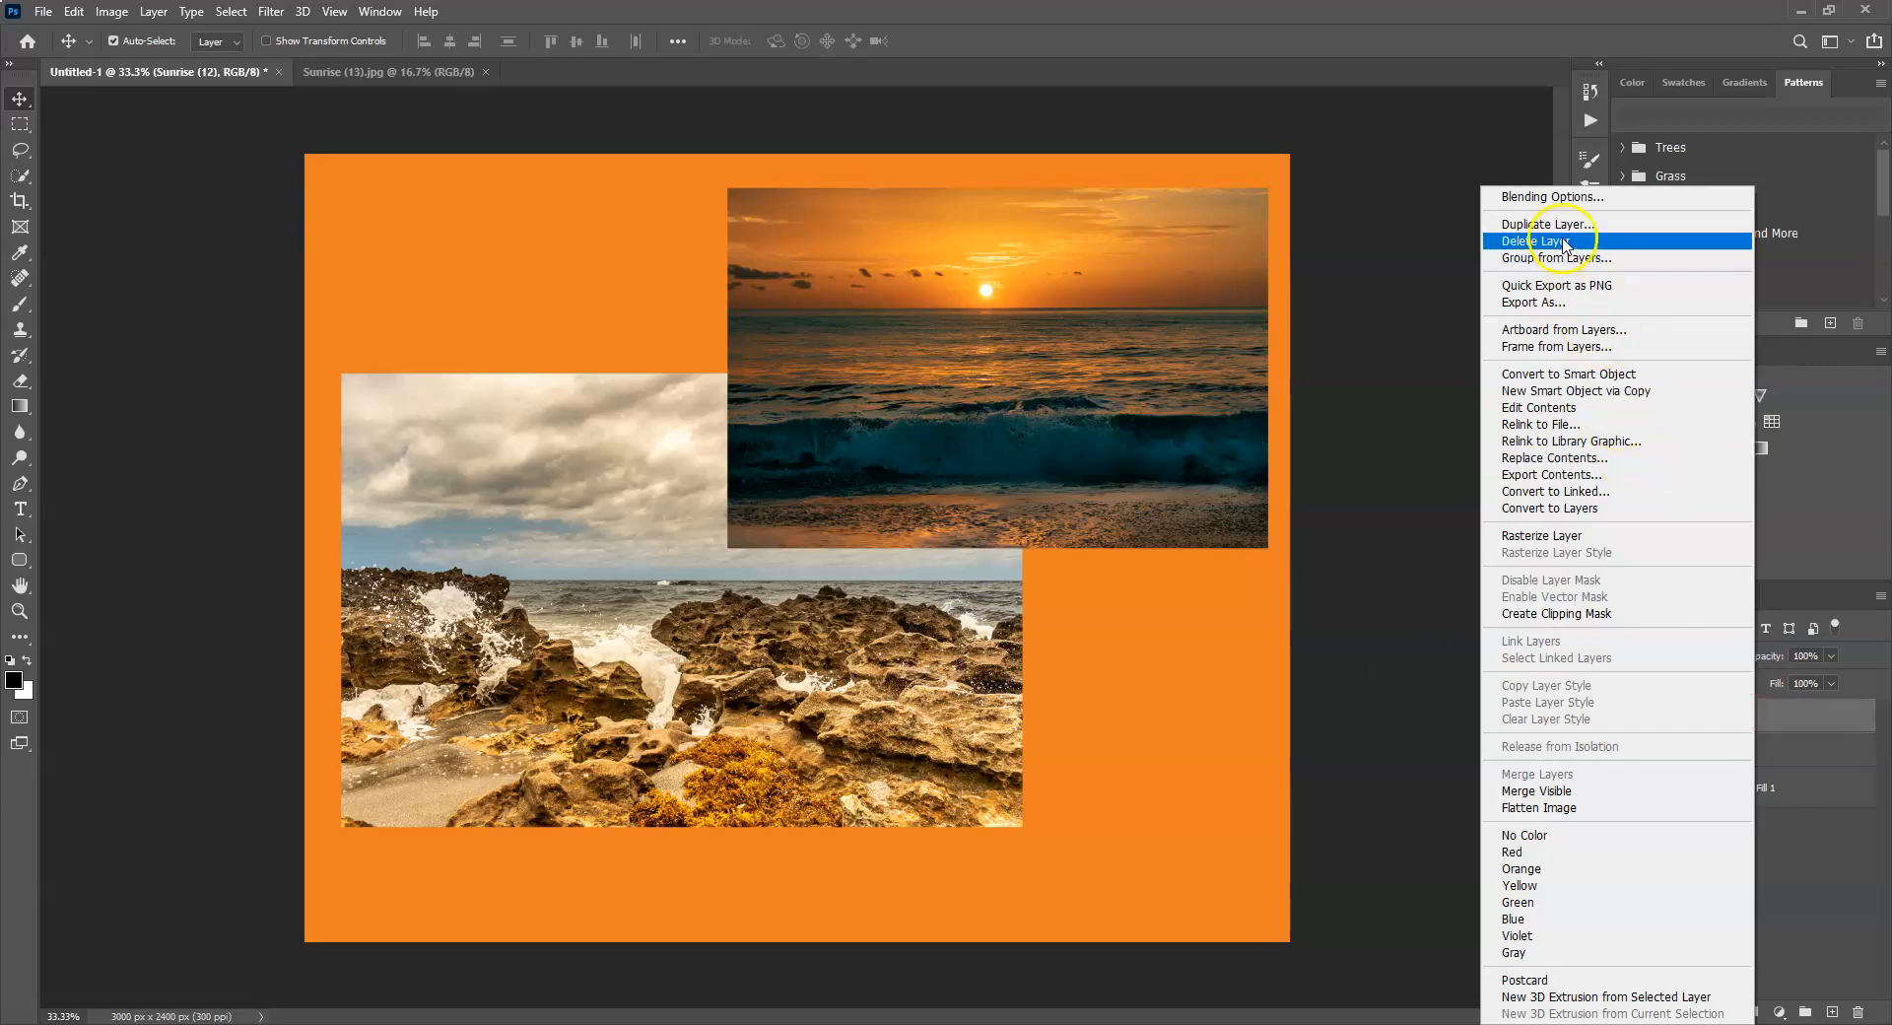
{"action": "left_click", "coordinate": [1560, 226]}
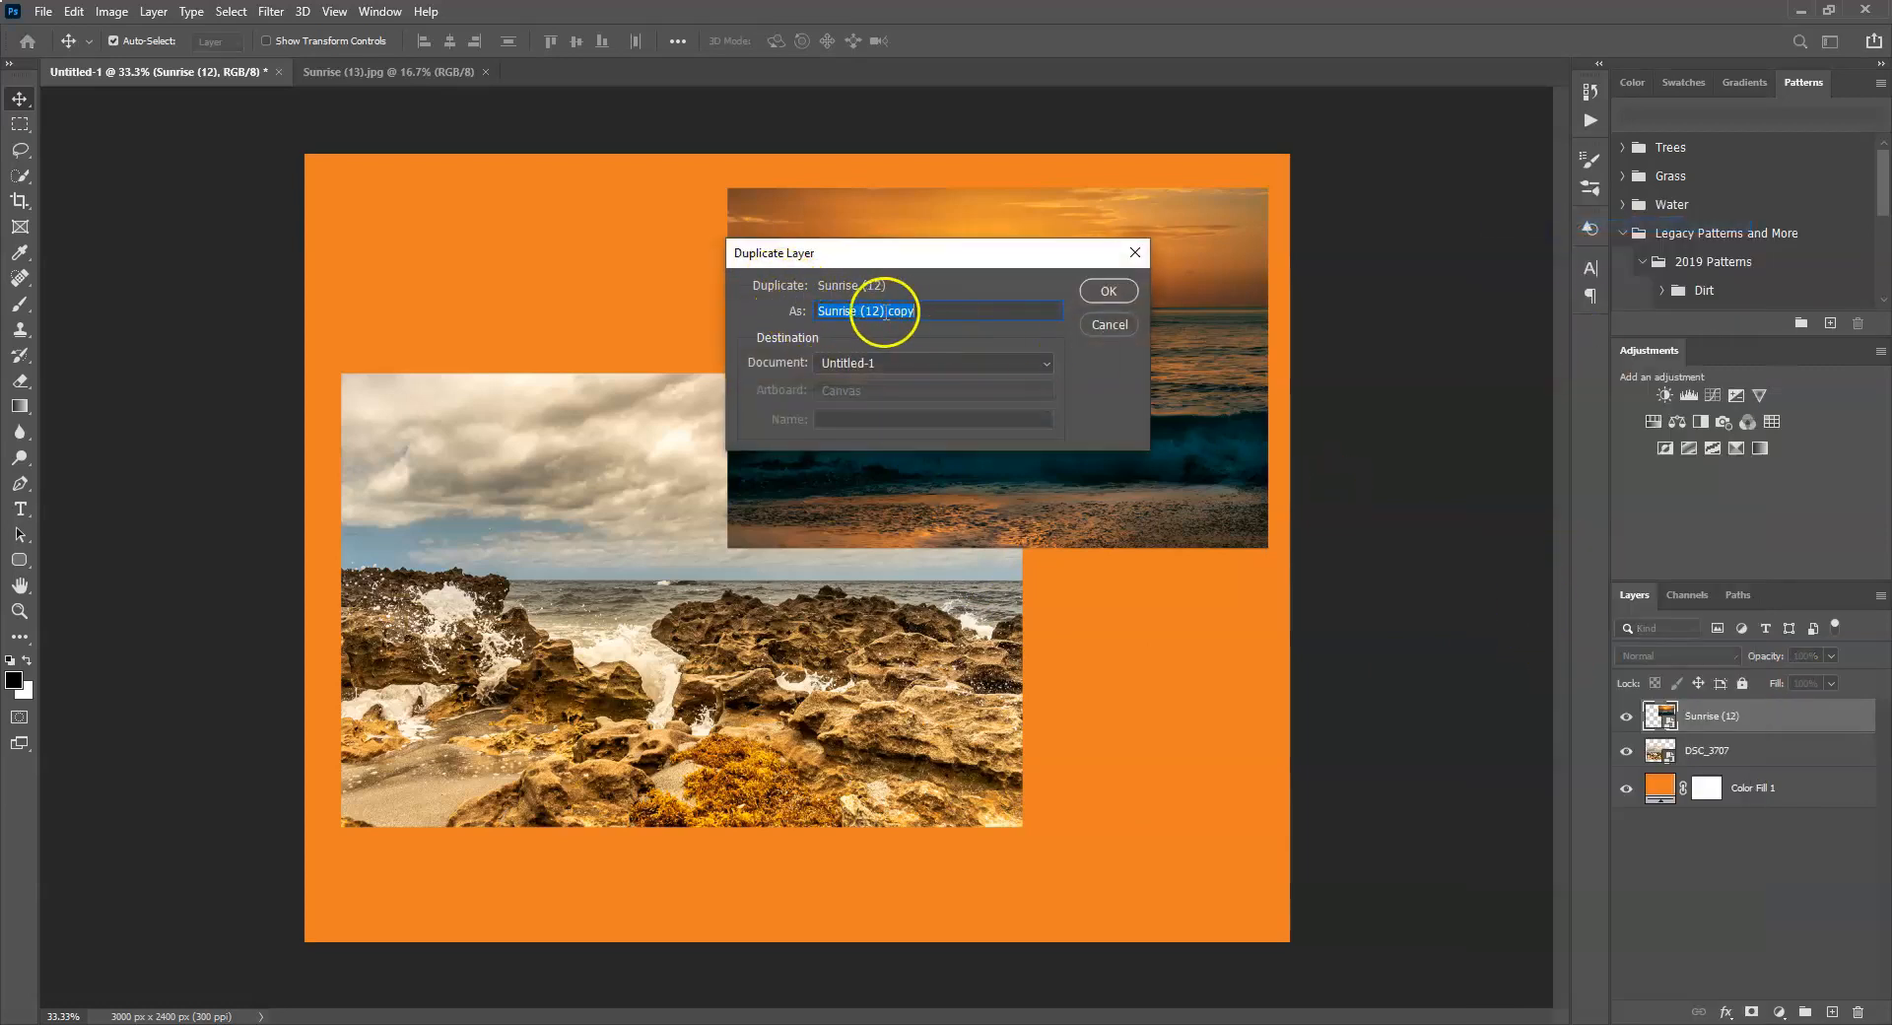
{"action": "left_click", "coordinate": [1108, 290]}
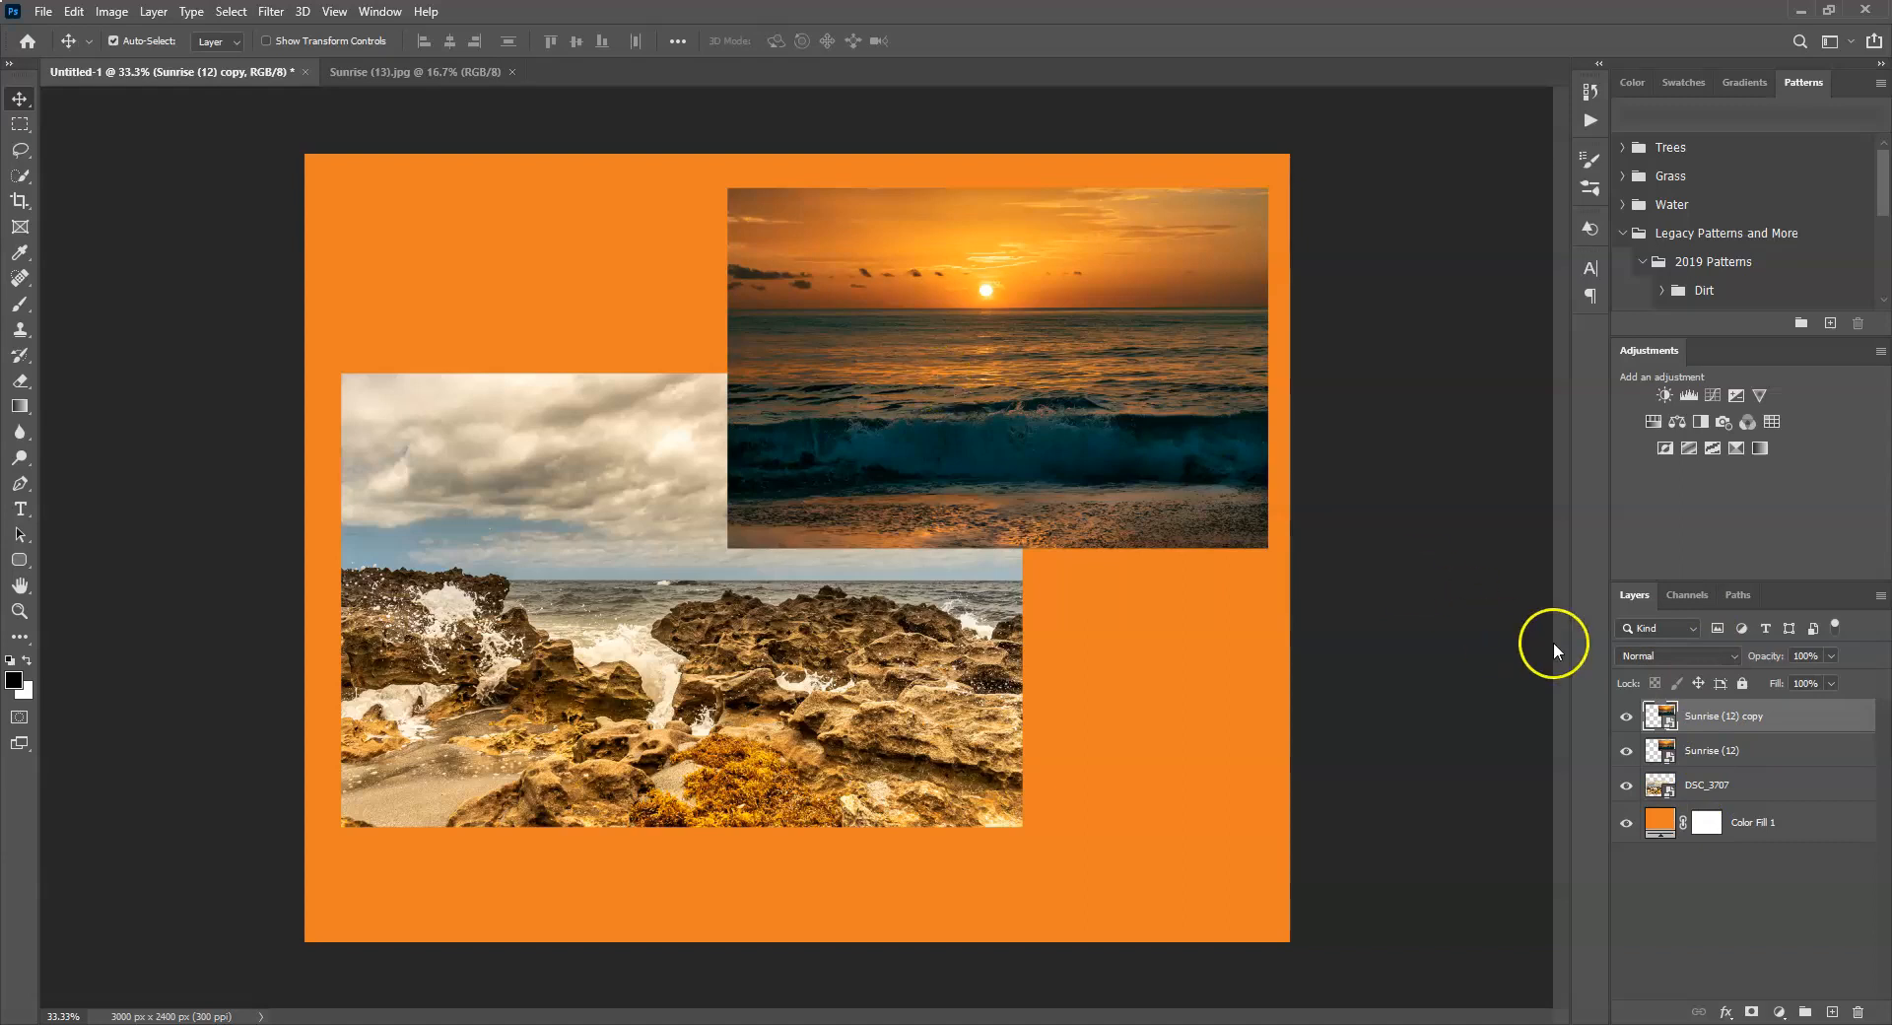
{"action": "left_click_drag", "start_coordinate": [919, 404], "coordinate": [689, 602]}
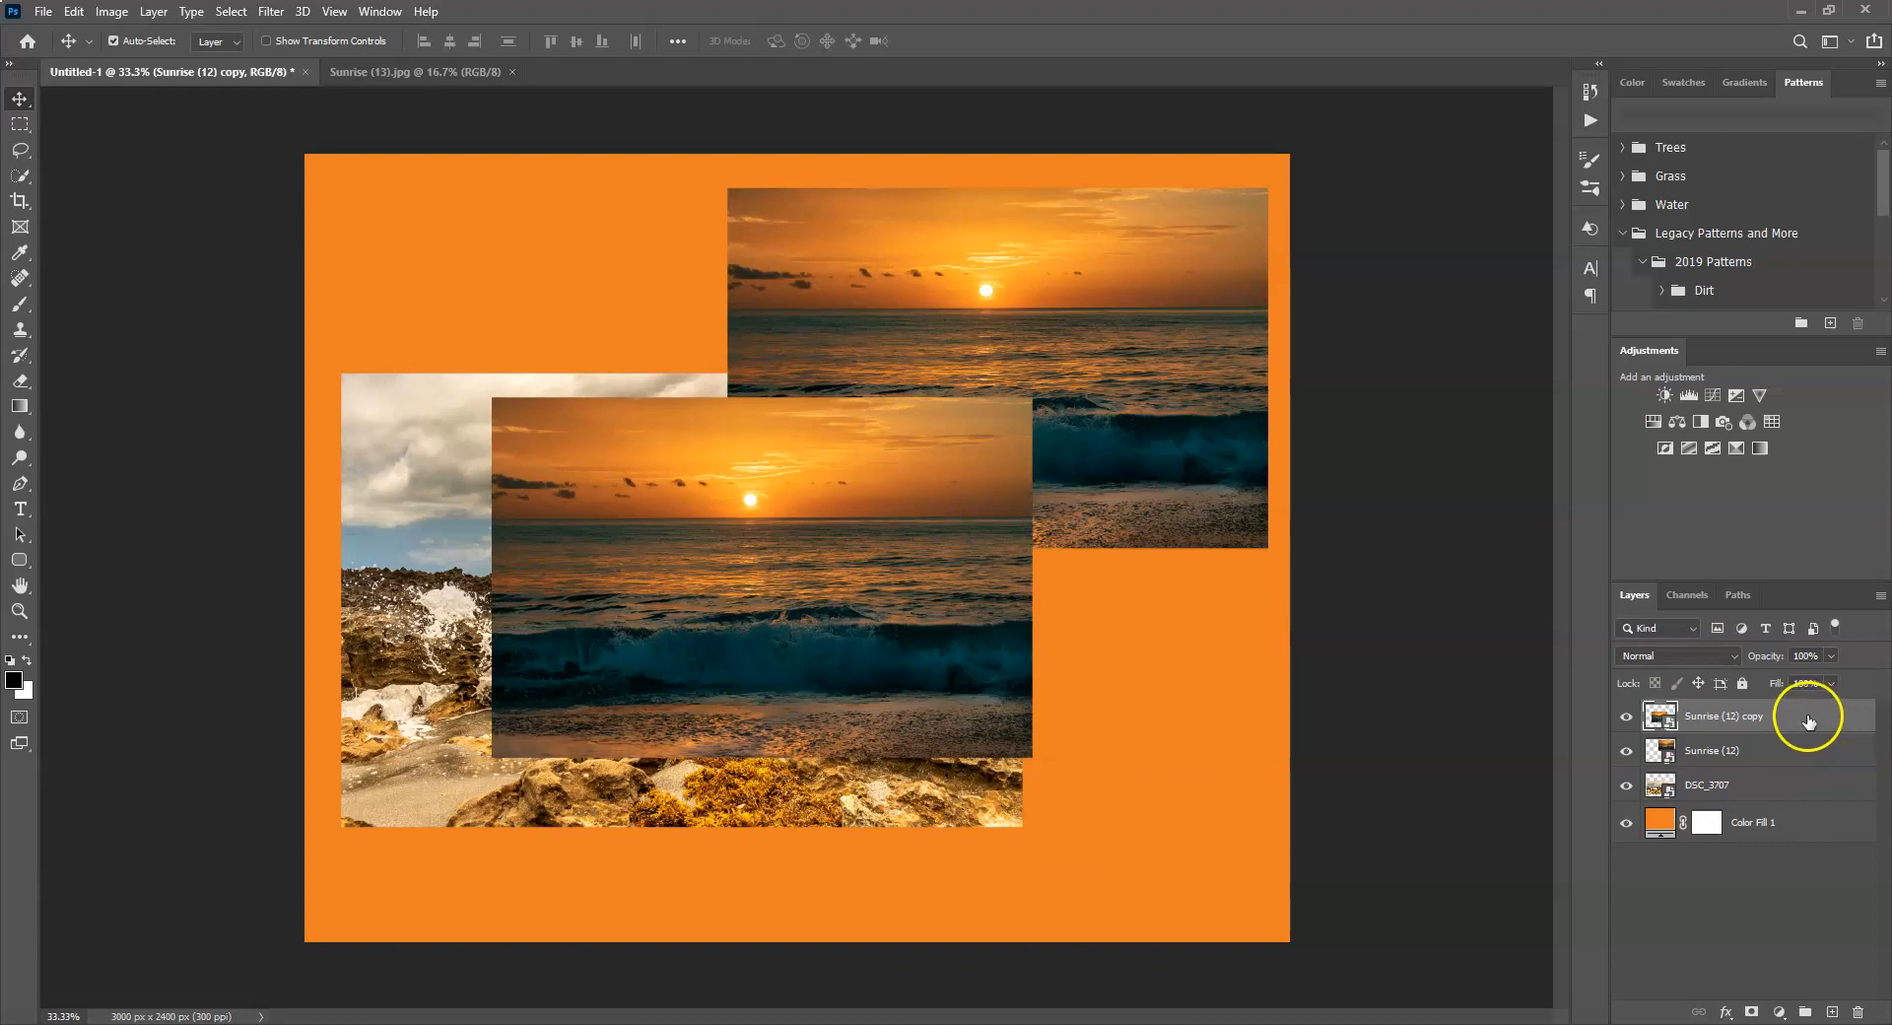
Duplicate the Sunrise (12) copy layer and move the new copy to the upper left of the canvas.
{"action": "left_click_drag", "start_coordinate": [1807, 719], "coordinate": [1833, 1015]}
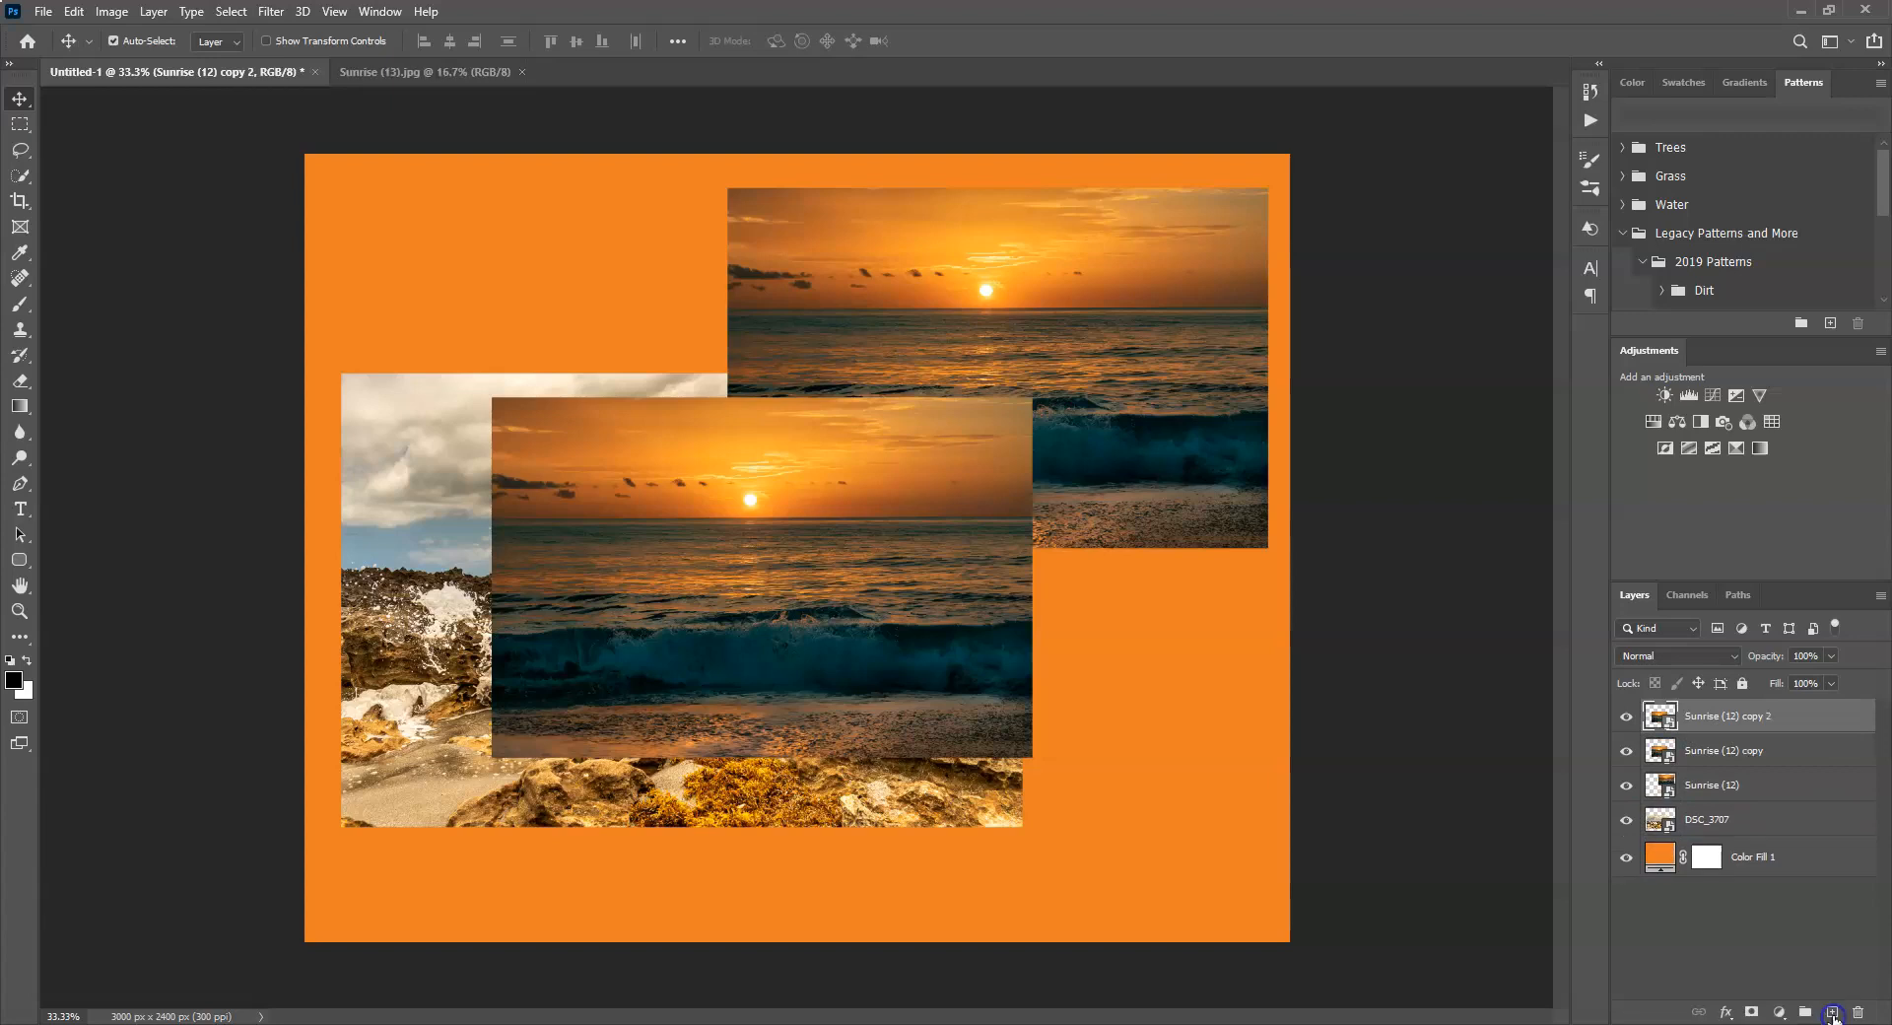
{"action": "left_click_drag", "start_coordinate": [840, 681], "coordinate": [717, 498]}
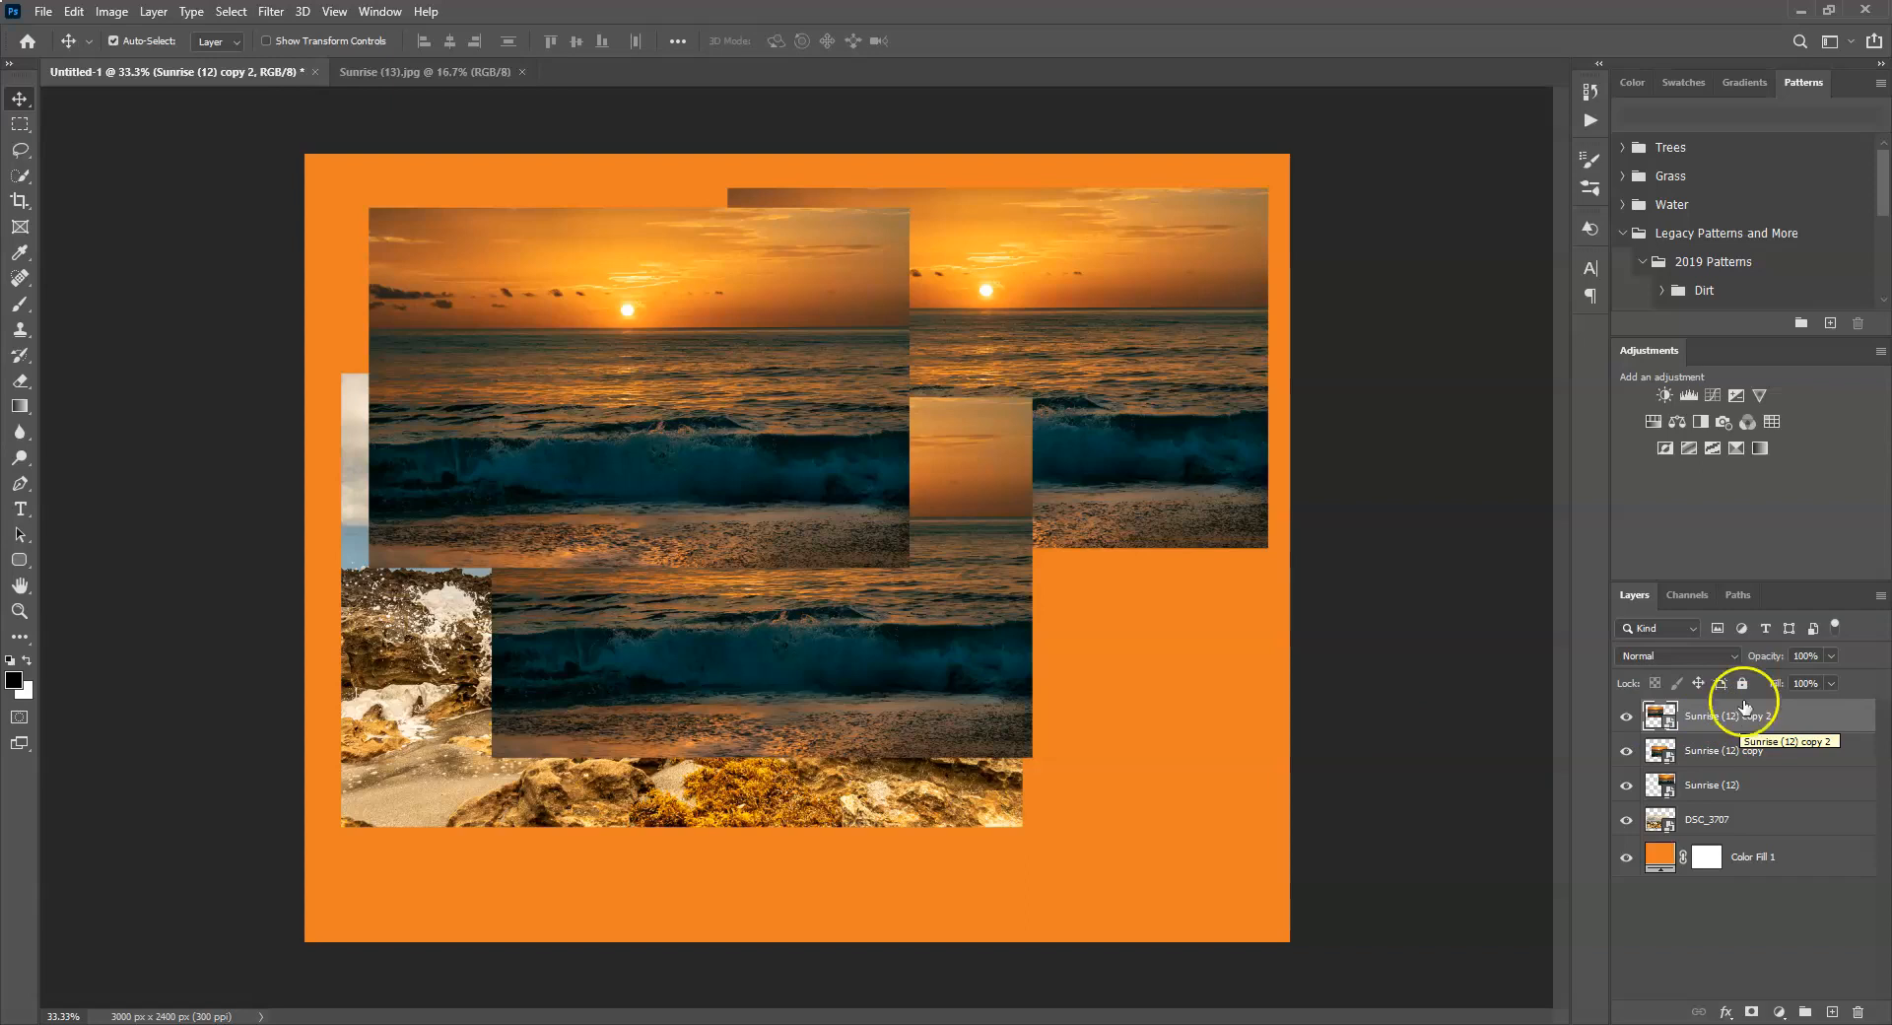
{"action": "left_click", "coordinate": [152, 12]}
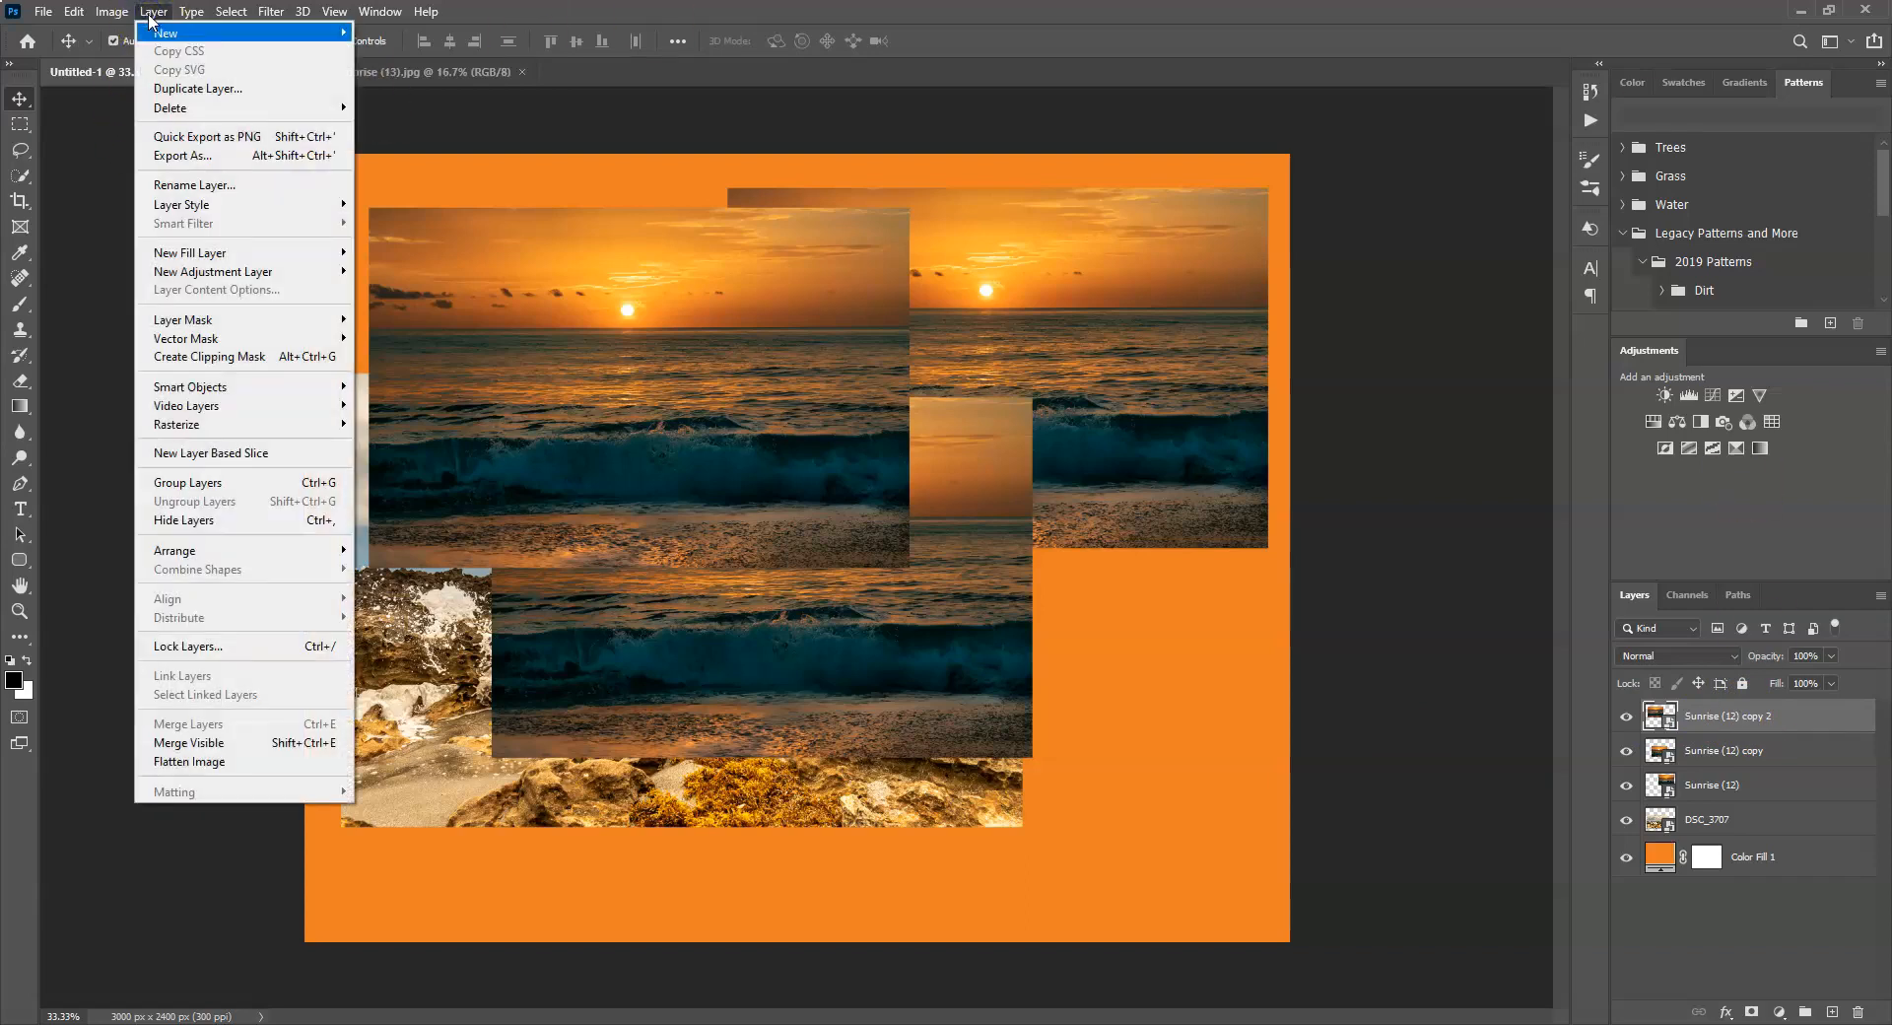
{"action": "left_click", "coordinate": [750, 10]}
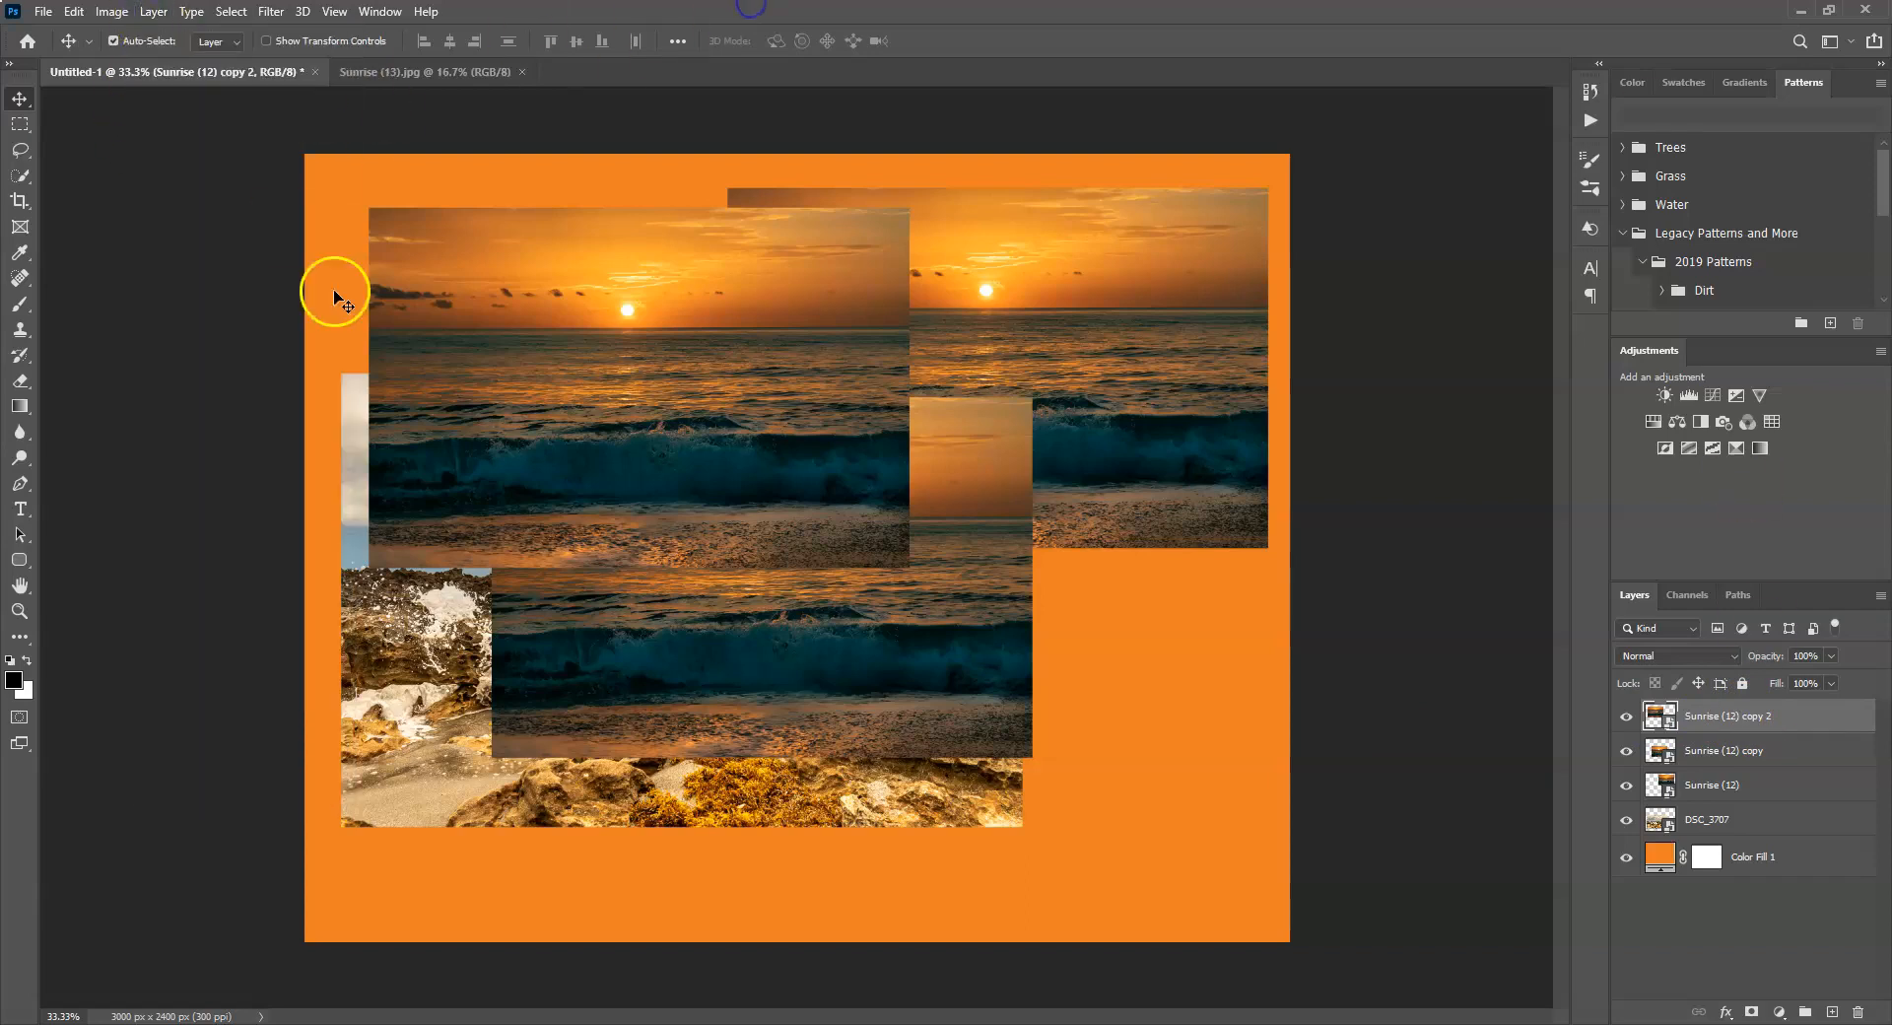
Duplicate the Sunrise (12) copy layer once more and delete the Sunrise (12) copy 2 layer.
{"action": "left_click_drag", "start_coordinate": [1796, 751], "coordinate": [1832, 1015]}
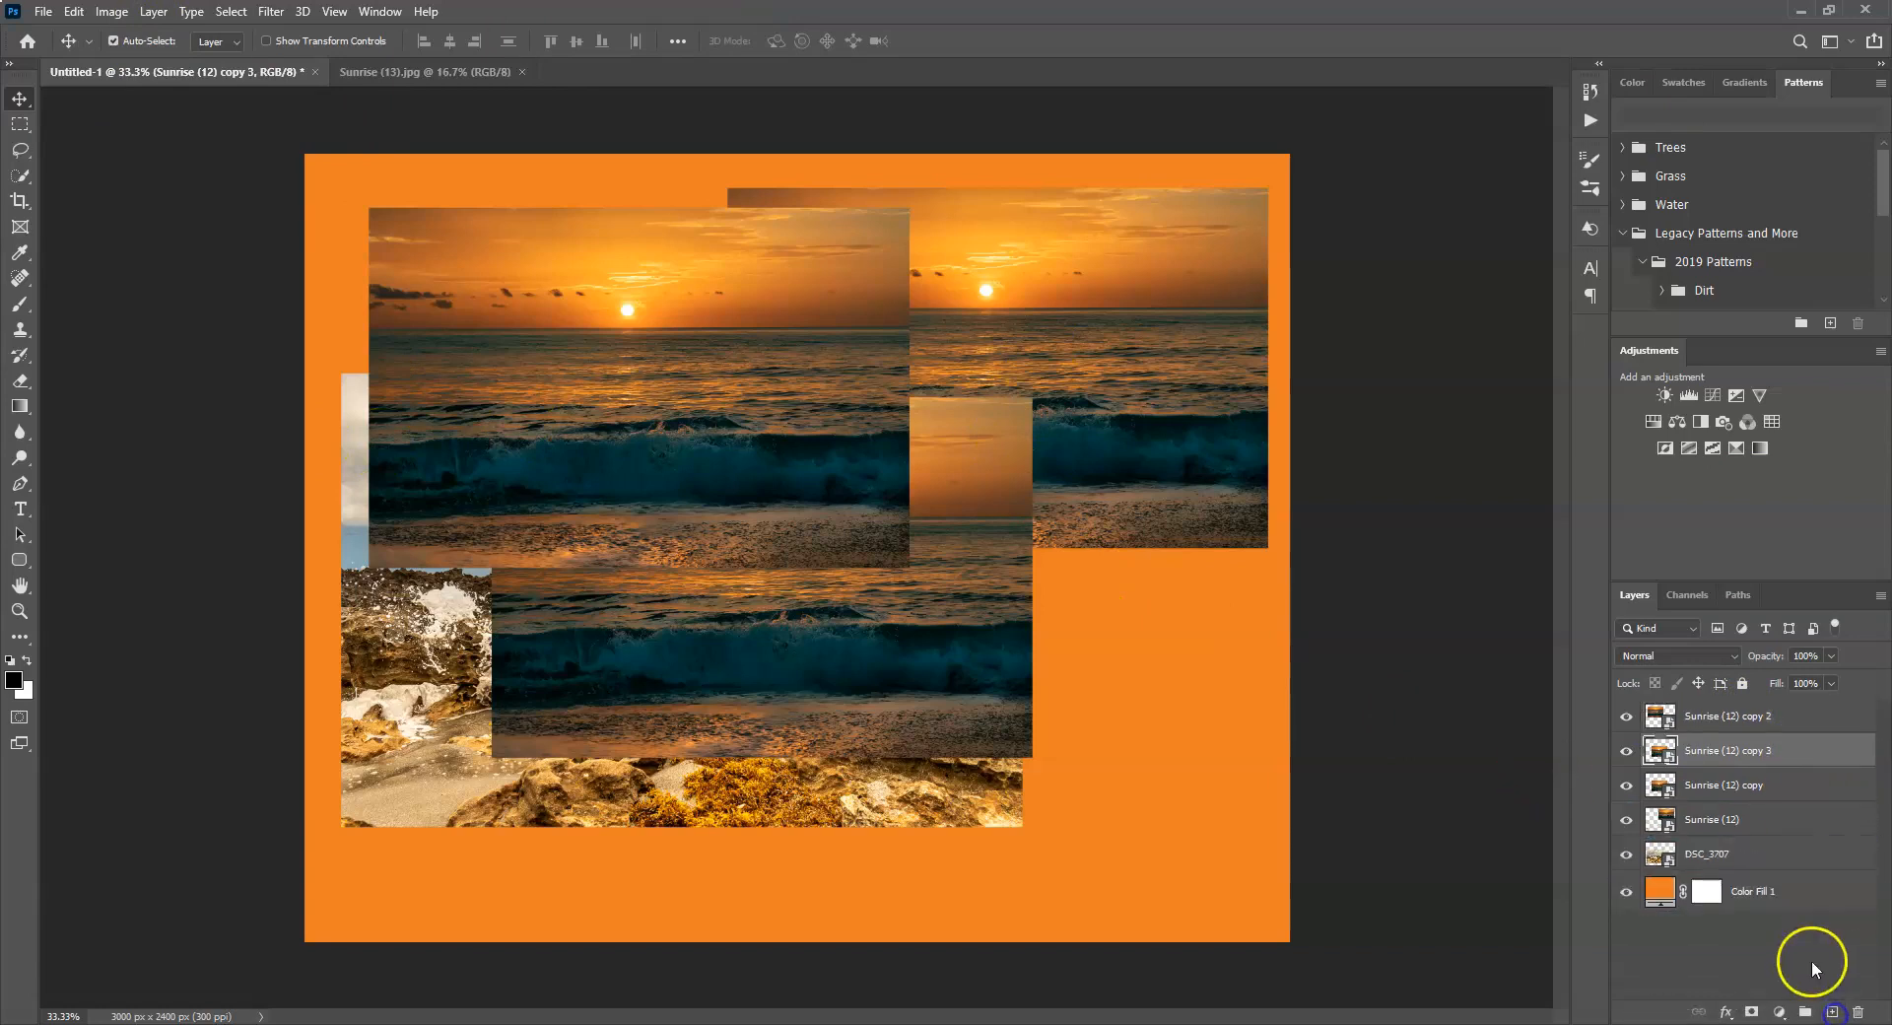
{"action": "left_click", "coordinate": [1762, 718]}
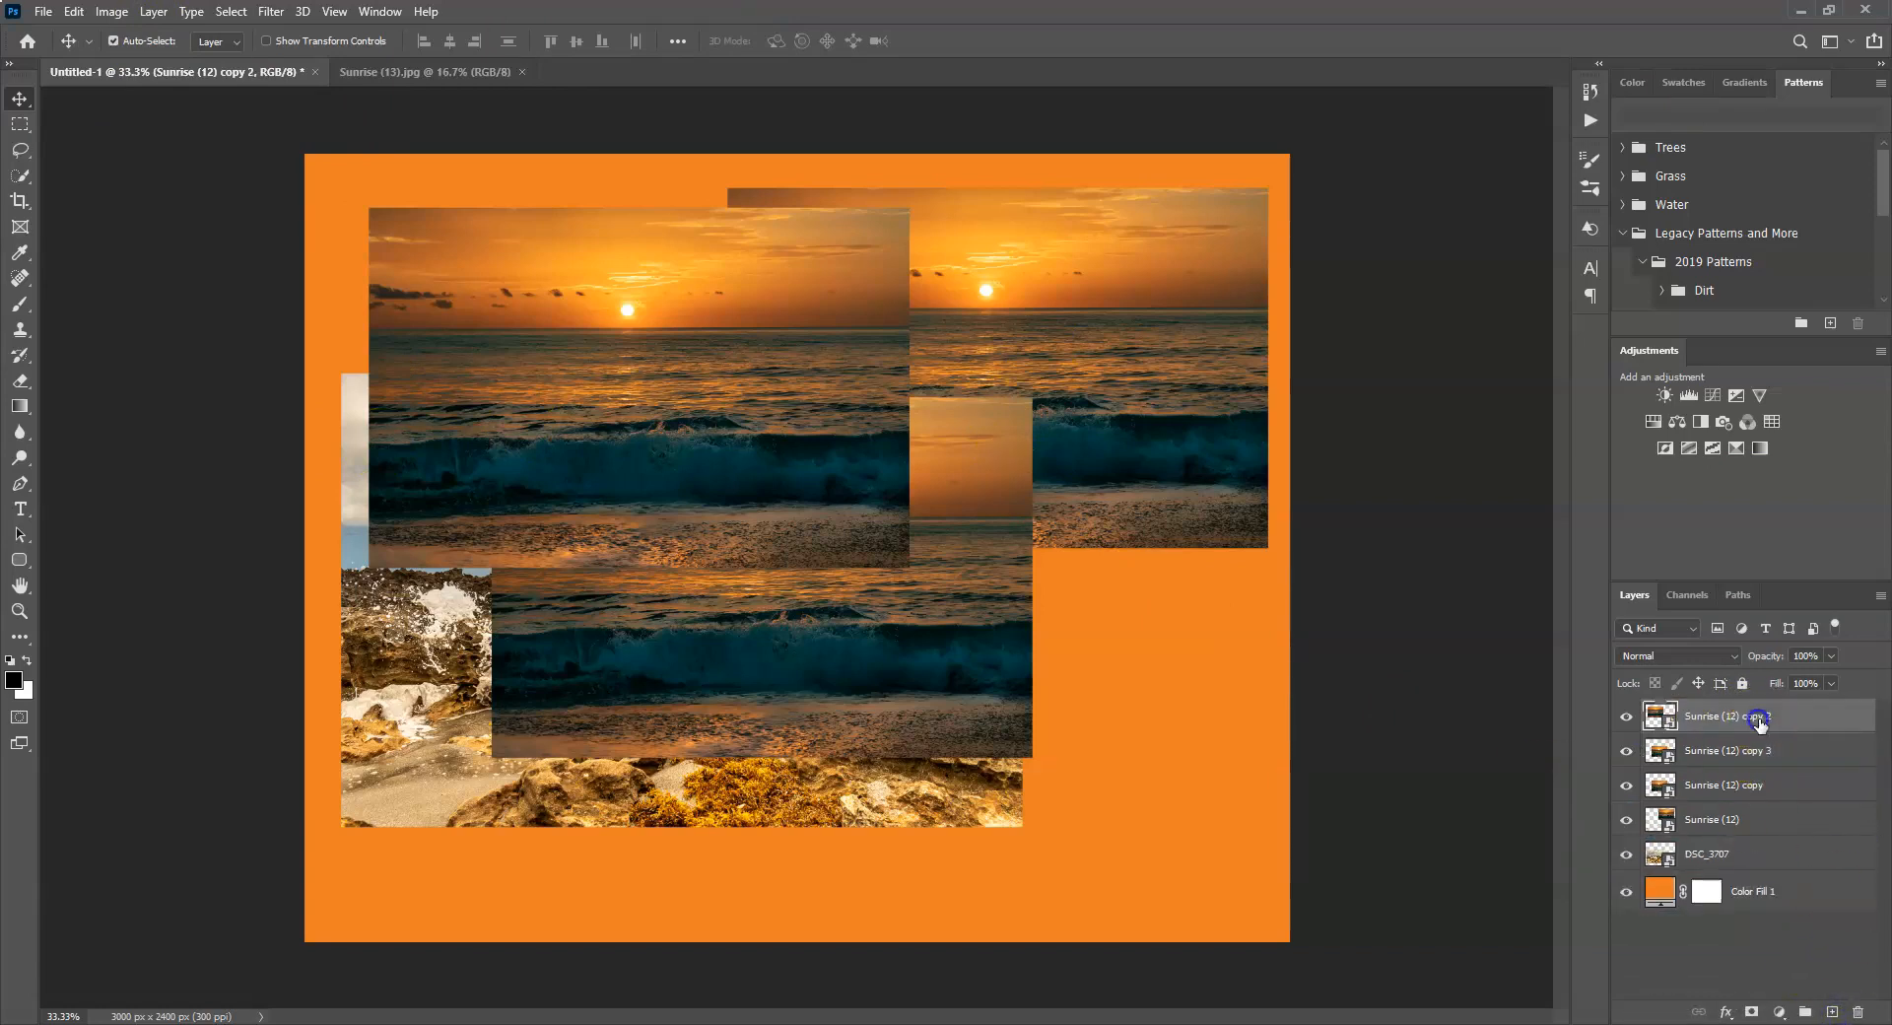
{"action": "key", "text": "Delete"}
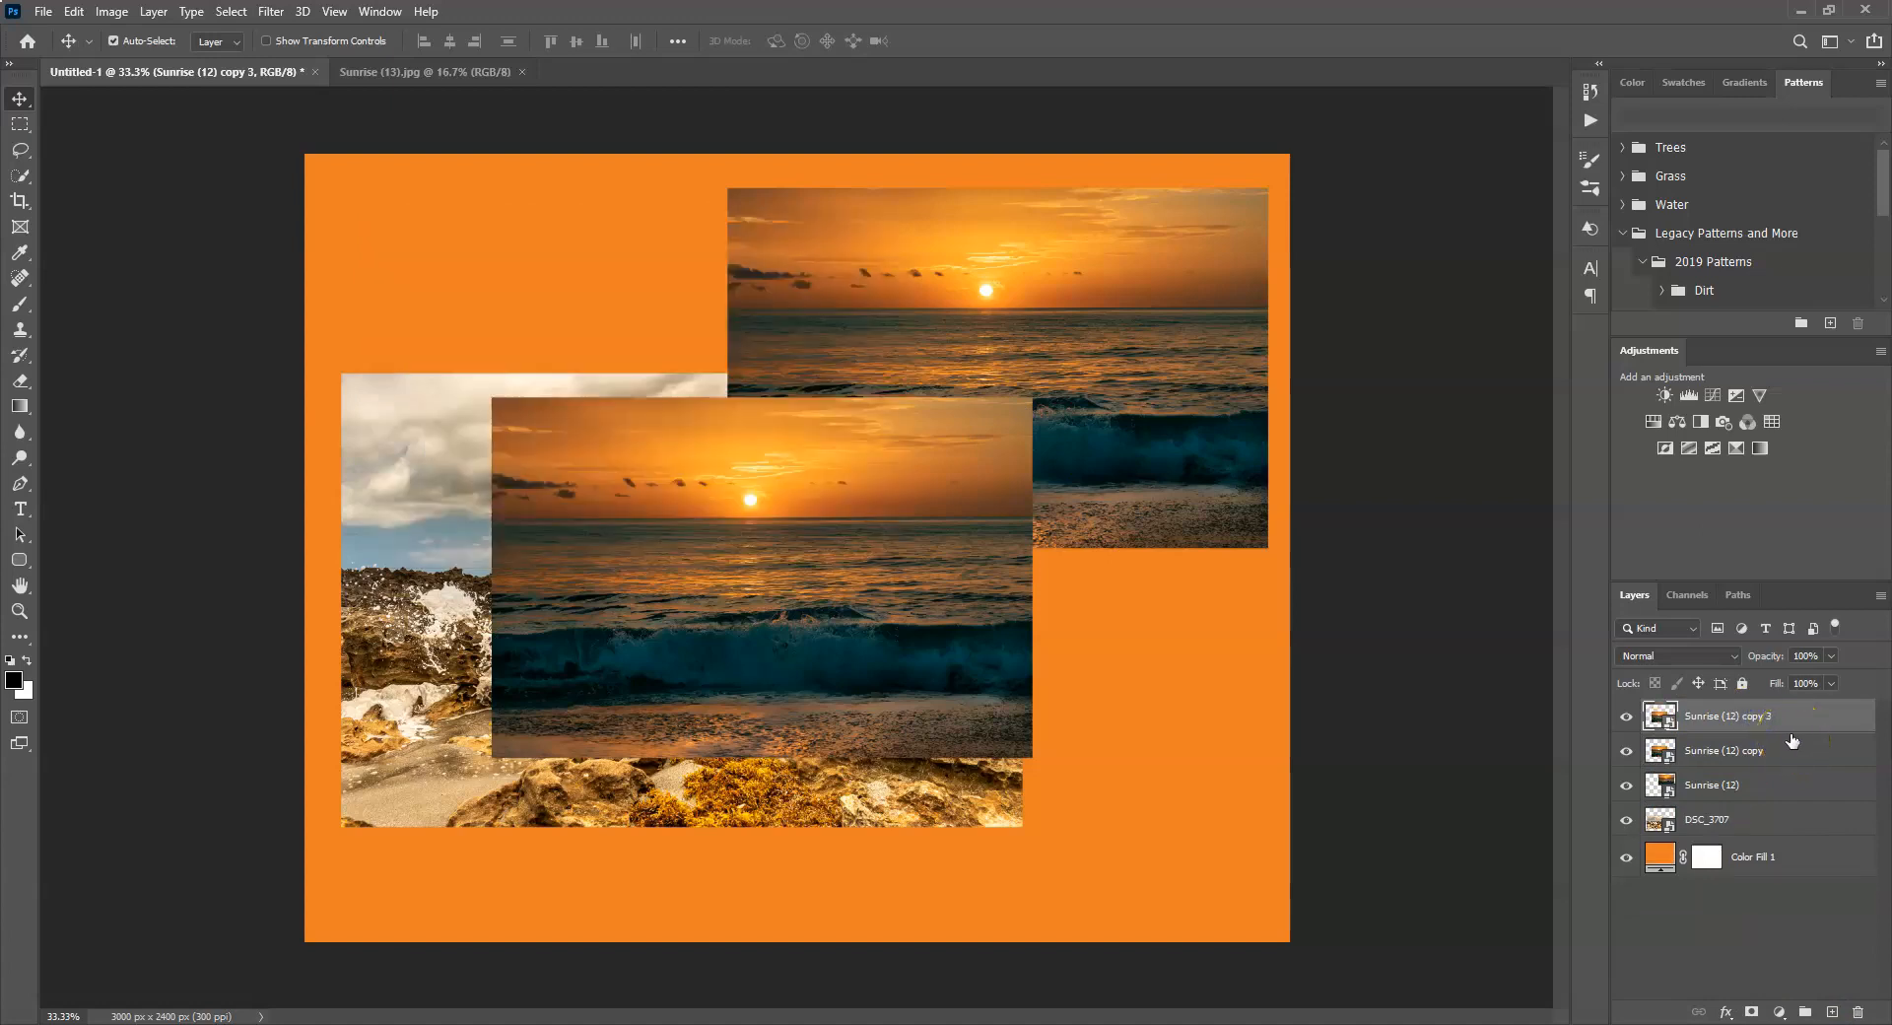
Move the newest sunrise copy to the lower right of the canvas and the Sunrise (12) copy photo to the upper left.
{"action": "left_click_drag", "start_coordinate": [836, 663], "coordinate": [1055, 759]}
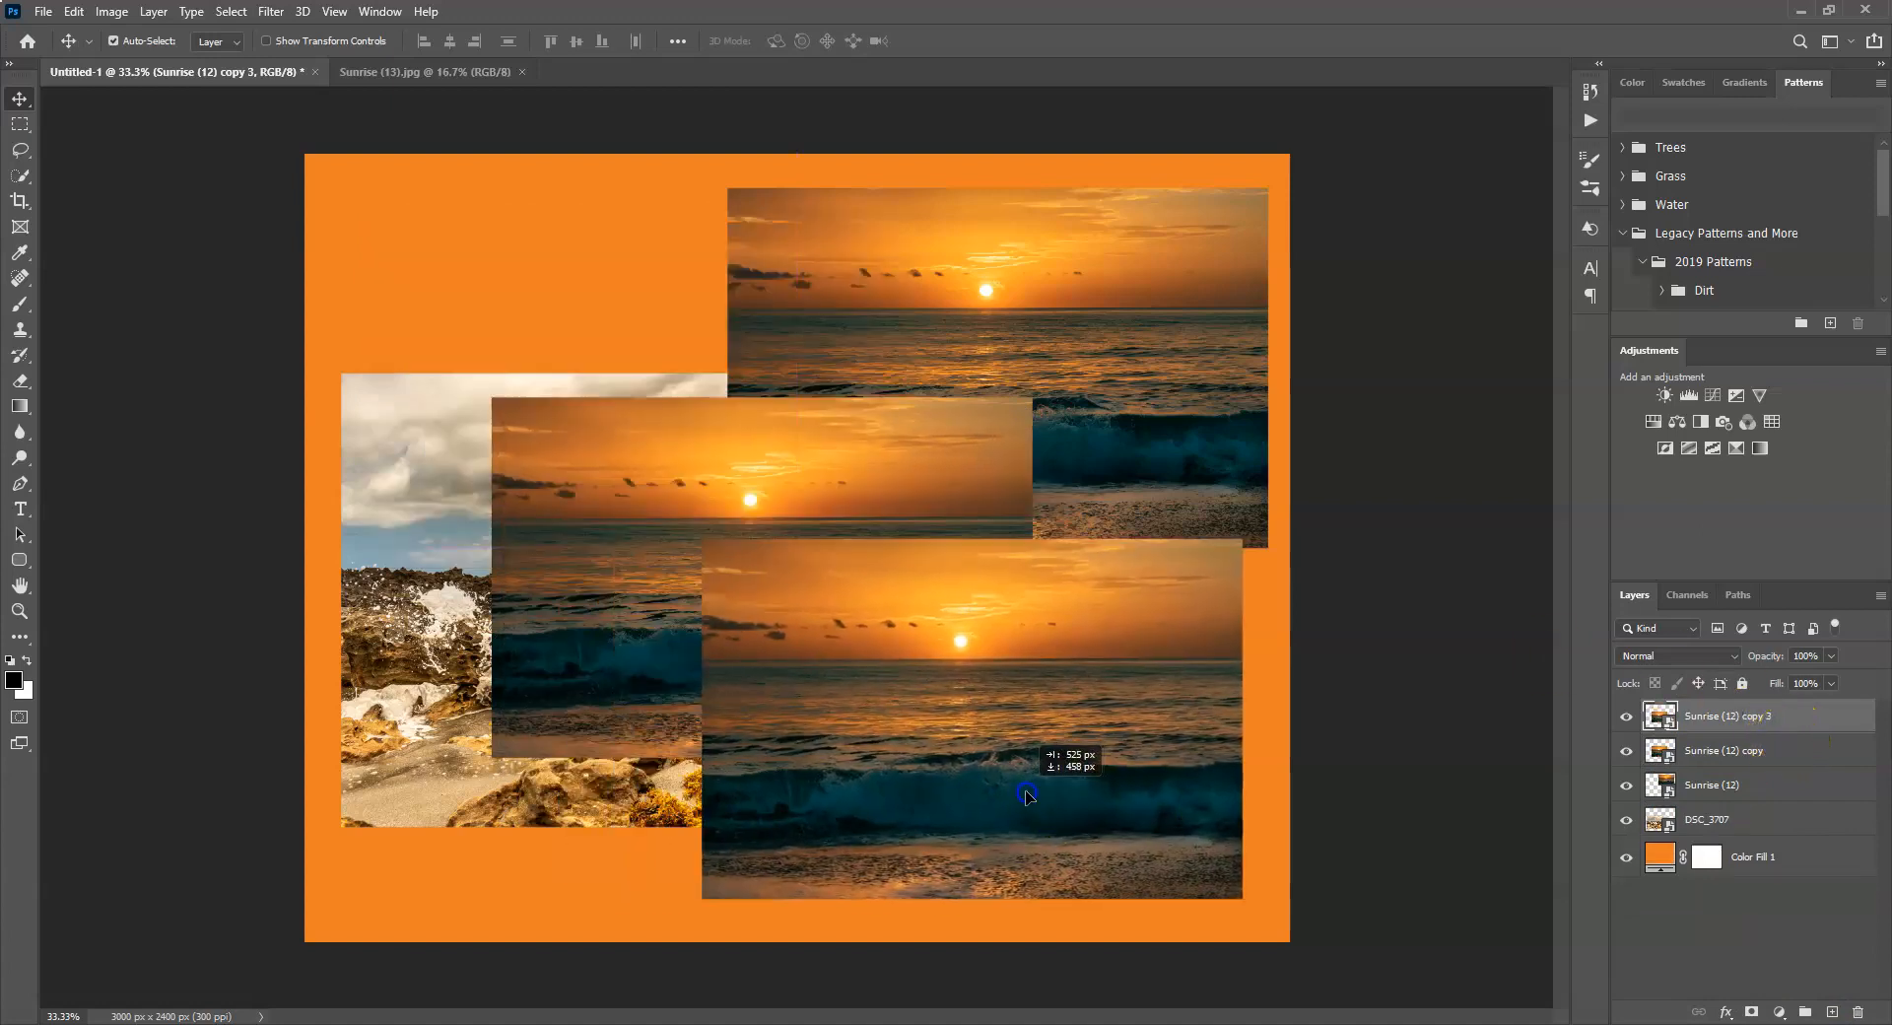
{"action": "left_click_drag", "start_coordinate": [569, 536], "coordinate": [460, 367]}
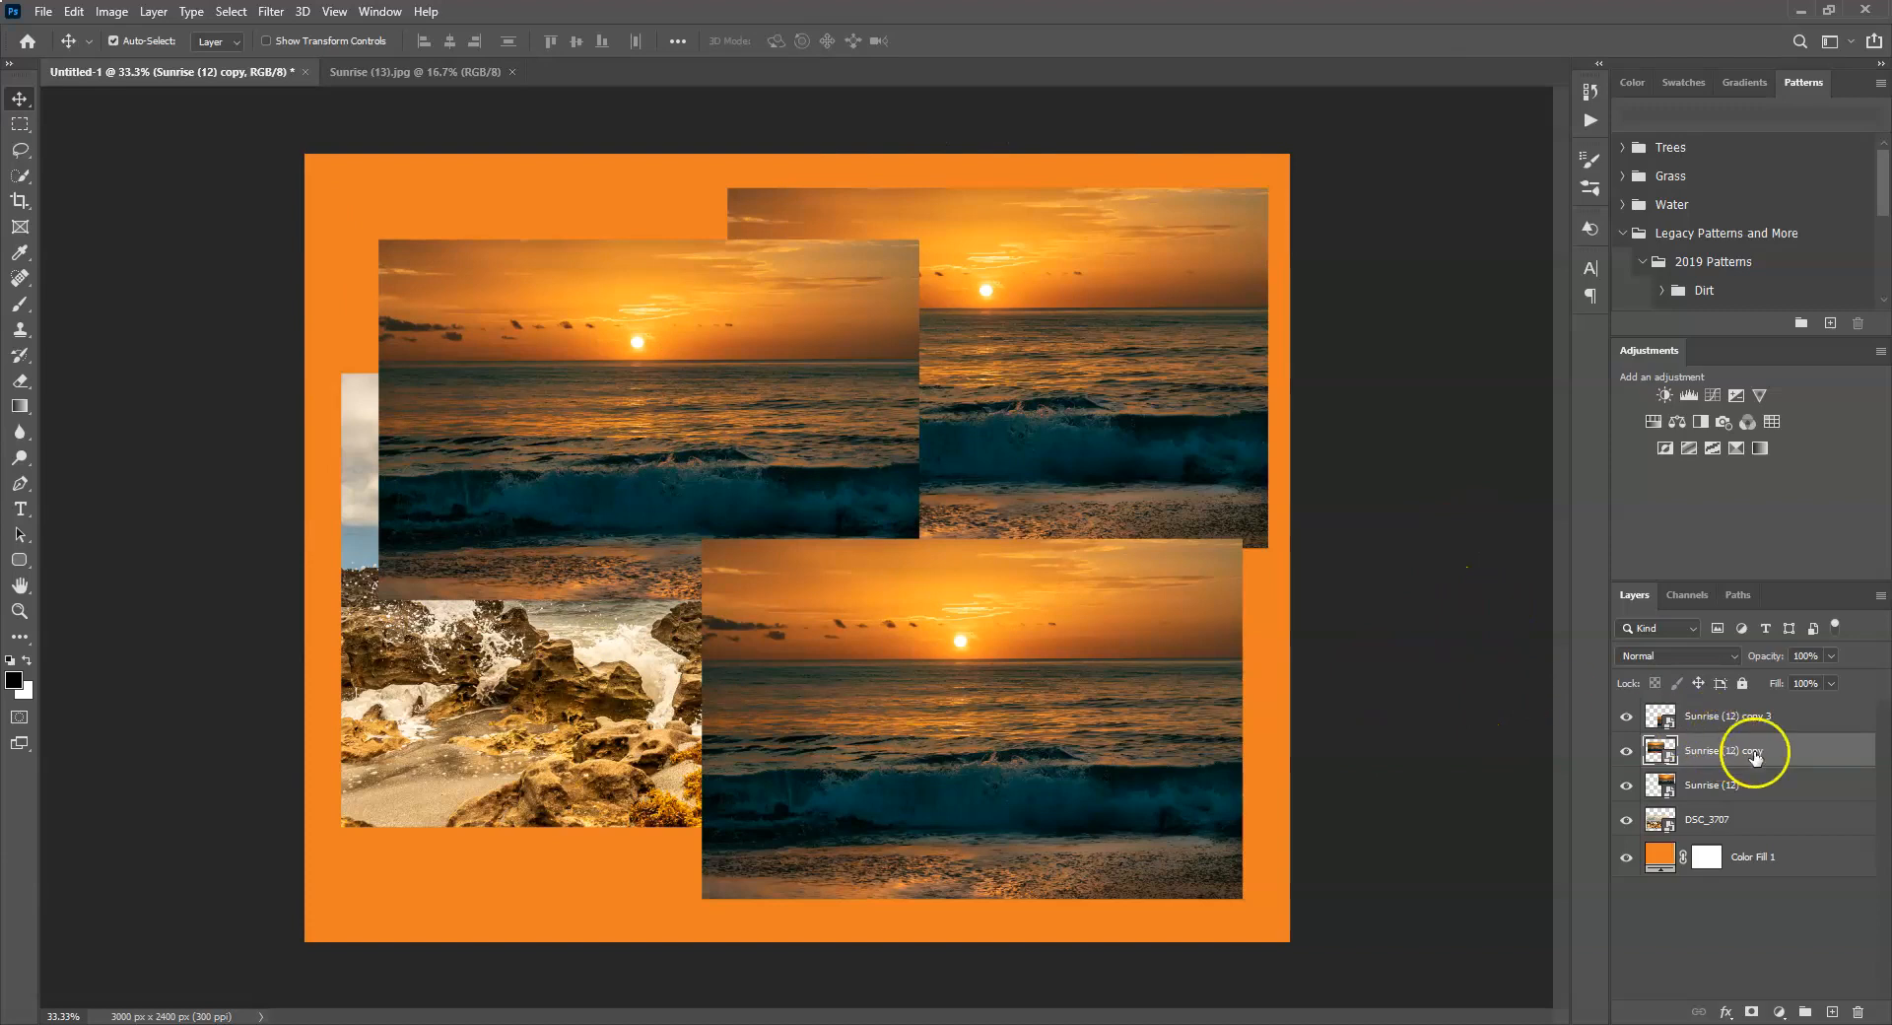
{"action": "left_click", "coordinate": [1742, 787]}
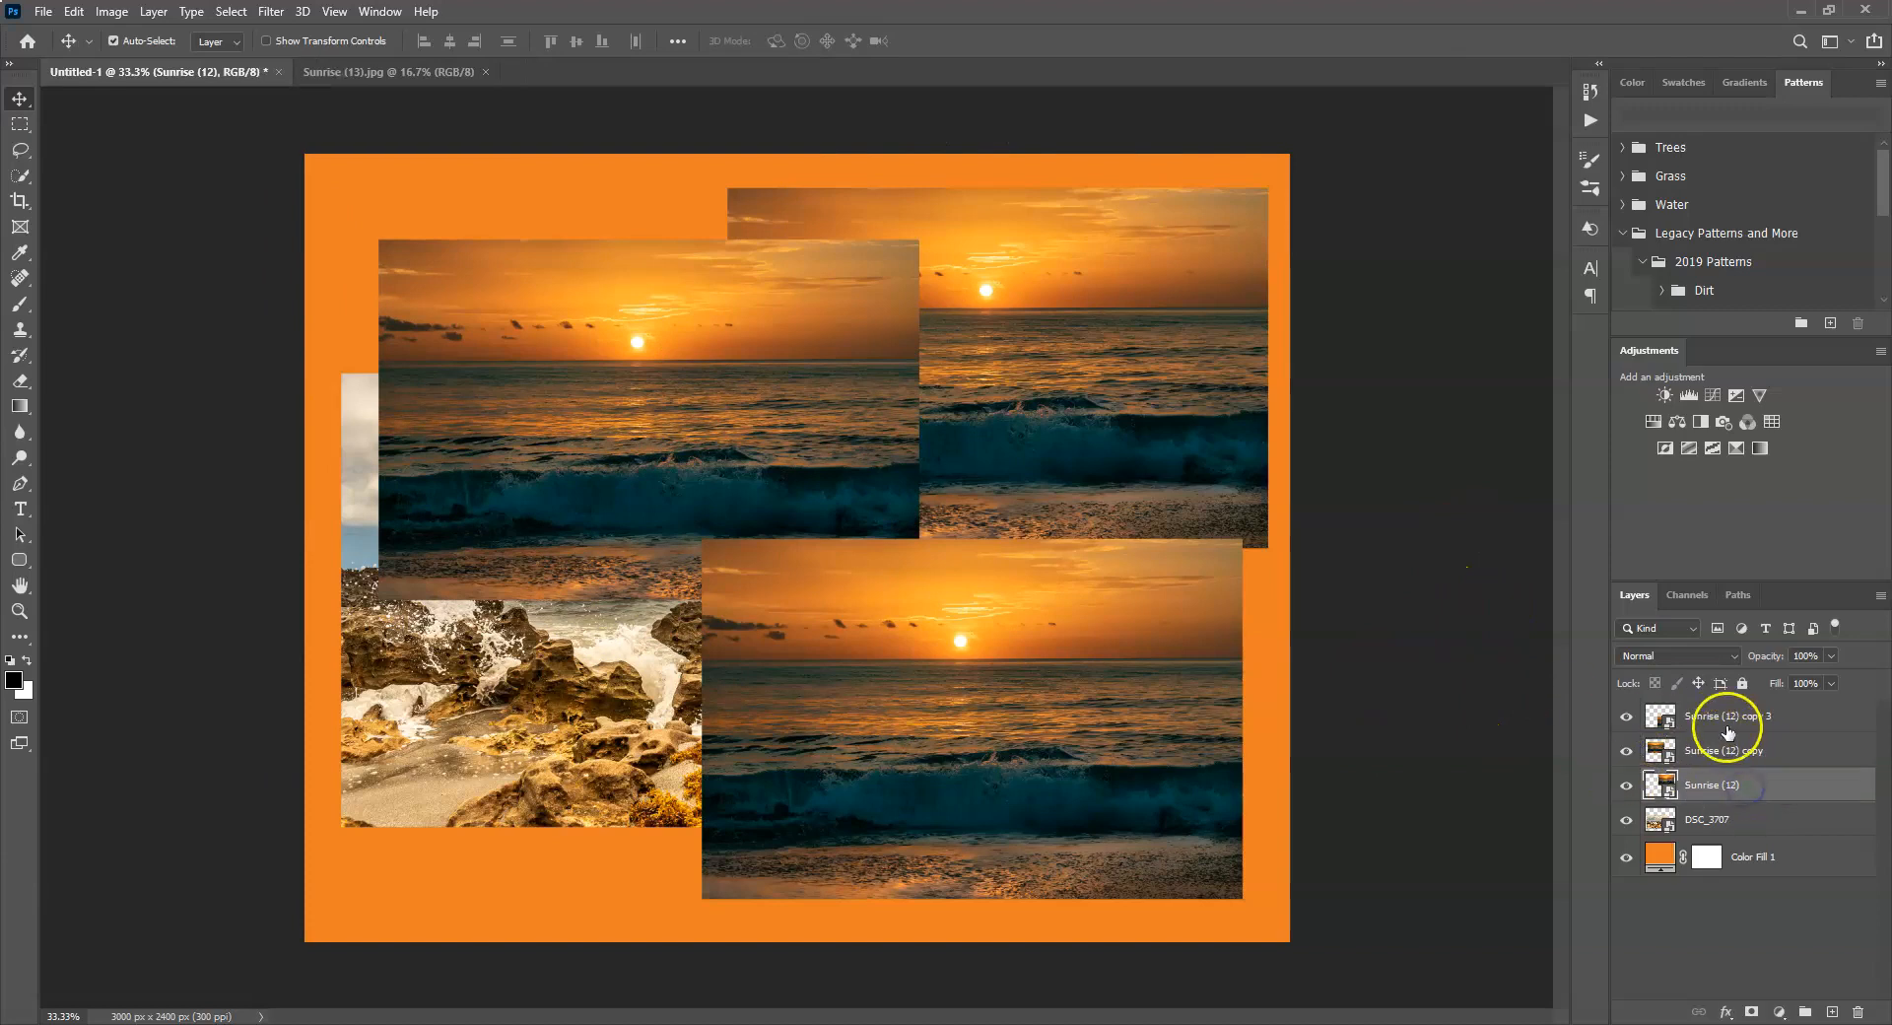
{"action": "left_click", "coordinate": [1726, 721]}
{"action": "left_click", "coordinate": [1749, 819]}
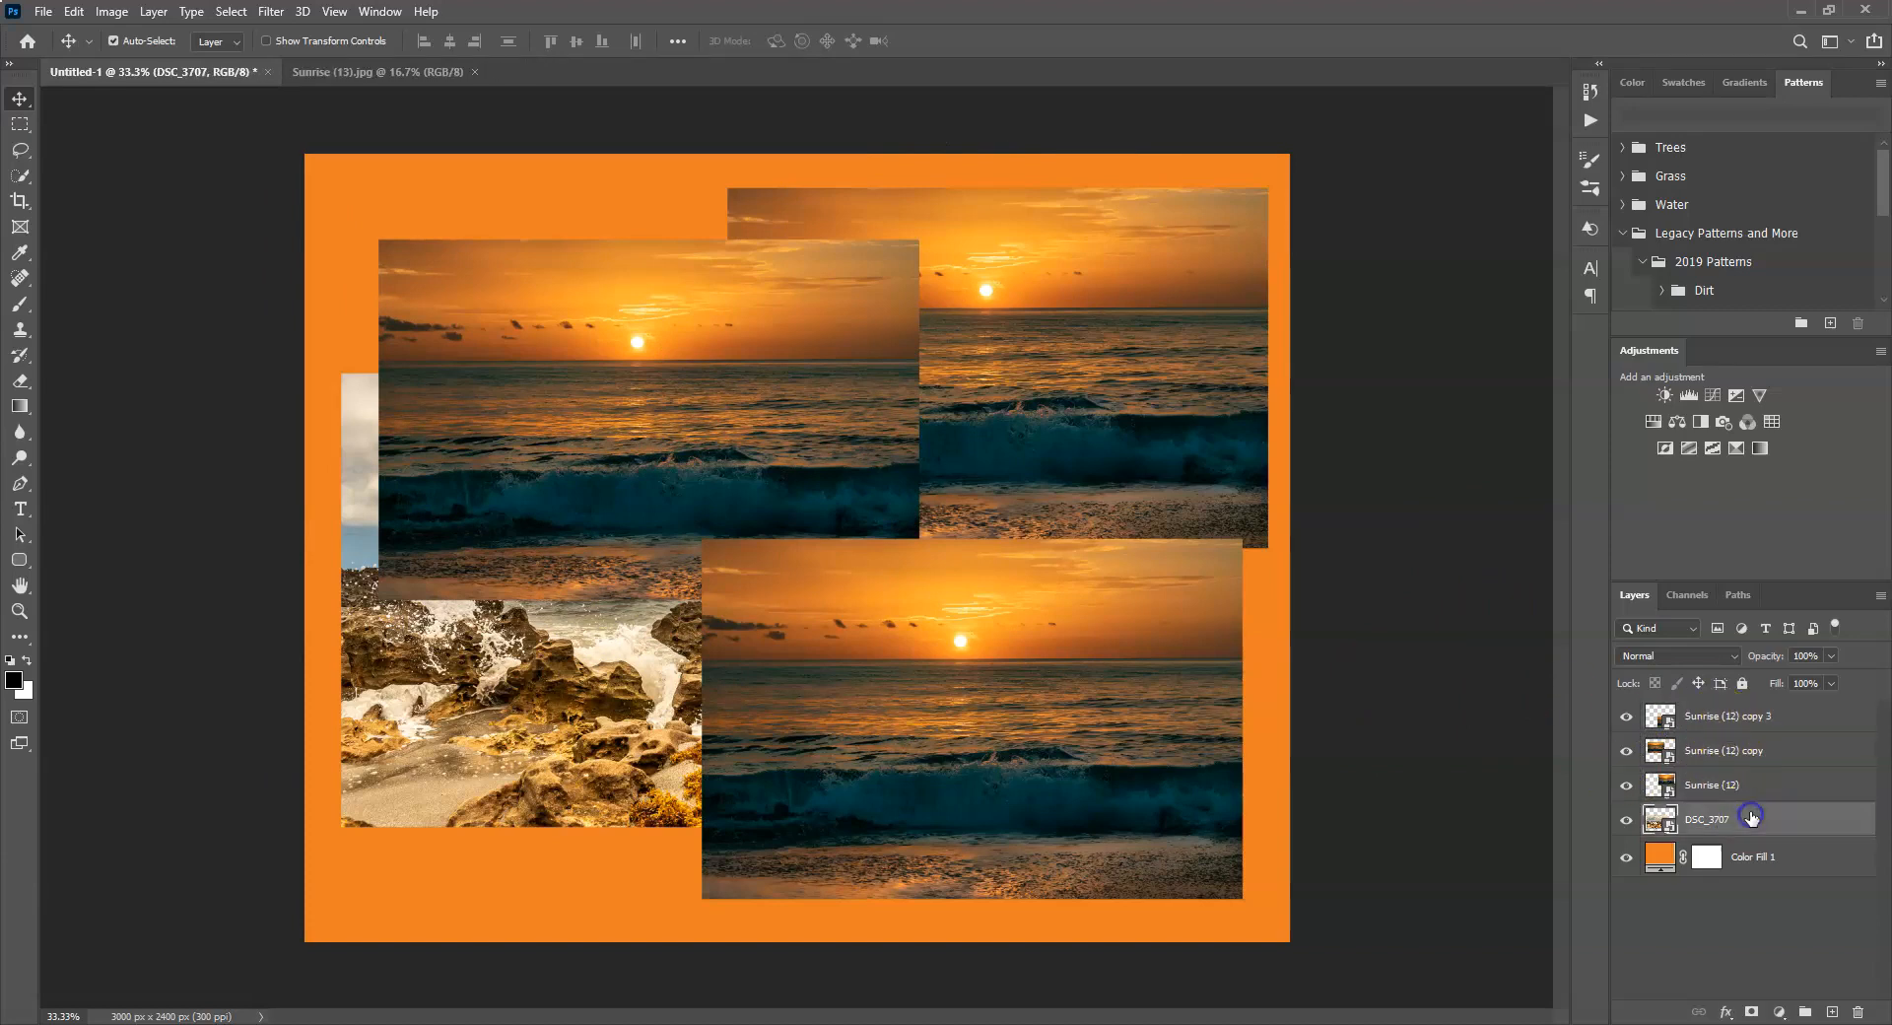
{"action": "left_click", "coordinate": [1742, 723]}
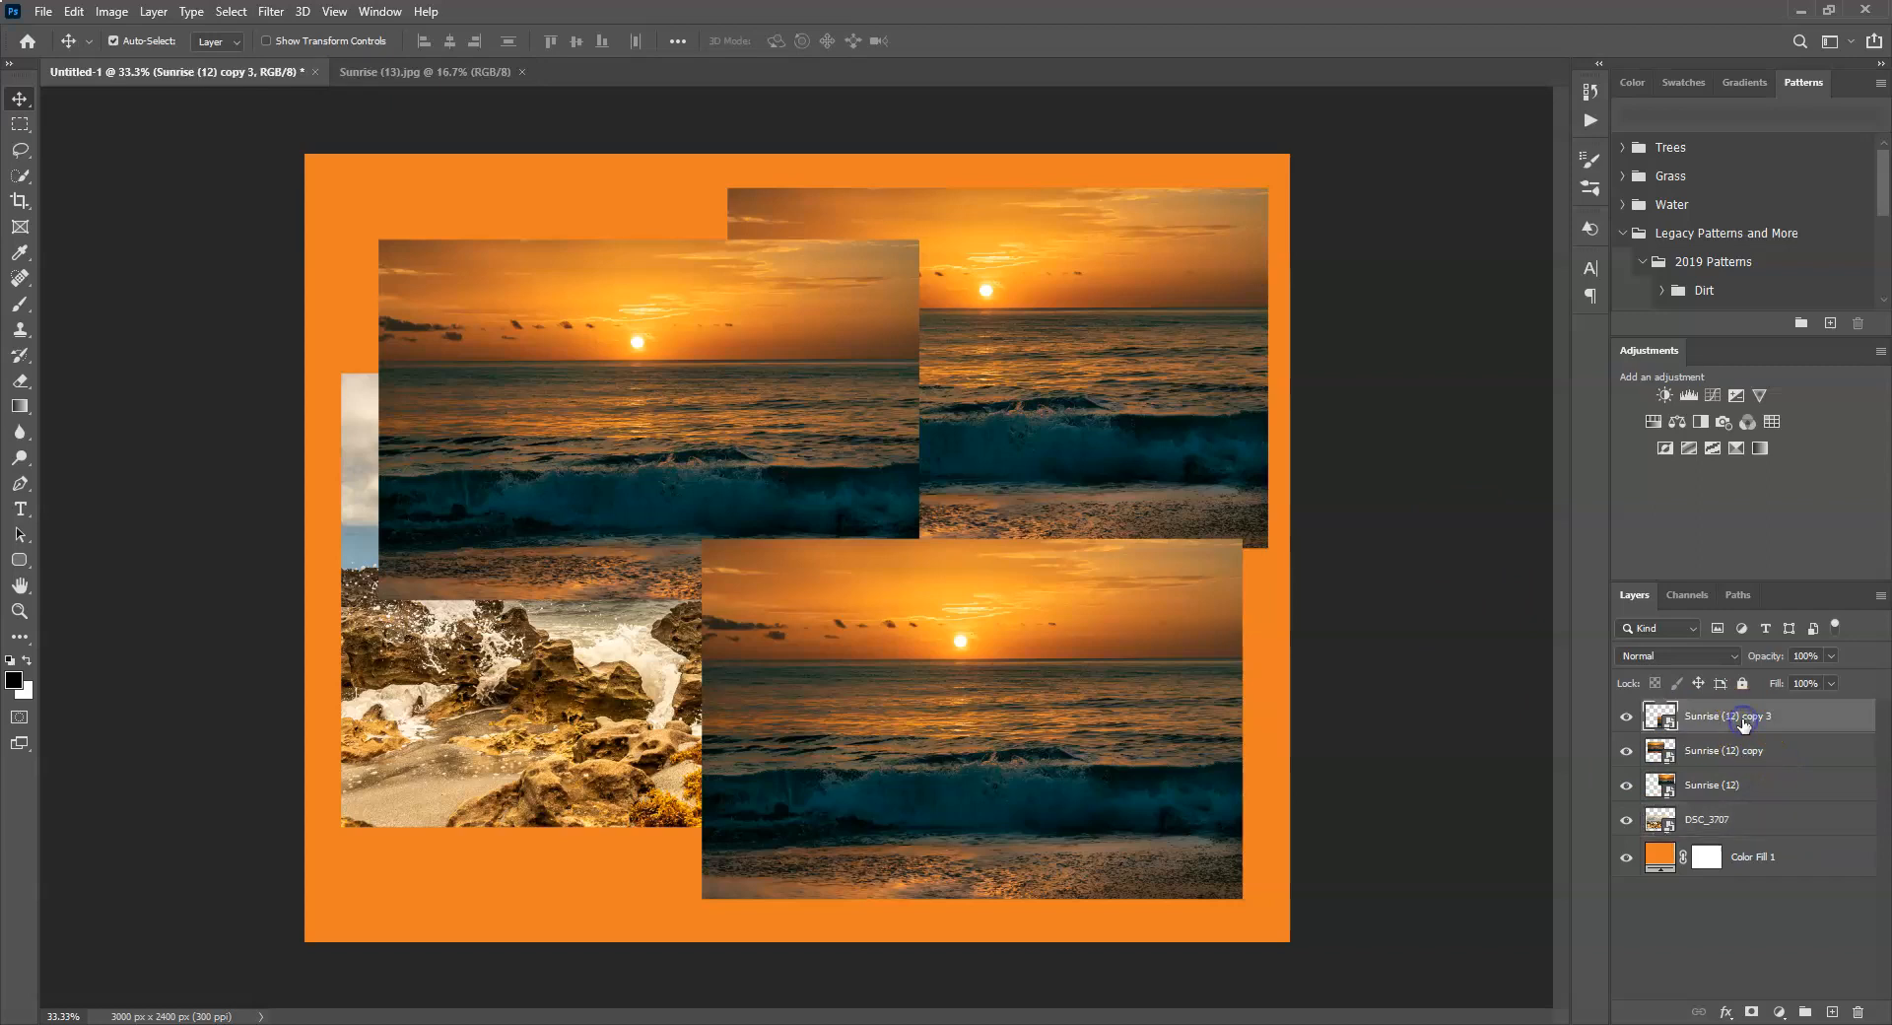
{"action": "left_click", "coordinate": [1724, 1013]}
{"action": "left_click", "coordinate": [1740, 866]}
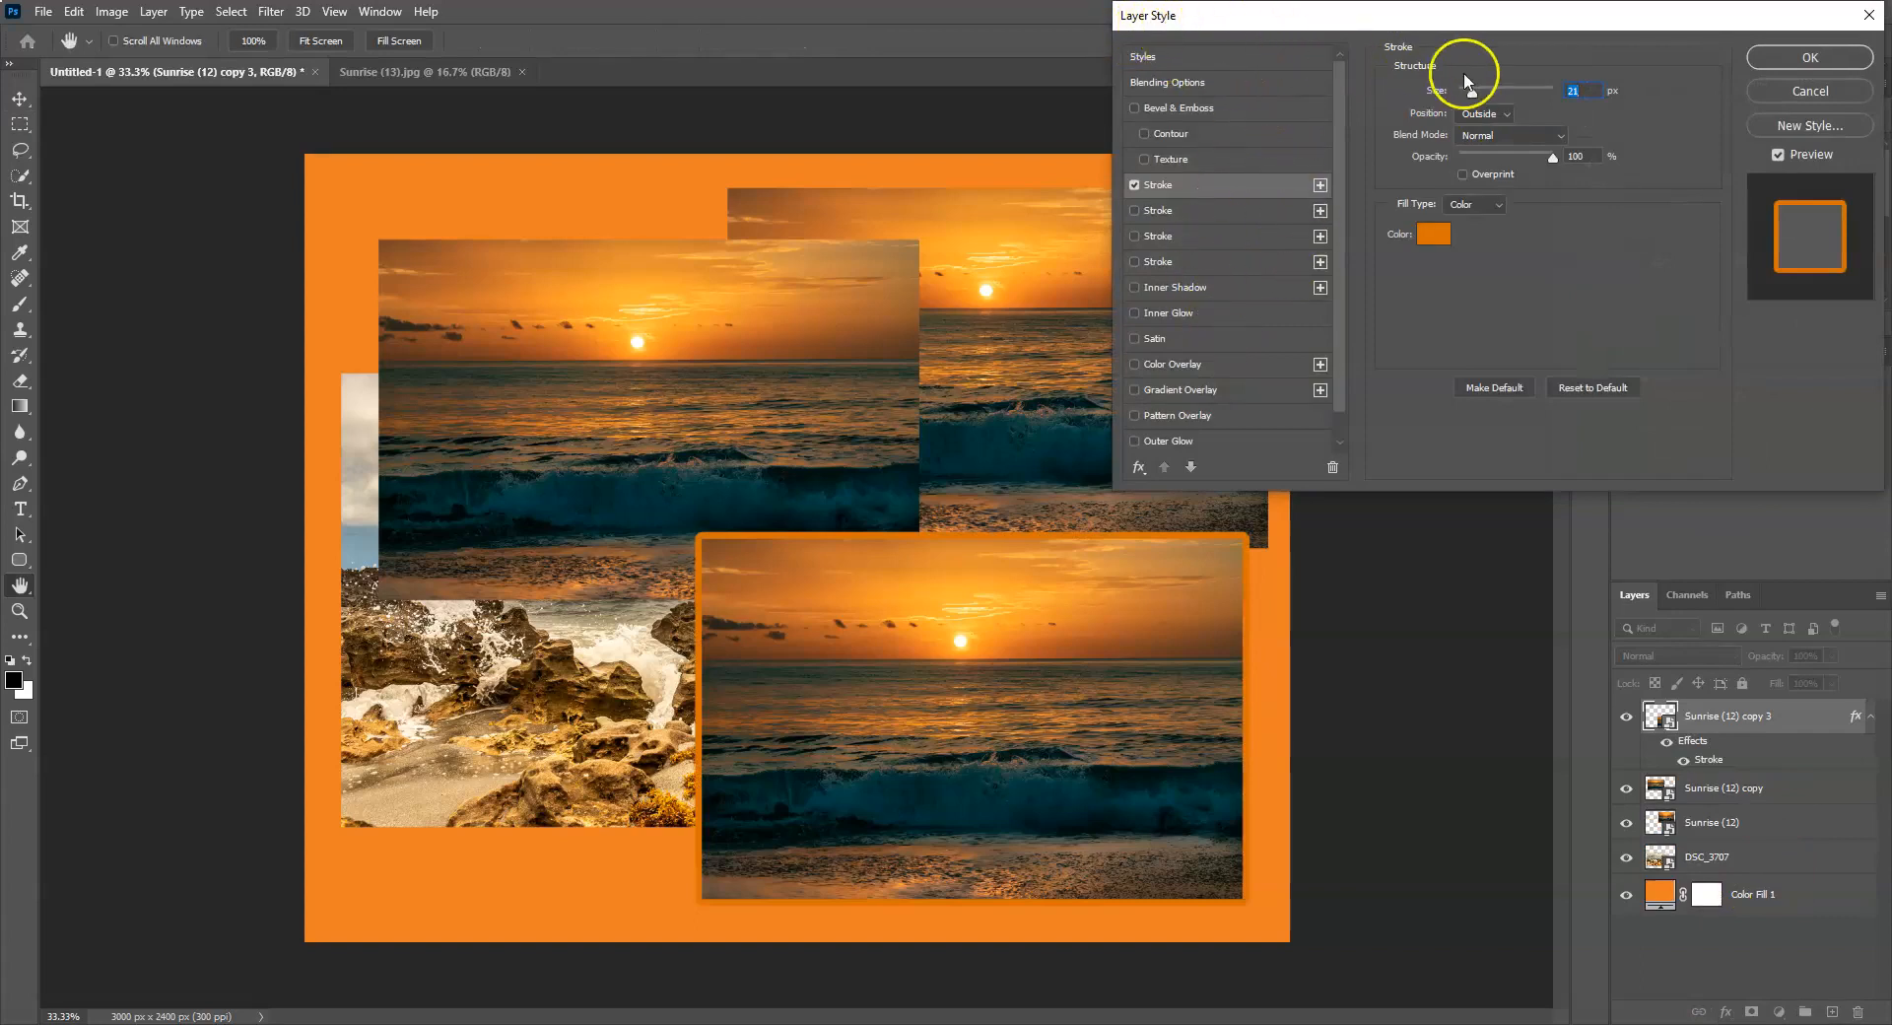
{"action": "left_click", "coordinate": [1801, 91]}
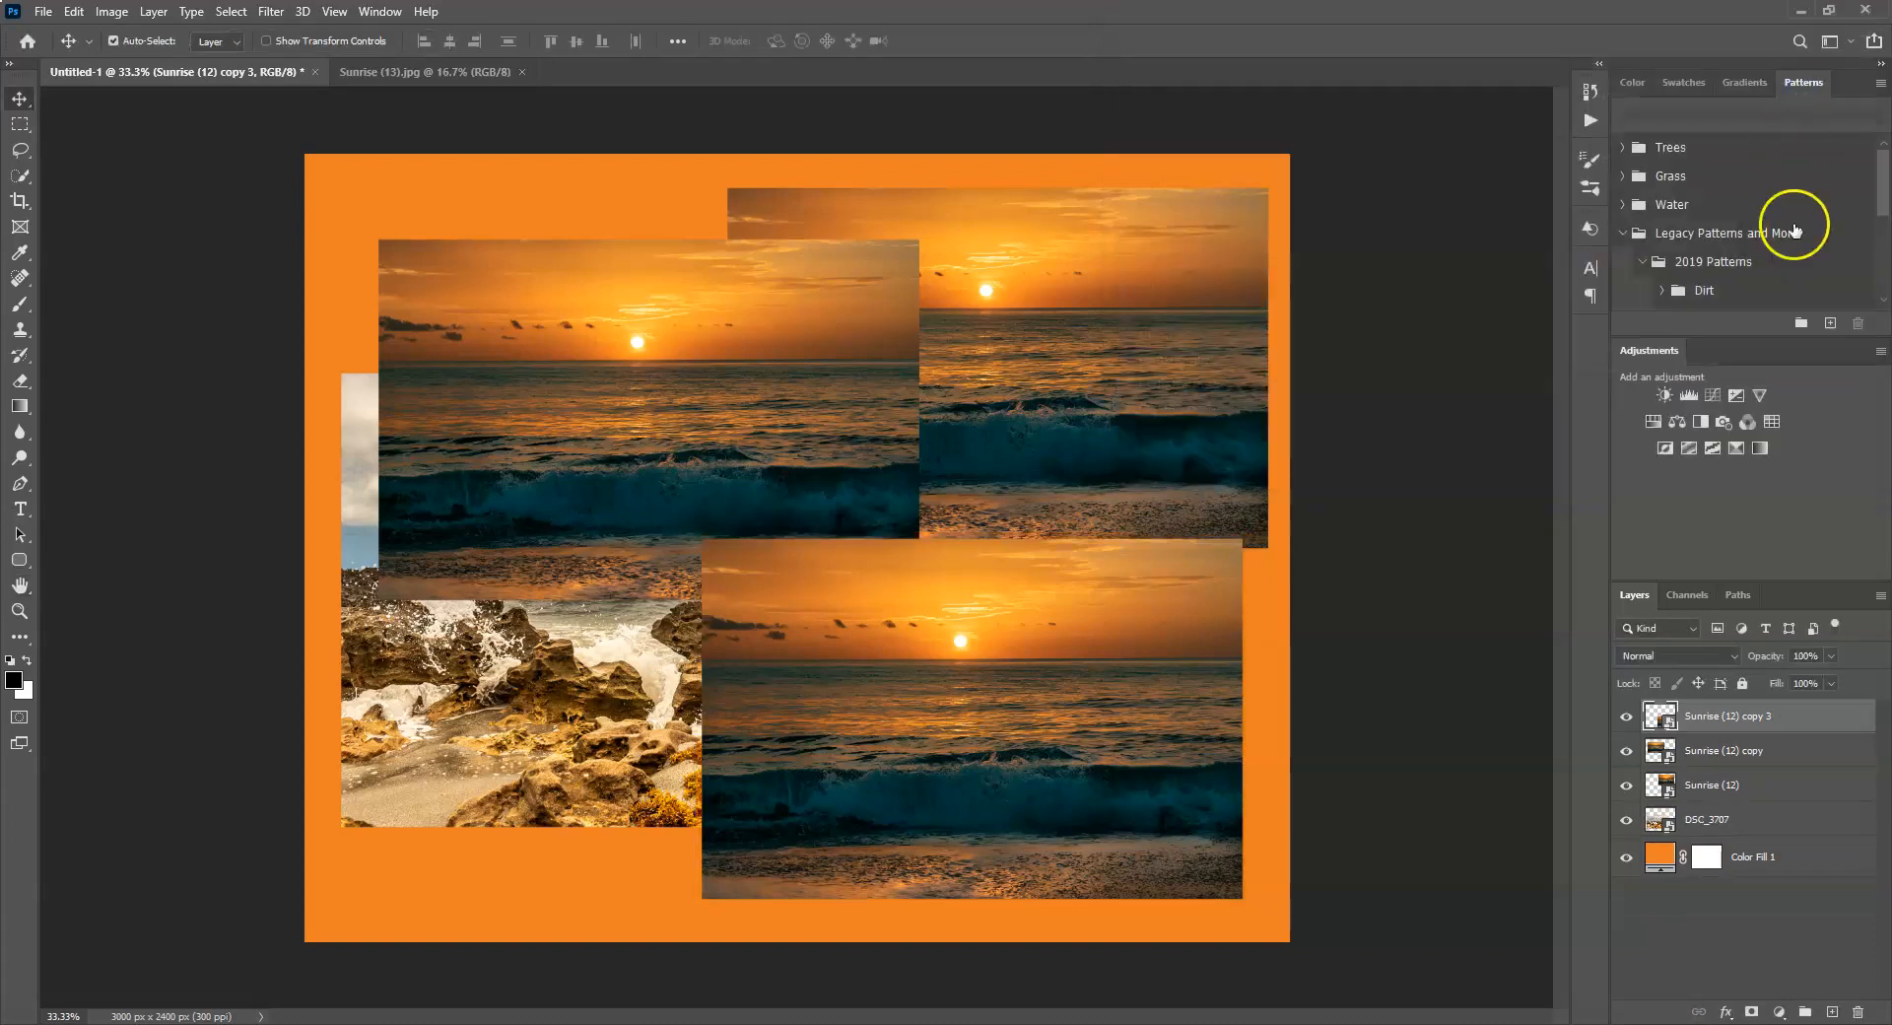
{"action": "left_click", "coordinate": [1810, 717]}
{"action": "double_click", "coordinate": [1808, 714]}
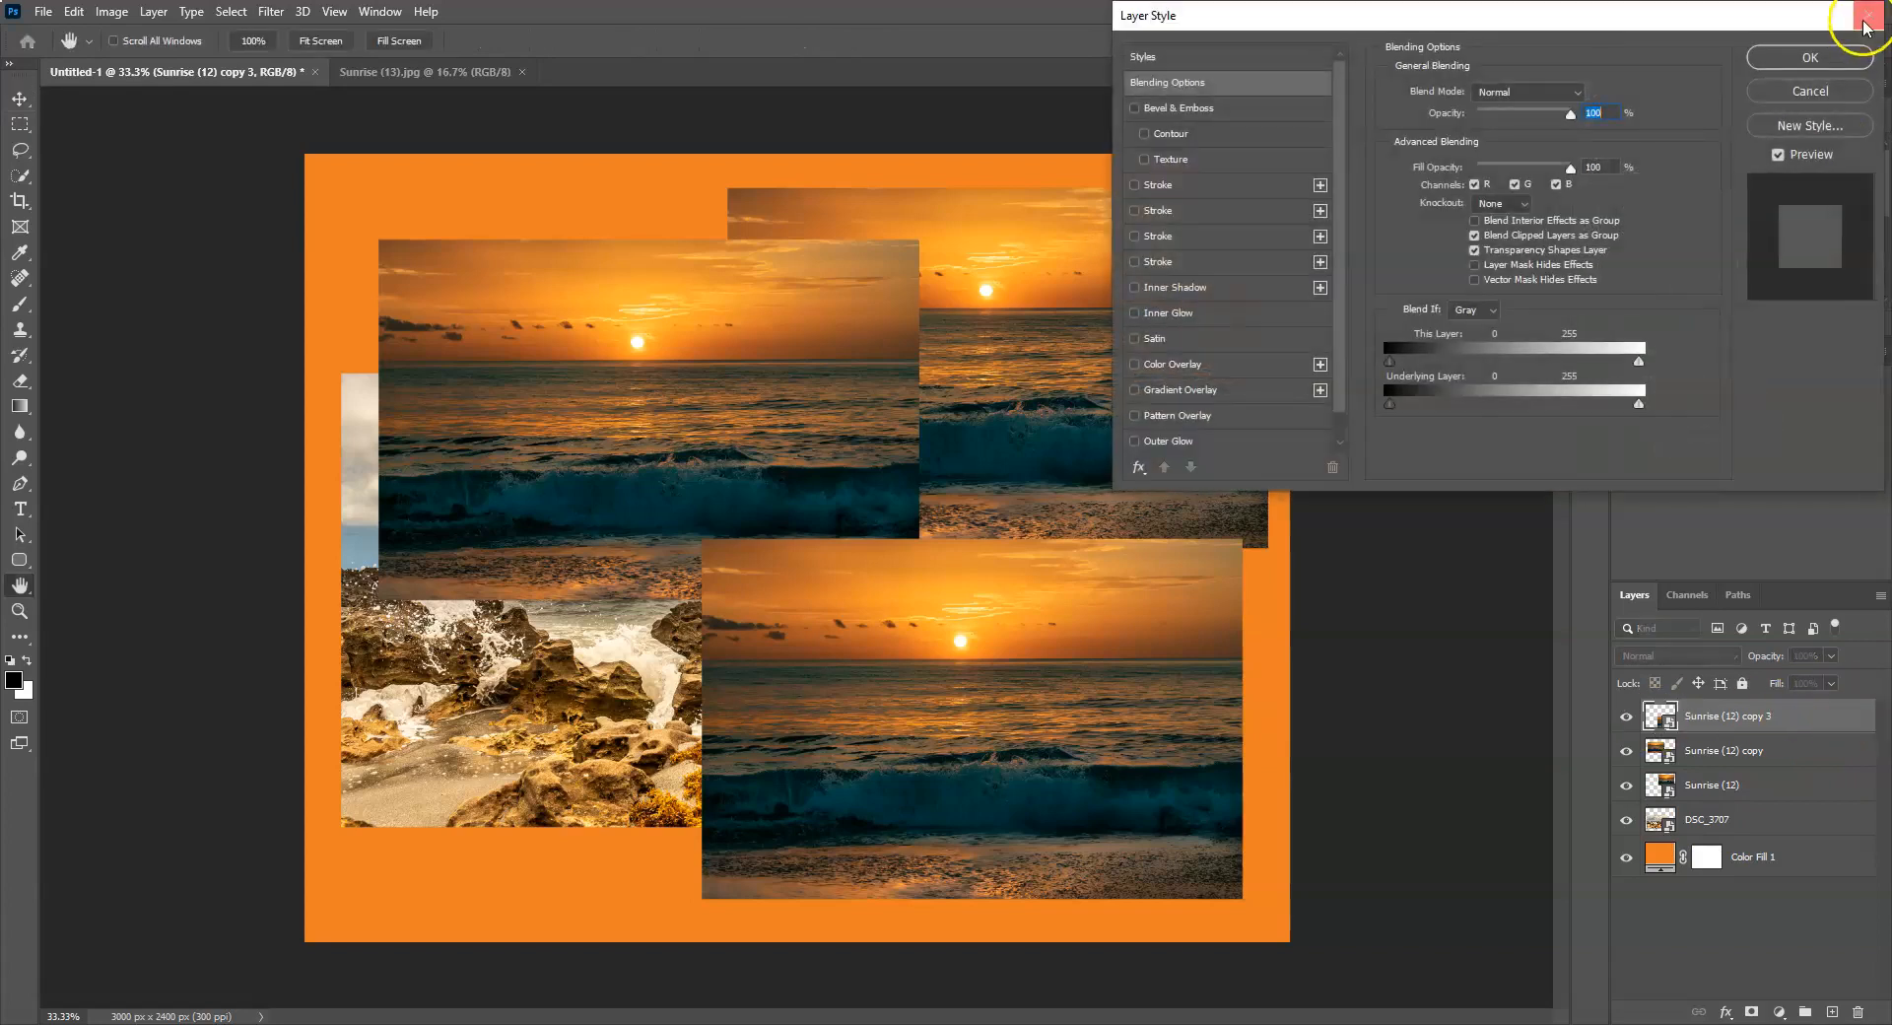
{"action": "left_click", "coordinate": [1809, 91]}
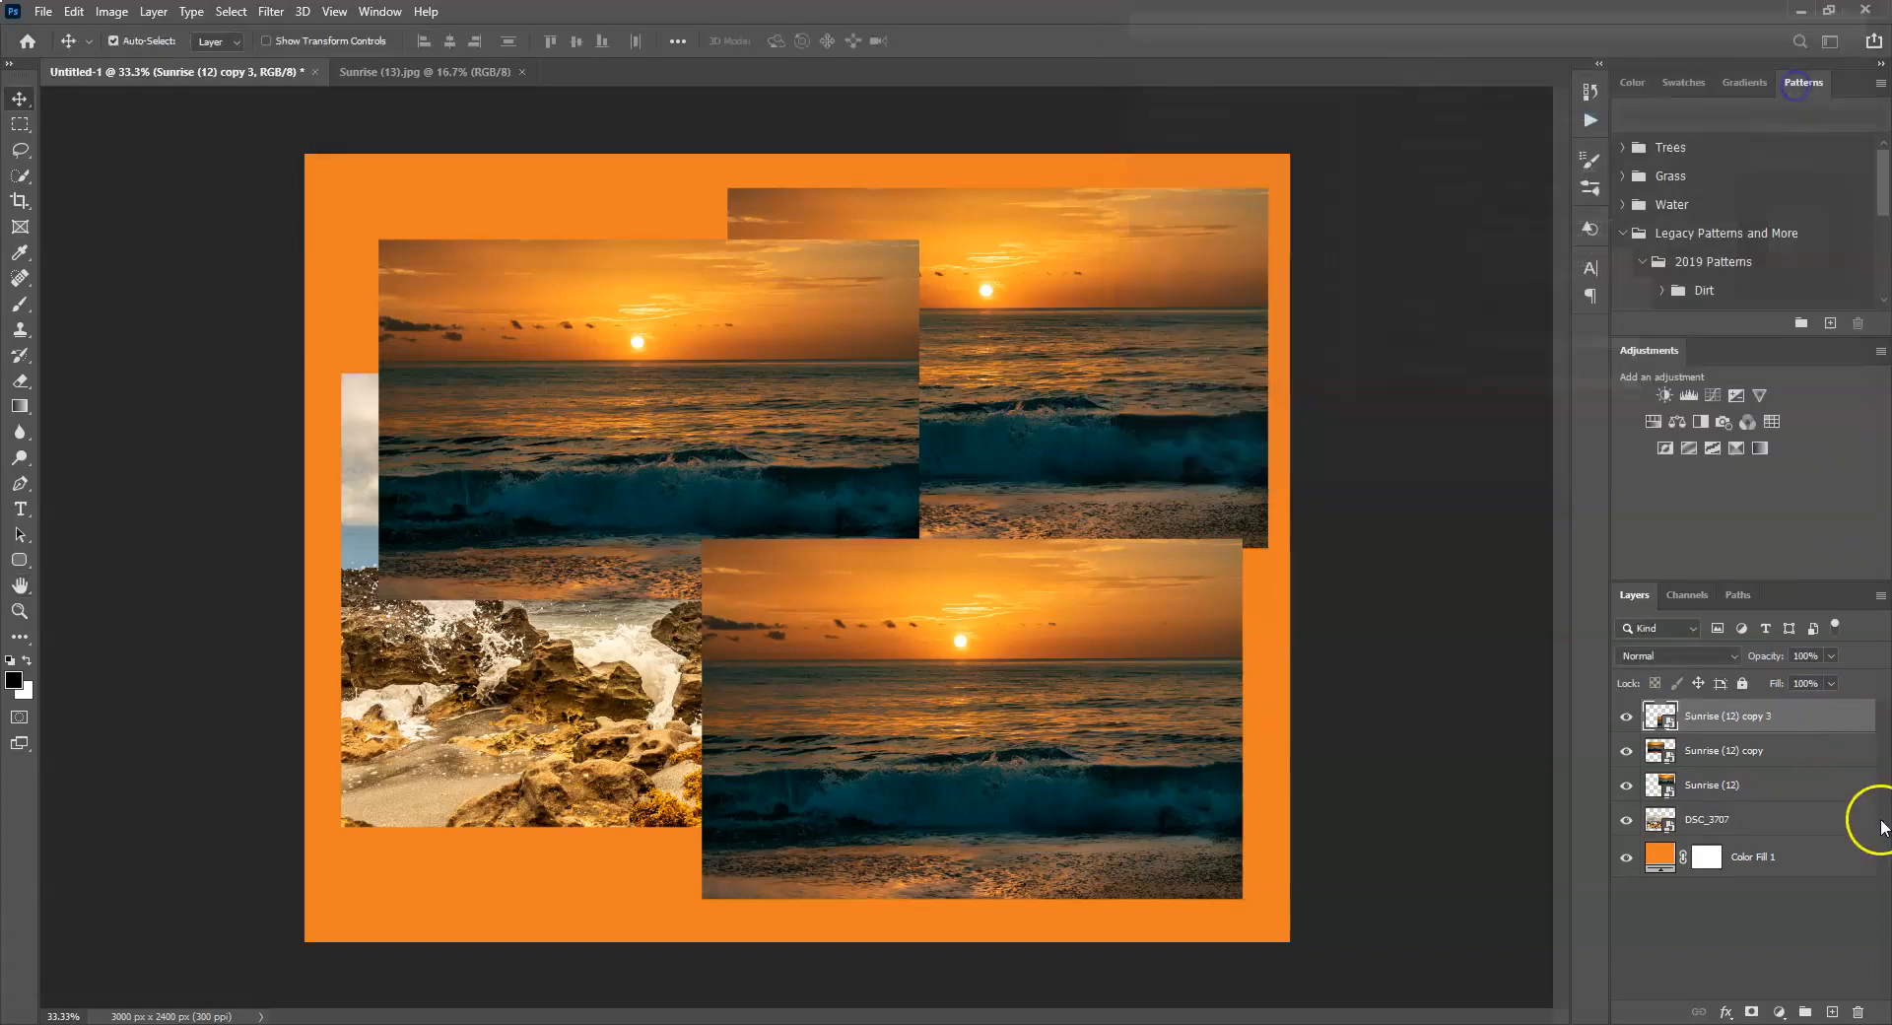
Rename the Sunrise (12) copy 3 layer as "change layer name" and add a Stroke effect 27 px in size.
{"action": "double_click", "coordinate": [1720, 717]}
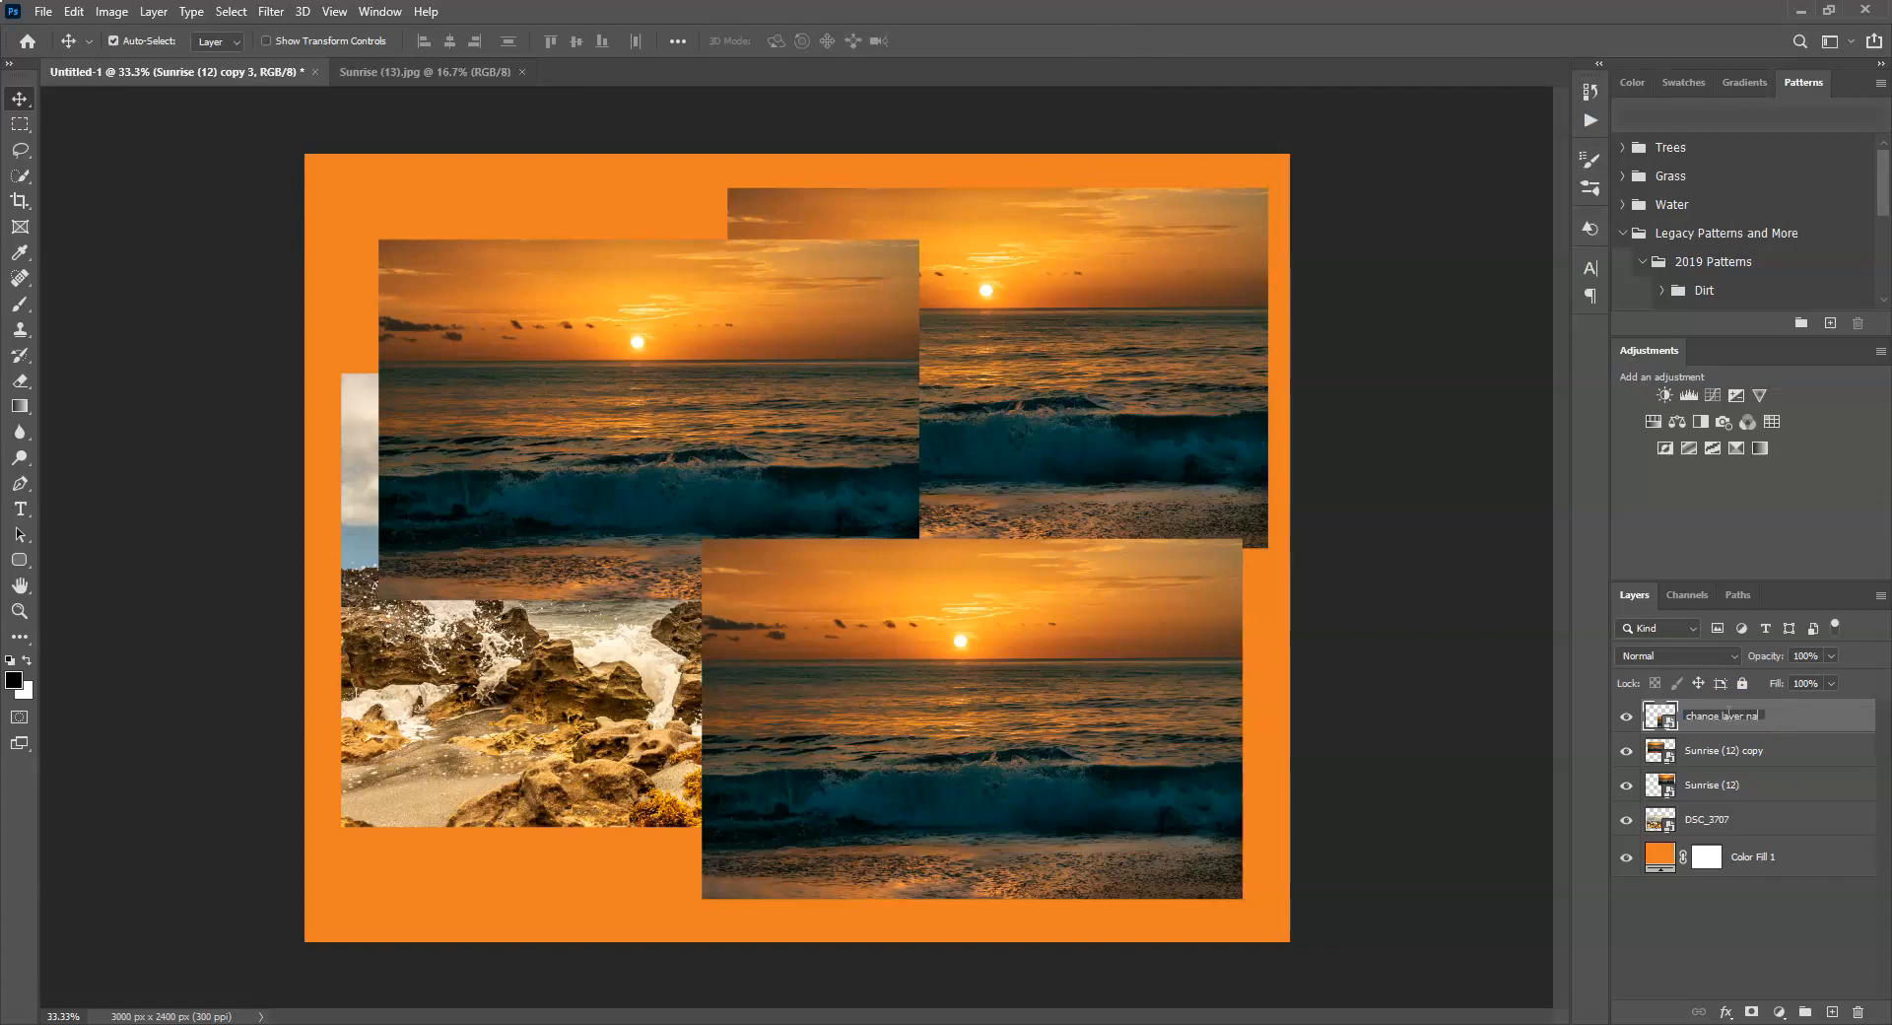
{"action": "key", "text": "Return"}
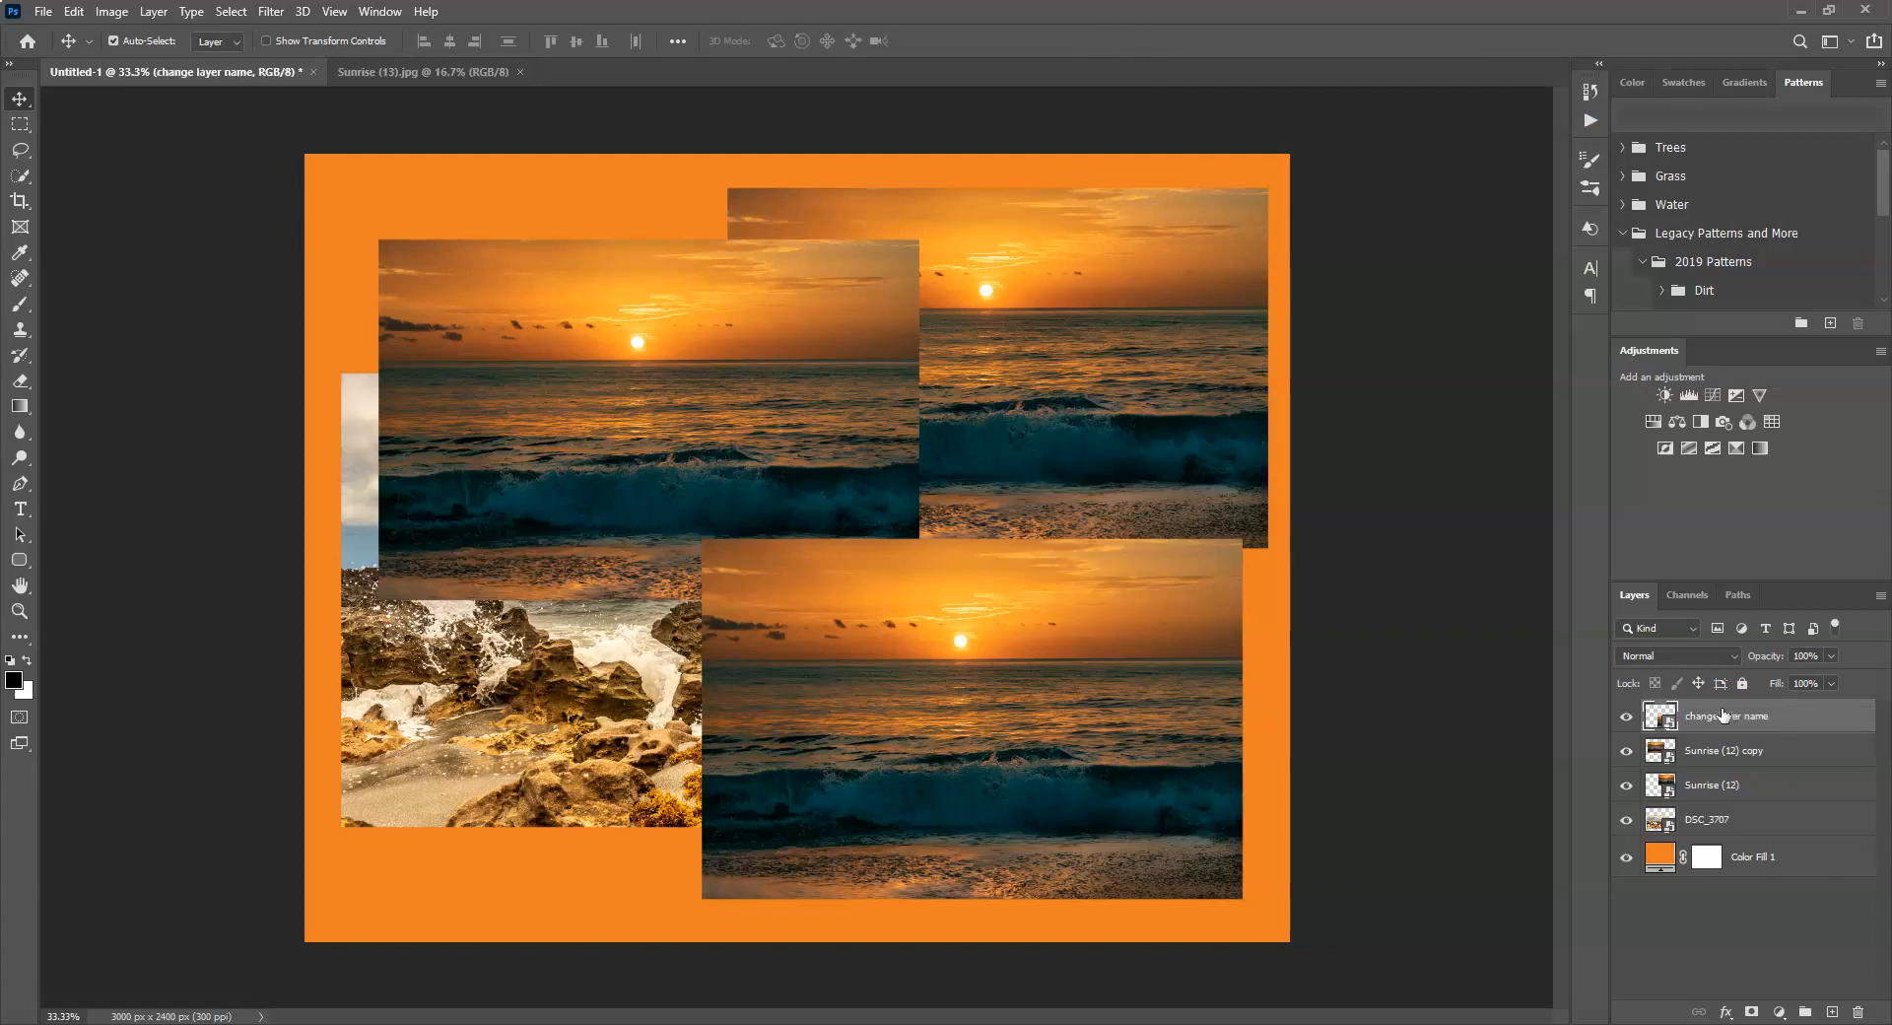
{"action": "double_click", "coordinate": [1835, 716]}
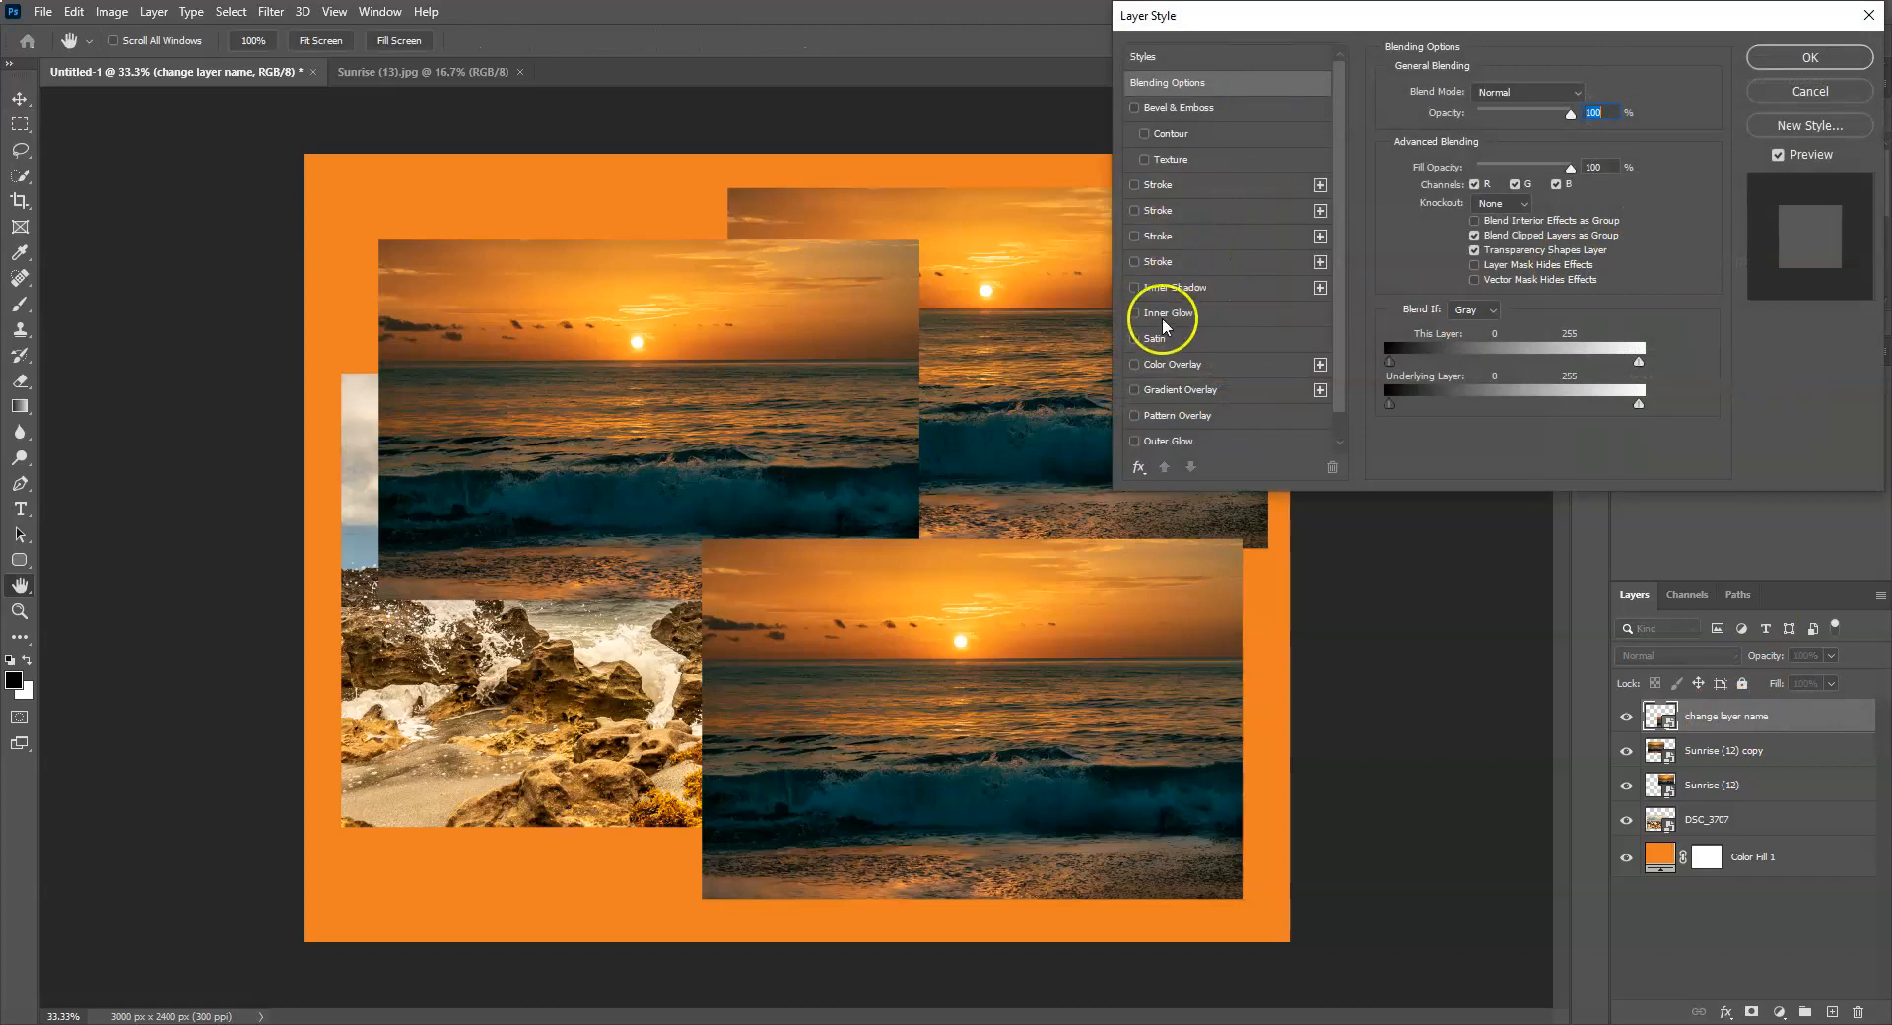
{"action": "left_click", "coordinate": [1156, 183]}
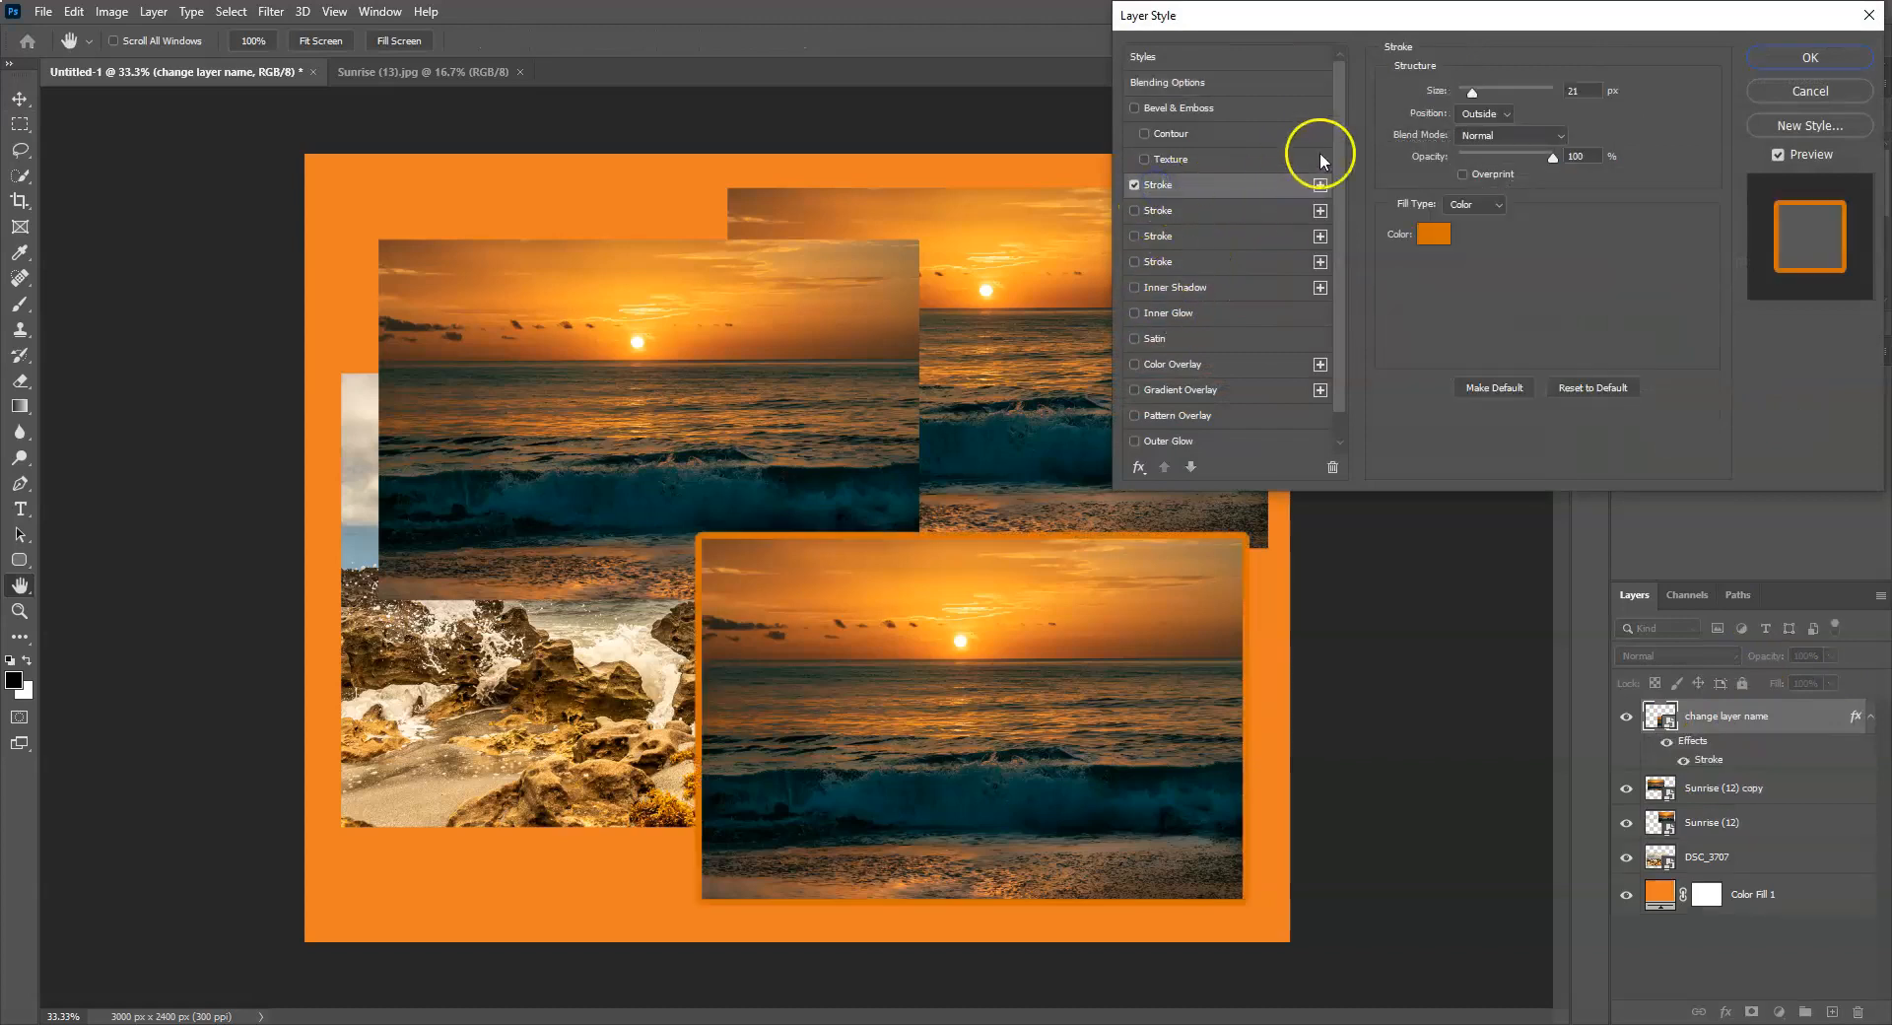
{"action": "mouse_move", "coordinate": [1472, 91]}
{"action": "left_mouse_down"}
{"action": "mouse_move", "coordinate": [1549, 90]}
{"action": "mouse_move", "coordinate": [1474, 92]}
{"action": "left_mouse_up"}
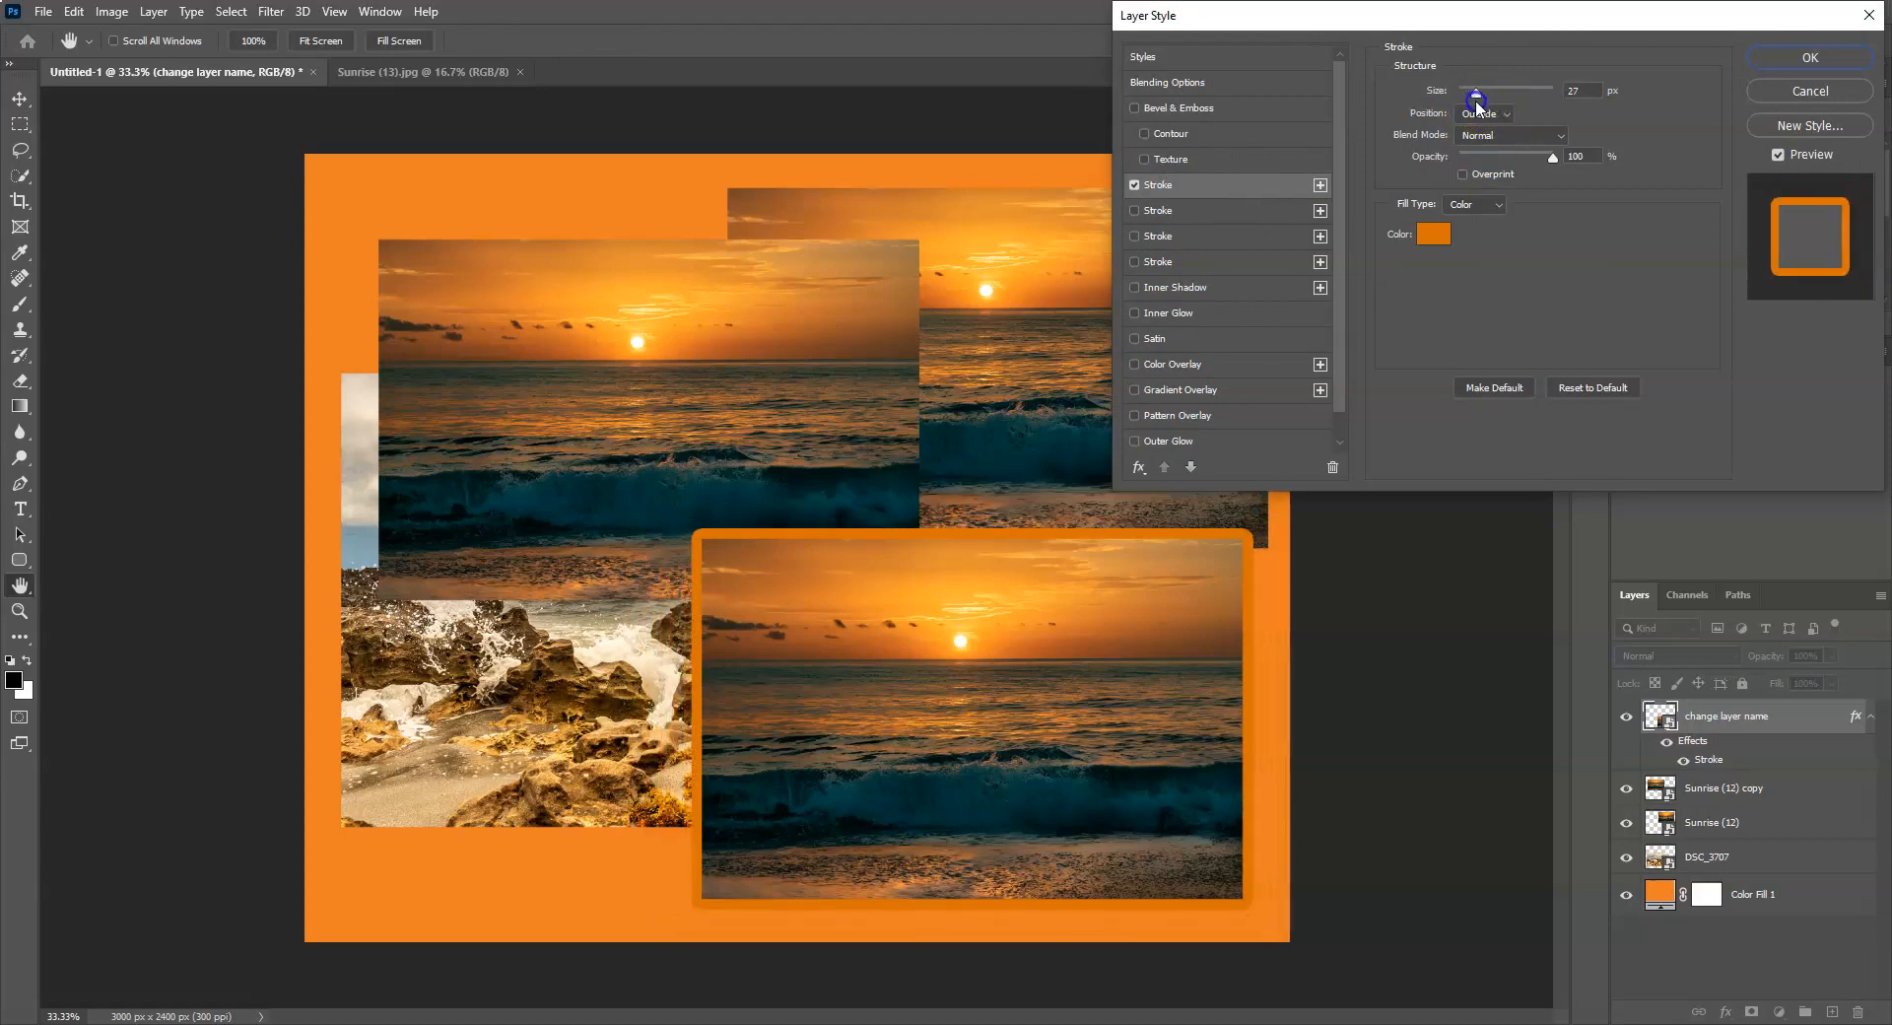
Sample several tones from the sunrise photo for the stroke, and apply a grey-blue sampled from the seascape's sky as its colour.
{"action": "left_click", "coordinate": [1434, 233]}
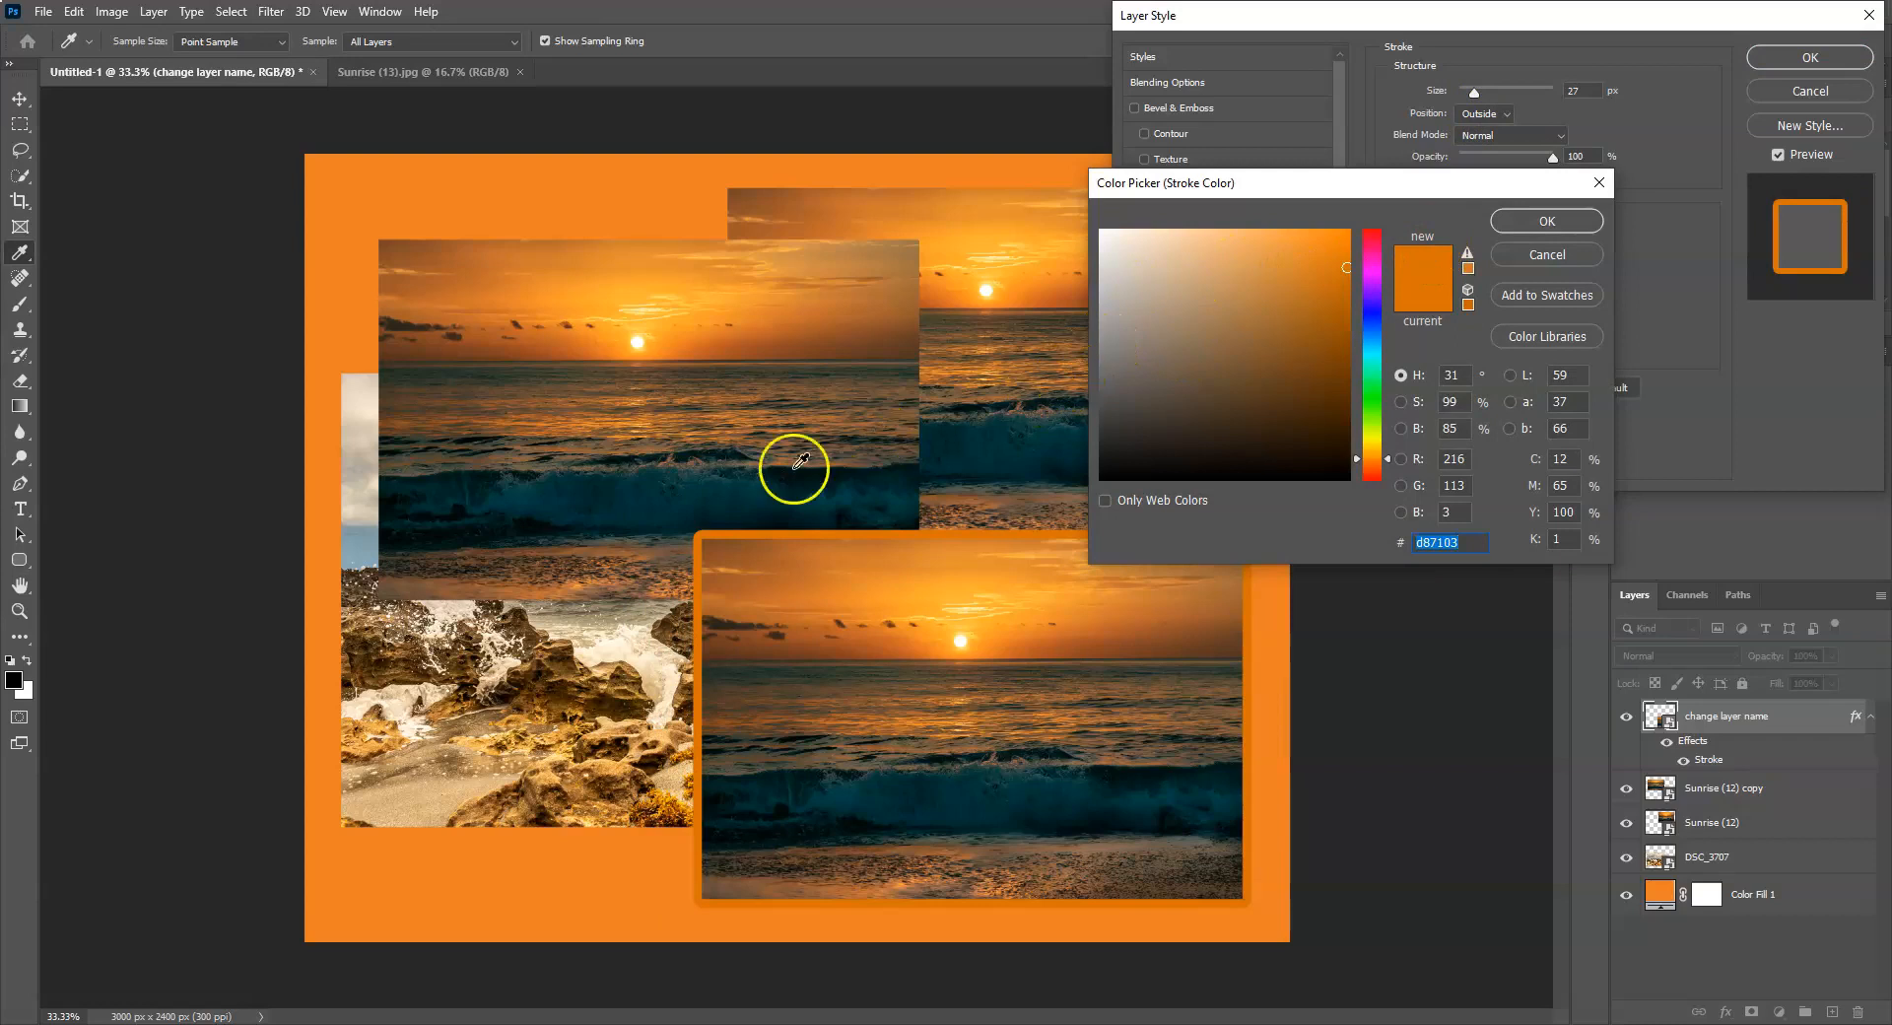
{"action": "left_click", "coordinate": [864, 652]}
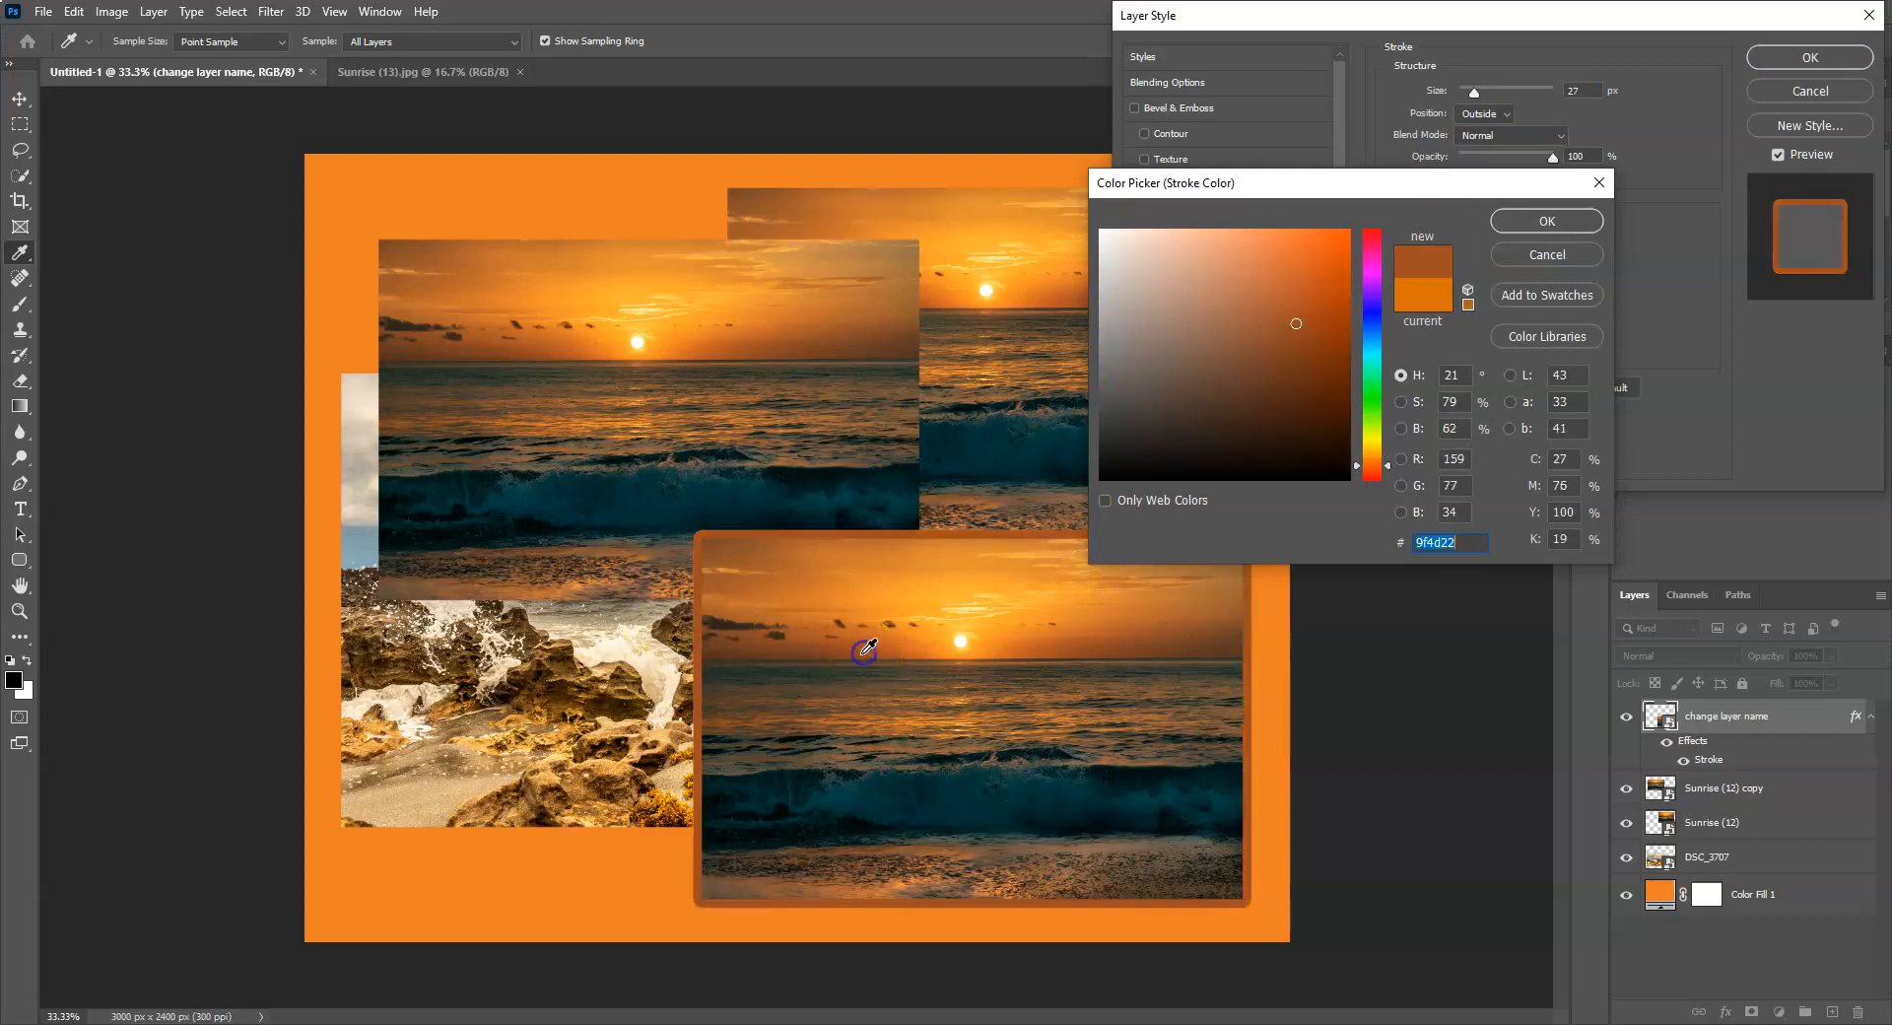
{"action": "left_click", "coordinate": [891, 626]}
{"action": "left_click", "coordinate": [848, 588]}
{"action": "left_click", "coordinate": [738, 552]}
{"action": "left_click", "coordinate": [721, 591]}
{"action": "left_click", "coordinate": [760, 589]}
{"action": "left_click", "coordinate": [751, 618]}
{"action": "left_click", "coordinate": [420, 571]}
{"action": "left_click", "coordinate": [356, 529]}
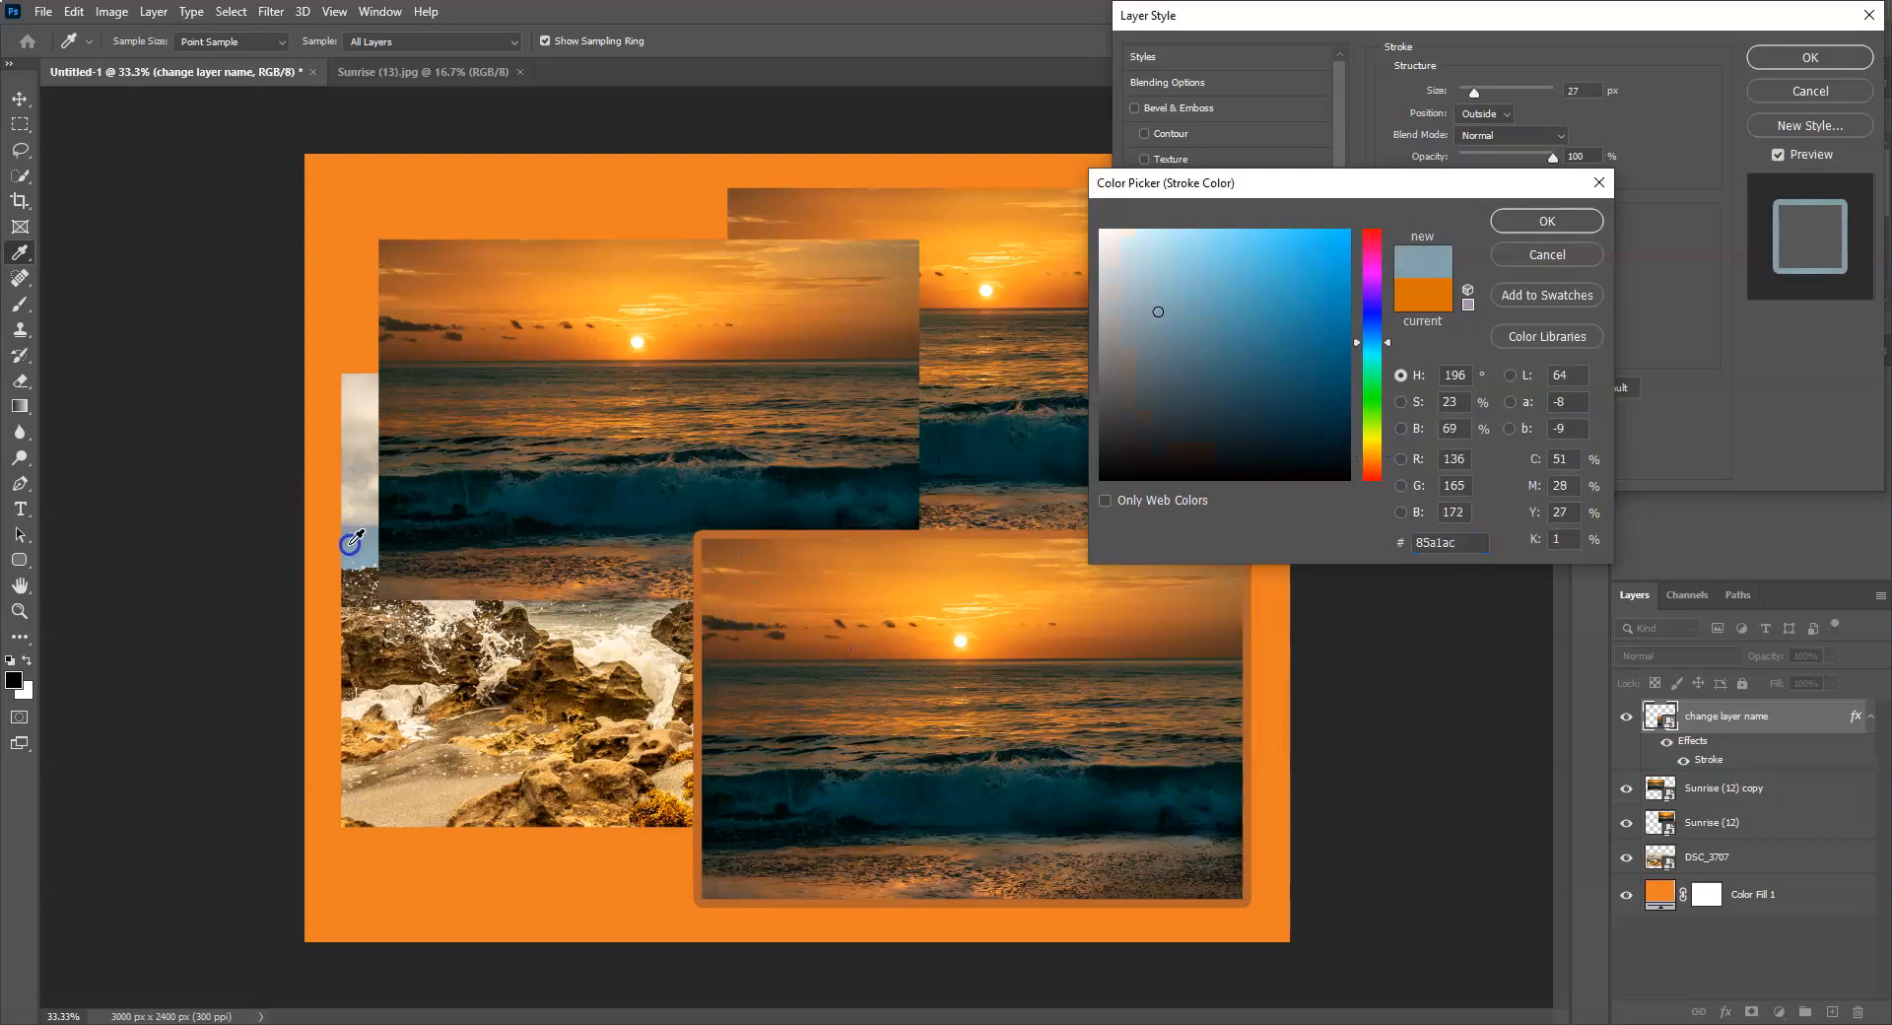
{"action": "left_click", "coordinate": [1523, 221]}
Reduce the stroke size to 8 px, try the Inside position before choosing Center, test lower opacities and apply the effect at 100%.
{"action": "mouse_move", "coordinate": [1474, 90]}
{"action": "left_mouse_down"}
{"action": "mouse_move", "coordinate": [1513, 92]}
{"action": "mouse_move", "coordinate": [1465, 90]}
{"action": "left_mouse_up"}
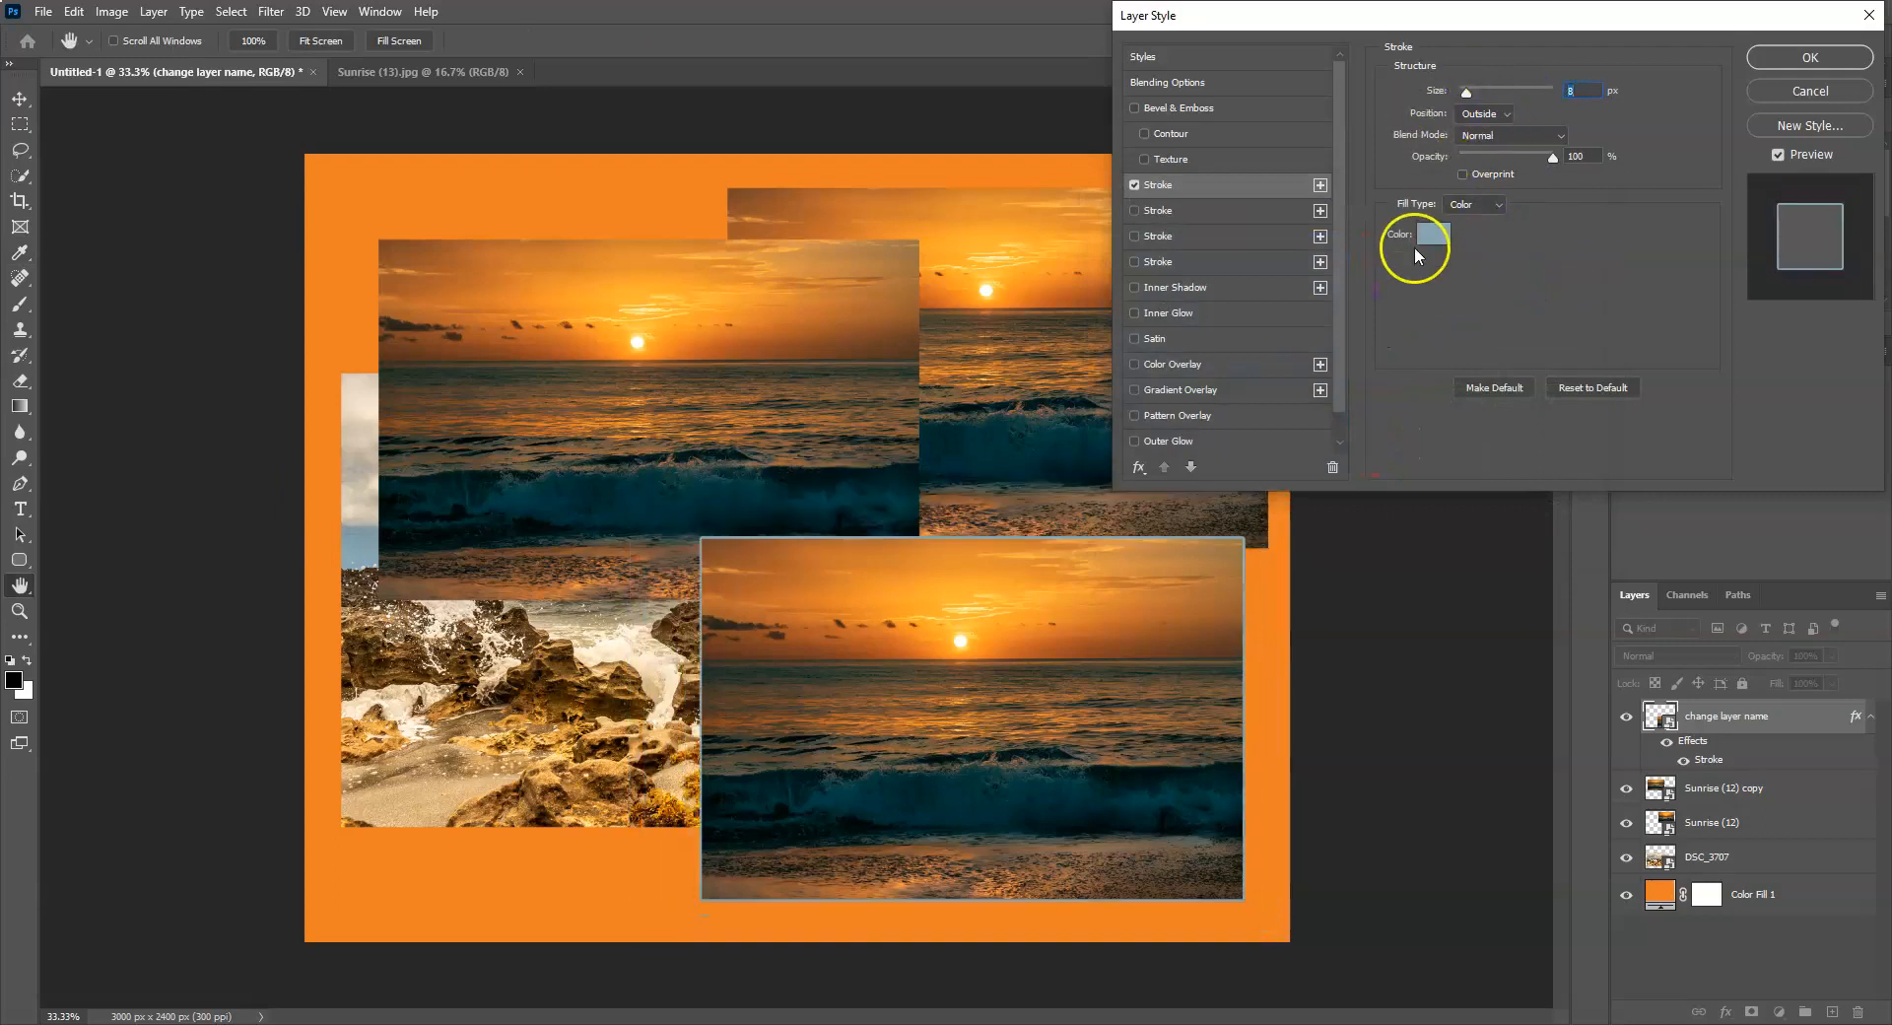
{"action": "left_click", "coordinate": [1484, 113]}
{"action": "left_click", "coordinate": [1487, 147]}
{"action": "left_click", "coordinate": [1488, 112]}
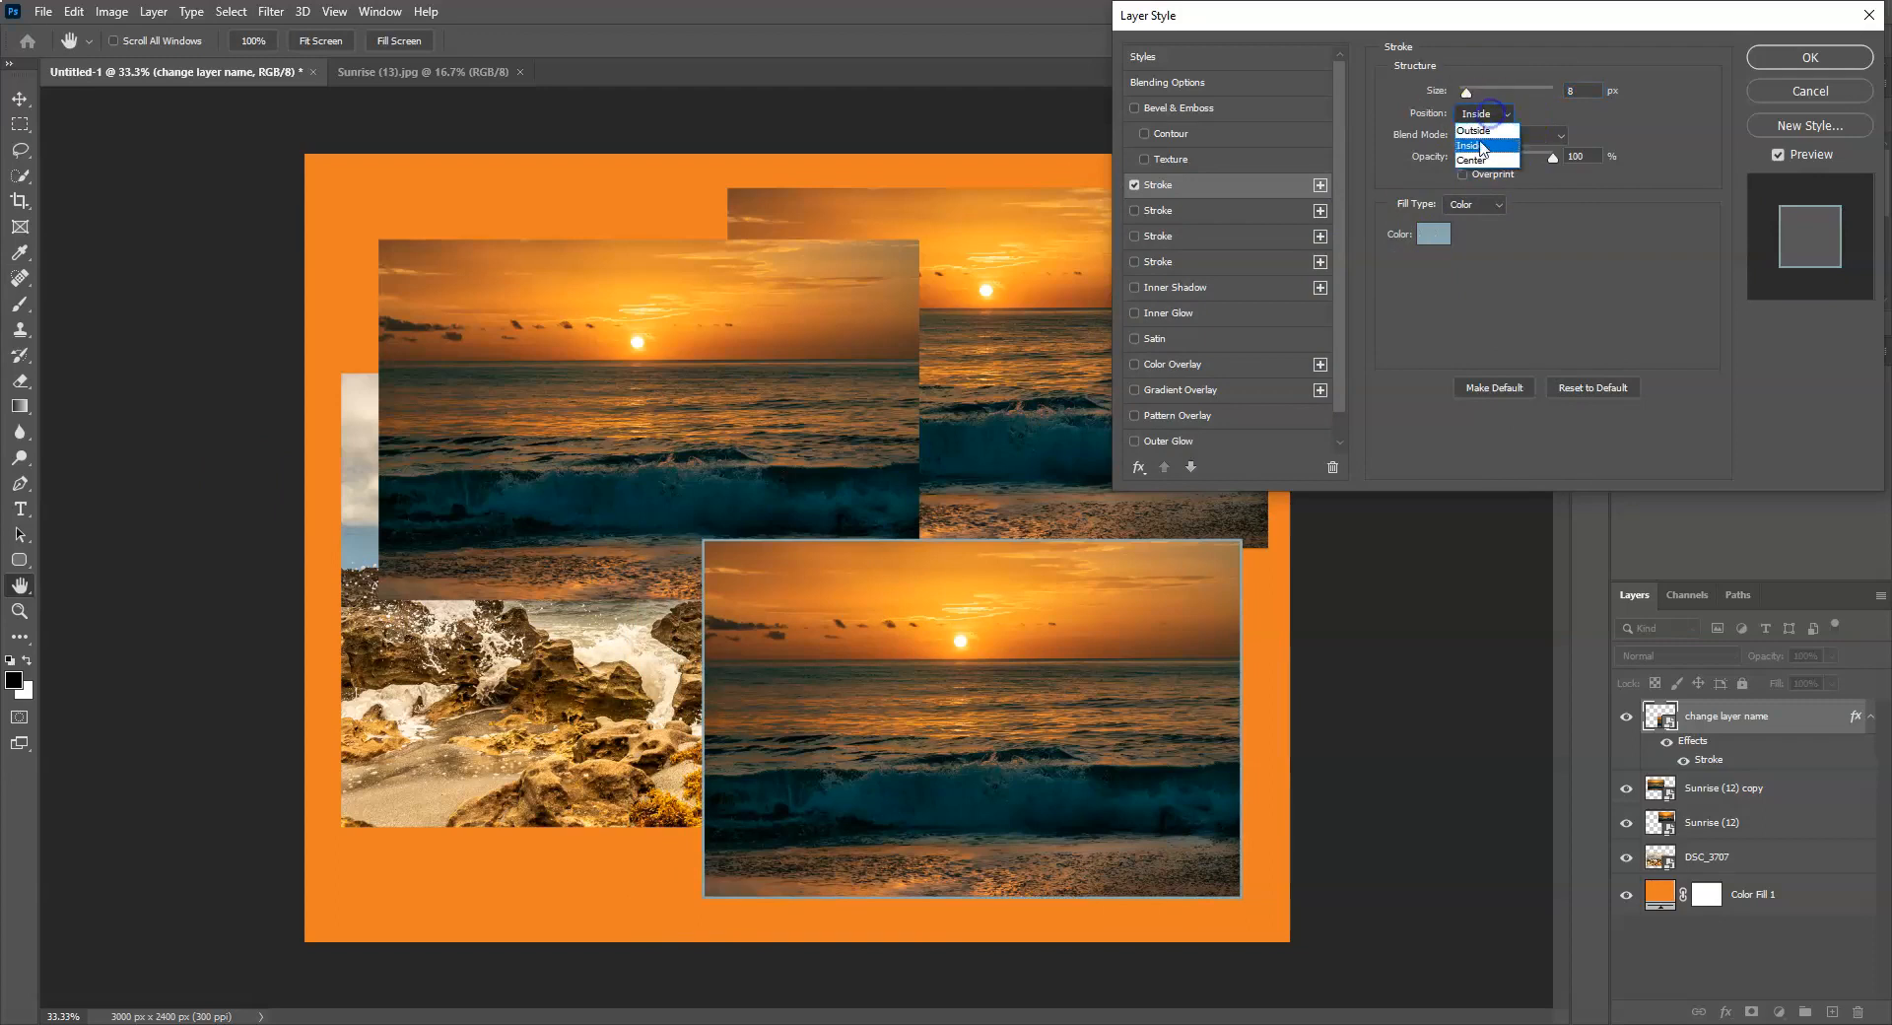
{"action": "left_click", "coordinate": [1475, 158]}
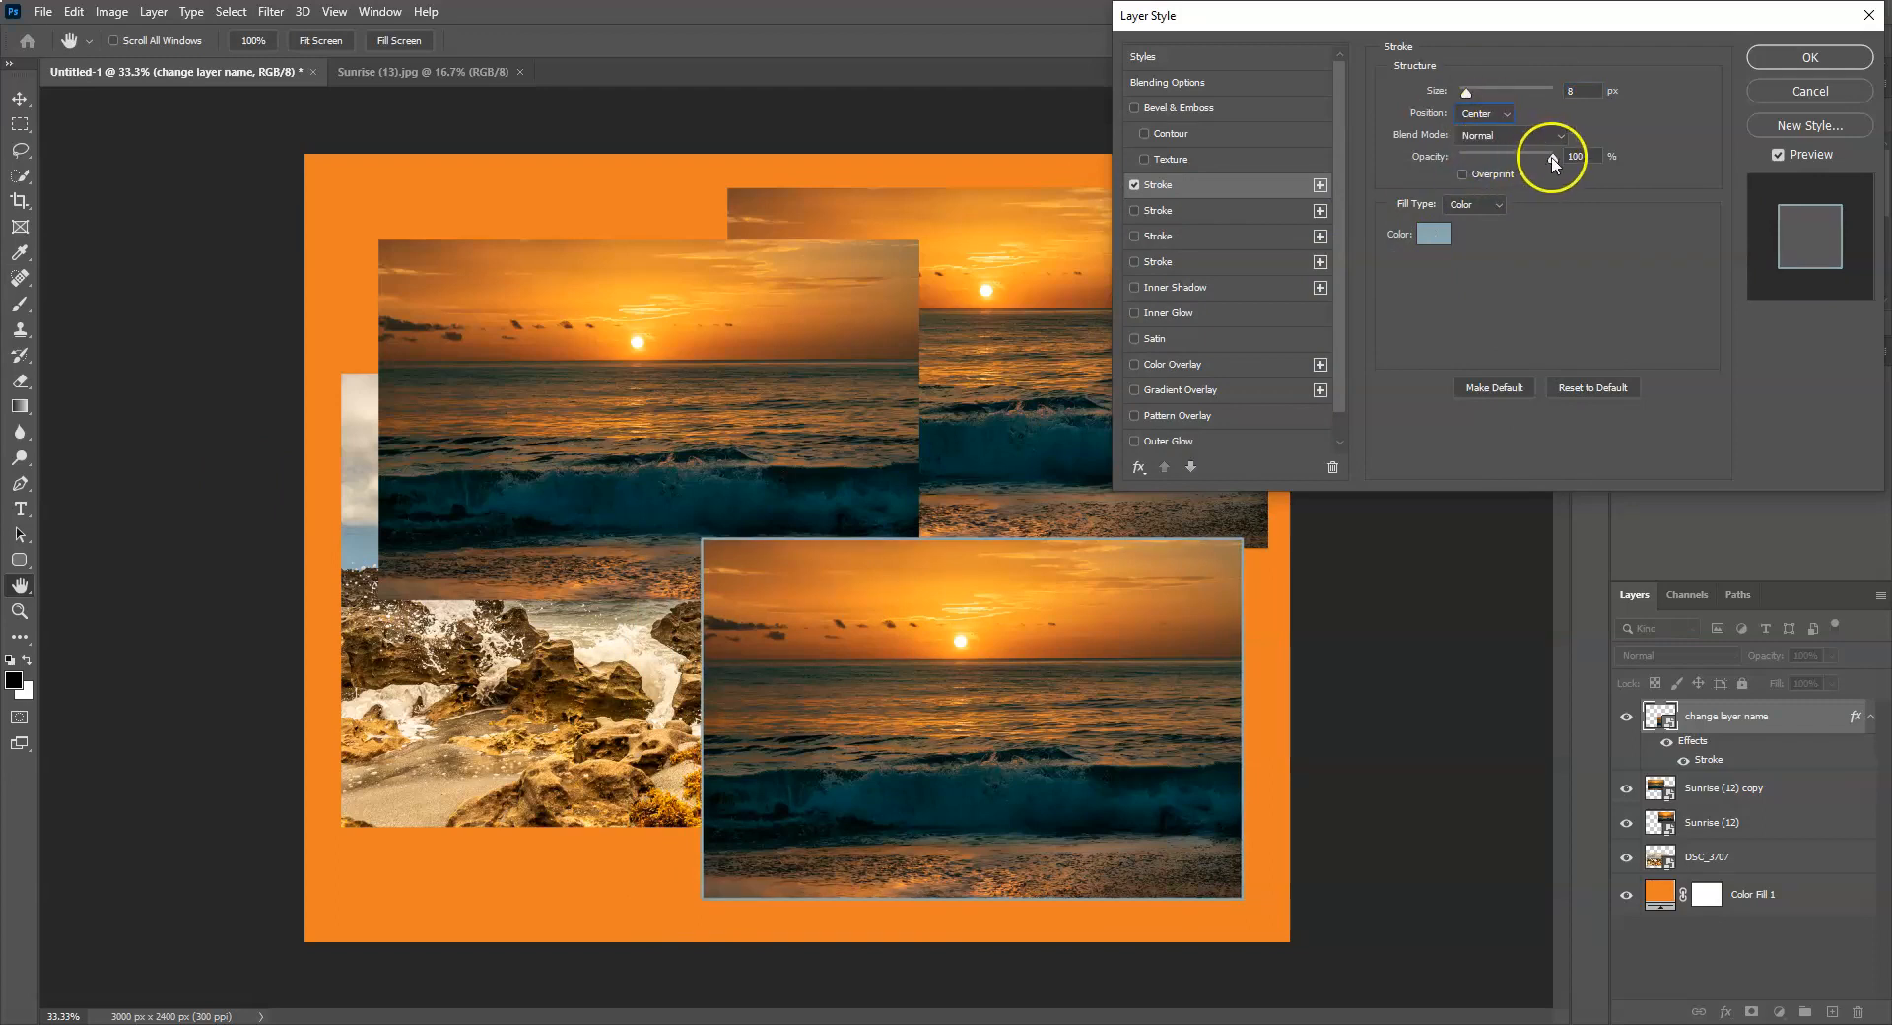
{"action": "left_click_drag", "start_coordinate": [1552, 160], "coordinate": [1499, 165]}
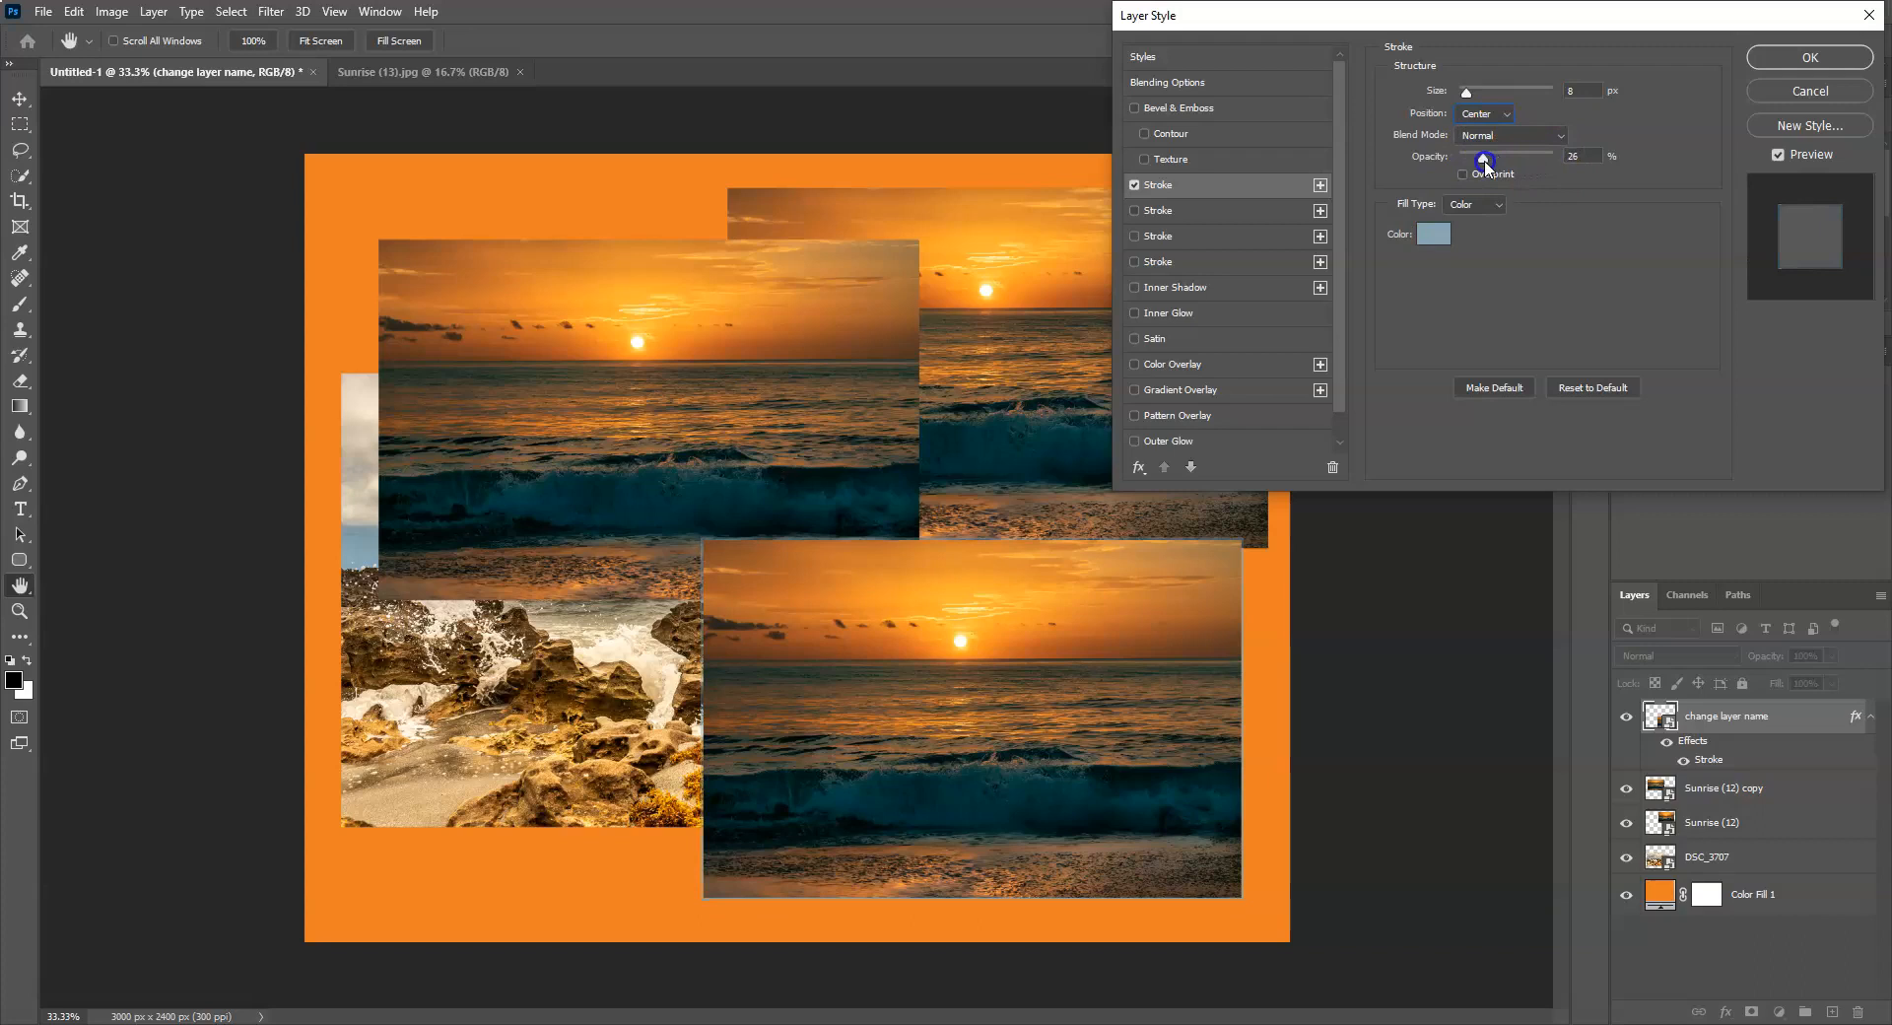
{"action": "left_click_drag", "start_coordinate": [1487, 164], "coordinate": [1571, 157]}
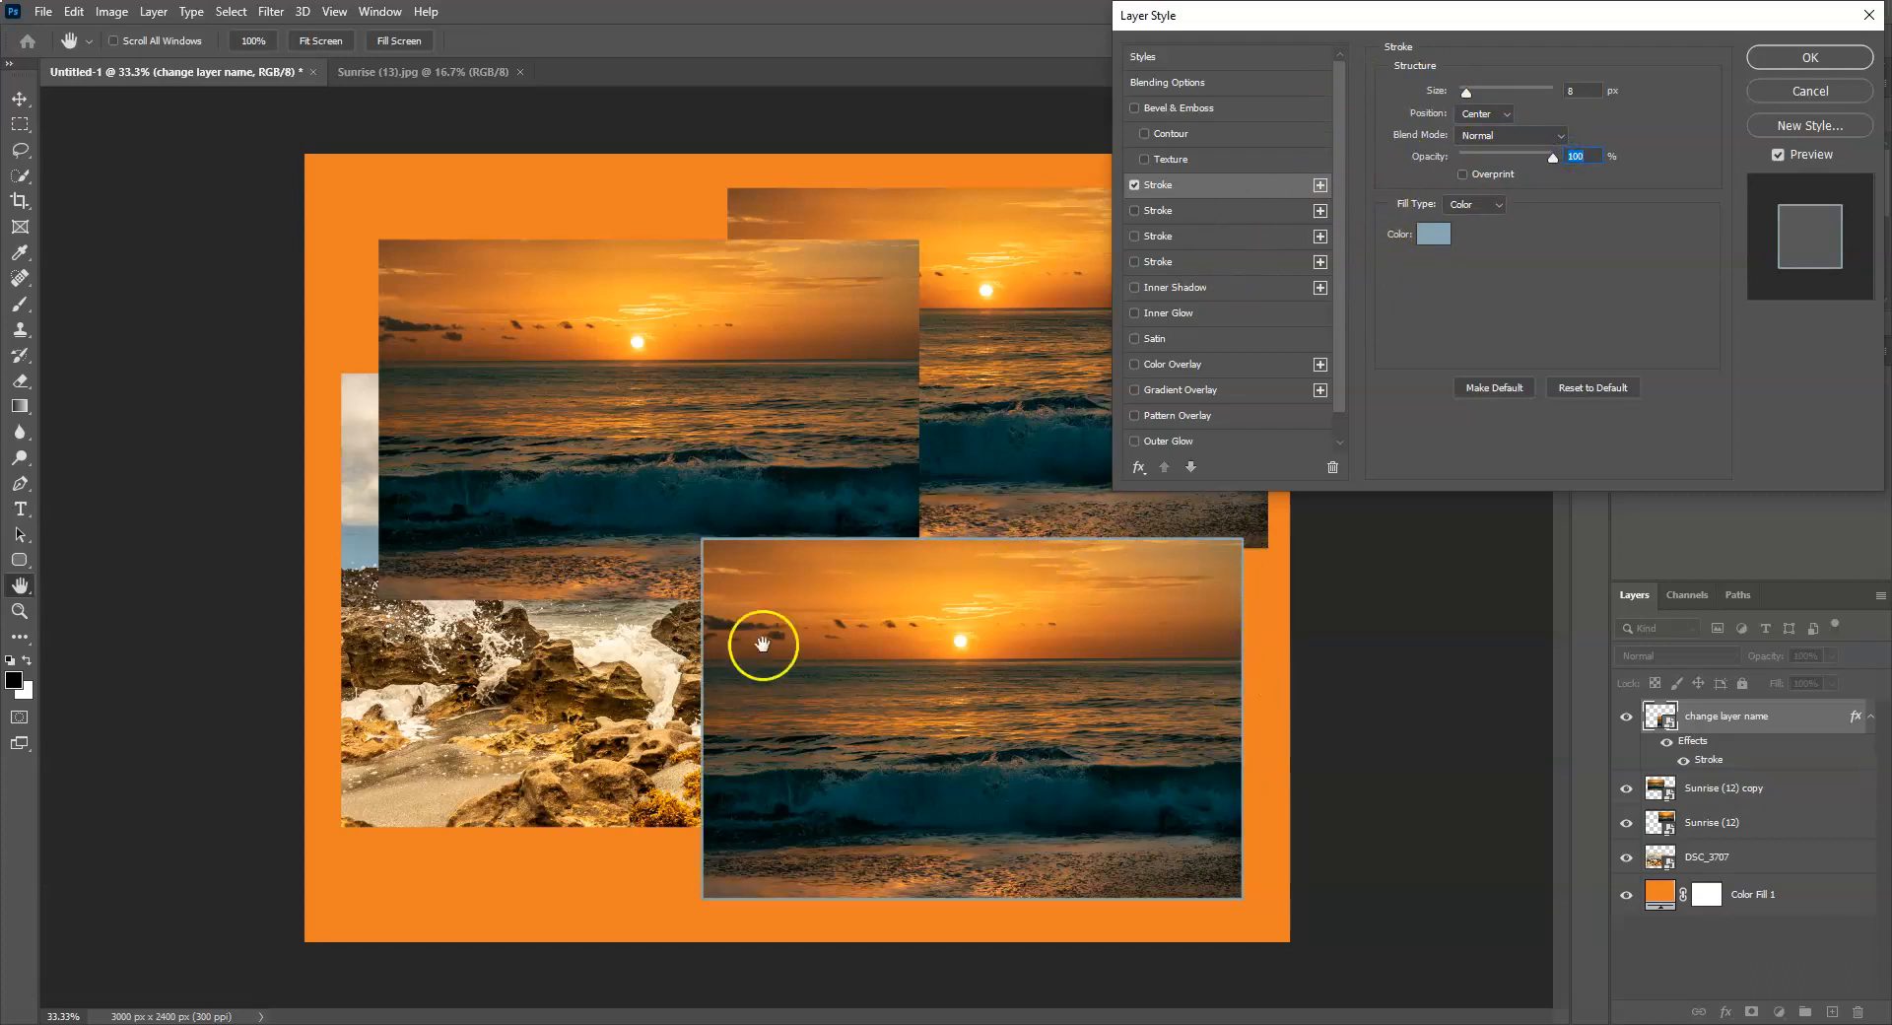
{"action": "left_click", "coordinate": [1799, 59]}
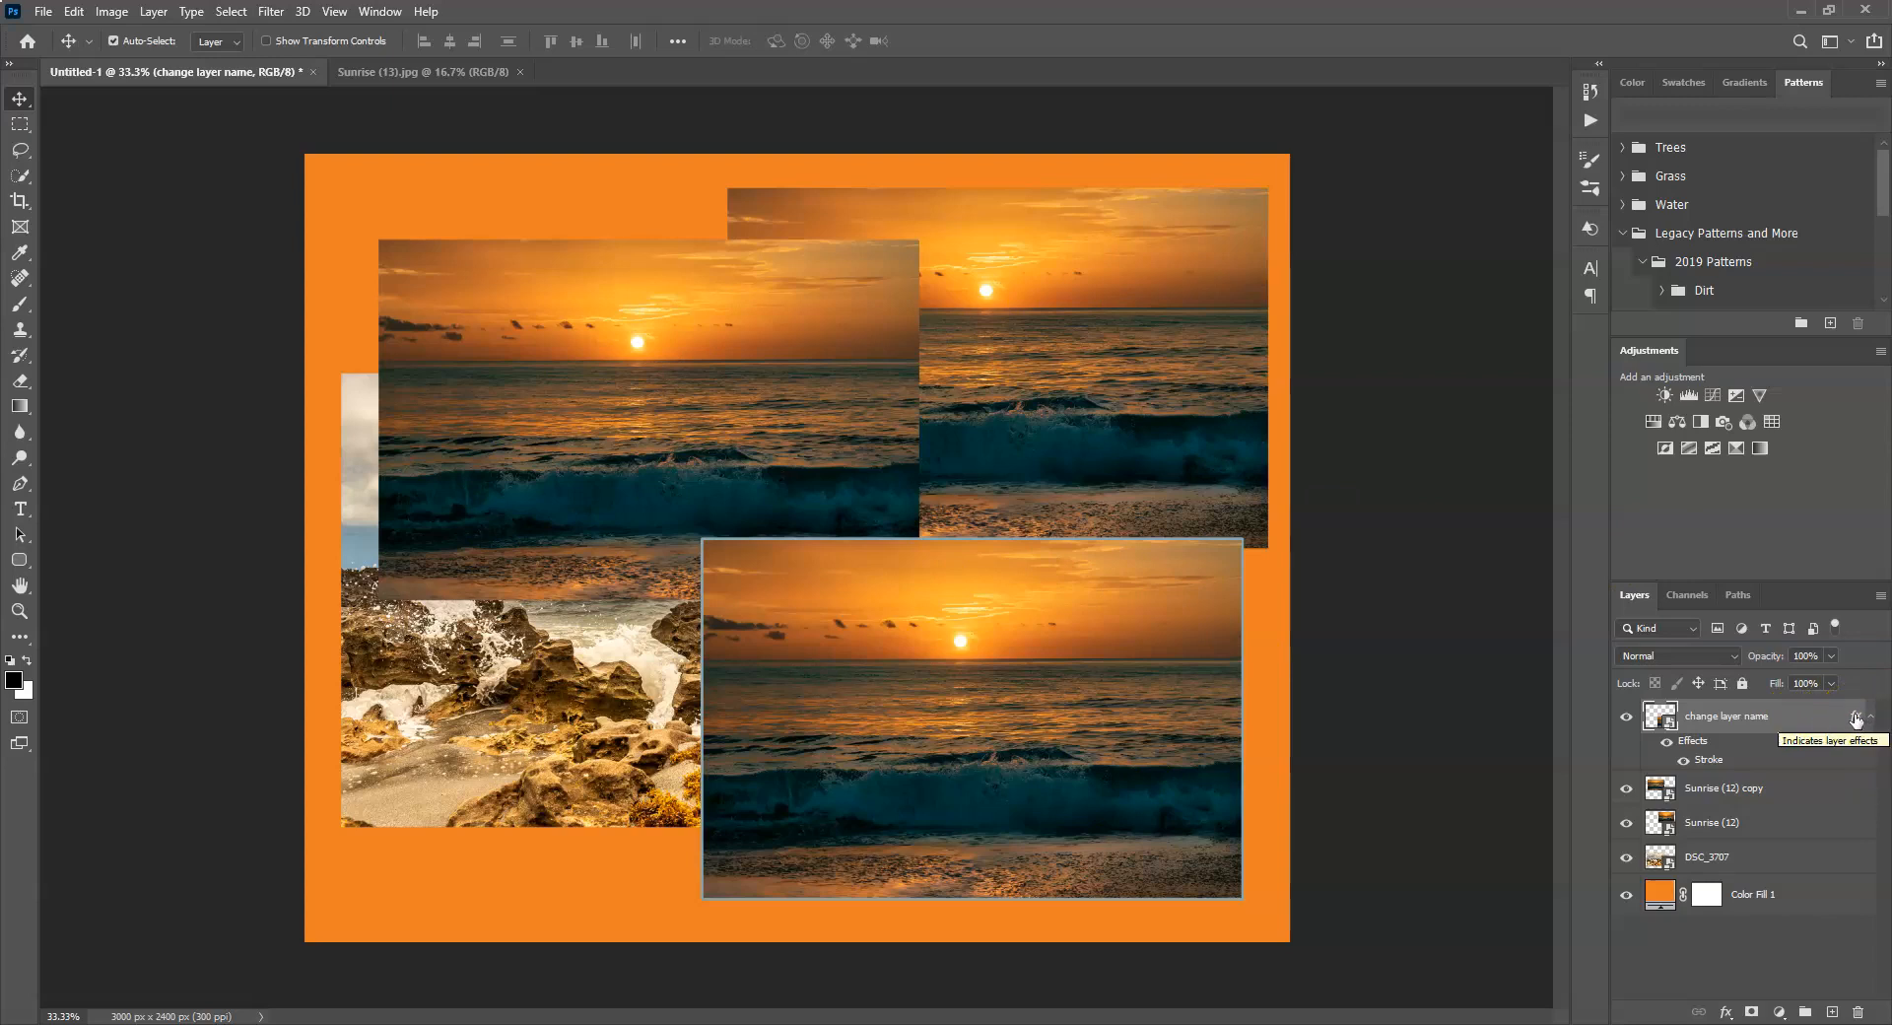
Copy the change layer name layer's stroke effect onto the other three photo layers, and toggle the original's effect visibility off and on.
{"action": "left_click_drag", "start_coordinate": [1855, 718], "coordinate": [1843, 954]}
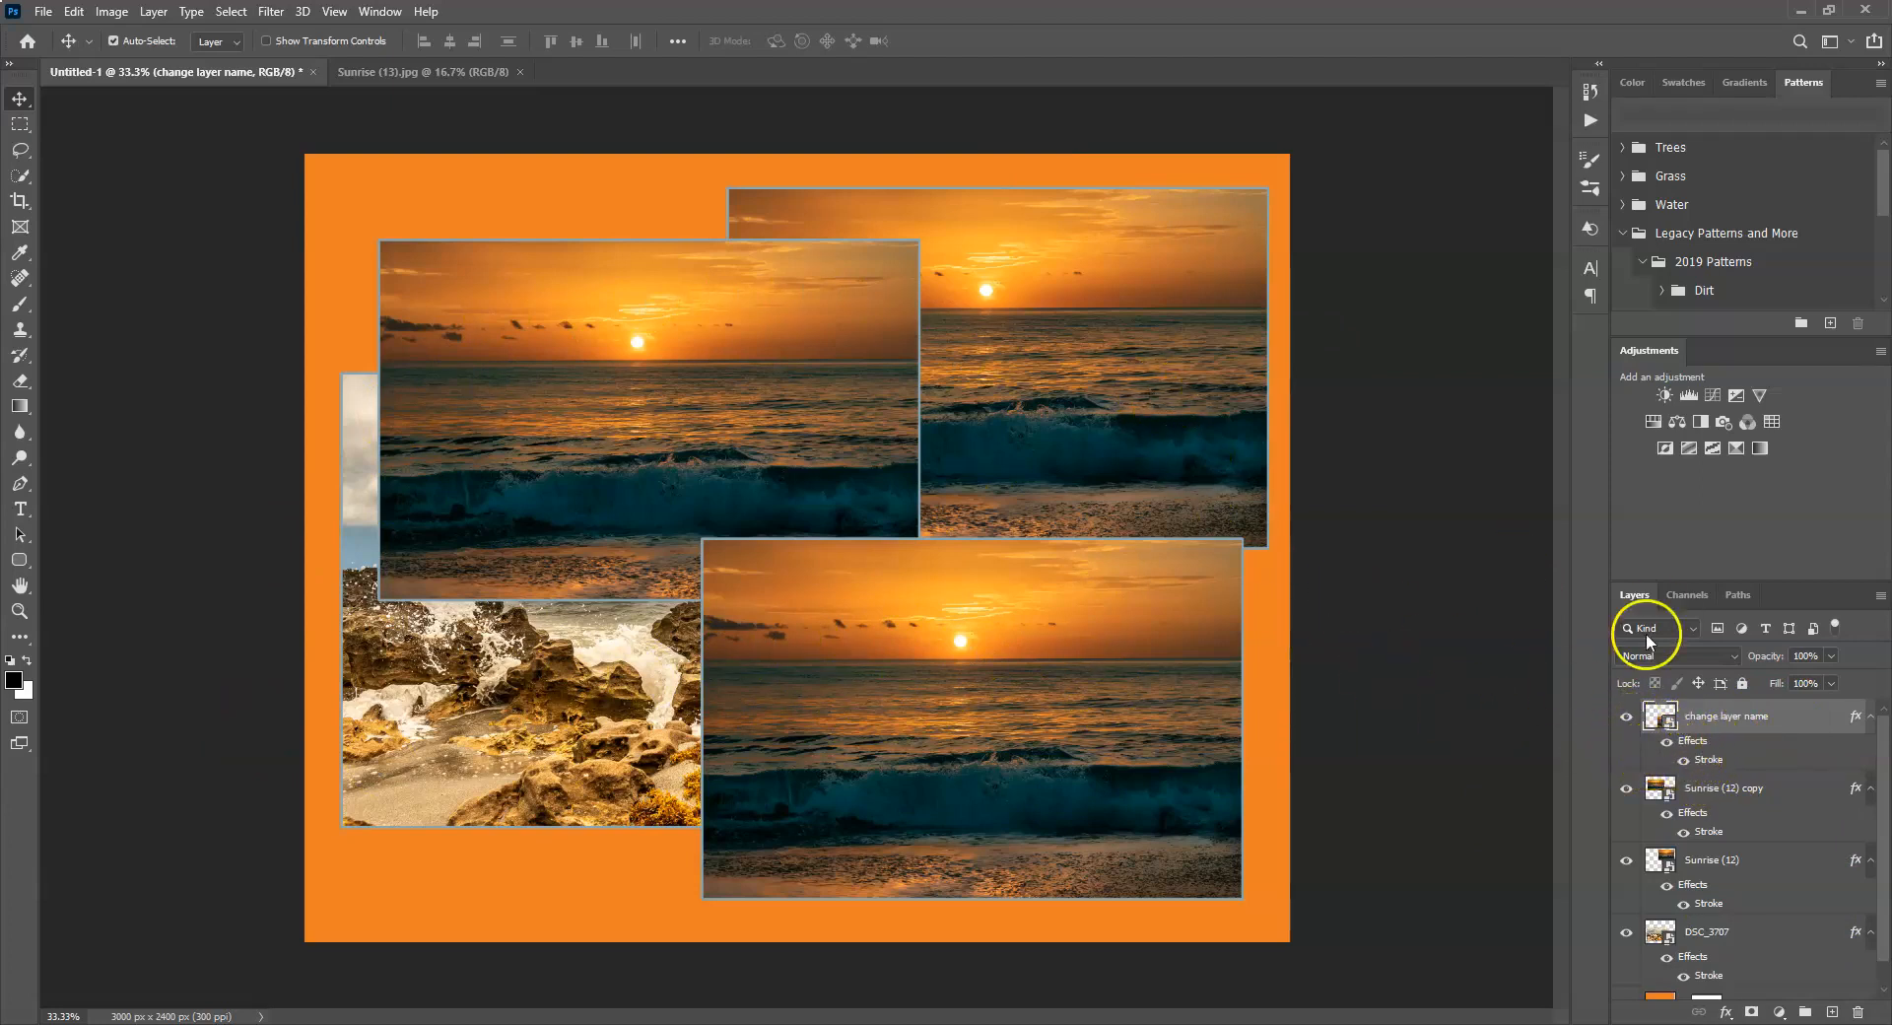
{"action": "left_click", "coordinate": [1683, 761]}
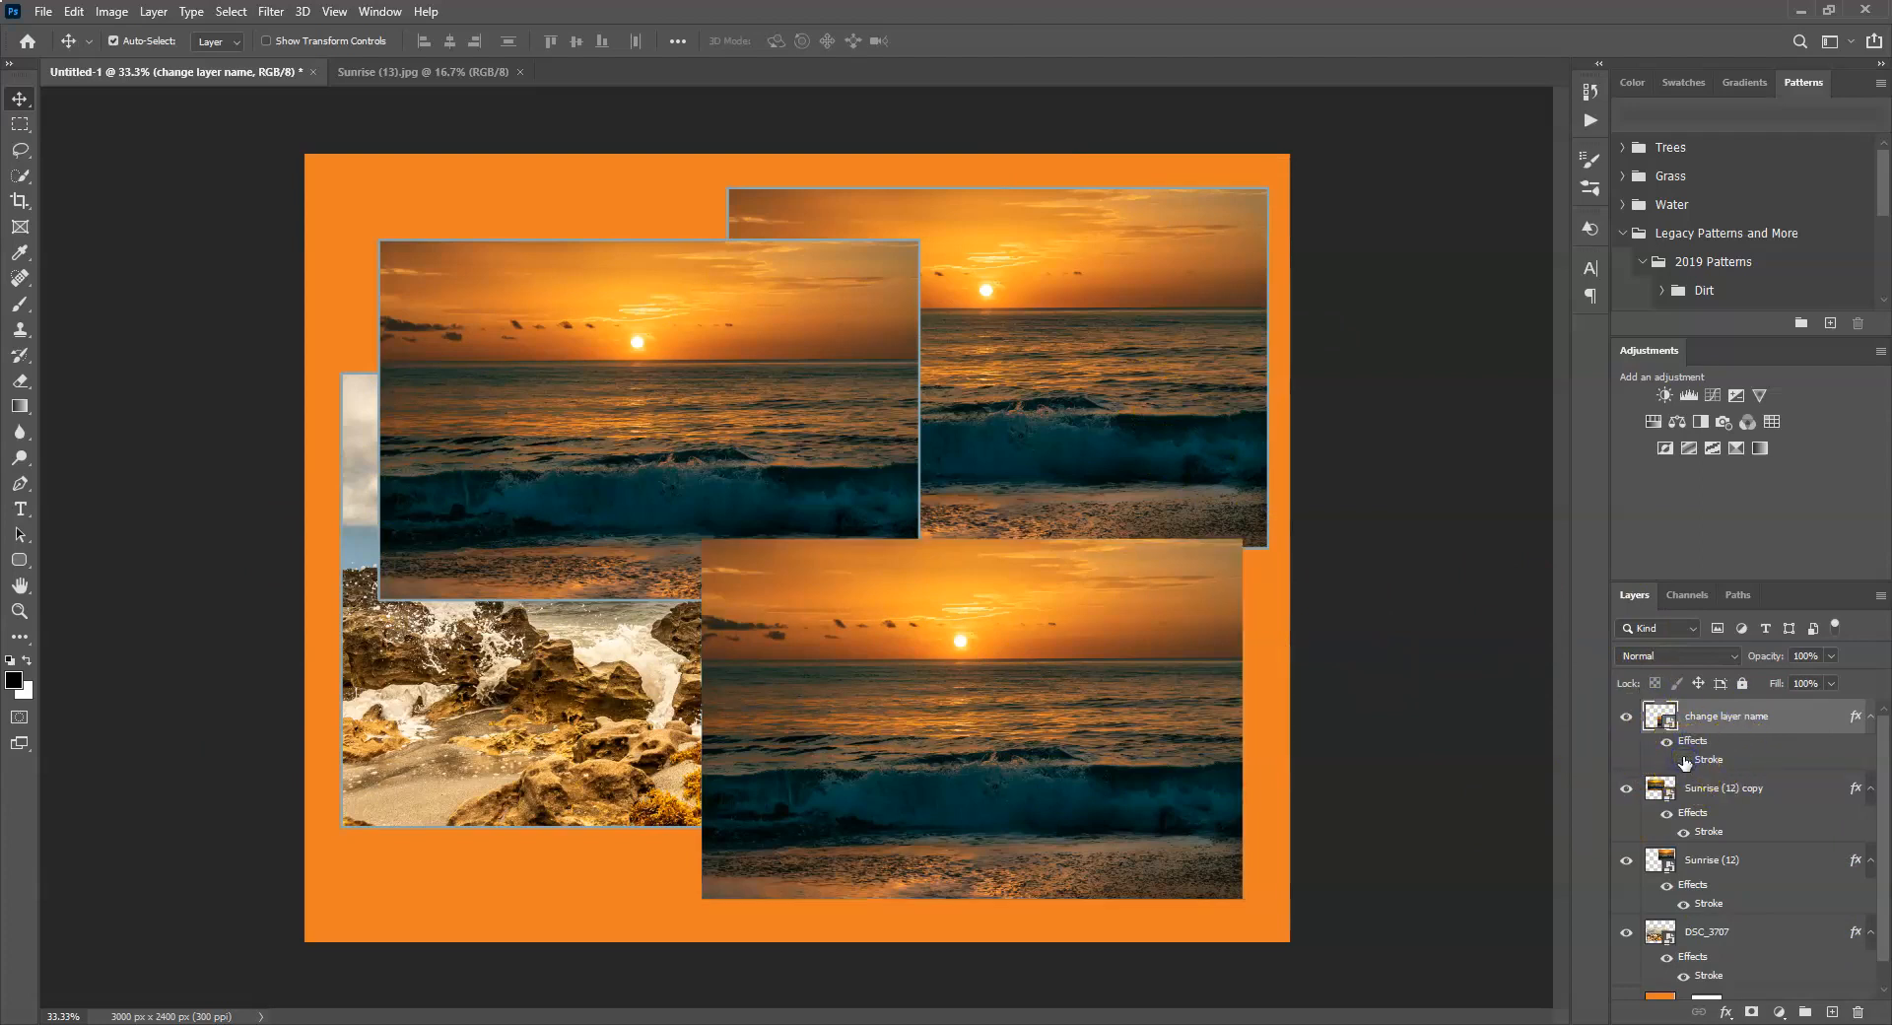
{"action": "left_click", "coordinate": [1667, 744]}
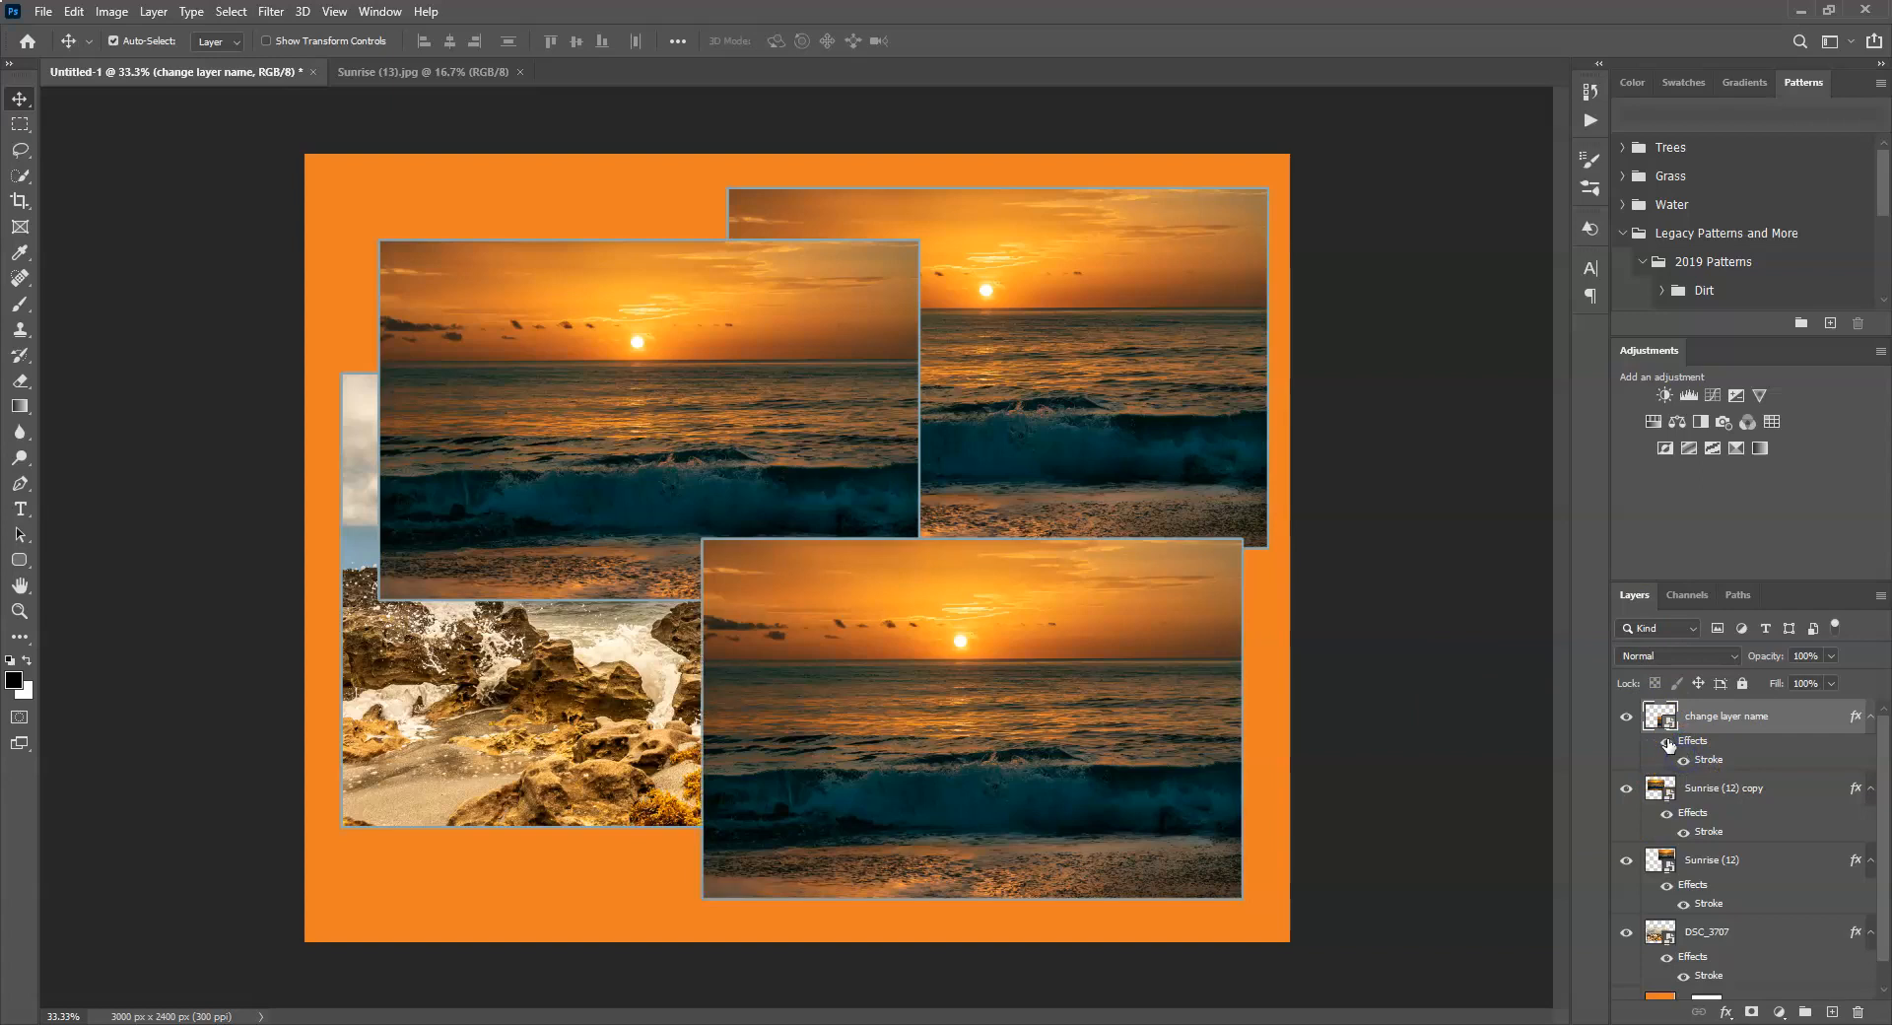
{"action": "left_click", "coordinate": [1668, 744]}
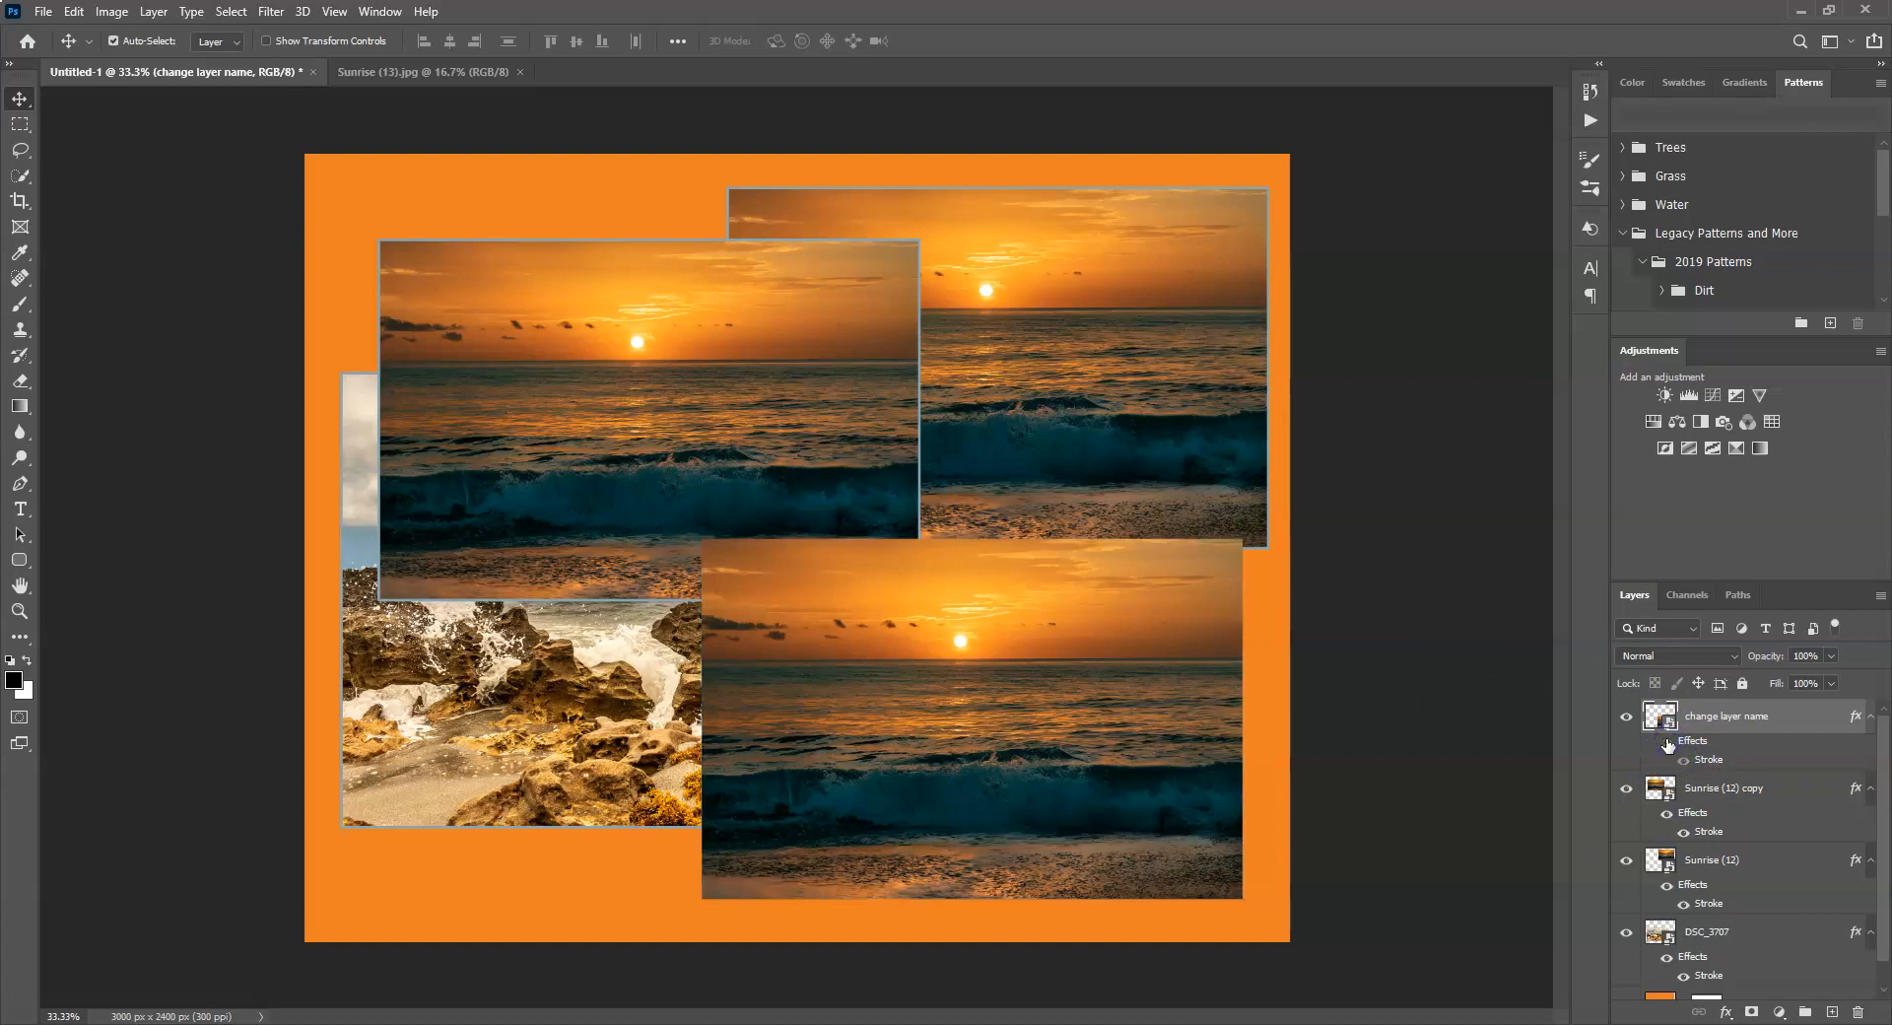
{"action": "left_click", "coordinate": [1667, 744]}
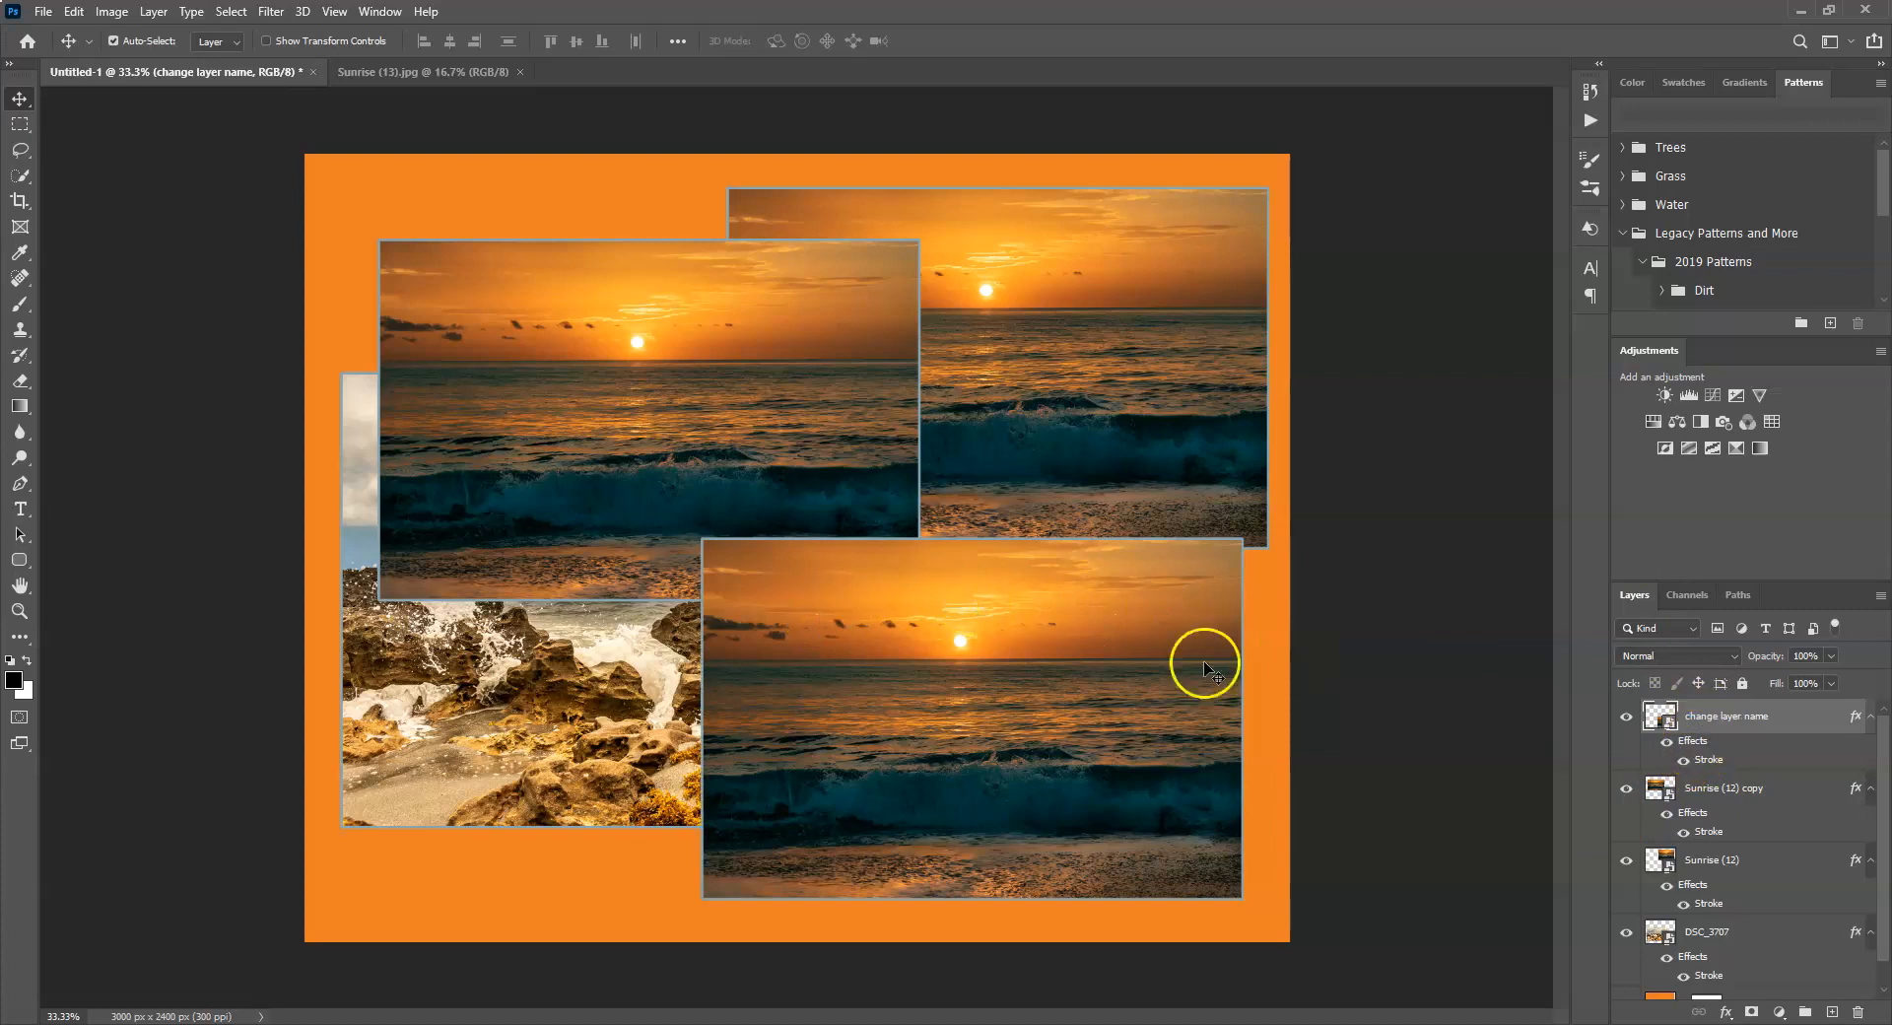
Hide the change layer name layer and save the document on the computer as a Photoshop file named "sunrise example" with Maximize Compatibility.
{"action": "left_click", "coordinate": [1627, 718]}
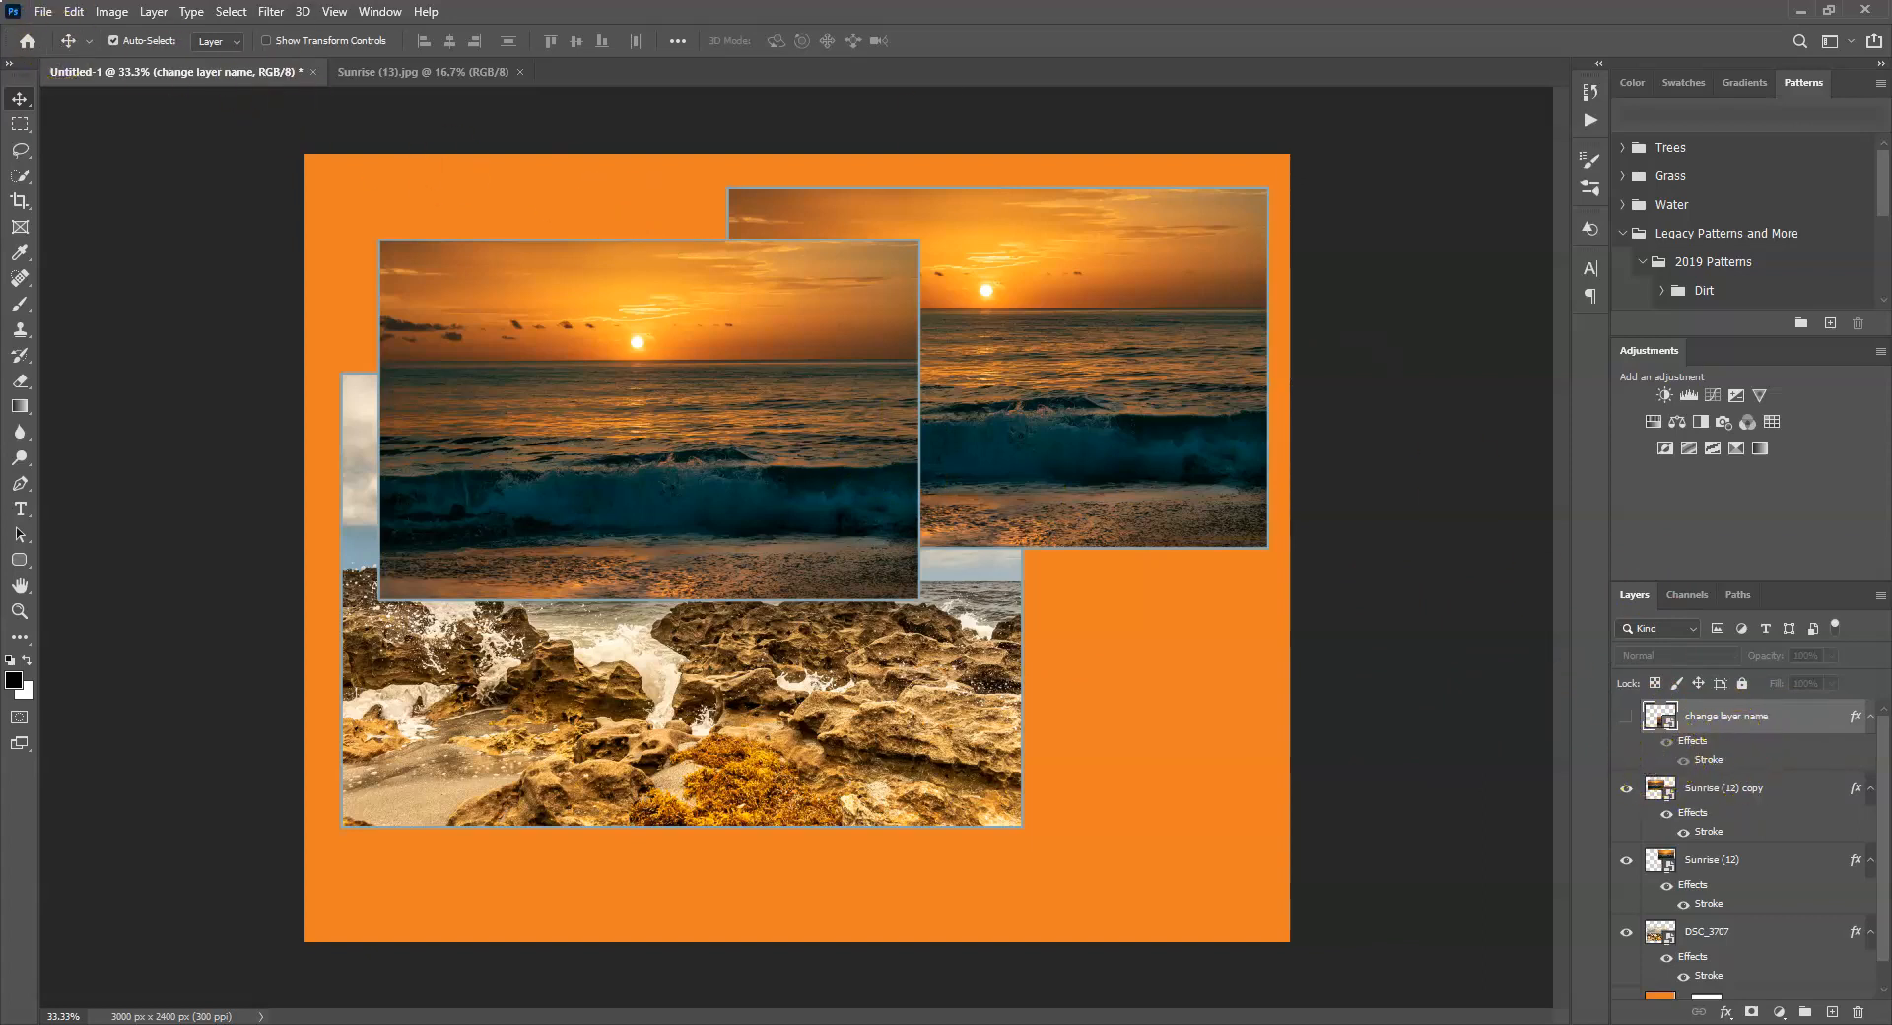
{"action": "left_click", "coordinate": [44, 13]}
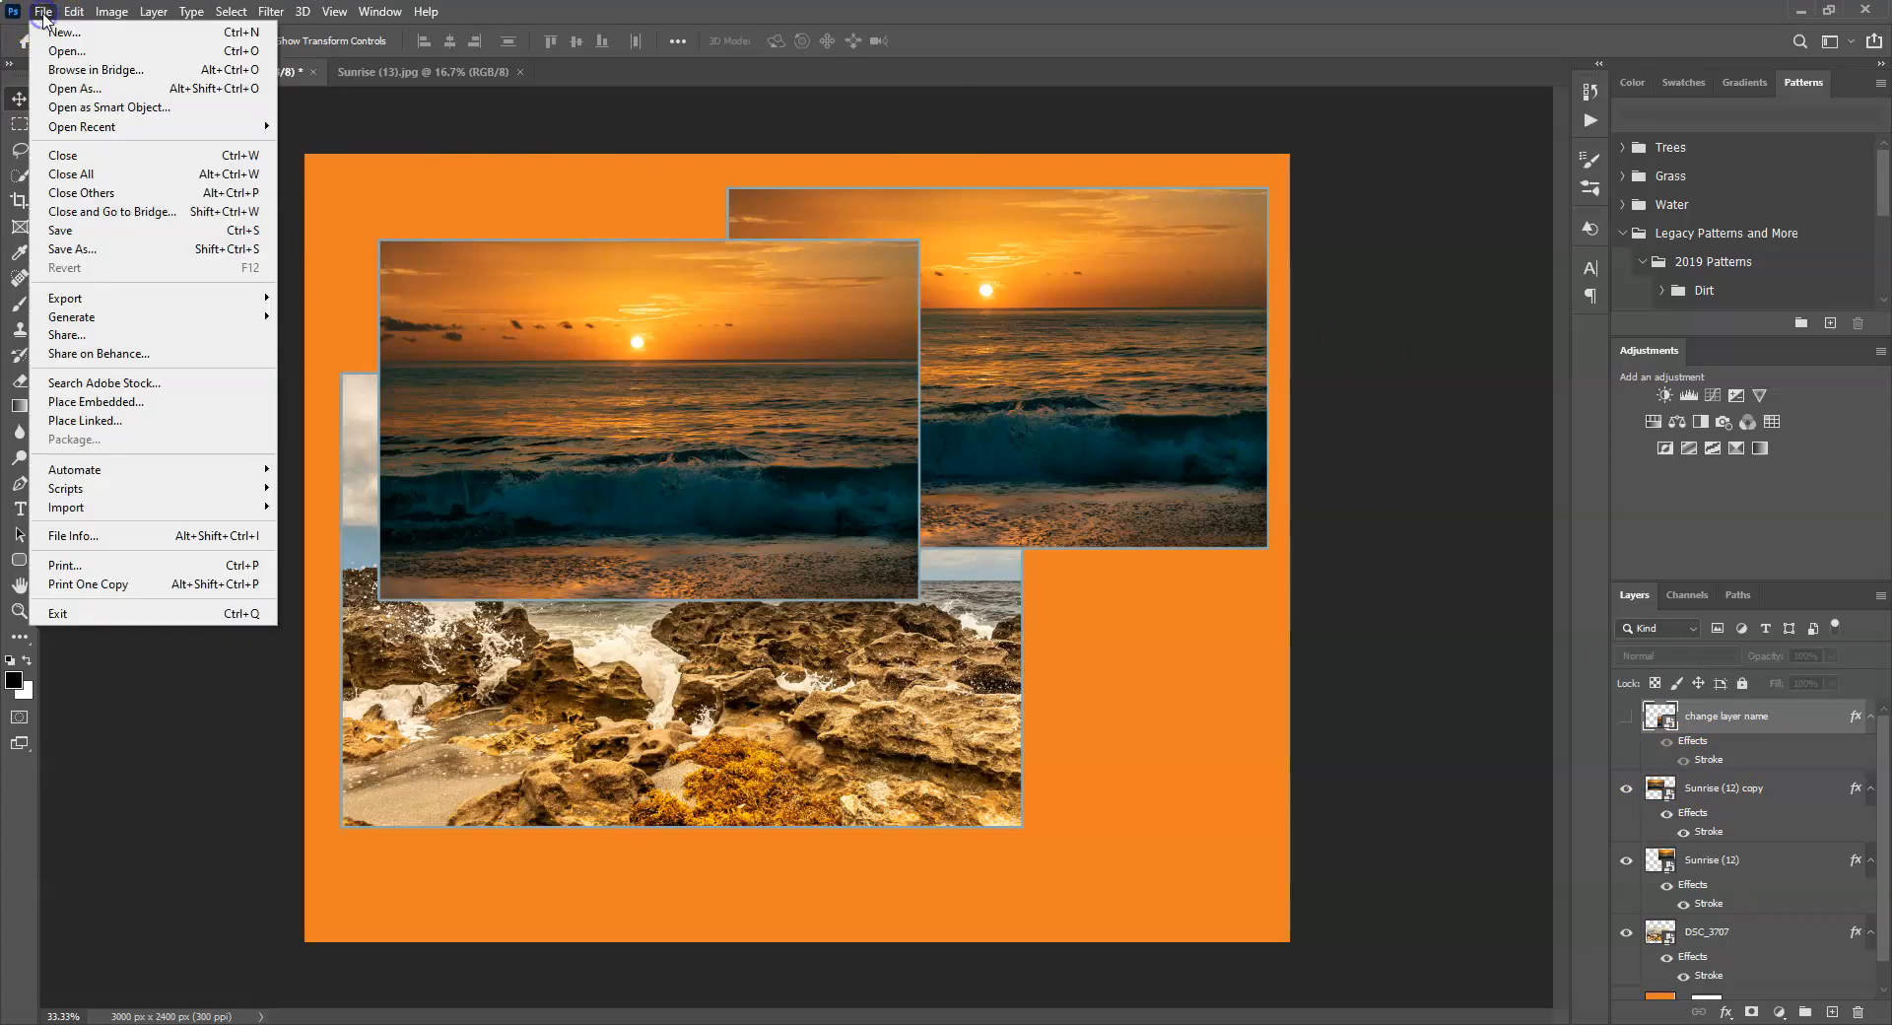
{"action": "left_click", "coordinate": [70, 254]}
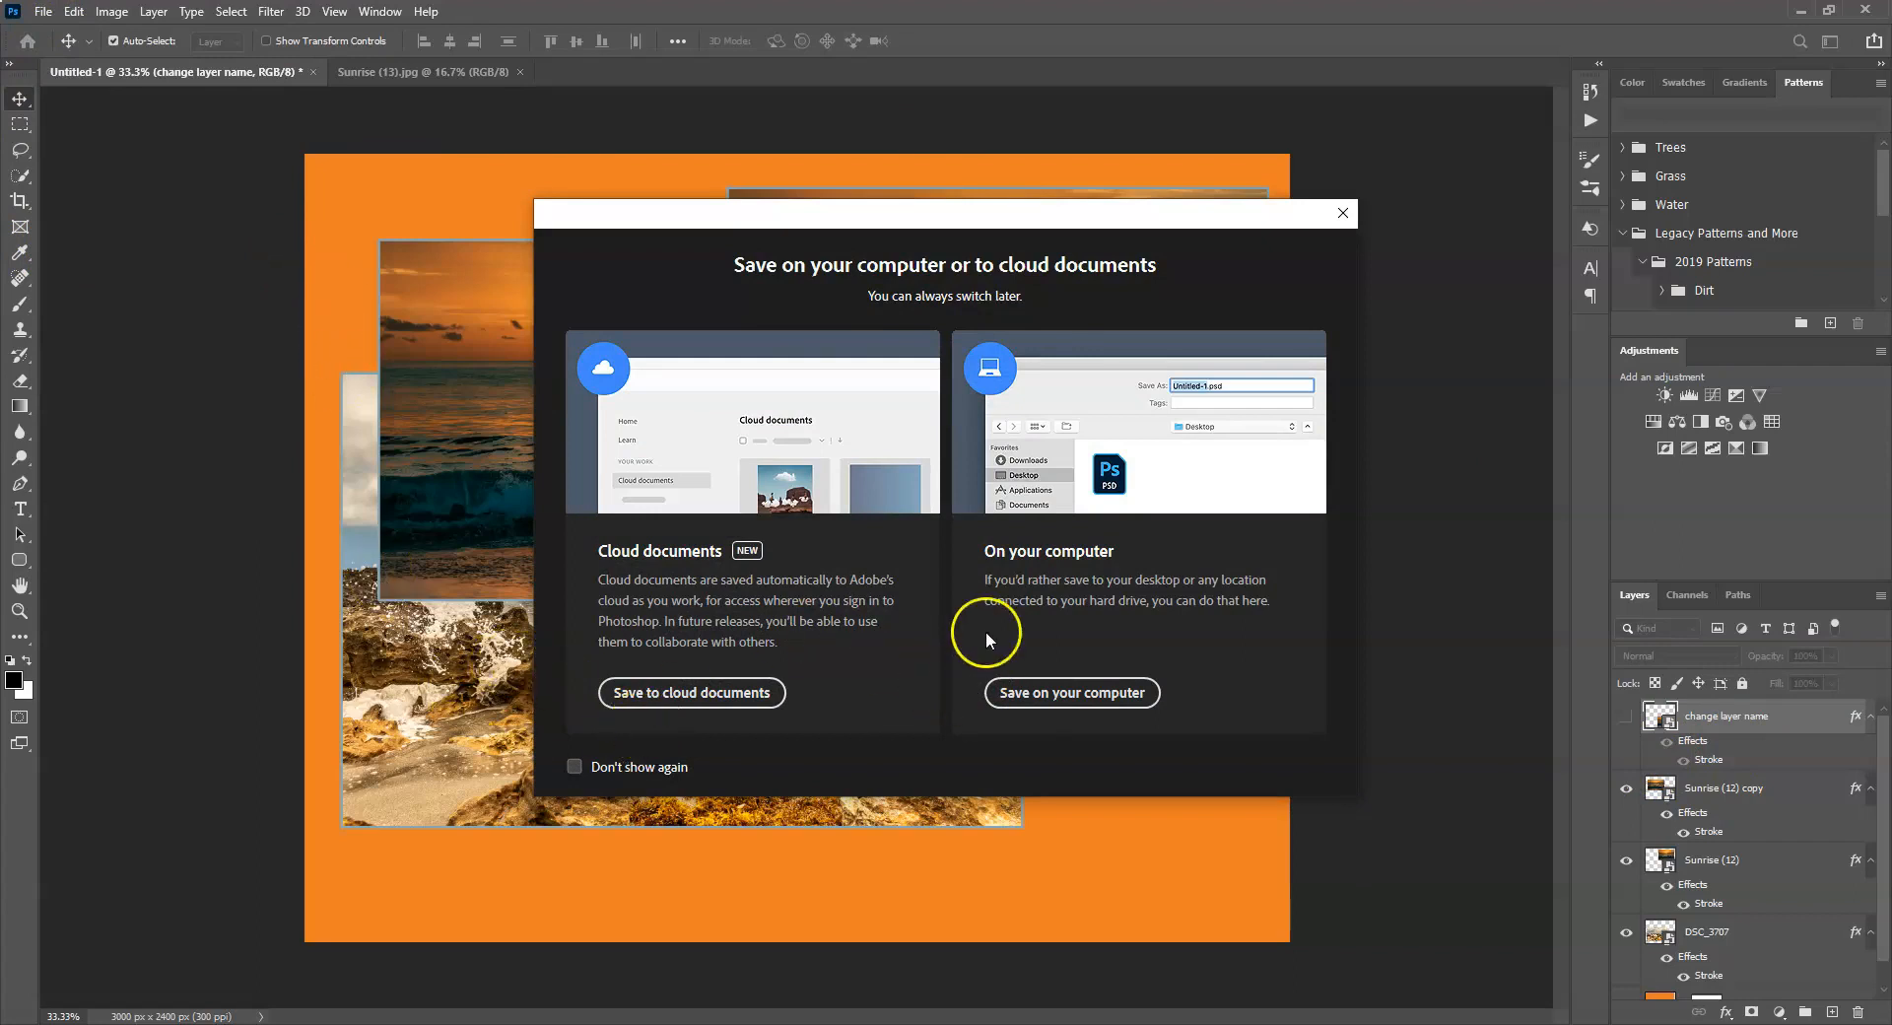
{"action": "left_click", "coordinate": [1074, 694]}
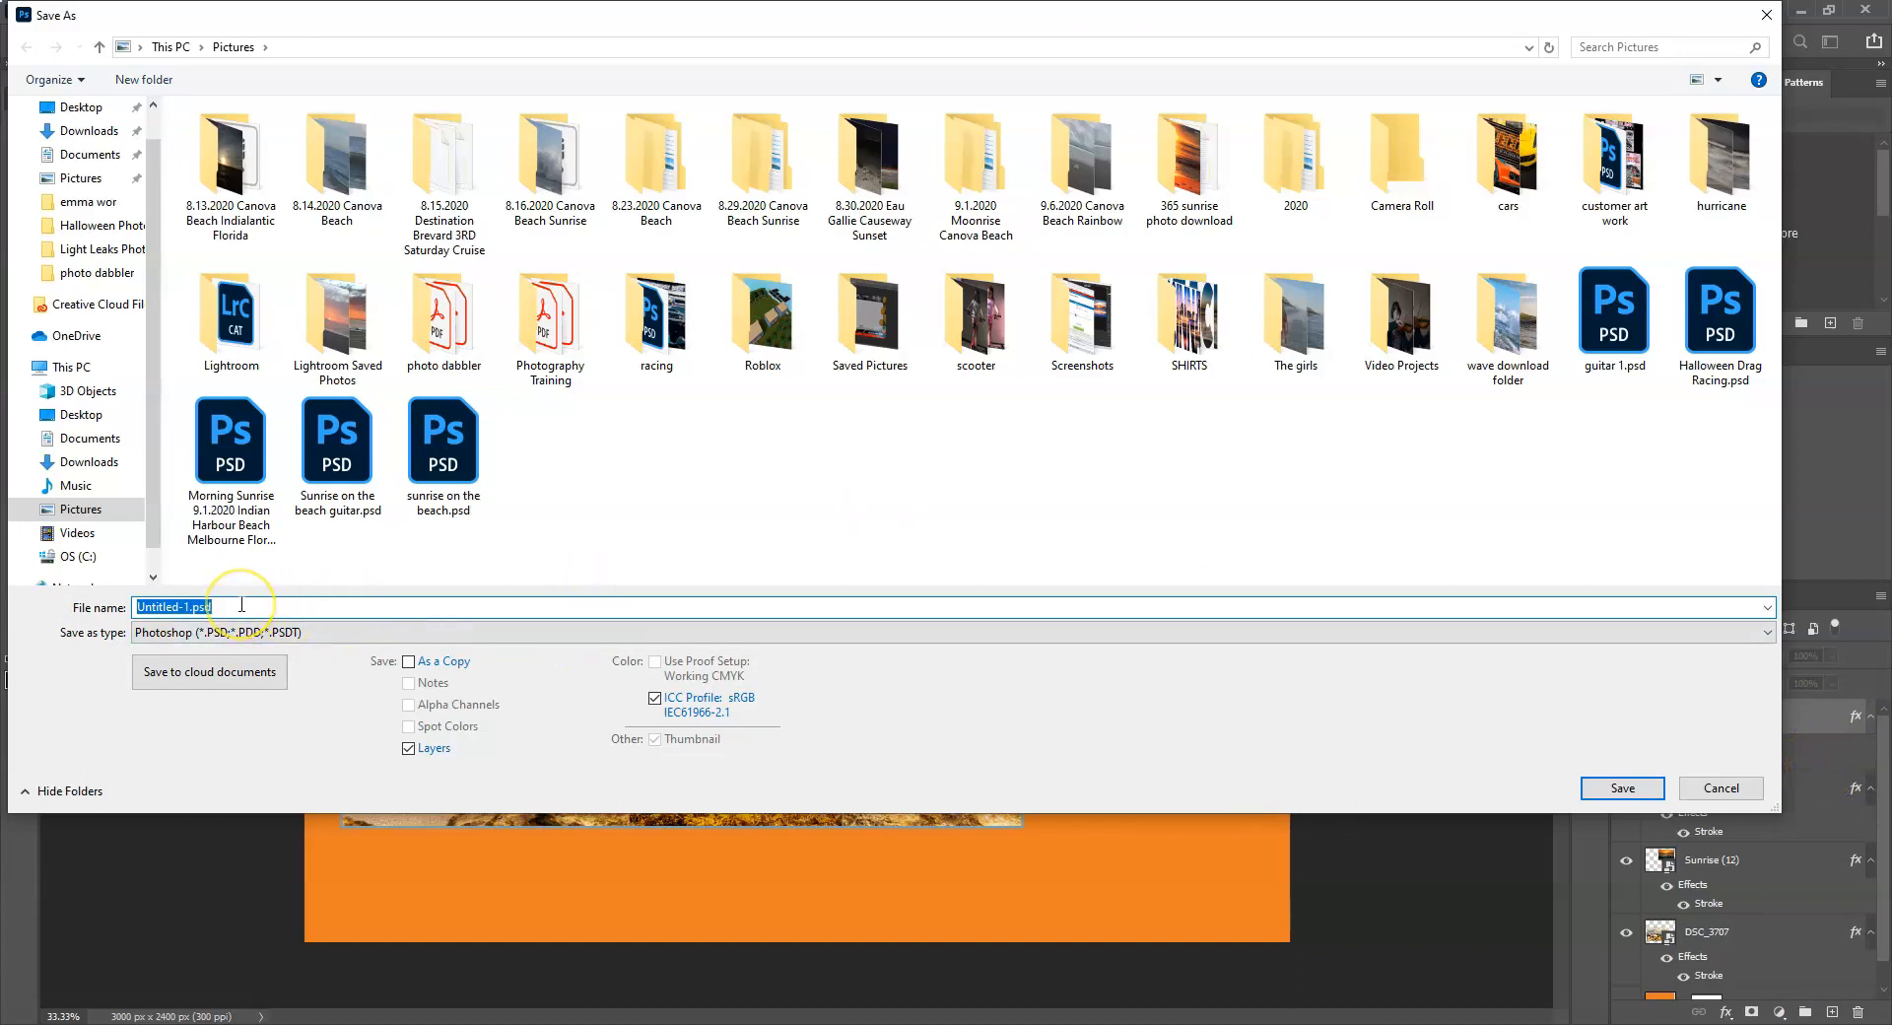
{"action": "type", "text": "sunrise example"}
{"action": "left_click", "coordinate": [1631, 790]}
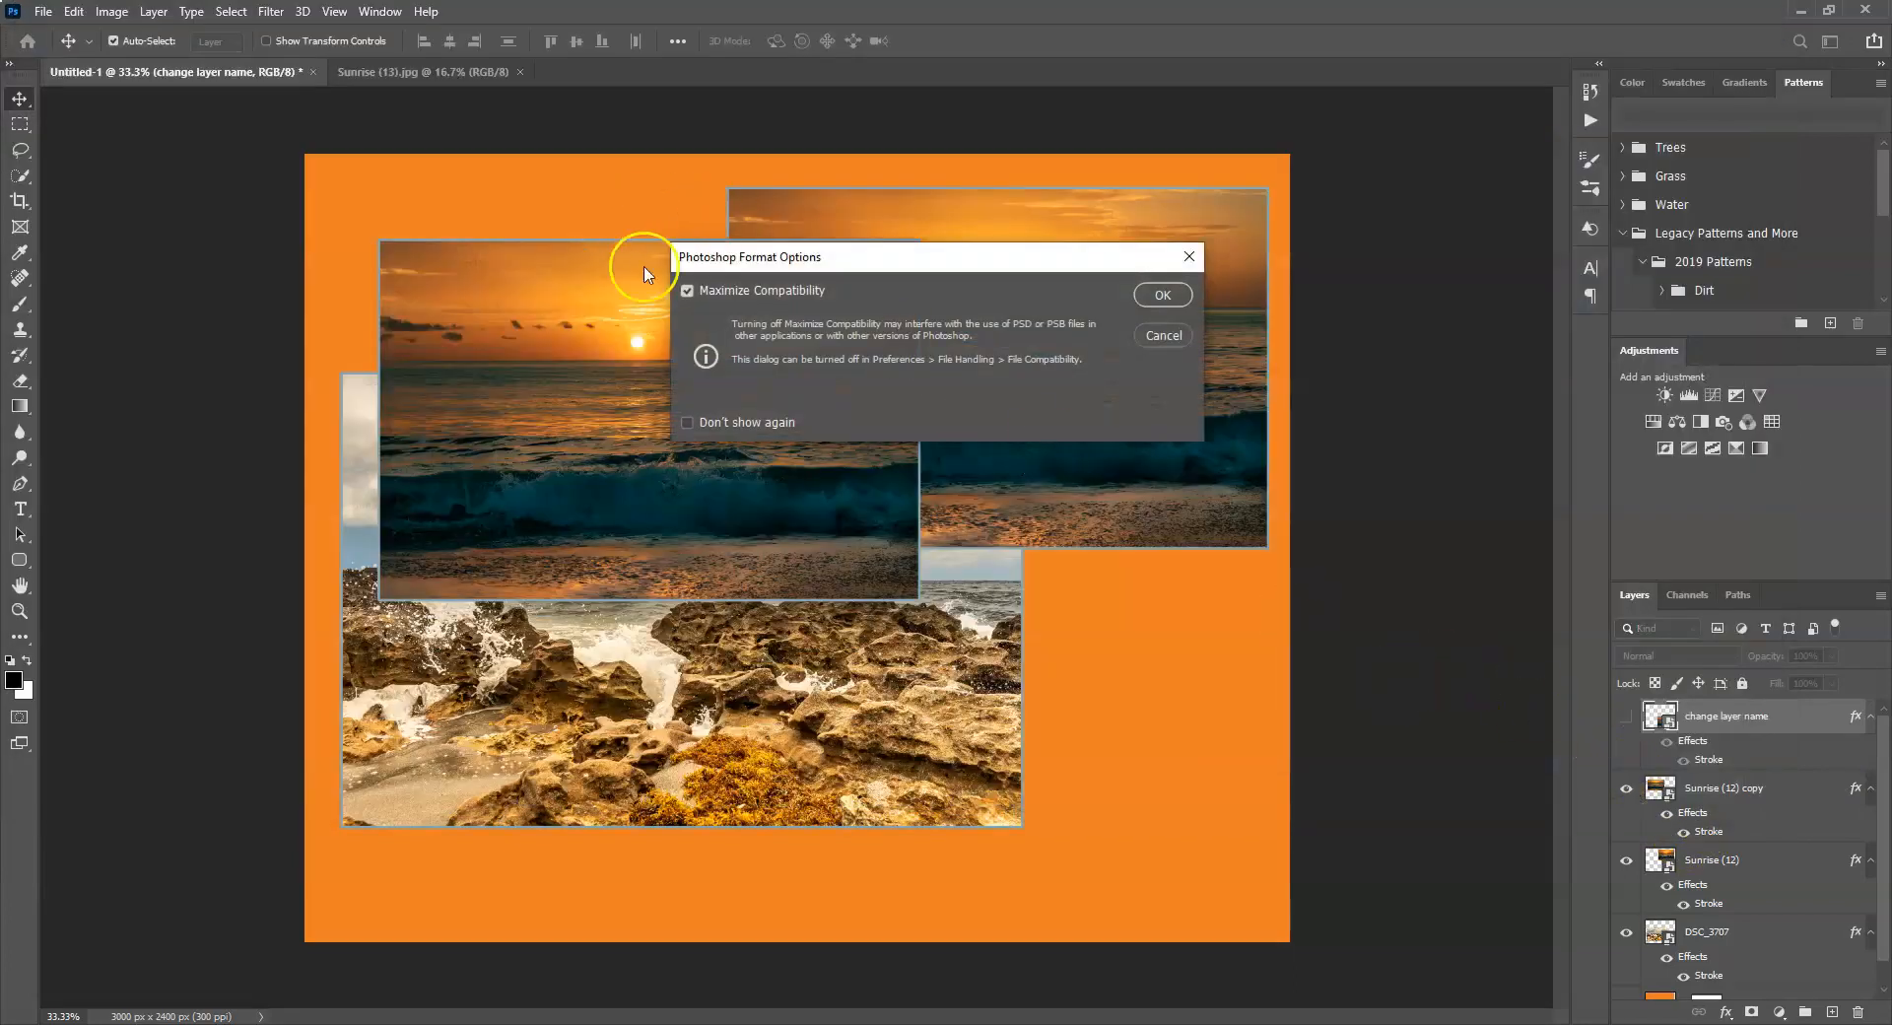
{"action": "left_click", "coordinate": [1163, 296]}
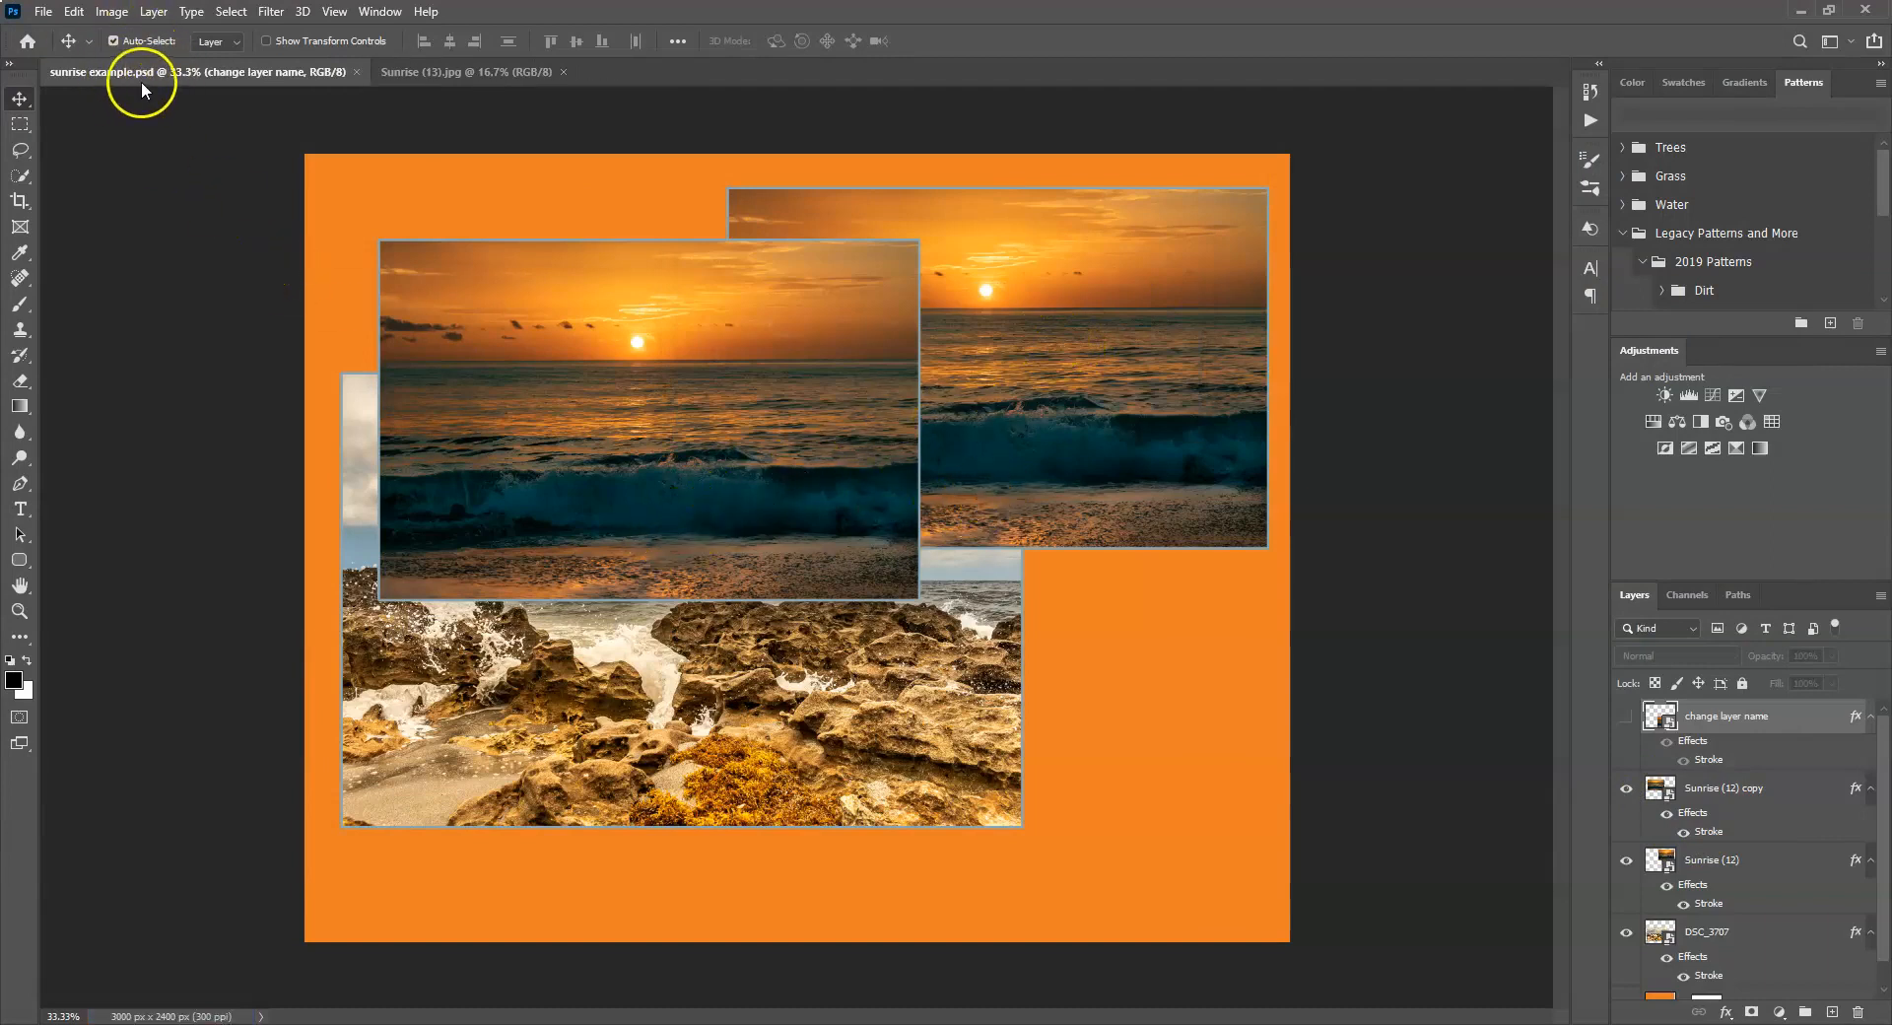
Close the sunrise example document and reopen sunrise example.psd from the Pictures folder.
{"action": "left_click", "coordinate": [355, 72]}
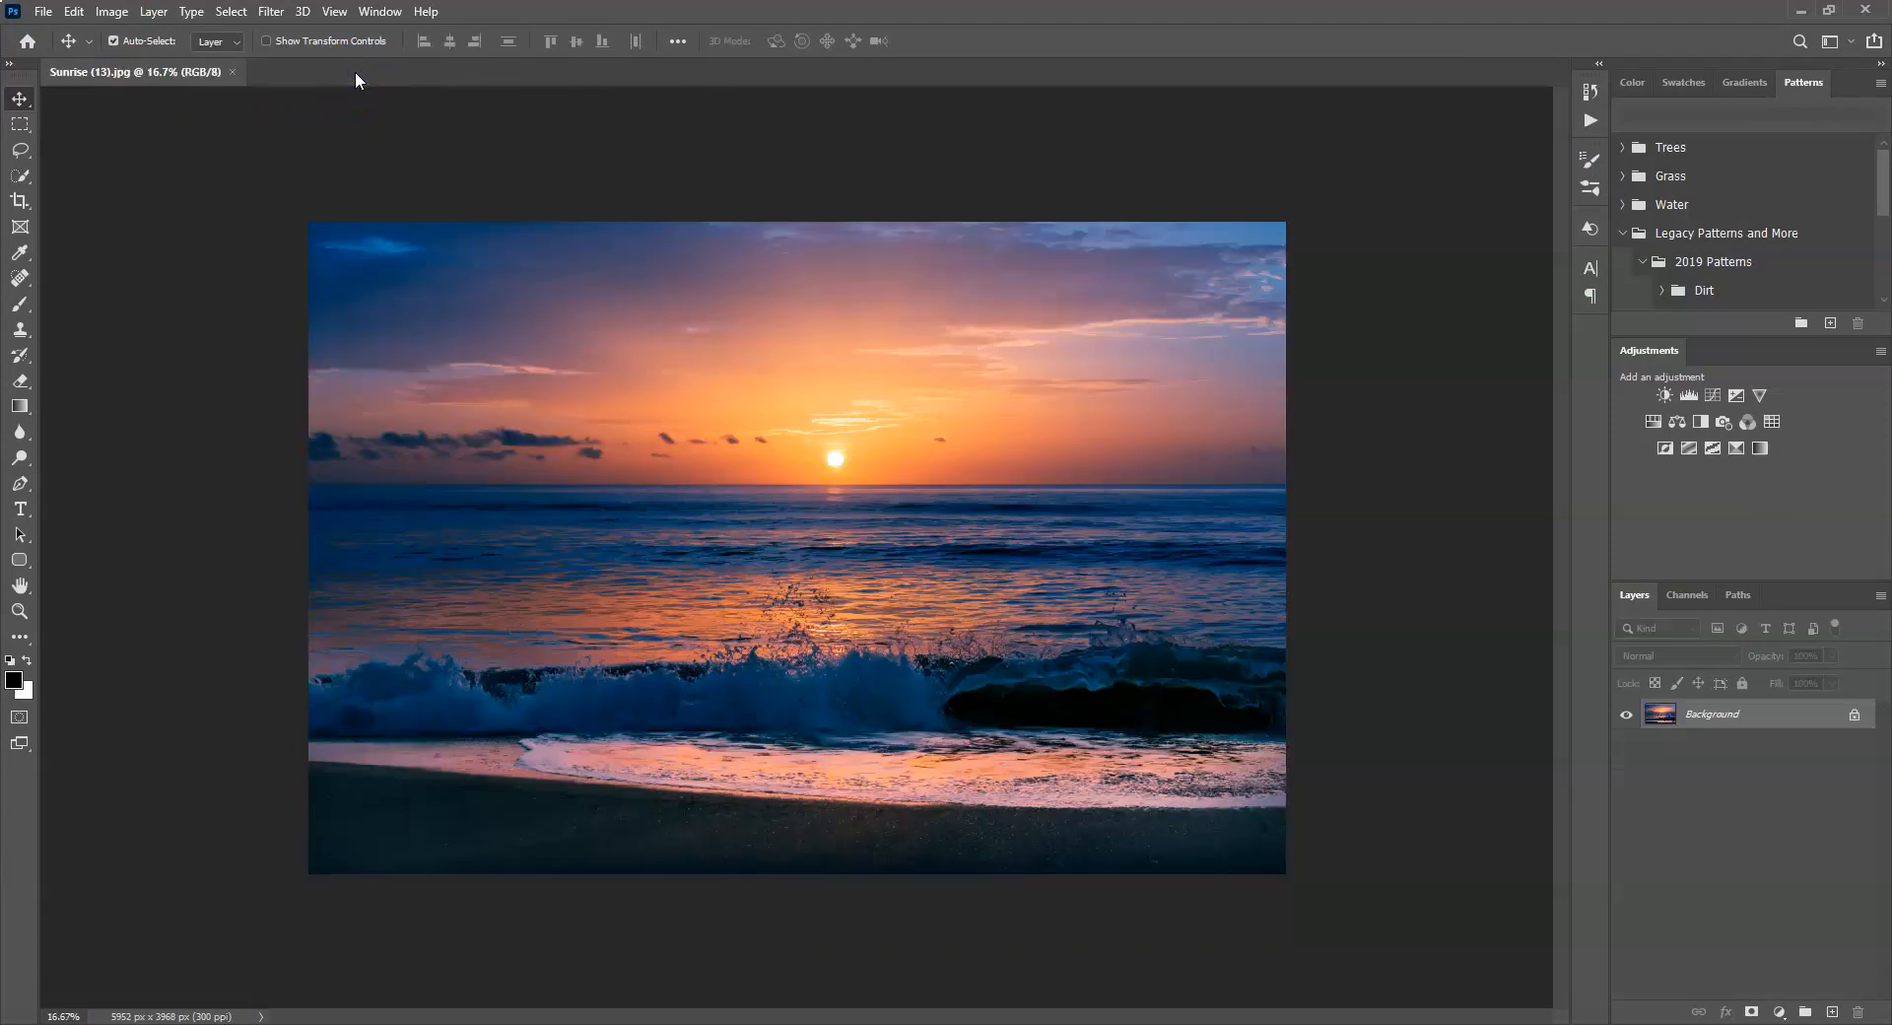
{"action": "left_click", "coordinate": [40, 12]}
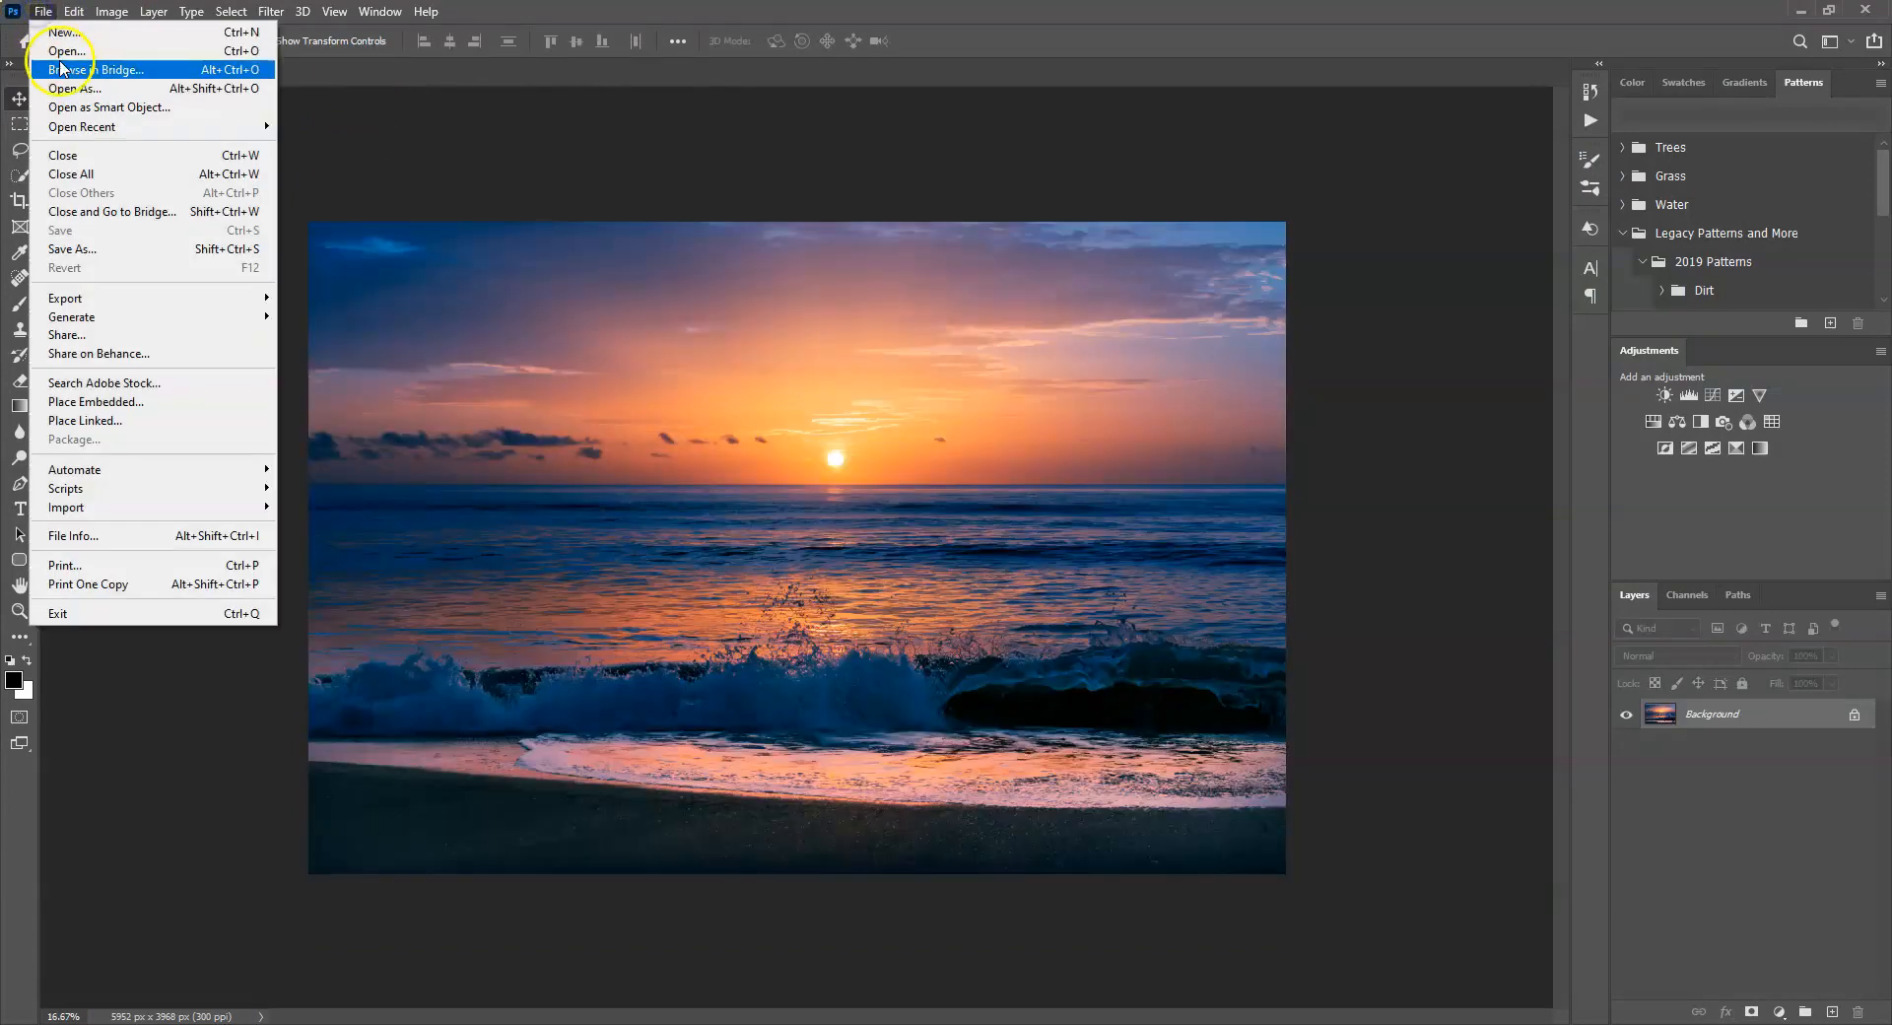
{"action": "left_click", "coordinate": [61, 54]}
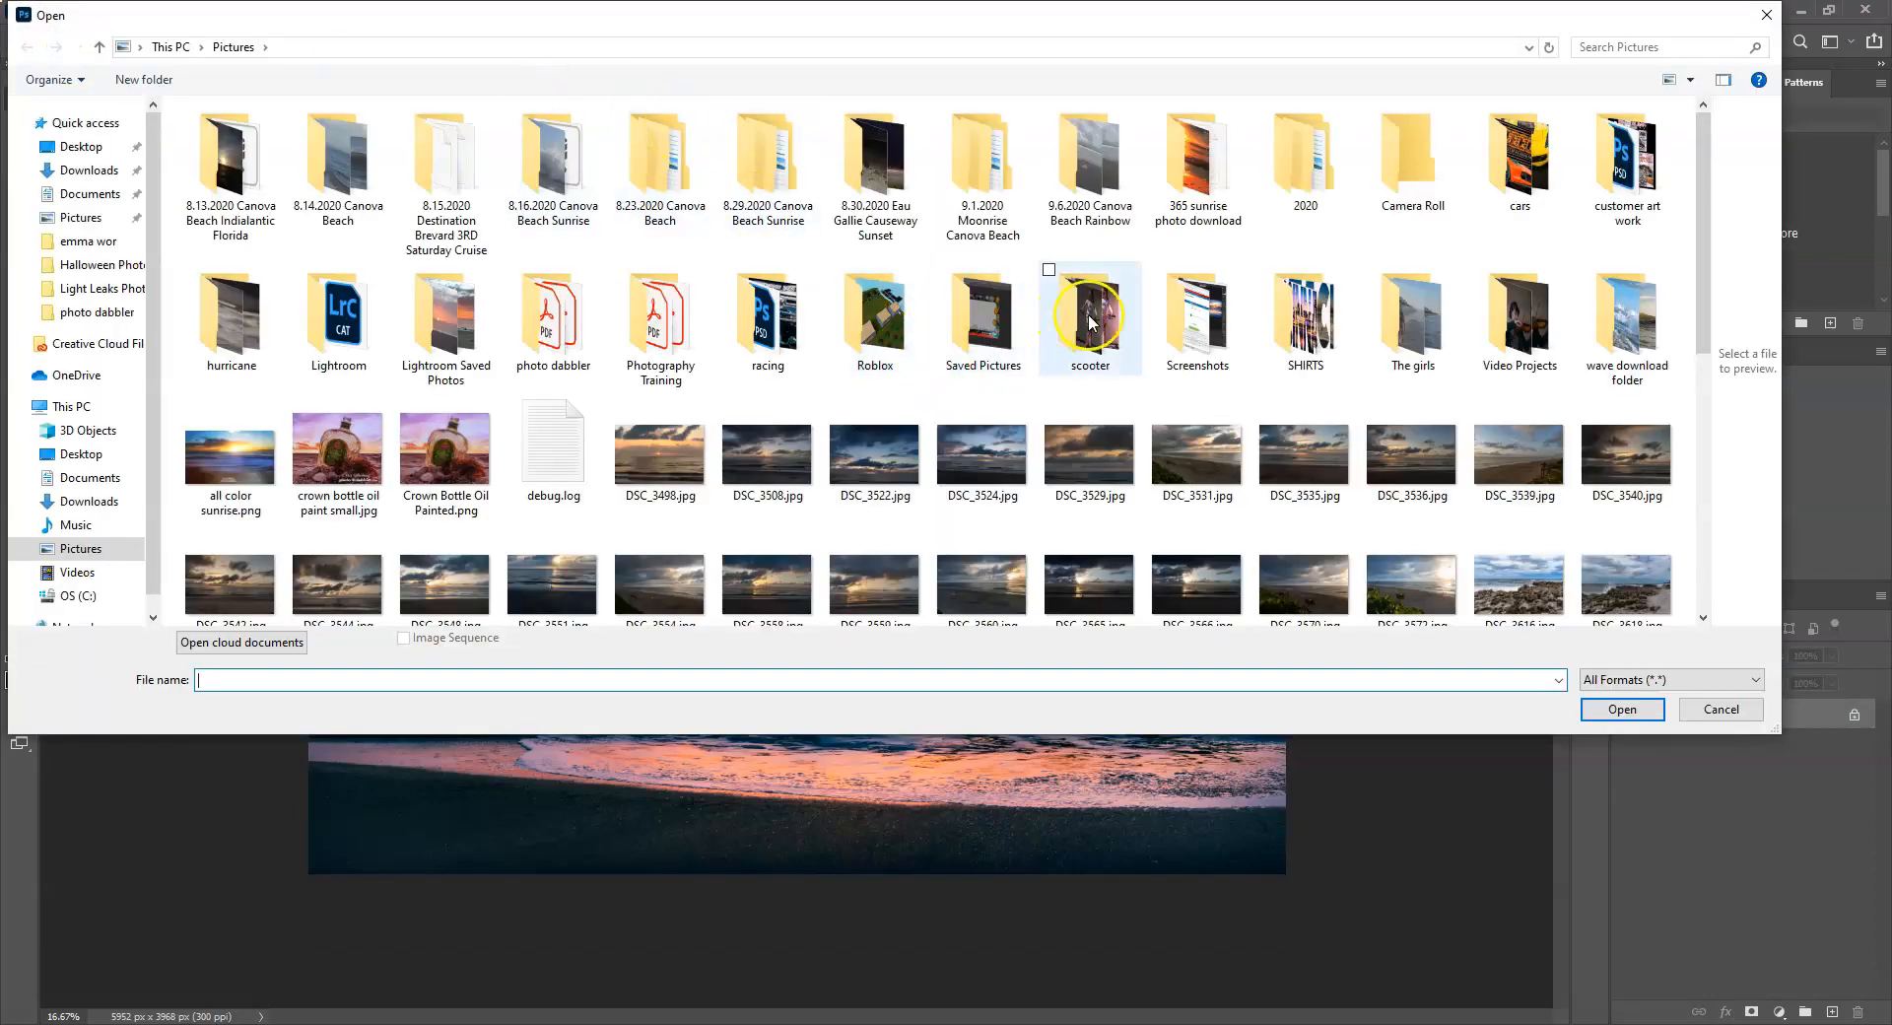
{"action": "scroll", "coordinate": [1093, 325], "scroll_direction": "down", "scroll_amount": 10}
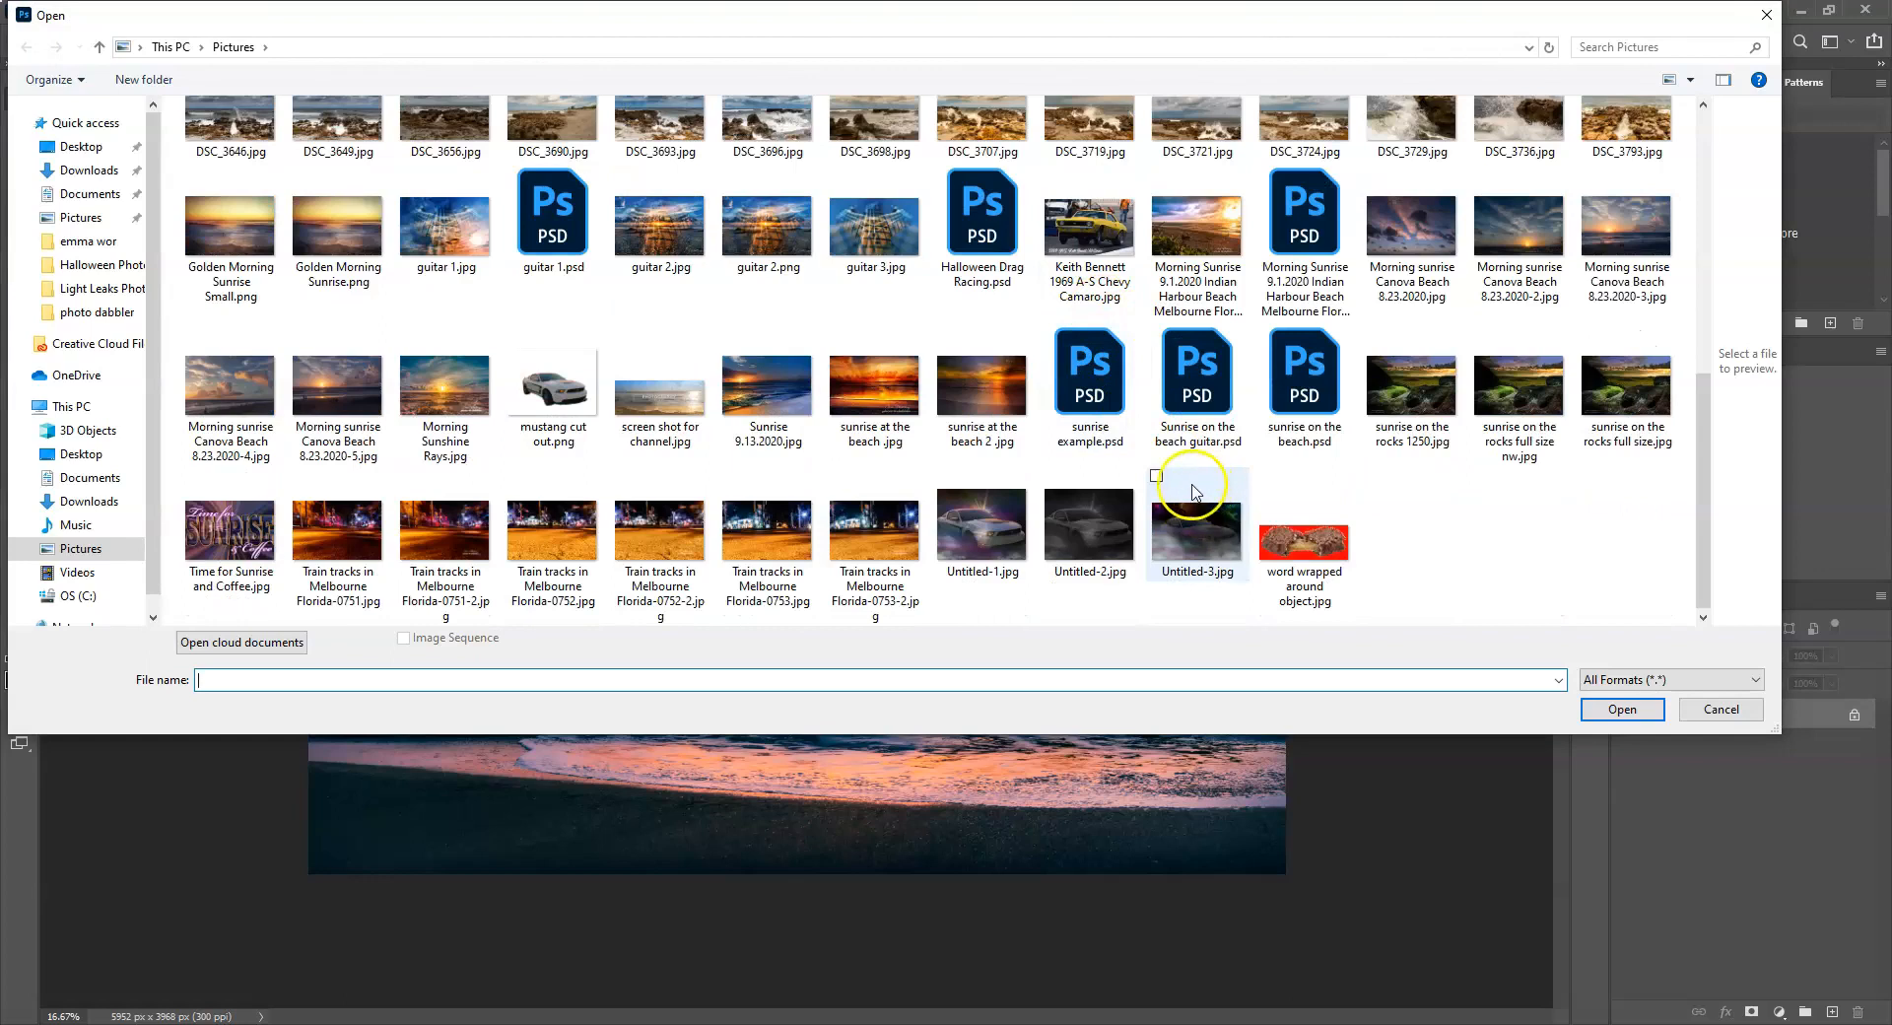
{"action": "left_click", "coordinate": [1085, 402]}
{"action": "left_click", "coordinate": [1616, 708]}
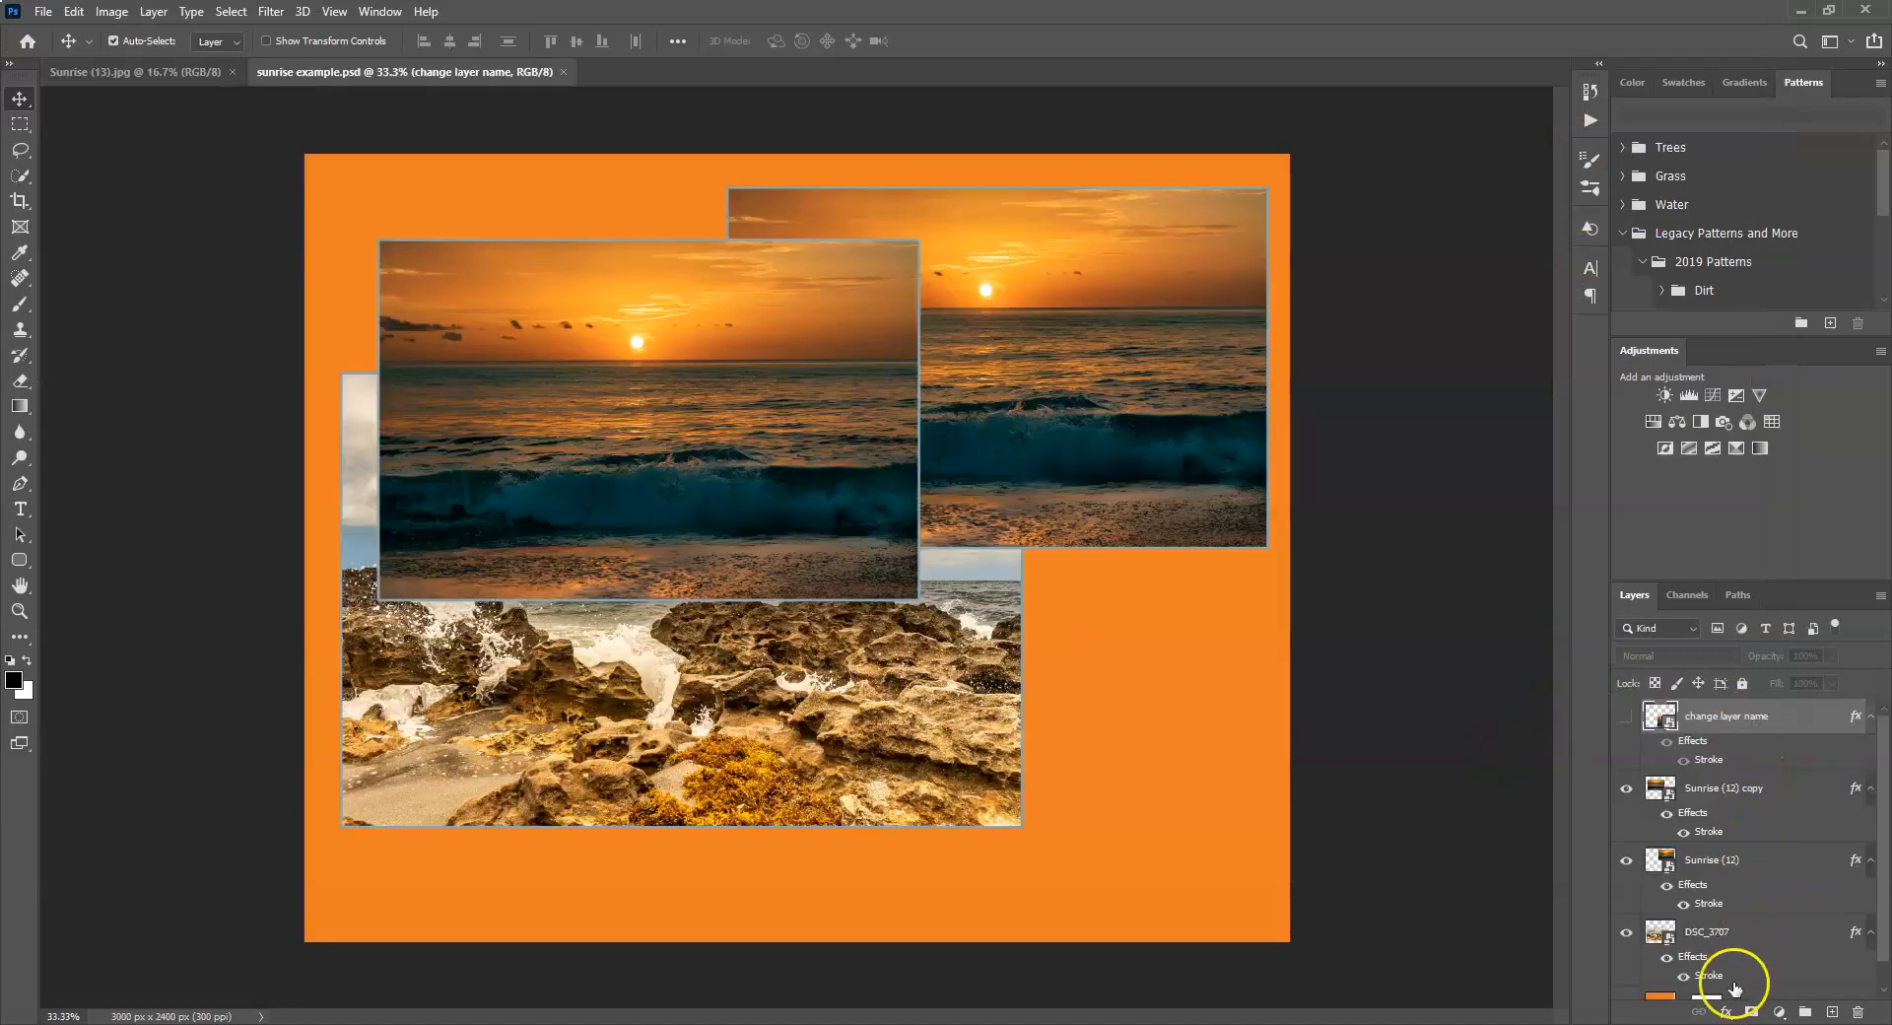
Show and re-hide the change layer name layer, and save a copy to Pictures on the computer as sunrise example.jpg in JPEG format.
{"action": "left_click", "coordinate": [1625, 716]}
{"action": "left_click", "coordinate": [1626, 717]}
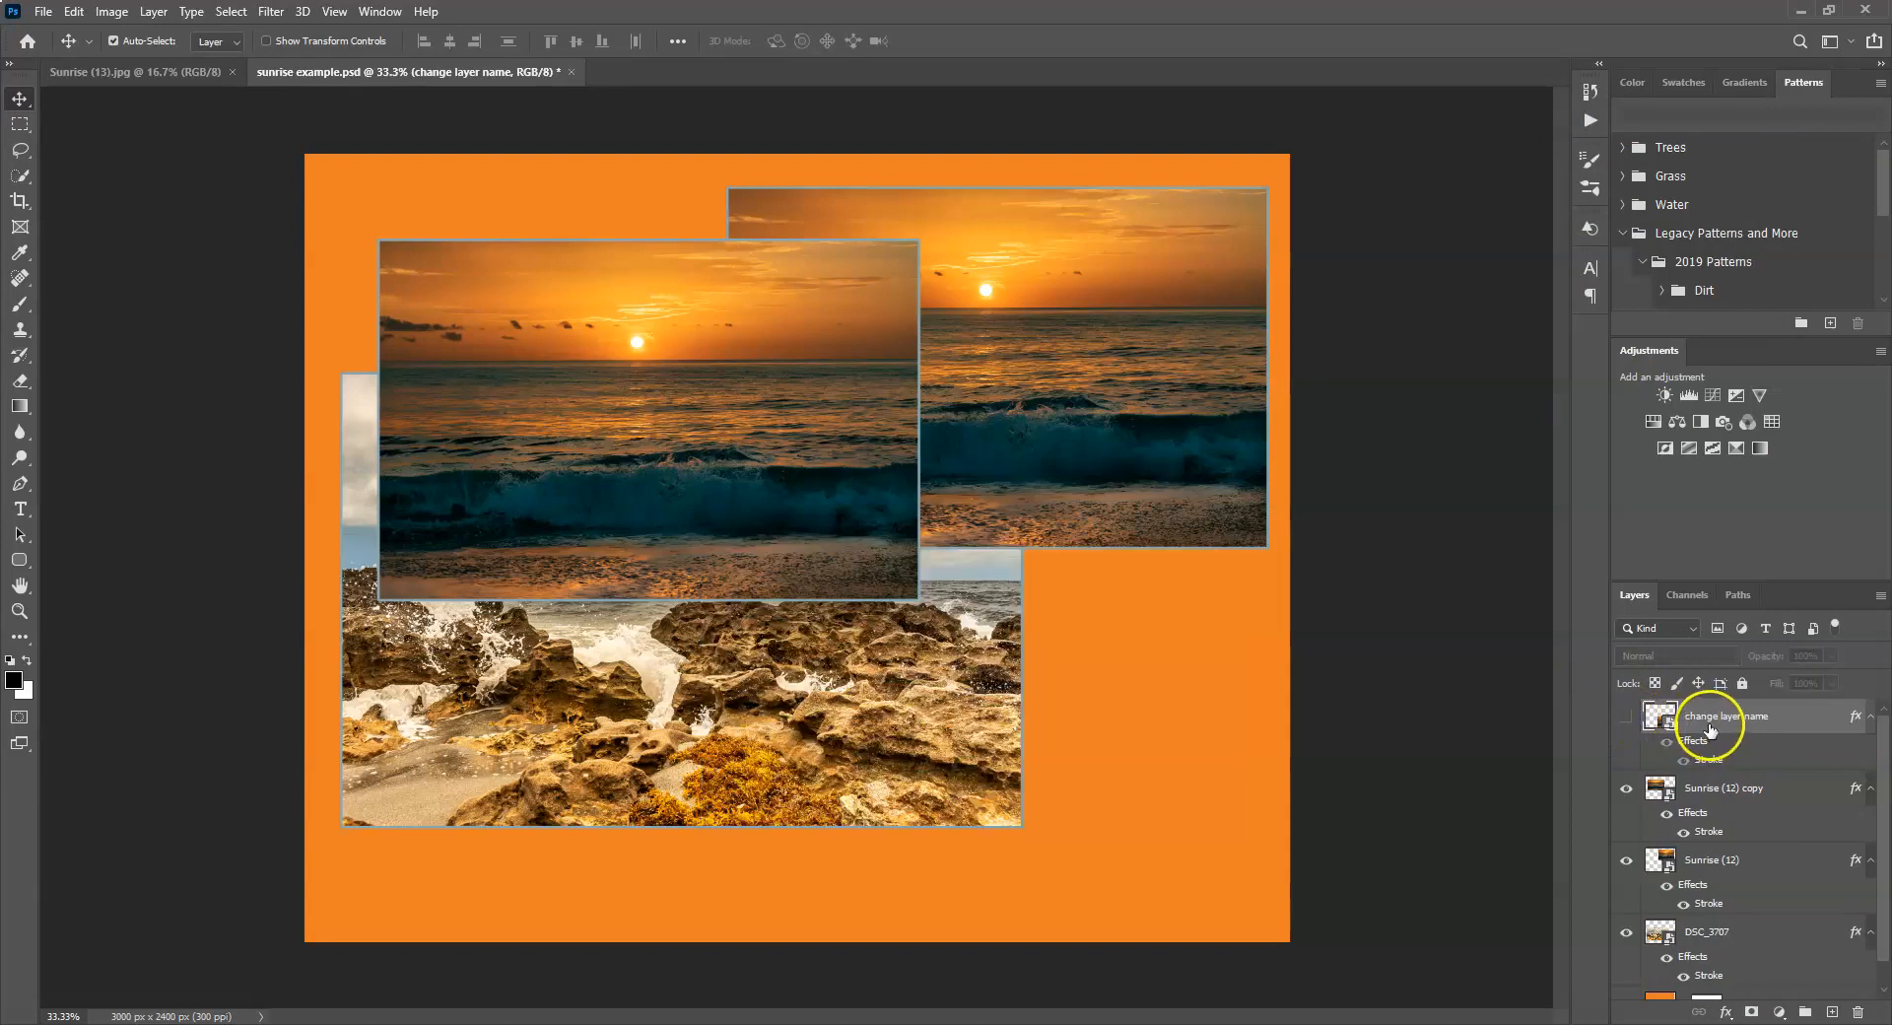
{"action": "left_click", "coordinate": [42, 10]}
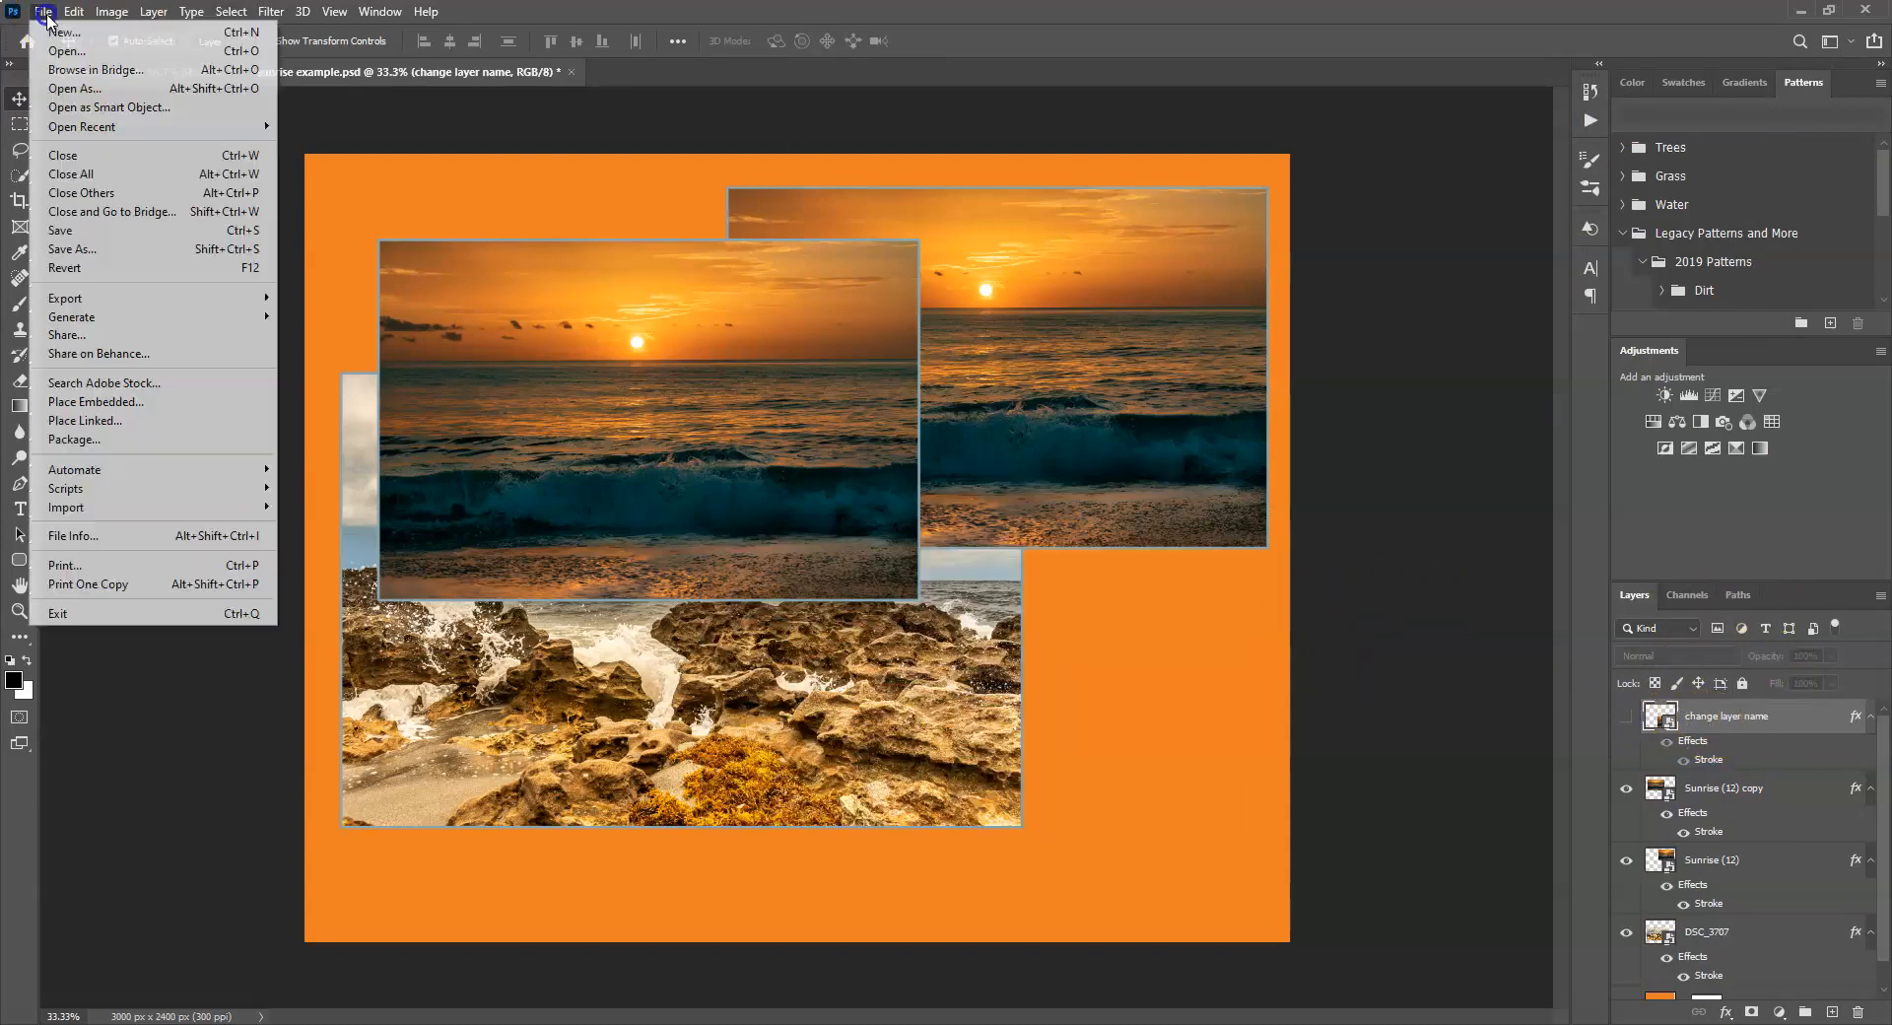
{"action": "left_click", "coordinate": [76, 248]}
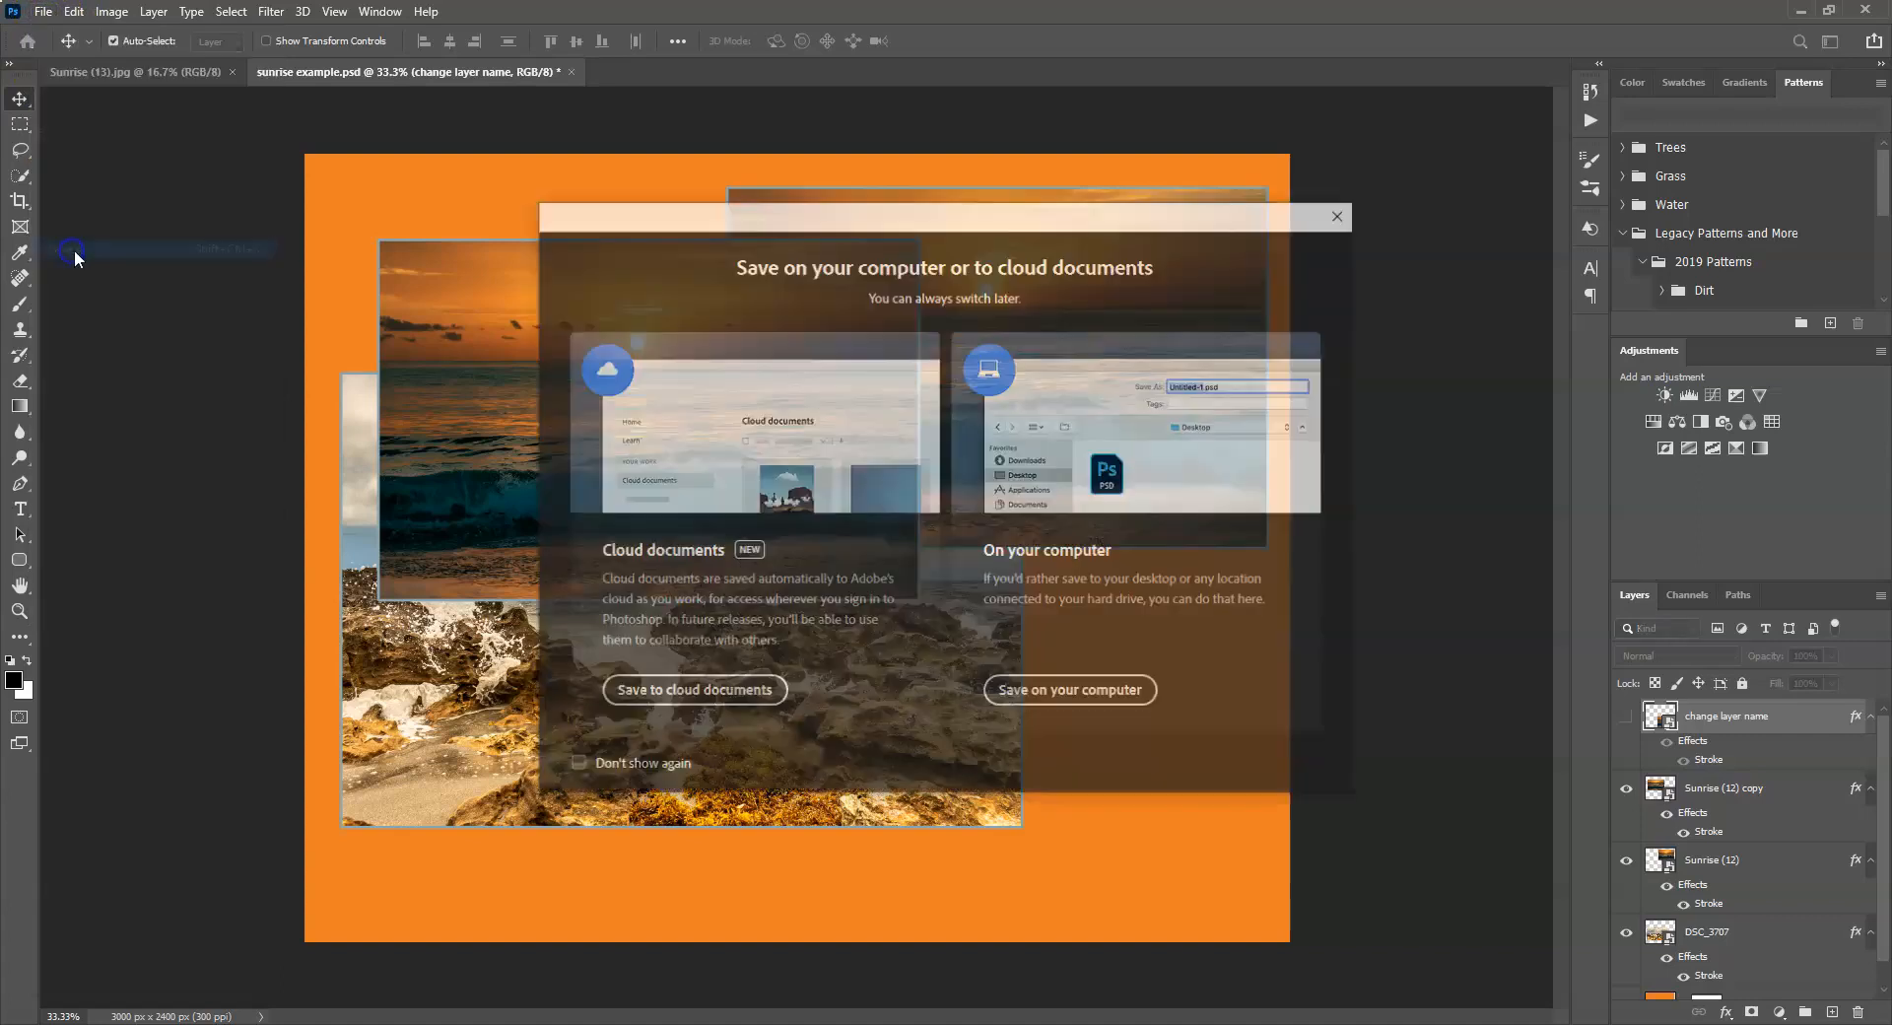
{"action": "left_click", "coordinate": [1068, 702]}
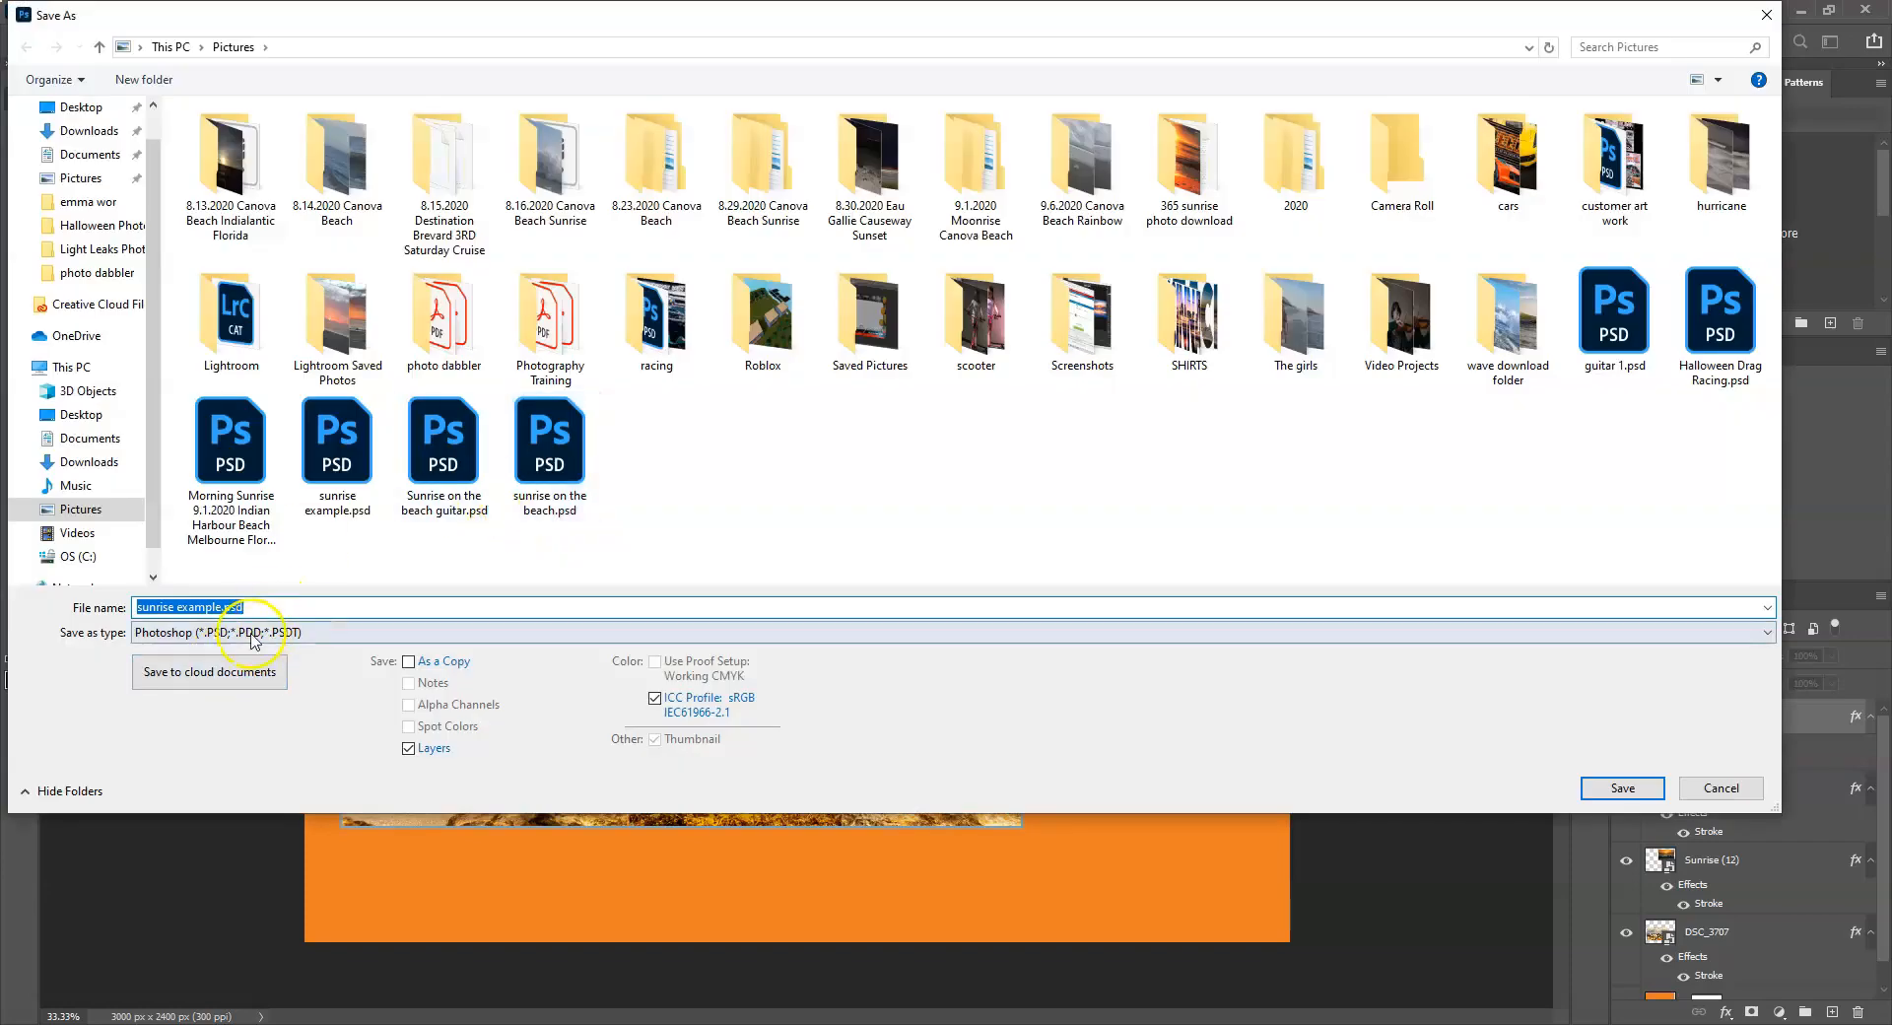
{"action": "left_click", "coordinate": [211, 631]}
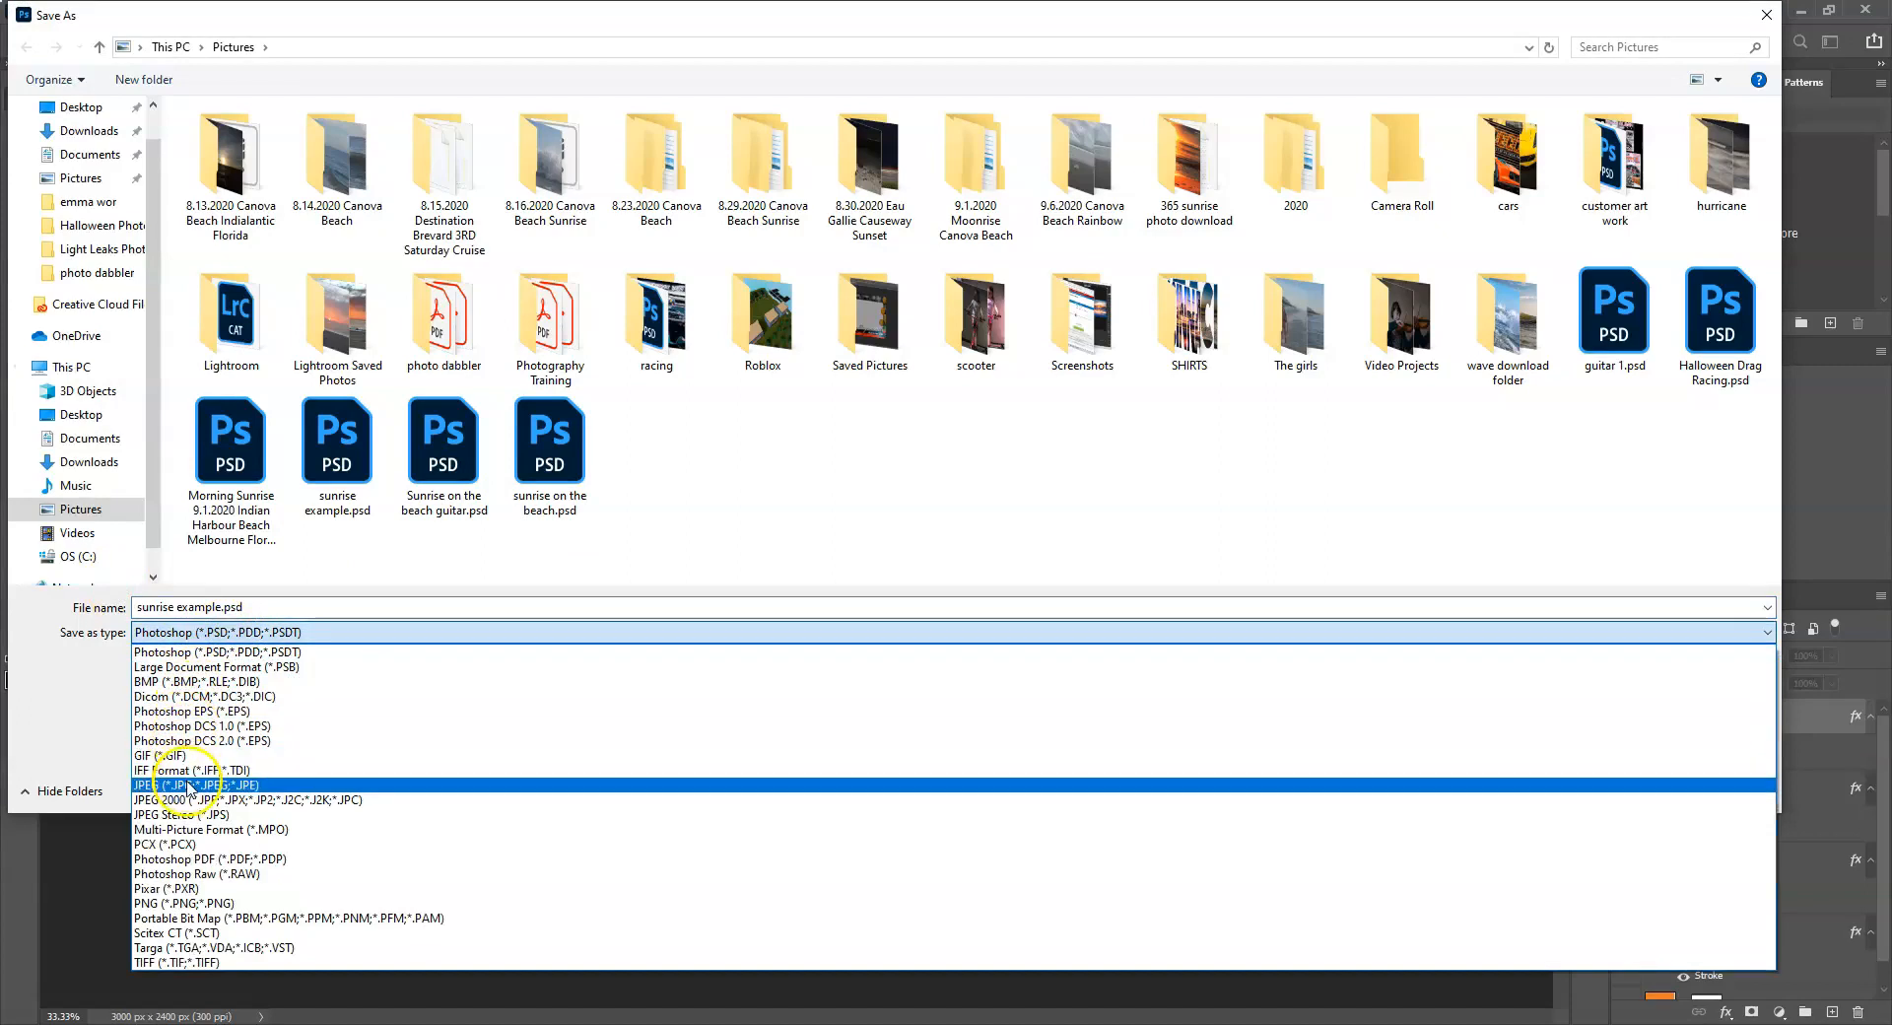
{"action": "left_click", "coordinate": [188, 786]}
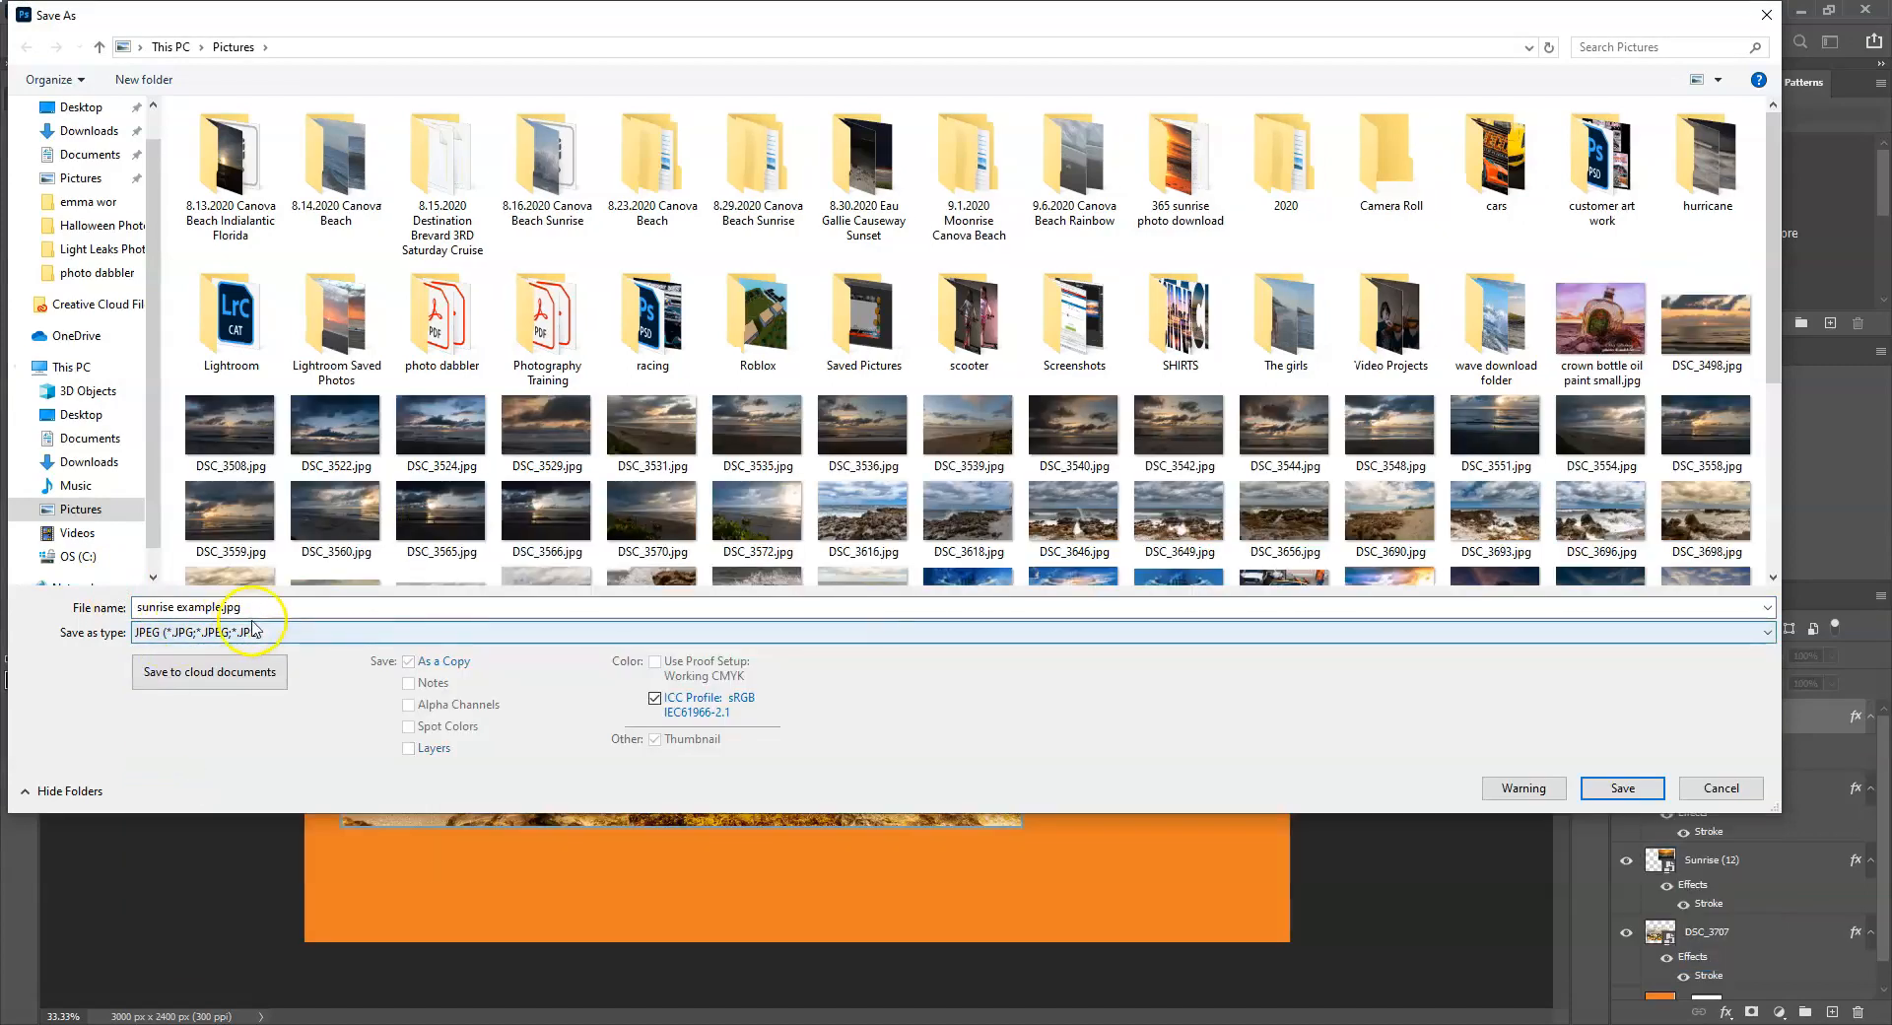
{"action": "left_click", "coordinate": [1623, 789]}
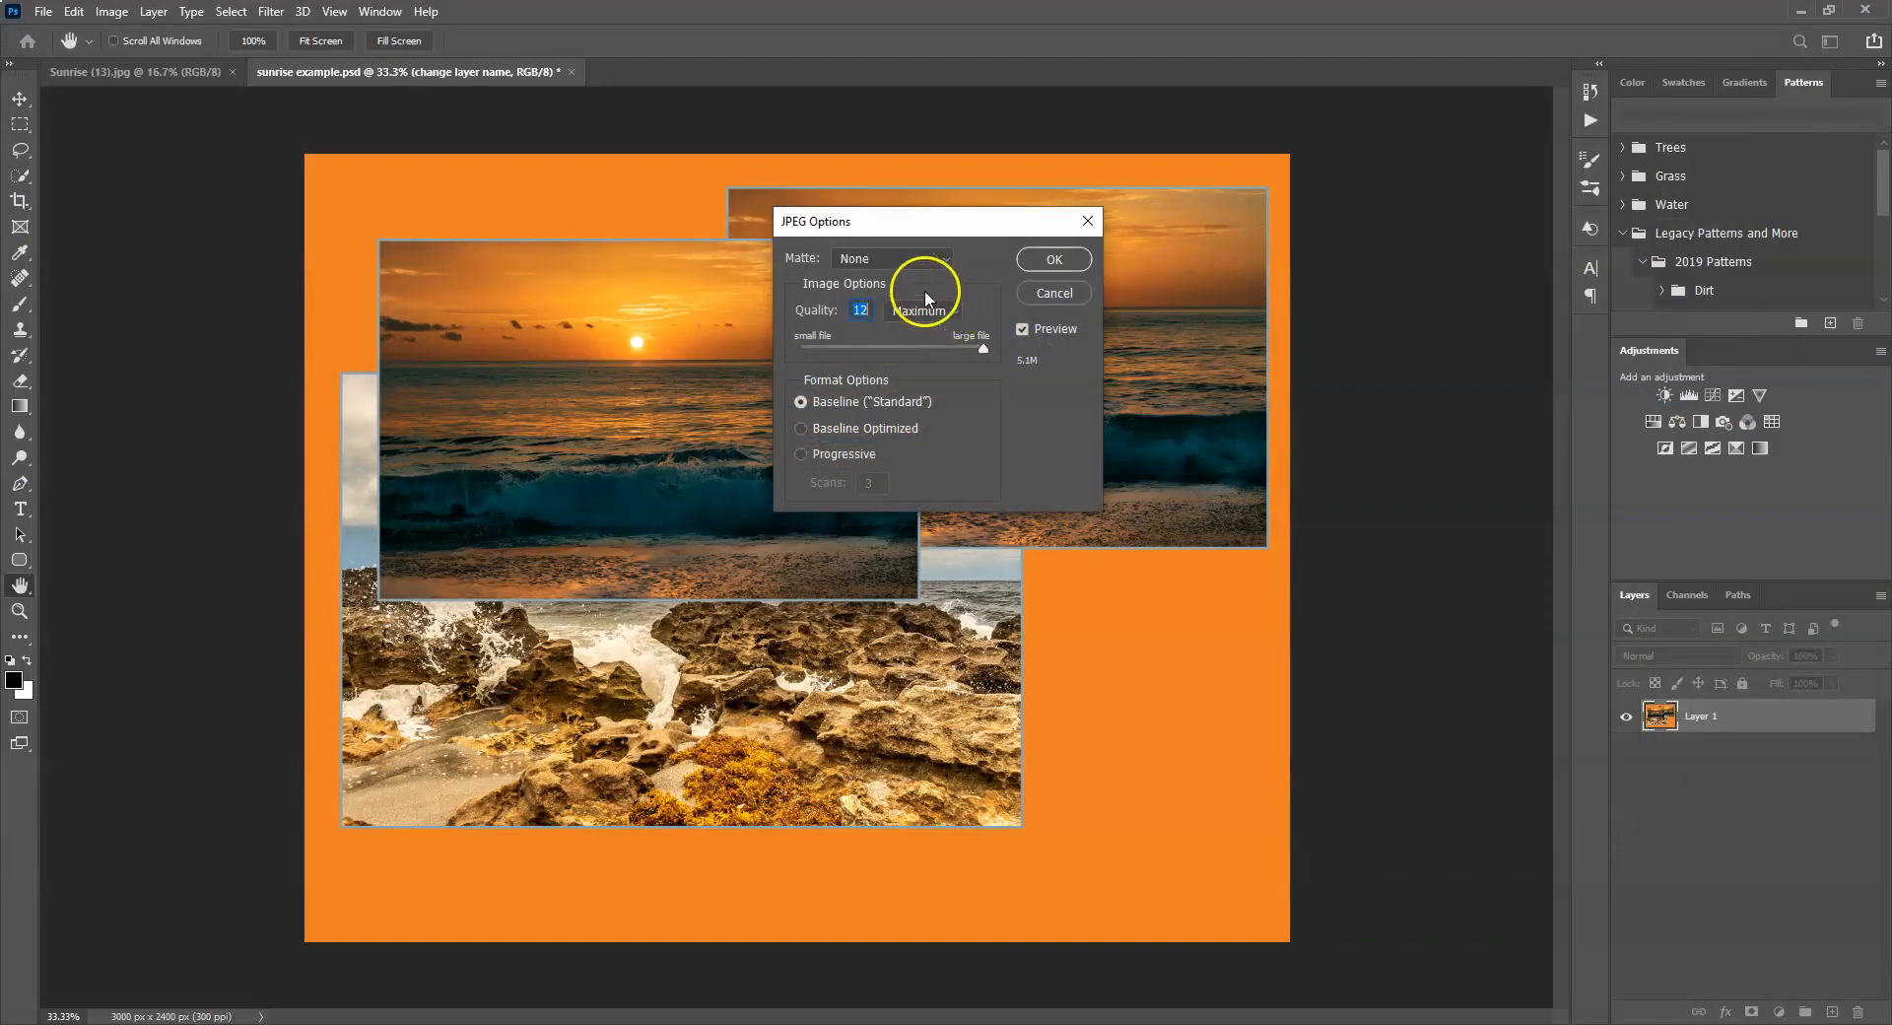
Review the matte choices but keep None, try JPEG quality levels between Low and Maximum, and finish saving with the Baseline ("Standard") format.
{"action": "left_click", "coordinate": [931, 258]}
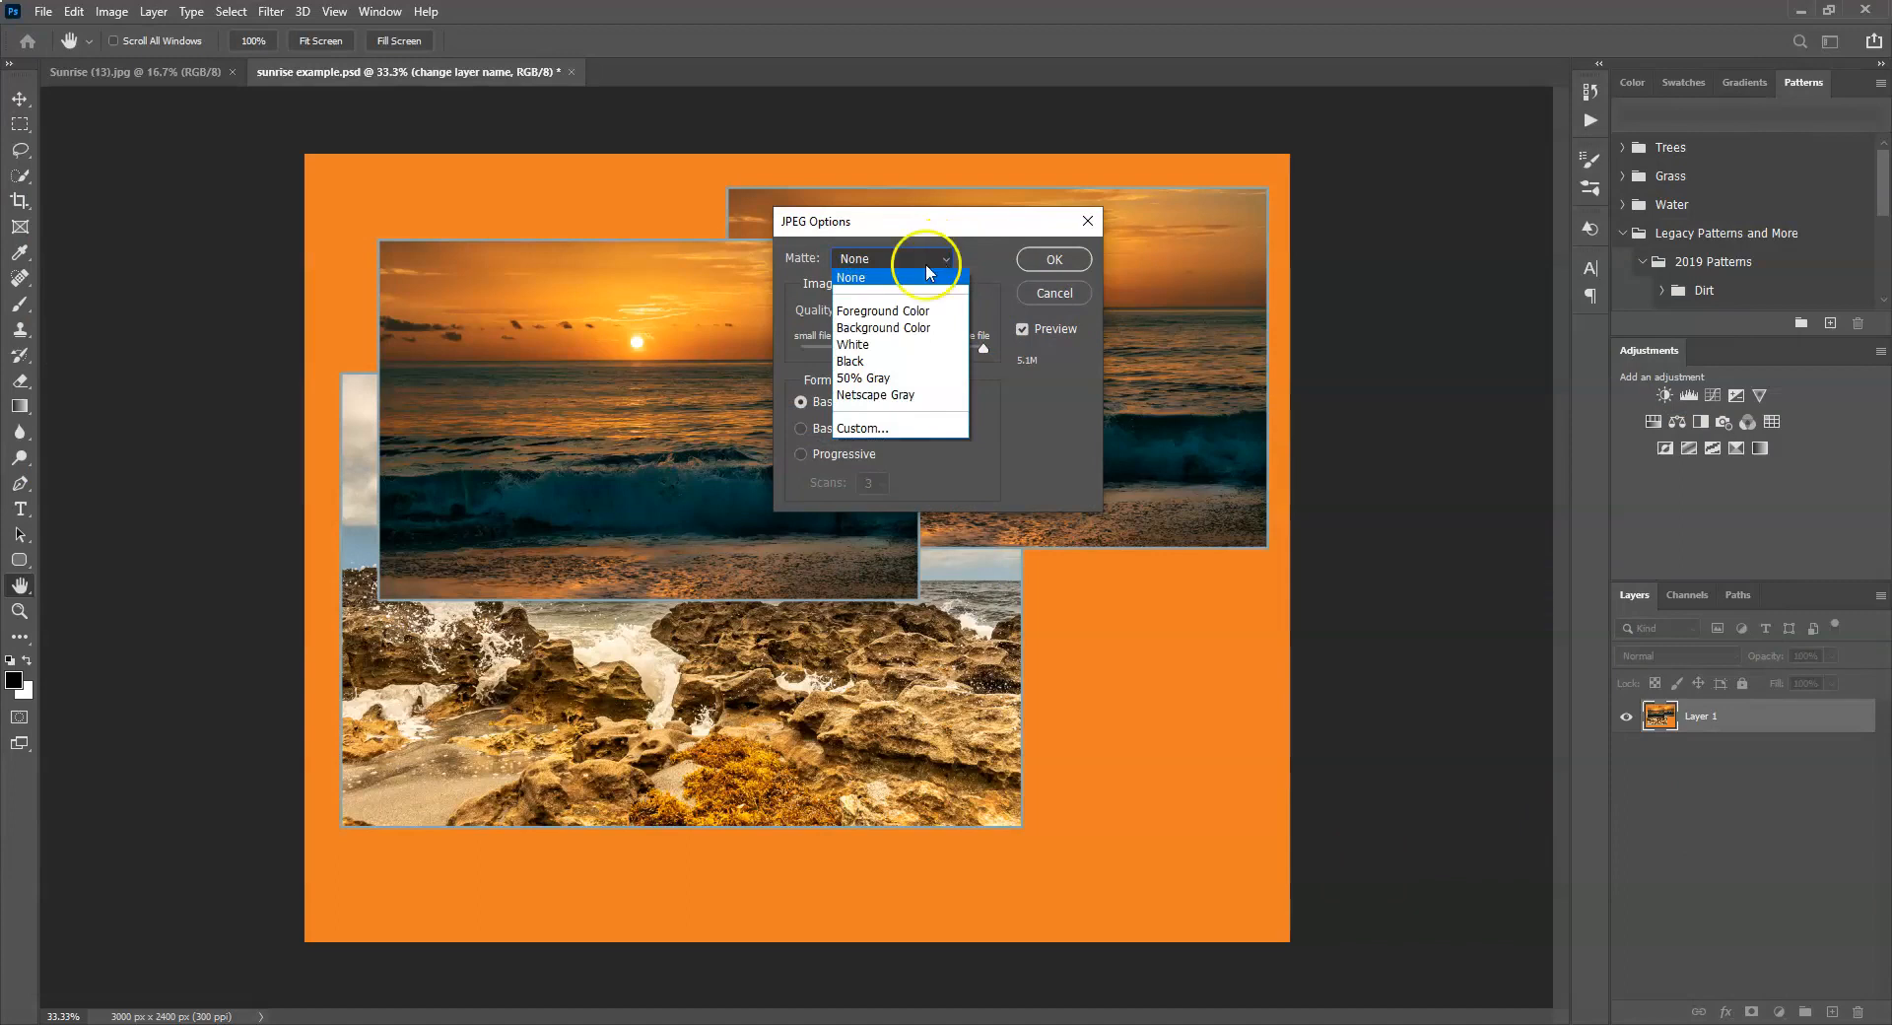
{"action": "left_click", "coordinate": [929, 258]}
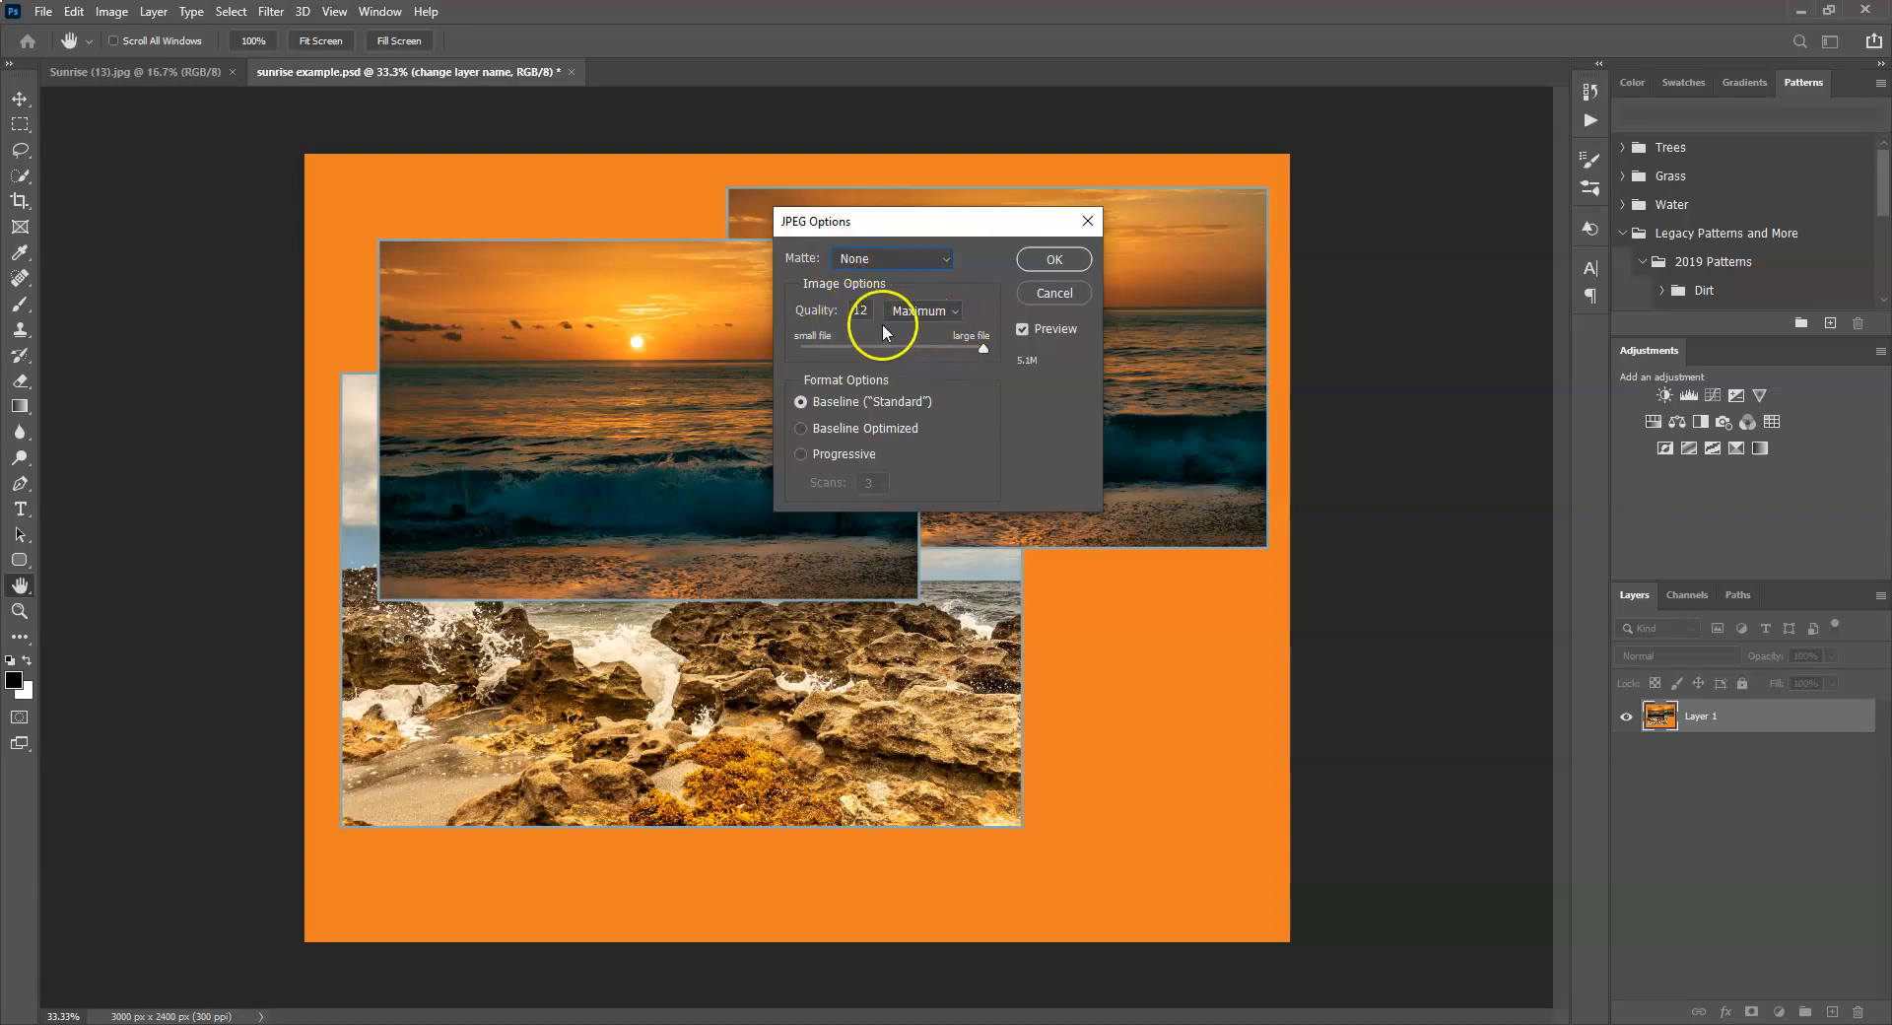
{"action": "left_click_drag", "start_coordinate": [982, 350], "coordinate": [920, 361]}
{"action": "left_click", "coordinate": [1001, 351]}
{"action": "left_click_drag", "start_coordinate": [985, 347], "coordinate": [932, 350]}
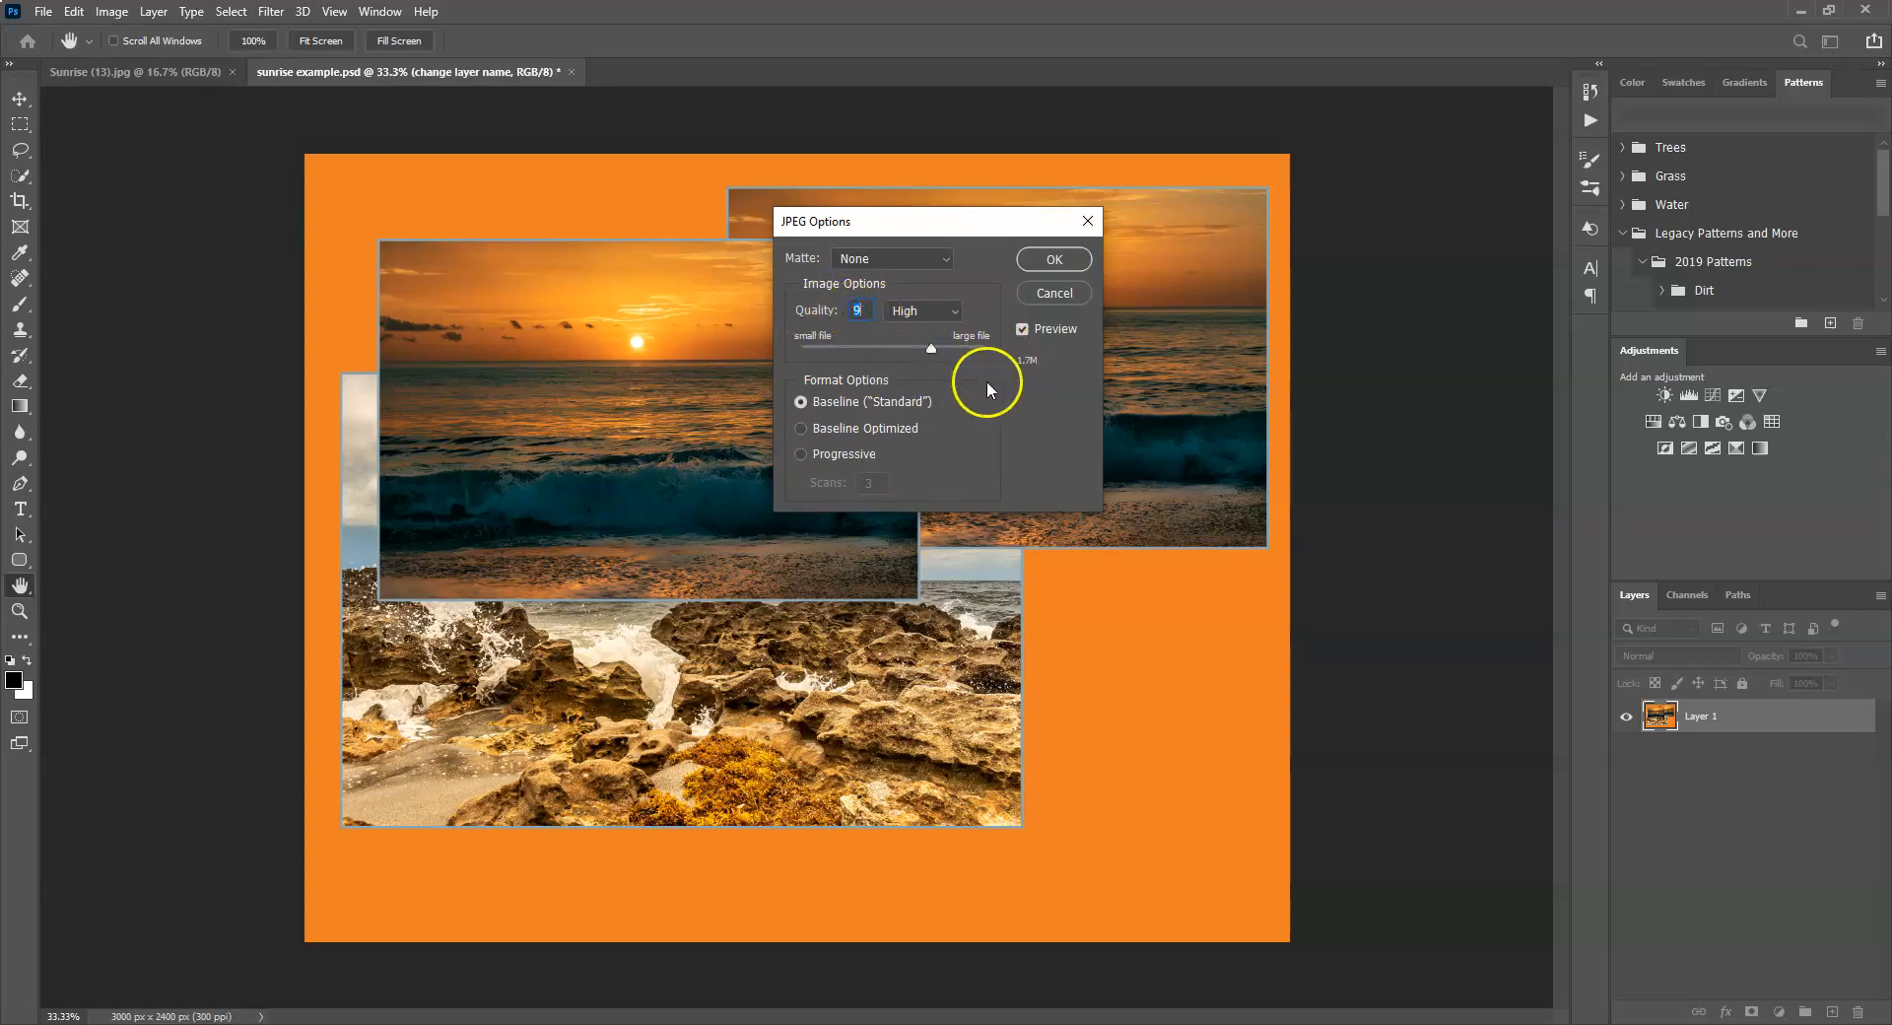
{"action": "left_click_drag", "start_coordinate": [931, 349], "coordinate": [951, 351]}
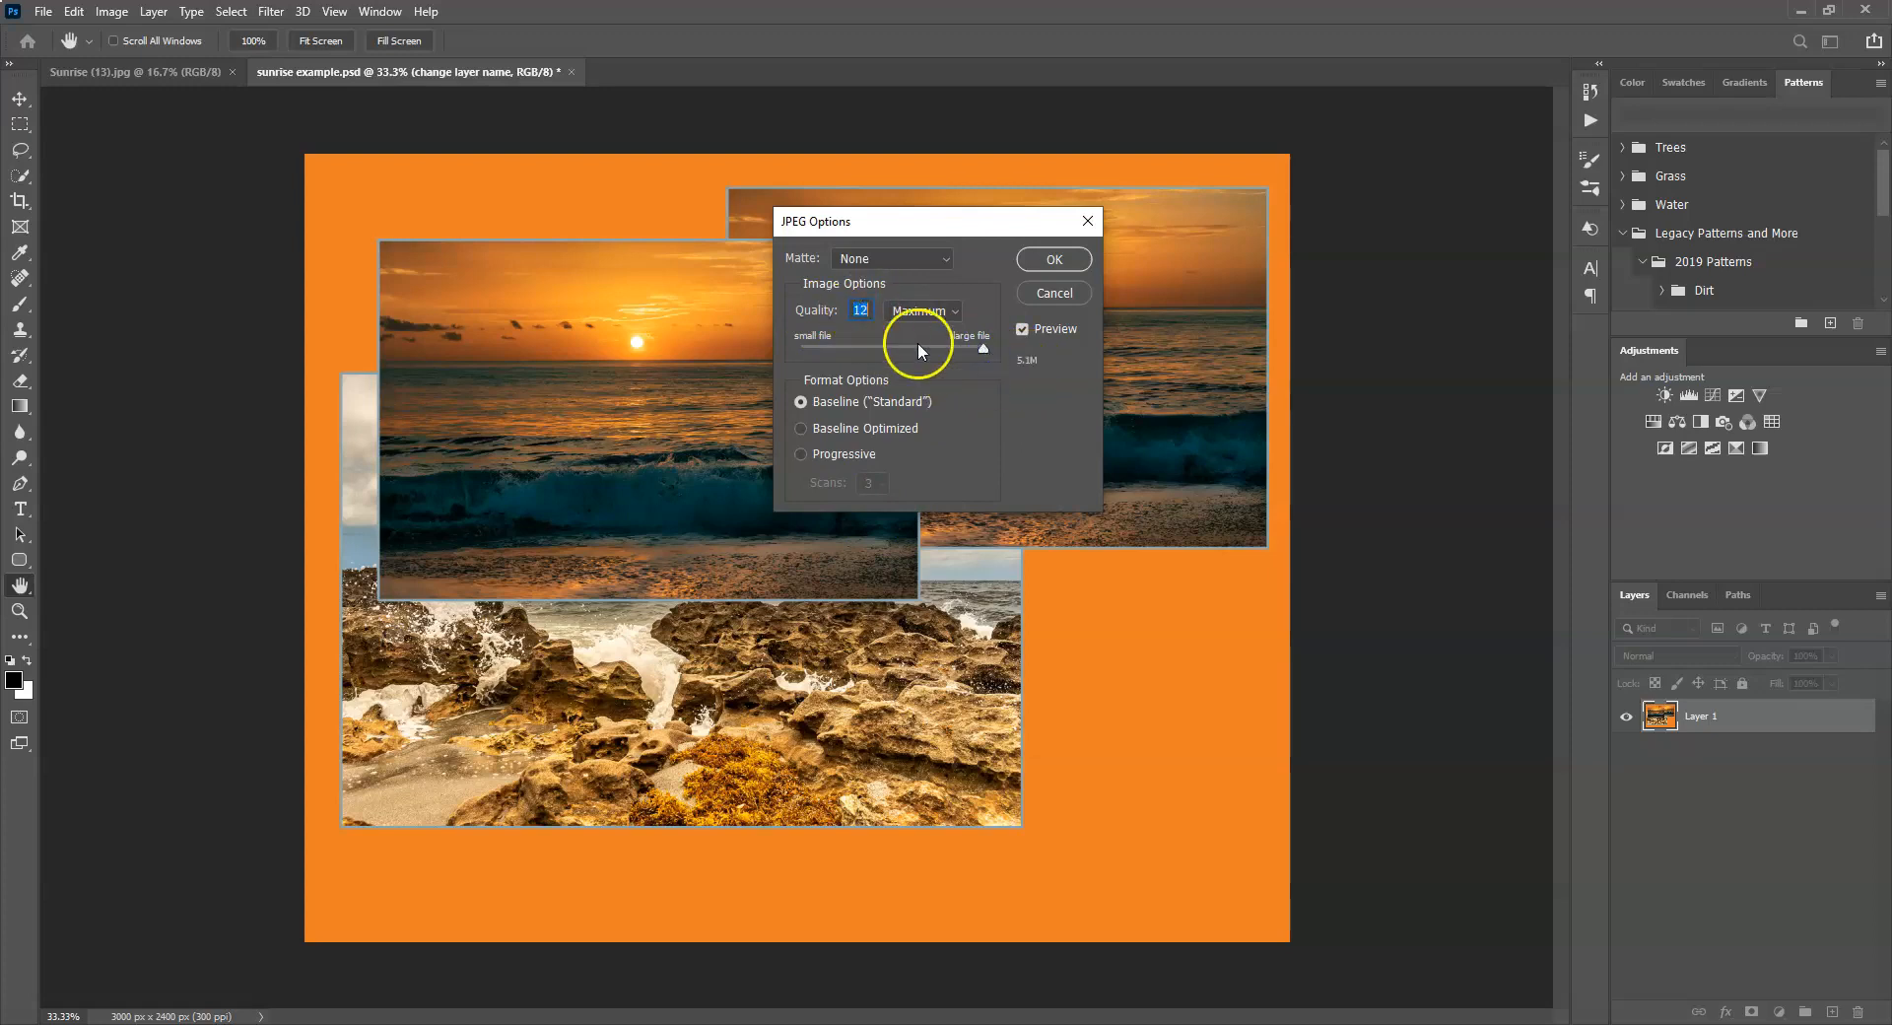
{"action": "left_click", "coordinate": [982, 350]}
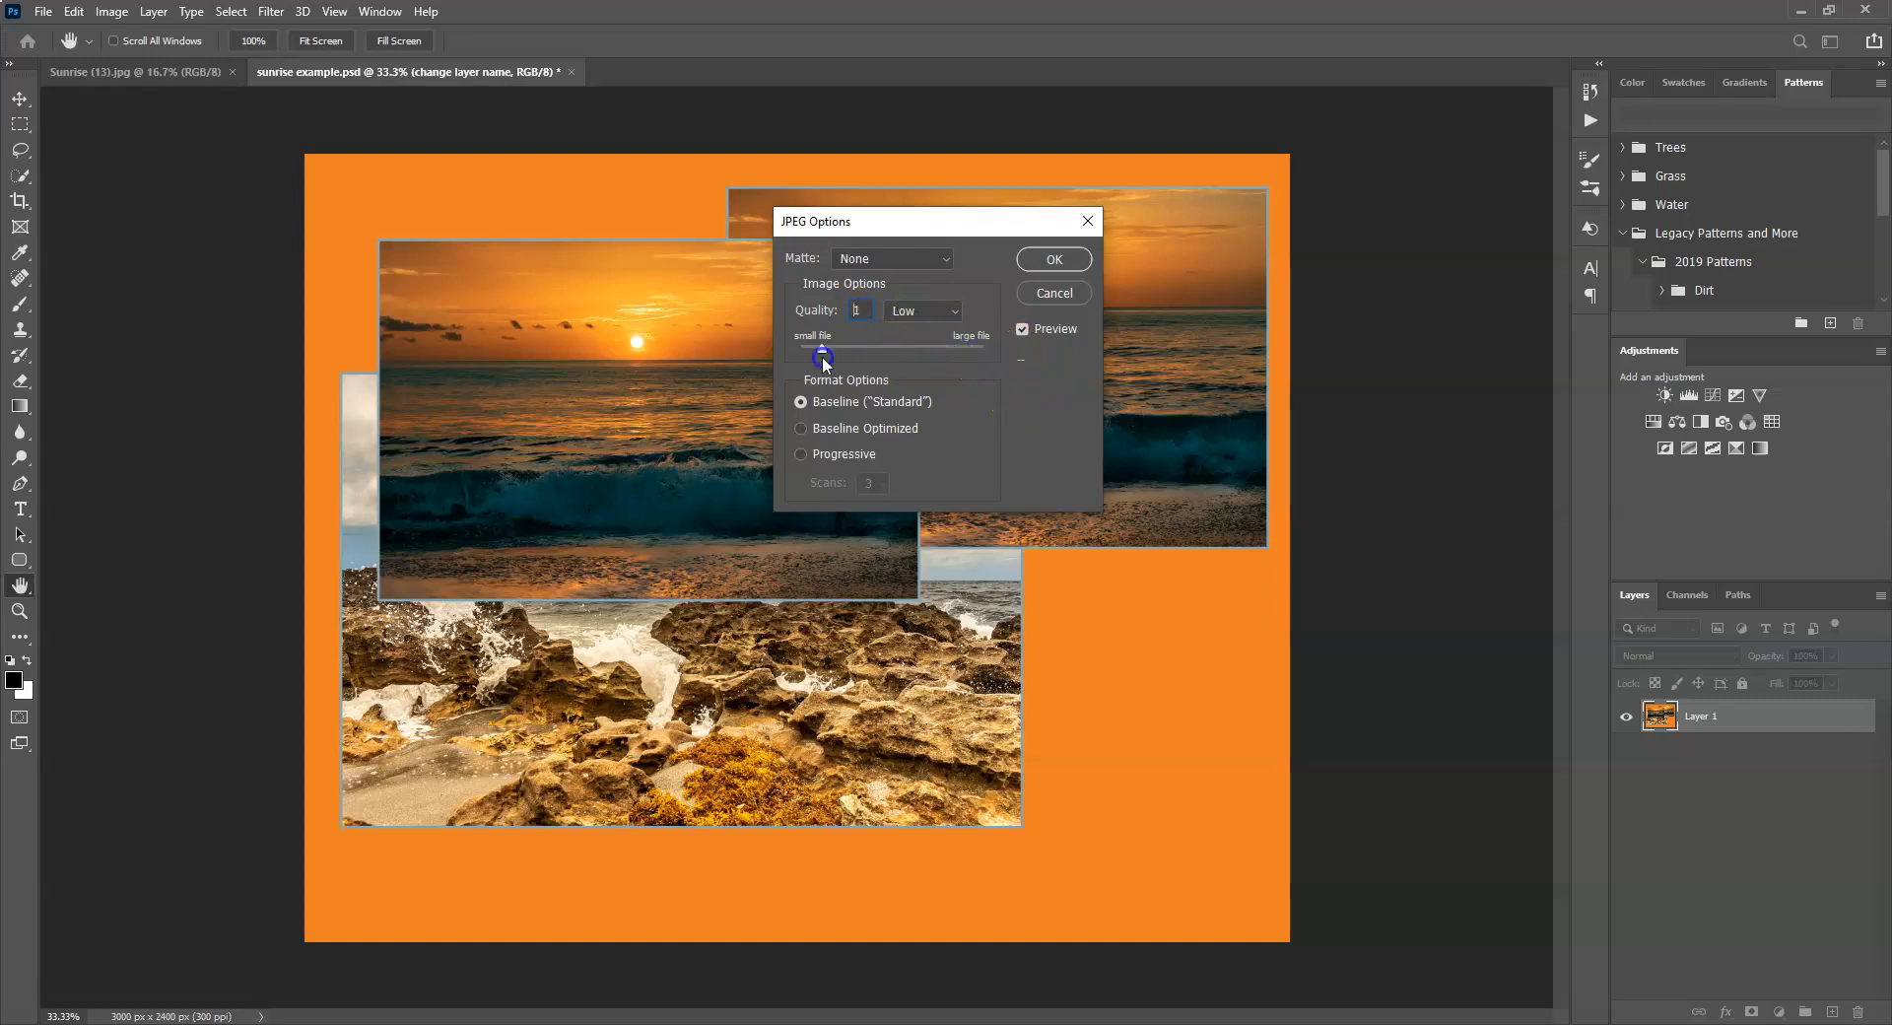
{"action": "left_click_drag", "start_coordinate": [829, 362], "coordinate": [831, 361]}
{"action": "left_click_drag", "start_coordinate": [829, 349], "coordinate": [929, 347]}
{"action": "left_click", "coordinate": [1052, 262]}
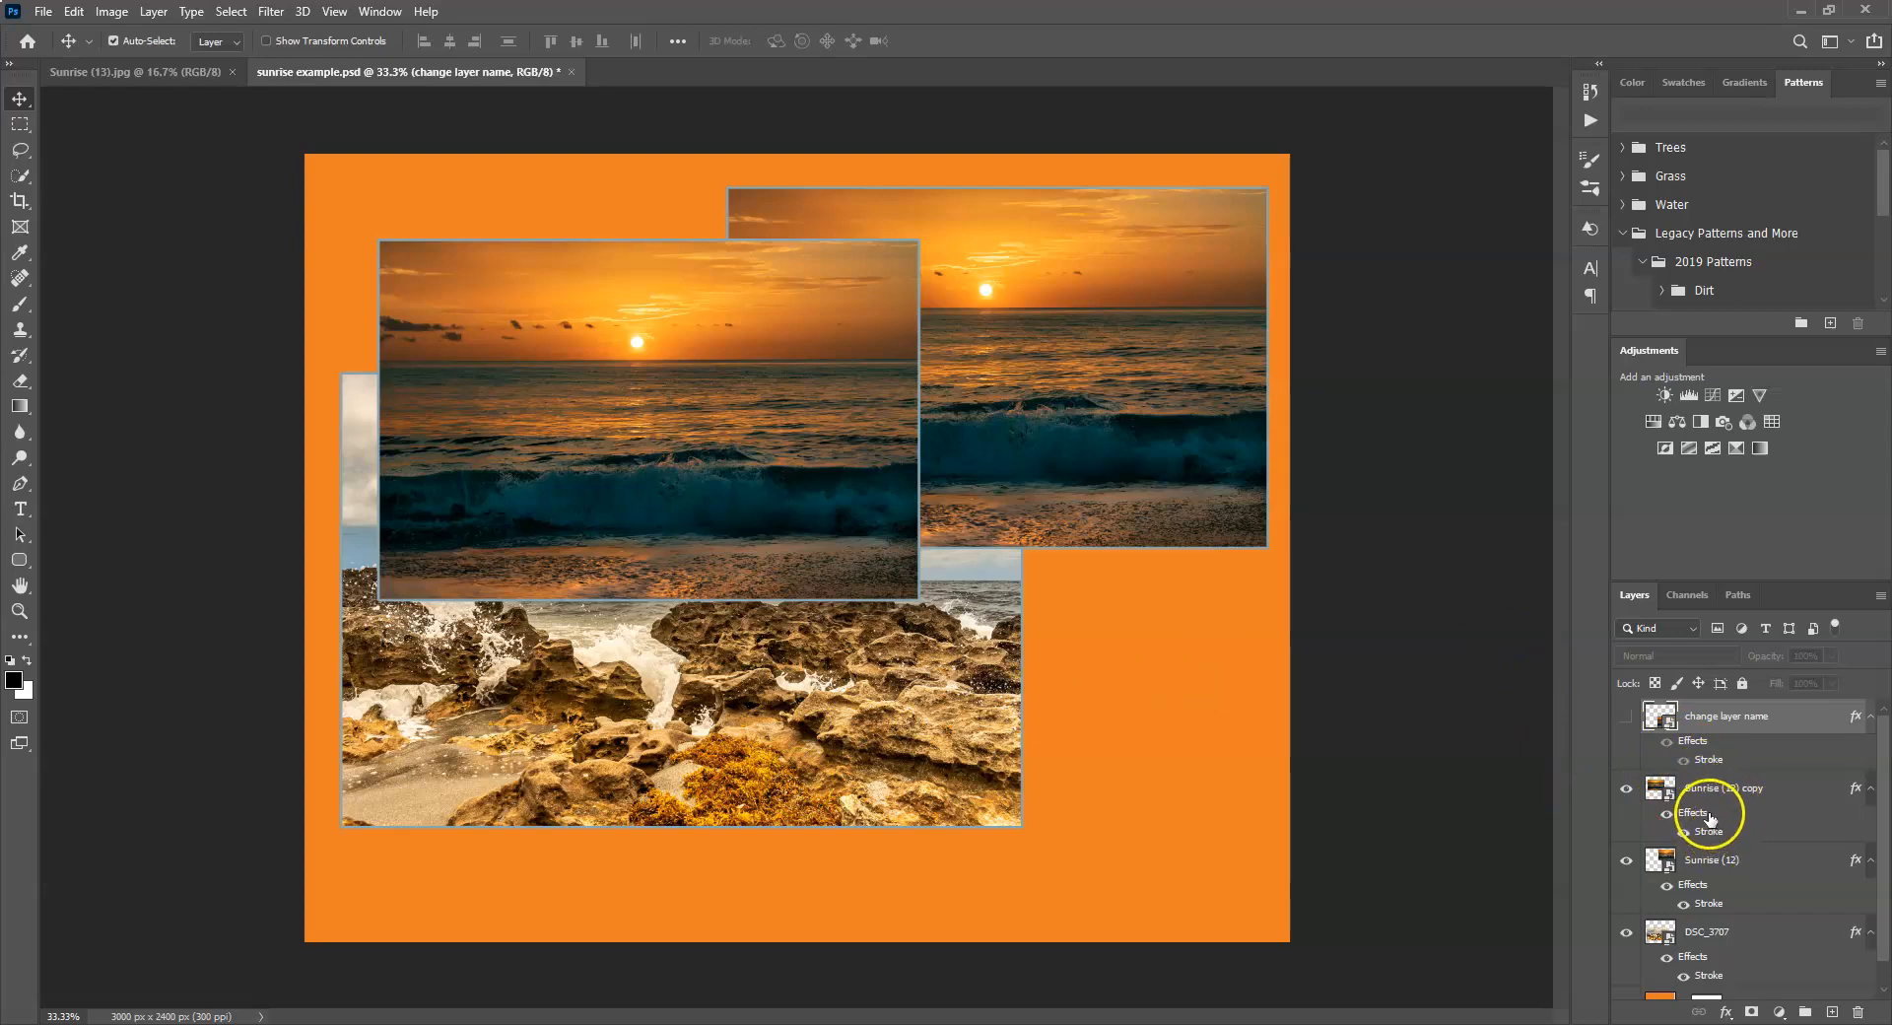
{"action": "scroll", "coordinate": [1710, 817], "scroll_direction": "down", "scroll_amount": 1}
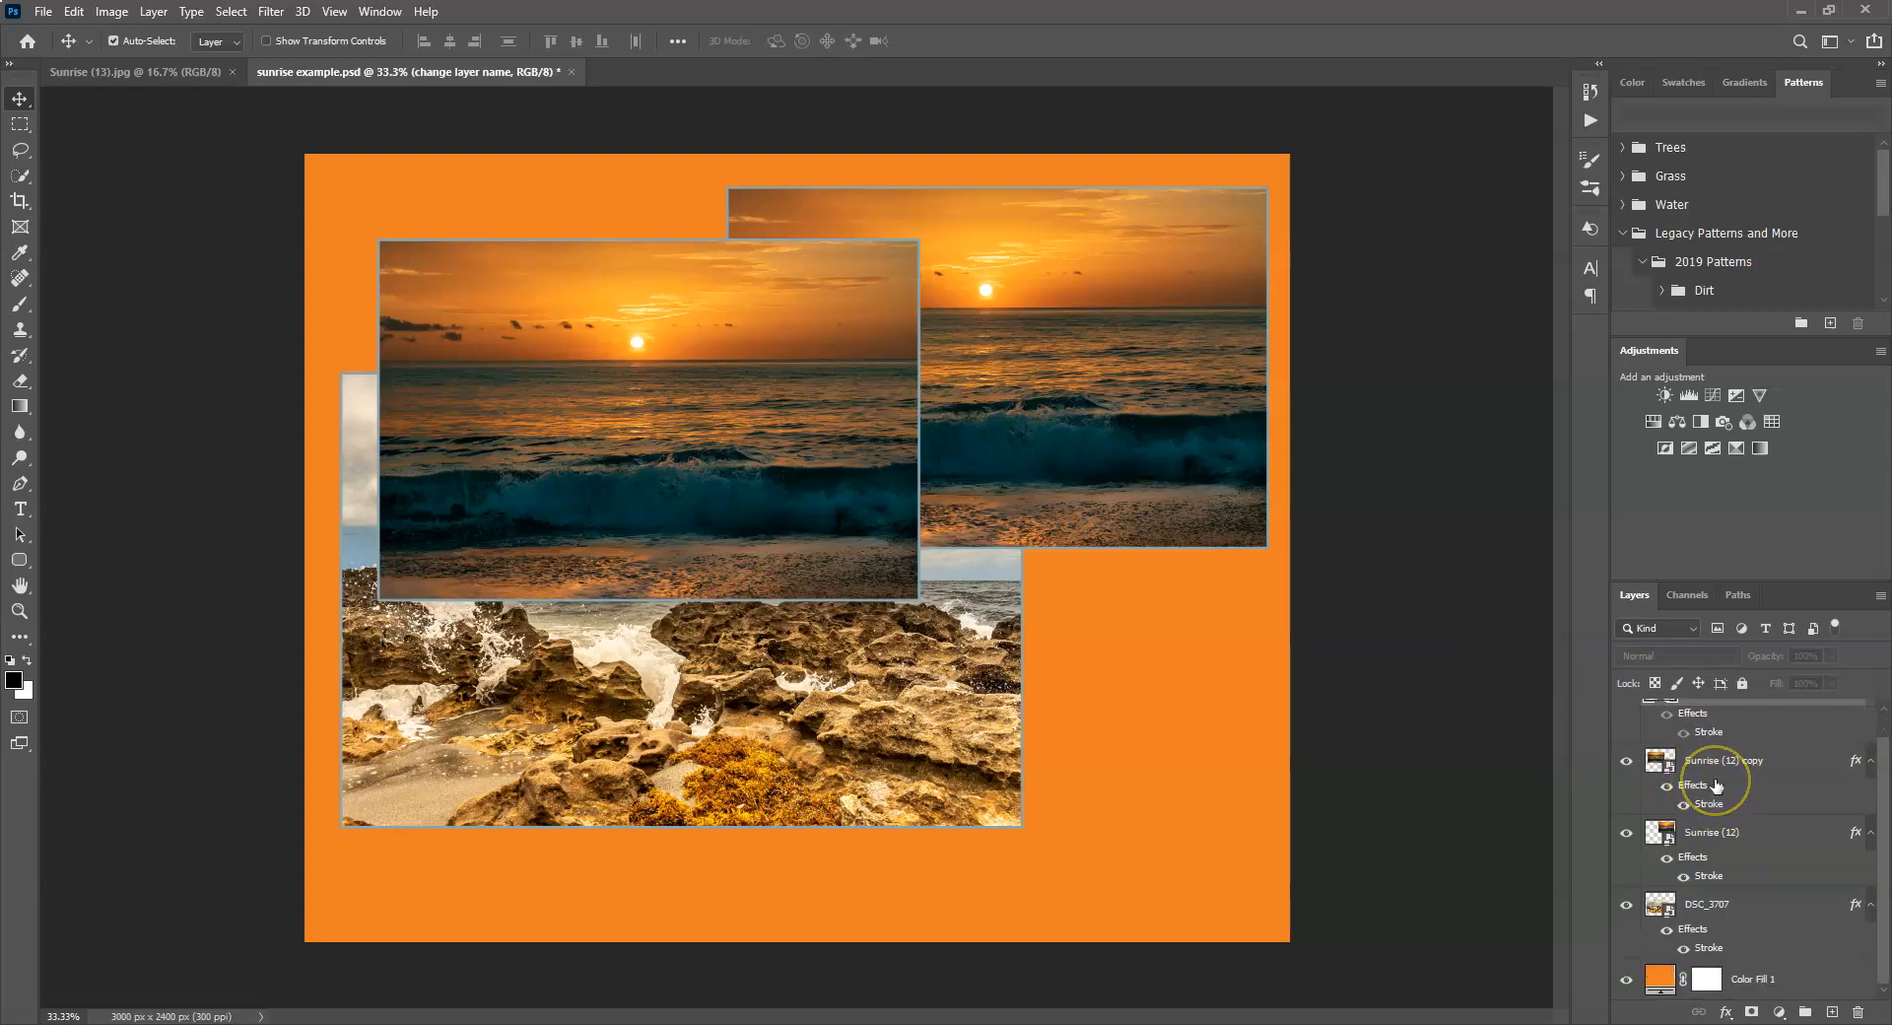
{"action": "scroll", "coordinate": [1720, 839], "scroll_direction": "up", "scroll_amount": 1}
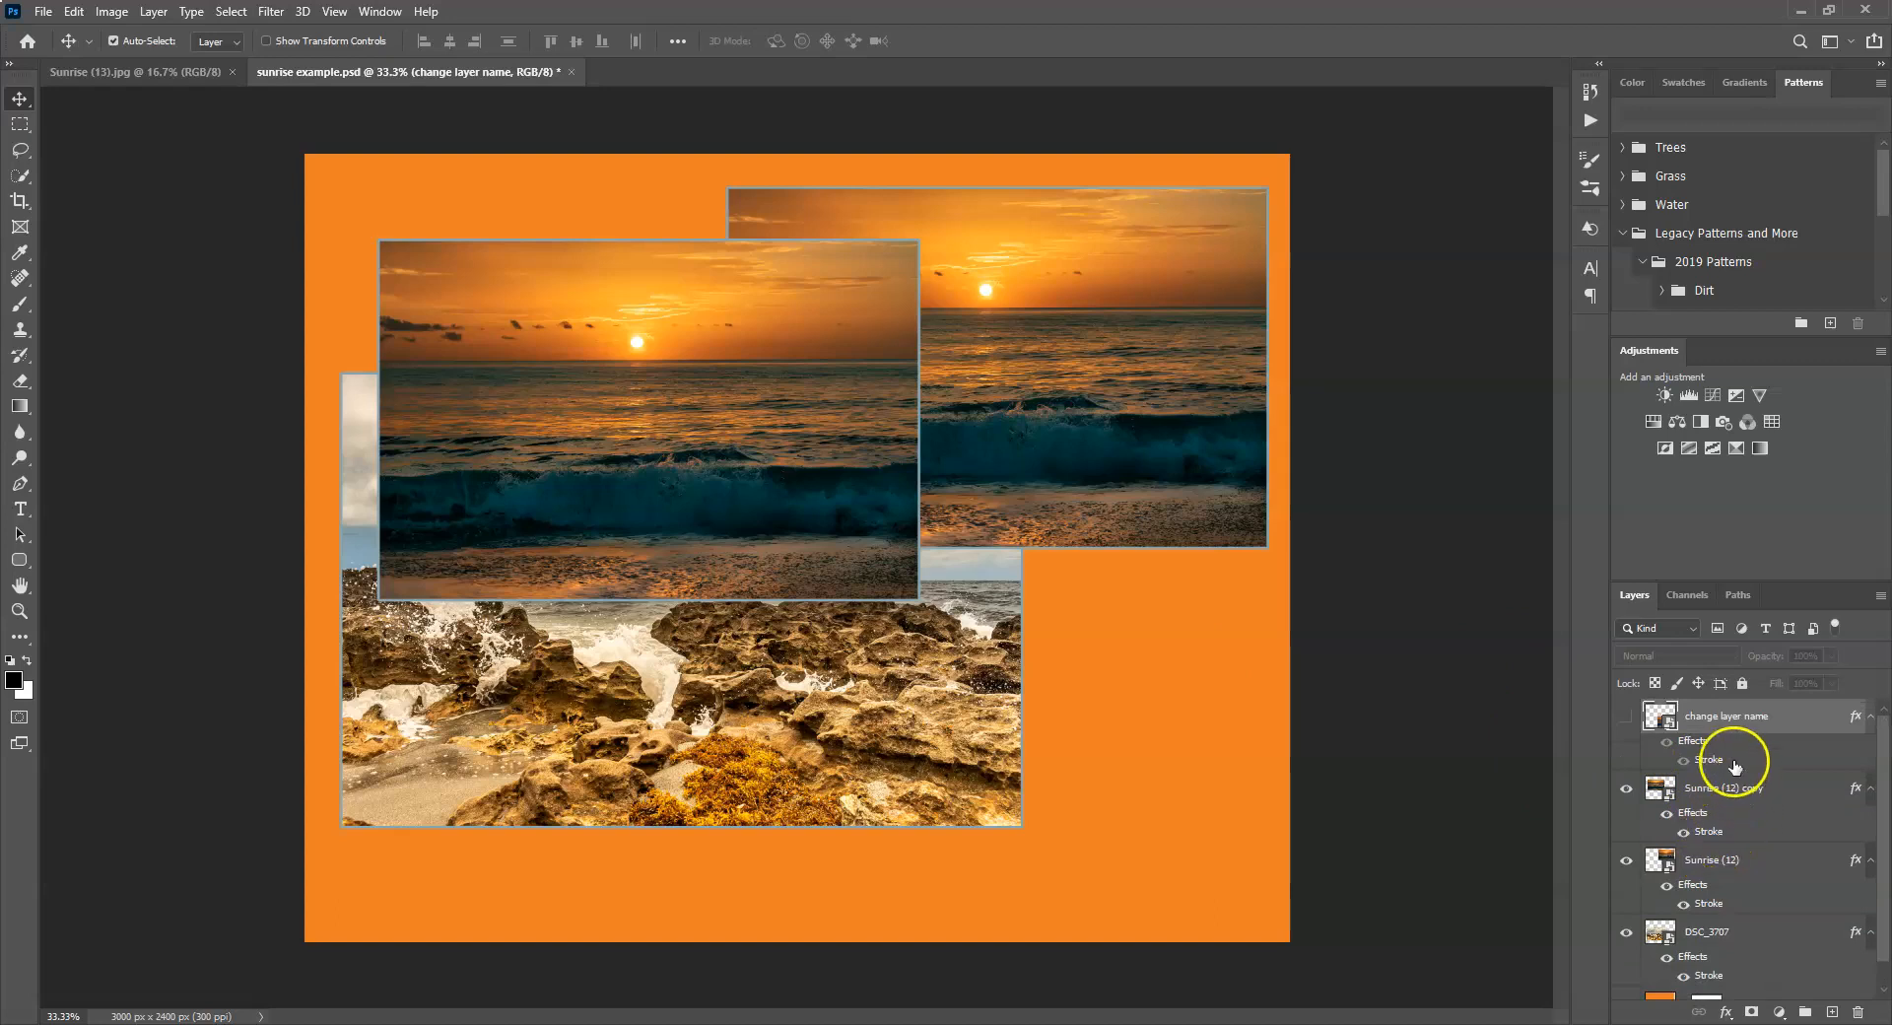